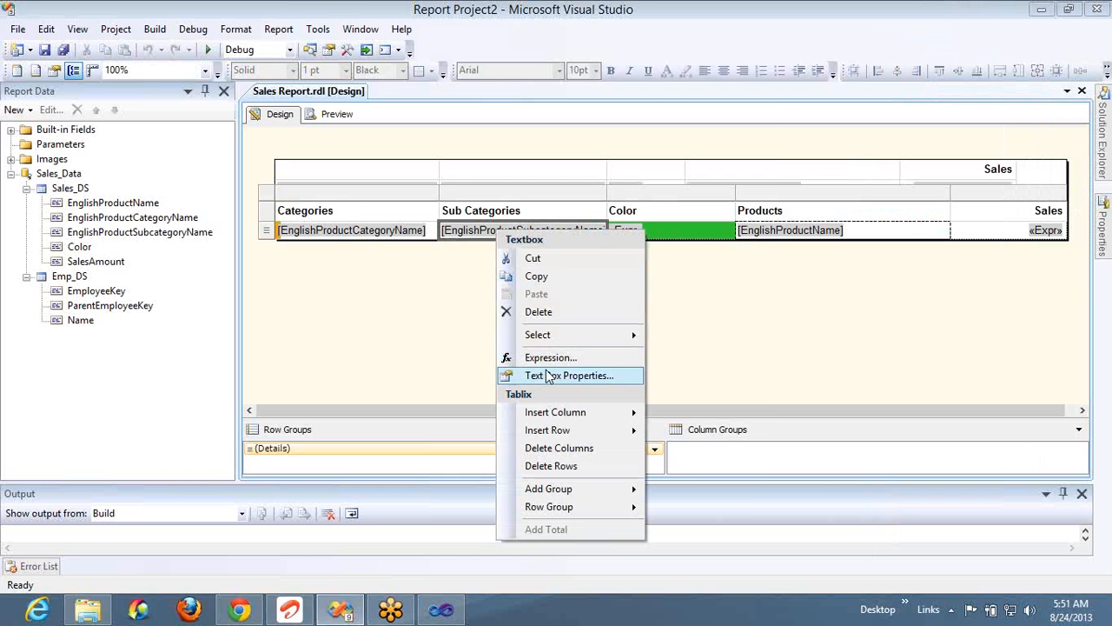
Step: Examine the Go to URL and Go to report hyperlink actions in the Sub Categories data cell's text box properties
click(549, 375)
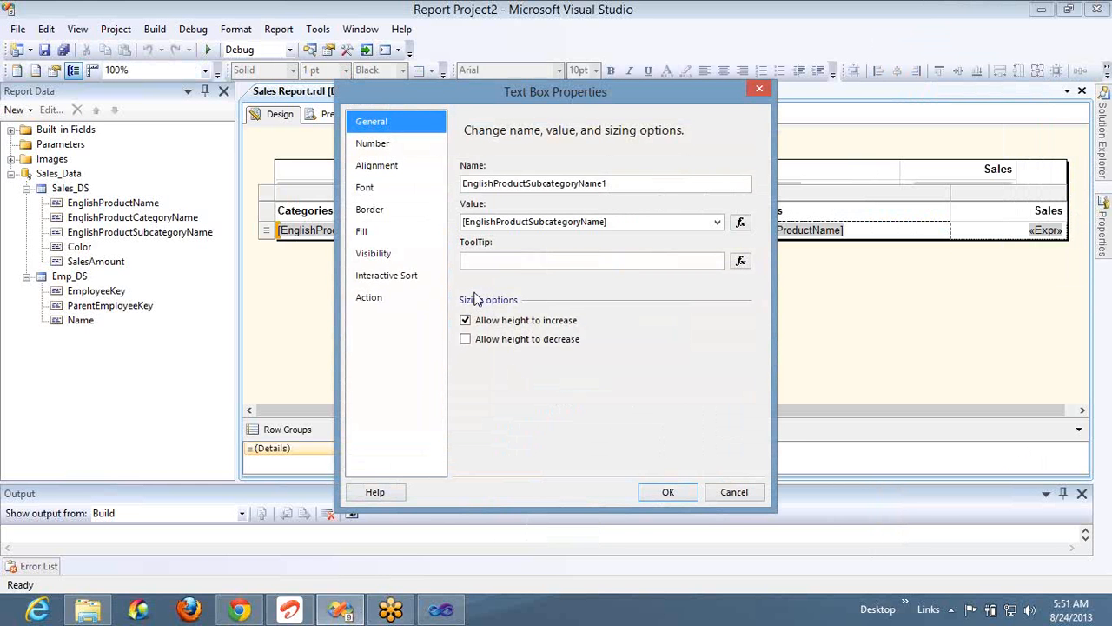
click(385, 298)
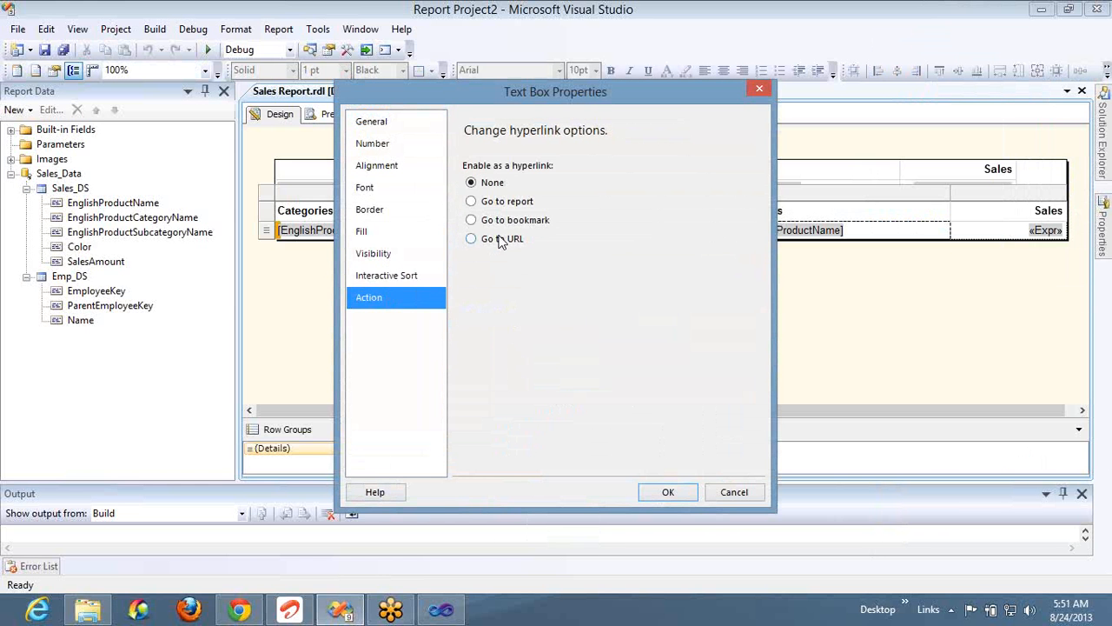
click(500, 239)
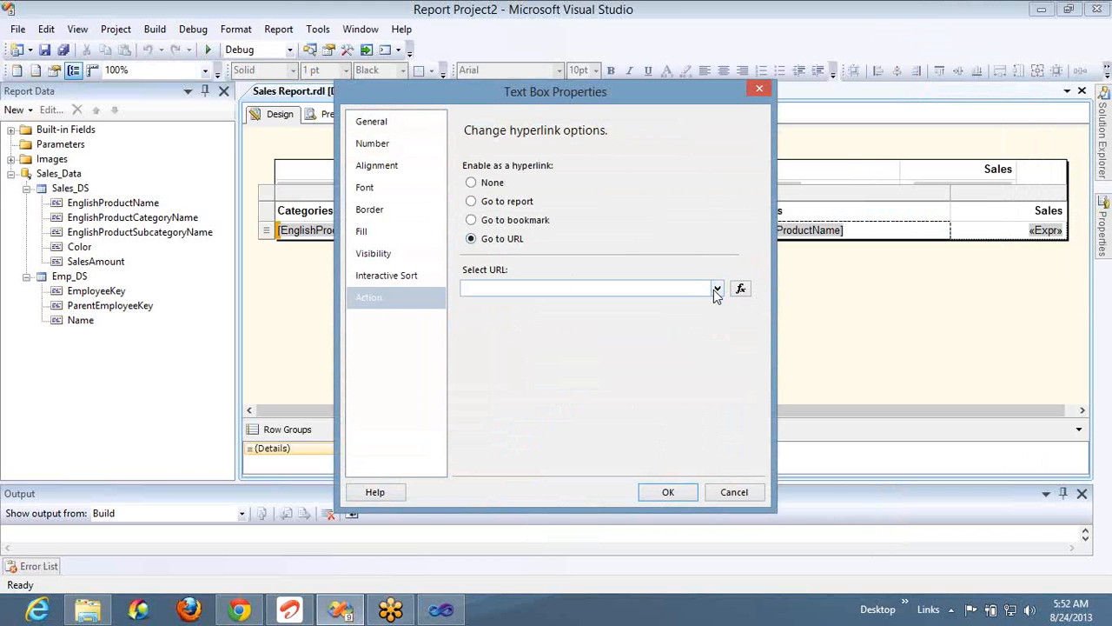
click(762, 90)
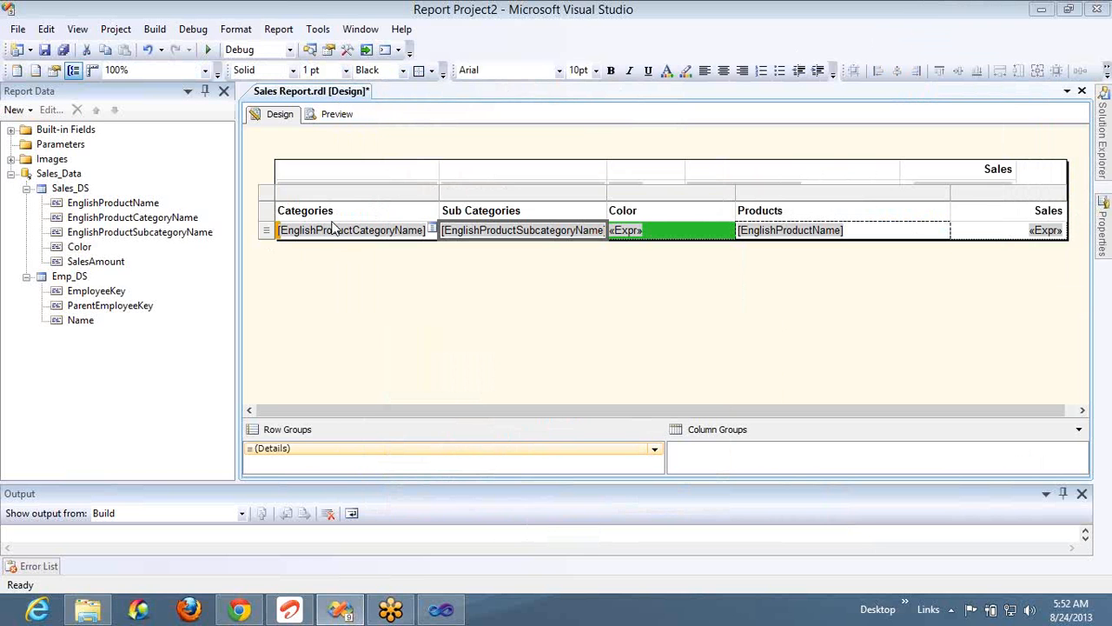
click(339, 231)
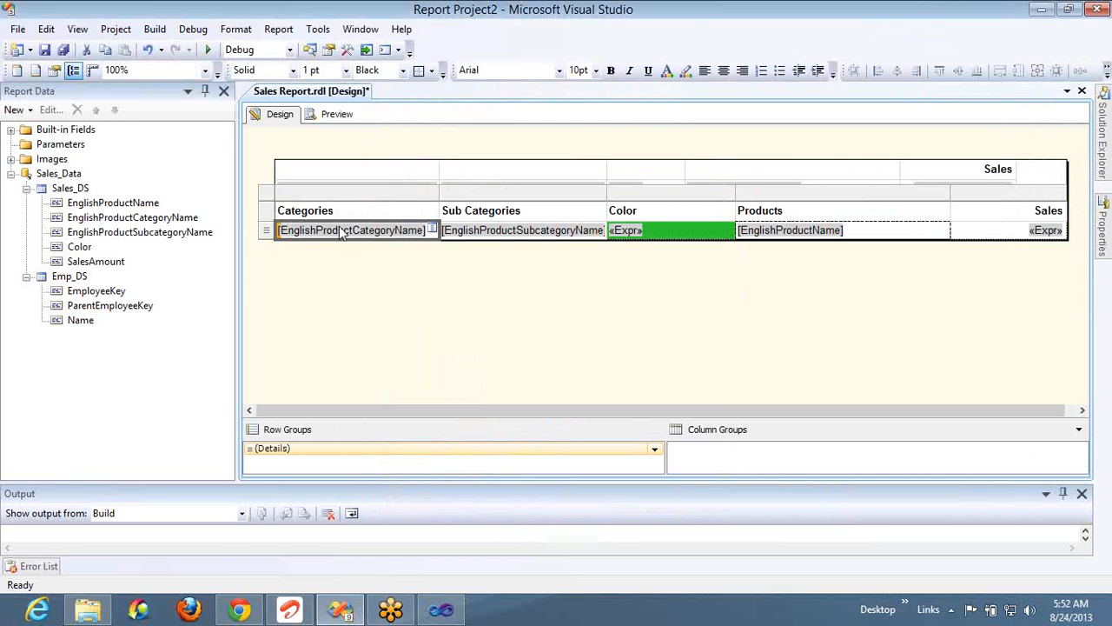
click(516, 237)
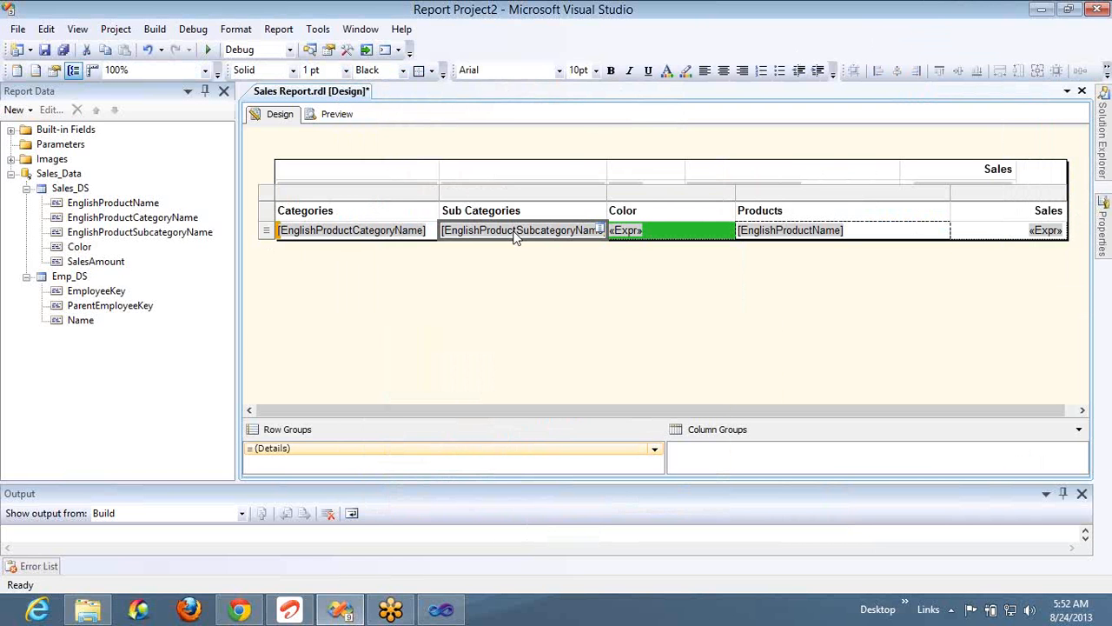
right_click(533, 241)
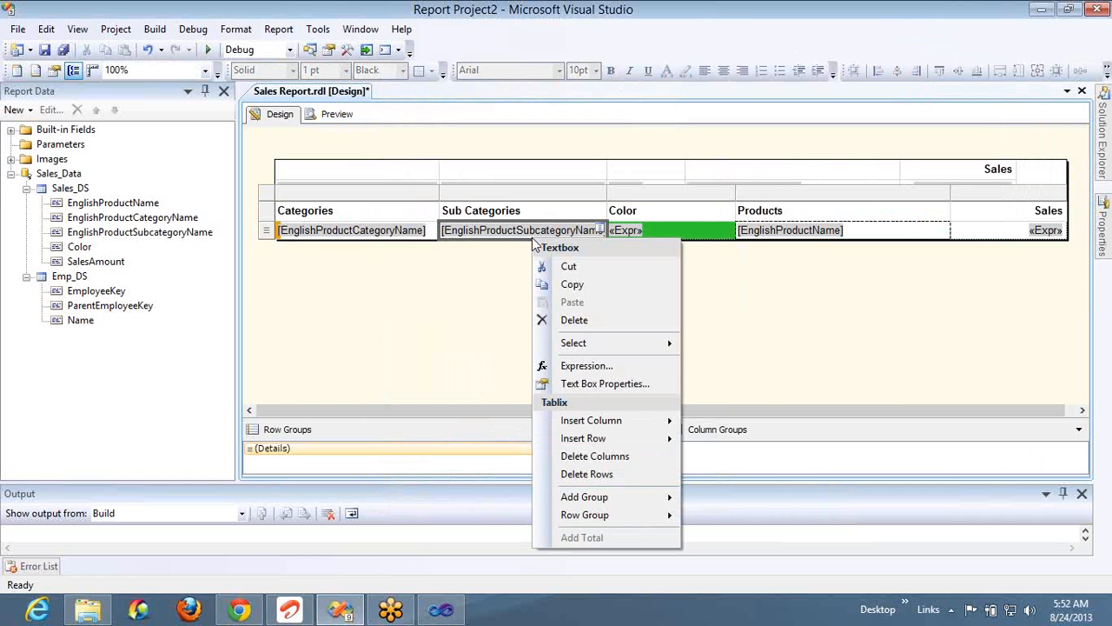
click(600, 385)
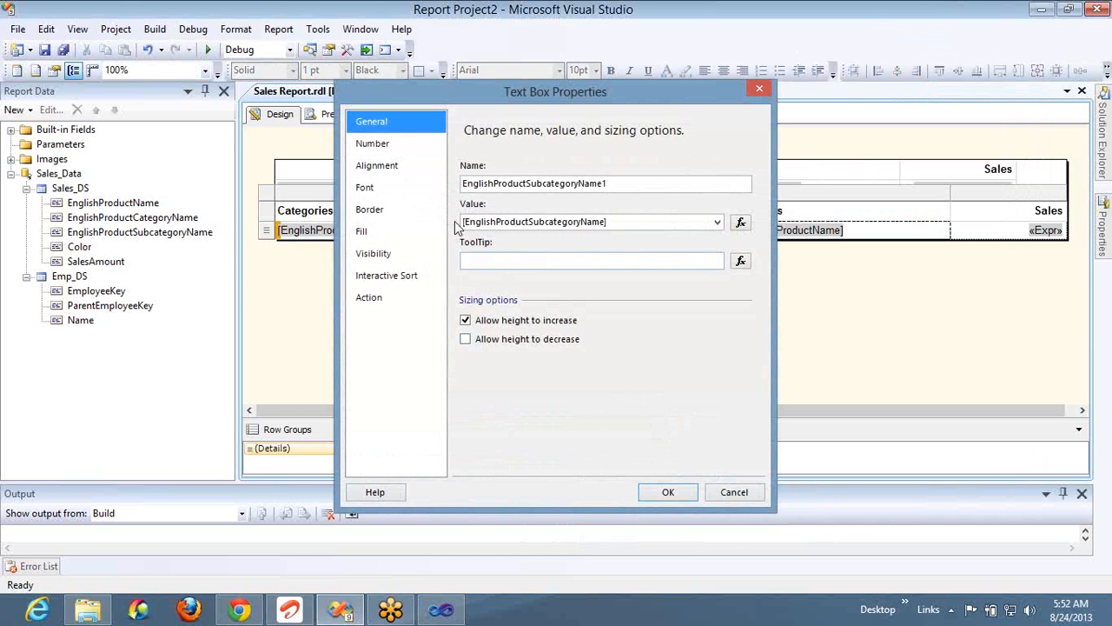
click(379, 300)
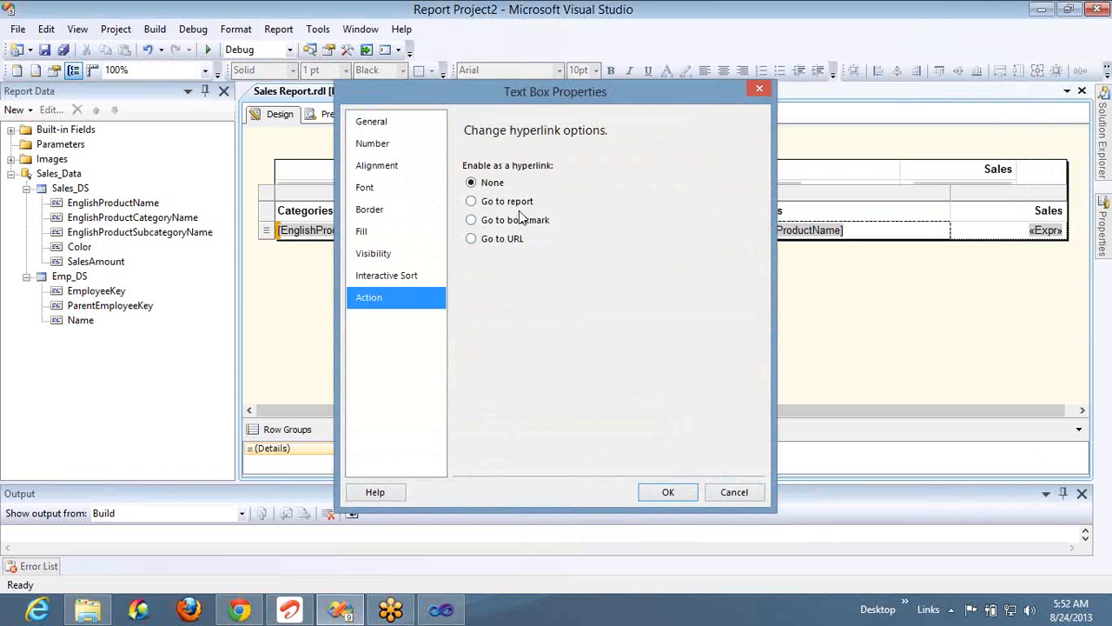
click(517, 203)
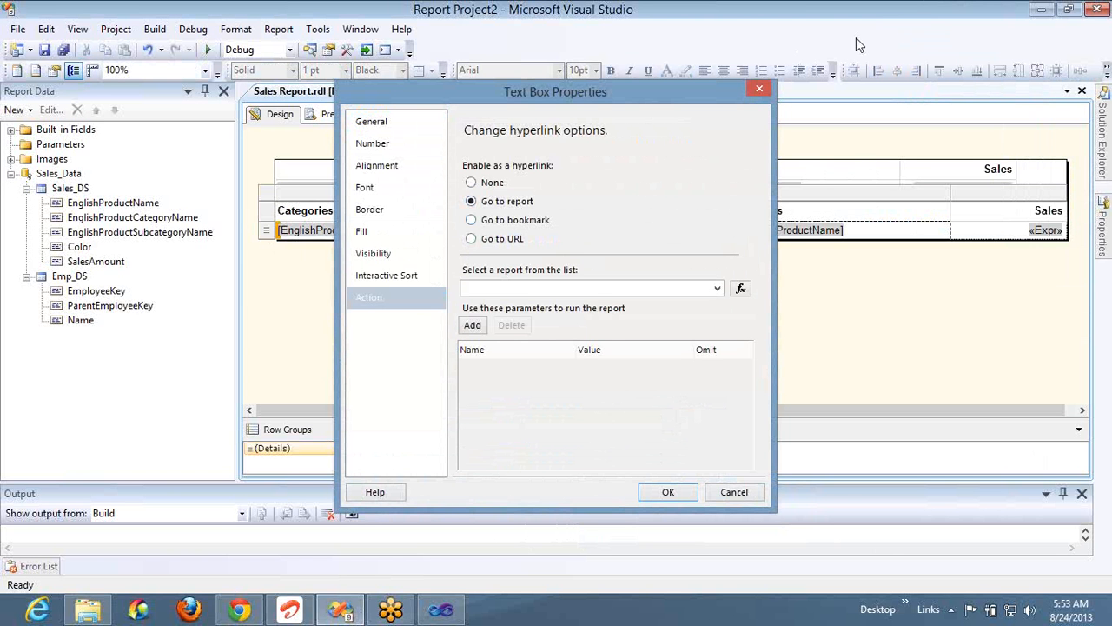
click(761, 91)
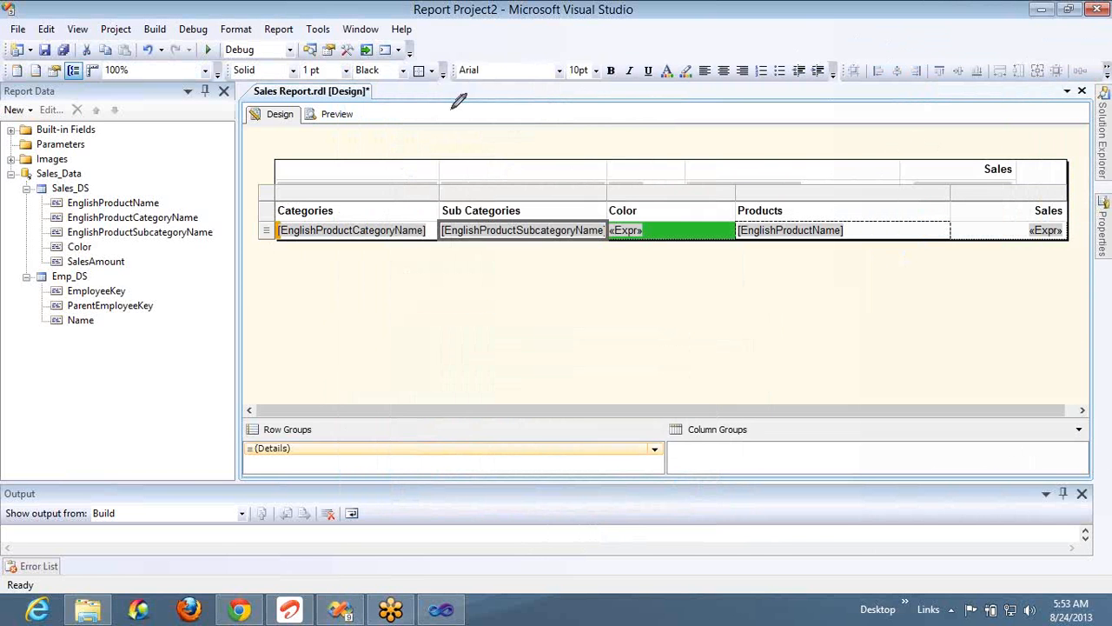
drag(440, 104, 523, 132)
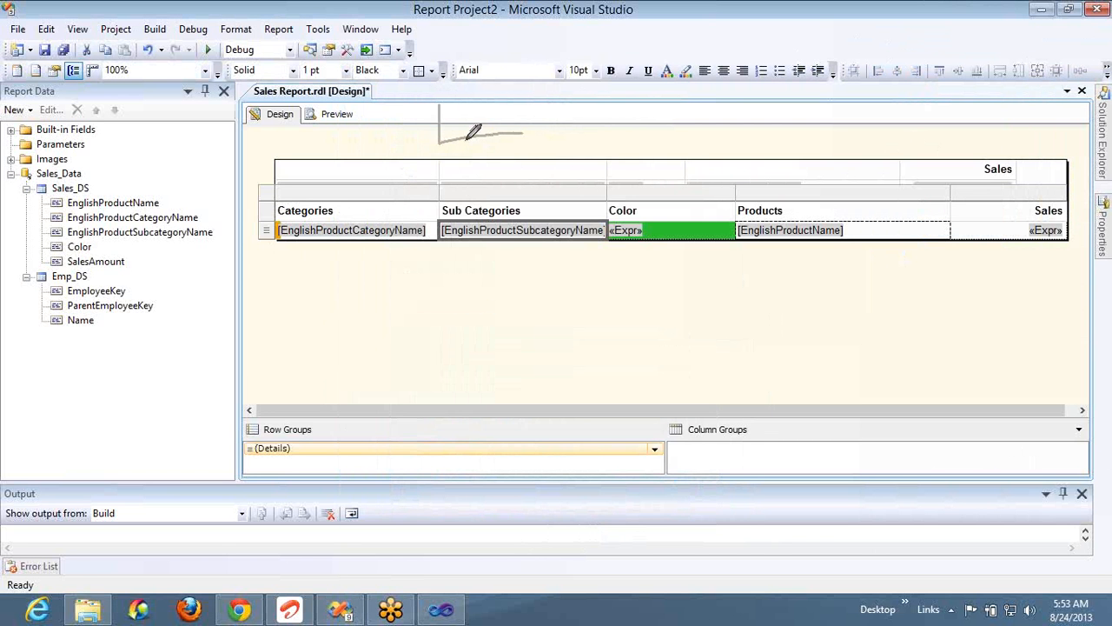
mouse_move(465, 139)
mouse_down()
mouse_move(467, 156)
mouse_move(517, 150)
mouse_move(526, 183)
mouse_move(563, 197)
mouse_up()
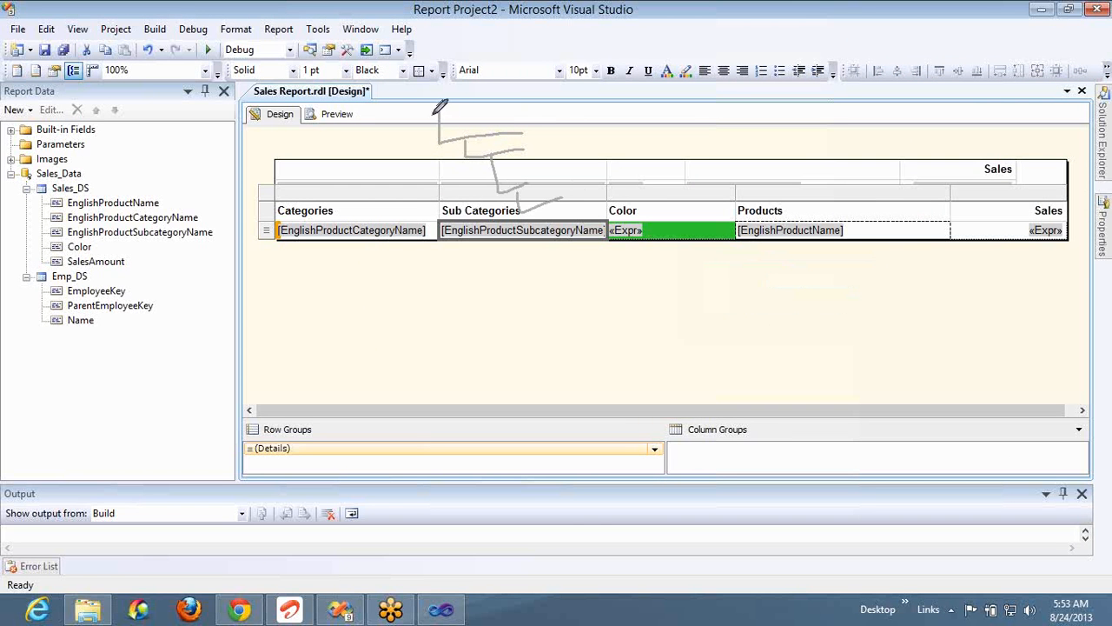
drag(433, 114, 439, 122)
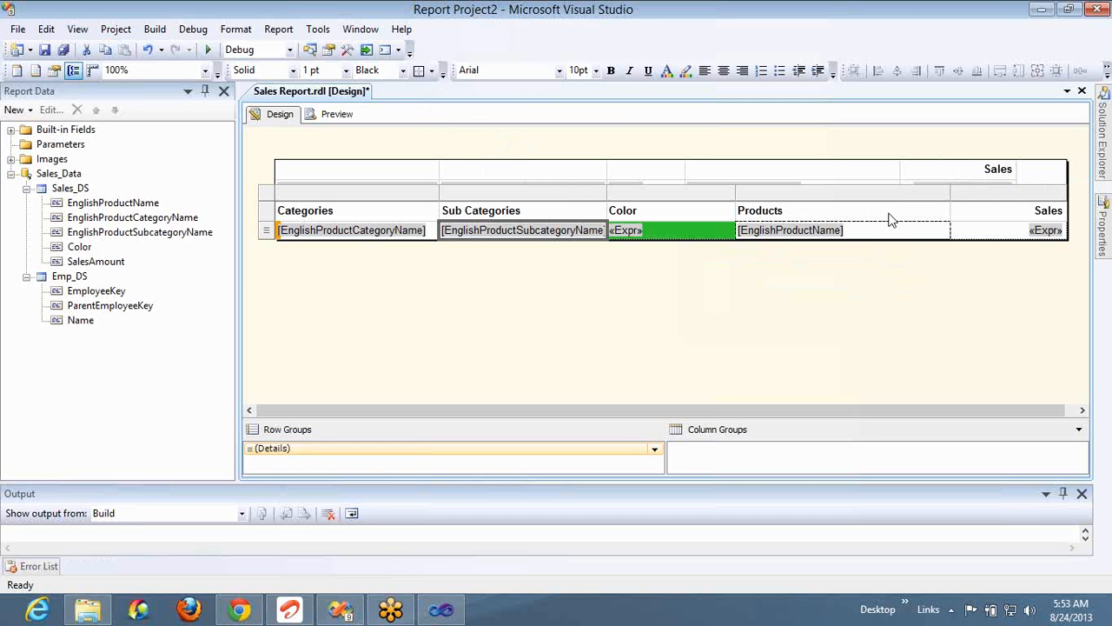
Step: Delete the detail table with the Categories, Sub Categories, Color, Products and Sales headings from the report
click(269, 200)
key(Delete)
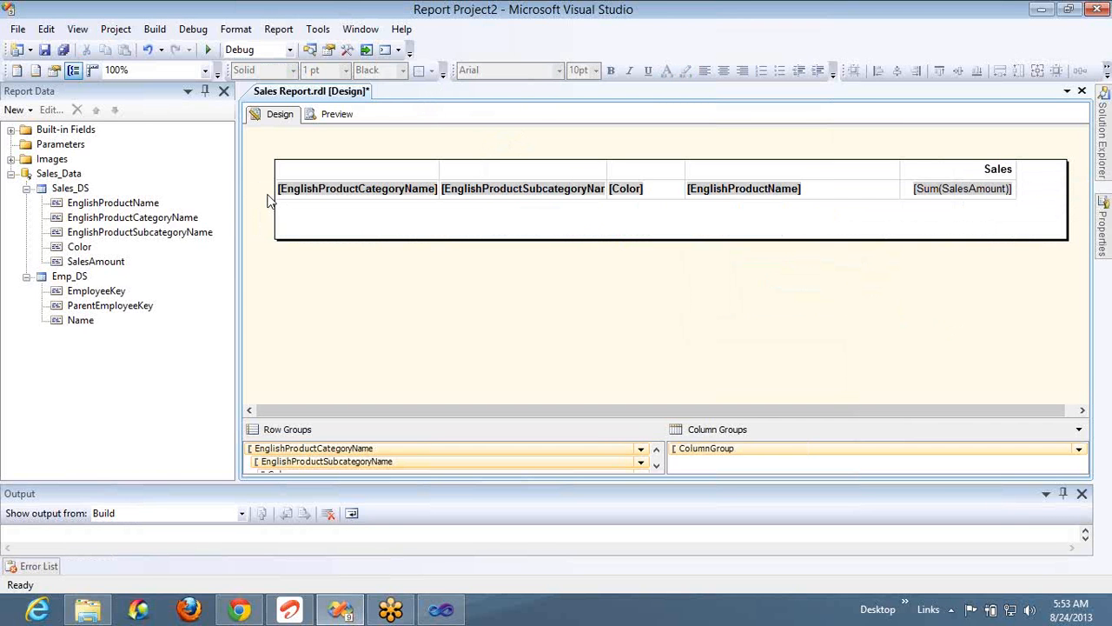
Step: Set the sales matrix's visibility to Show when the report is initially run
click(298, 196)
click(269, 151)
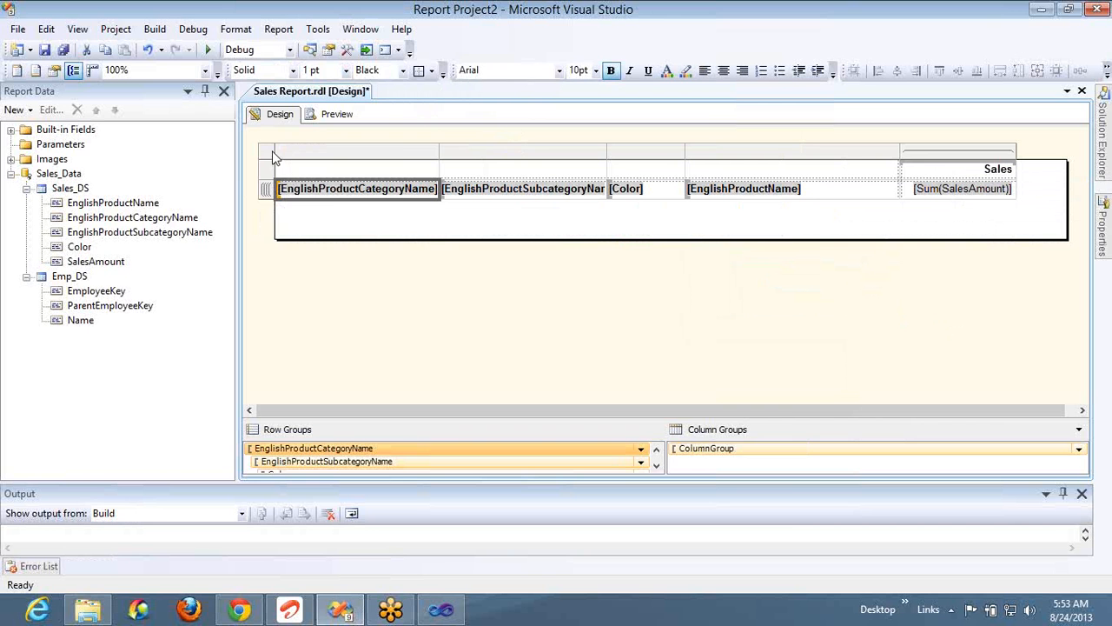
right_click(269, 150)
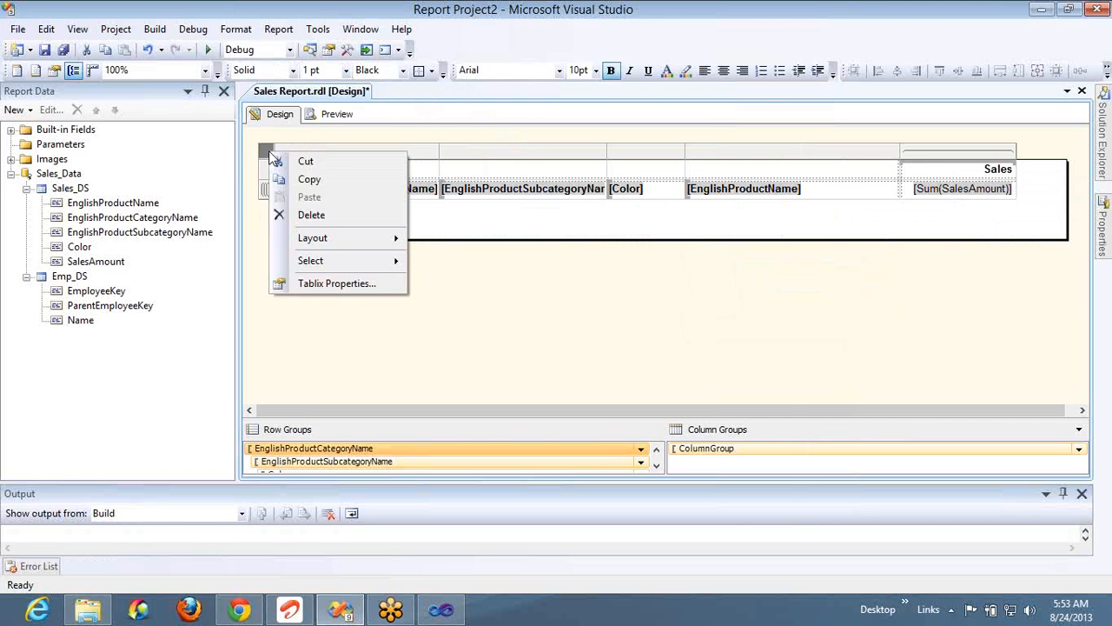
click(322, 283)
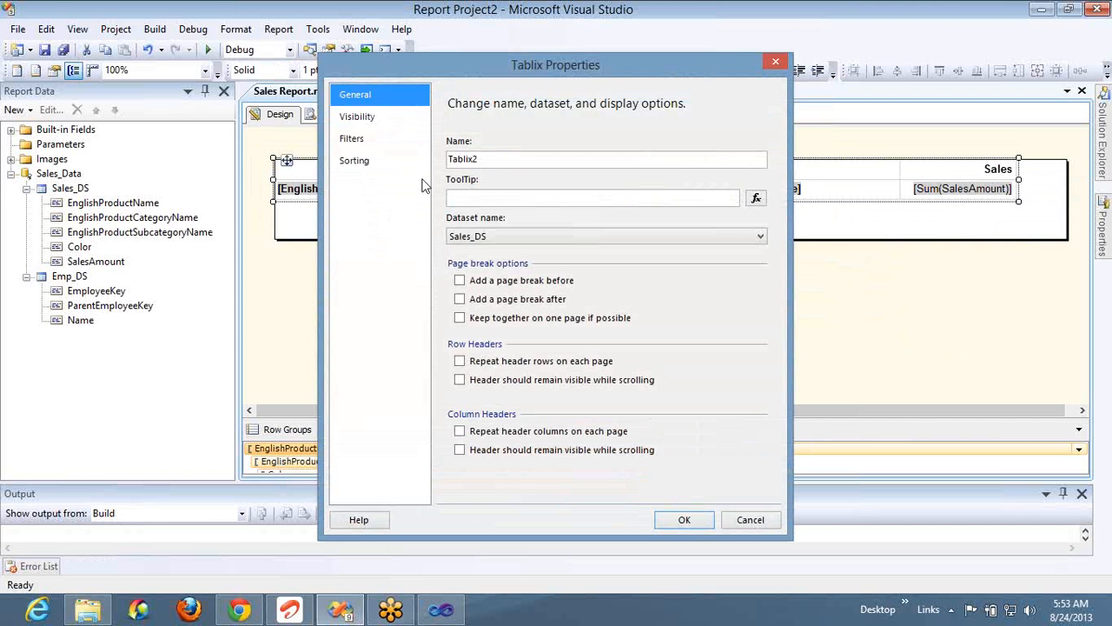
click(364, 116)
click(487, 160)
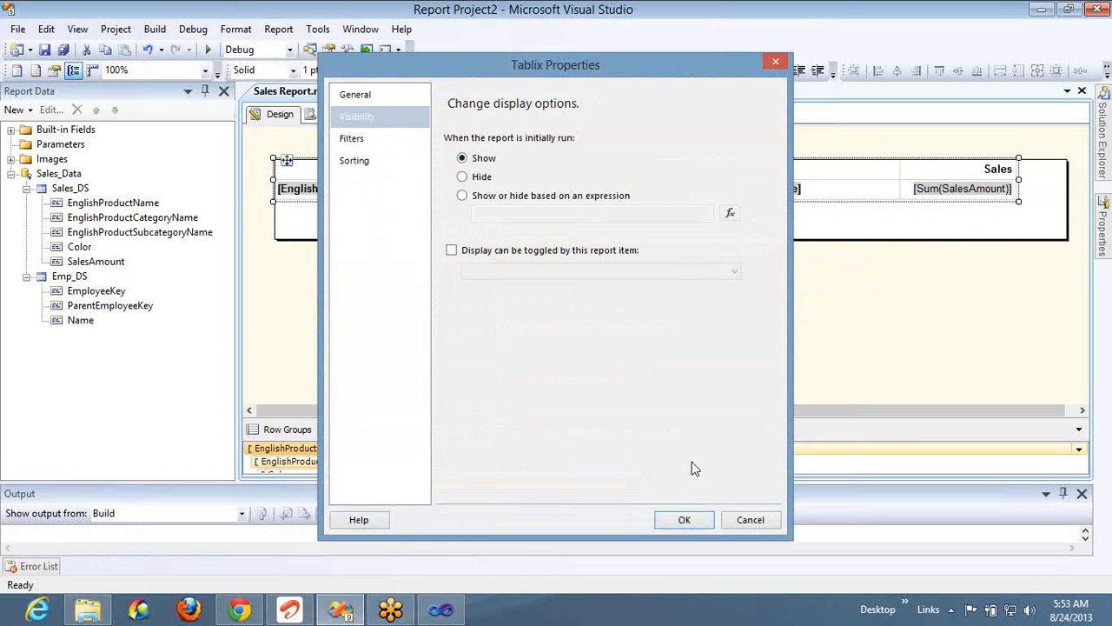
click(684, 520)
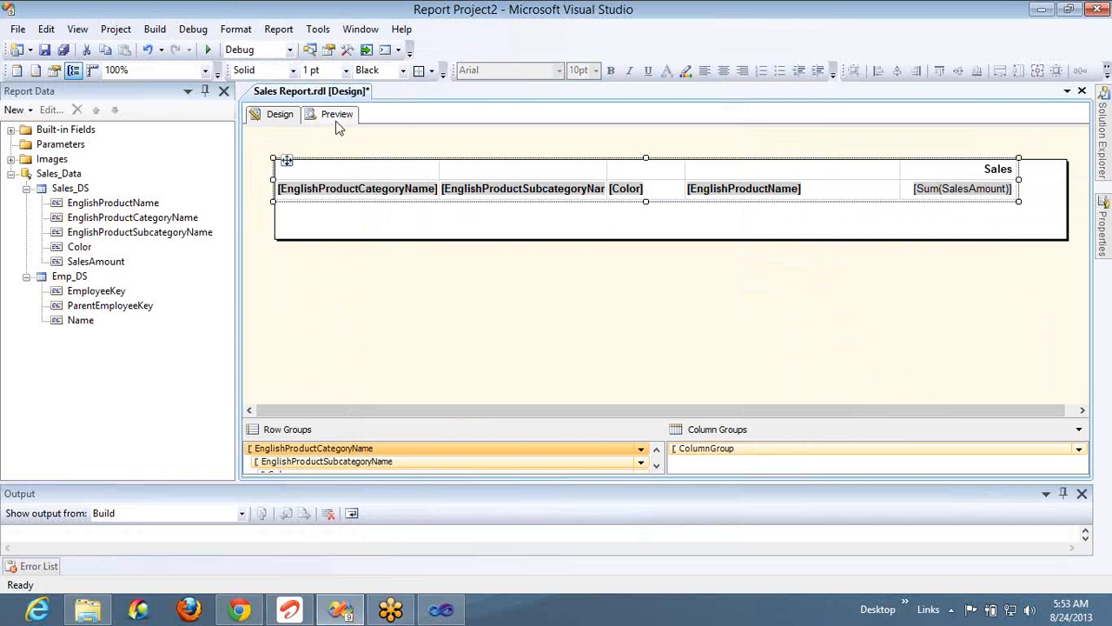
Step: Preview the report and drill down through Clothing to the products under Caps, Multi and Jerseys, Yellow
click(335, 121)
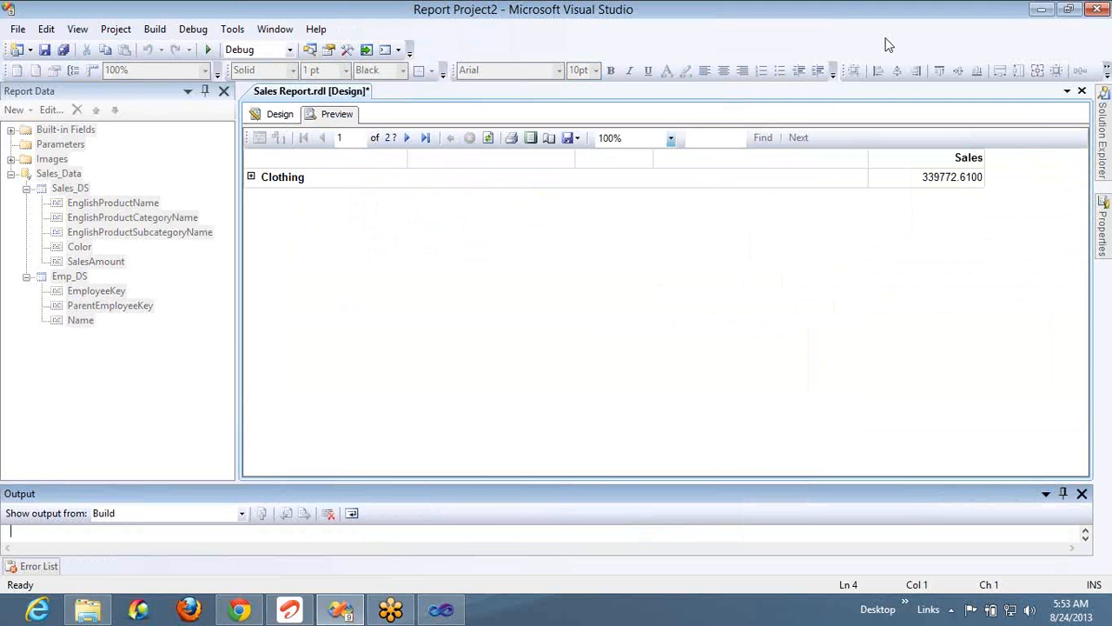
click(251, 177)
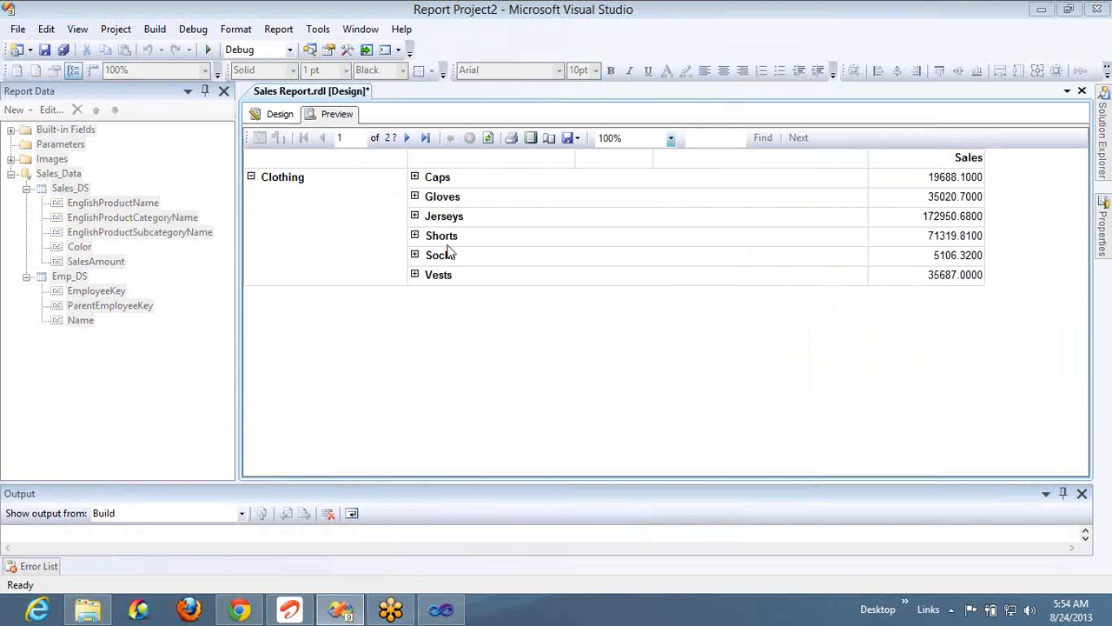
click(414, 176)
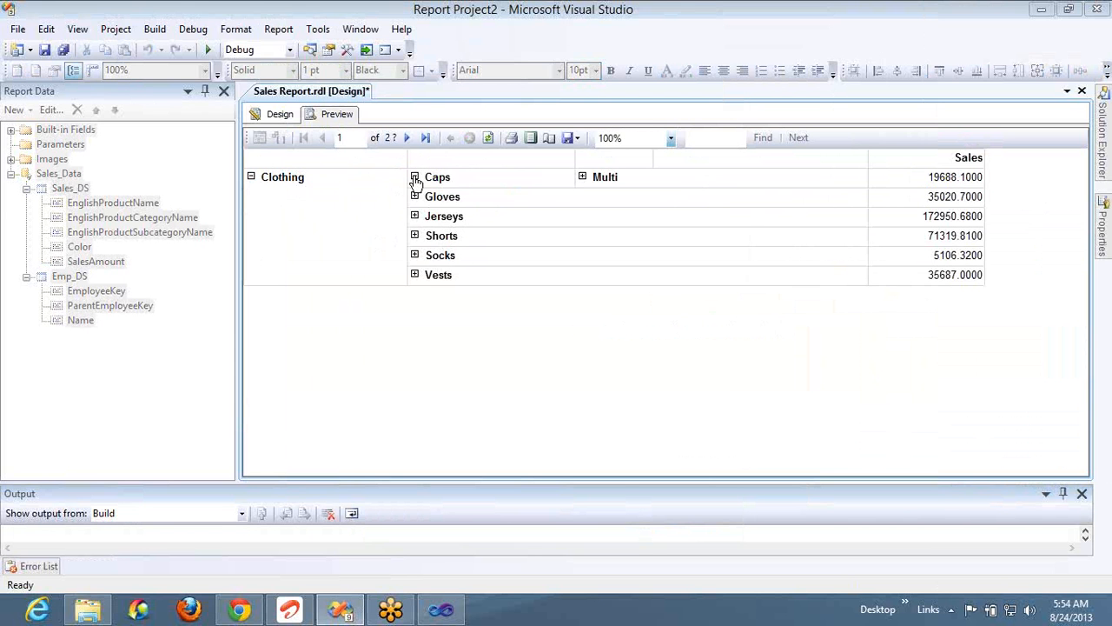
click(583, 177)
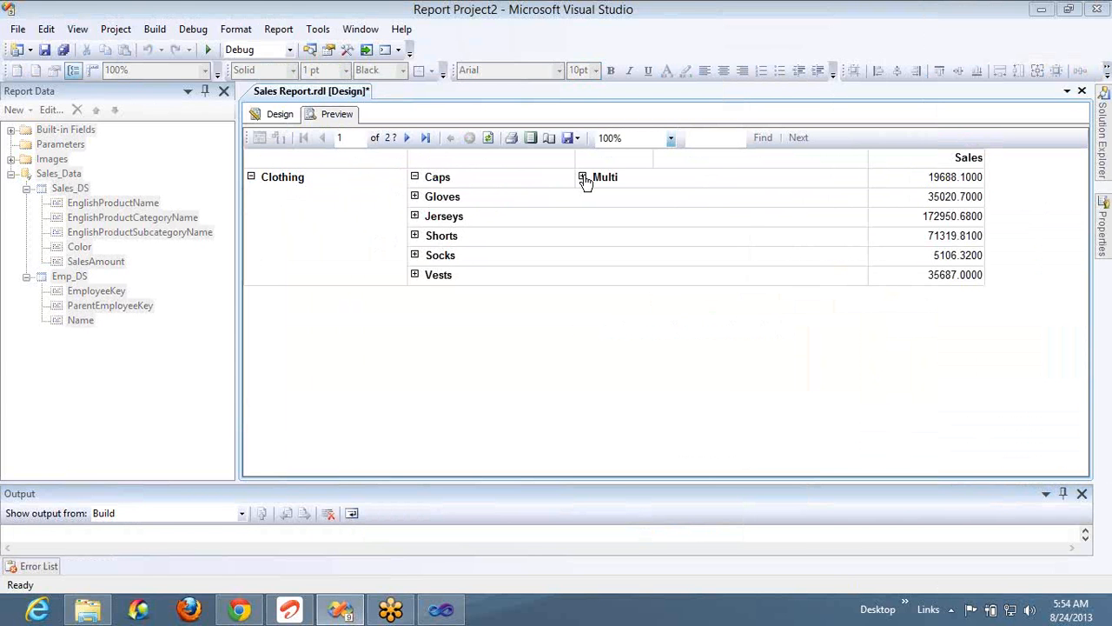
click(415, 217)
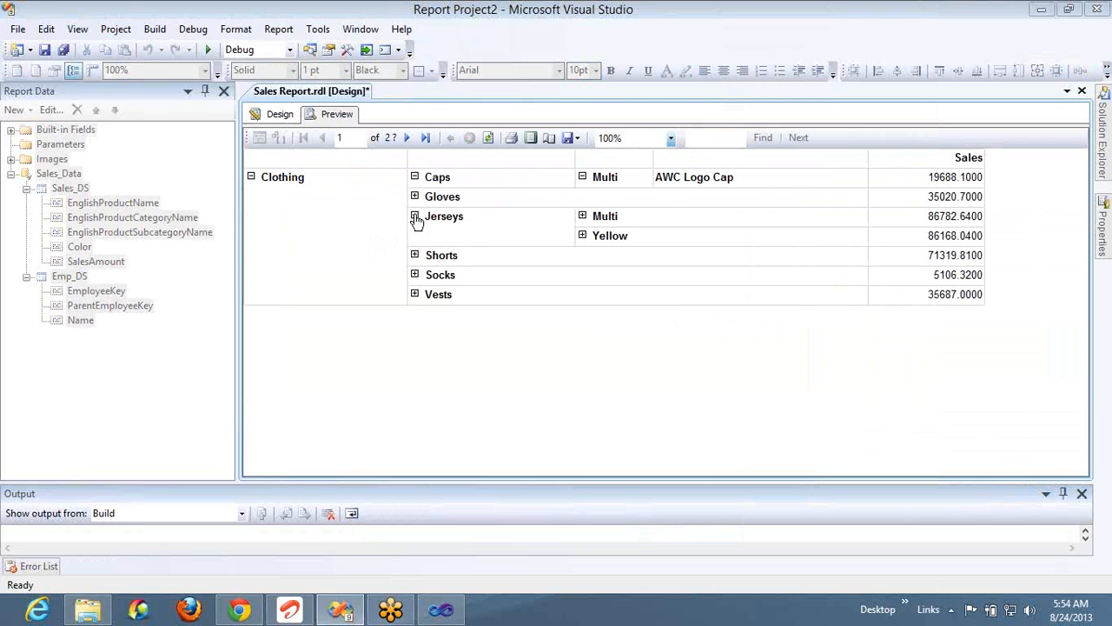
click(583, 236)
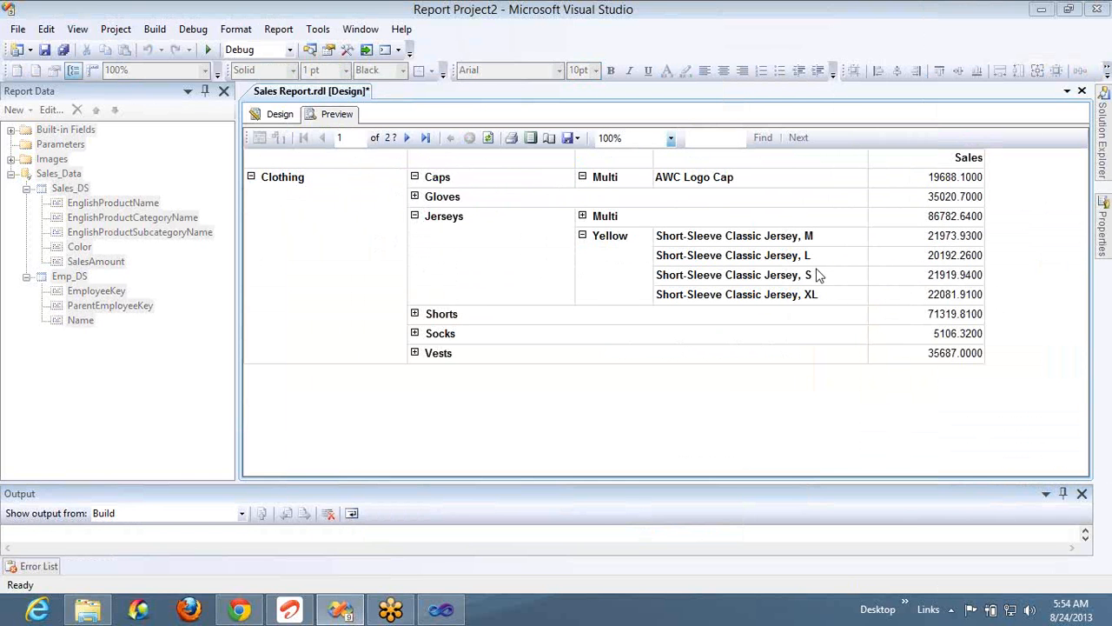
Step: Collapse and re-expand the Clothing category in the preview, and collapse its Caps and Jerseys subcategories
click(251, 178)
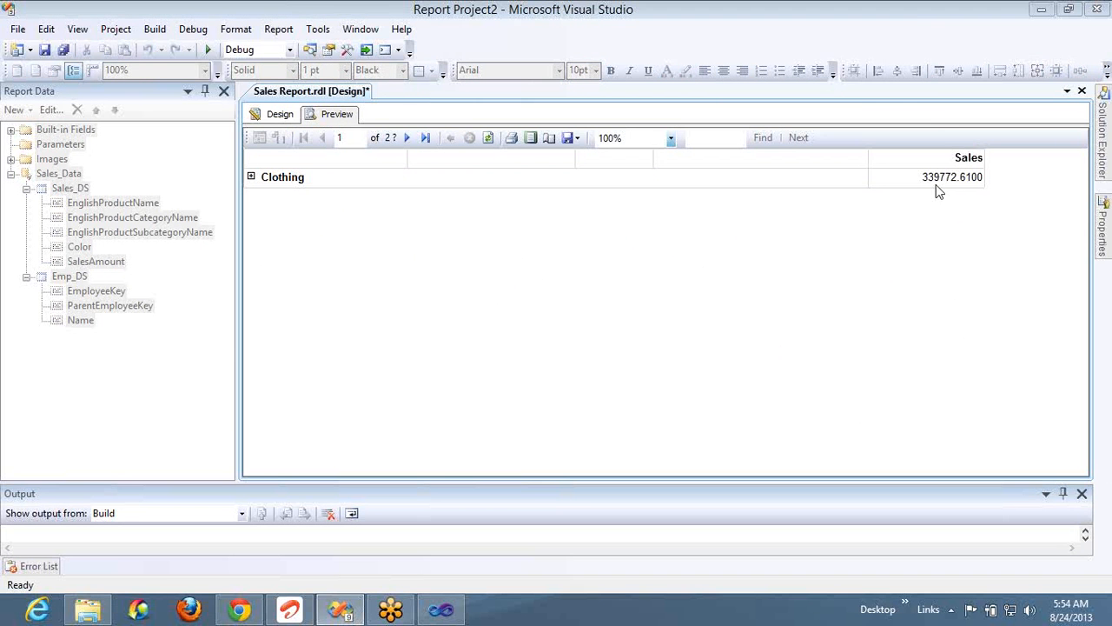
click(251, 178)
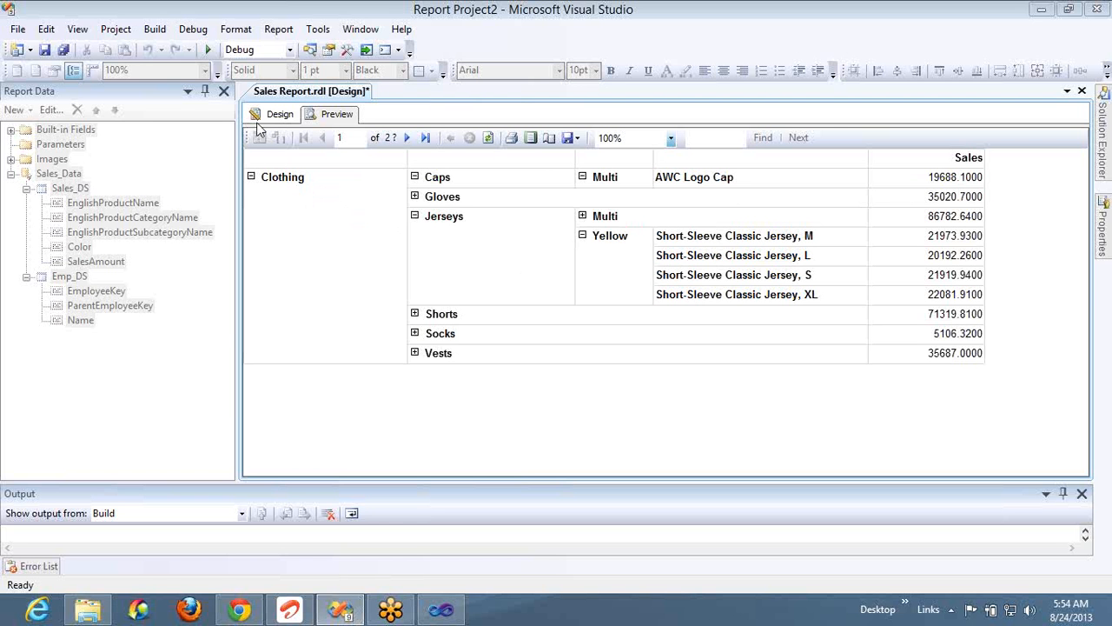
click(250, 177)
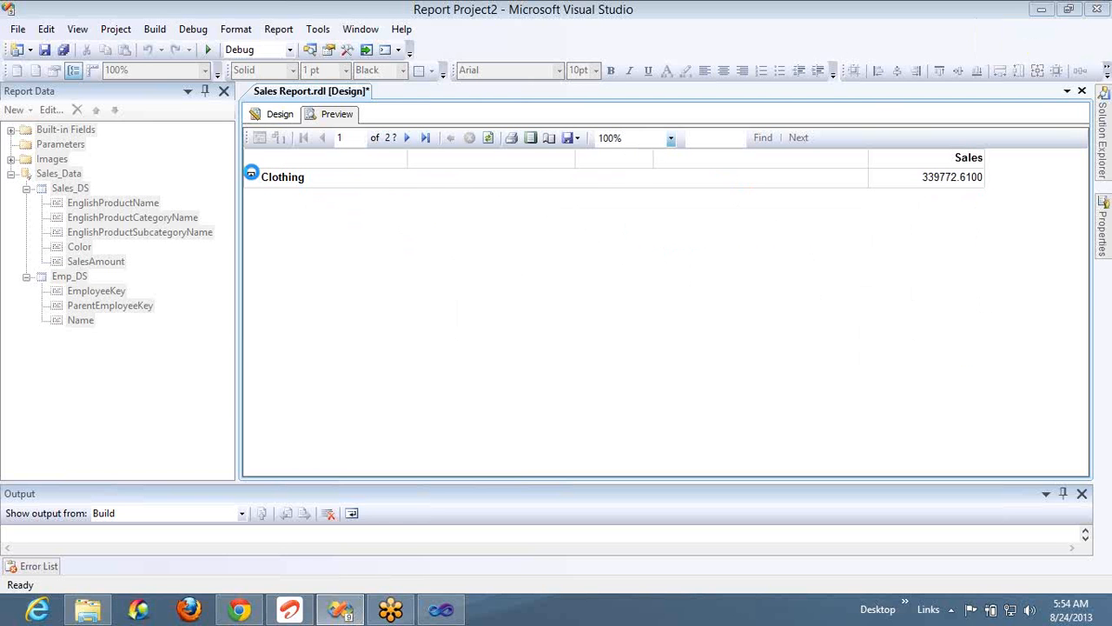
click(251, 178)
click(251, 178)
click(251, 177)
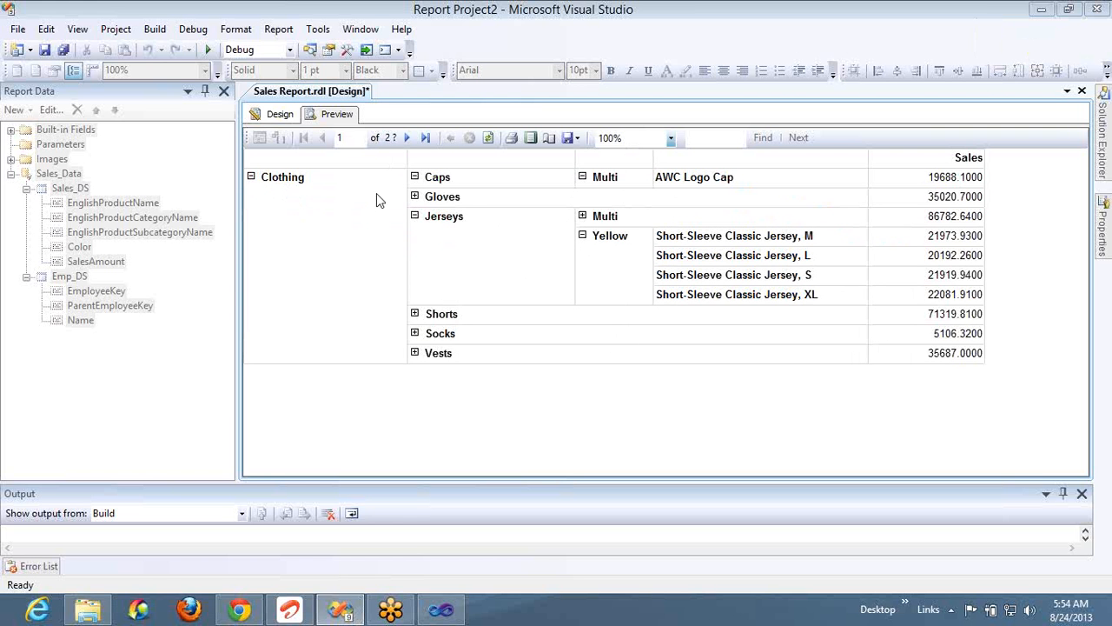
click(415, 177)
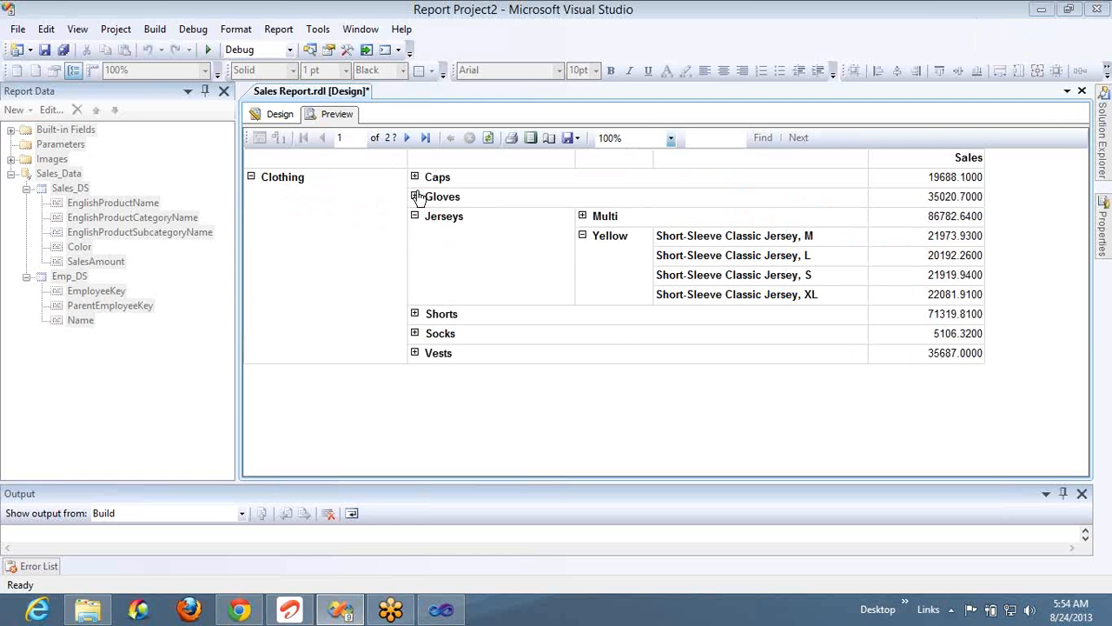
click(415, 216)
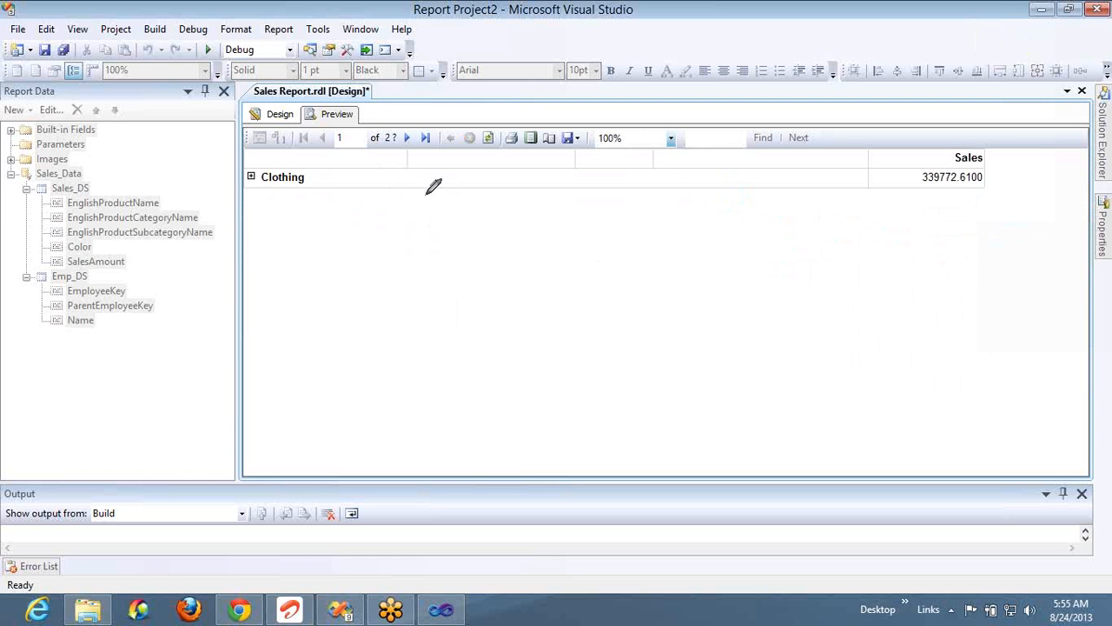
mouse_move(409, 193)
mouse_down()
mouse_move(415, 236)
mouse_move(572, 258)
mouse_move(415, 194)
mouse_up()
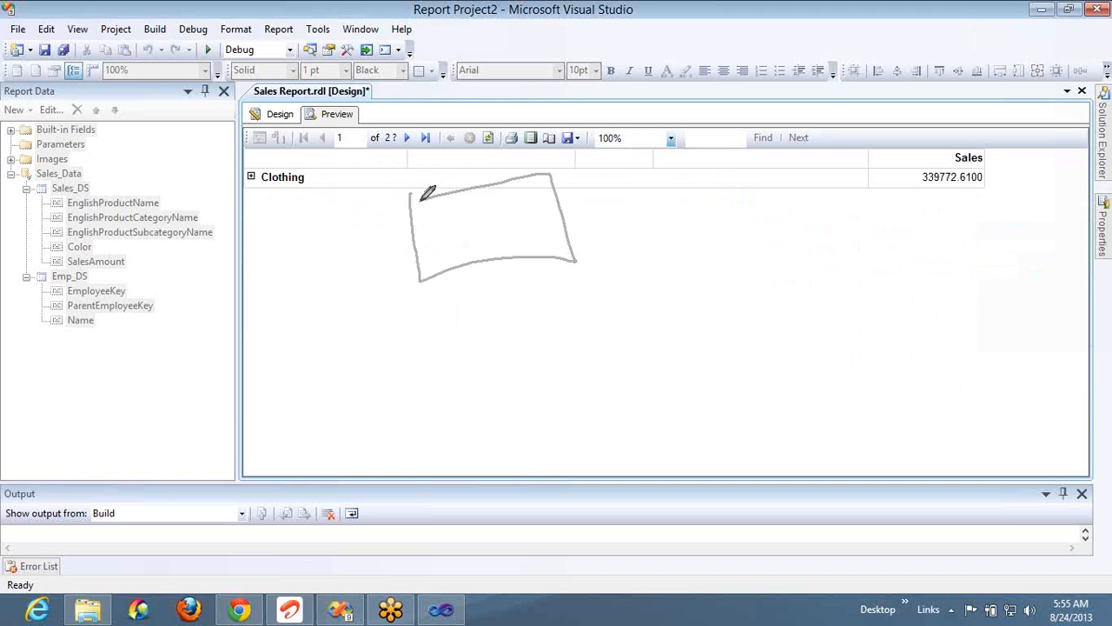
mouse_move(707, 173)
mouse_down()
mouse_move(732, 248)
mouse_move(794, 174)
mouse_move(747, 181)
mouse_up()
mouse_move(921, 211)
mouse_down()
mouse_move(1009, 205)
mouse_move(907, 209)
mouse_up()
mouse_move(641, 323)
mouse_down()
mouse_move(736, 390)
mouse_move(651, 327)
mouse_move(627, 329)
mouse_up()
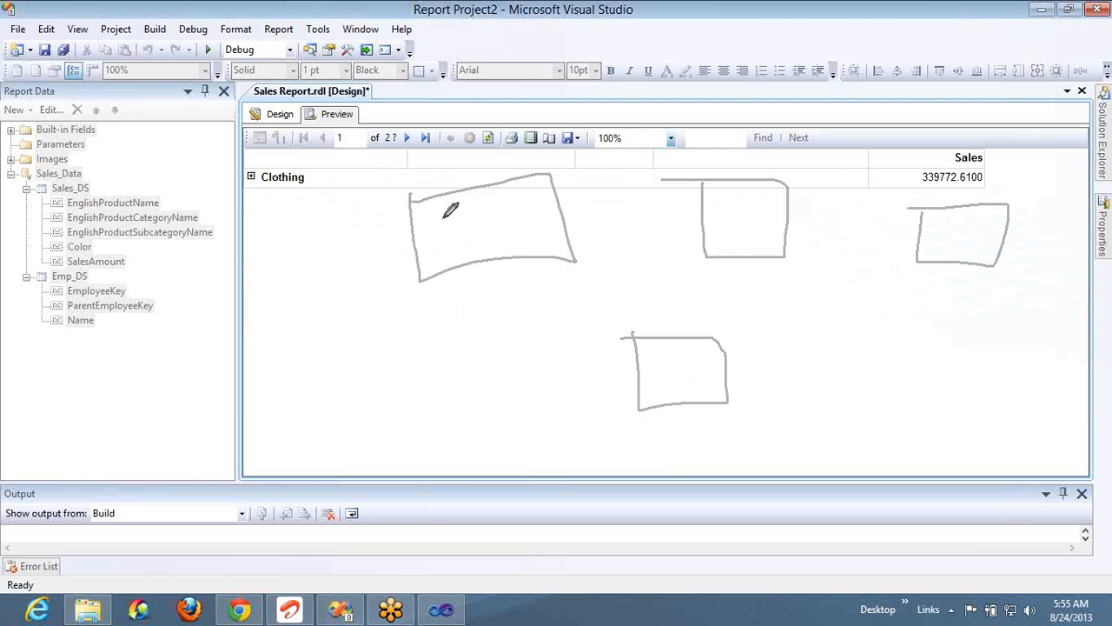
drag(439, 216, 484, 199)
mouse_move(500, 177)
mouse_down()
mouse_move(691, 189)
mouse_move(677, 201)
mouse_up()
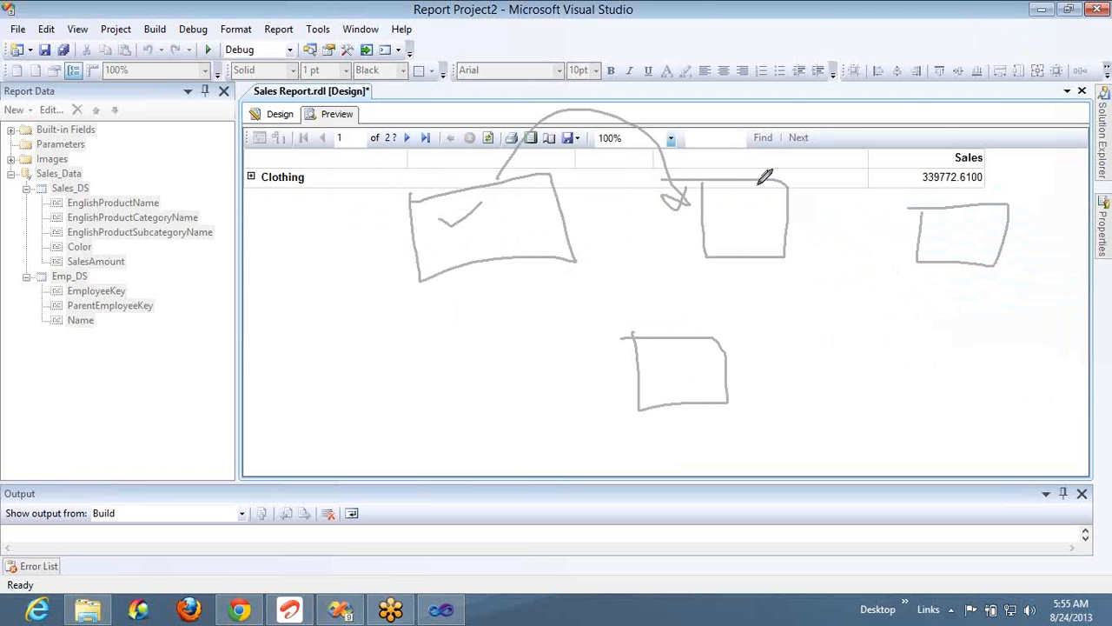
mouse_move(757, 180)
mouse_down()
mouse_move(973, 149)
mouse_move(978, 196)
mouse_up()
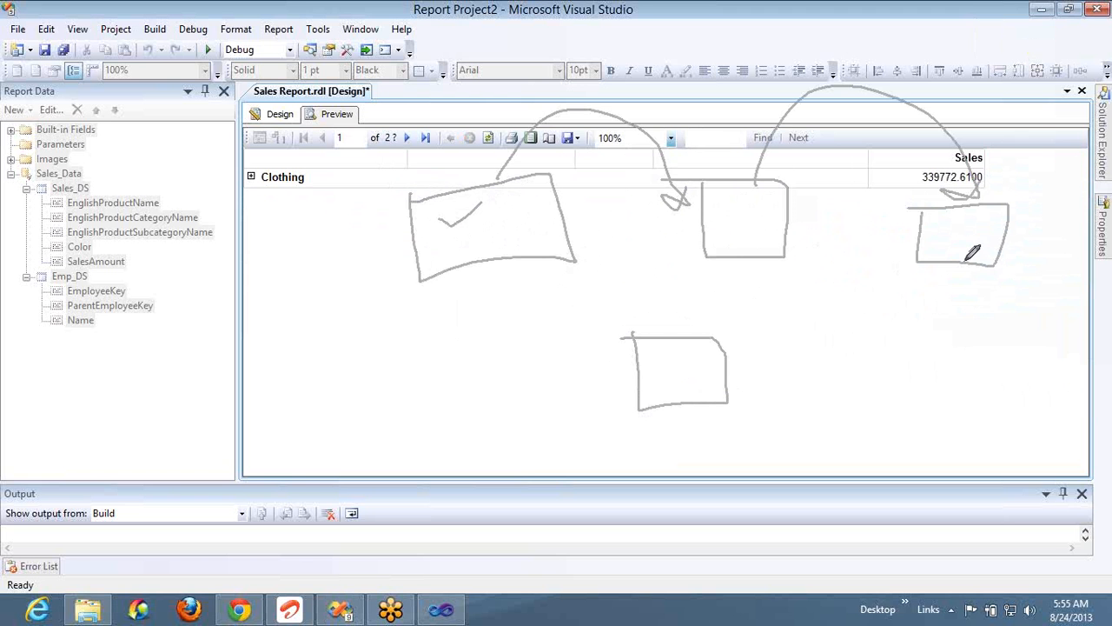
mouse_move(966, 257)
mouse_down()
mouse_move(718, 341)
mouse_move(715, 326)
mouse_move(745, 344)
mouse_up()
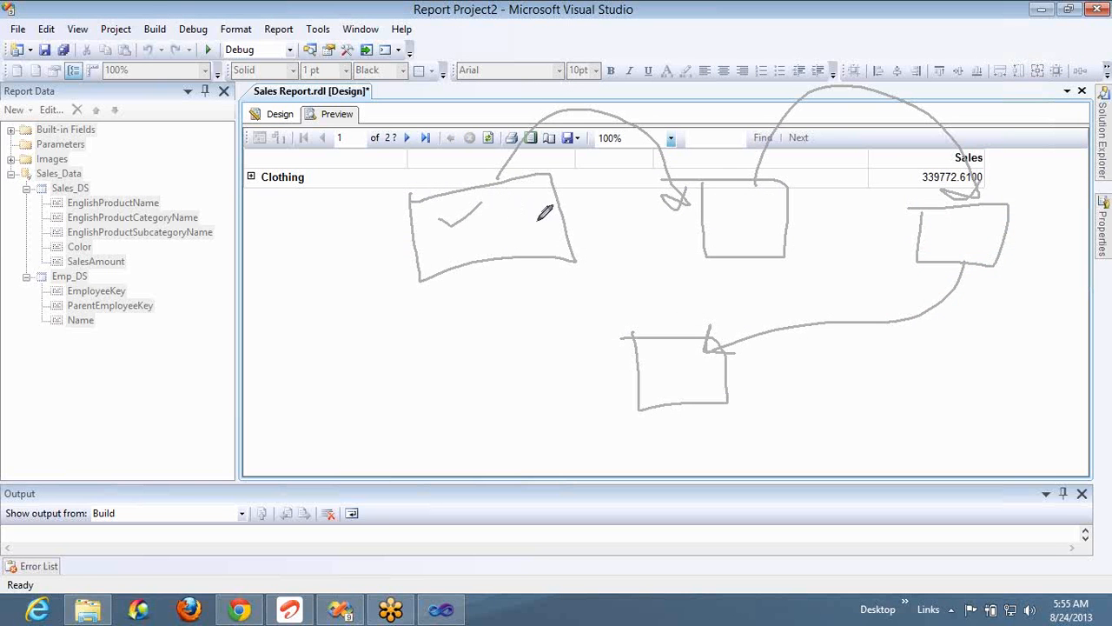
mouse_move(528, 228)
mouse_down()
mouse_move(692, 220)
mouse_move(692, 249)
mouse_move(667, 275)
mouse_up()
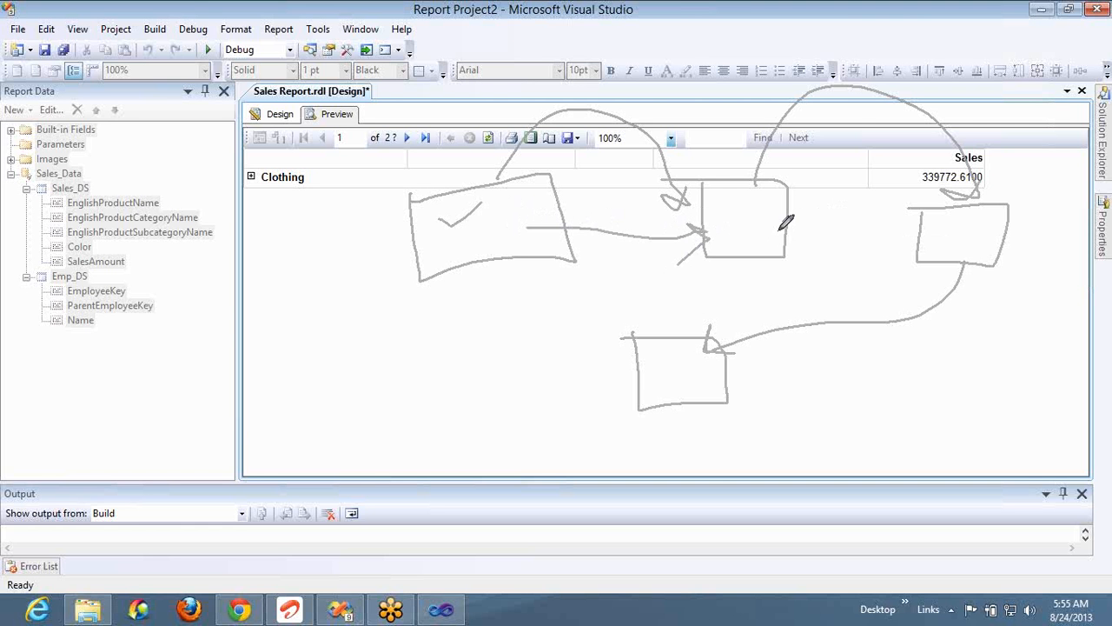
mouse_move(786, 228)
mouse_down()
mouse_move(914, 222)
mouse_move(918, 241)
mouse_move(673, 356)
mouse_move(710, 362)
mouse_up()
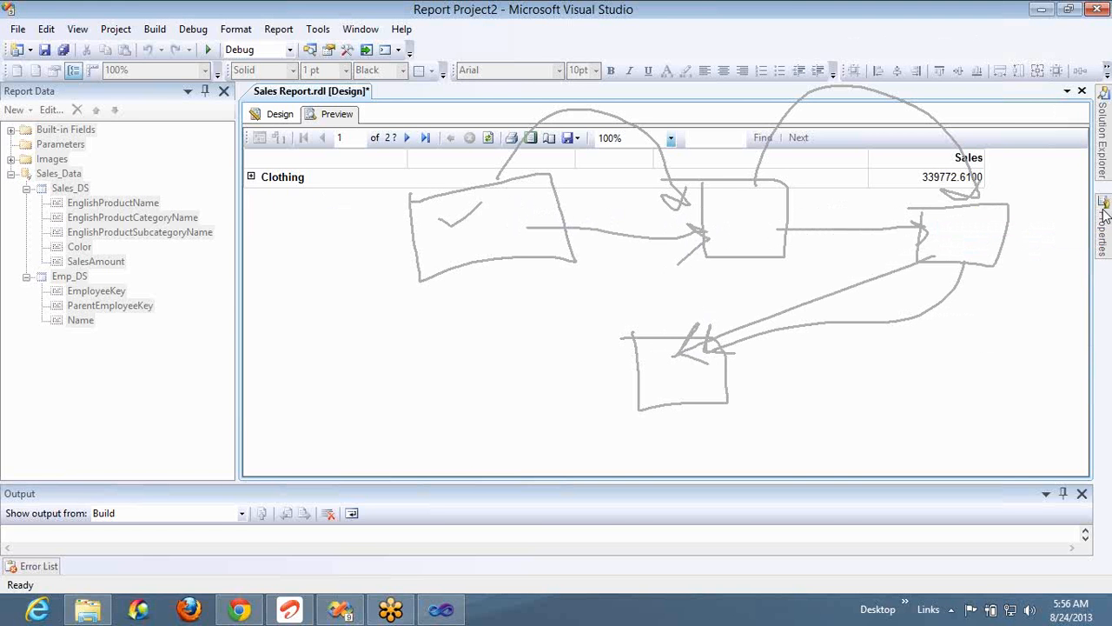
click(984, 312)
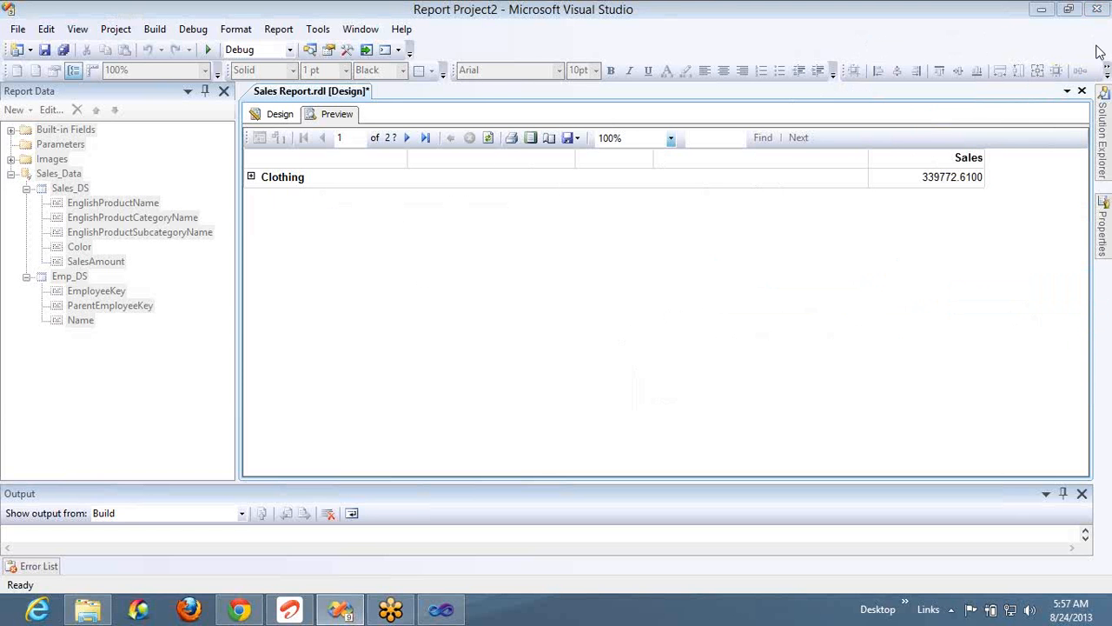
Step: Close Sales Report.rdl with its changes saved and add a new empty report named Category Sales.rdl to the project's Reports folder
click(1082, 93)
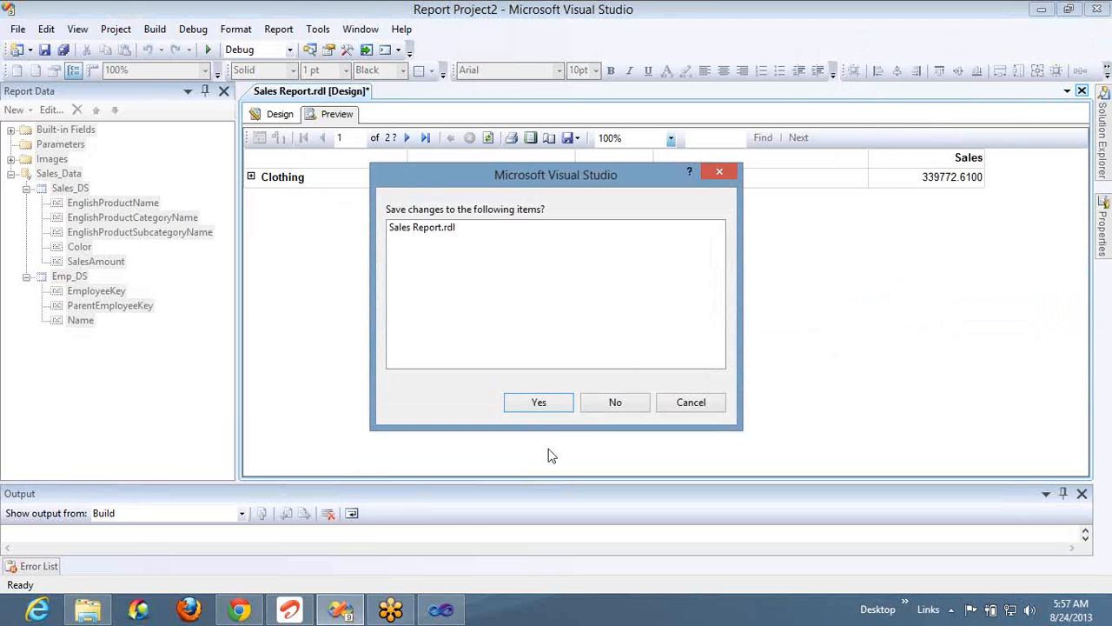
click(545, 404)
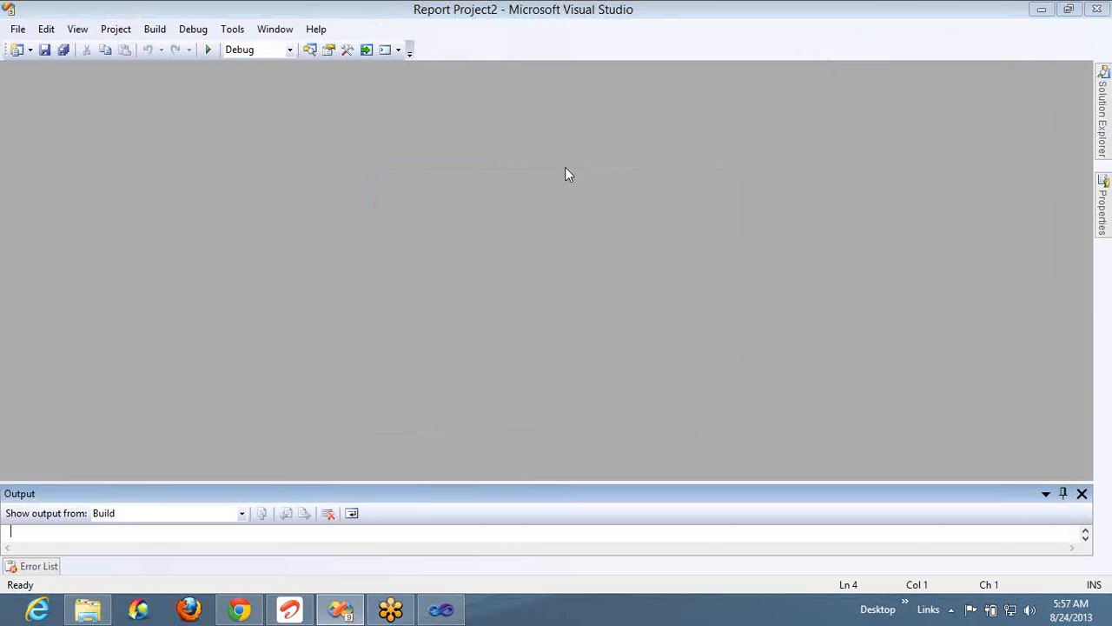
click(310, 49)
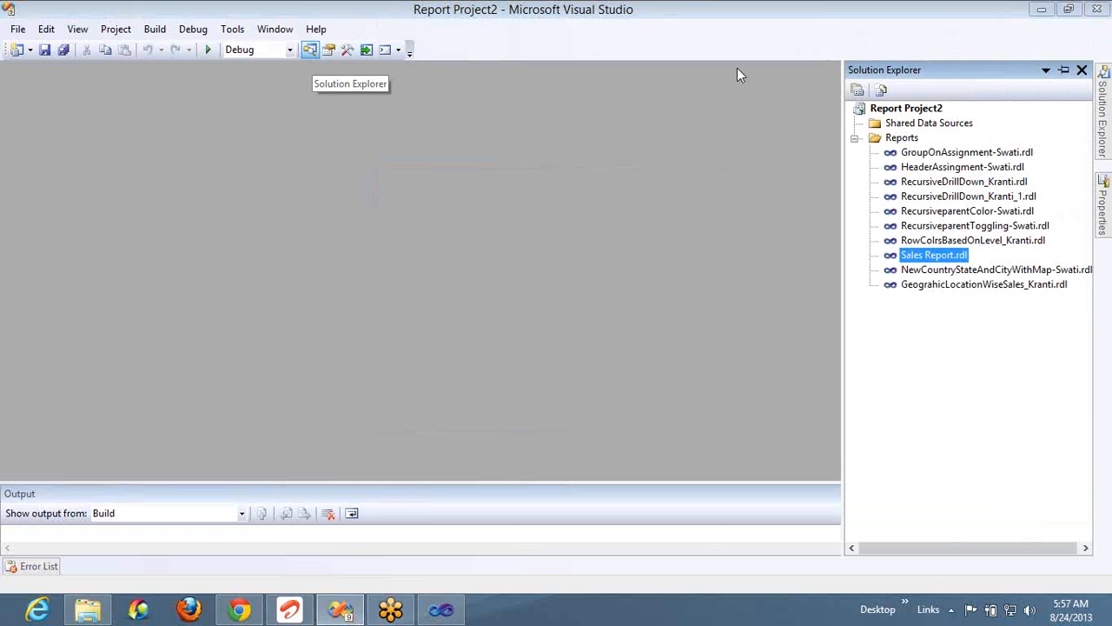
right_click(911, 140)
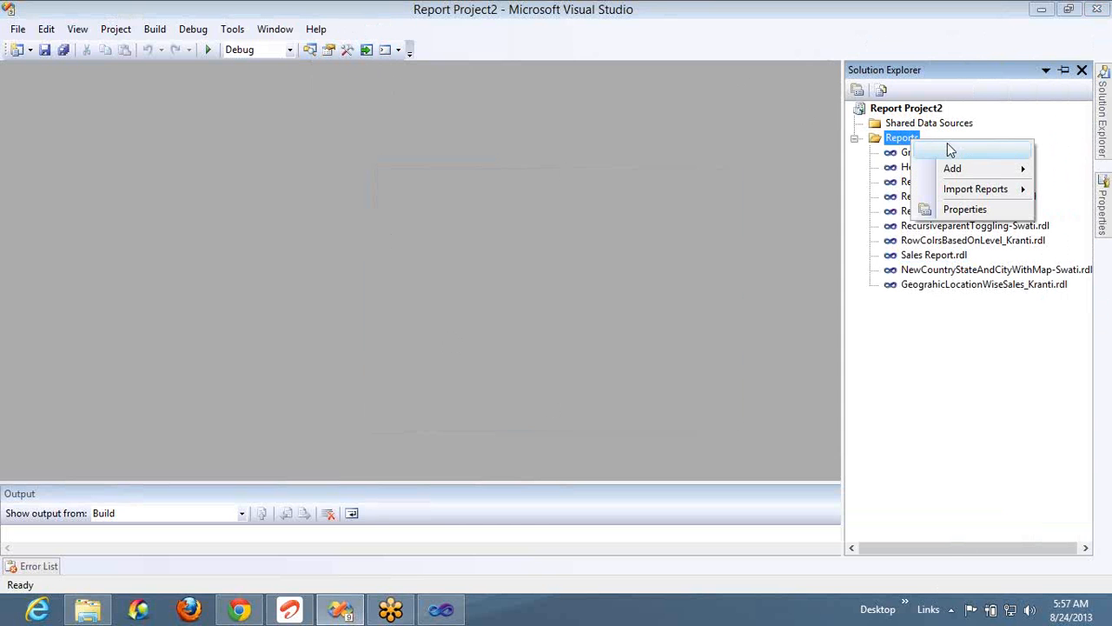
mouse_move(955, 169)
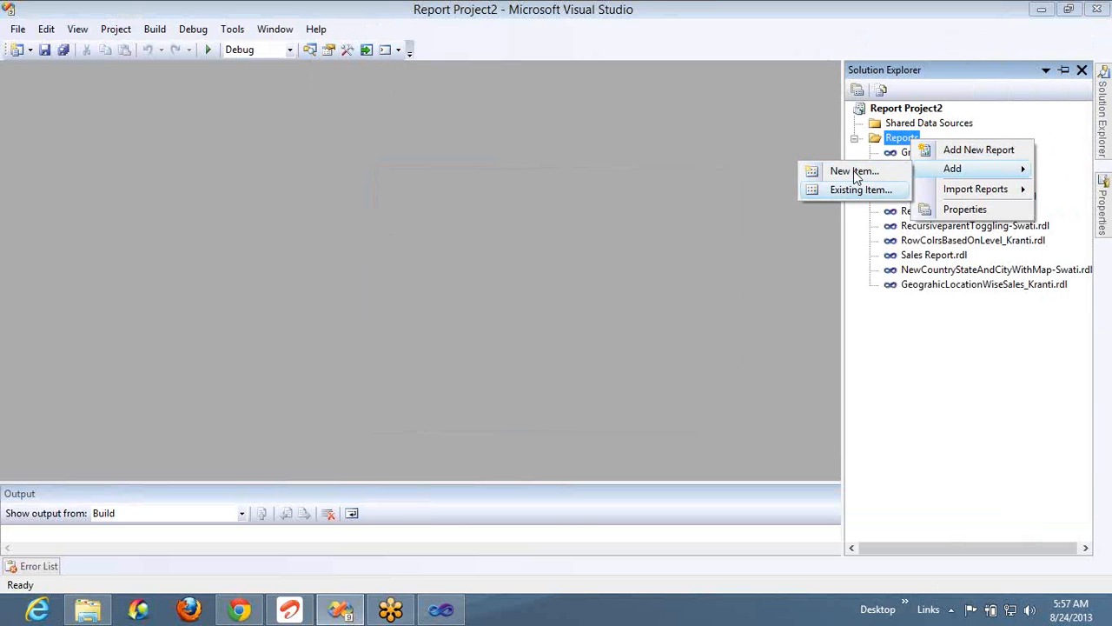
click(855, 172)
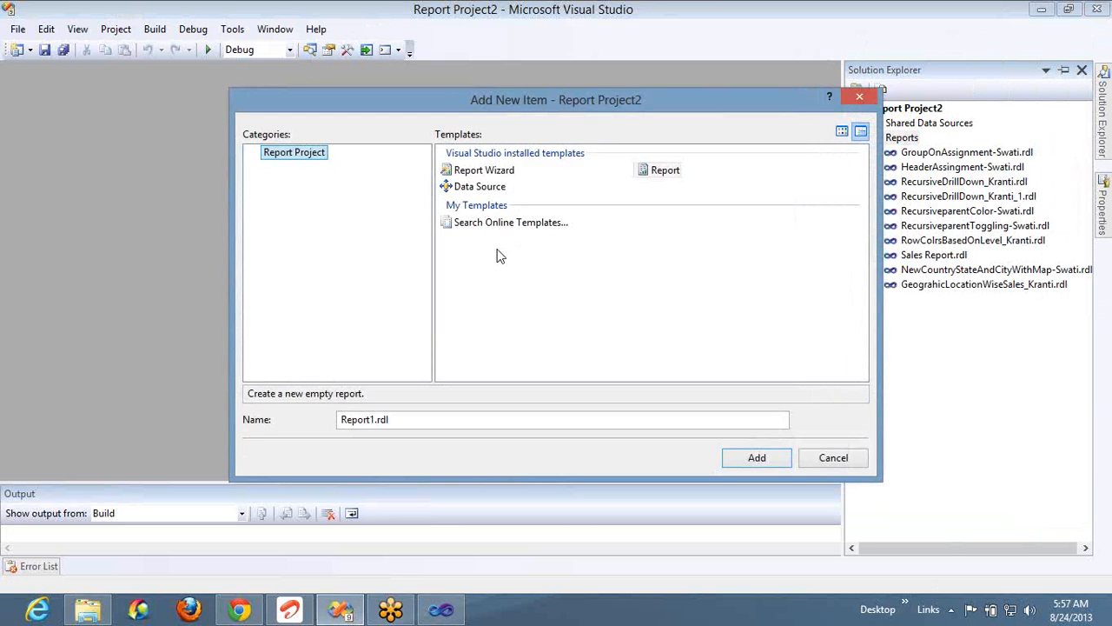
click(375, 420)
double_click(375, 420)
text(Cat)
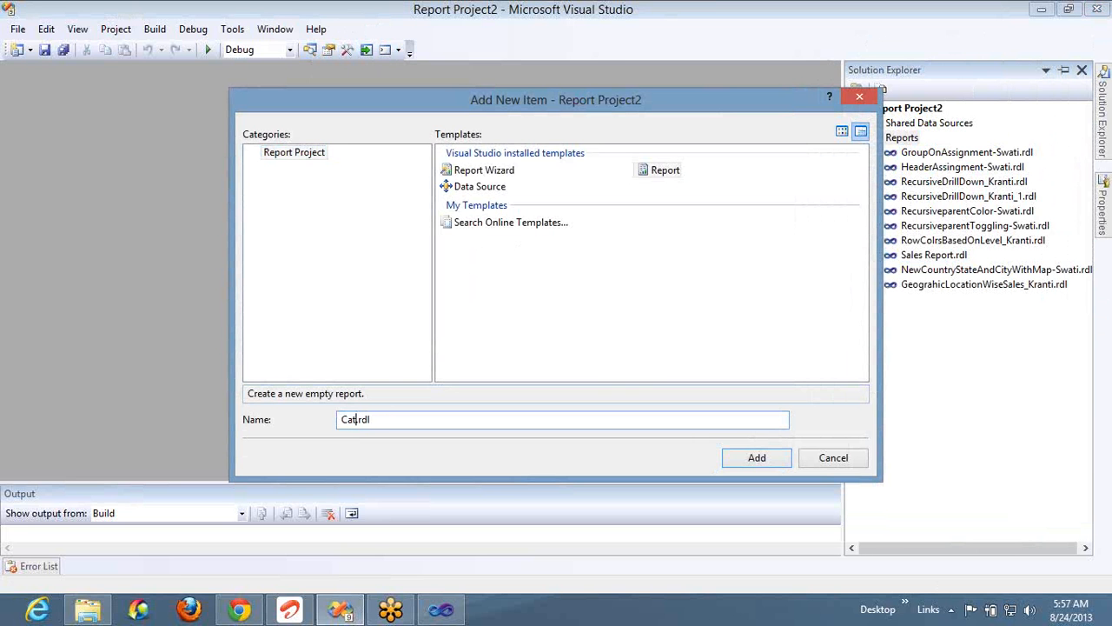
text(egory Sales)
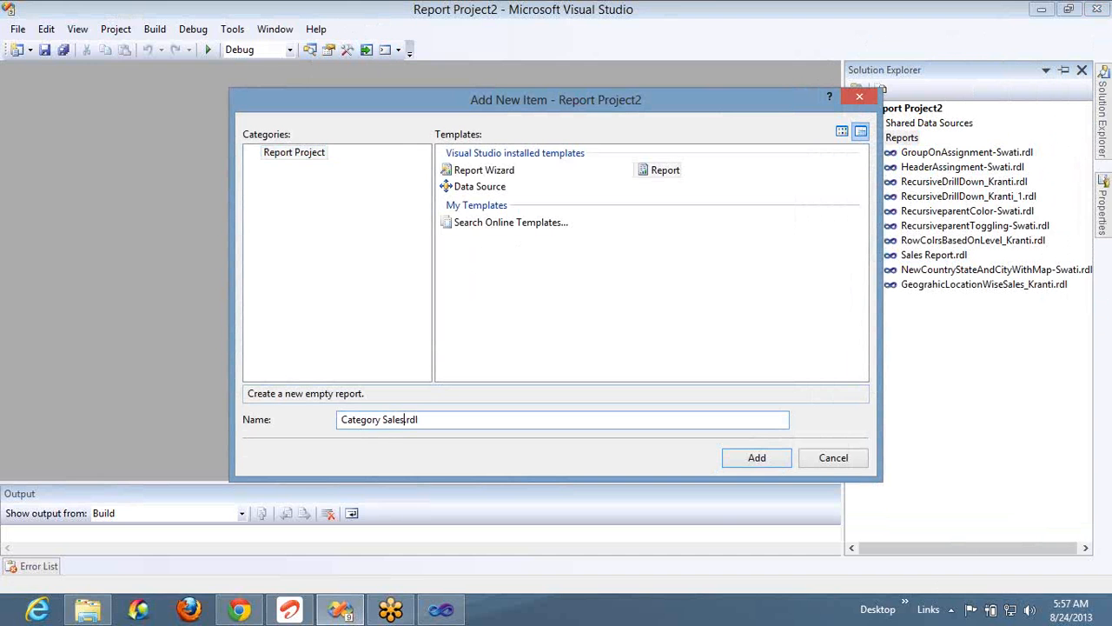
click(757, 458)
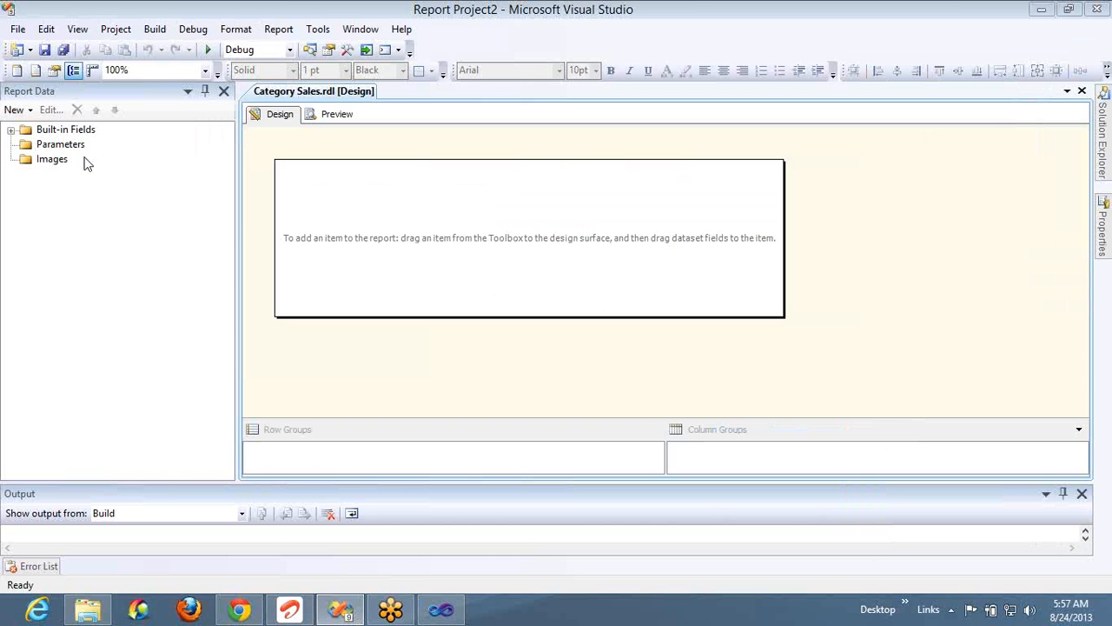
Step: Add a data source named Sales_Data to the Category Sales report, using an embedded Microsoft SQL Server connection
click(29, 110)
click(39, 128)
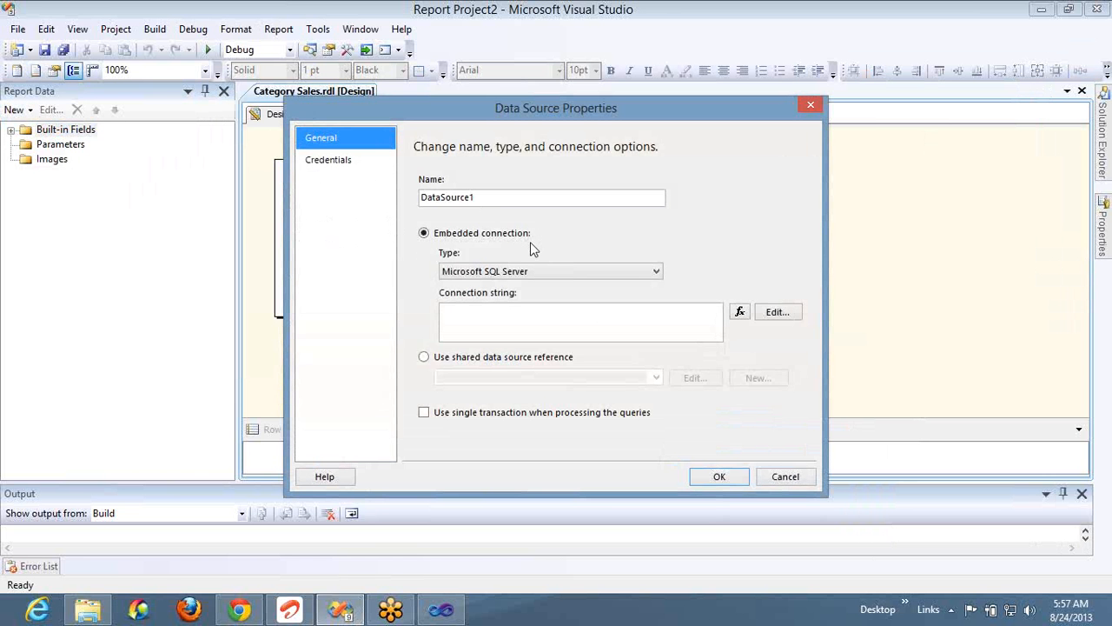
click(450, 360)
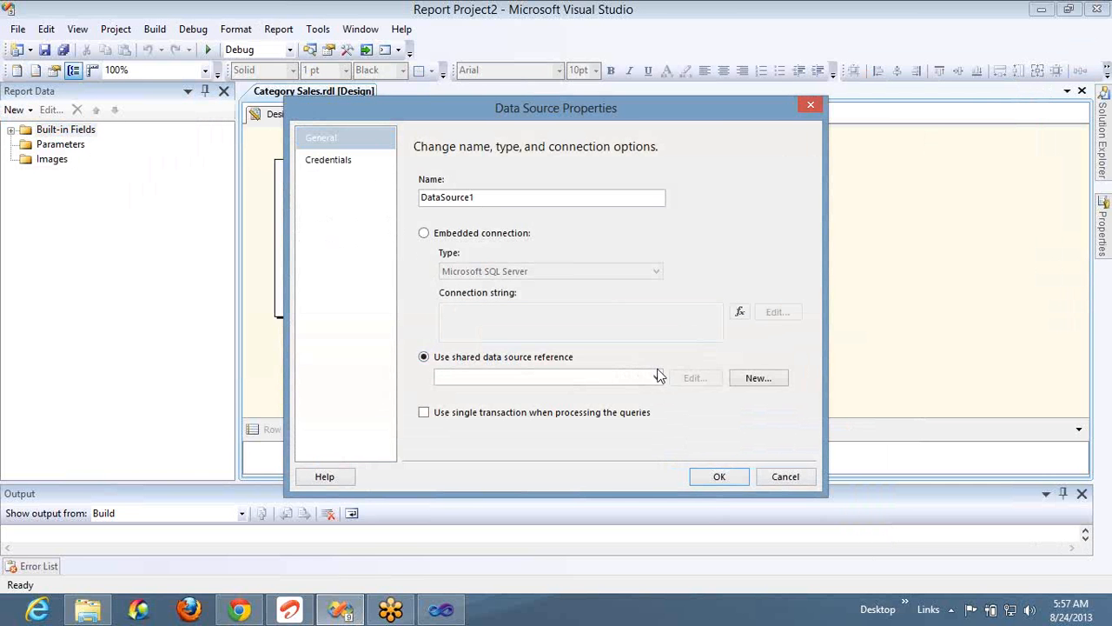
click(656, 377)
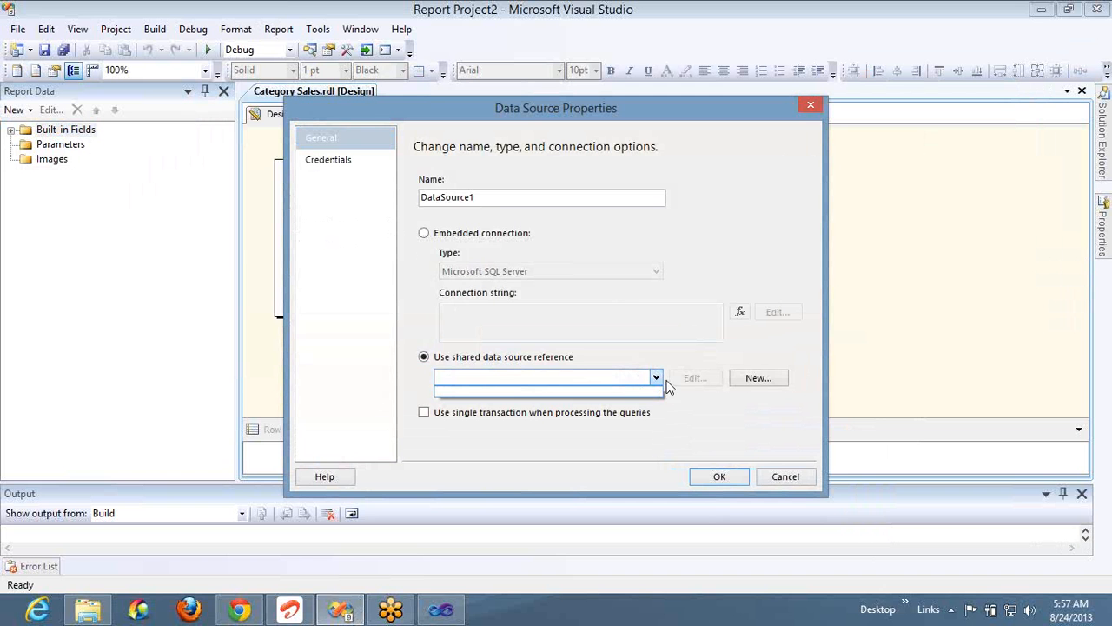
click(501, 197)
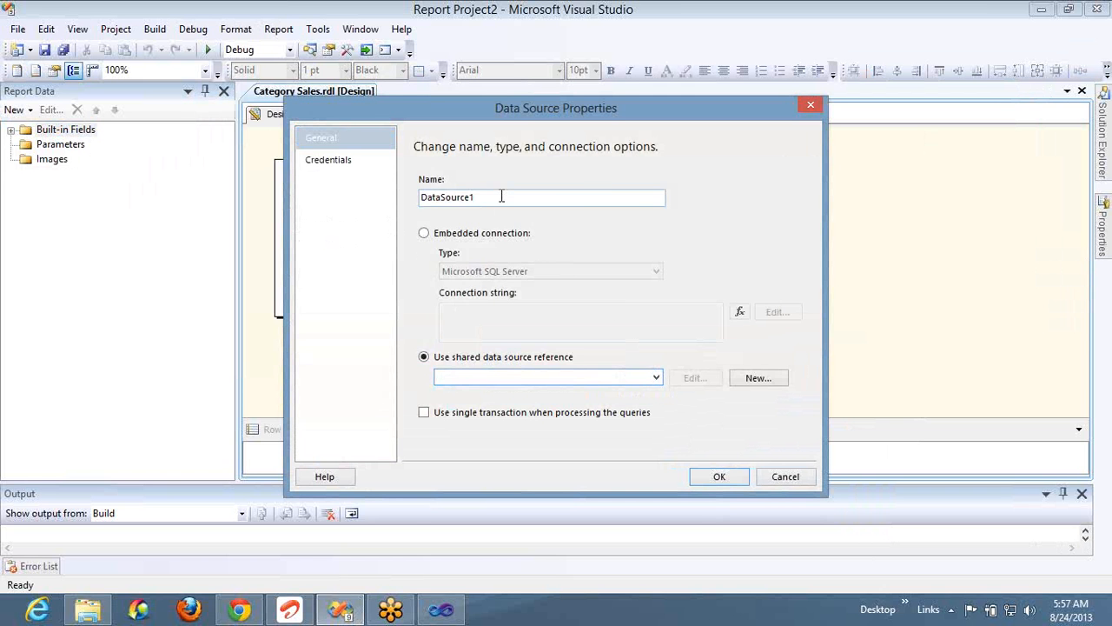
click(443, 233)
click(485, 196)
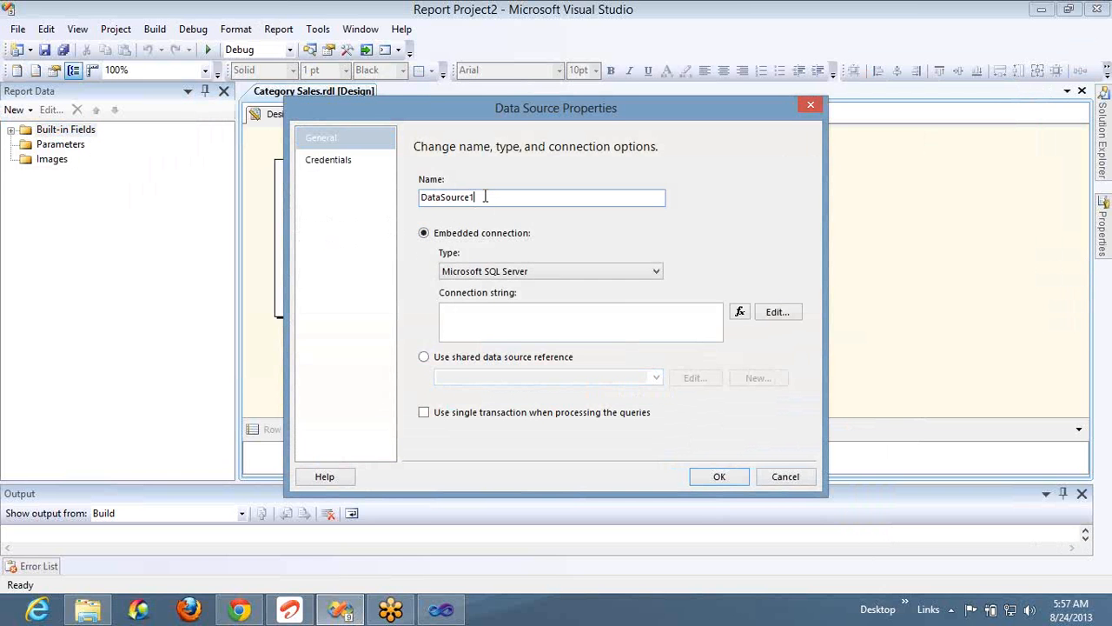
double_click(485, 196)
text(Sales_Data)
Step: Connect the Sales_Data data source to the AdventureWorksDW database on server "." with Windows Authentication
click(766, 318)
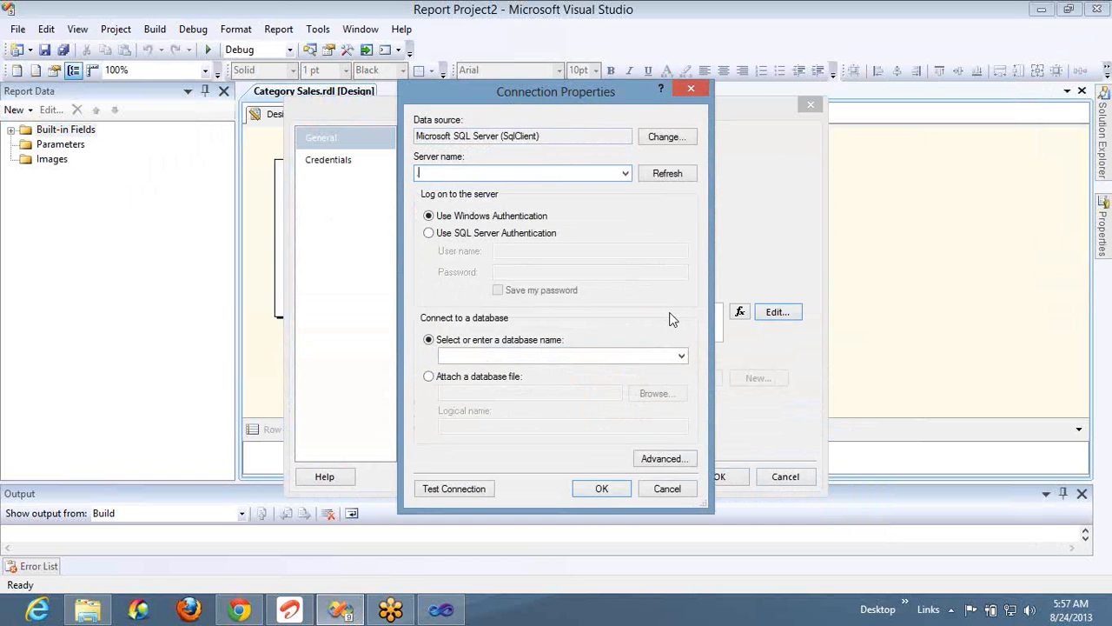
click(681, 356)
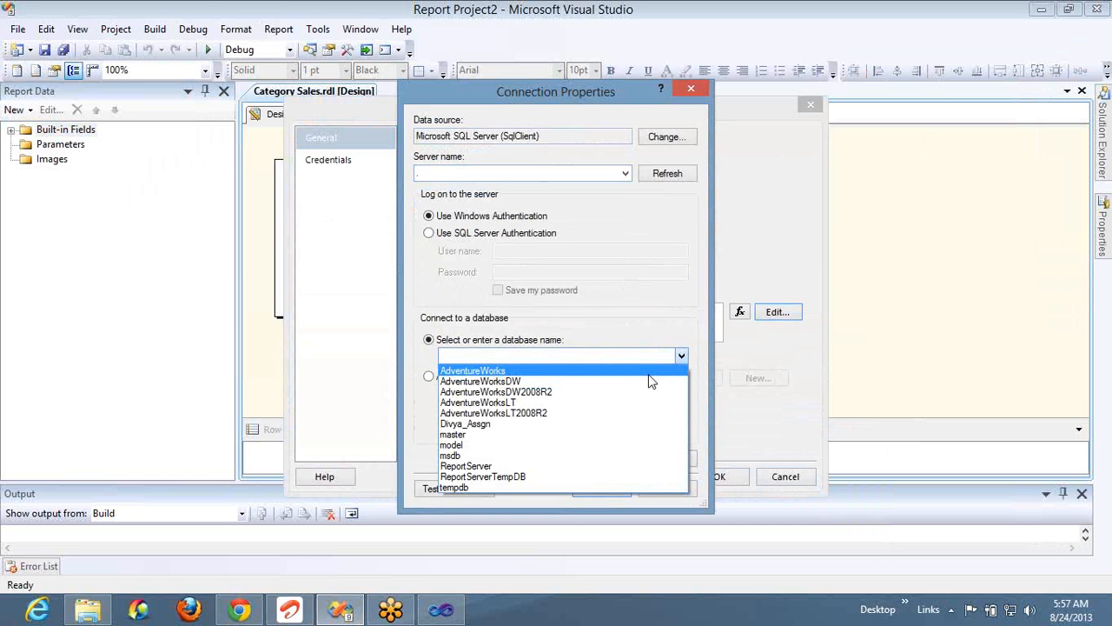
click(650, 380)
click(606, 488)
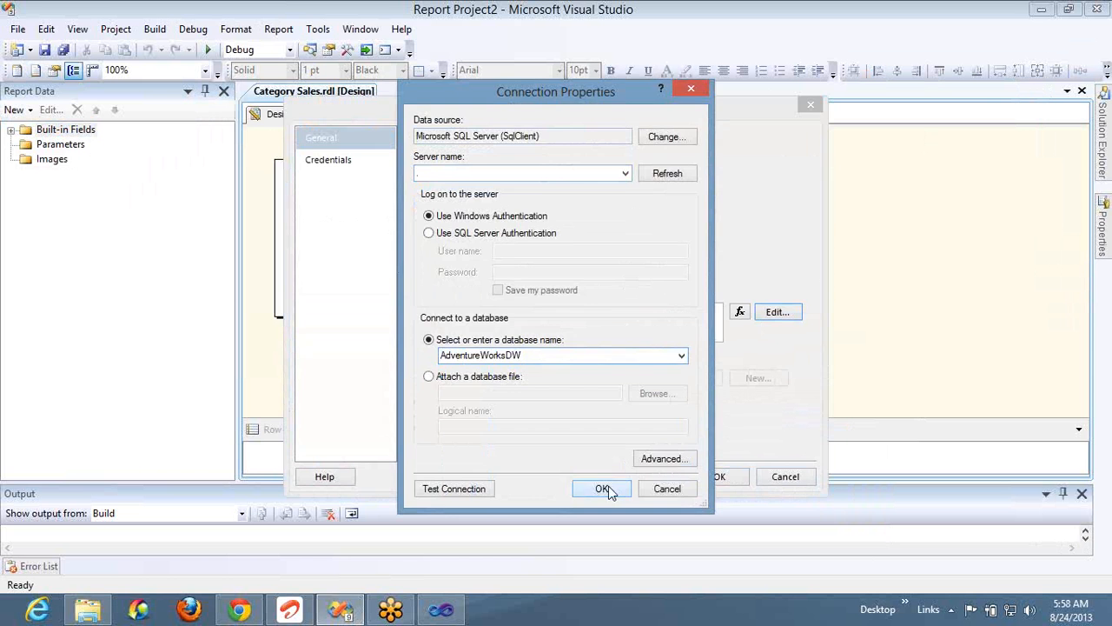
click(716, 477)
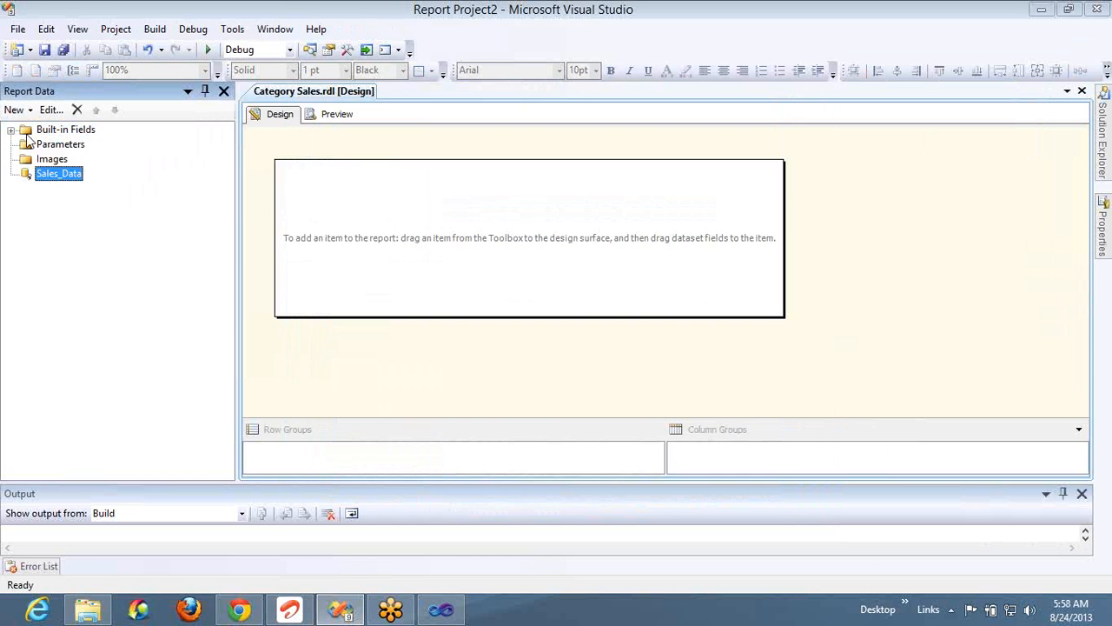
right_click(62, 178)
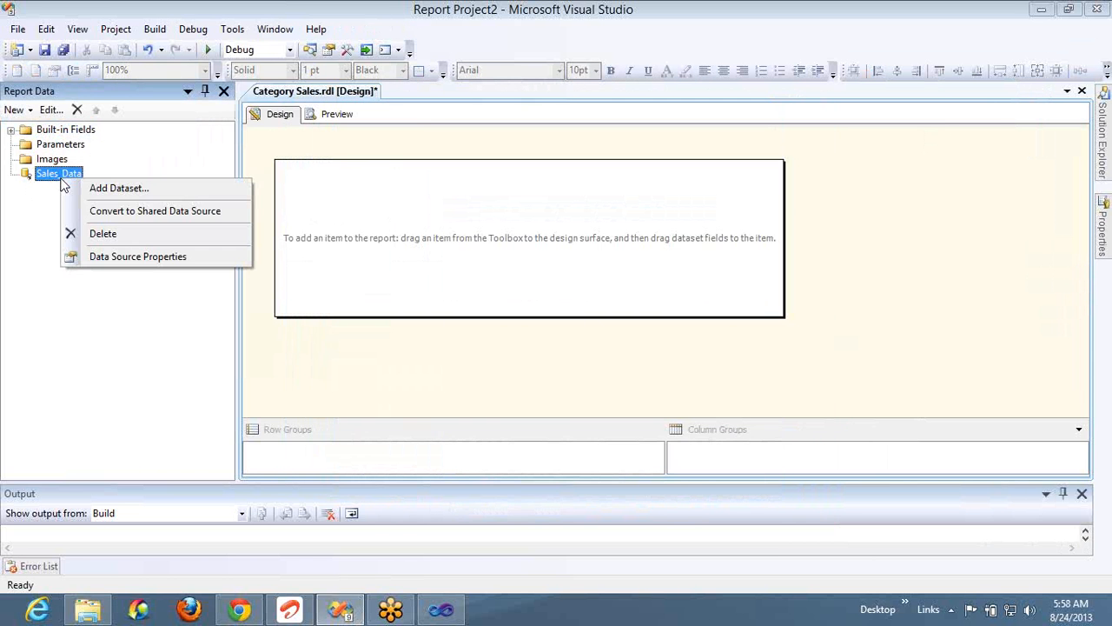
click(115, 191)
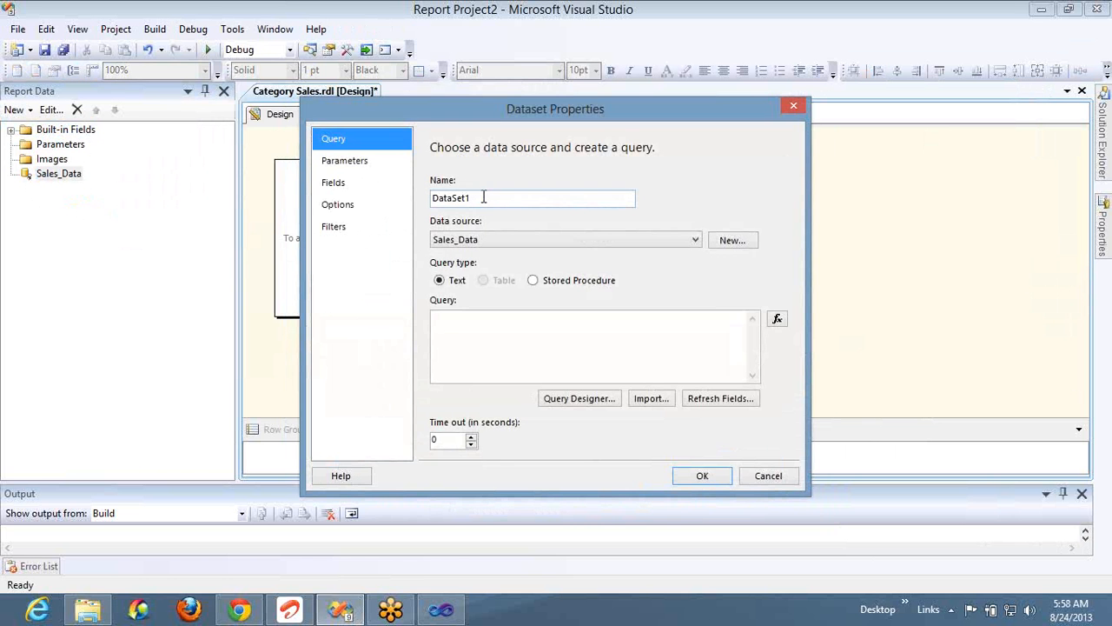
click(483, 197)
double_click(483, 197)
text(C)
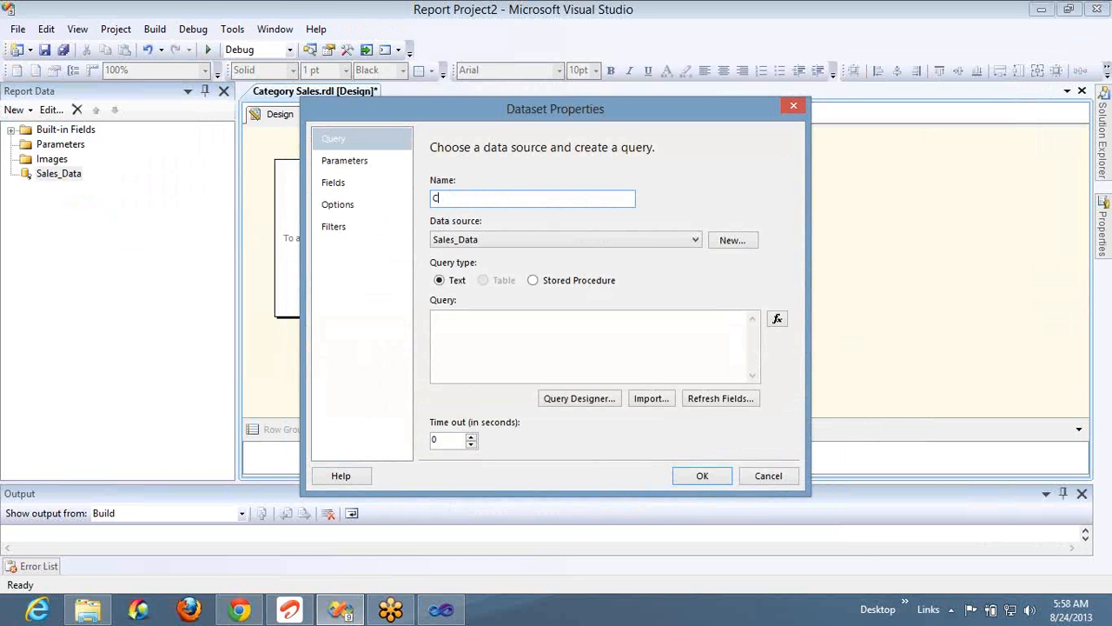
text(at_DS)
click(469, 330)
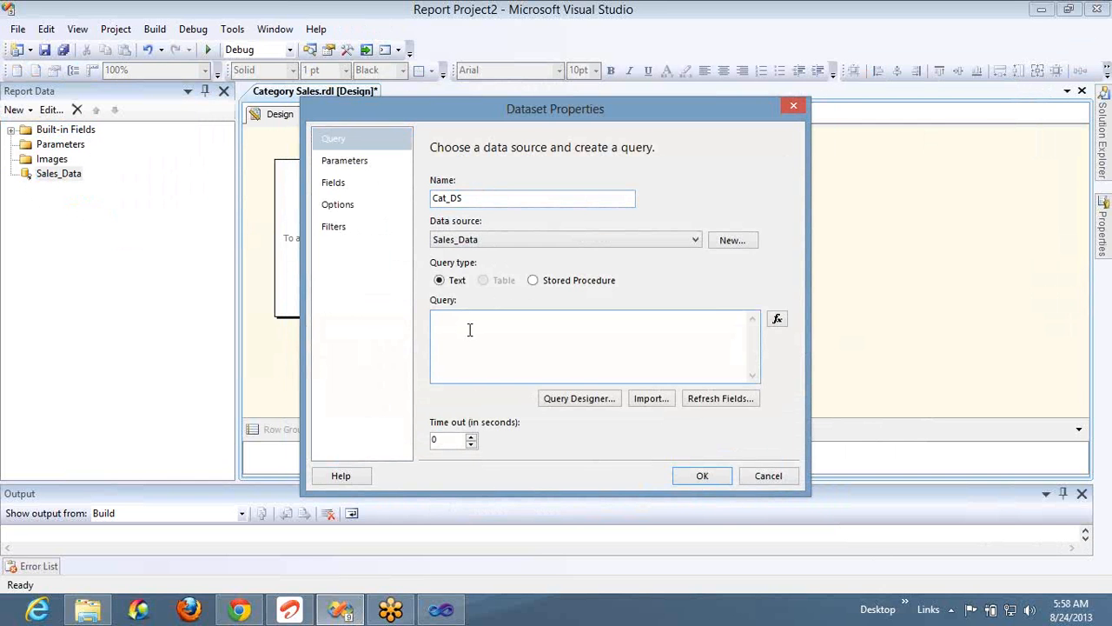
text(Select)
click(768, 476)
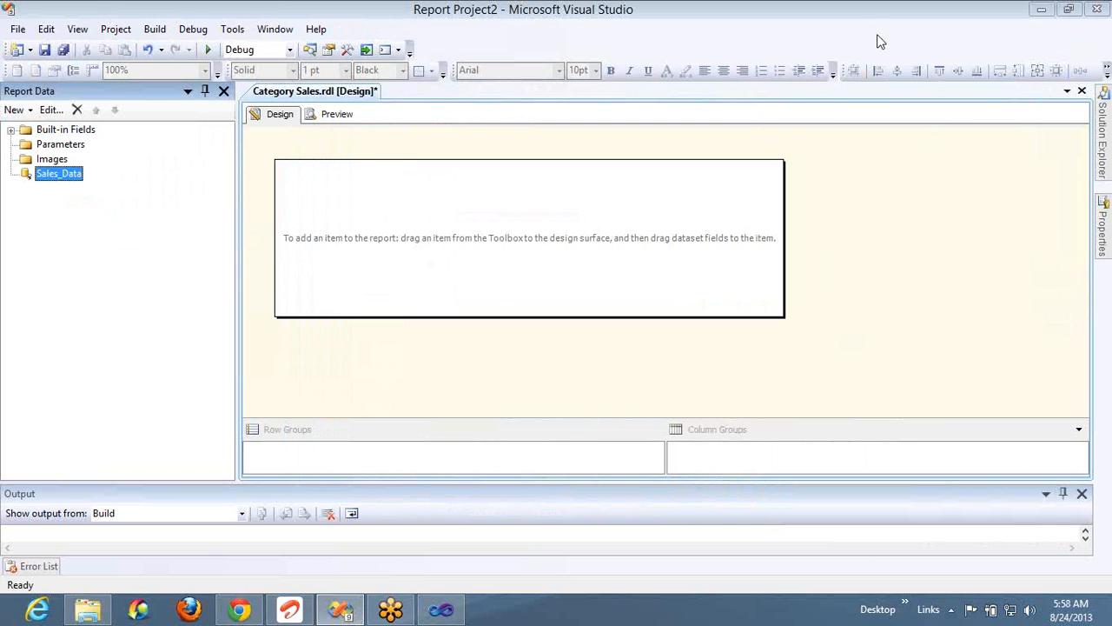
click(881, 41)
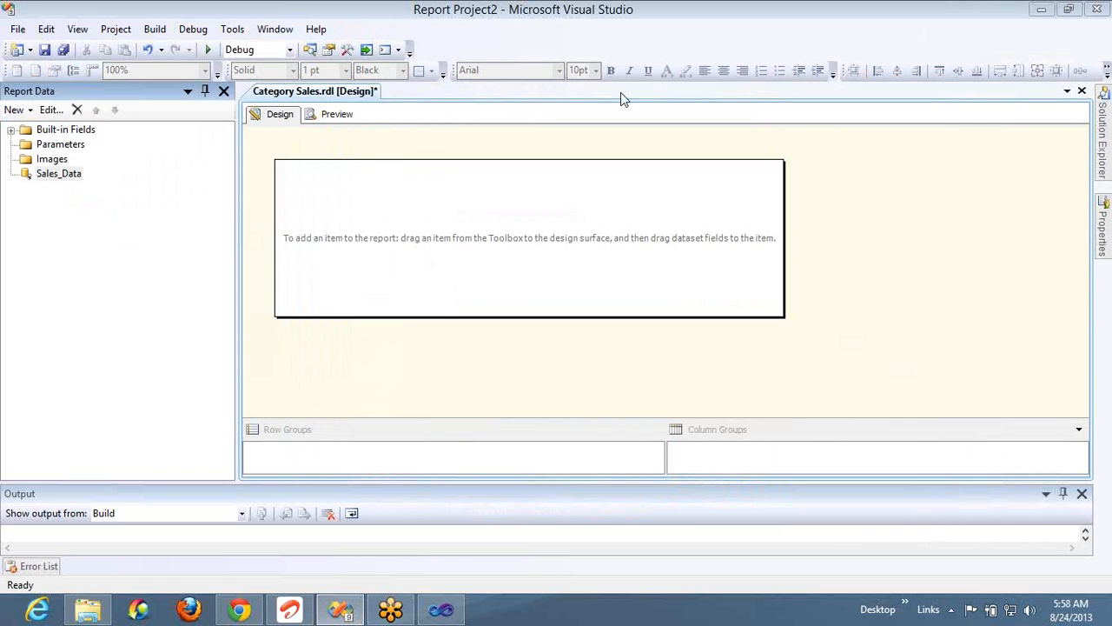
Step: Open Sales Report.rdl, copy the full query text of its Sales_DS dataset, and close the report again
click(312, 51)
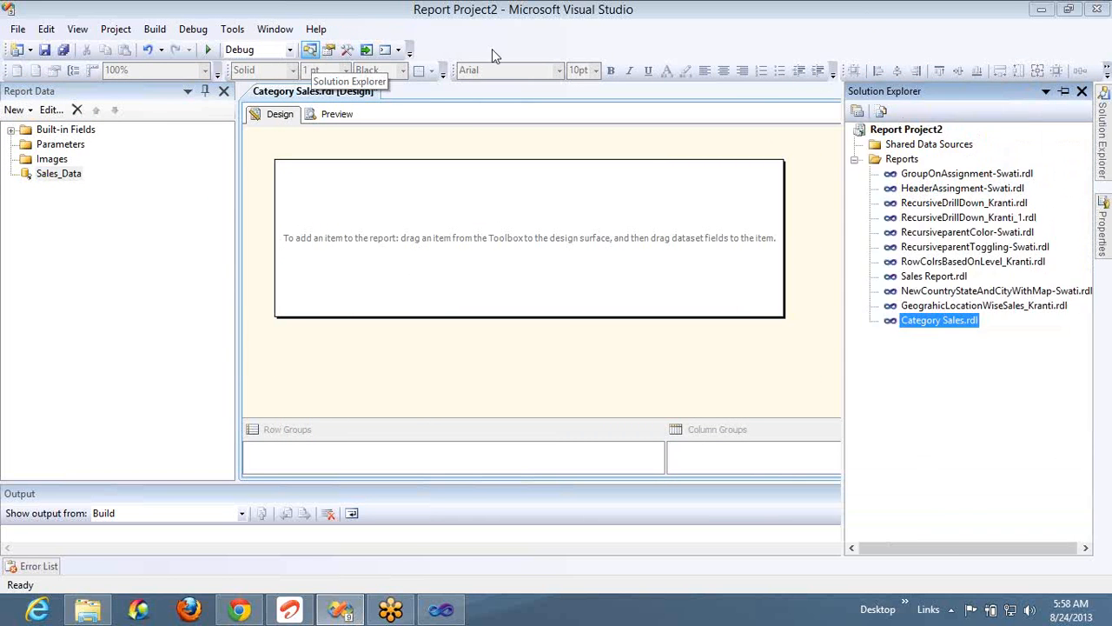
double_click(926, 277)
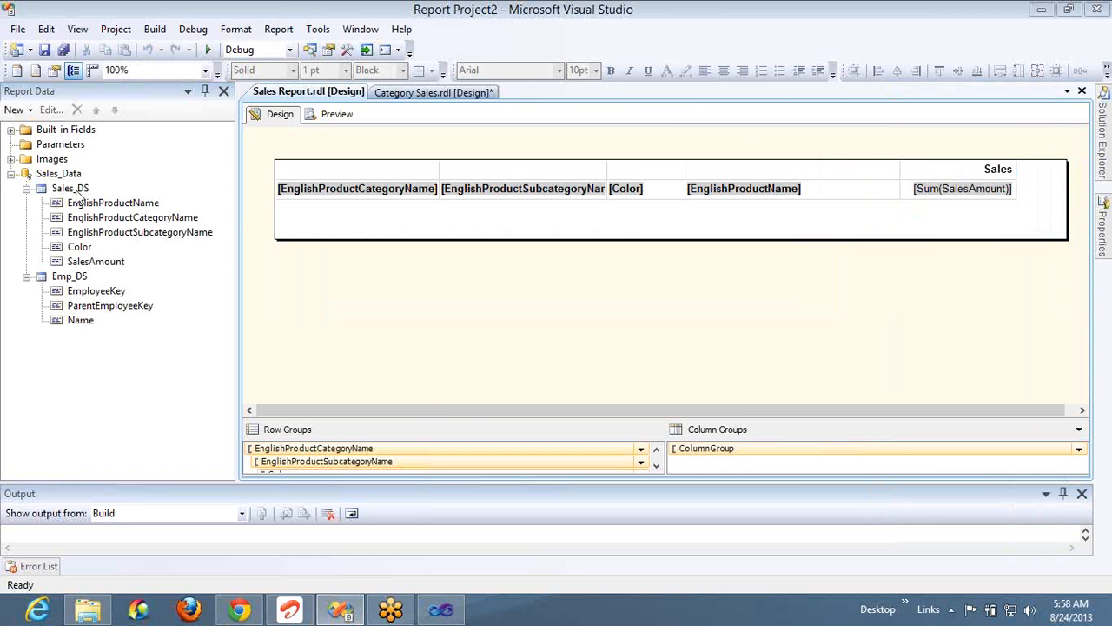
double_click(69, 188)
click(494, 325)
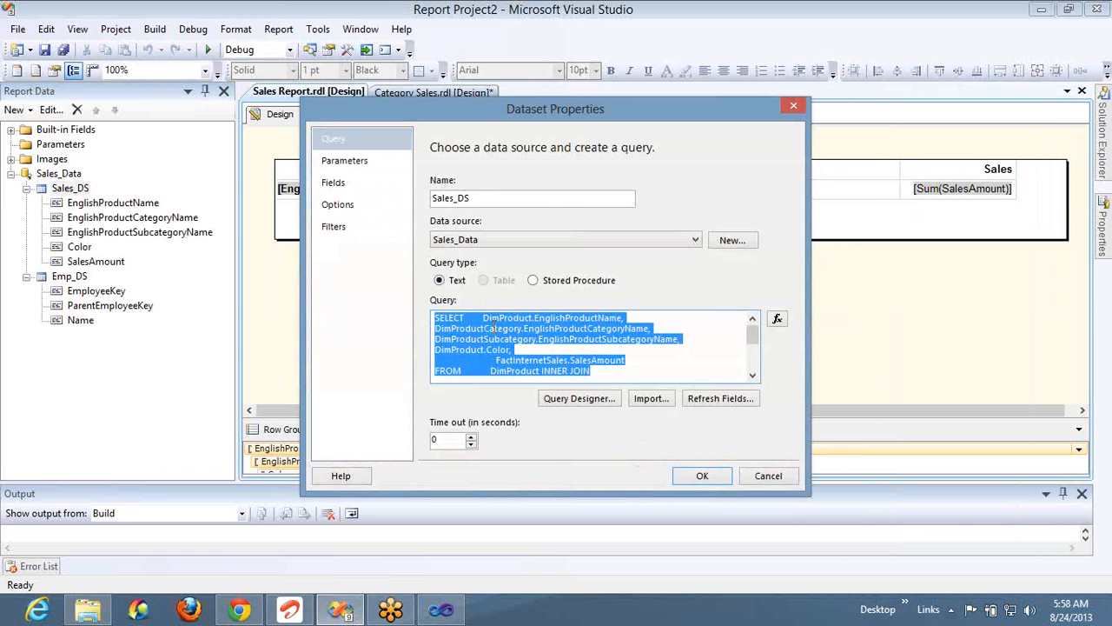
click(767, 476)
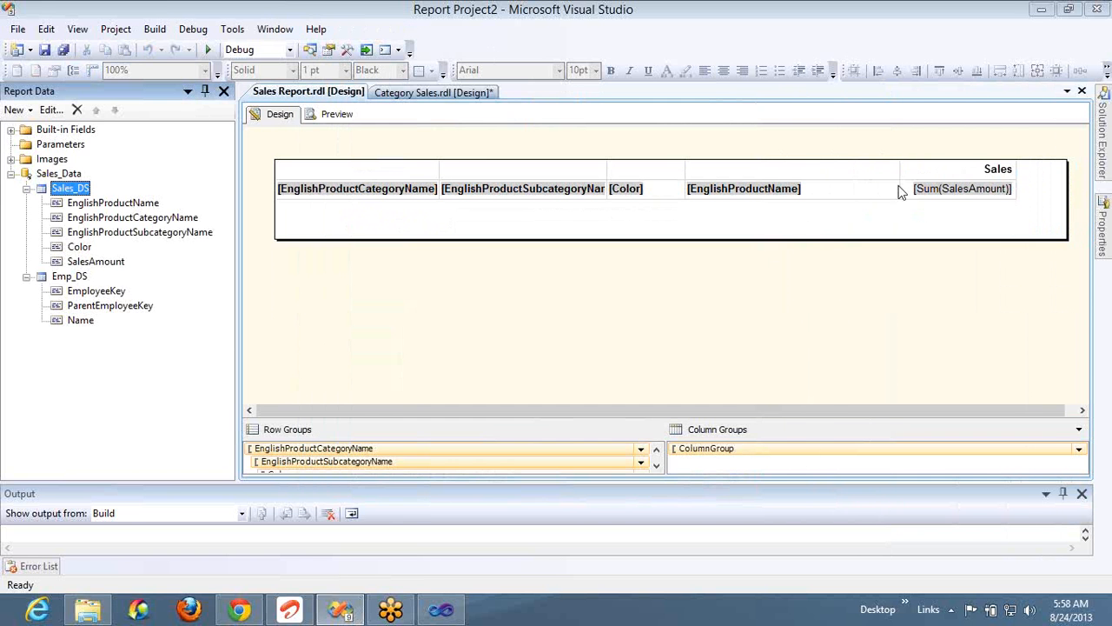
click(1082, 92)
Step: Add a dataset named Cat_DS to the Category Sales report's Sales_Data source and paste the copied sales query into it
click(62, 174)
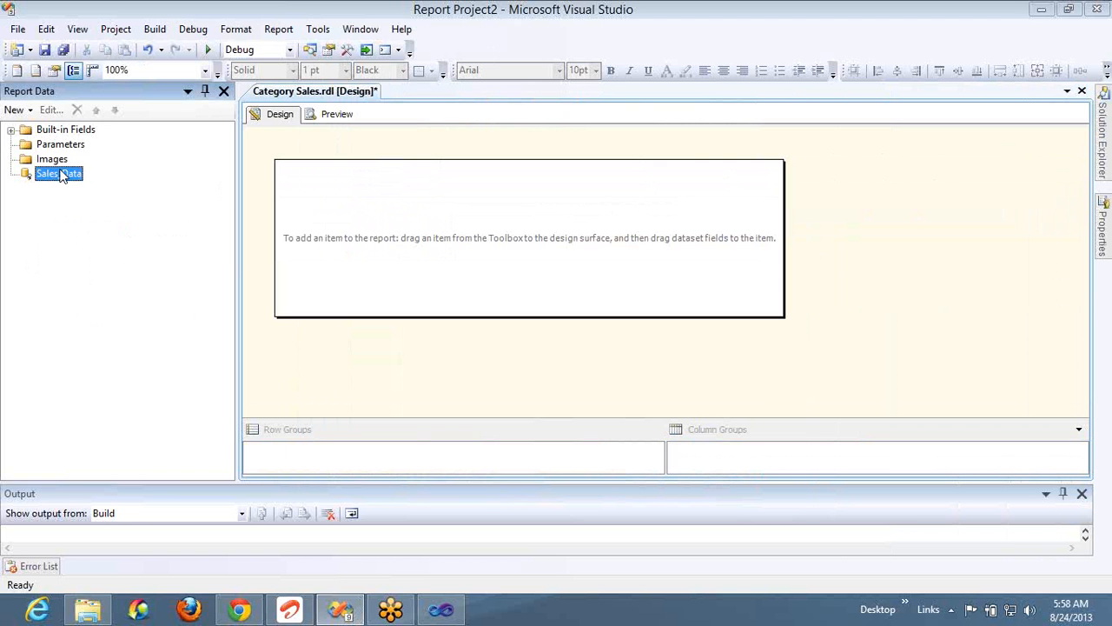
right_click(62, 175)
click(109, 179)
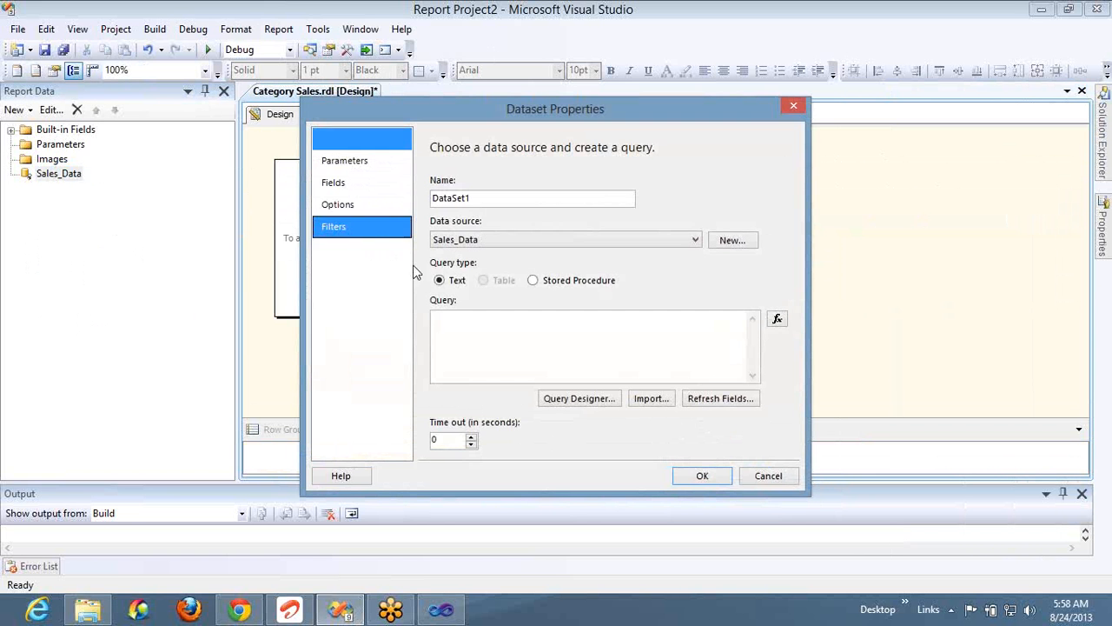
click(492, 198)
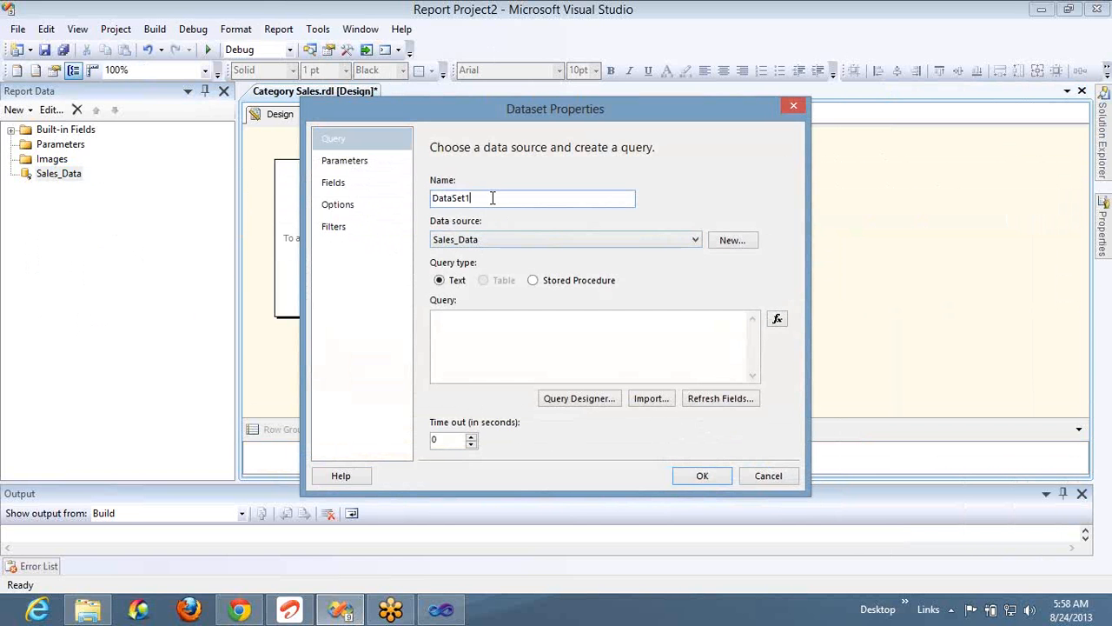
double_click(491, 198)
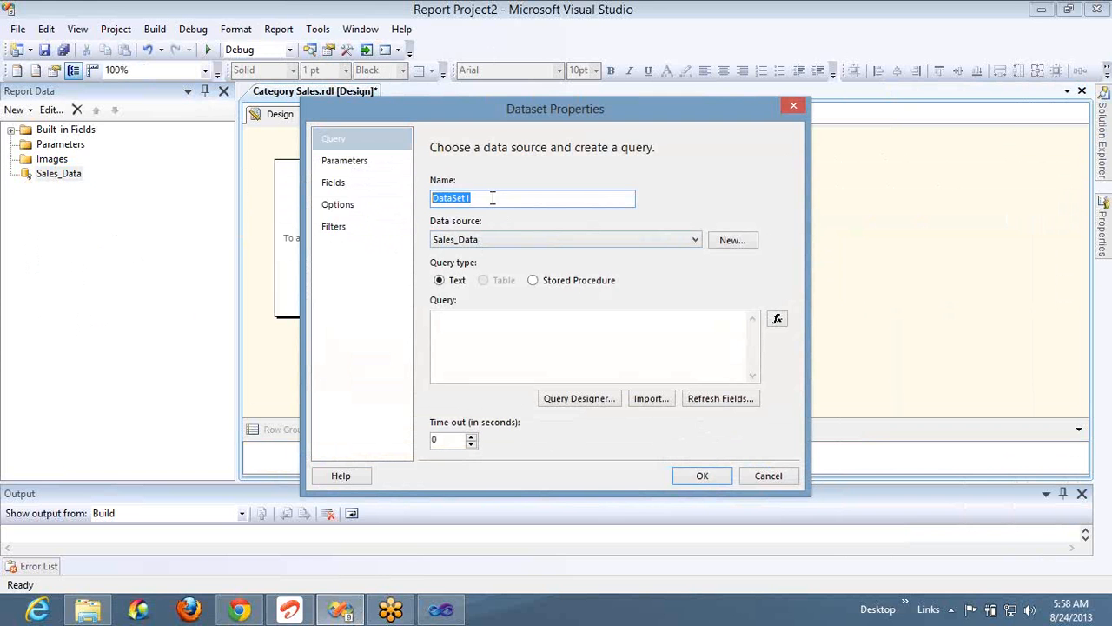
click(1104, 42)
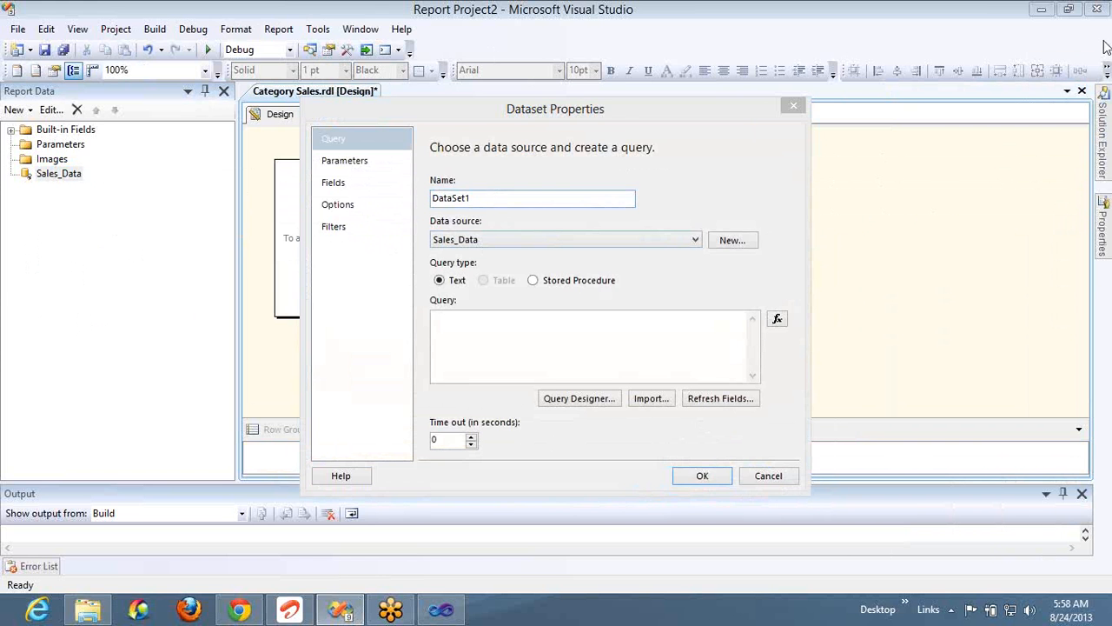
click(562, 196)
double_click(562, 195)
text(t_)
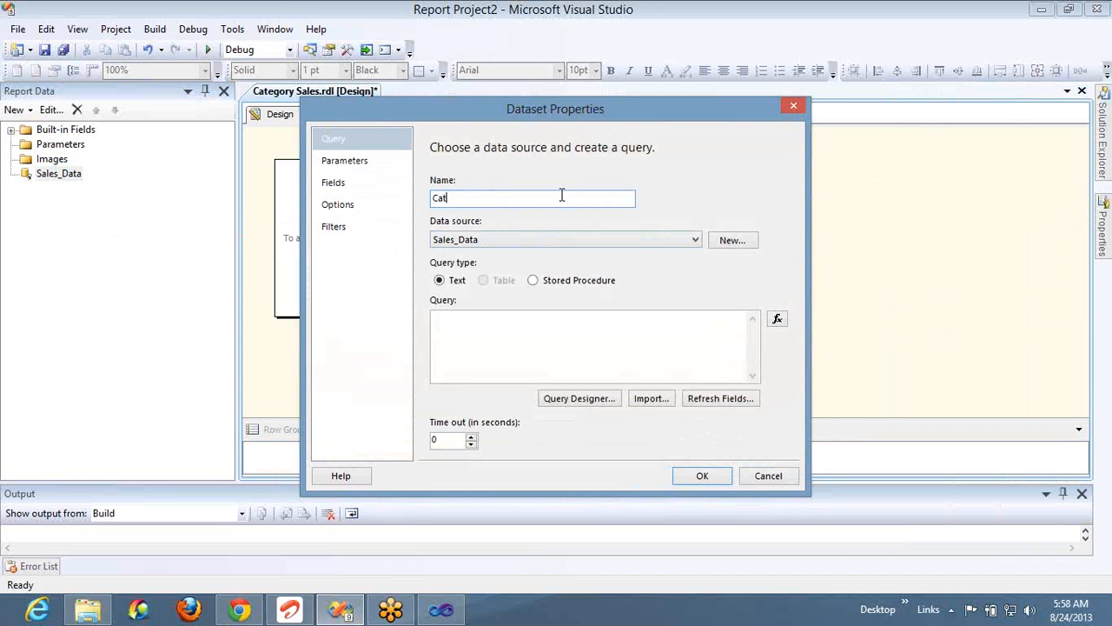
key(BackSpace)
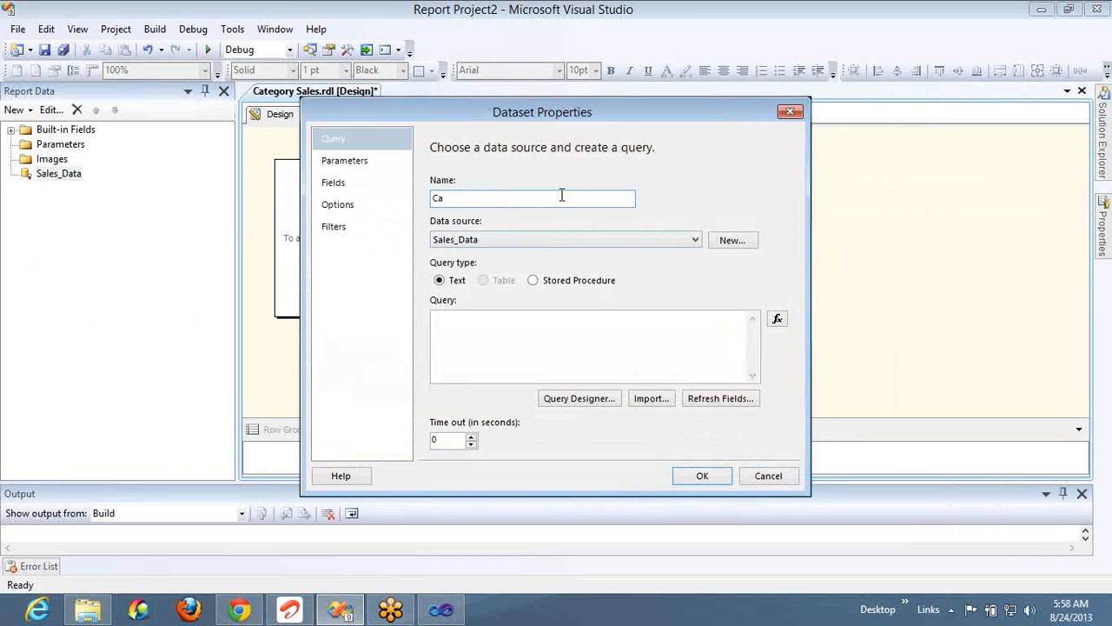
text(_DS)
text(t)
click(491, 335)
key(ctrl+v)
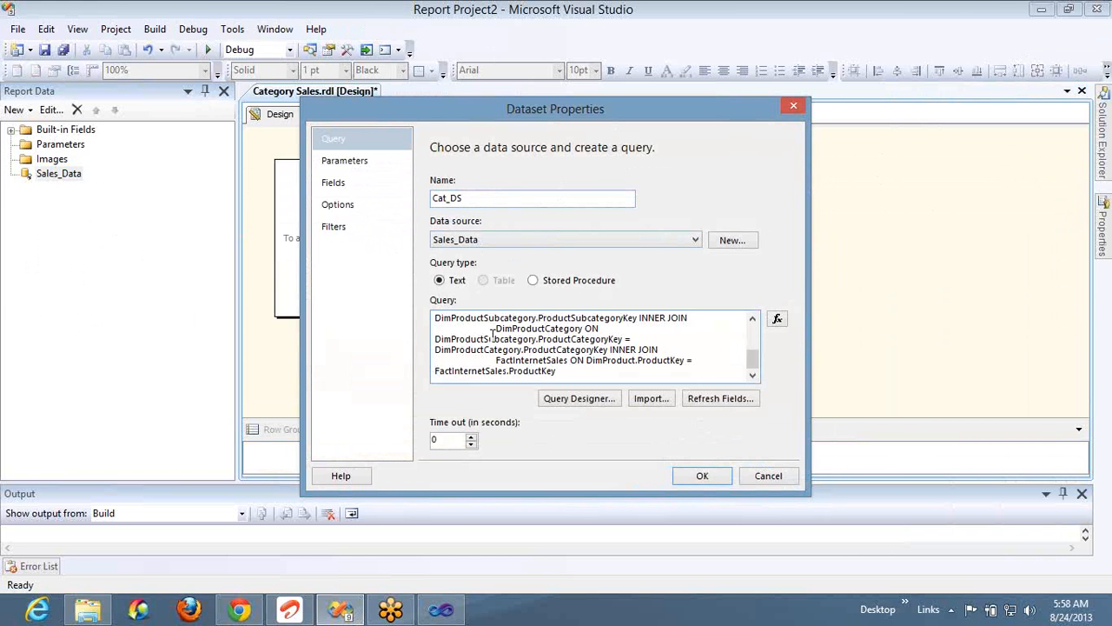
Step: Remove the EnglishProductName, EnglishProductSubcategoryName and Color columns from the Cat_DS query's SELECT list and save the dataset
key(Up)
key(Up)
key(Up)
key(Up)
key(Up)
key(Up)
key(Up)
key(Up)
key(Up)
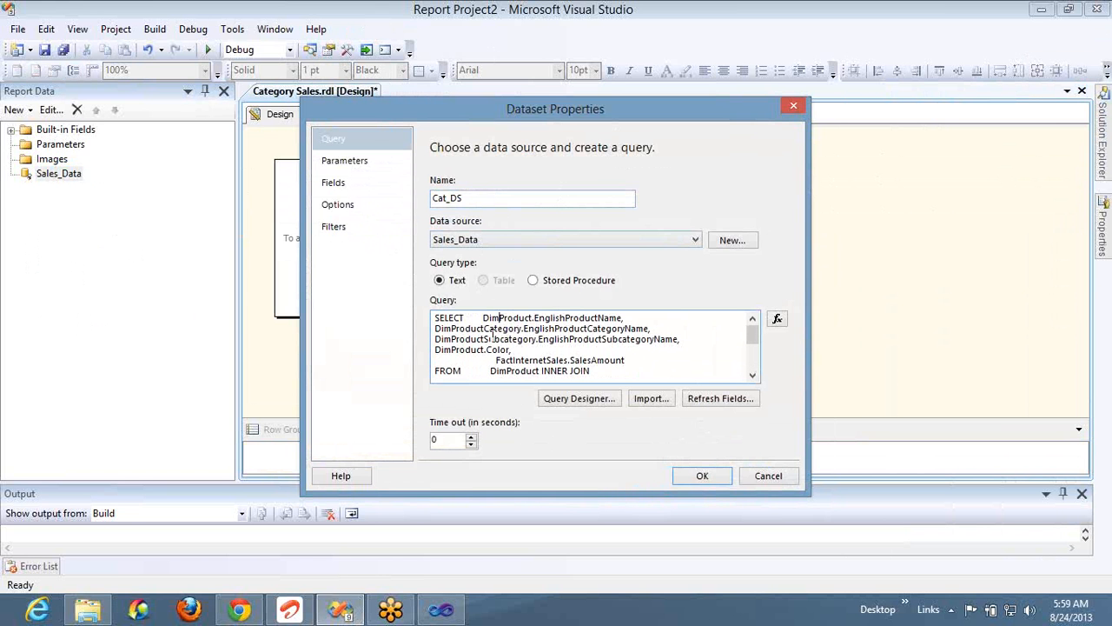
key(shift+End)
key(Delete)
key(Delete)
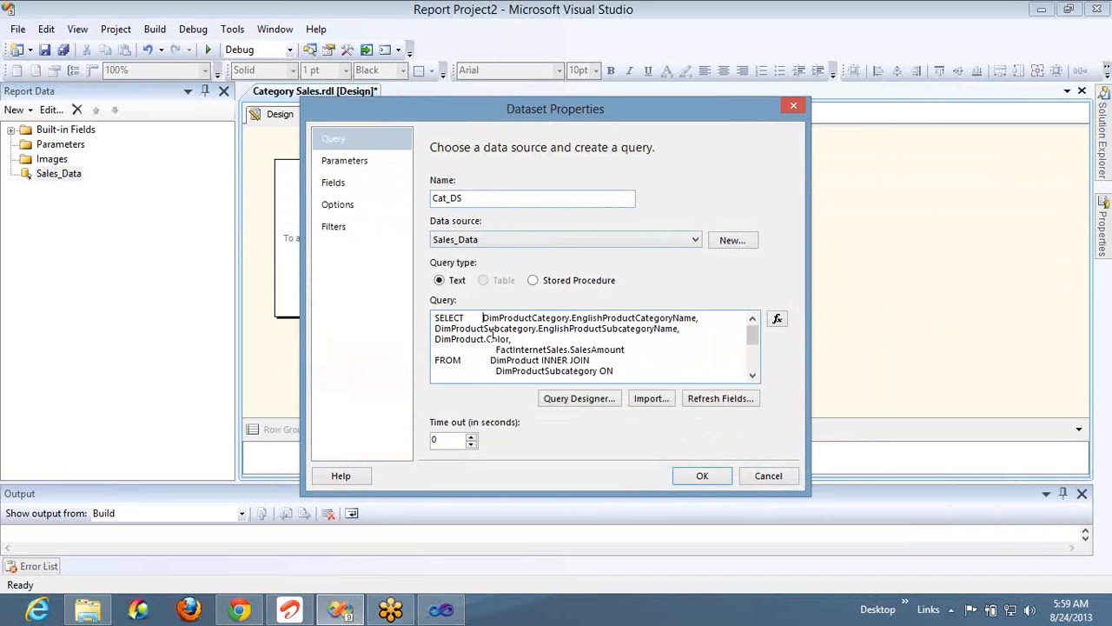
key(shift+Right)
key(Down)
key(shift+Down)
key(Delete)
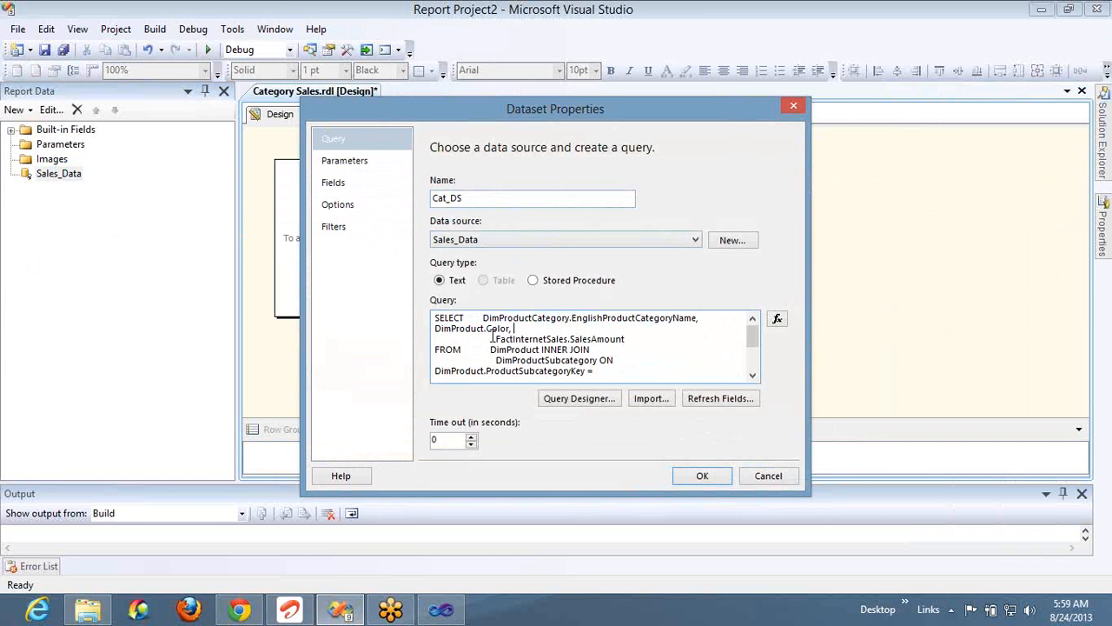
key(shift+Down)
key(Delete)
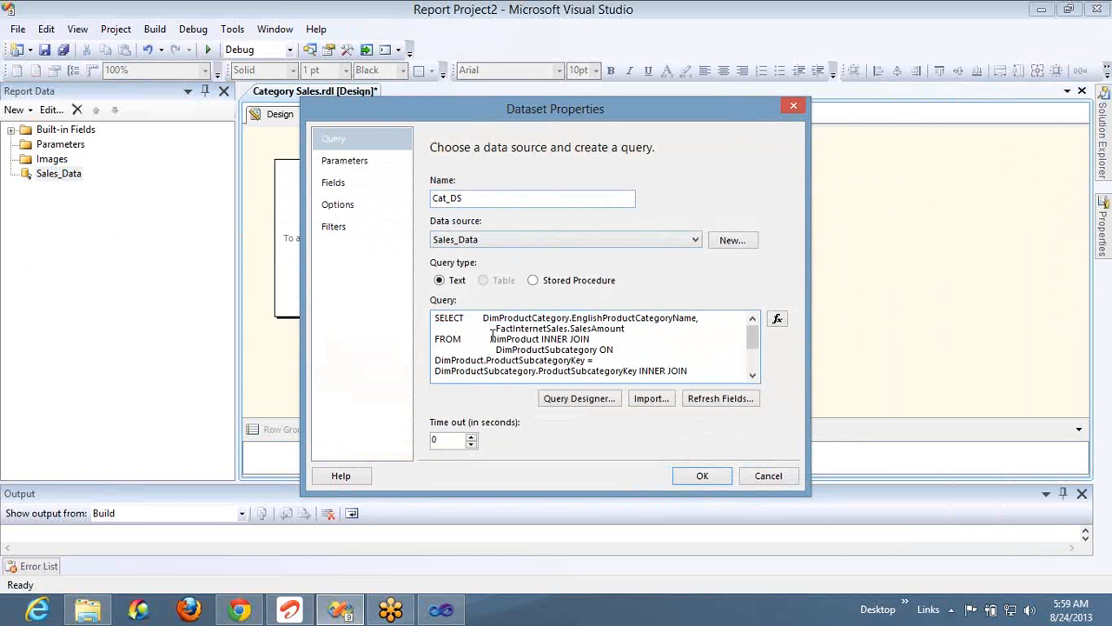
click(702, 476)
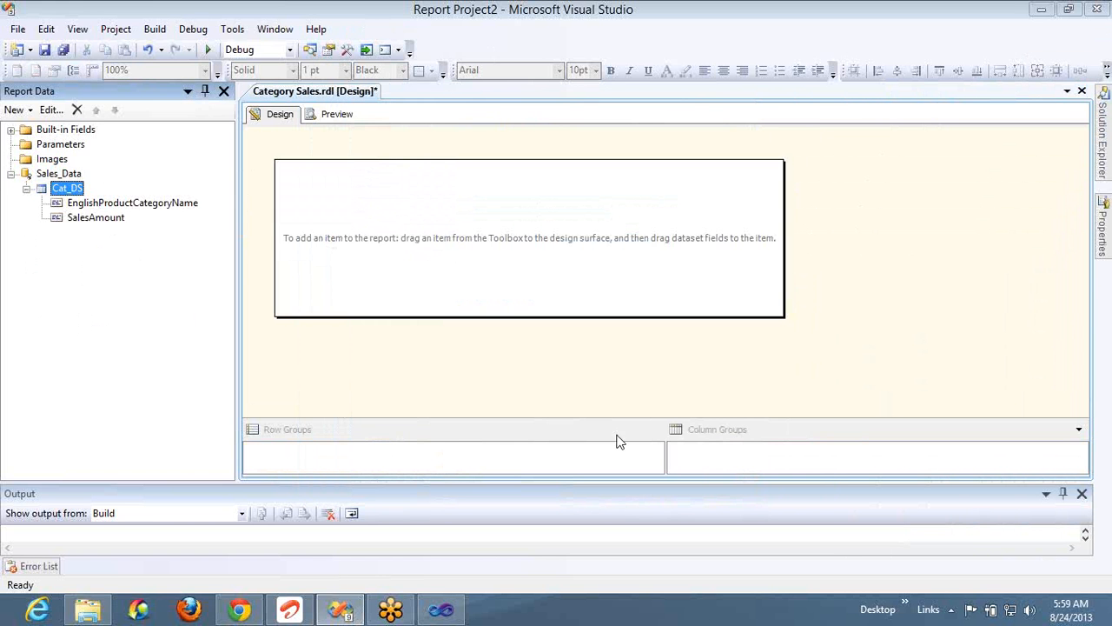
Step: Insert a table in the report body with EnglishProductCategoryName and SalesAmount in its first two data cells
right_click(350, 194)
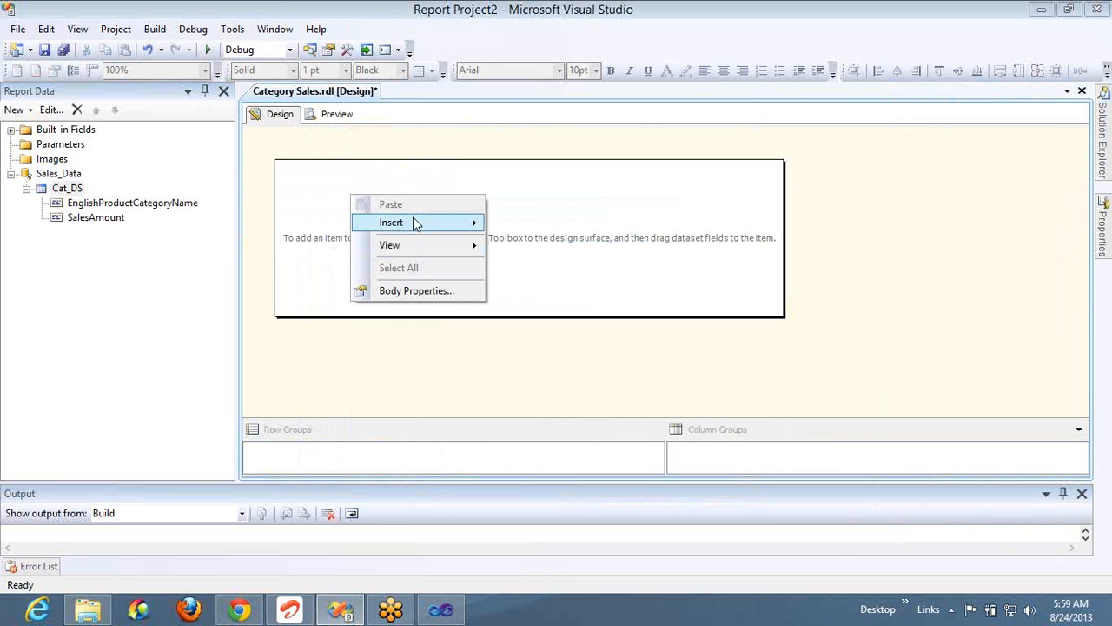
mouse_move(414, 221)
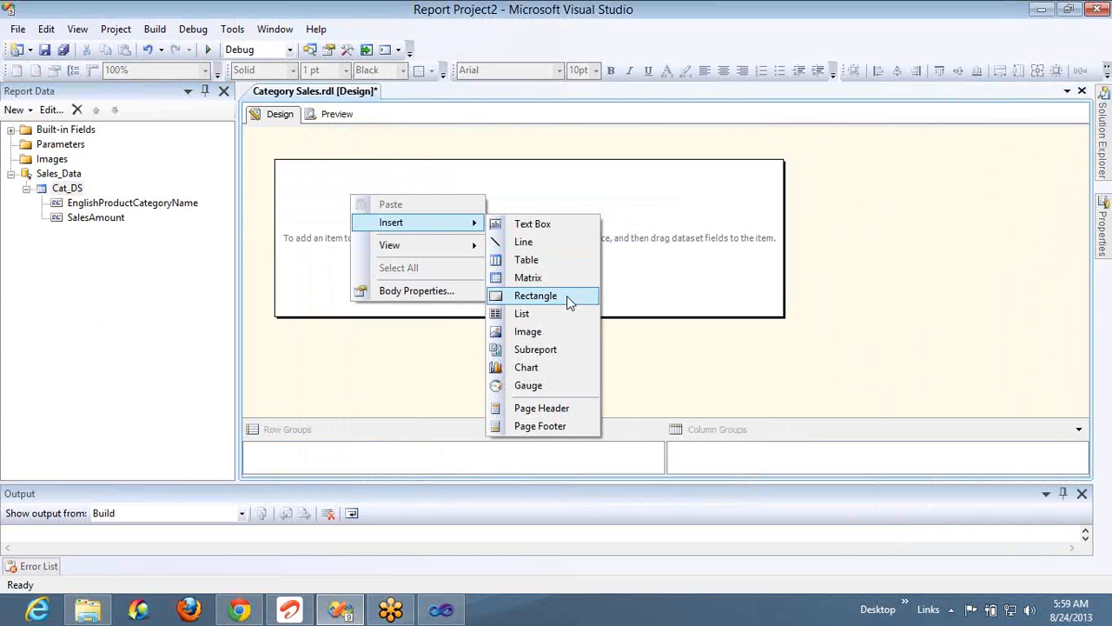
click(565, 262)
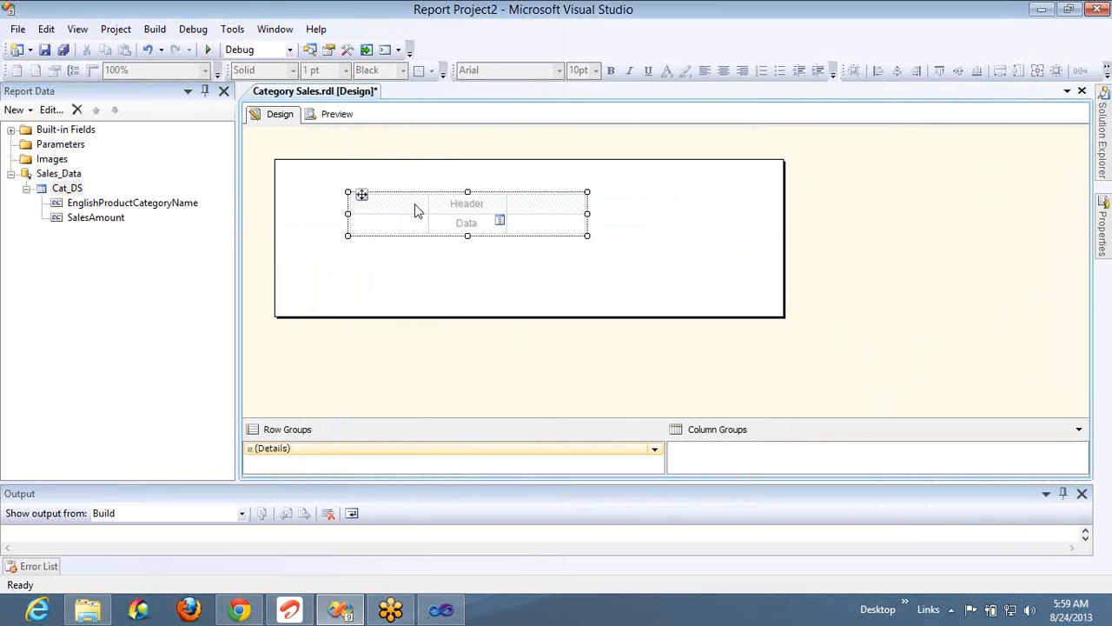
click(422, 220)
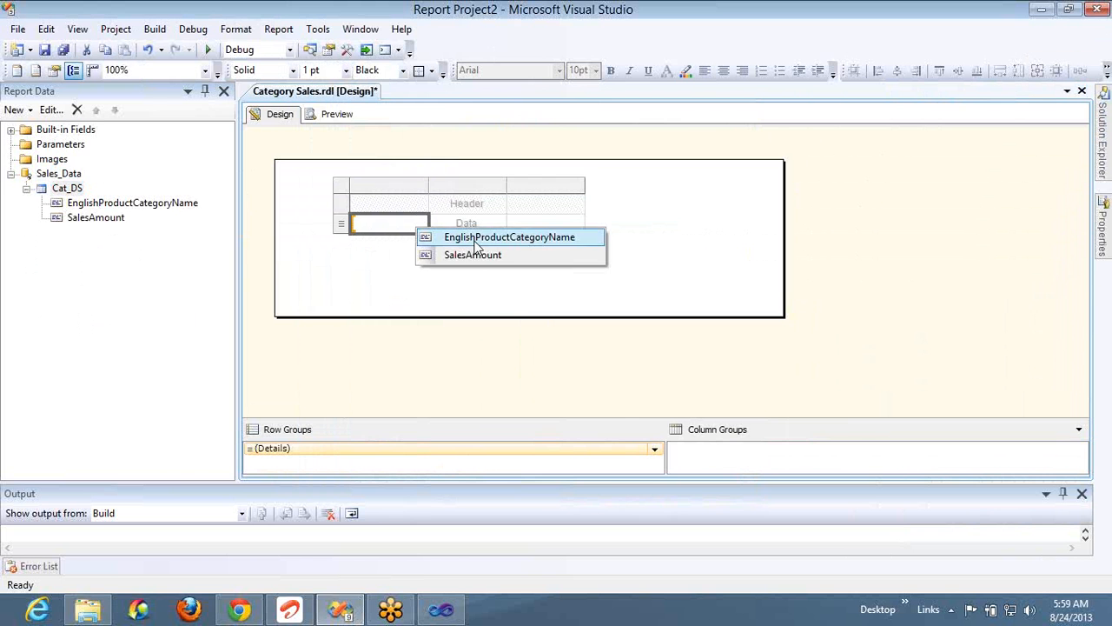
click(475, 239)
click(501, 220)
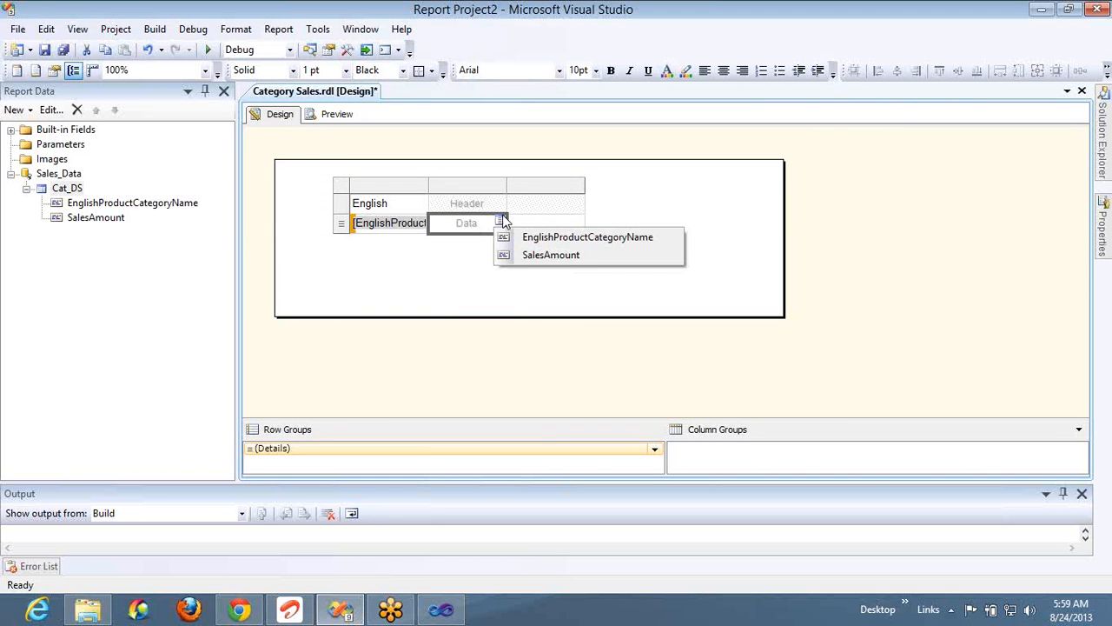
click(530, 255)
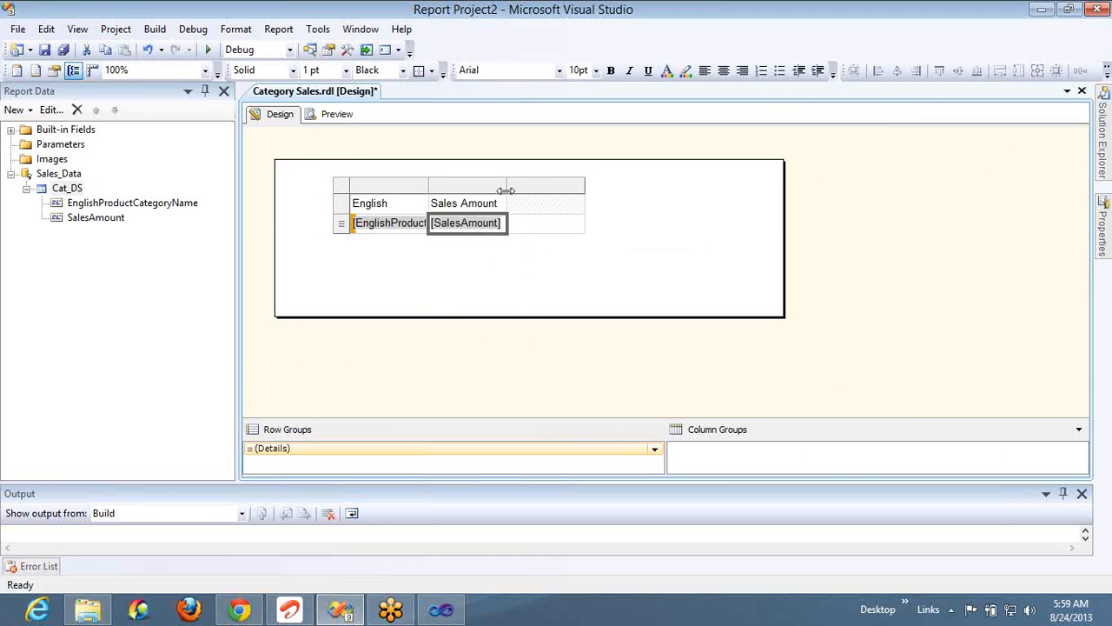
Step: Widen the table's category name and sales amount columns to fit their text and delete the empty third column
drag(506, 190, 561, 190)
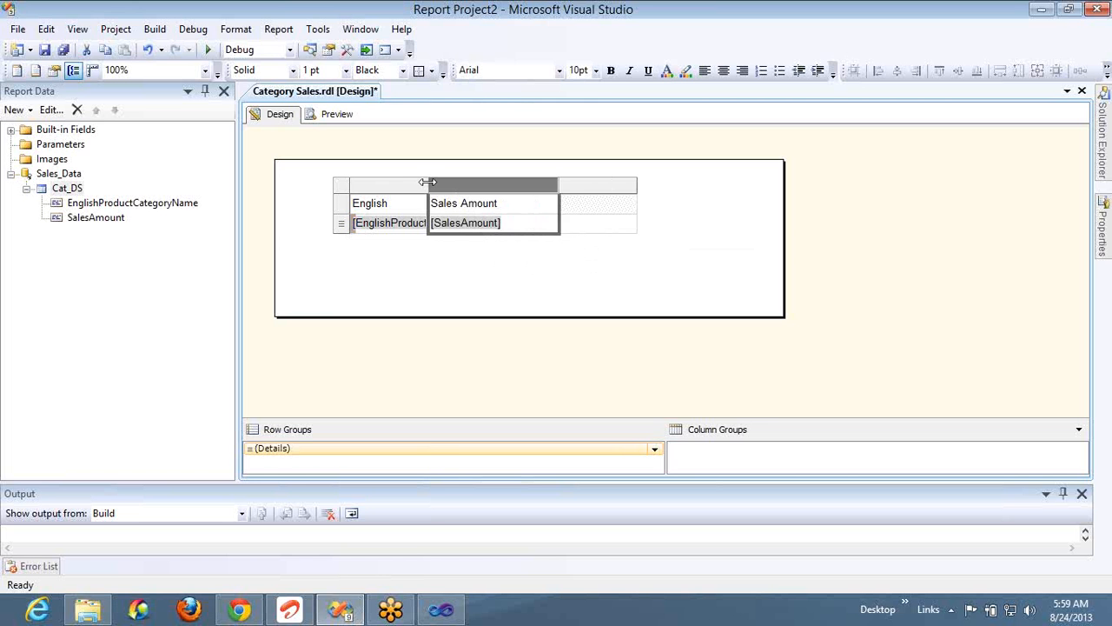
drag(426, 182, 550, 184)
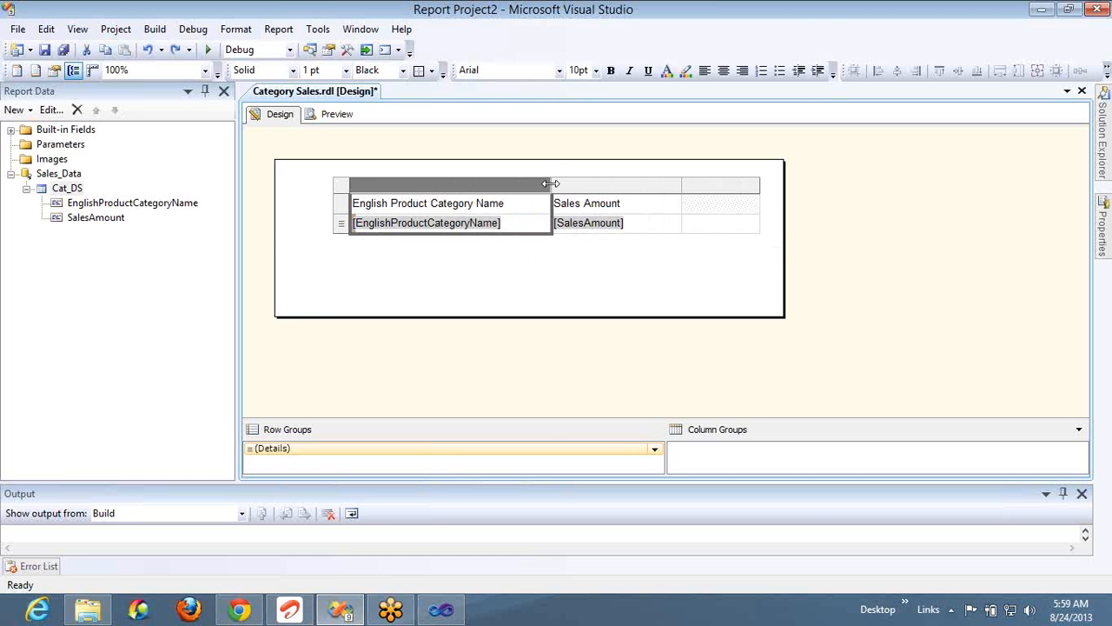
right_click(732, 185)
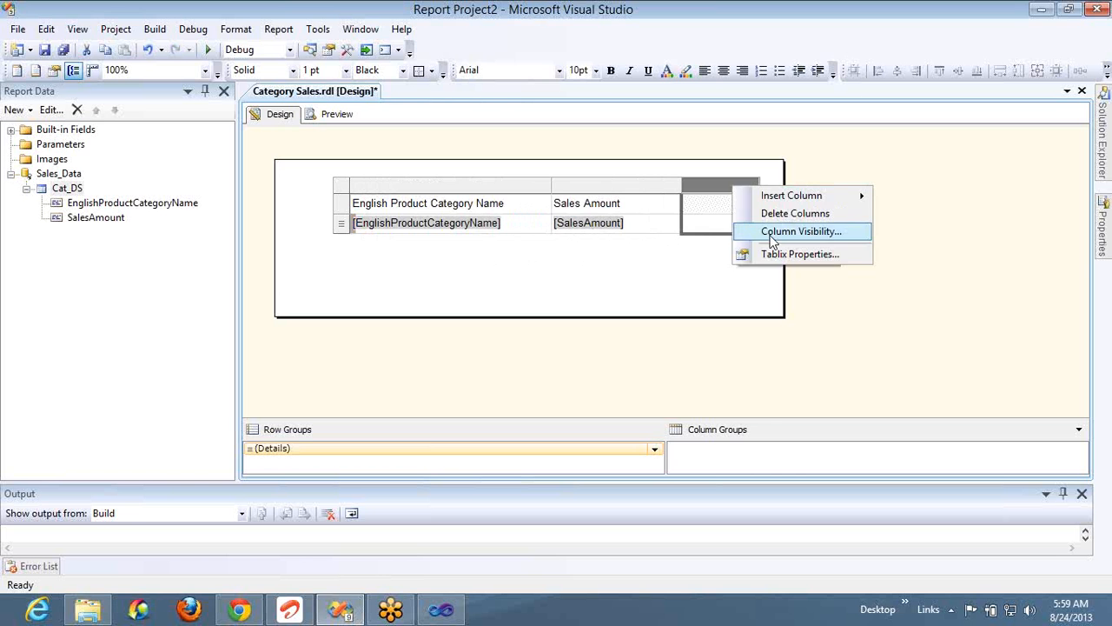
click(772, 216)
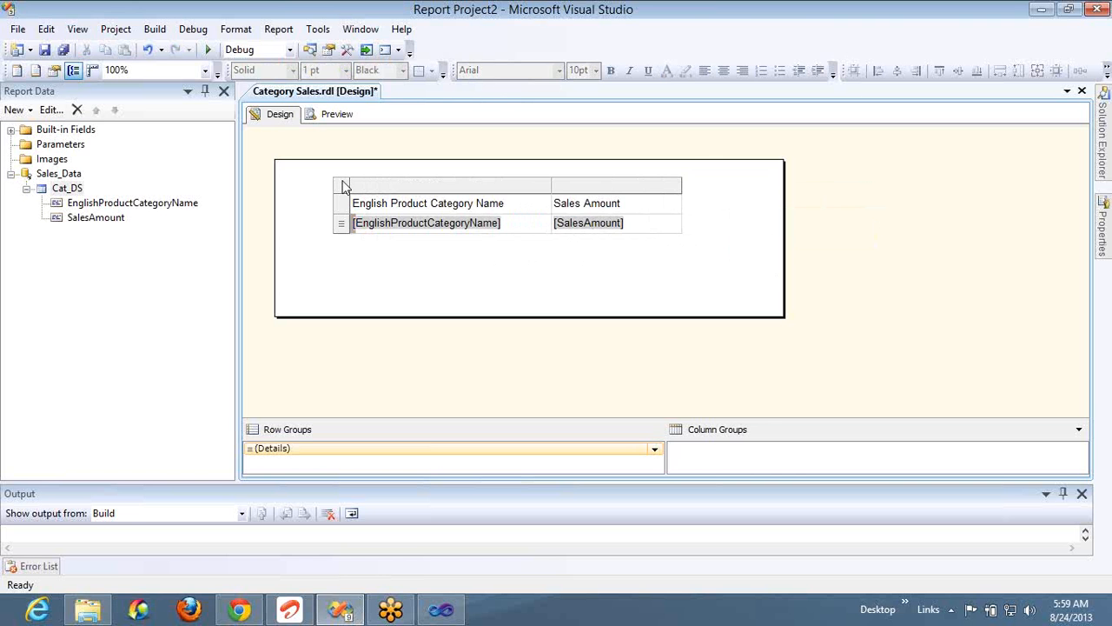
Step: Move the table to the upper-left corner of the report body and shrink the body to the table's size
click(344, 184)
drag(343, 185, 269, 160)
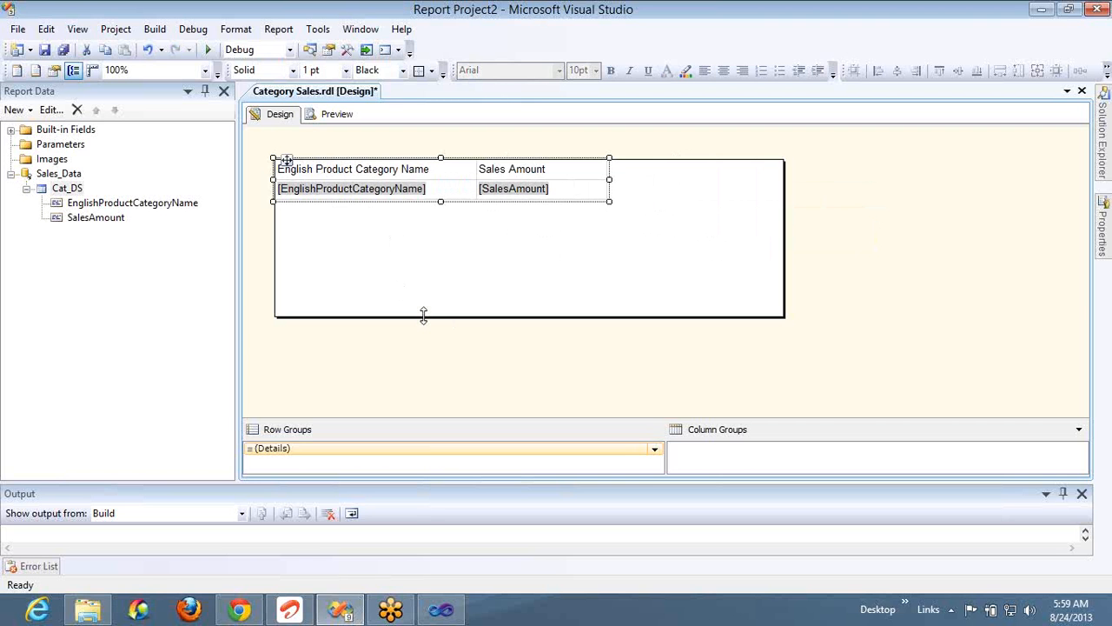
drag(425, 317, 428, 200)
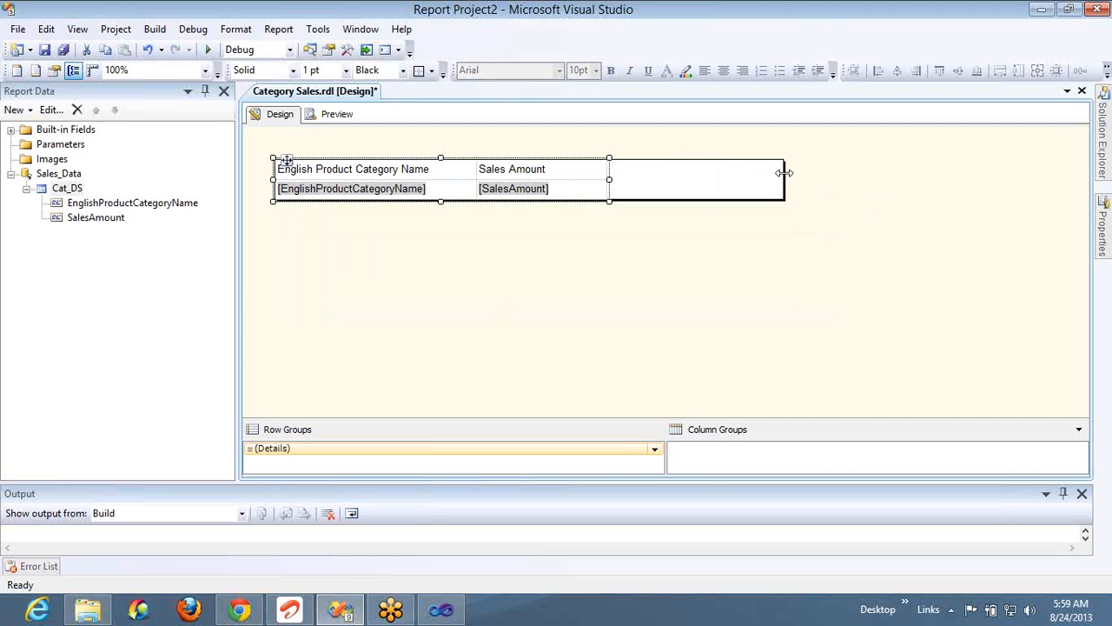
click(672, 188)
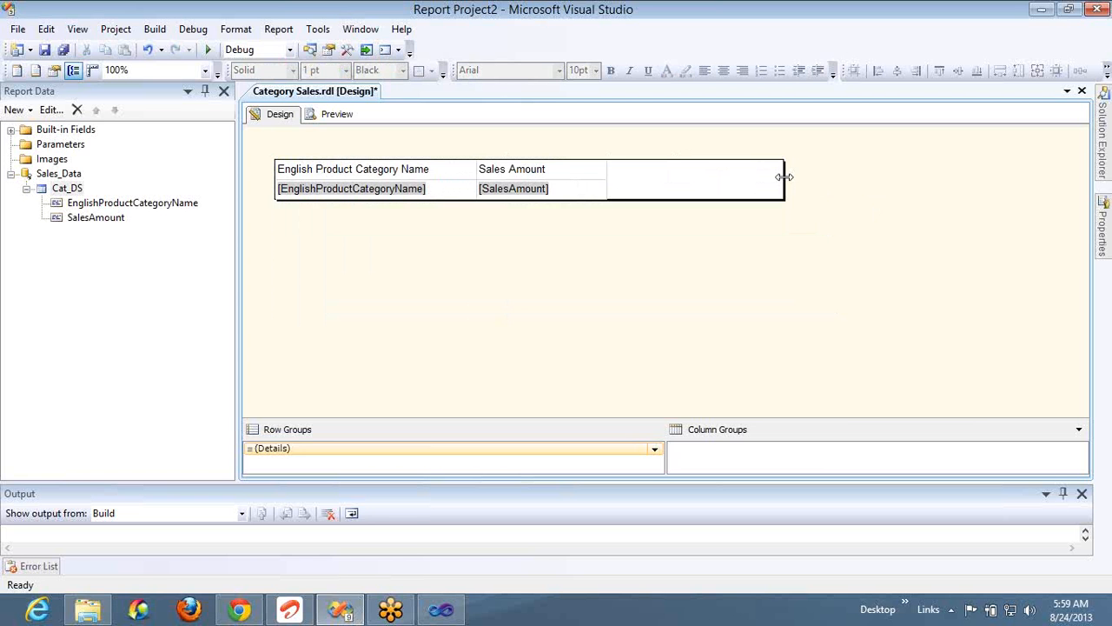
drag(784, 177, 591, 179)
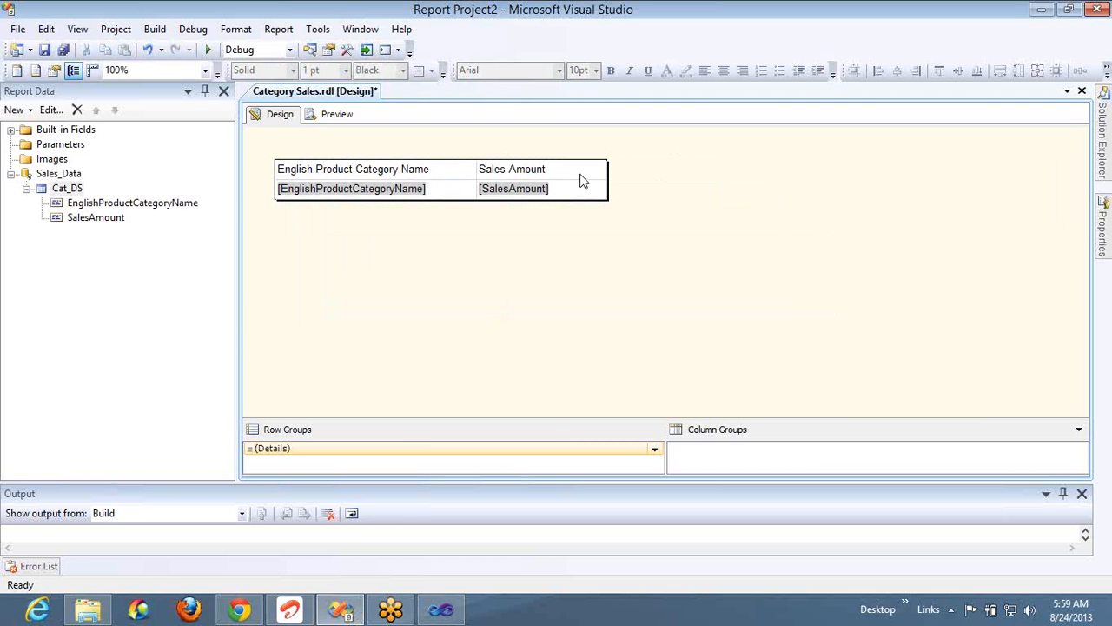
Step: Make the table's header row bold, preview the Category Sales report and return to its design
click(581, 179)
ctrl+click(450, 179)
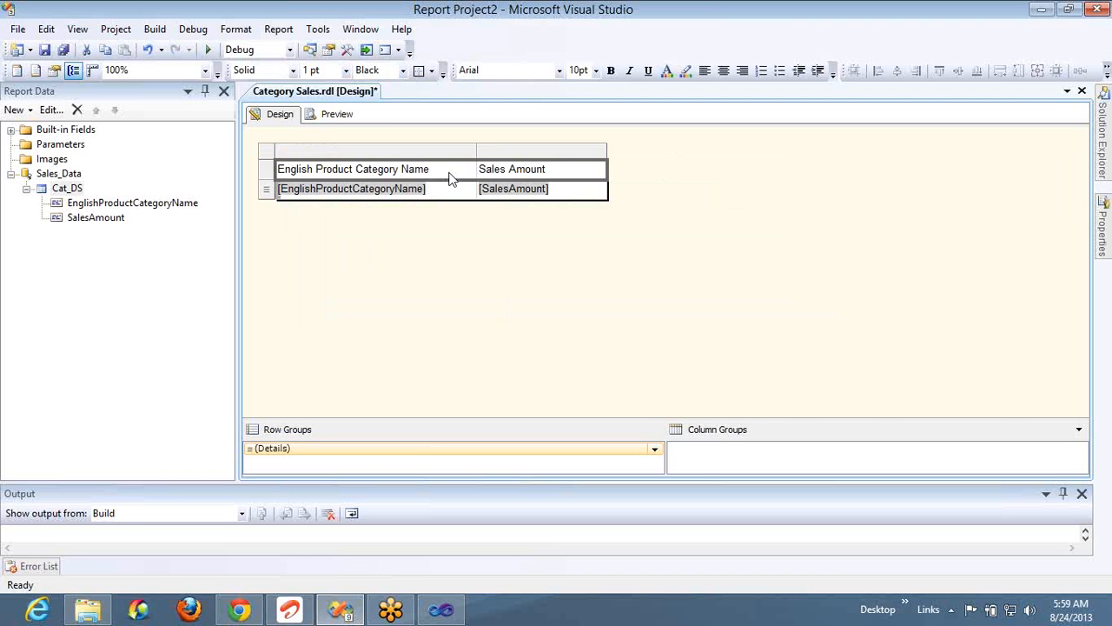
key(ctrl+b)
click(338, 115)
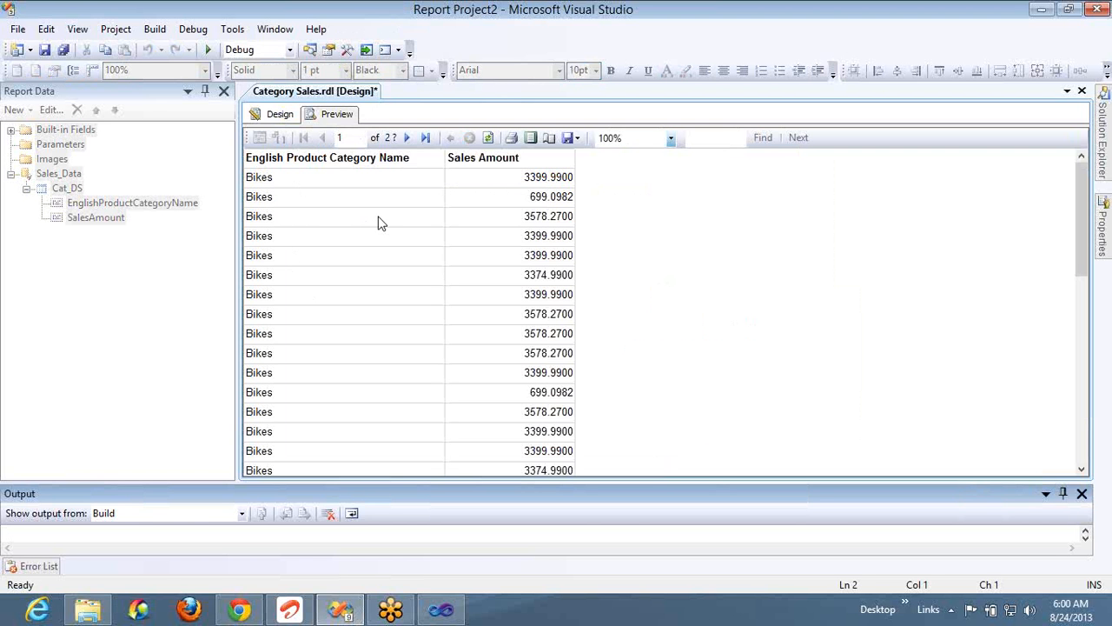
click(280, 117)
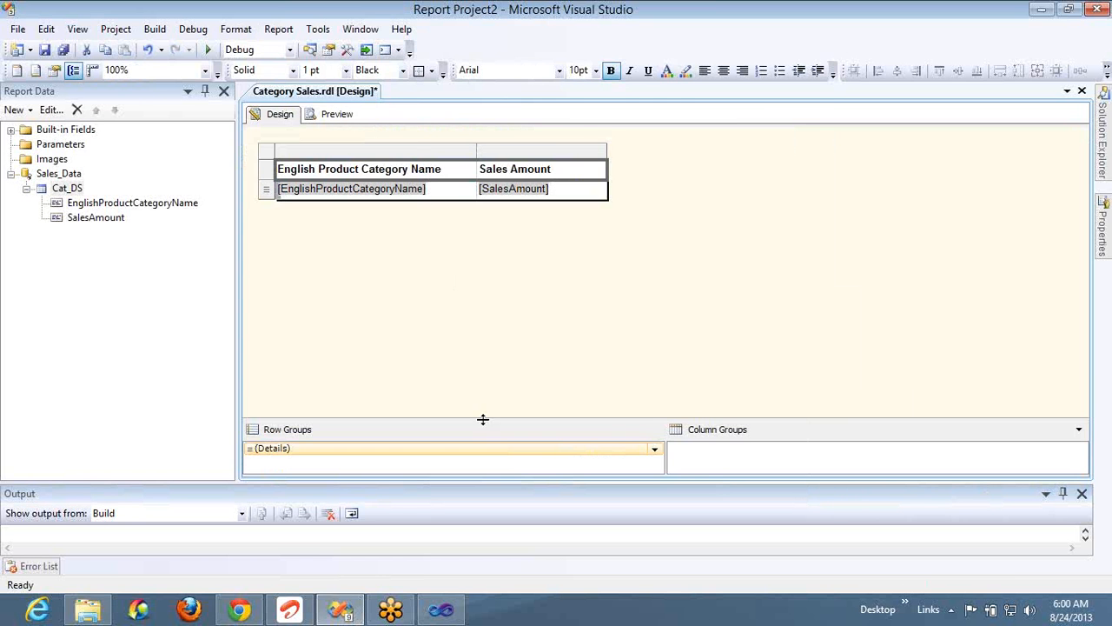
Step: Group the table's Details row group on EnglishProductCategoryName
click(489, 454)
double_click(489, 454)
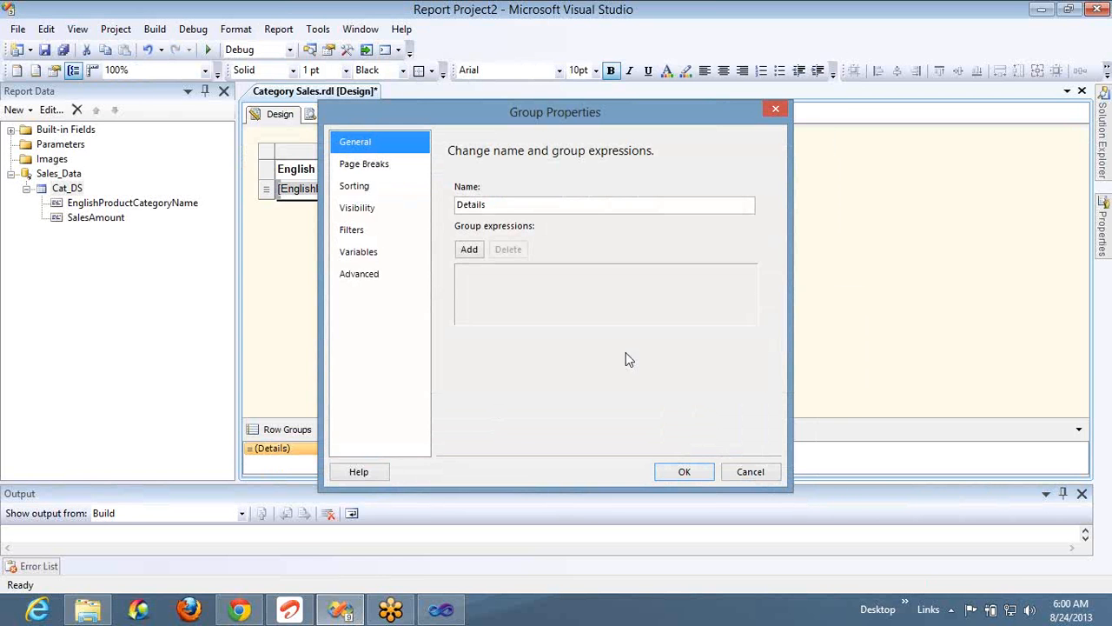
click(469, 249)
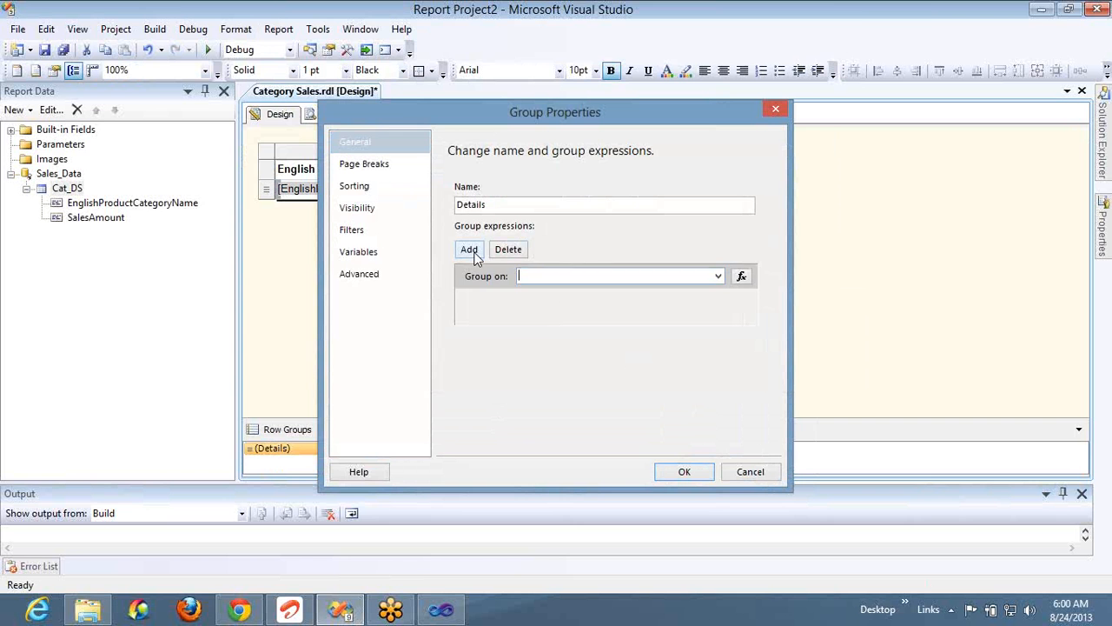
click(741, 276)
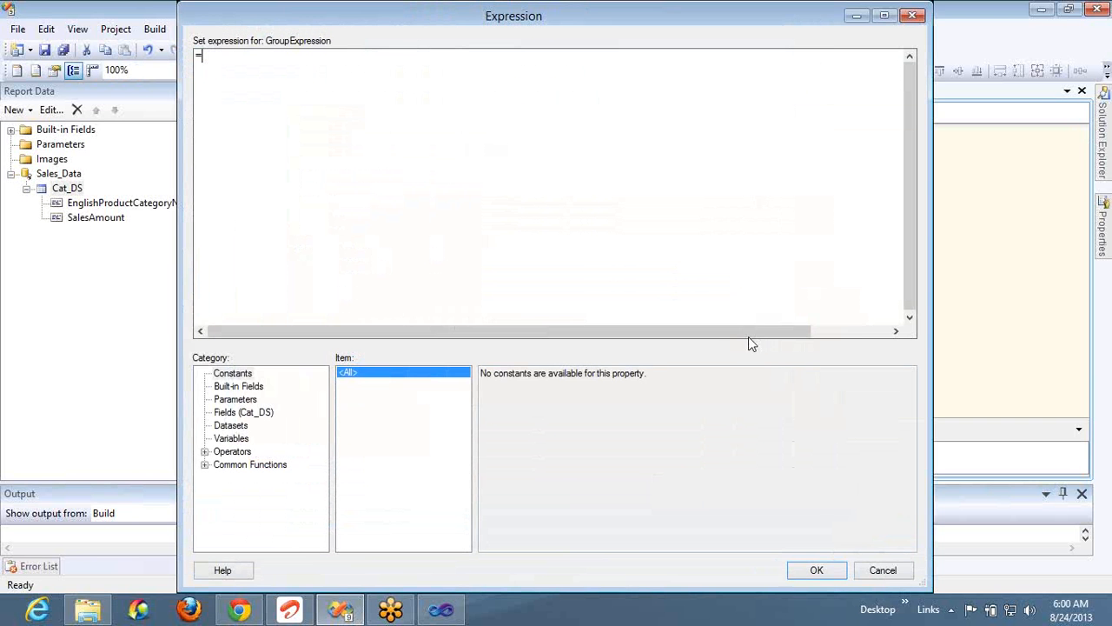
click(882, 570)
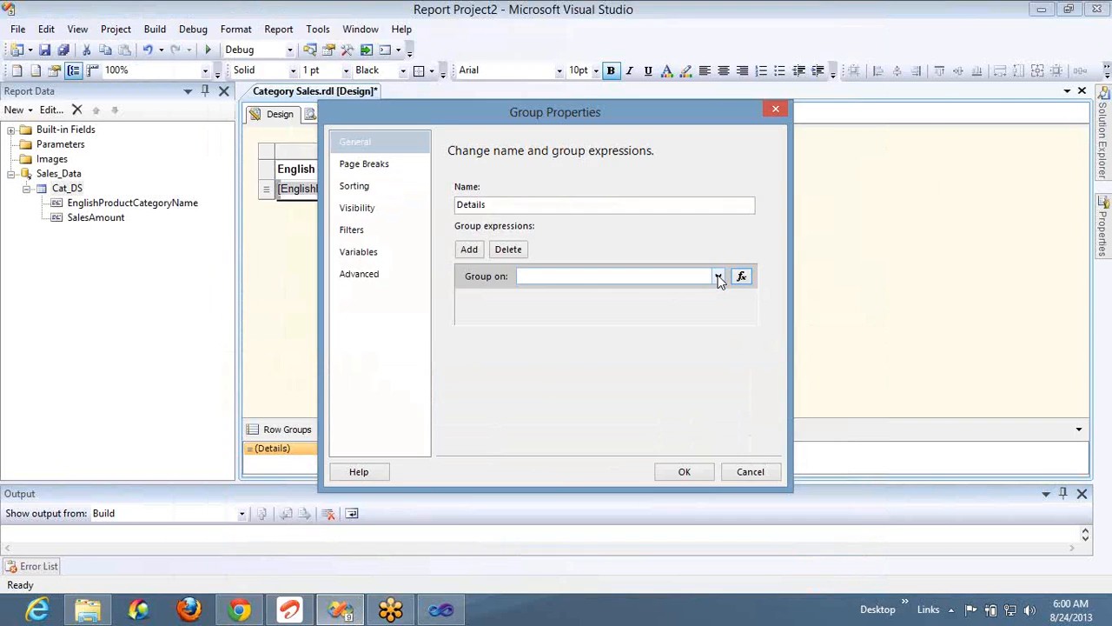
click(717, 275)
click(640, 295)
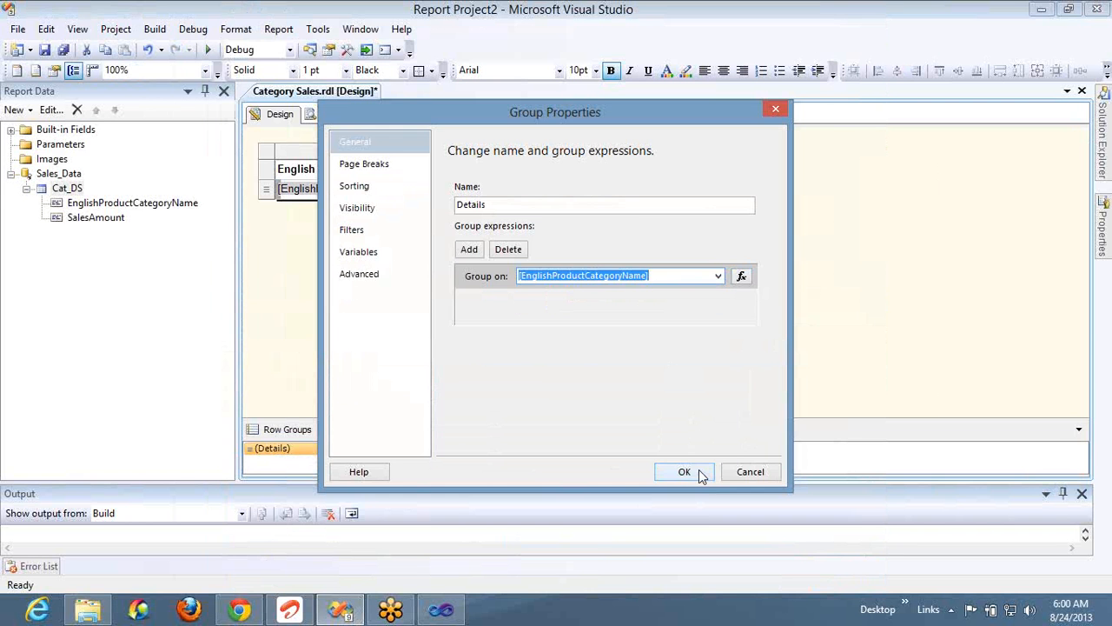
click(699, 470)
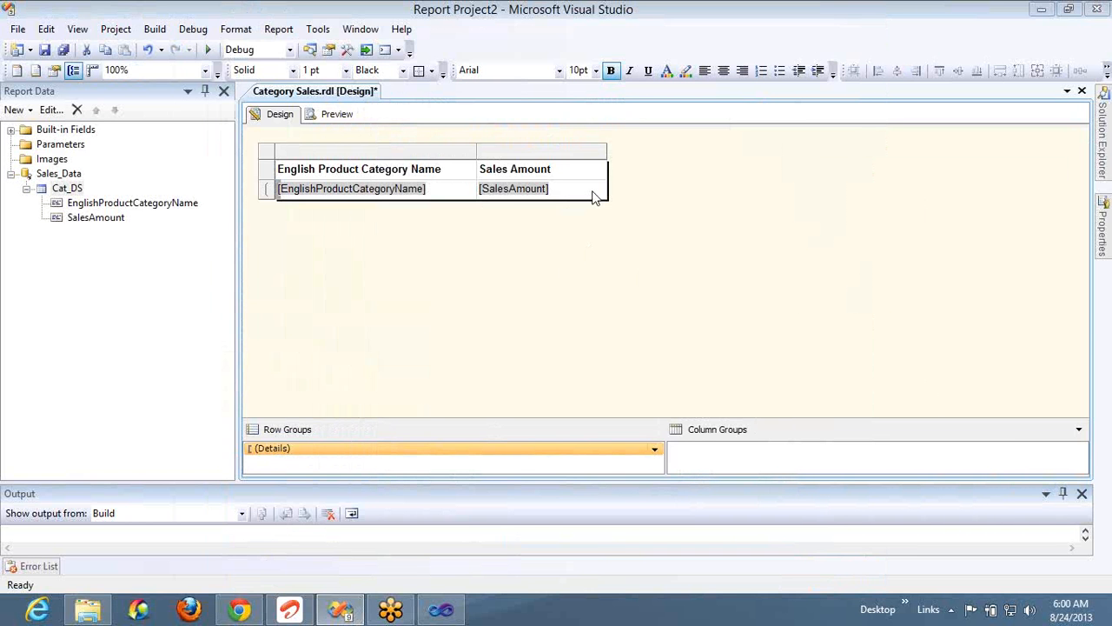
Step: Set the sales amount data cell's expression to =Sum(Fields!SalesAmount.Value) and preview the Category Sales report
mouse_move(596, 196)
right_click(571, 193)
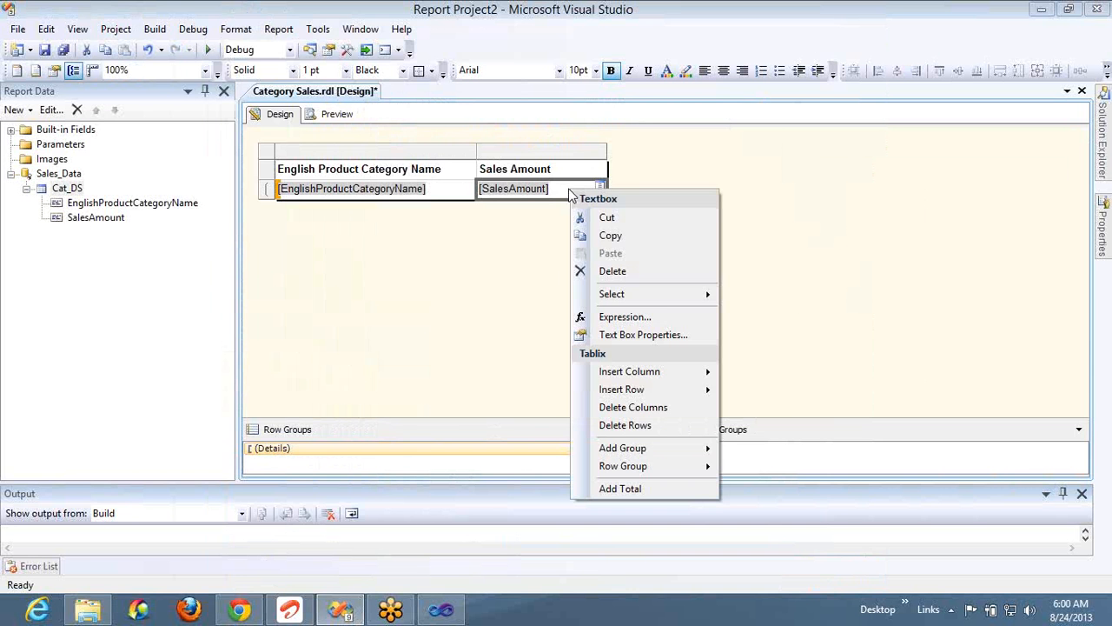
click(620, 316)
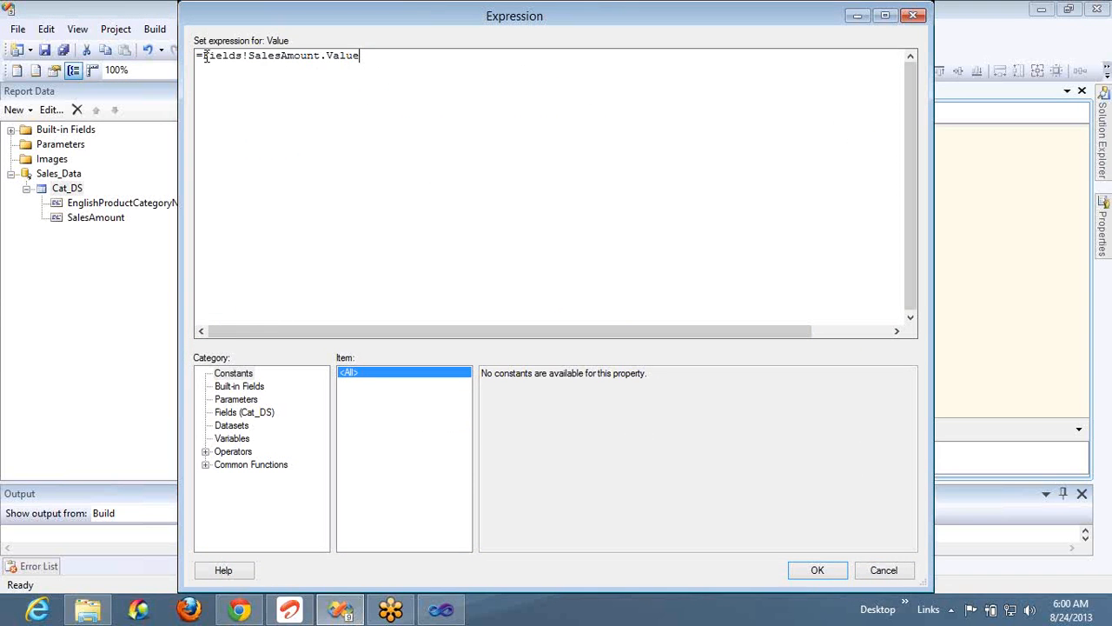
click(204, 56)
text(Sum)
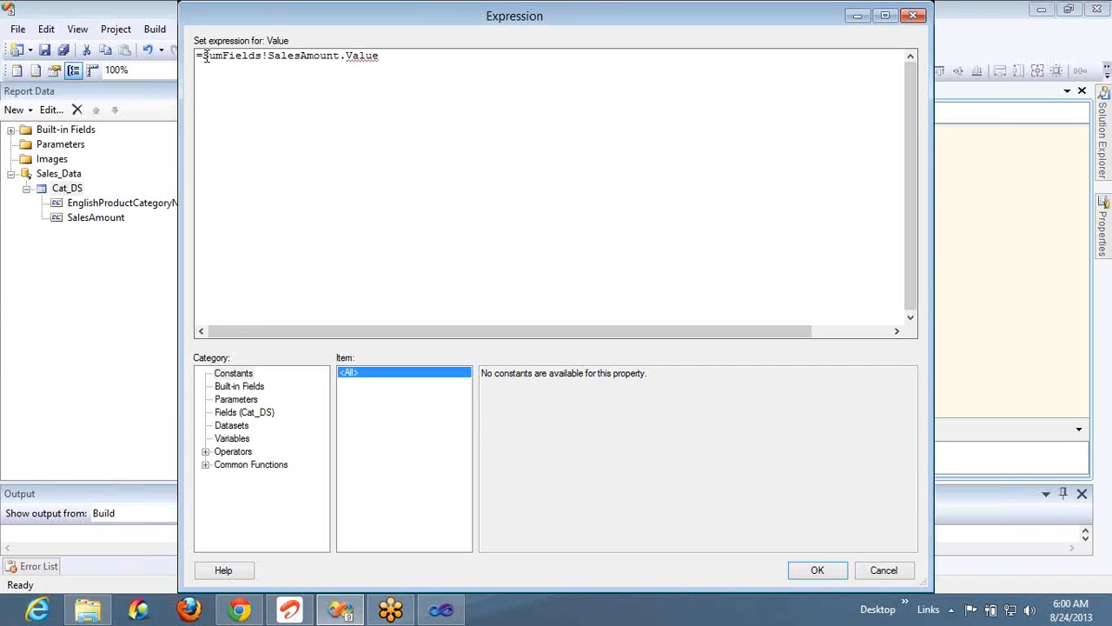
text(()
key(End)
text())
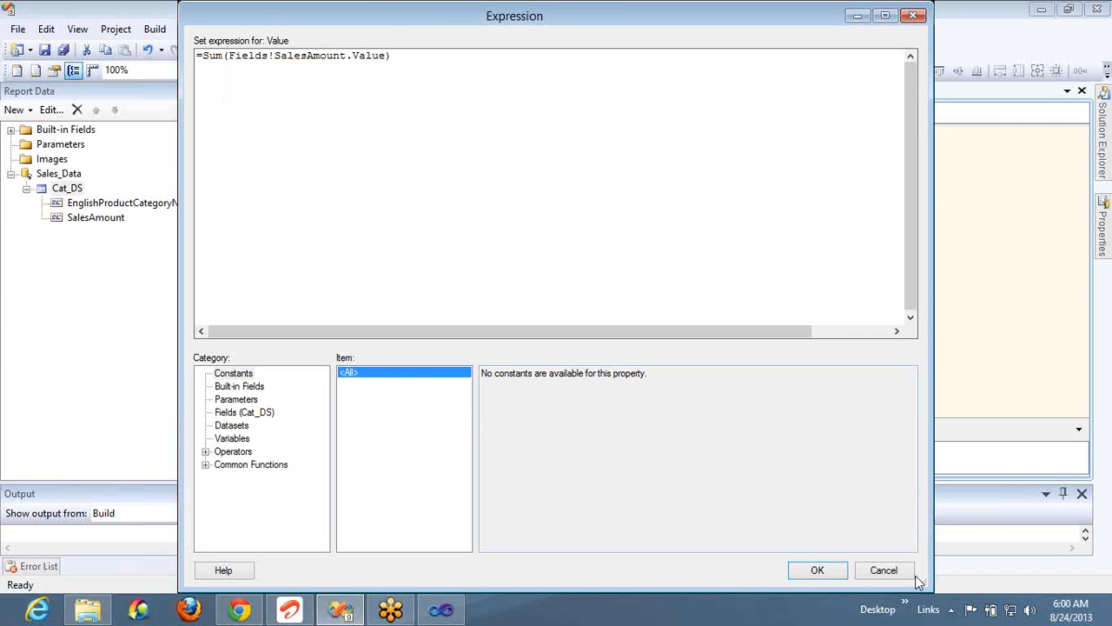
click(818, 570)
click(339, 114)
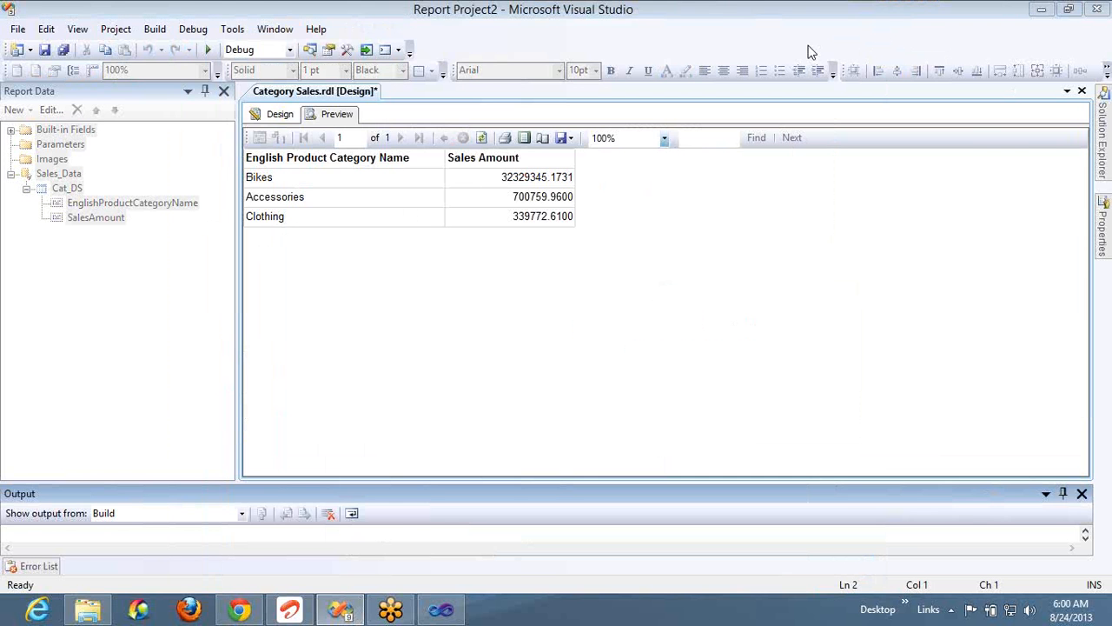
Step: Duplicate Category Sales.rdl within the project's reports
click(311, 51)
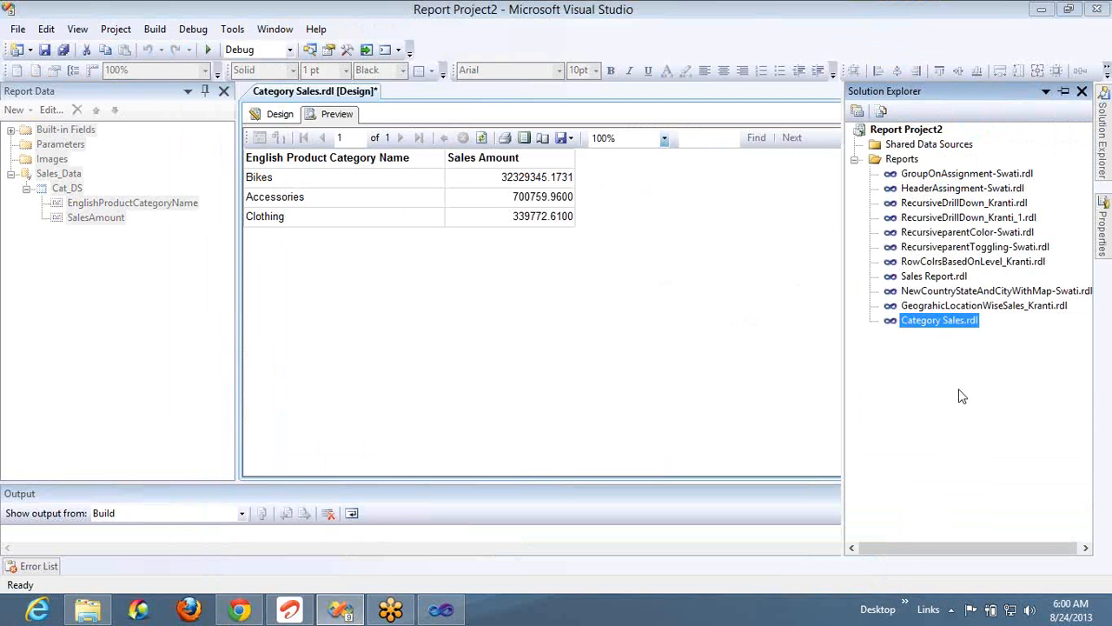
key(ctrl+c)
key(ctrl+v)
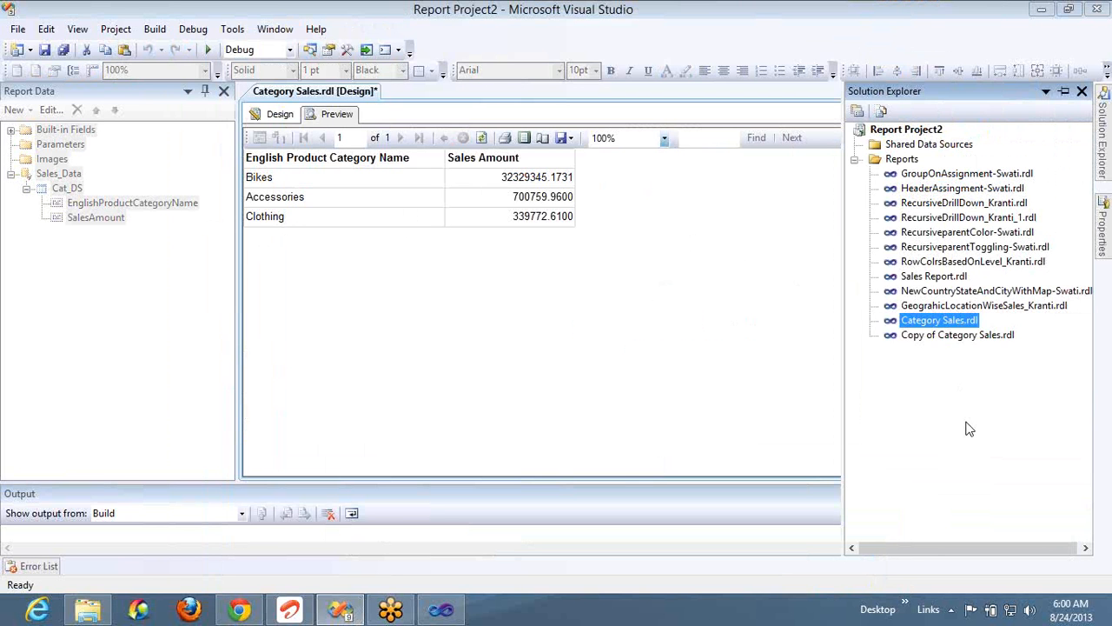
Step: Rename the copied report as Sub Category Sales.rdl and open it in the designer
click(941, 337)
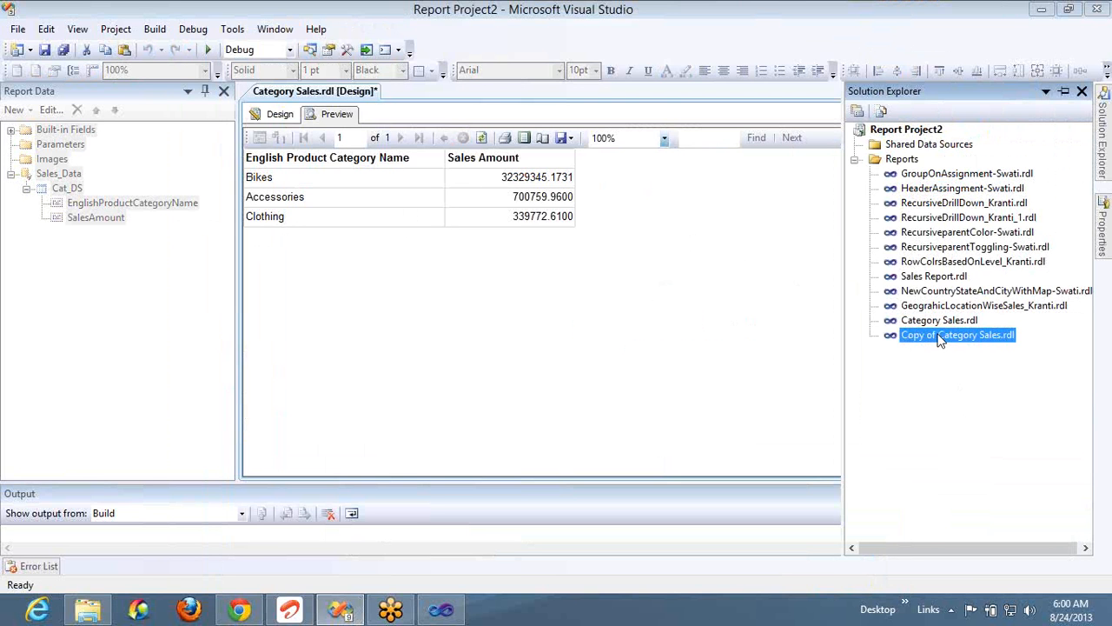
click(941, 338)
click(939, 335)
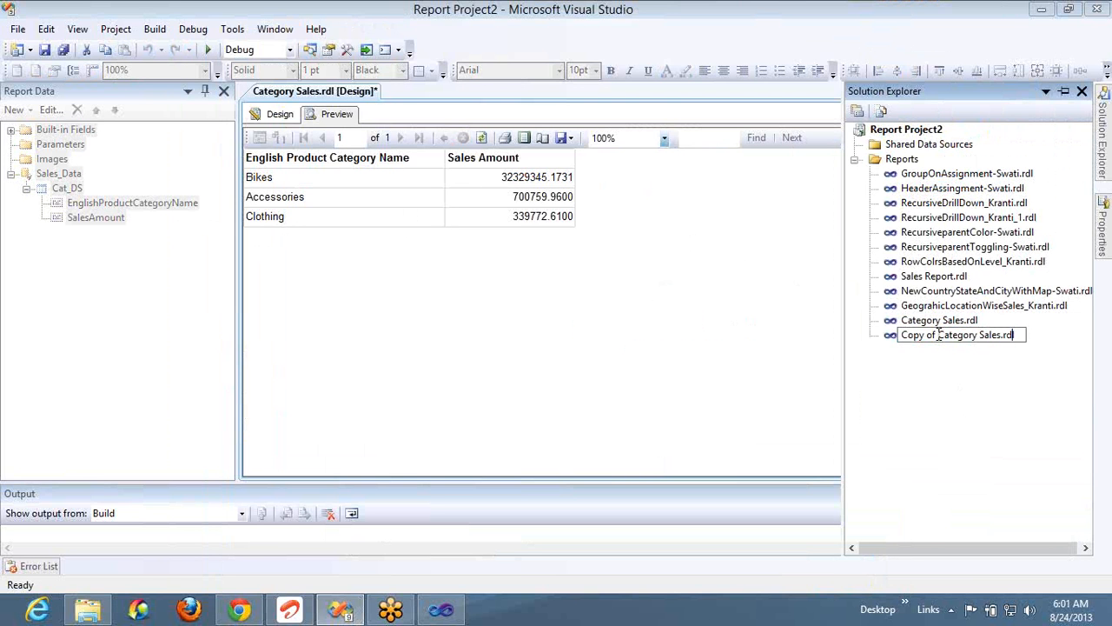
key(shift+Home)
key(BackSpace)
text(Sub)
key(Return)
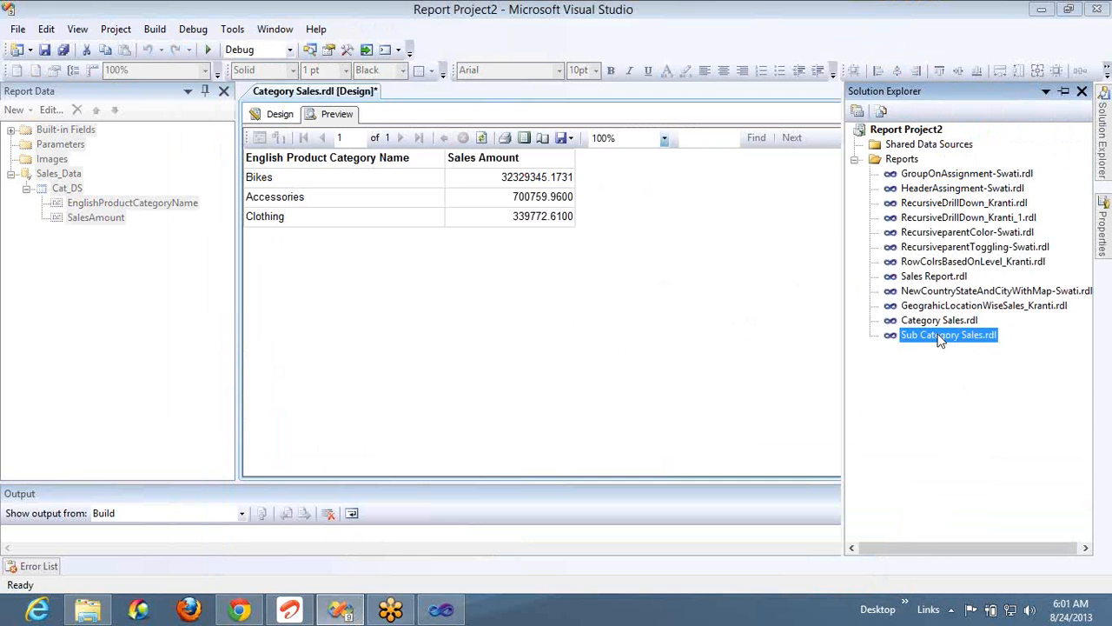
double_click(941, 337)
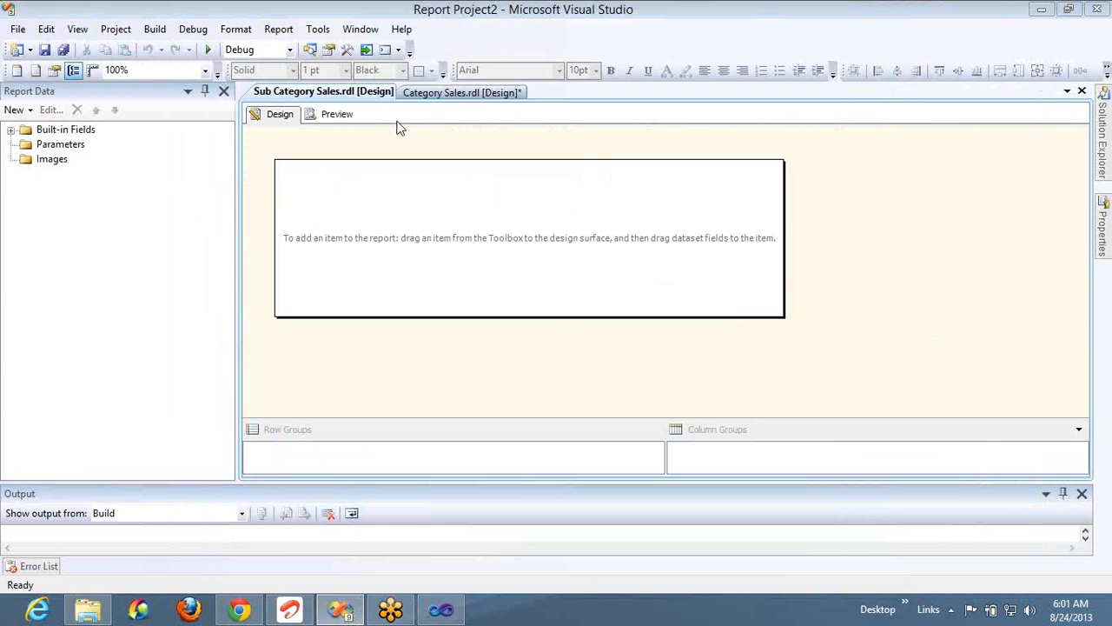
Step: Save the Category Sales report and permanently delete the blank Sub Category Sales.rdl from the project
click(439, 93)
click(44, 49)
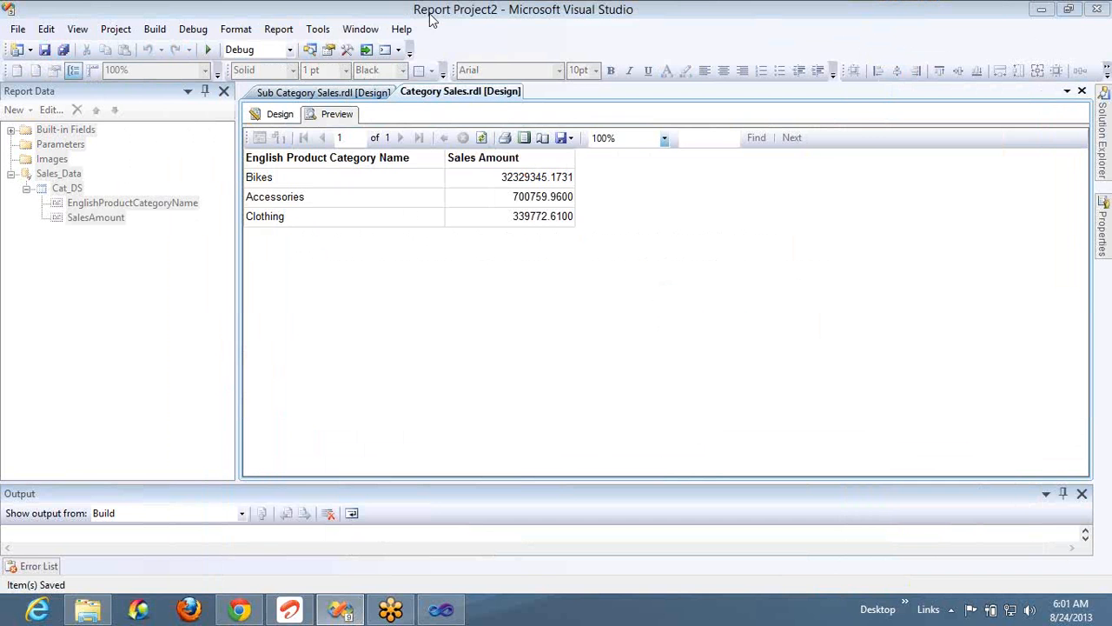
click(309, 49)
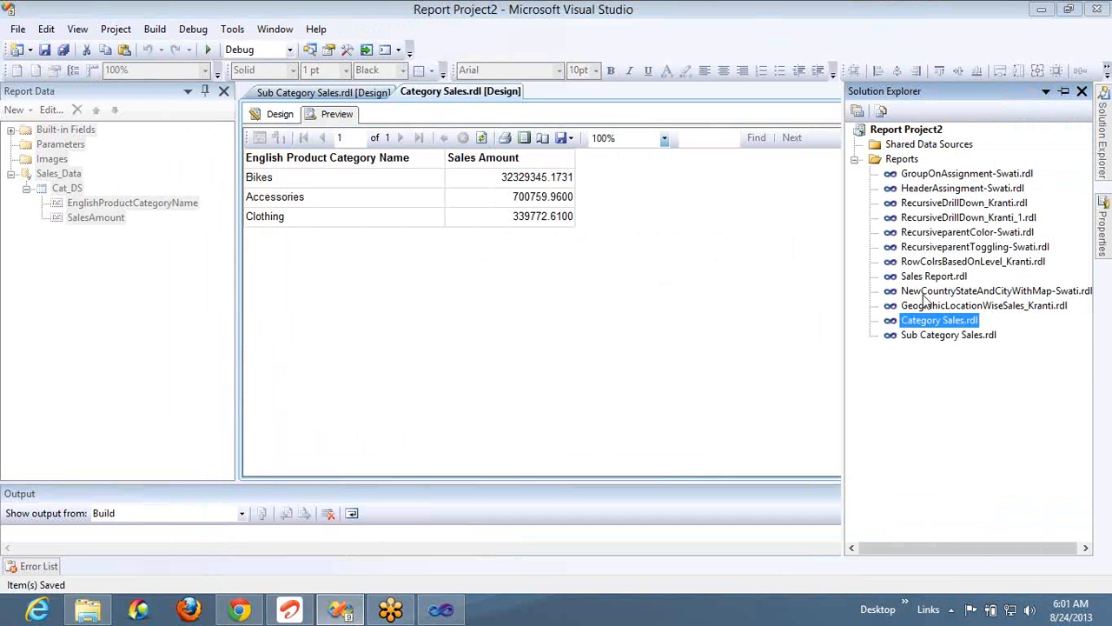
click(930, 339)
key(Delete)
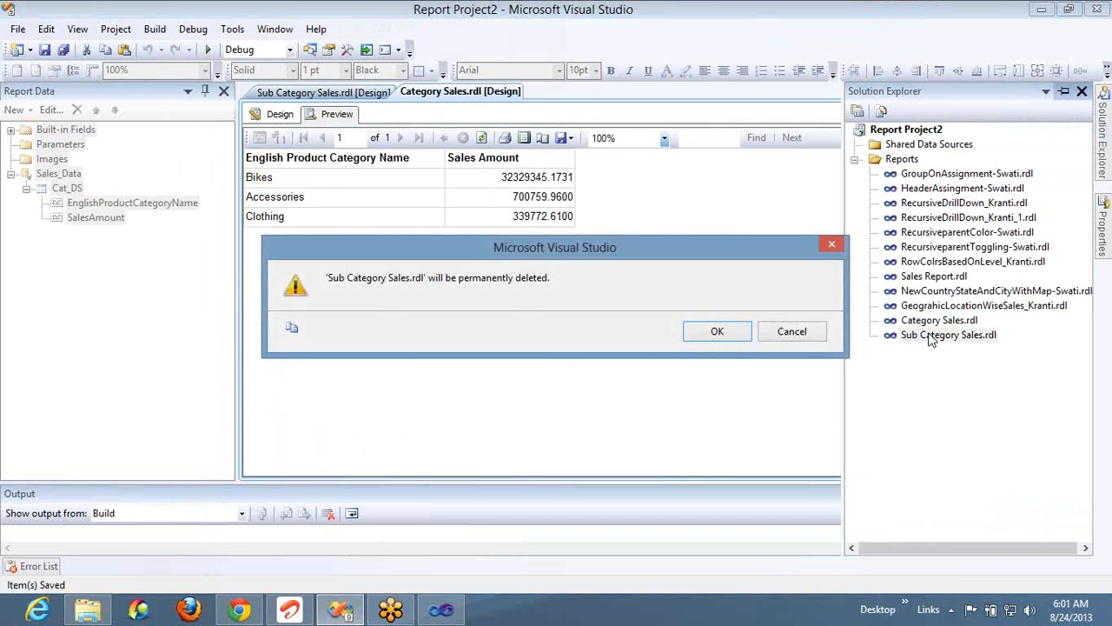
key(Return)
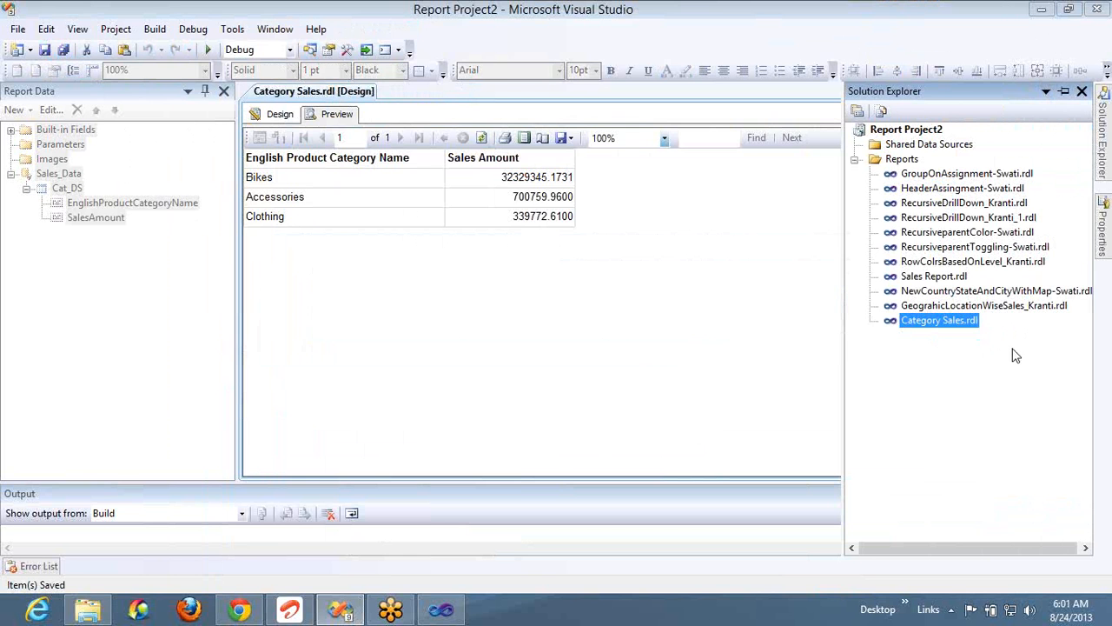
Step: Duplicate the saved Category Sales.rdl in the project and open the copy in the designer
key(ctrl+c)
key(ctrl+v)
click(961, 337)
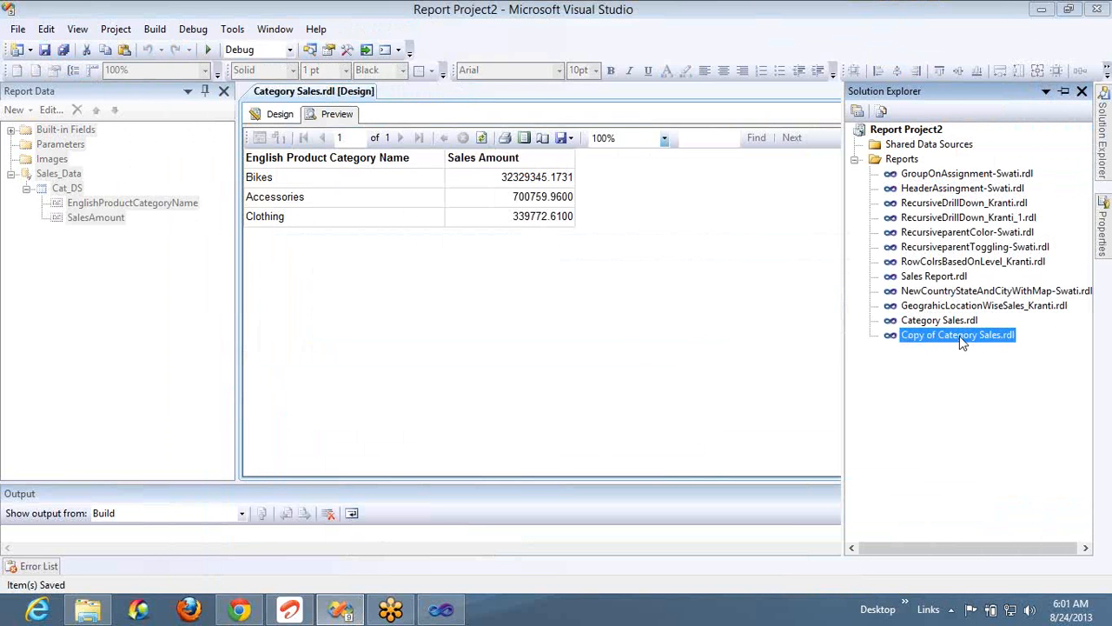
double_click(960, 335)
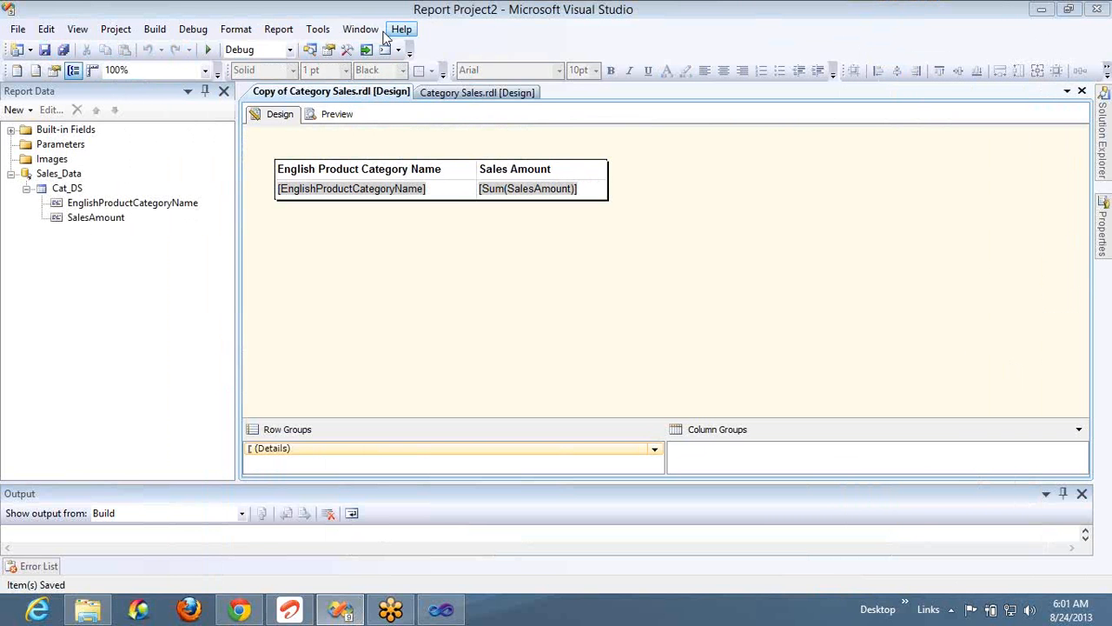
Step: Rename the copy of the Category Sales report as Sub Category Sales.rdl
click(312, 49)
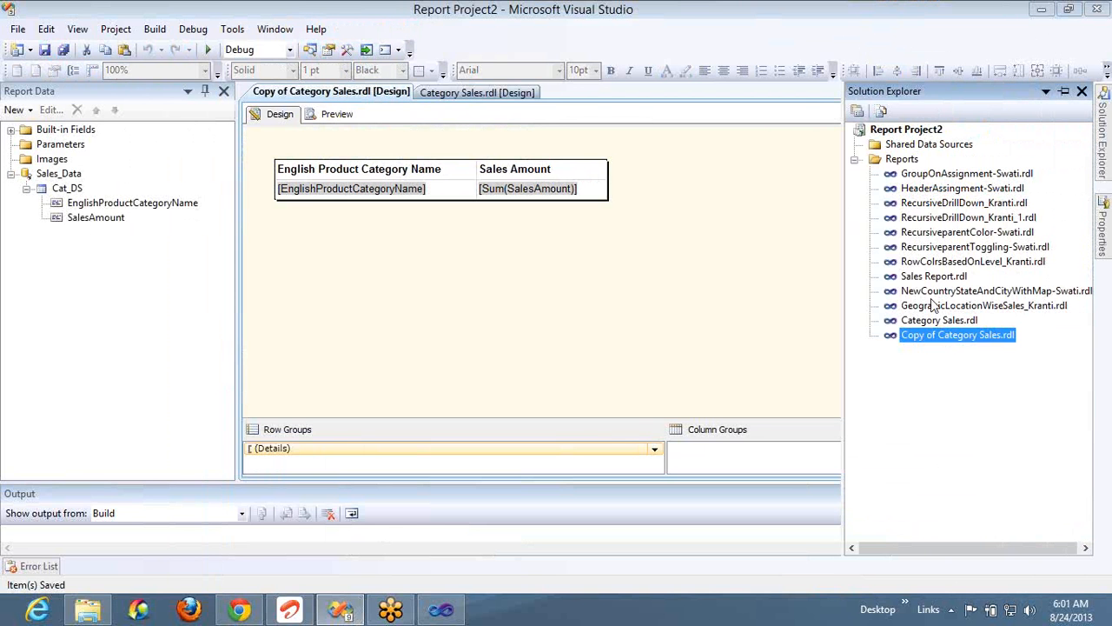
click(943, 336)
click(940, 332)
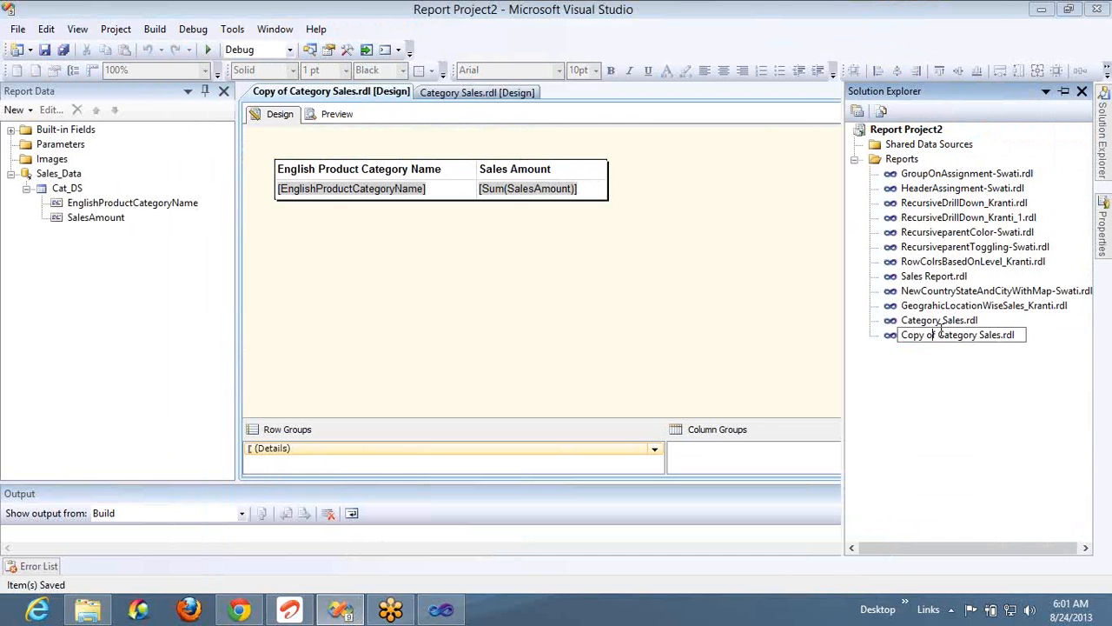
key(shift+Home)
text(S)
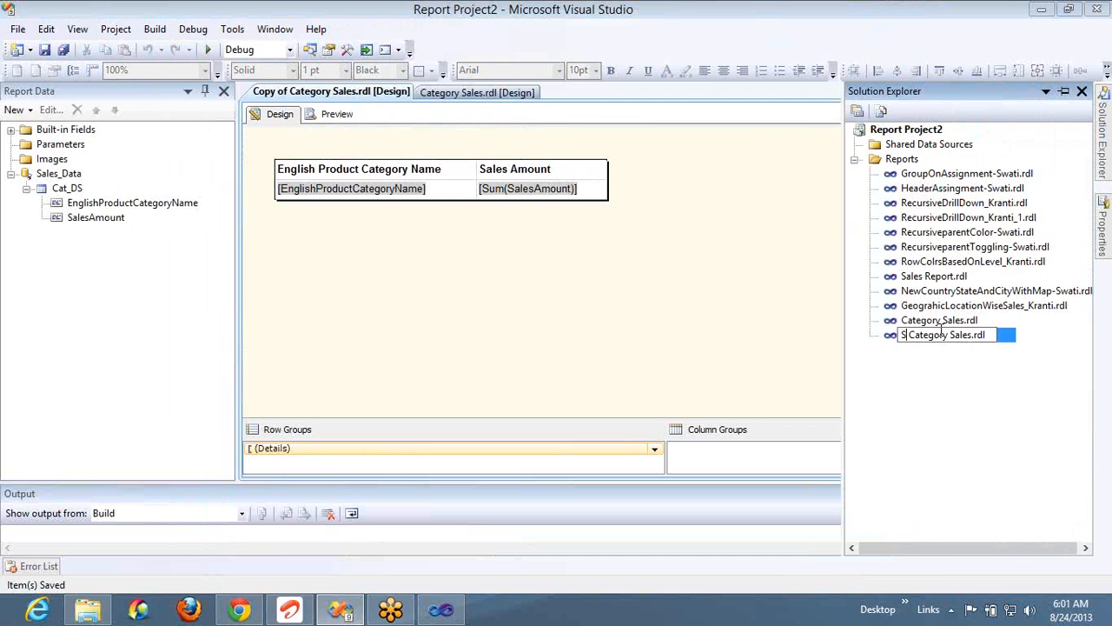
text(ub)
key(Return)
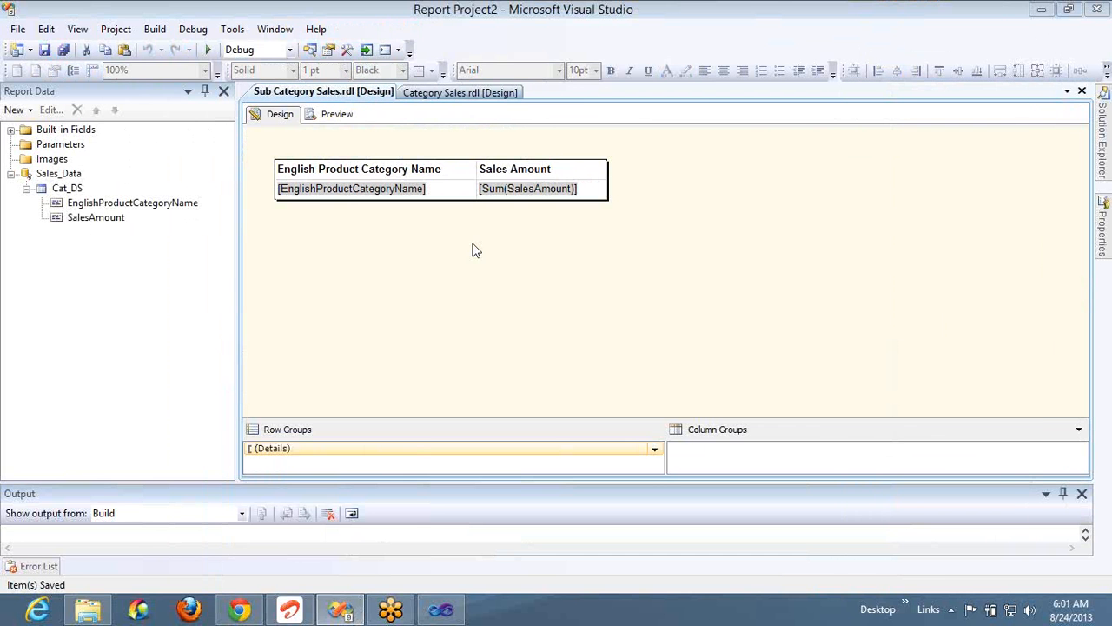
Step: Edit the Cat_DS query to select DimProductSubCategory.EnglishProductSubCategoryName instead of the category name
double_click(67, 188)
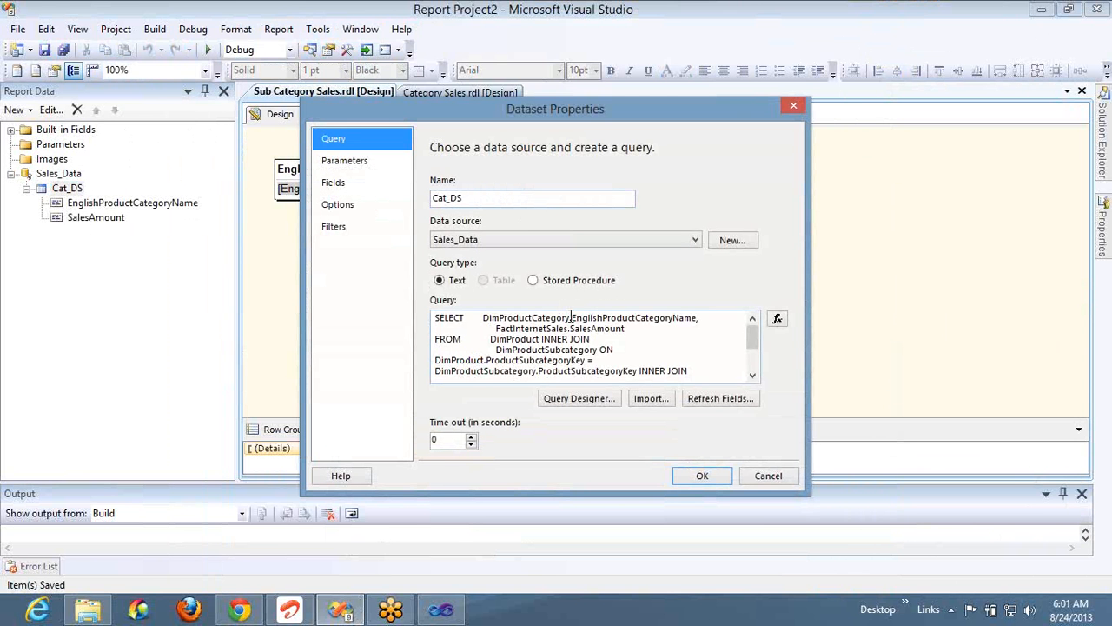
click(569, 318)
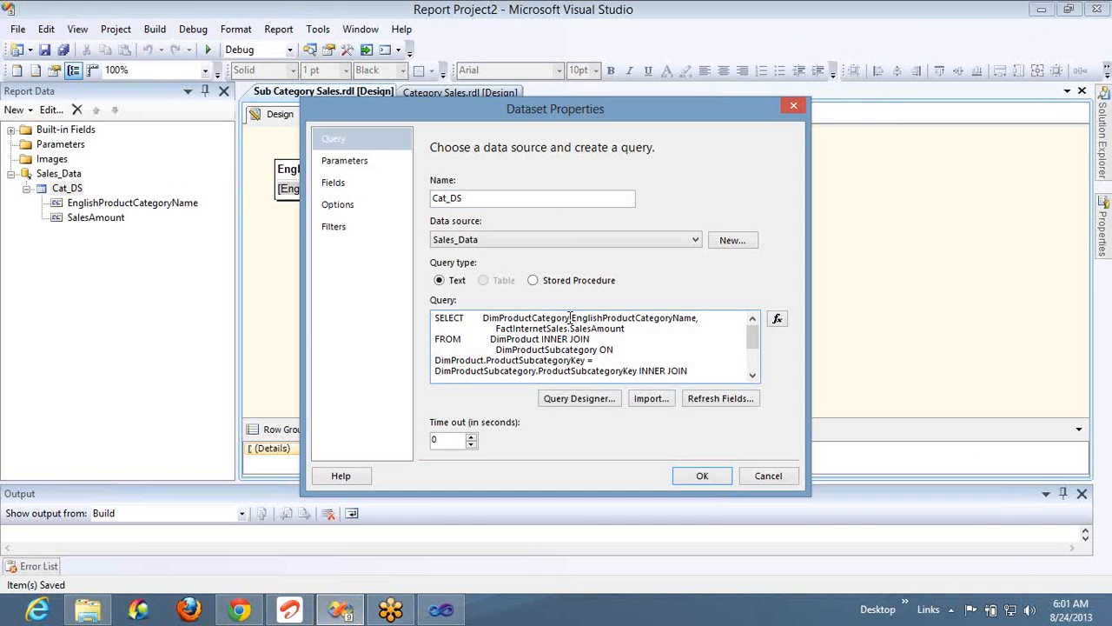
text(Sub)
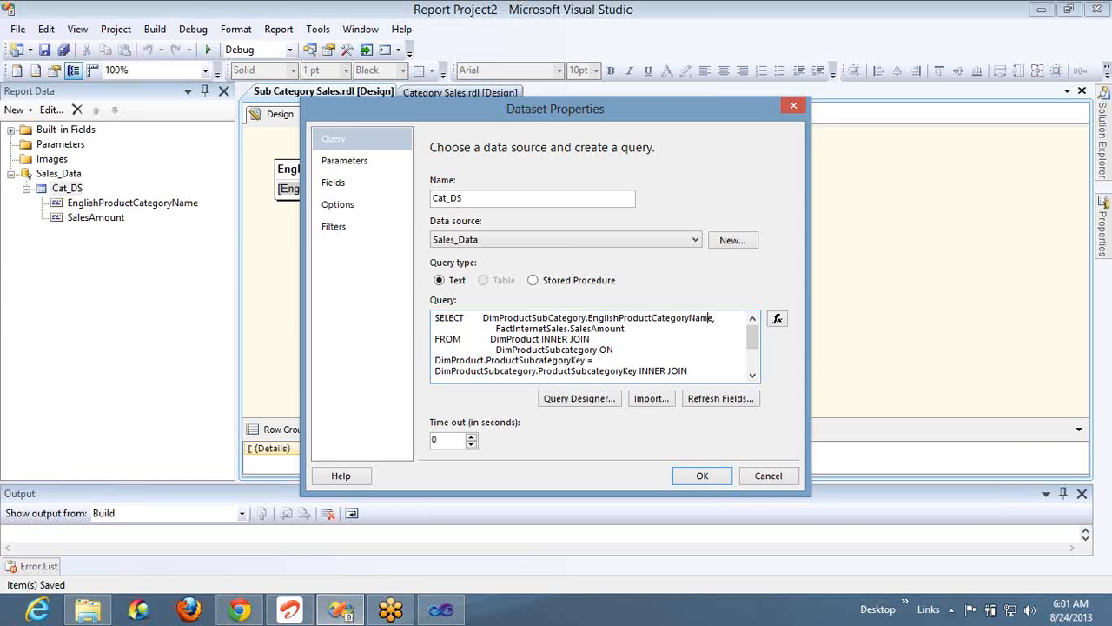
text(Sub)
click(699, 476)
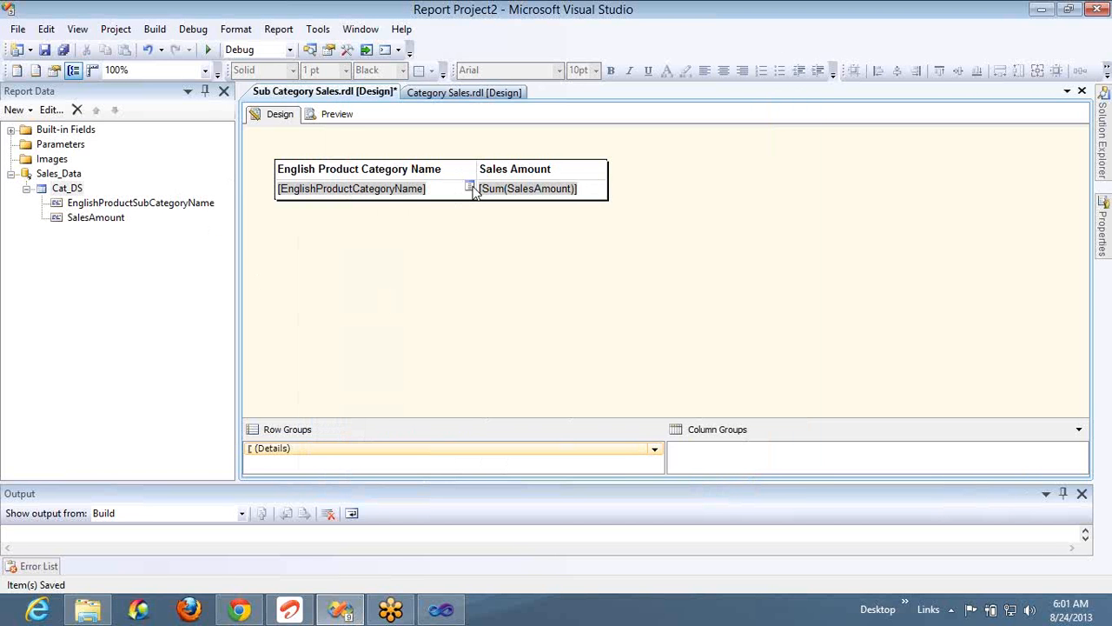
Step: Switch the table's first column to EnglishProductSubCategoryName with the header English Product Sub Category Name, and widen the column
click(468, 186)
click(495, 207)
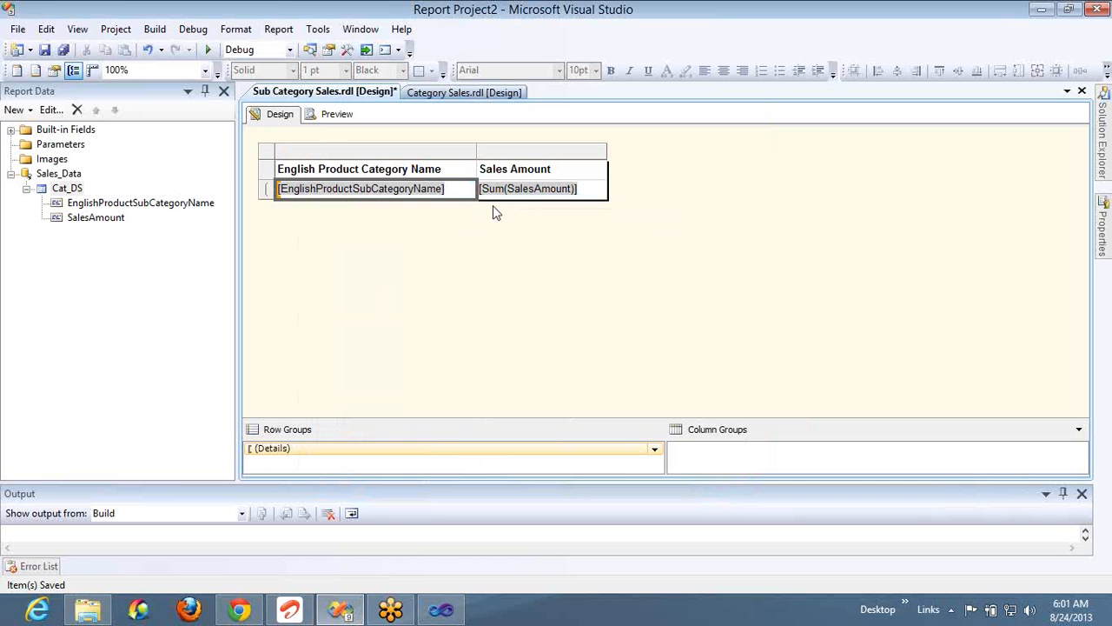
click(365, 173)
click(364, 171)
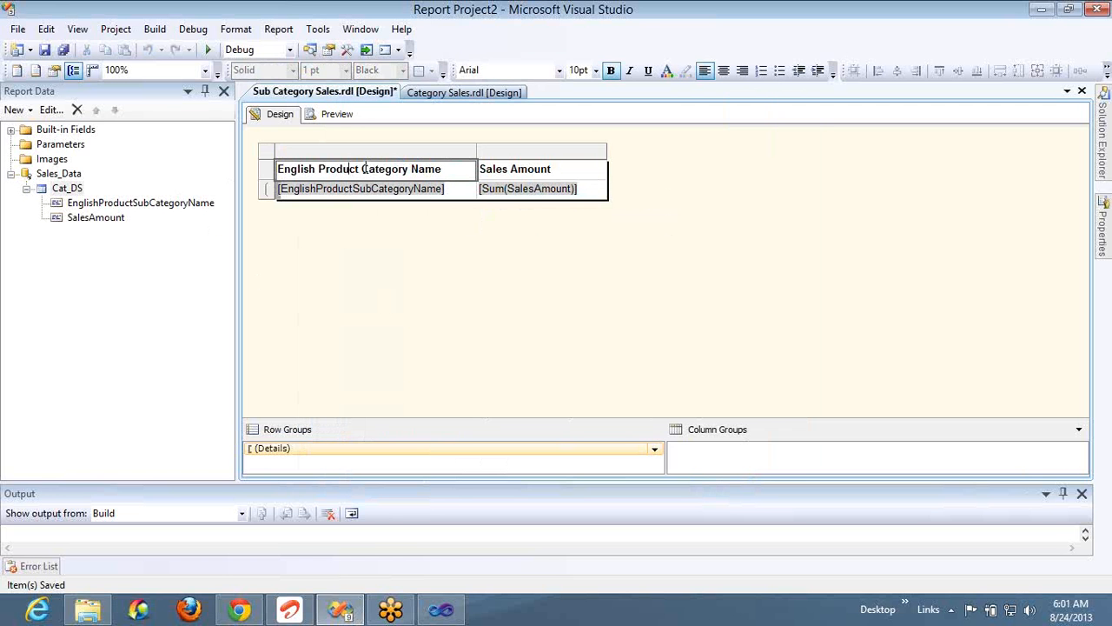
text(Sub)
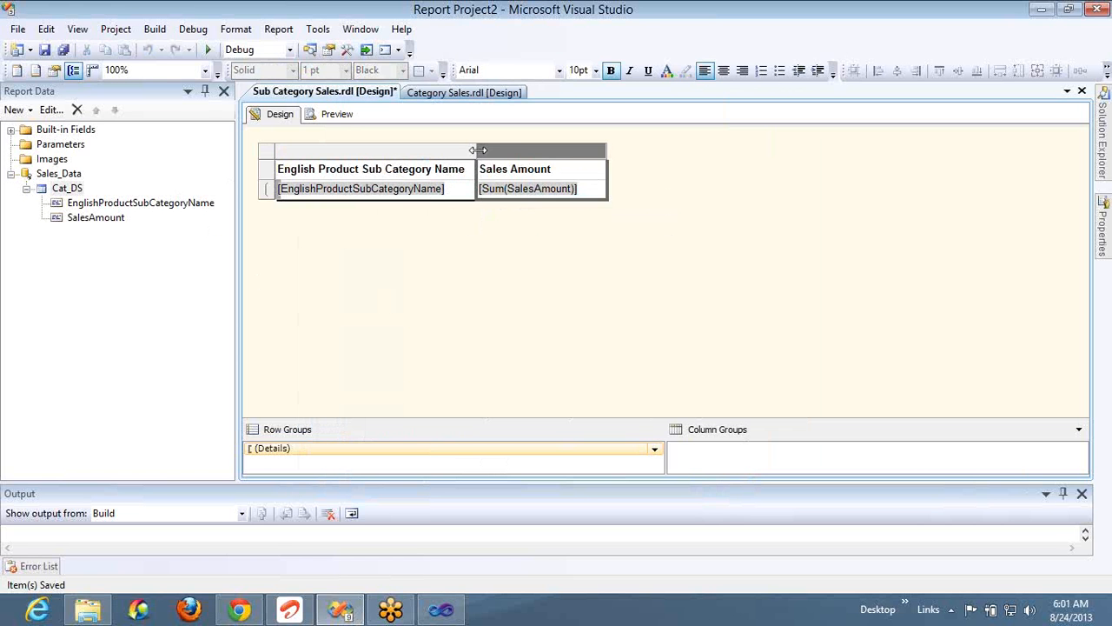
drag(478, 151, 512, 151)
Step: Group the Details row group on EnglishProductSubCategoryName and preview the Sub Category Sales report
click(656, 452)
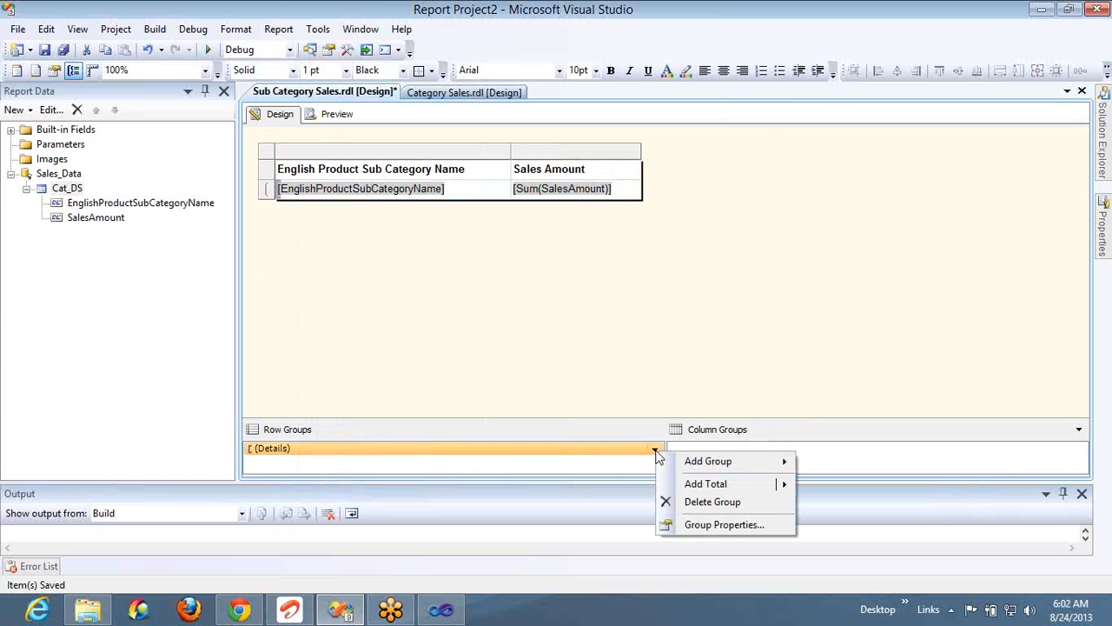
click(611, 454)
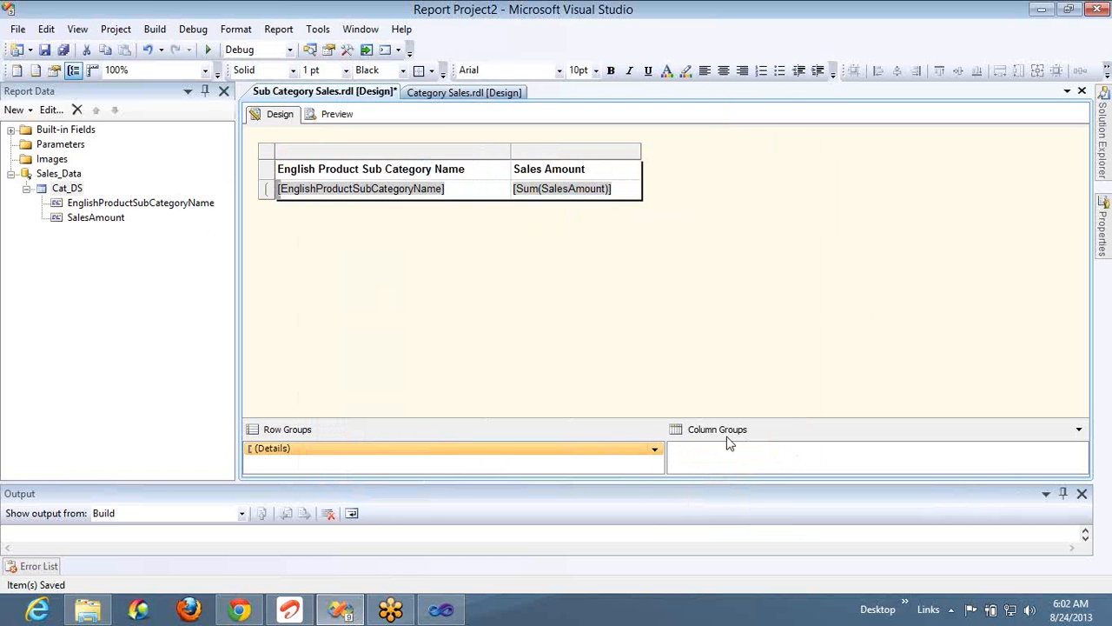
double_click(622, 443)
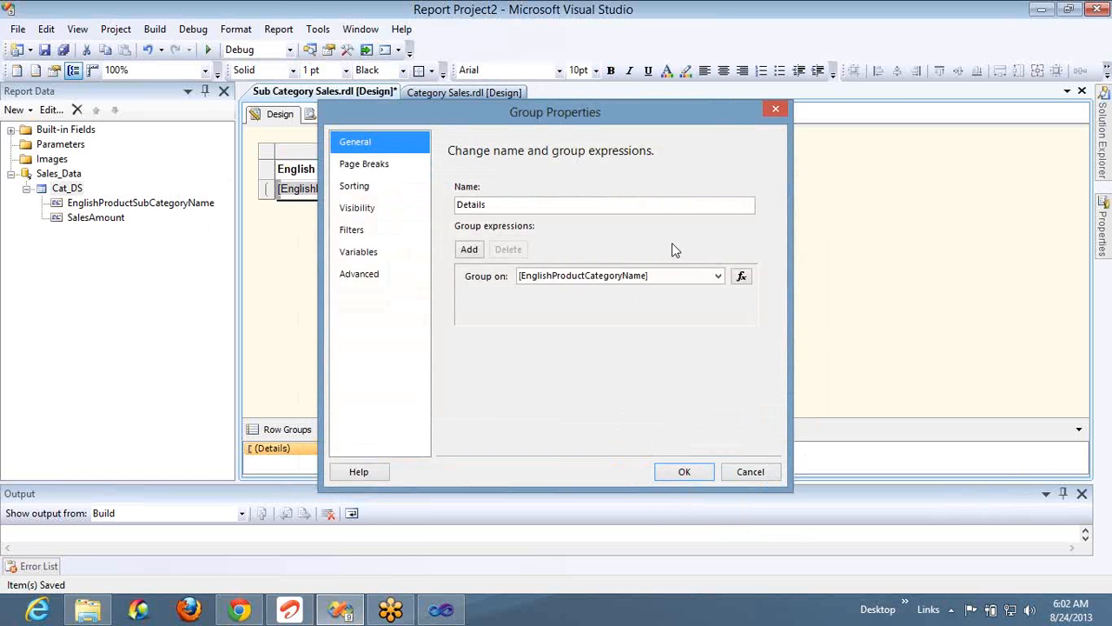
click(719, 277)
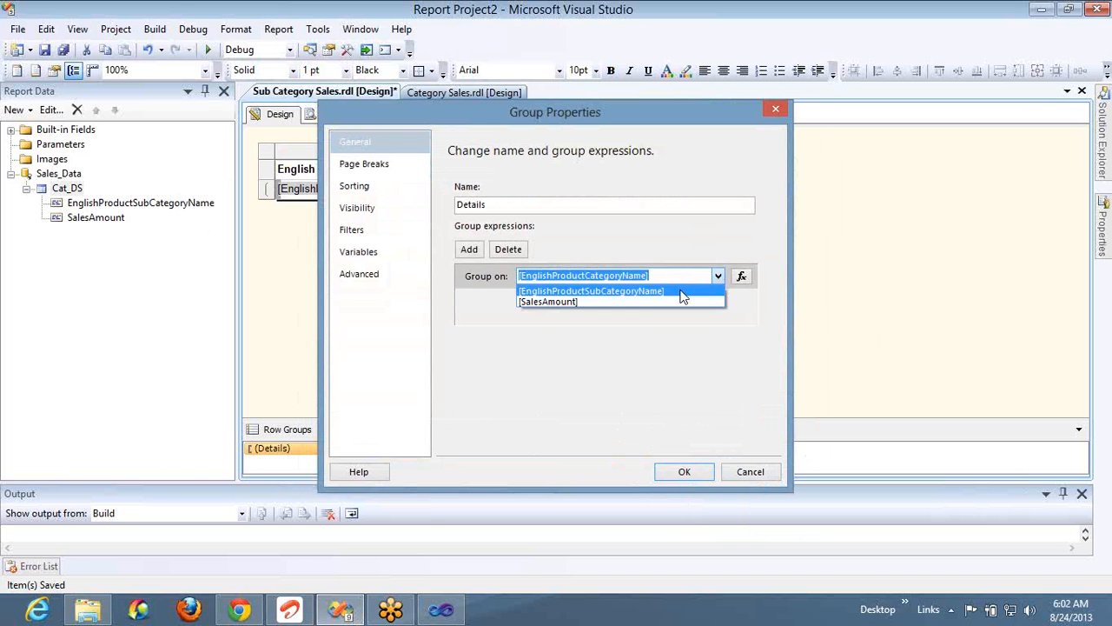
click(600, 287)
click(685, 471)
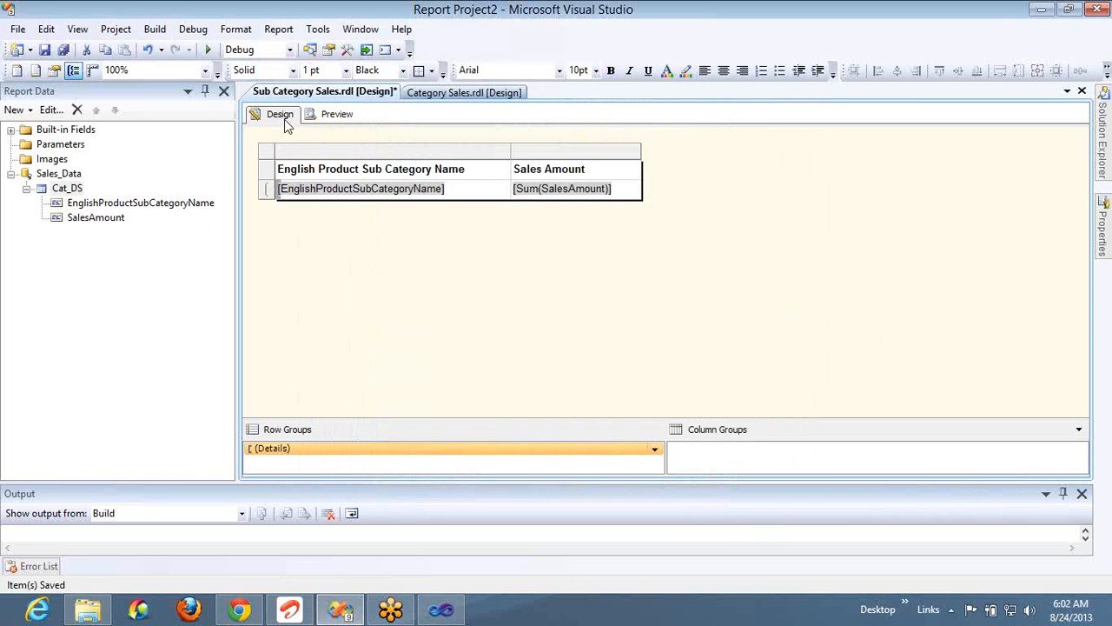
click(331, 119)
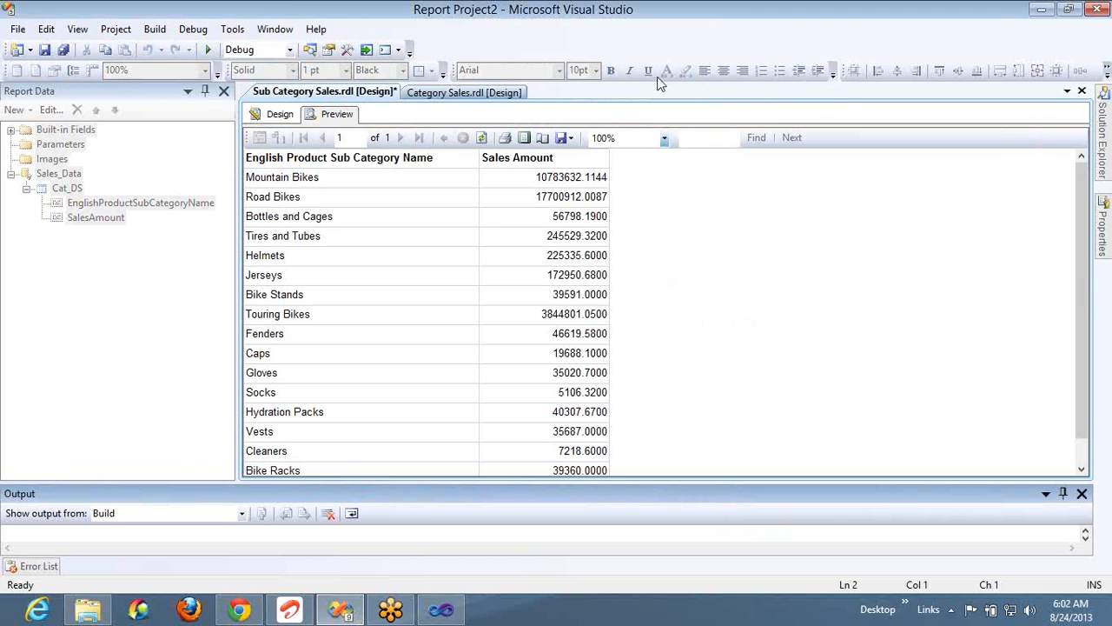
Step: Close the Sub Category Sales report, saving its changes, and close the Category Sales report
click(310, 50)
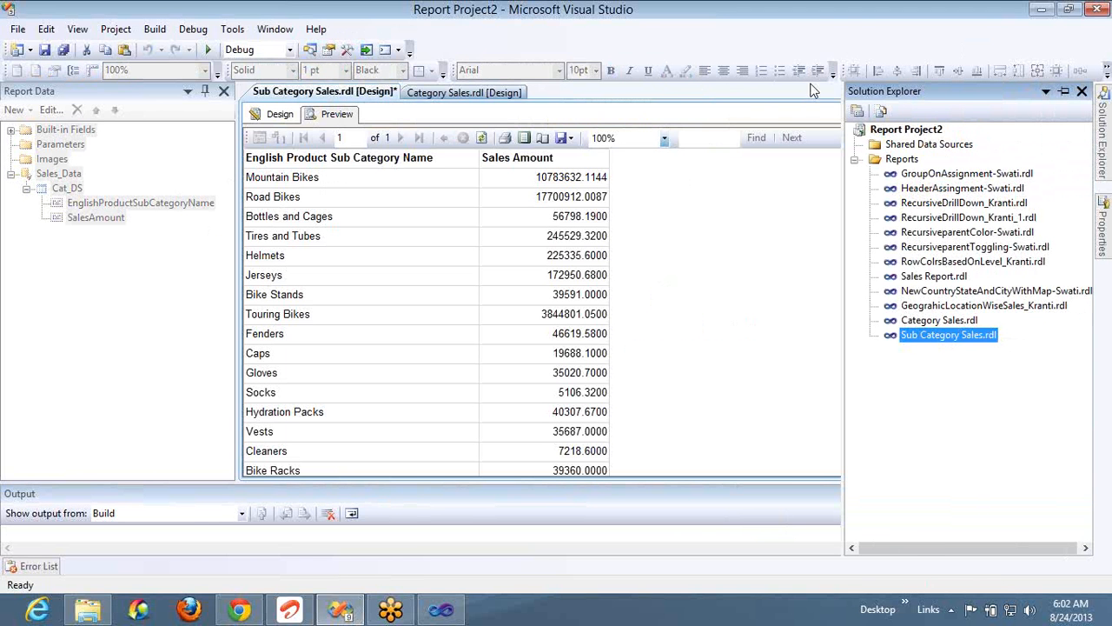
click(764, 103)
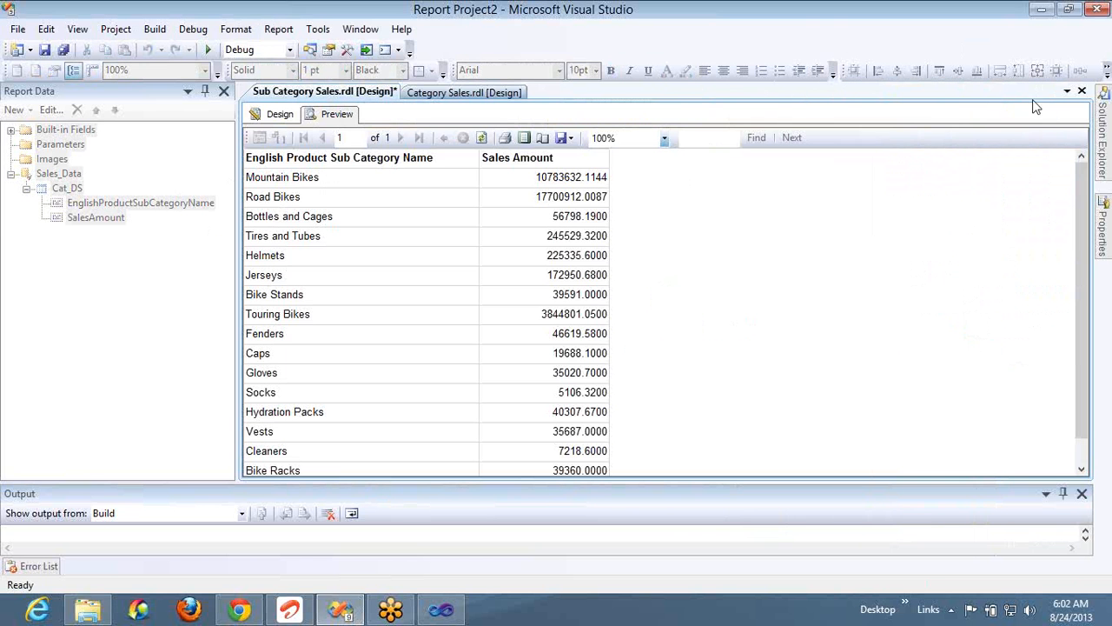
click(1081, 91)
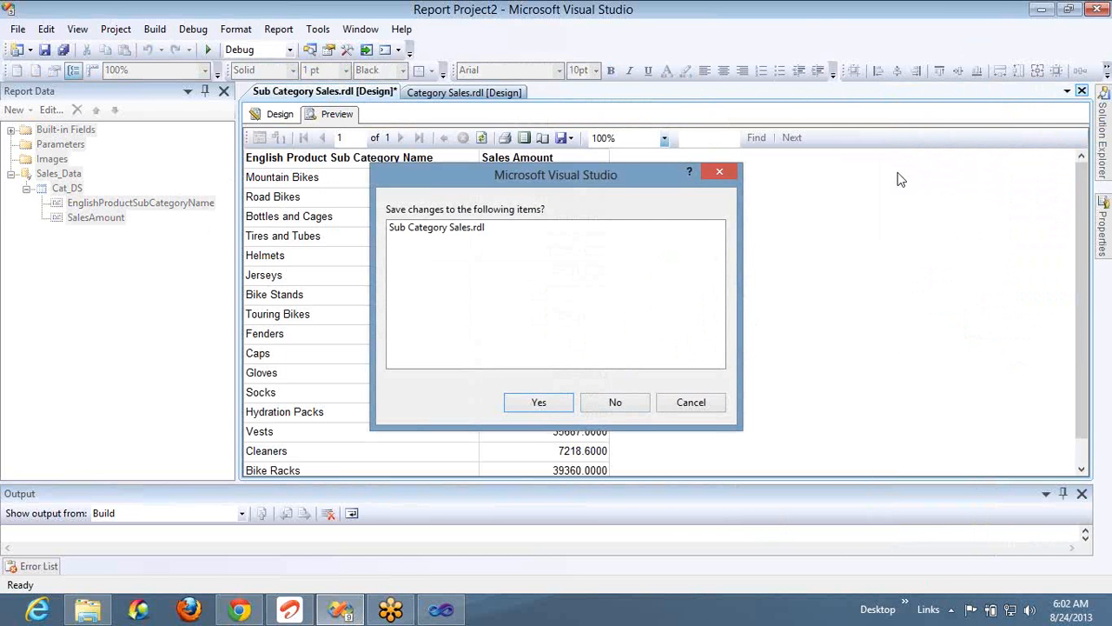
click(540, 404)
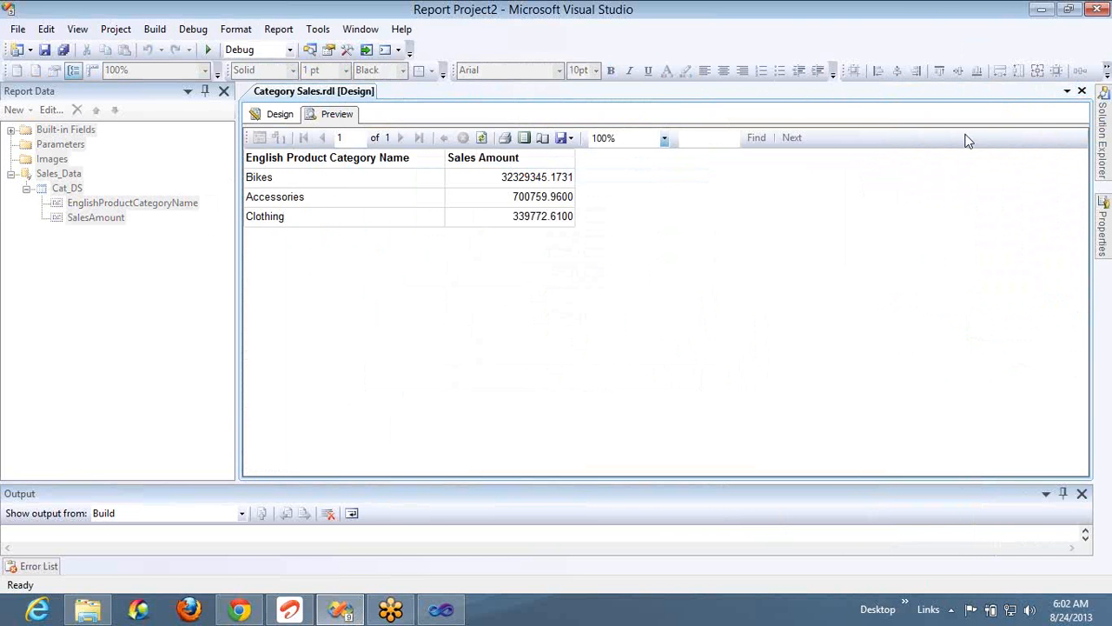
click(1081, 90)
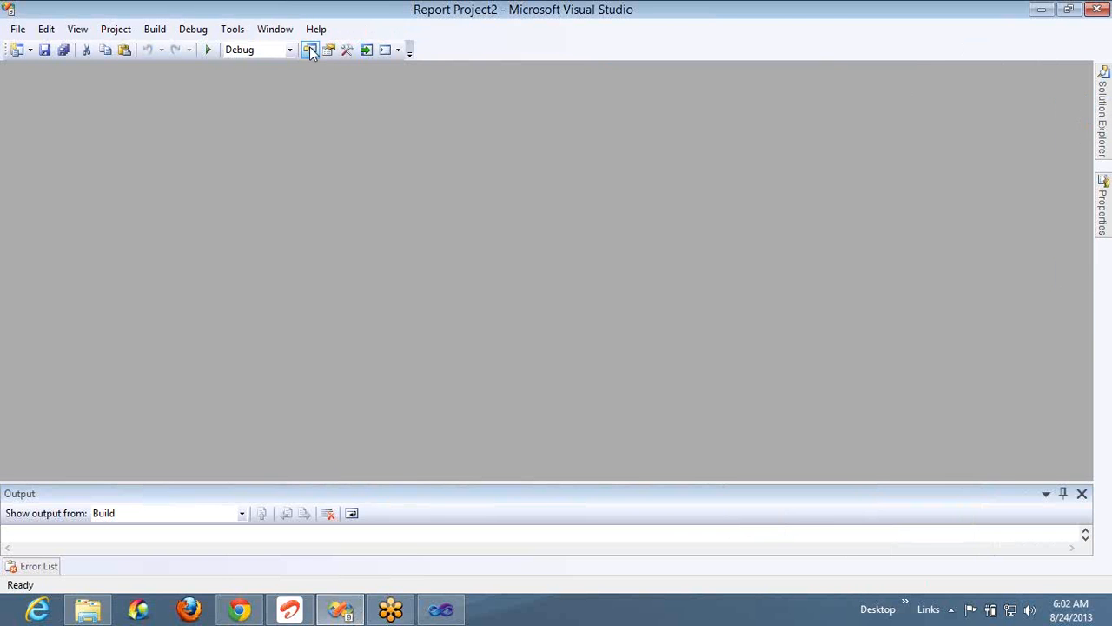
Step: Duplicate Sub Category Sales.rdl in the project's Reports folder
click(310, 50)
click(936, 301)
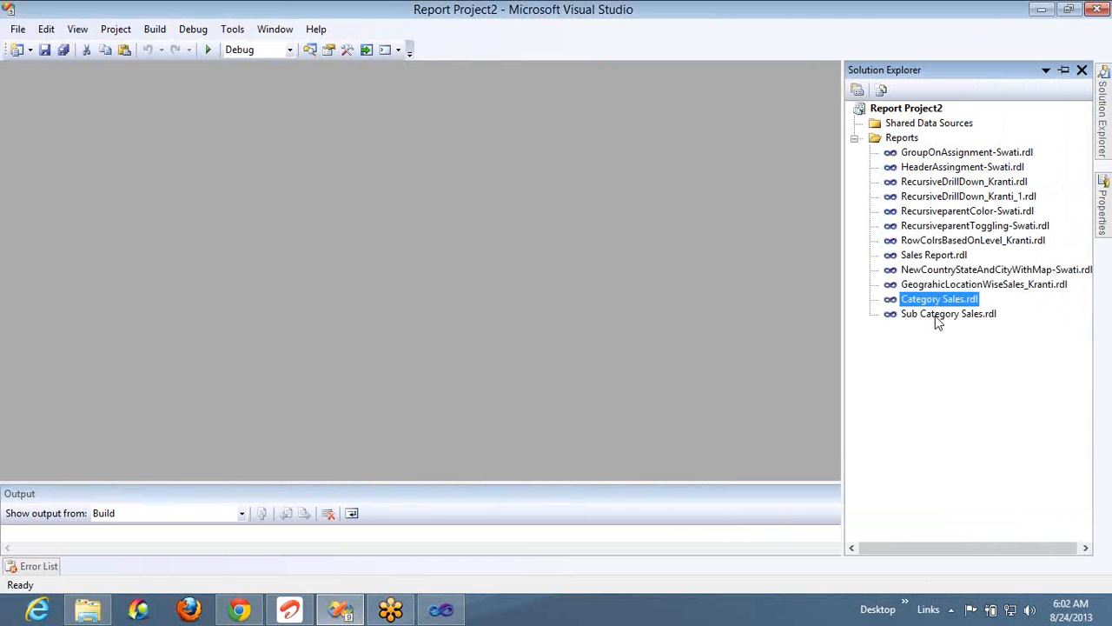
right_click(937, 317)
click(936, 316)
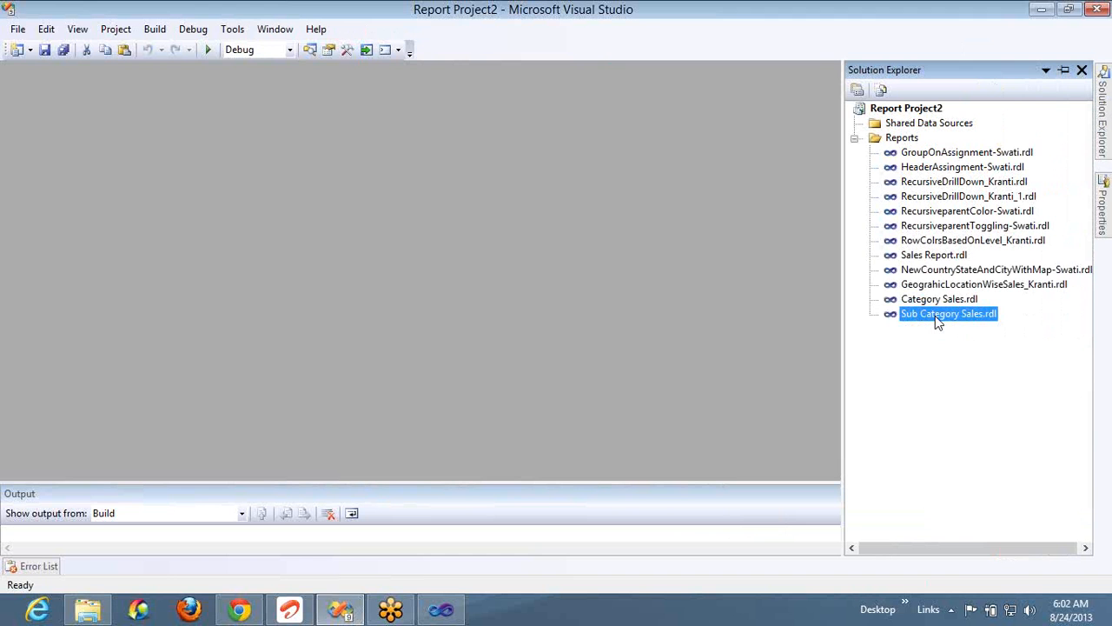
key(ctrl+v)
Step: Rename the copy of Sub Category Sales.rdl as Product Sales.rdl and open it in the designer
click(944, 328)
key(F2)
key(Right)
key(Left)
key(Left)
key(Left)
key(Left)
key(Left)
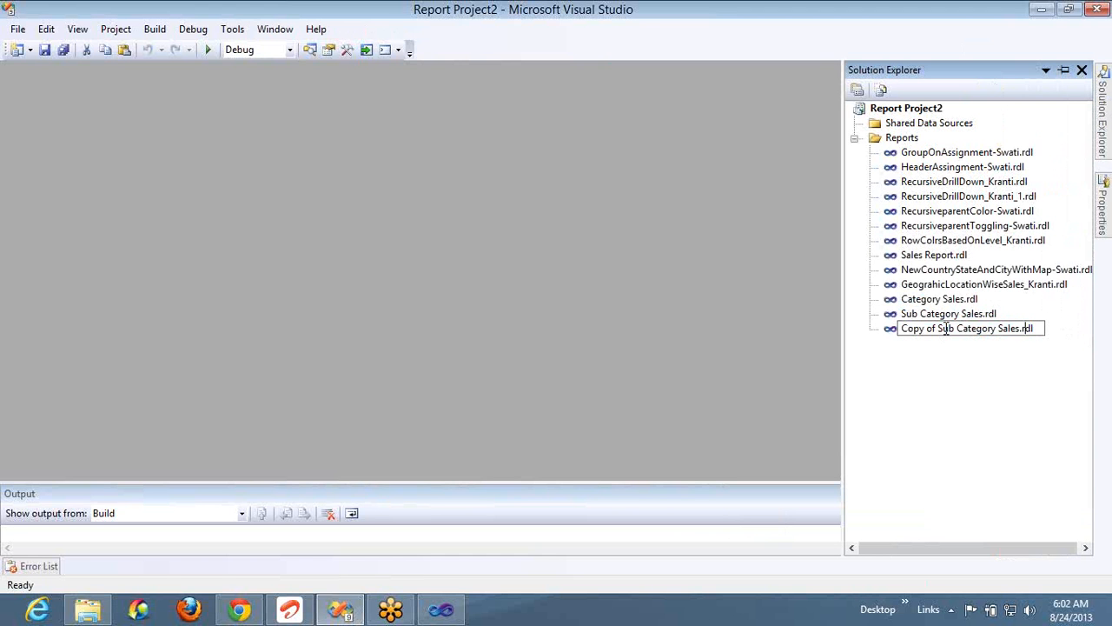
key(shift+Home)
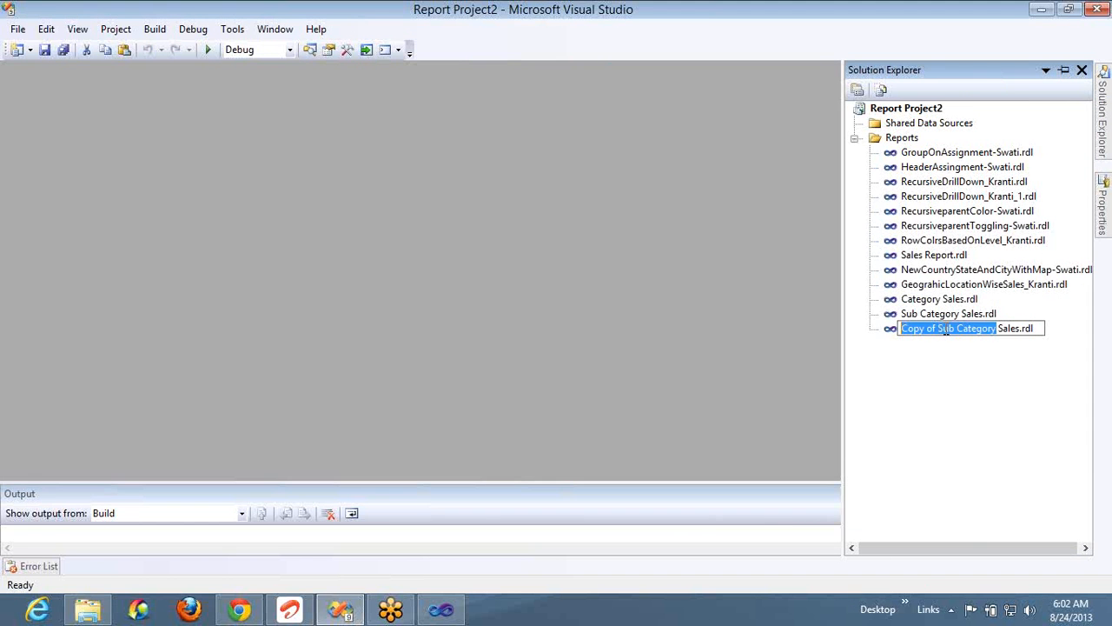
text(Product)
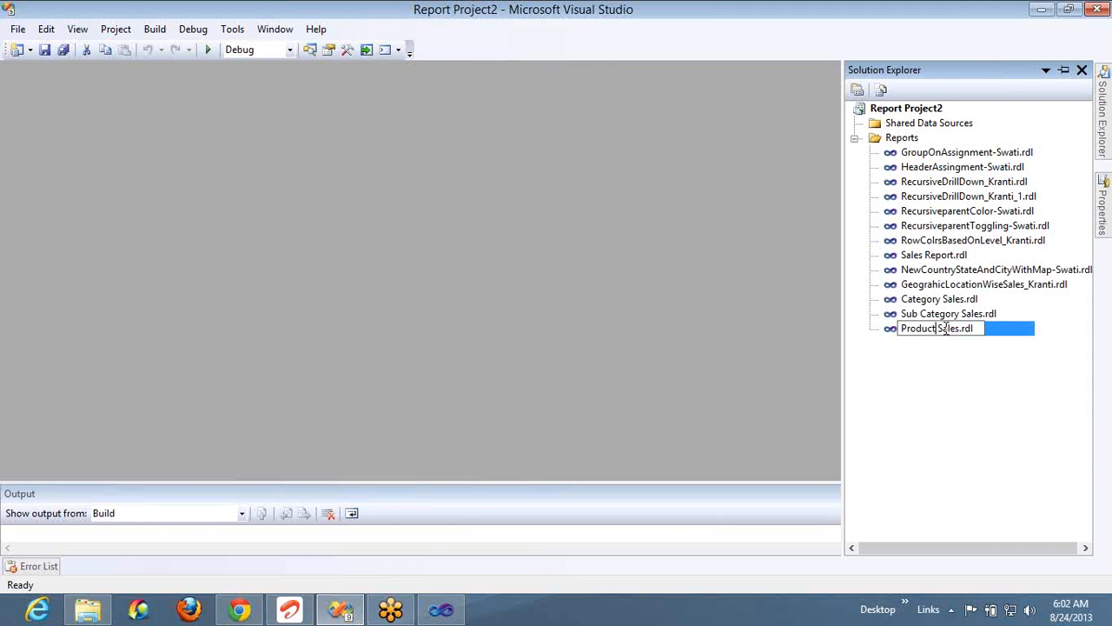
key(Return)
key(Return)
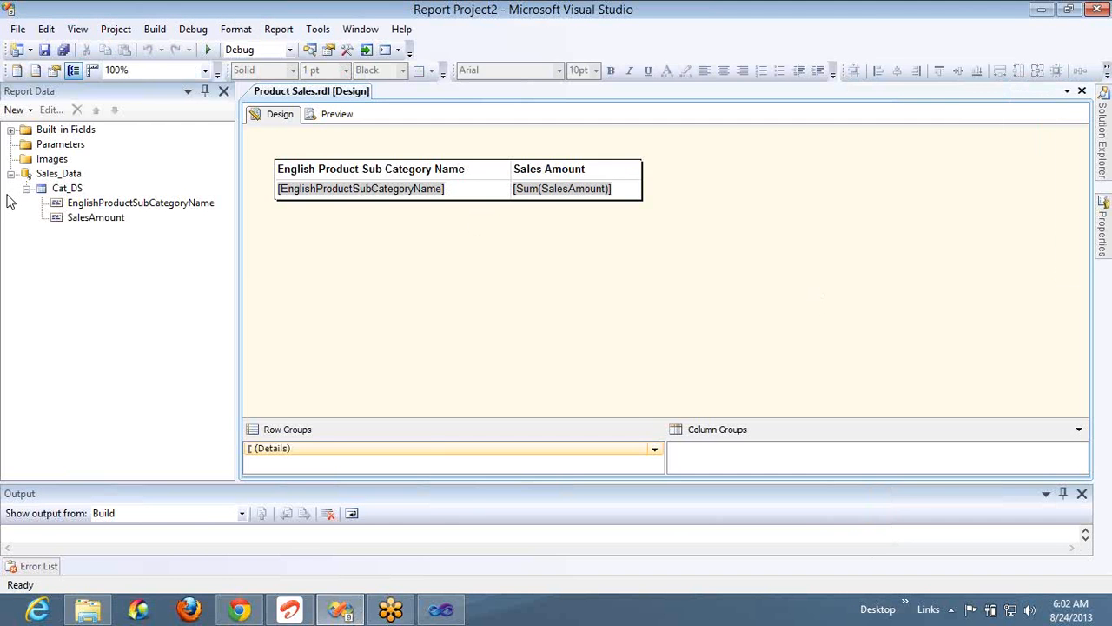
Step: Edit the Cat_DS query to select EnglishProductName without a table prefix in place of the subcategory name
double_click(67, 187)
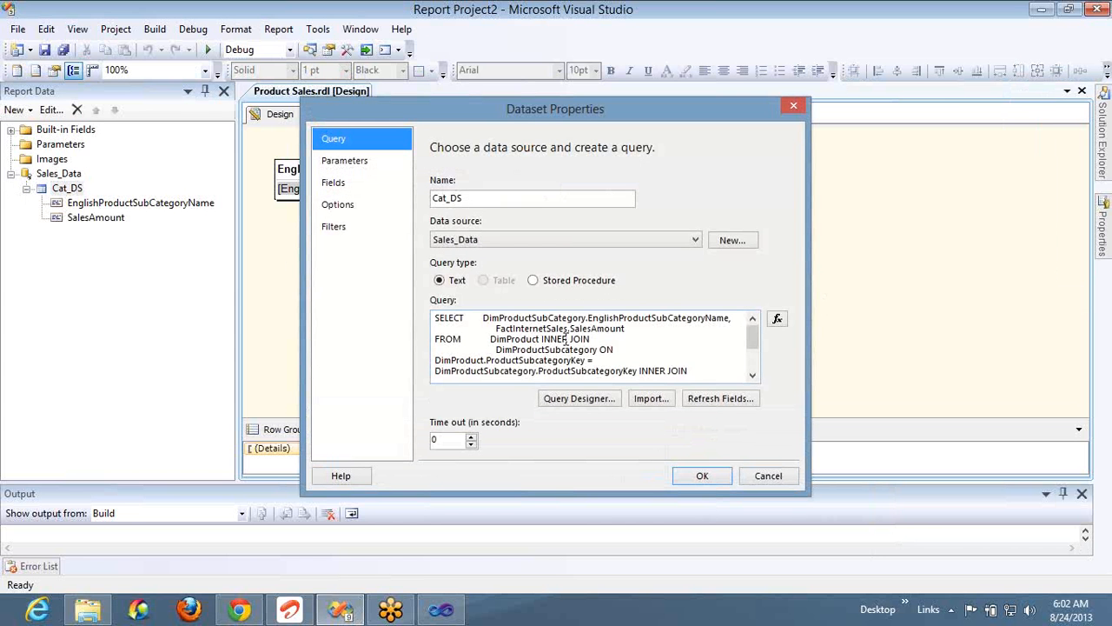
click(569, 340)
key(Up)
key(Up)
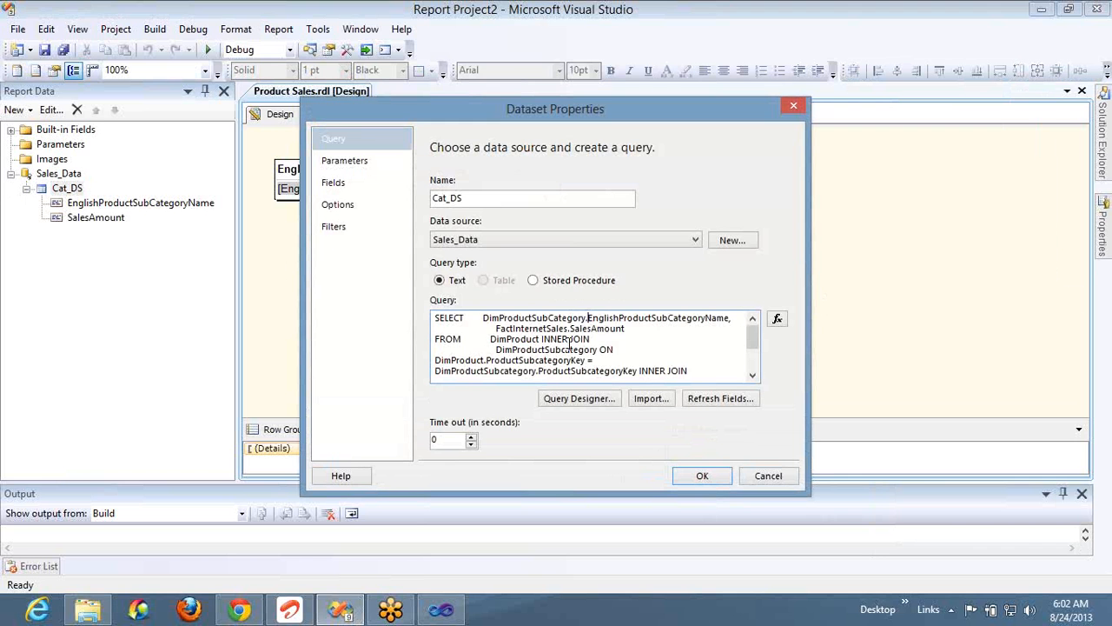
key(ctrl+shift+Left)
key(ctrl+shift+Left)
key(Delete)
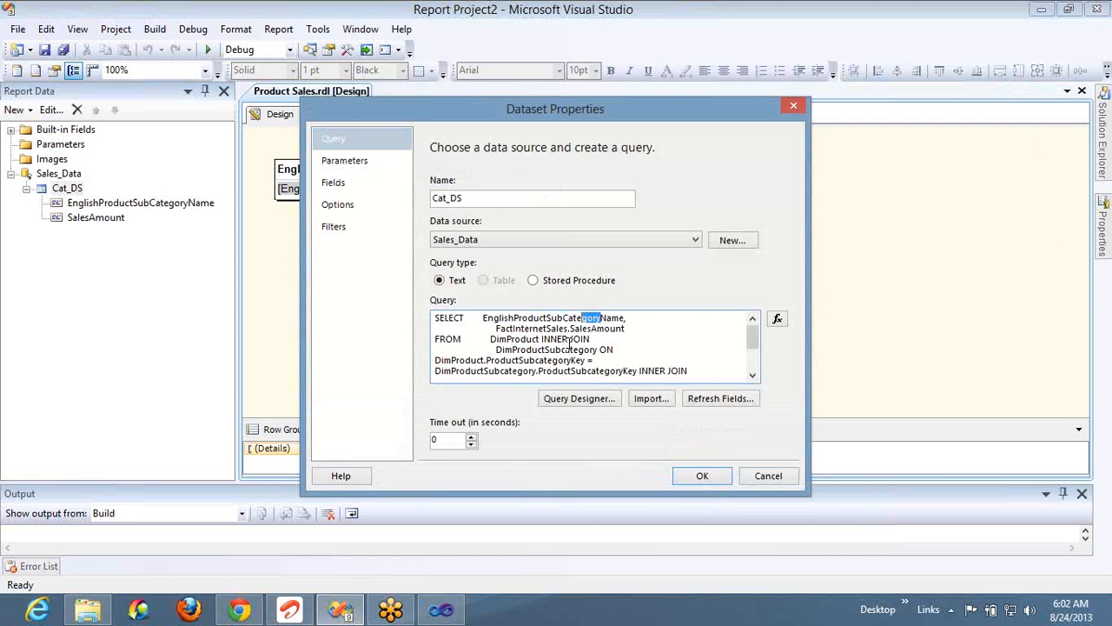
key(Delete)
click(690, 479)
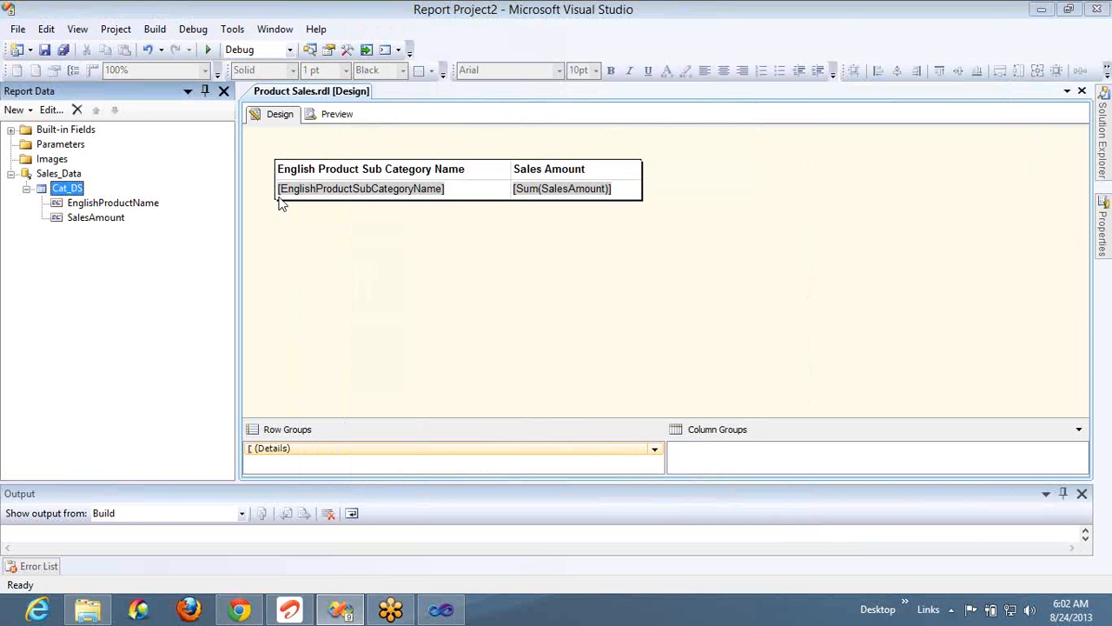
Step: Switch the table's first column to the EnglishProductName field and set its header to Products
click(508, 190)
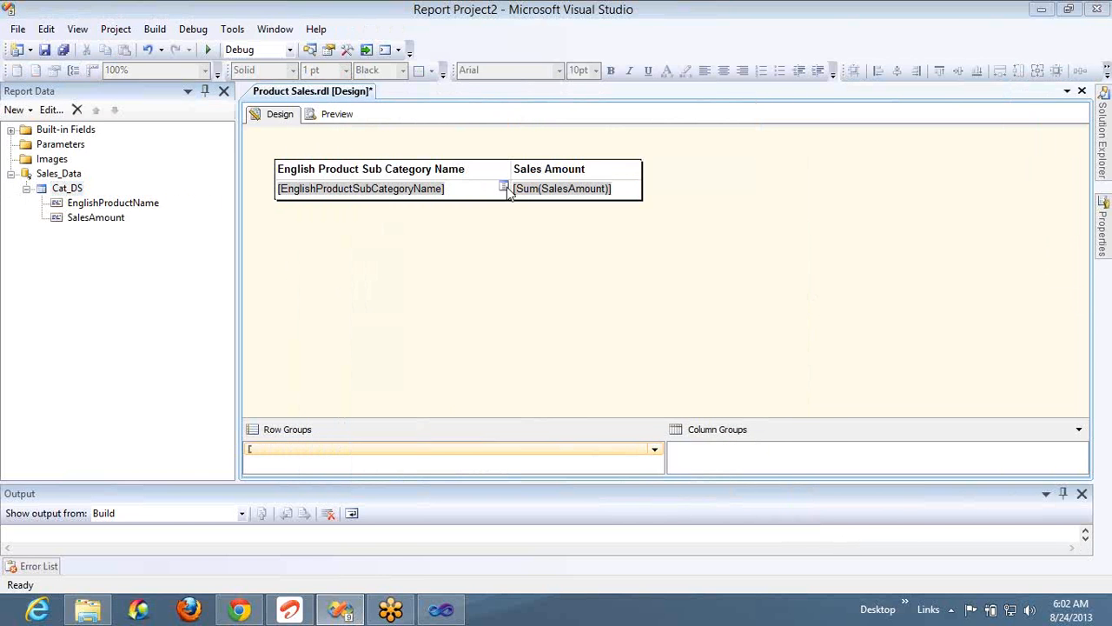
click(540, 208)
right_click(539, 210)
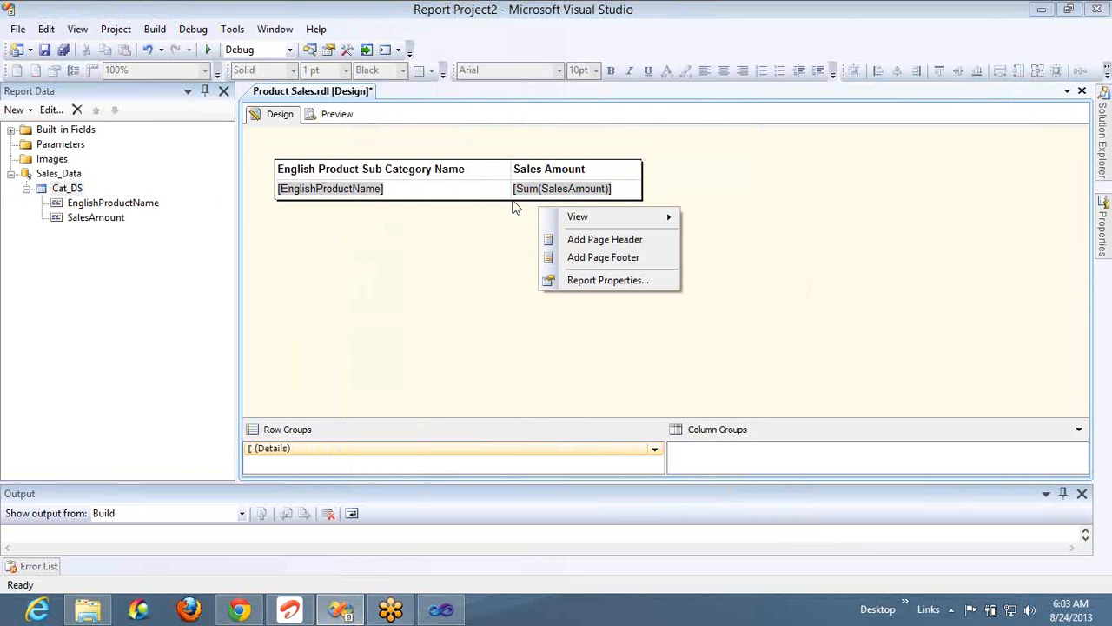
click(489, 169)
click(420, 170)
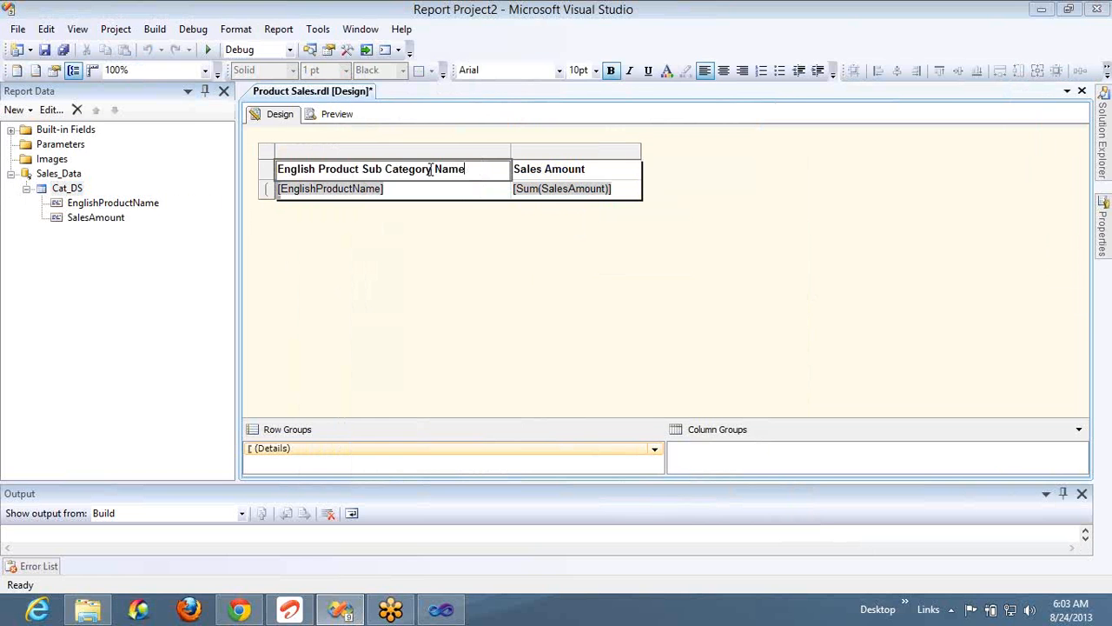
key(ctrl+a)
text(Products)
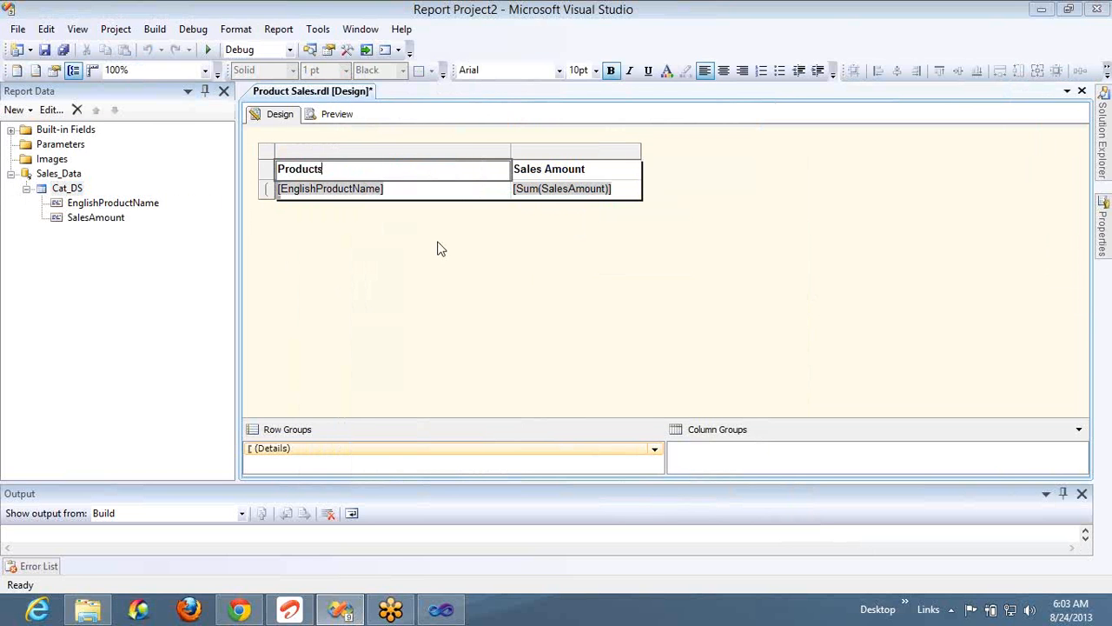
Step: Group the Details row group on EnglishProductName and preview the Product Sales report
double_click(632, 450)
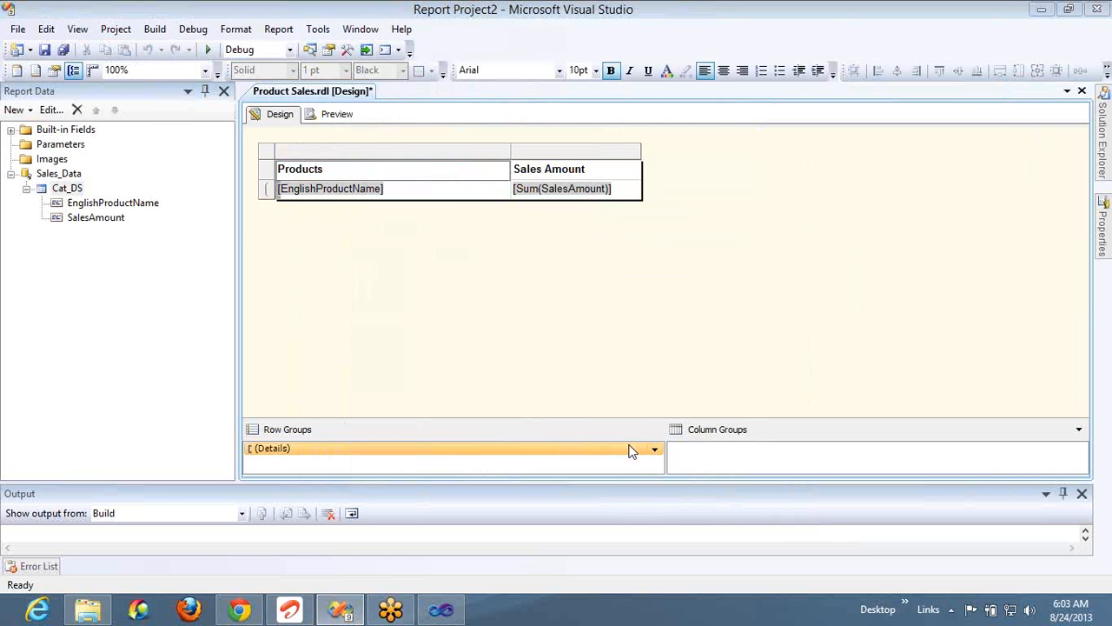
click(717, 277)
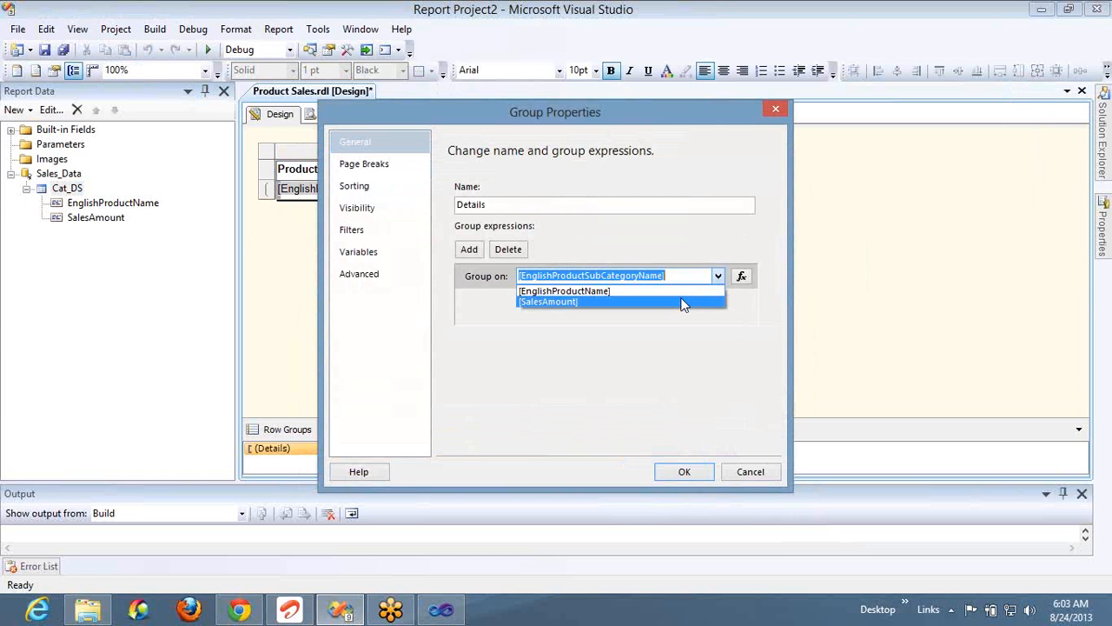
click(676, 292)
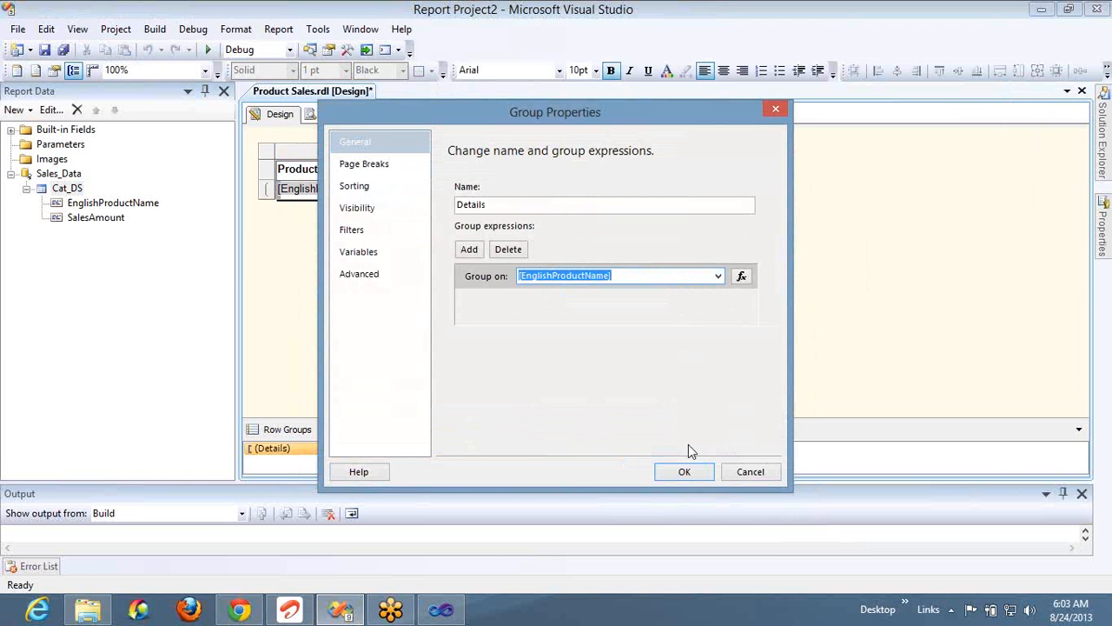
click(686, 472)
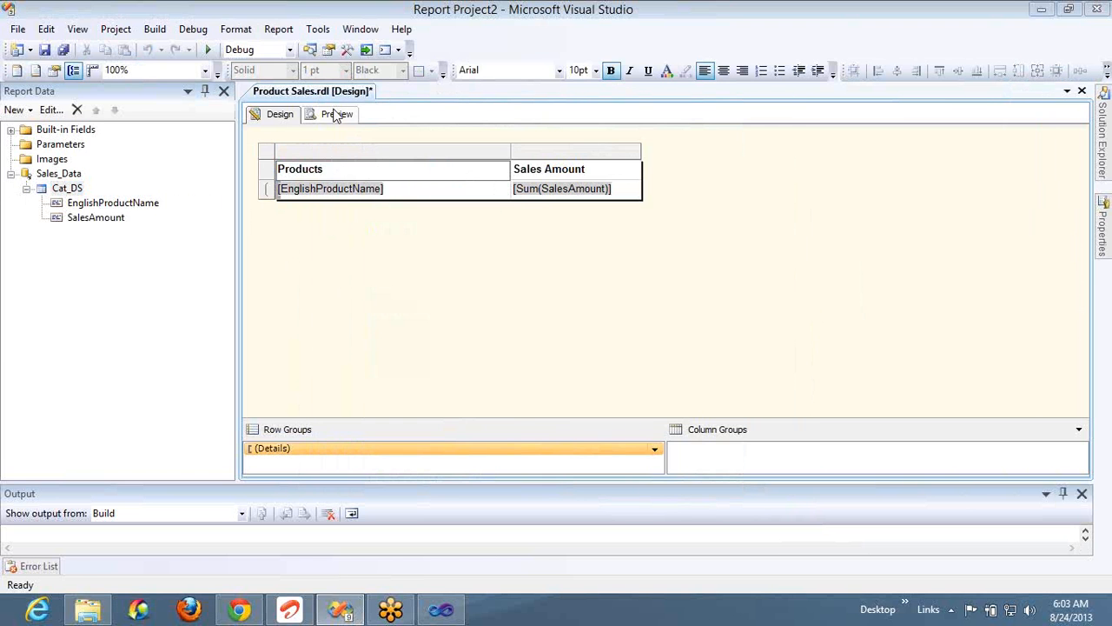
click(336, 115)
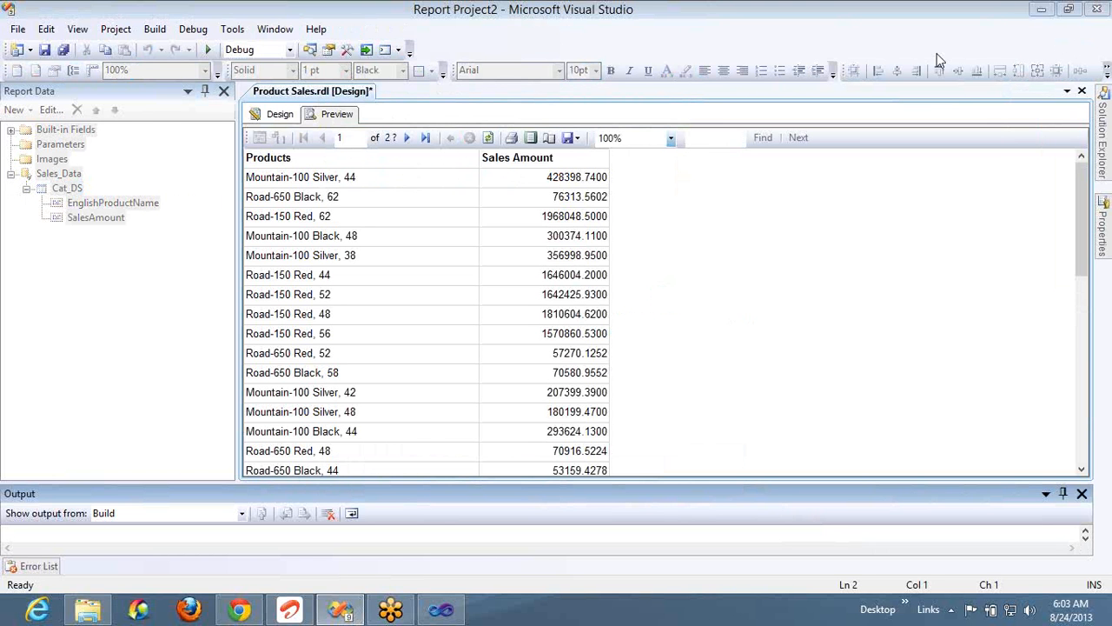
Step: Review the Category Sales, Sub Category Sales and Product Sales reports in the project's report list
click(315, 54)
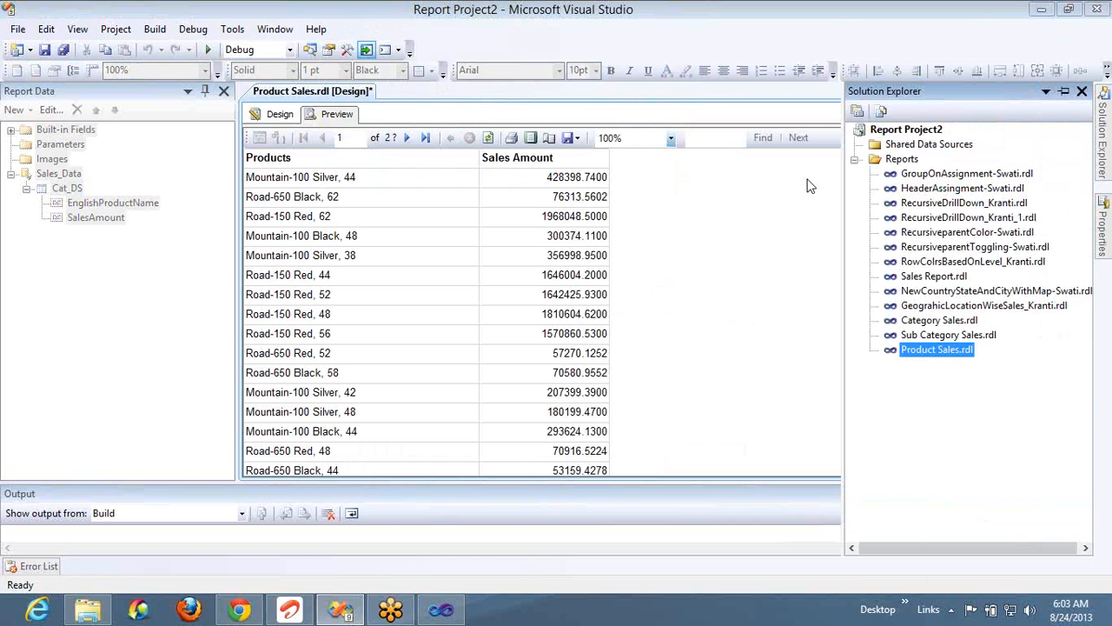
click(1104, 211)
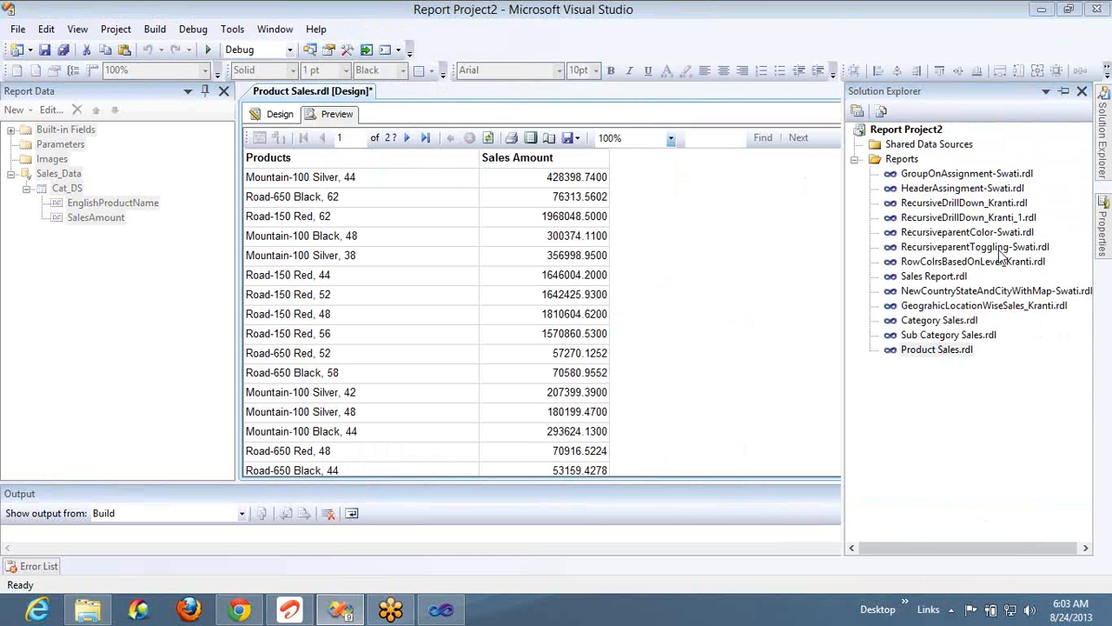
click(998, 249)
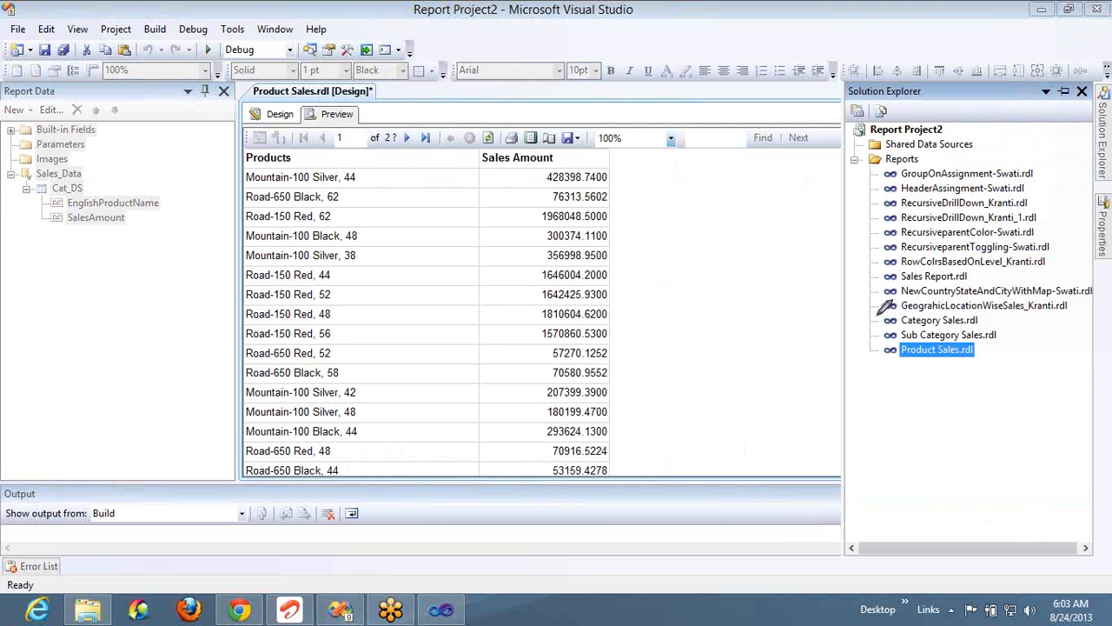
mouse_move(875, 316)
mouse_down()
mouse_move(860, 316)
mouse_move(855, 369)
mouse_move(883, 374)
mouse_up()
mouse_move(989, 323)
mouse_down()
mouse_move(1020, 311)
mouse_move(1012, 337)
mouse_move(1025, 337)
mouse_move(1007, 336)
mouse_move(1024, 357)
mouse_move(992, 351)
mouse_move(1004, 370)
mouse_up()
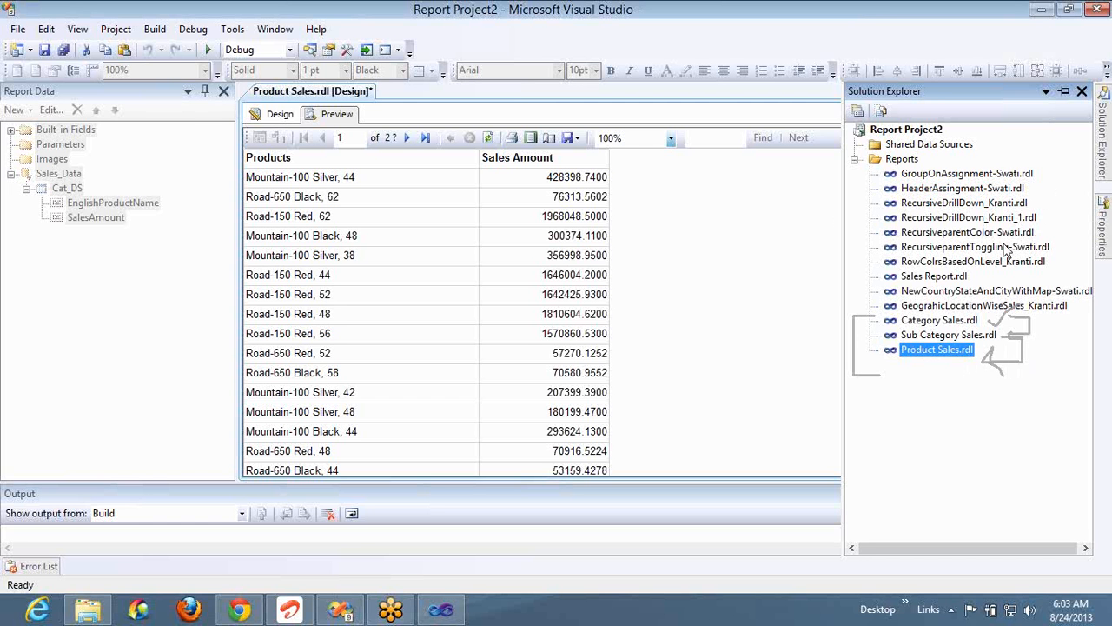
right_click(1099, 201)
click(1004, 235)
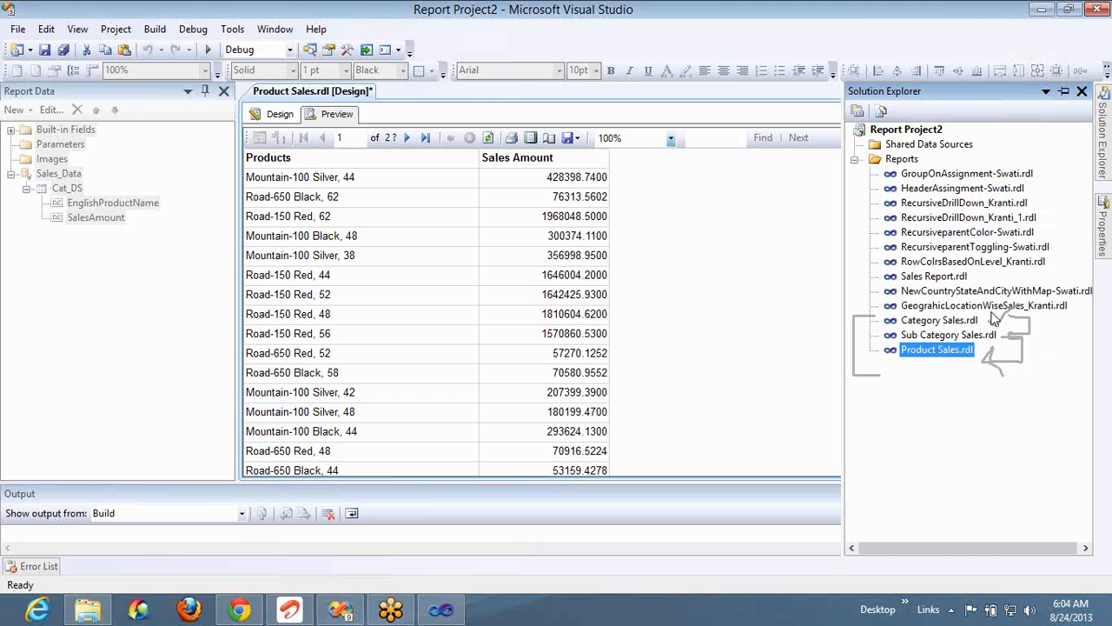
click(928, 322)
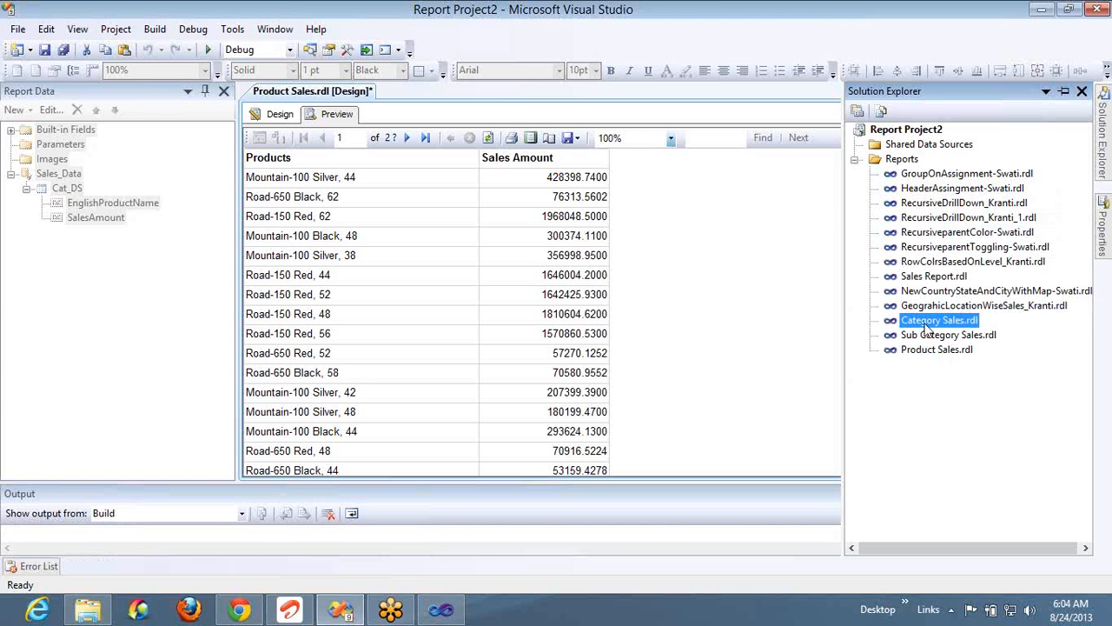
click(934, 336)
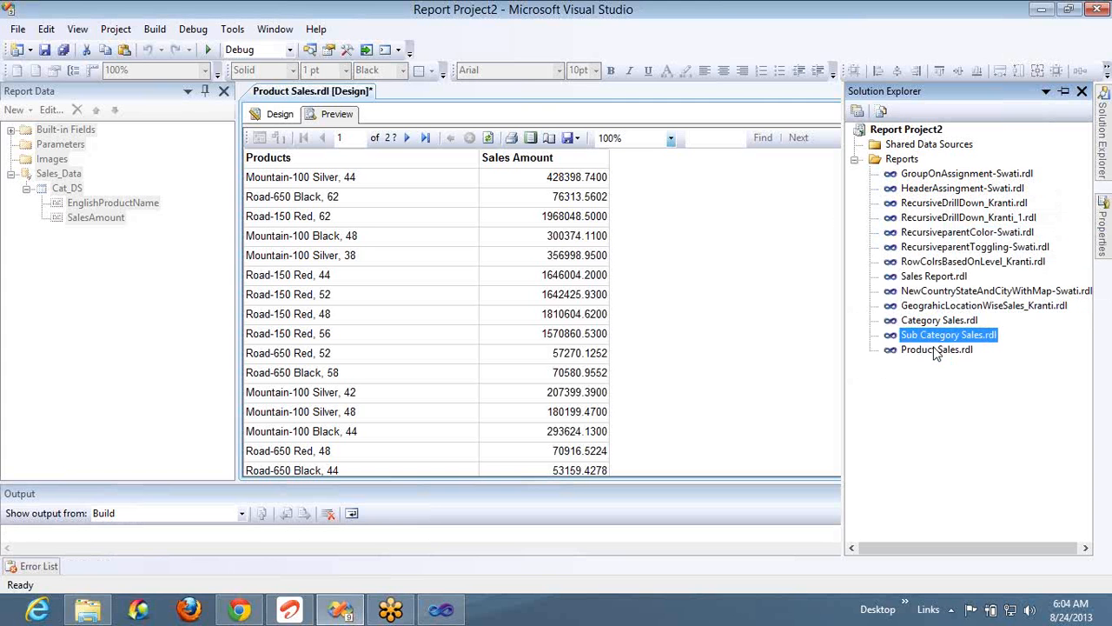
click(935, 350)
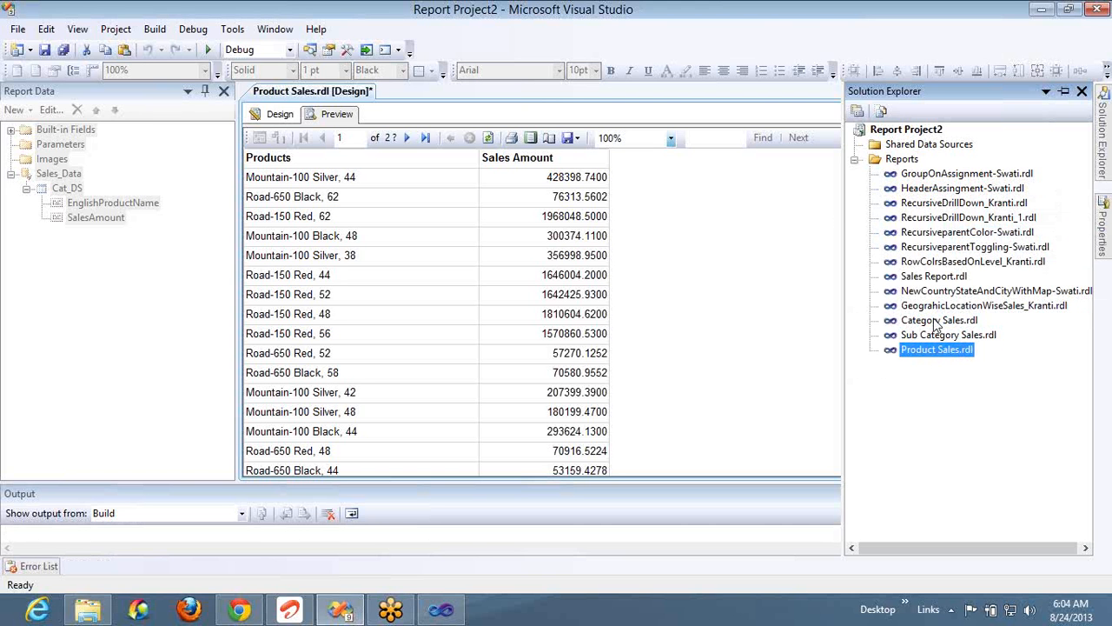
Step: Preview the Sales Report and expand Clothing, its Caps subcategory with the Multi color, and the Jerseys subcategory
double_click(935, 276)
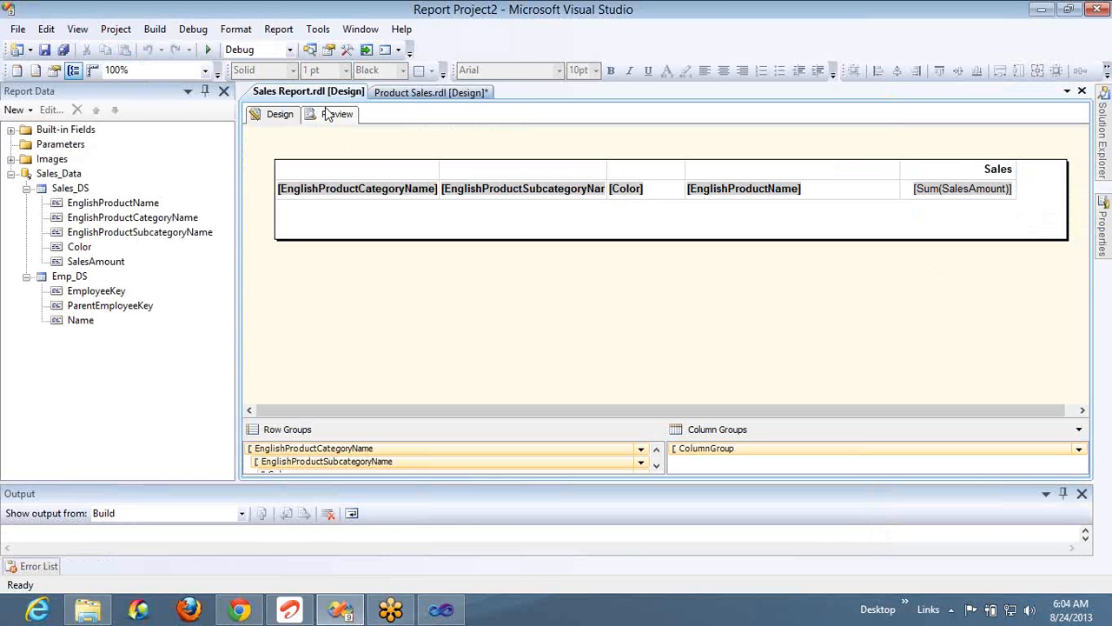
click(324, 114)
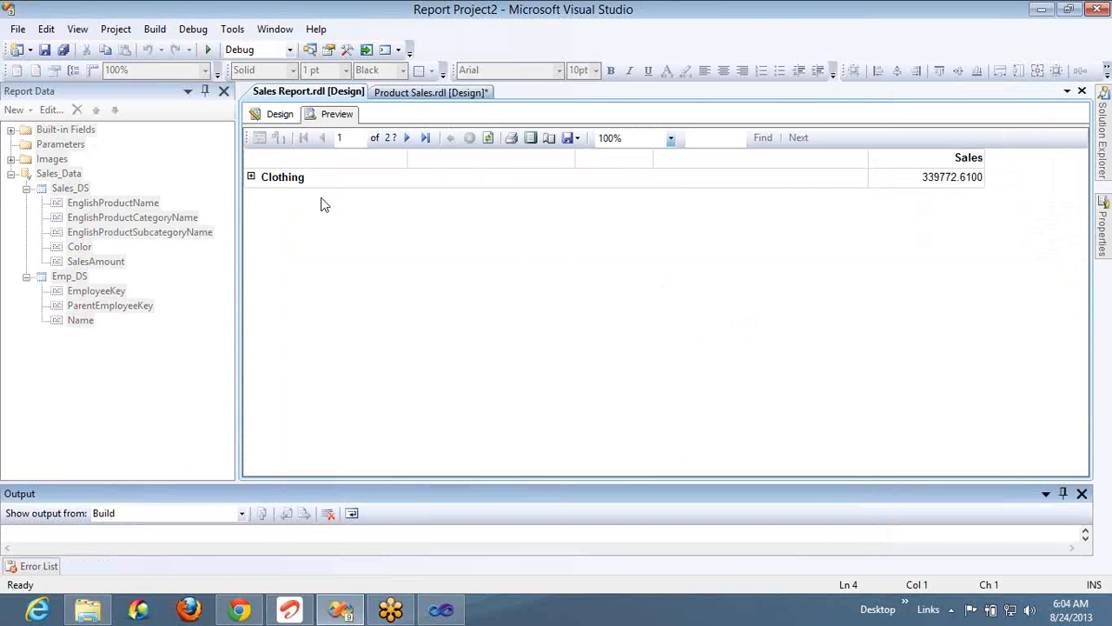
click(251, 177)
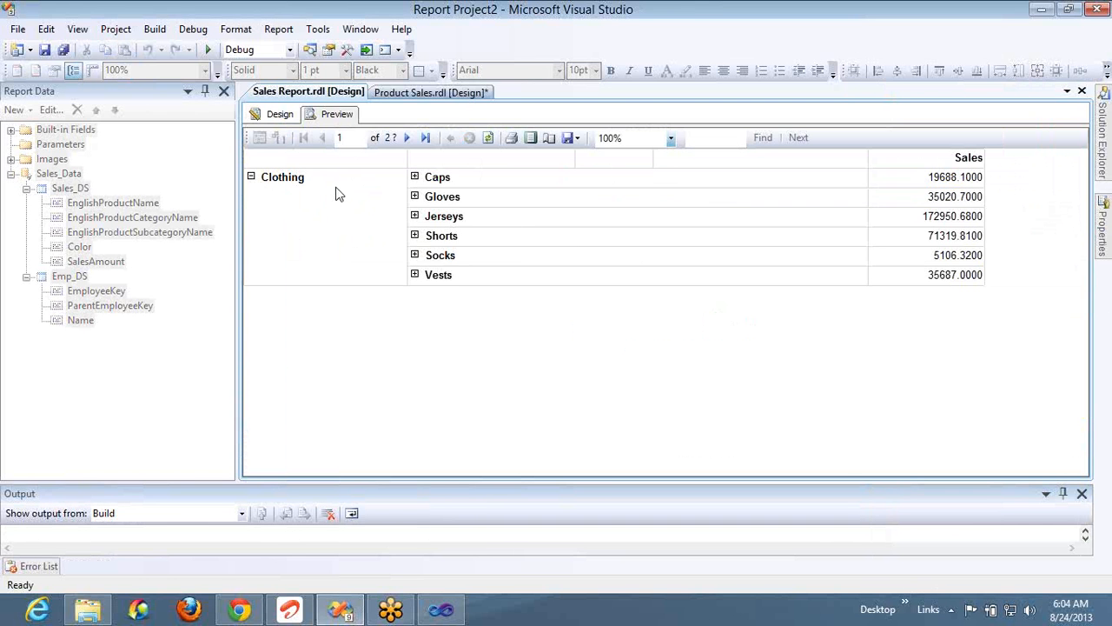
click(415, 178)
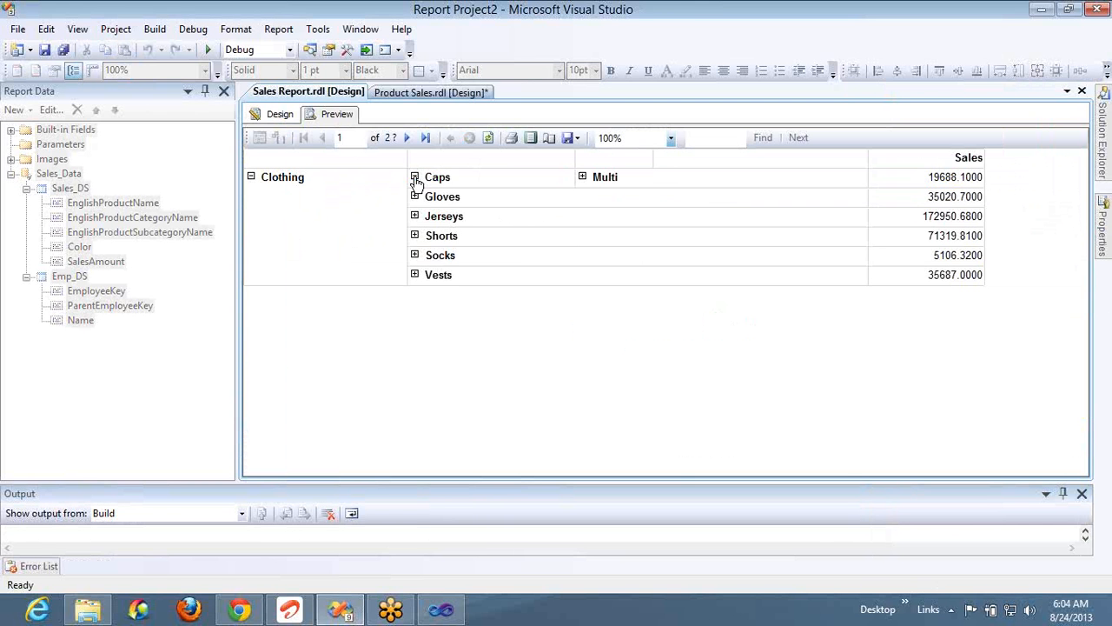
click(582, 178)
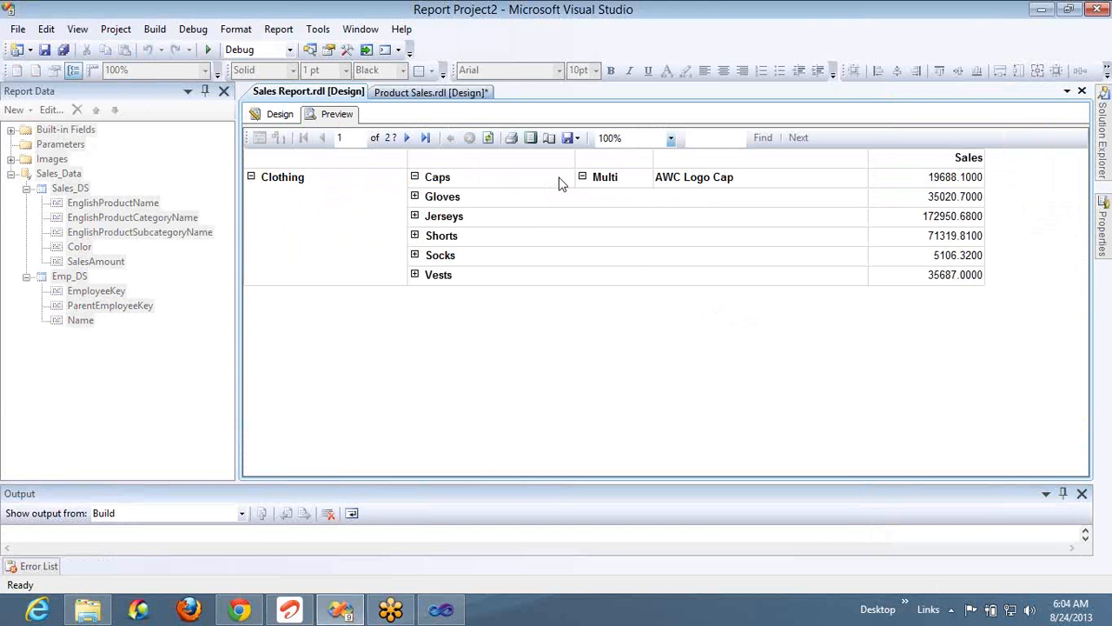
click(416, 218)
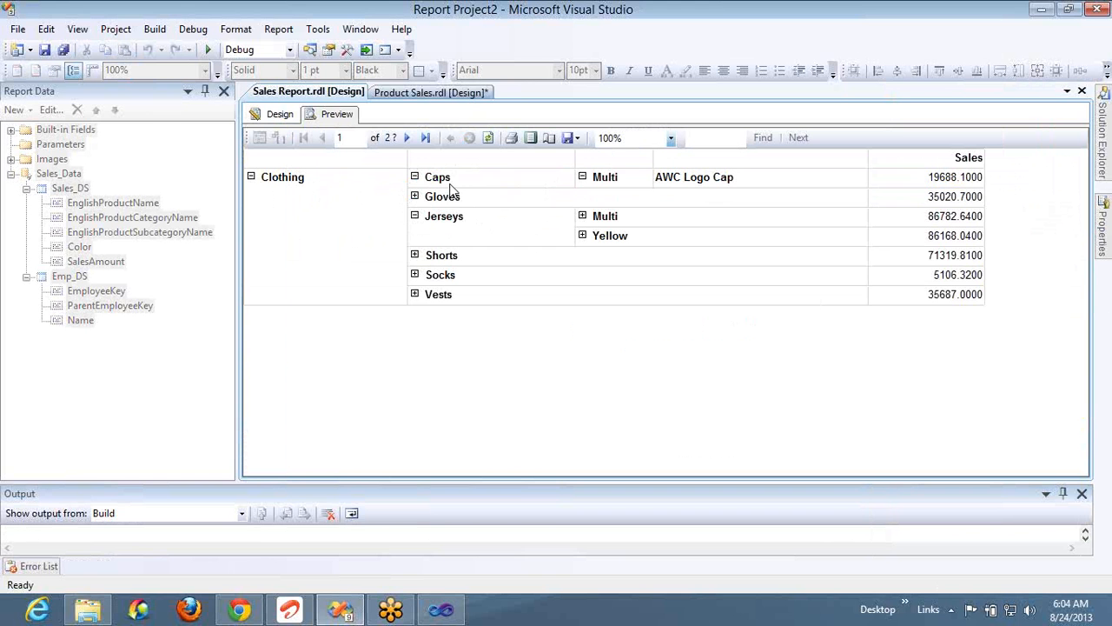
click(1022, 251)
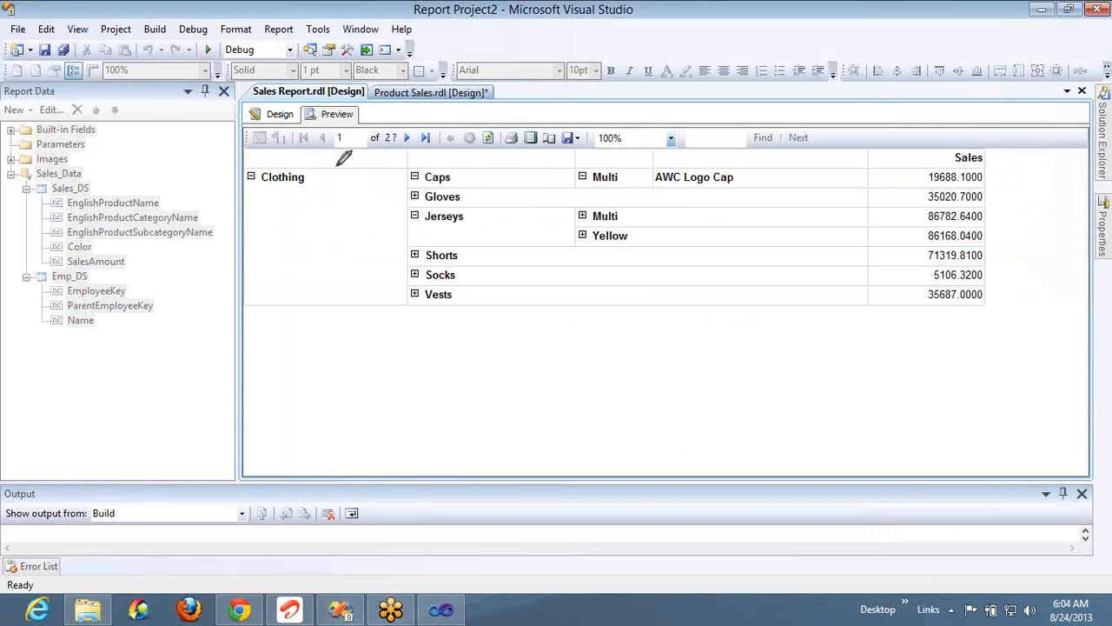
mouse_move(335, 166)
mouse_down()
mouse_move(218, 163)
mouse_move(302, 173)
mouse_up()
drag(412, 175, 320, 191)
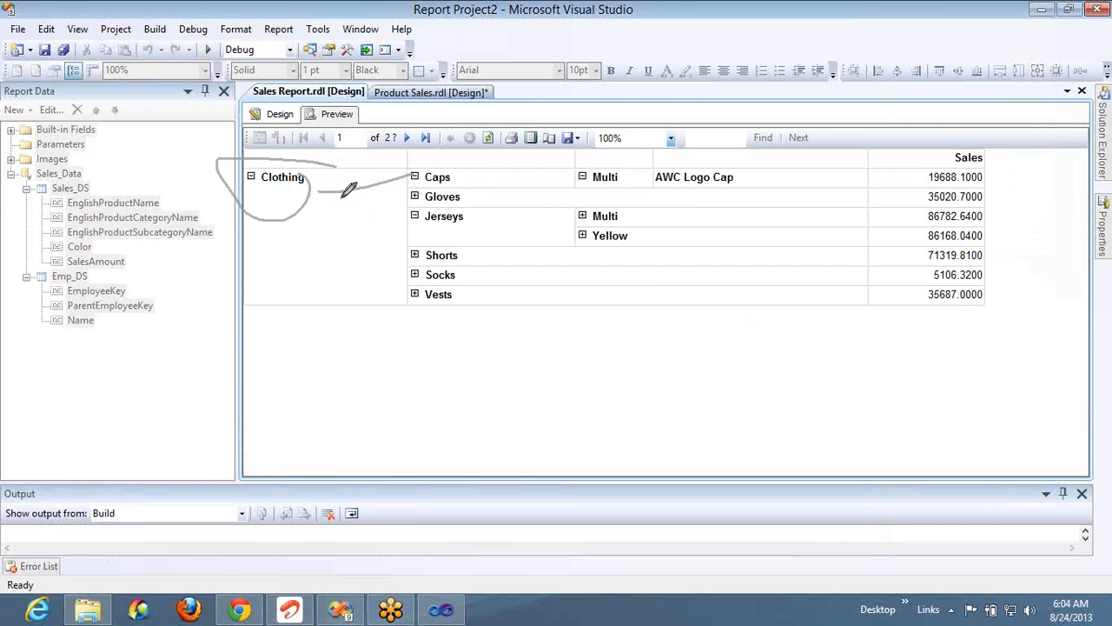
mouse_move(405, 207)
mouse_down()
mouse_move(333, 198)
mouse_move(424, 231)
mouse_up()
drag(348, 241, 419, 291)
mouse_move(478, 226)
mouse_down()
mouse_move(410, 248)
mouse_move(472, 218)
mouse_move(599, 223)
mouse_move(585, 251)
mouse_move(640, 223)
mouse_move(593, 254)
mouse_move(644, 236)
mouse_up()
mouse_move(709, 217)
mouse_down()
mouse_move(639, 248)
mouse_move(687, 260)
mouse_move(700, 290)
mouse_up()
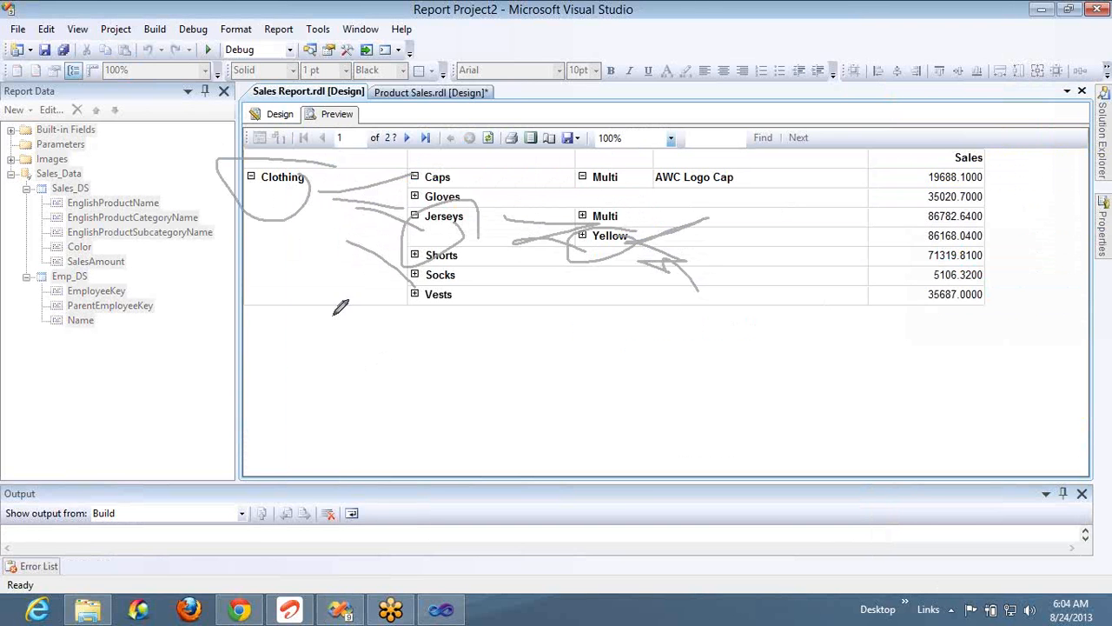
click(303, 280)
mouse_move(358, 470)
mouse_down()
mouse_move(943, 460)
mouse_move(901, 405)
mouse_move(944, 395)
mouse_up()
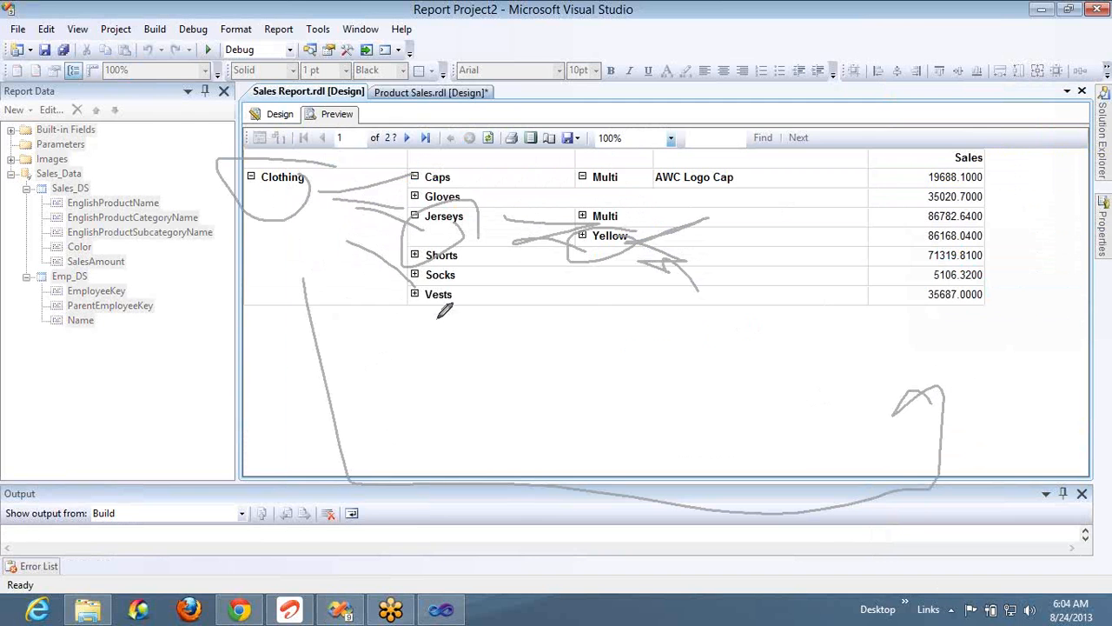
mouse_move(436, 318)
mouse_down()
mouse_move(960, 460)
mouse_move(962, 378)
mouse_move(1004, 383)
mouse_up()
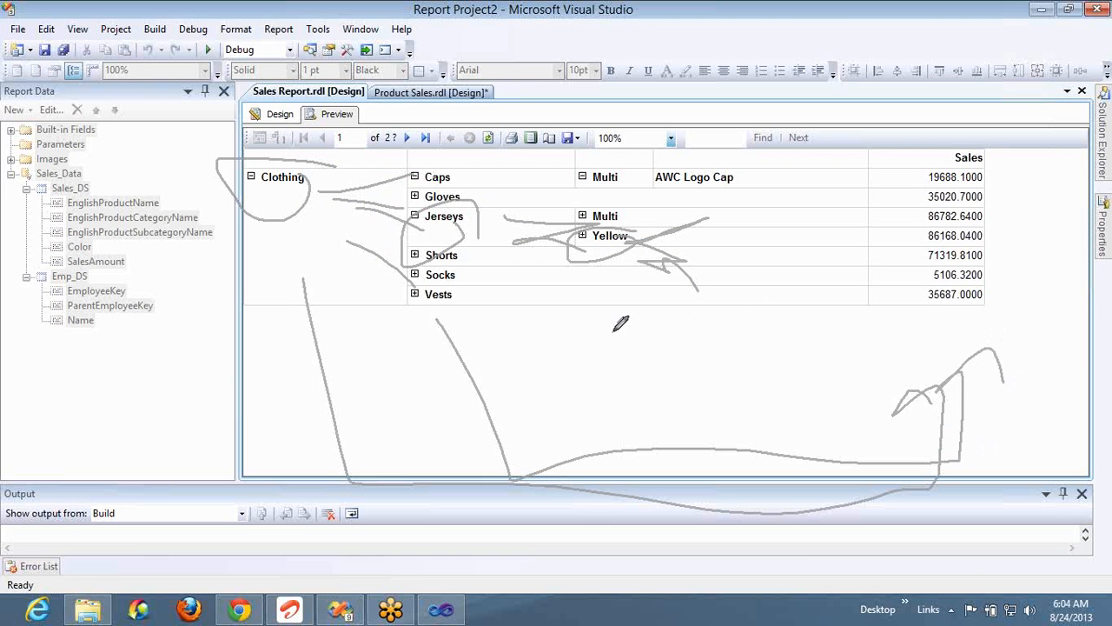
drag(596, 328, 702, 423)
mouse_move(1025, 407)
mouse_down()
mouse_move(1001, 337)
mouse_move(956, 370)
mouse_up()
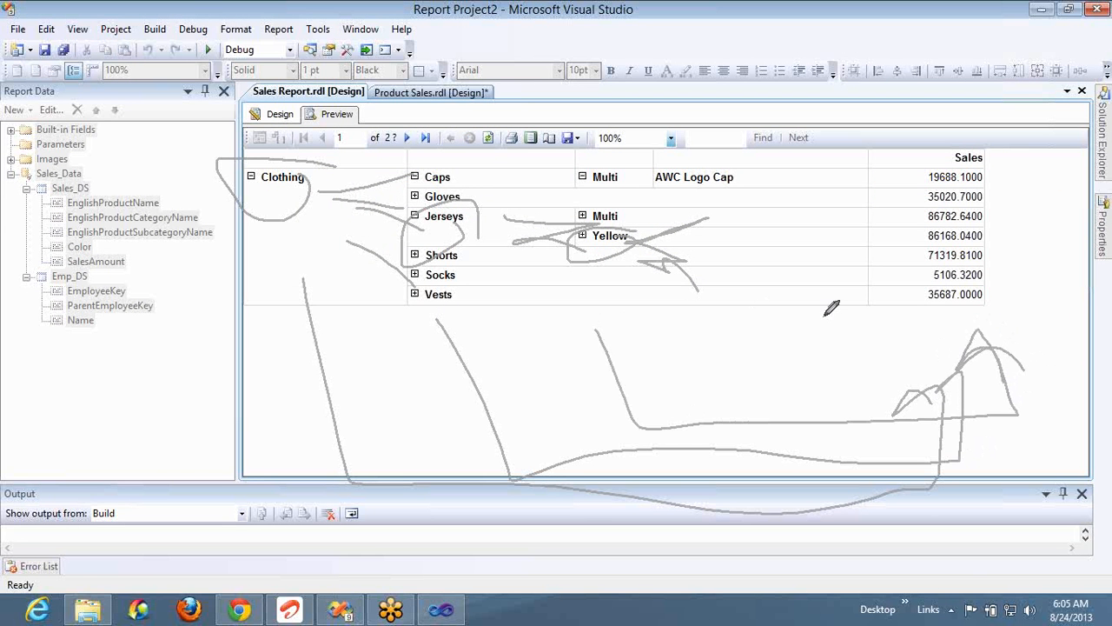
mouse_move(709, 328)
mouse_down()
mouse_move(737, 408)
mouse_move(967, 339)
mouse_move(1079, 343)
mouse_up()
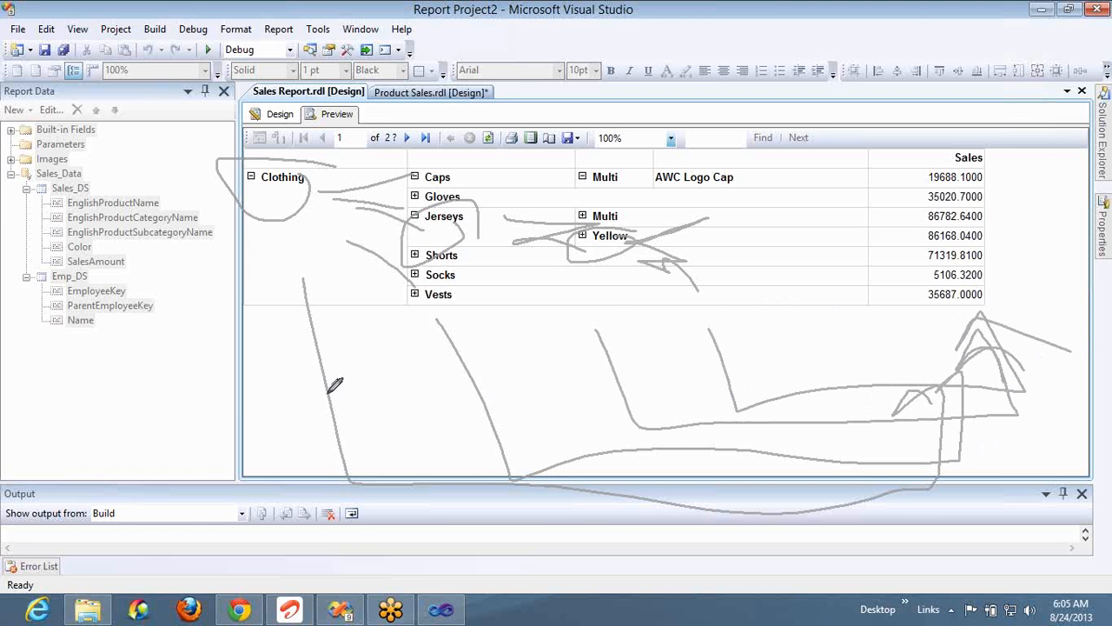
Step: Refresh the Sales Report preview
right_click(365, 314)
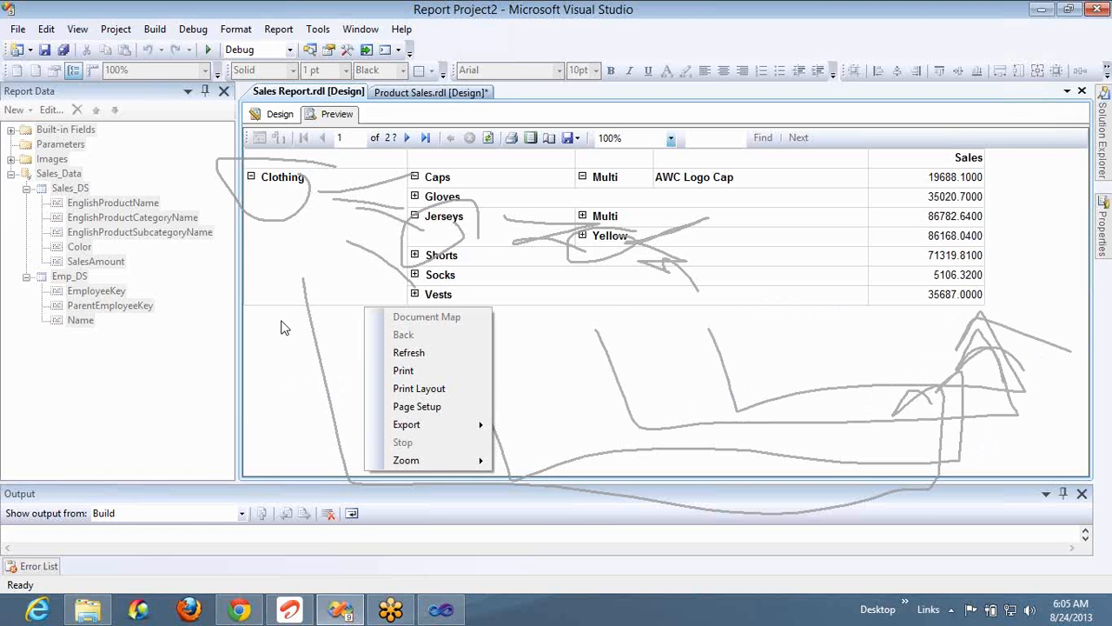
drag(311, 320, 361, 285)
click(414, 351)
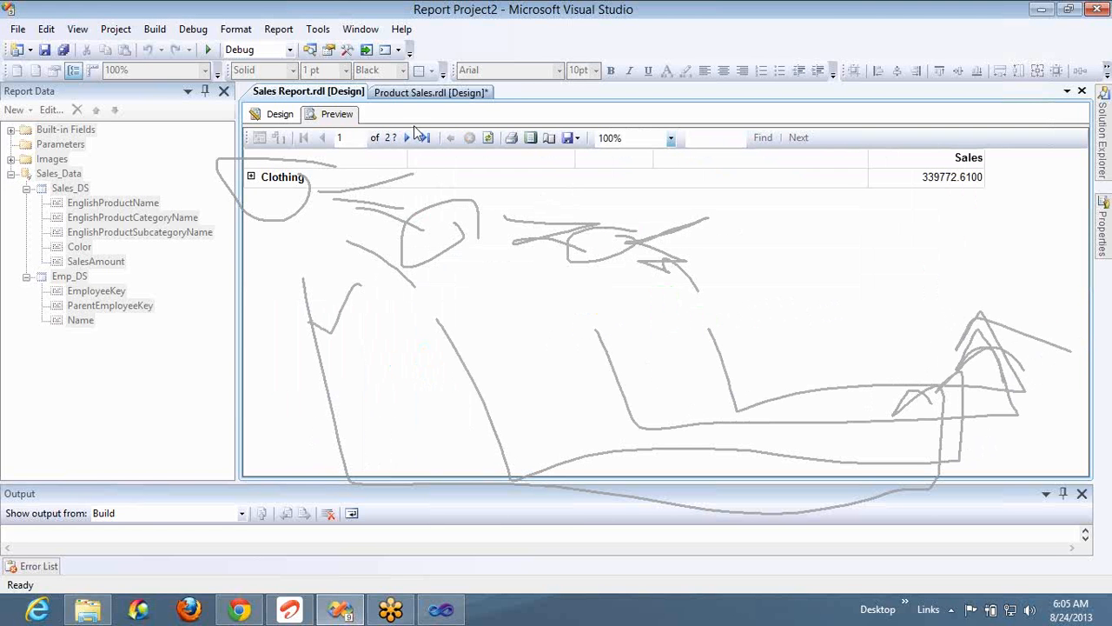
right_click(985, 315)
click(981, 308)
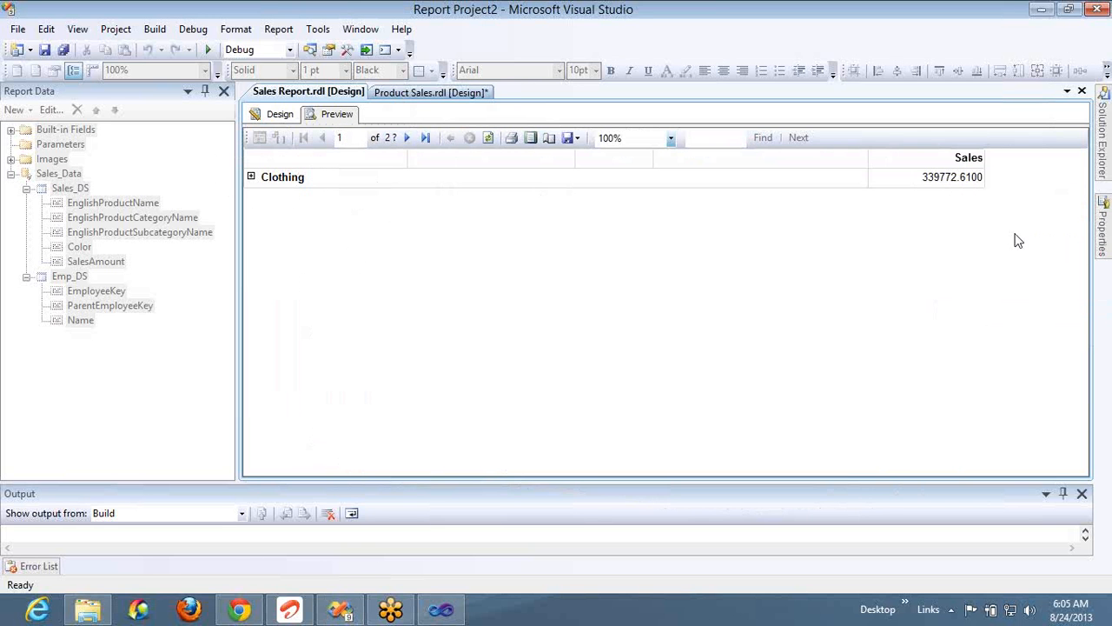
Step: Close the Sales Report and Product Sales reports, saving the changes to Product Sales.rdl
click(1081, 91)
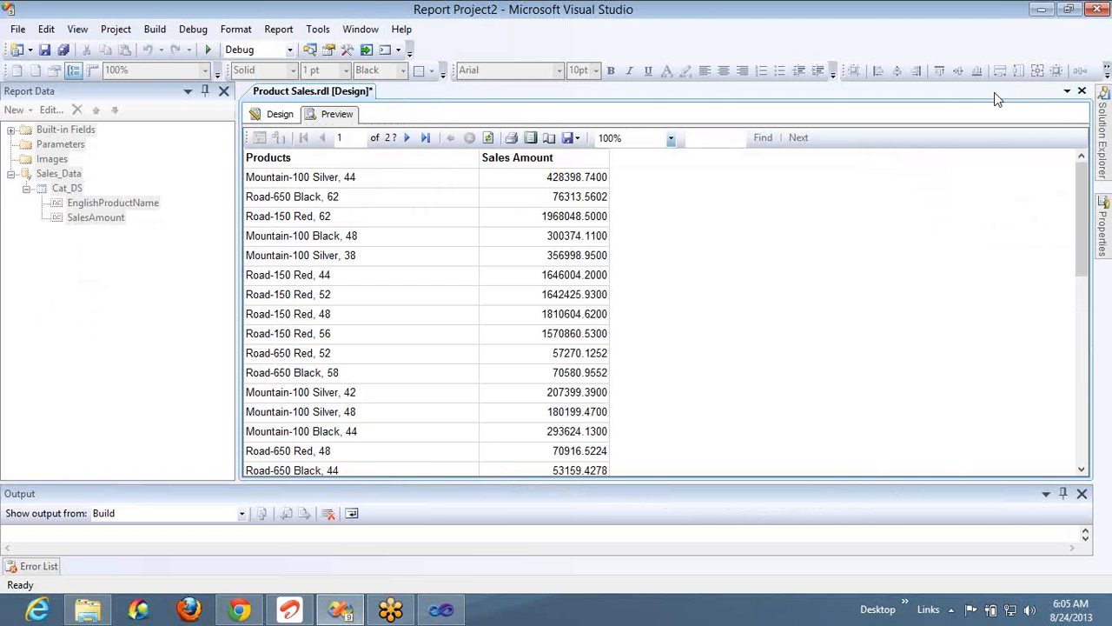
click(1082, 91)
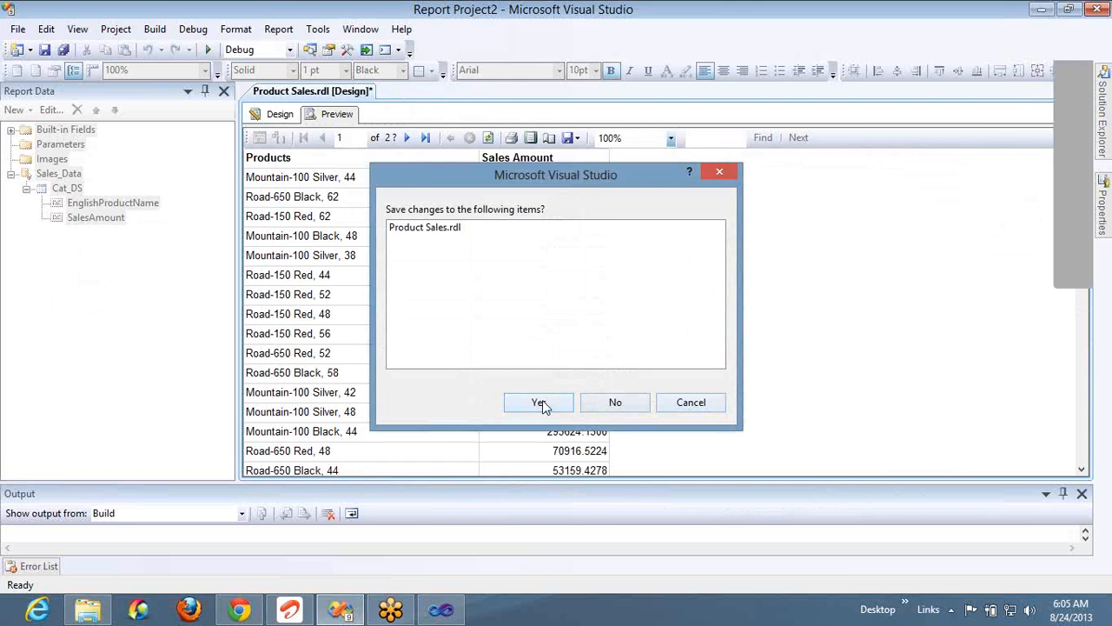
click(539, 403)
Step: Open the Category Sales report and give its EnglishProductCategoryName text box a Go to report action targeting Sub Category Sales
click(314, 55)
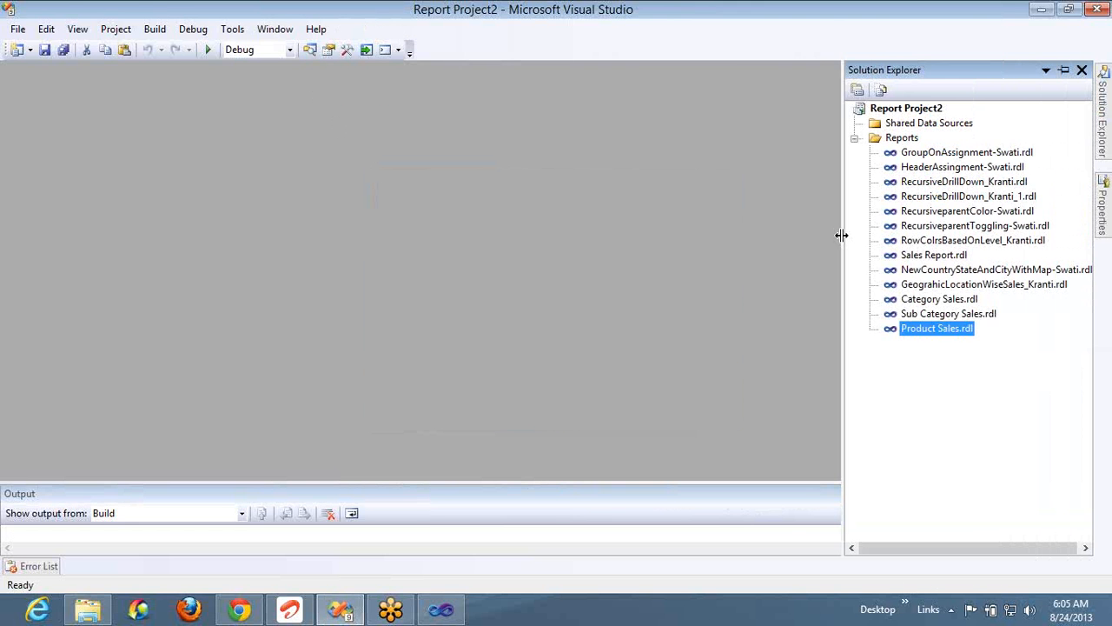
double_click(916, 299)
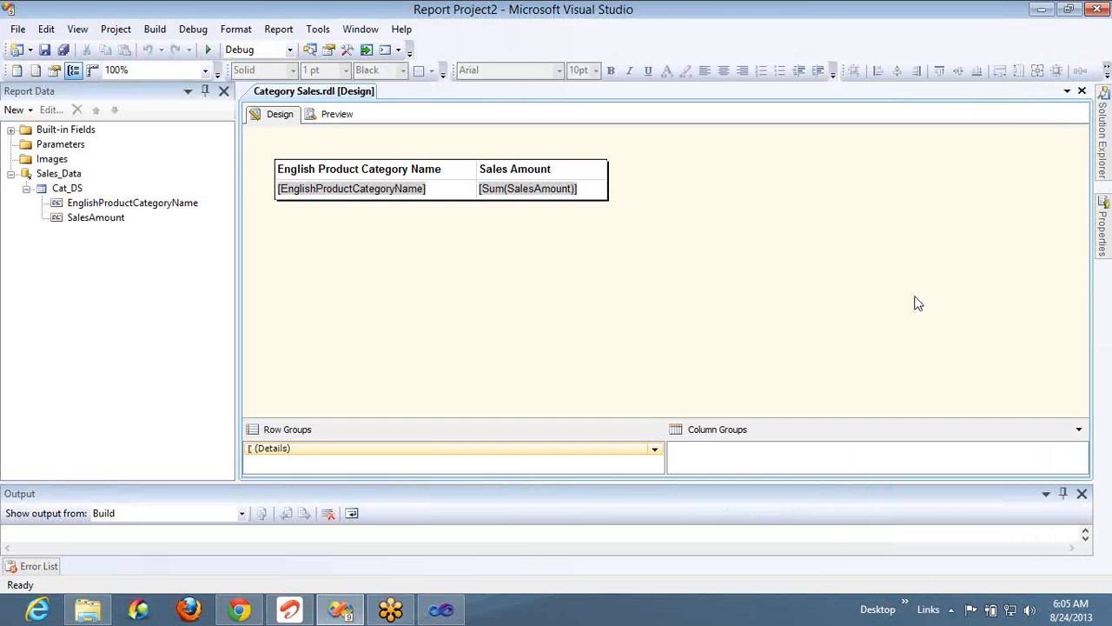
click(438, 192)
right_click(439, 192)
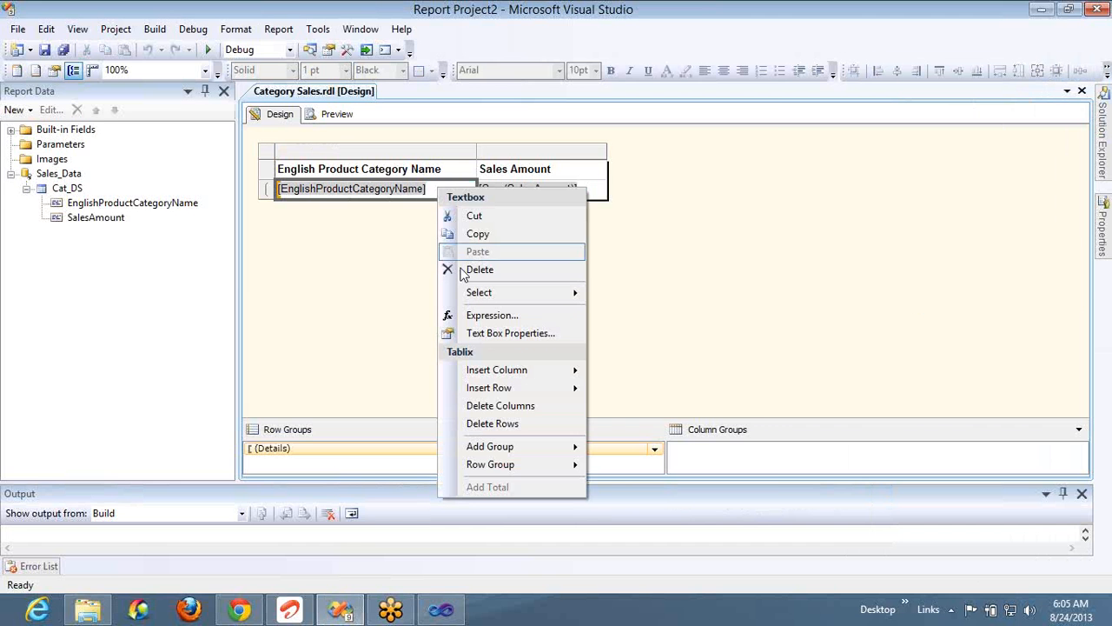
click(487, 336)
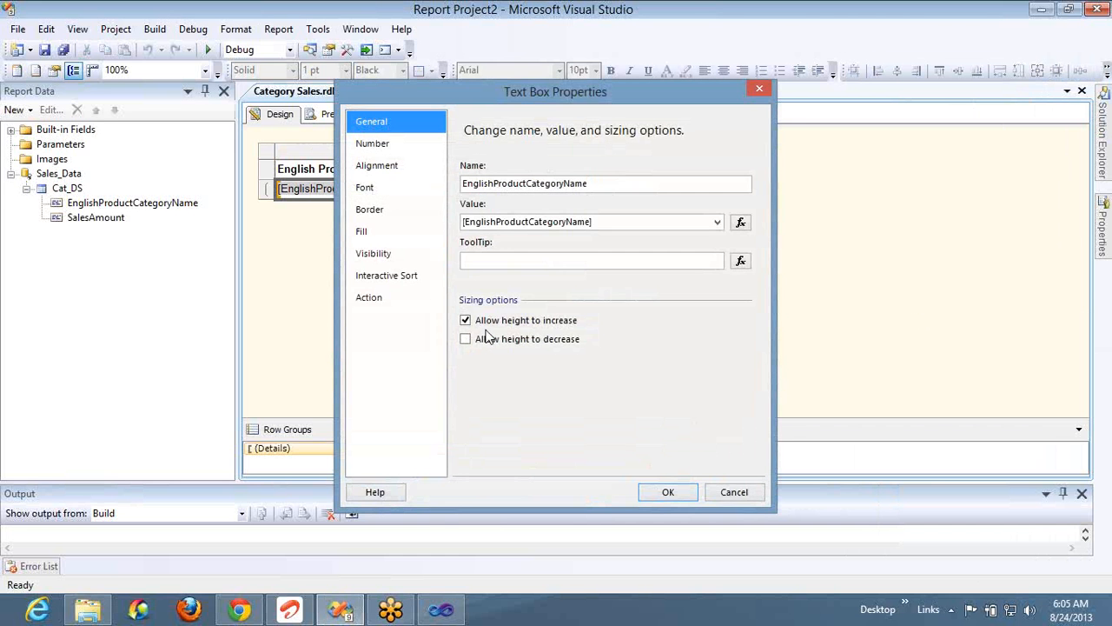
click(385, 296)
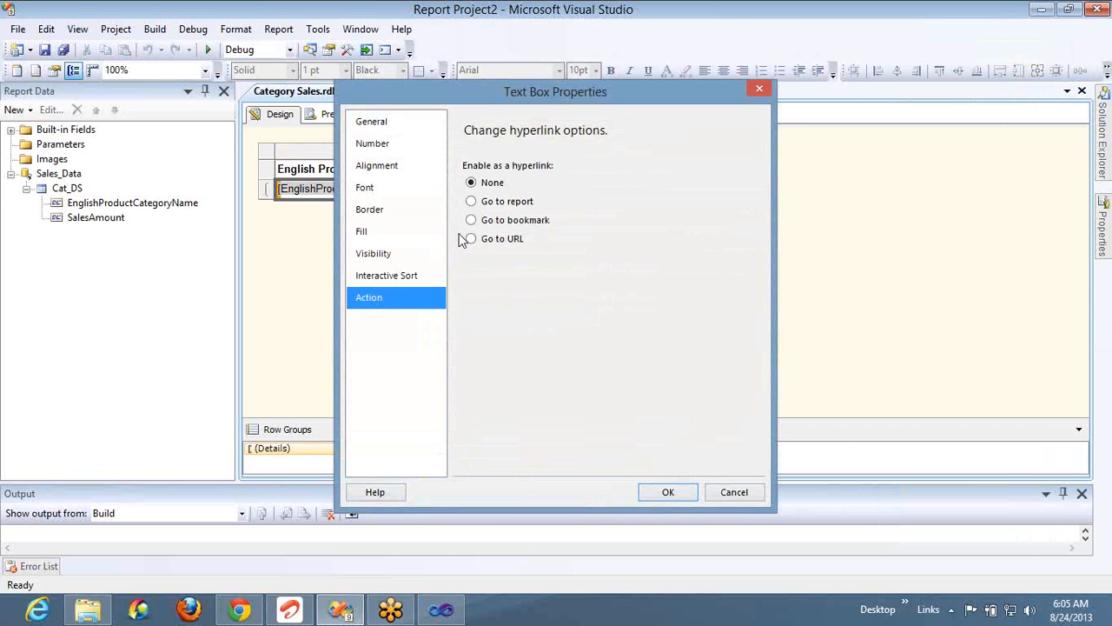
click(507, 201)
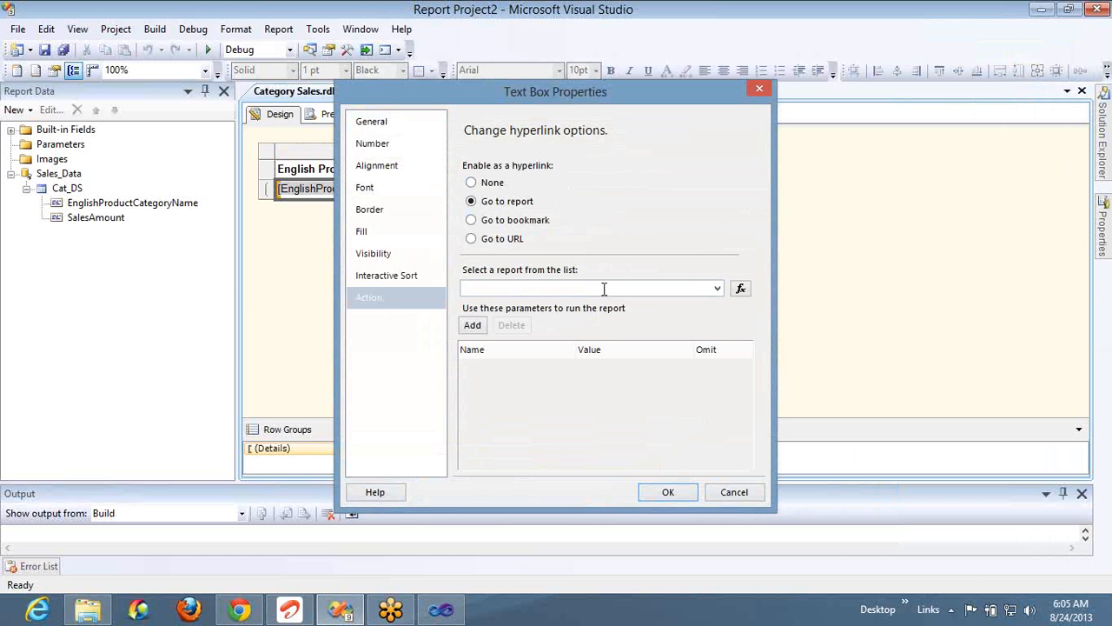
click(718, 288)
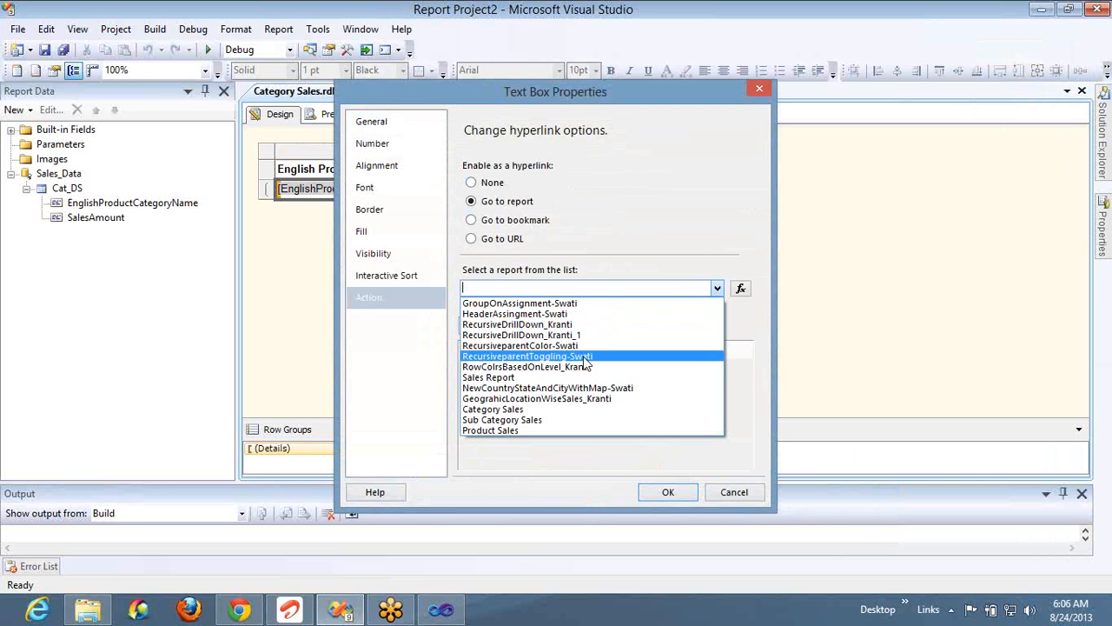
click(515, 421)
click(681, 493)
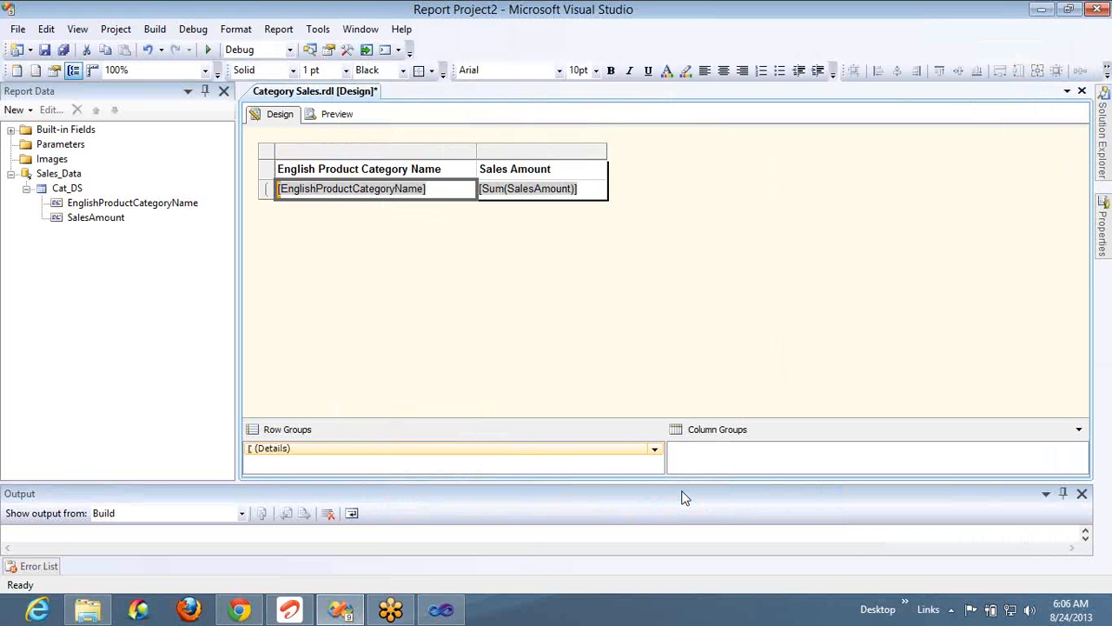
Step: Open the Sub Category Sales report and give its EnglishProductSubCategoryName text box a Go to report action targeting Product Sales
click(312, 50)
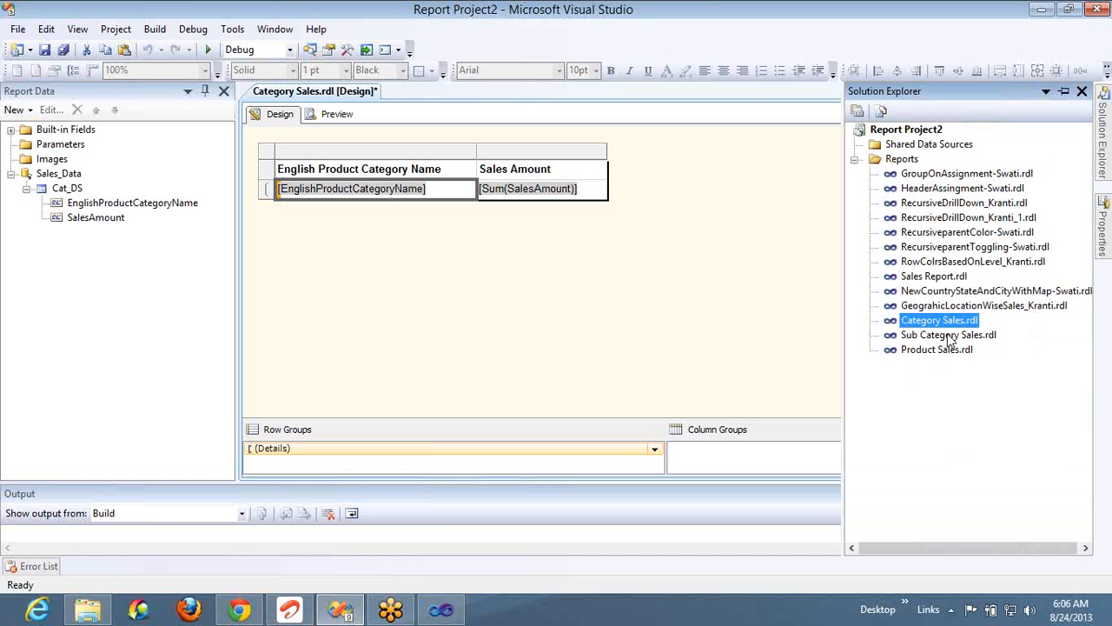
double_click(949, 336)
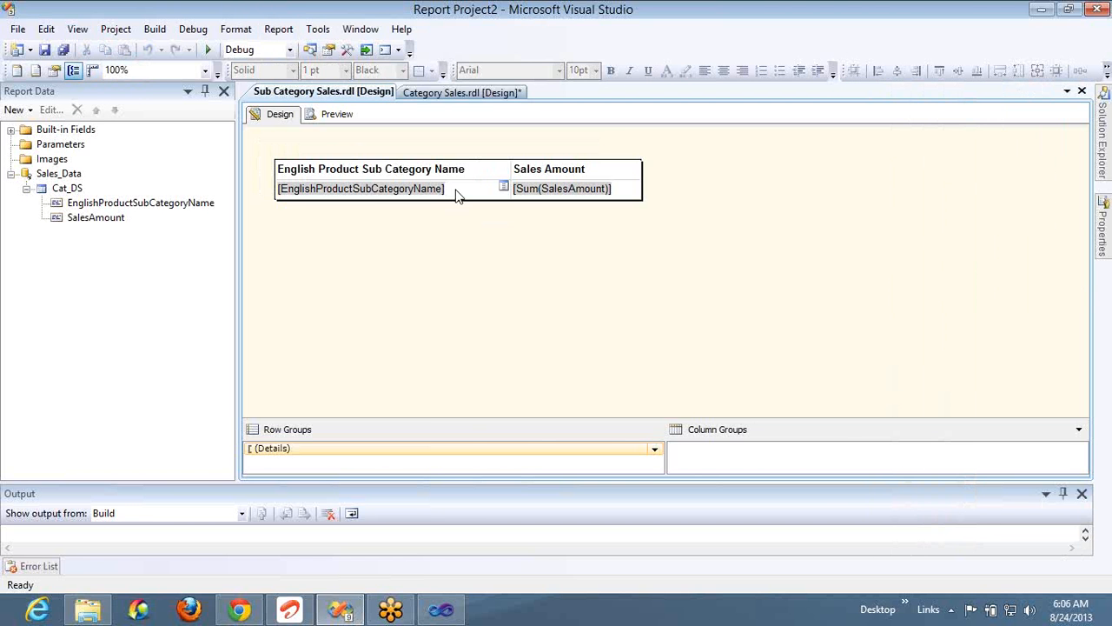
right_click(458, 194)
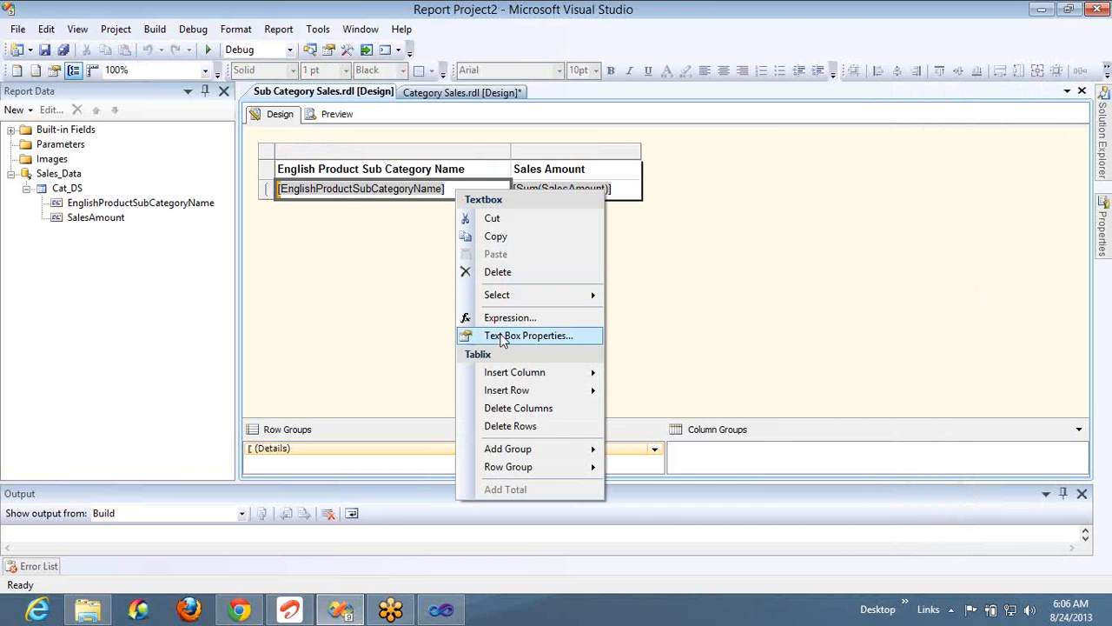
click(502, 336)
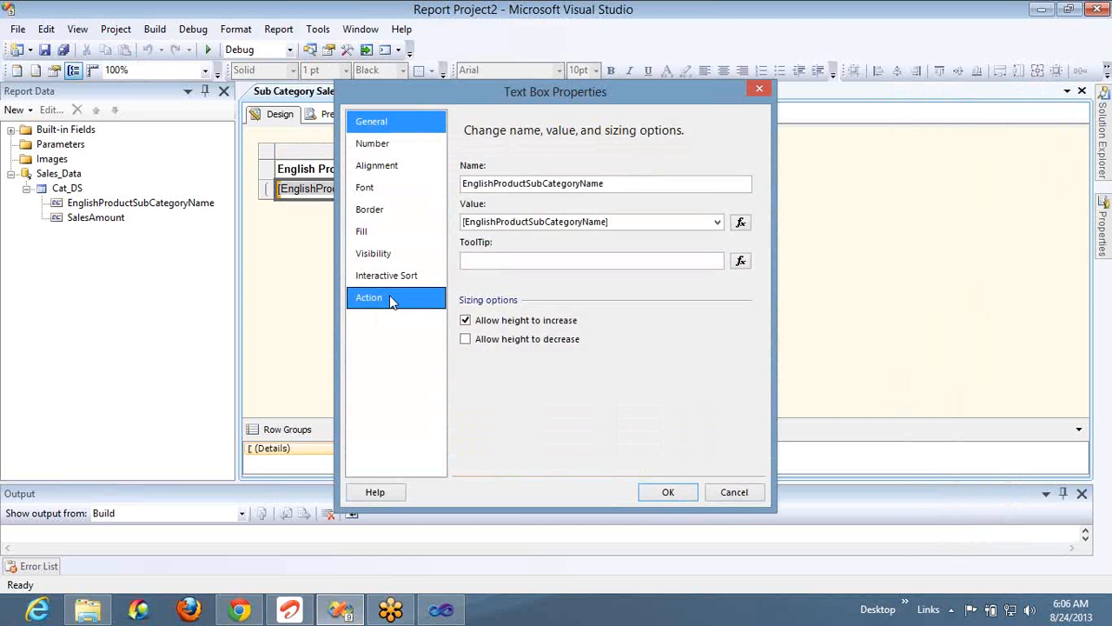
click(389, 296)
click(487, 203)
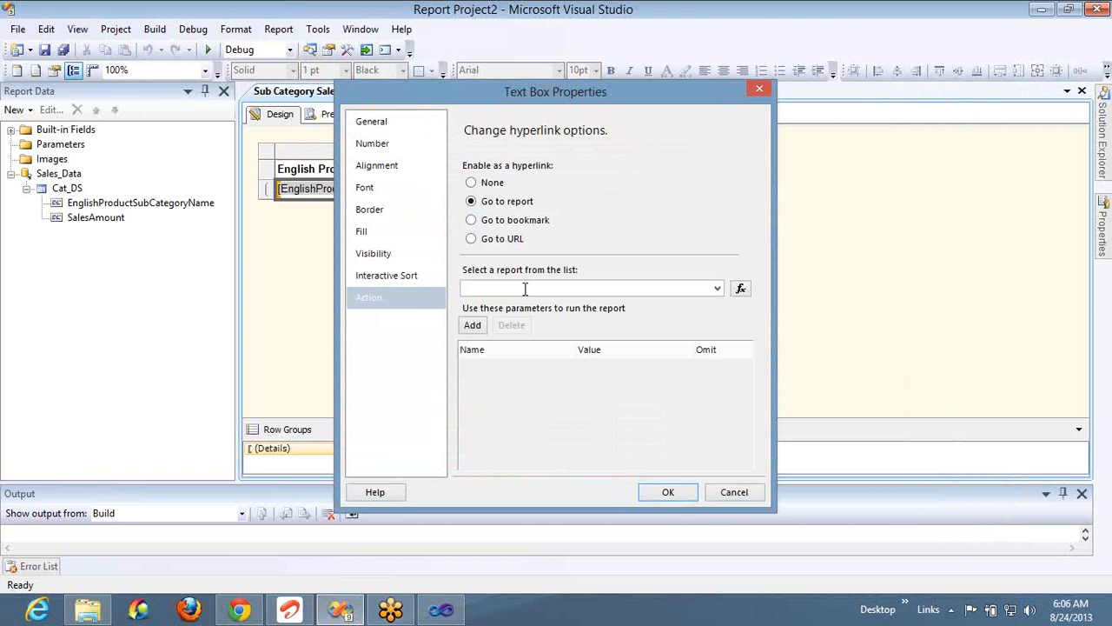
click(717, 288)
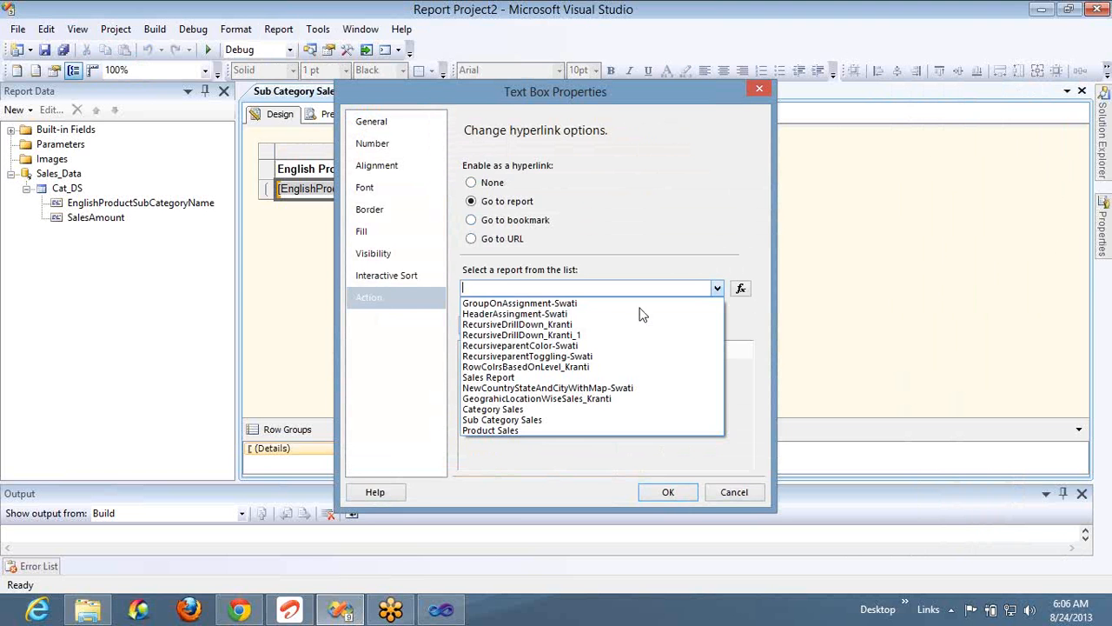
click(542, 430)
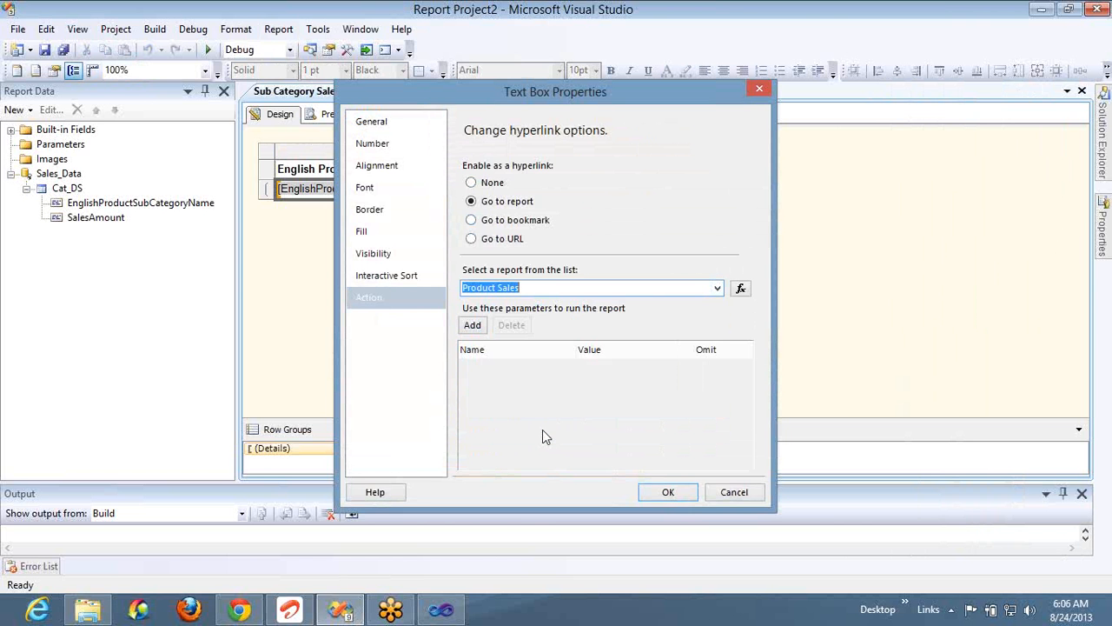
click(668, 493)
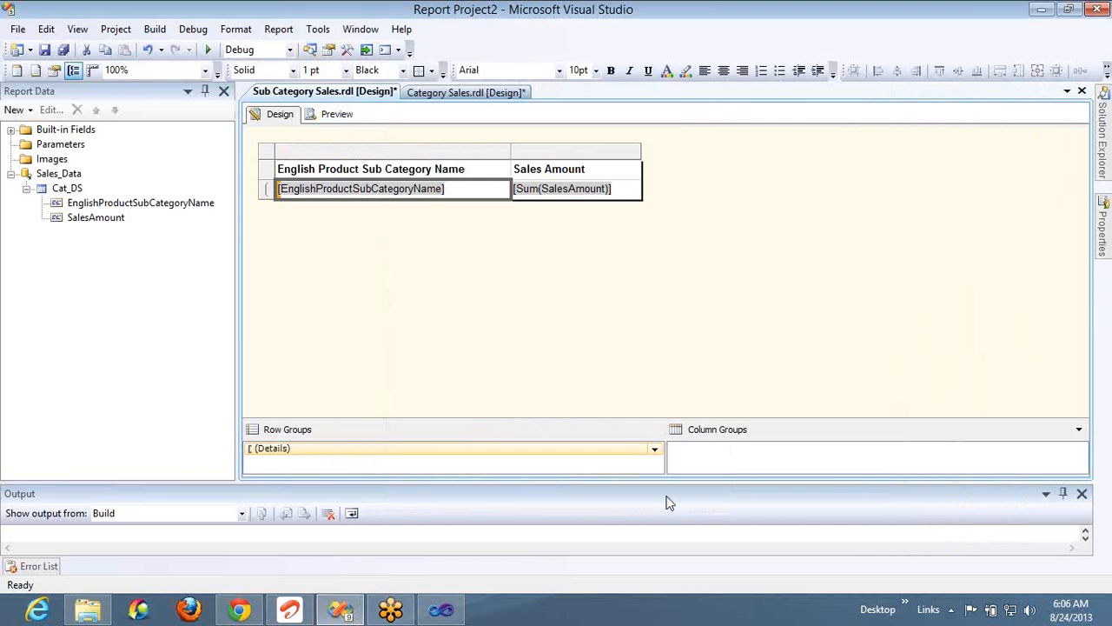
Step: Close the Sub Category Sales and Category Sales reports, saving the changes to both
click(1082, 90)
click(562, 401)
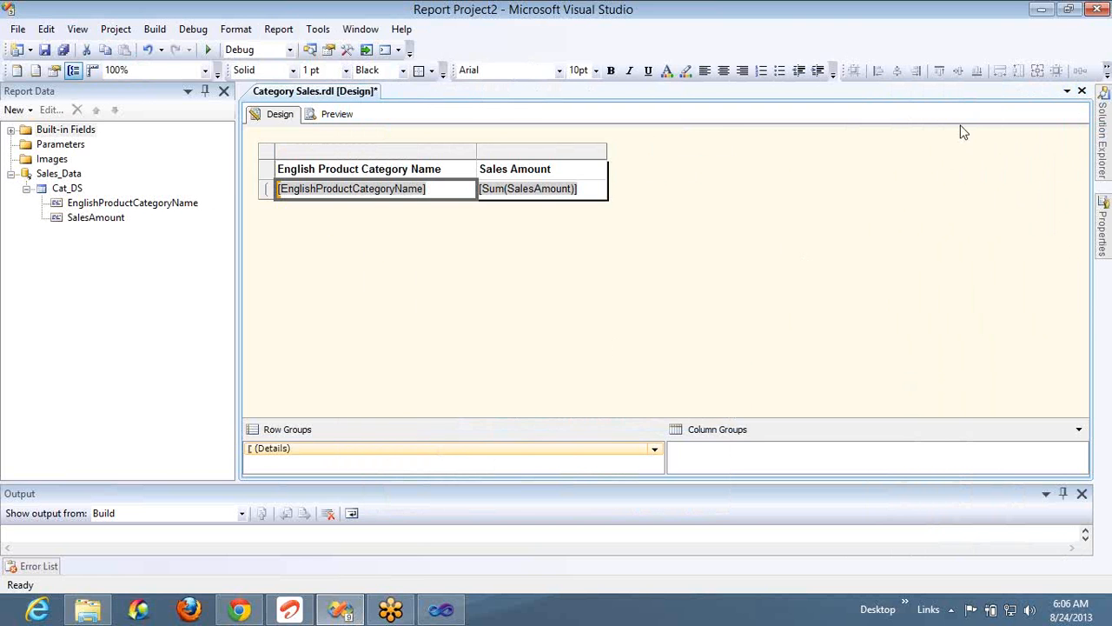
click(1082, 90)
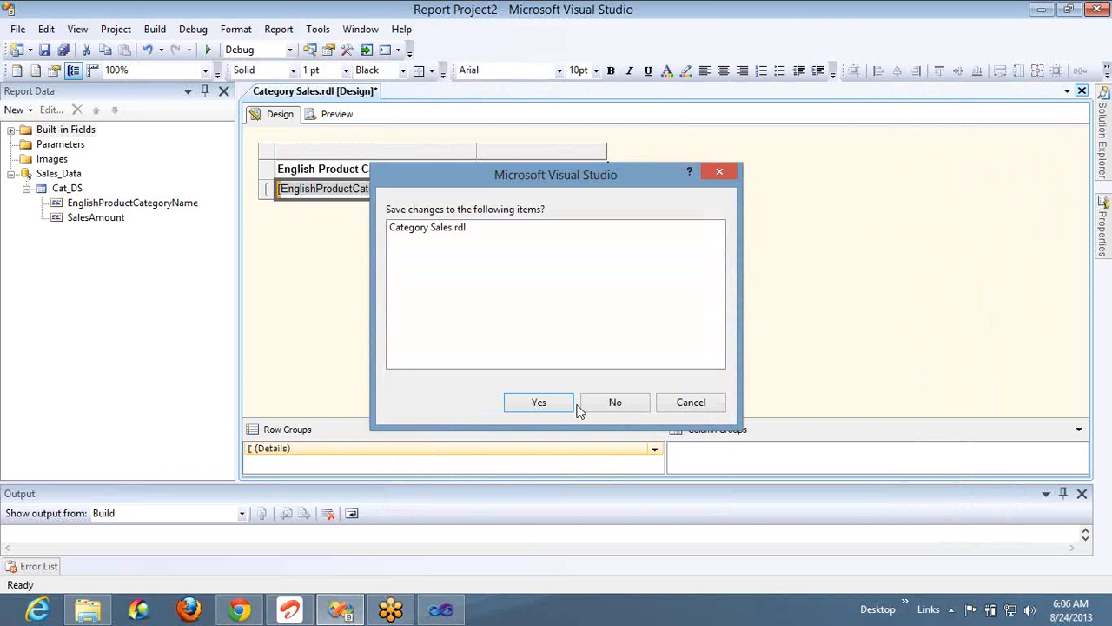
click(538, 402)
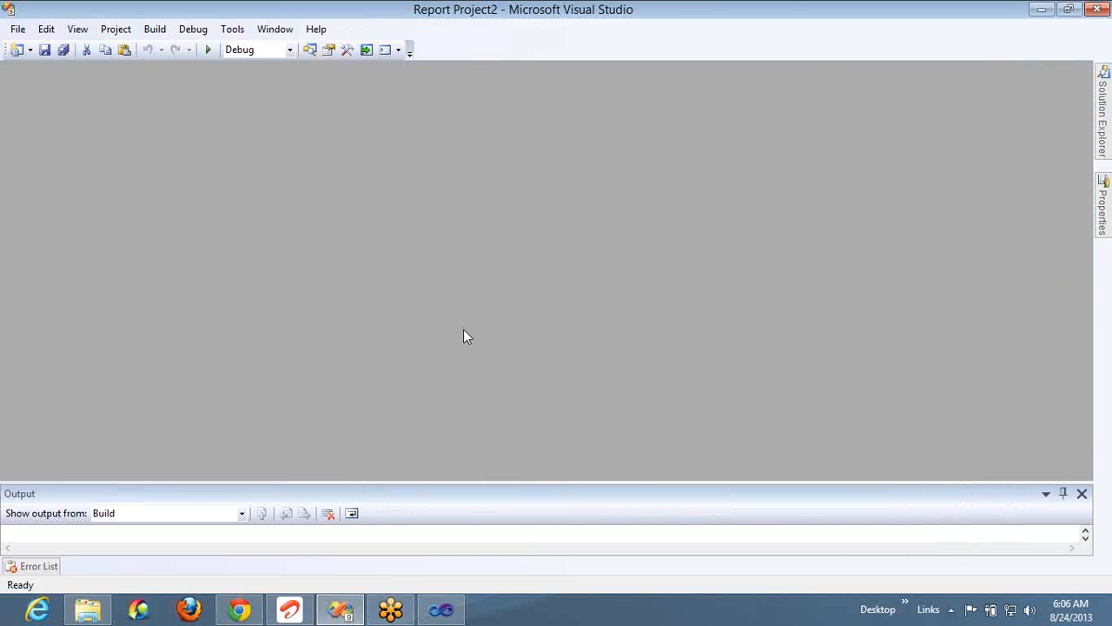
Step: Preview the Category Sales report, drill through Accessories and Helmets to the product report, and return to the parent category report
click(309, 49)
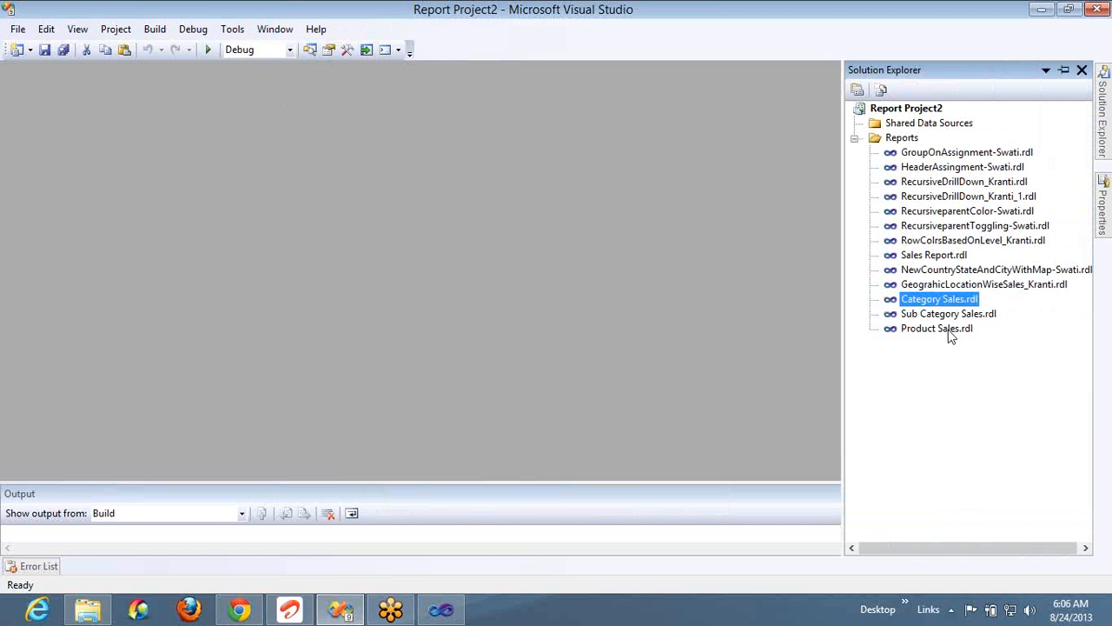
double_click(938, 298)
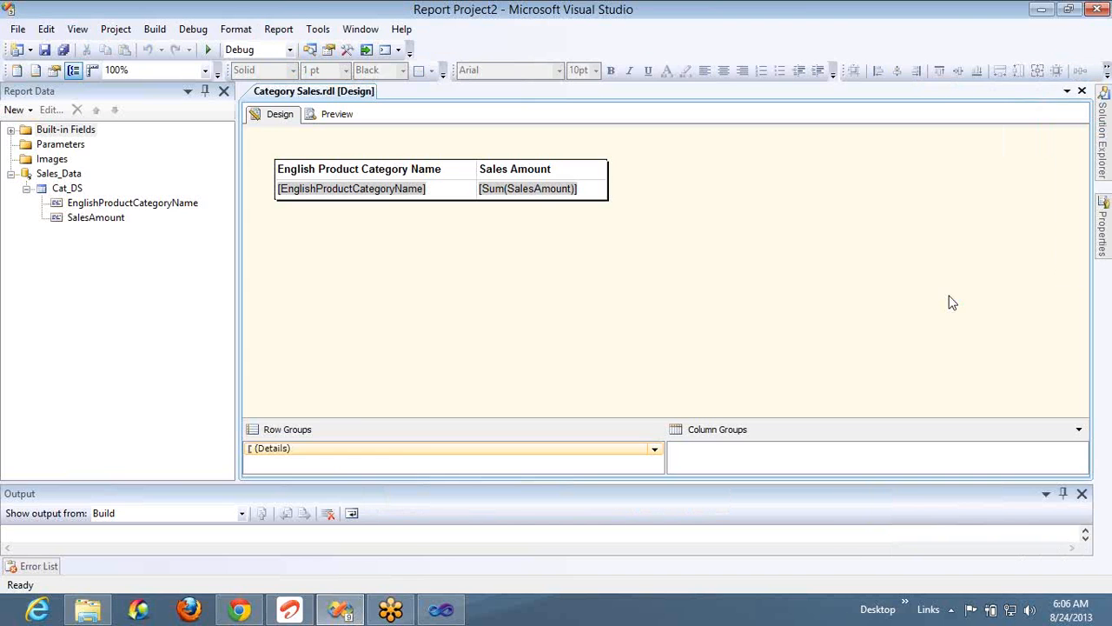
key(super+c)
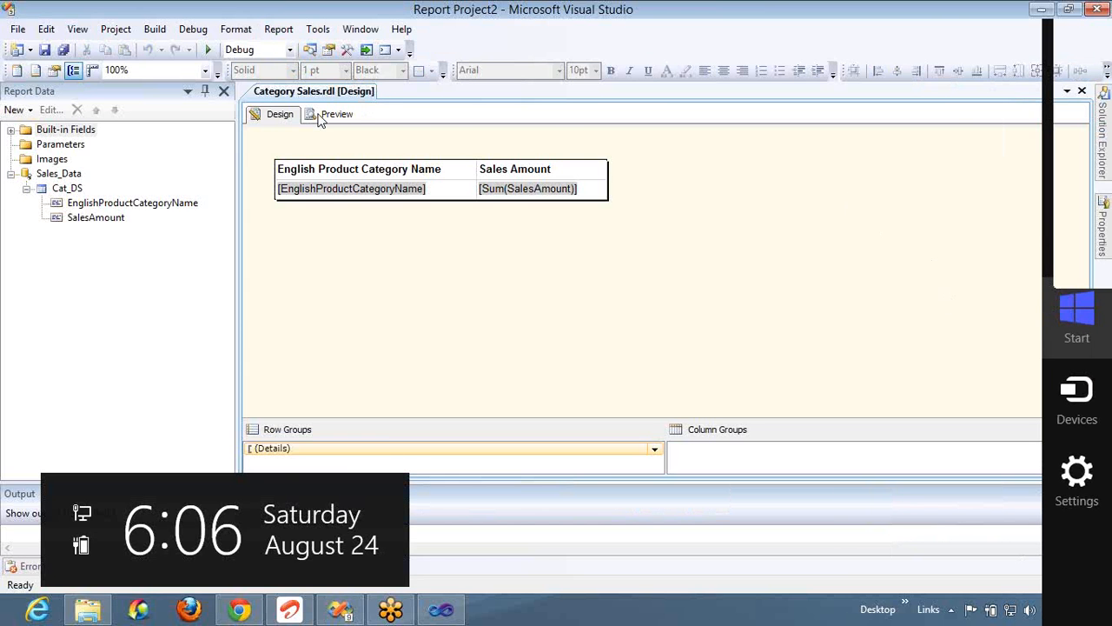
click(330, 117)
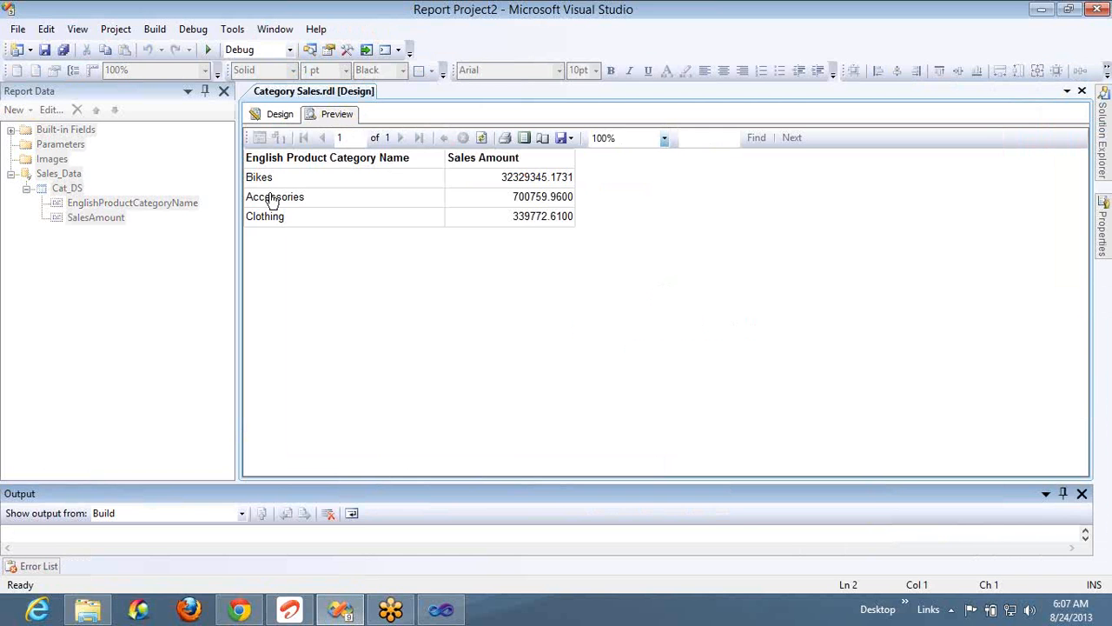
click(273, 200)
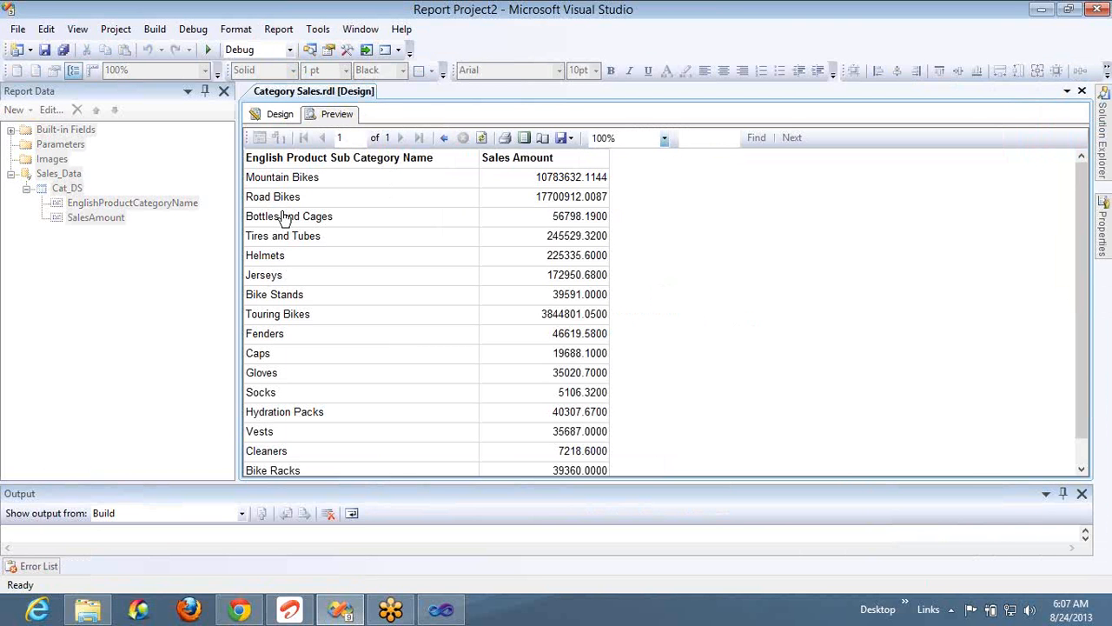
click(271, 258)
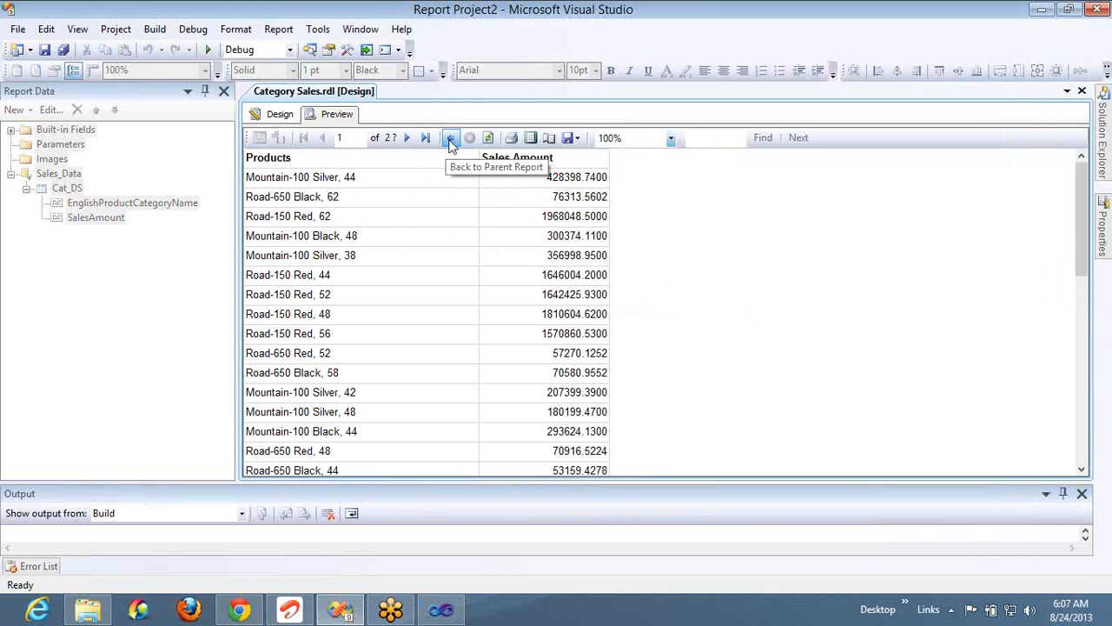
click(449, 139)
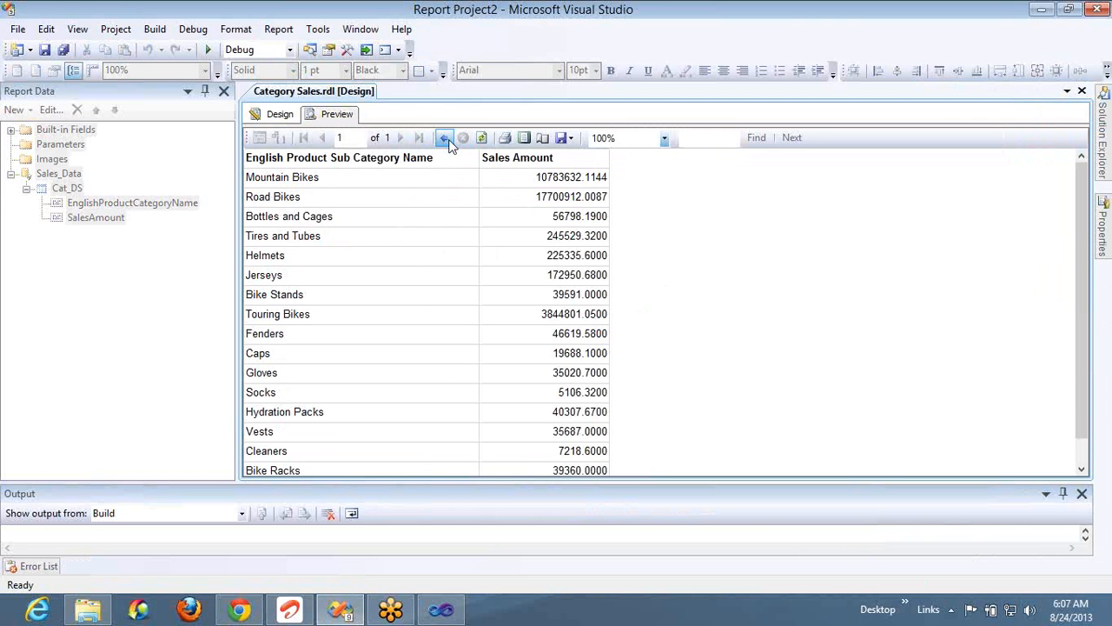
click(446, 140)
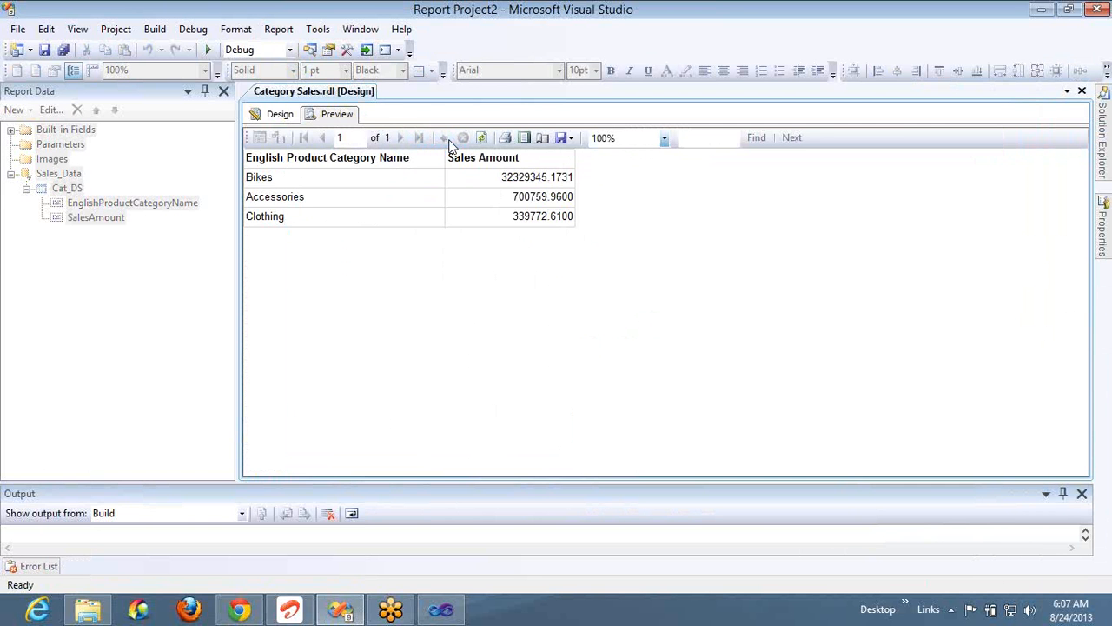
mouse_move(1110, 2)
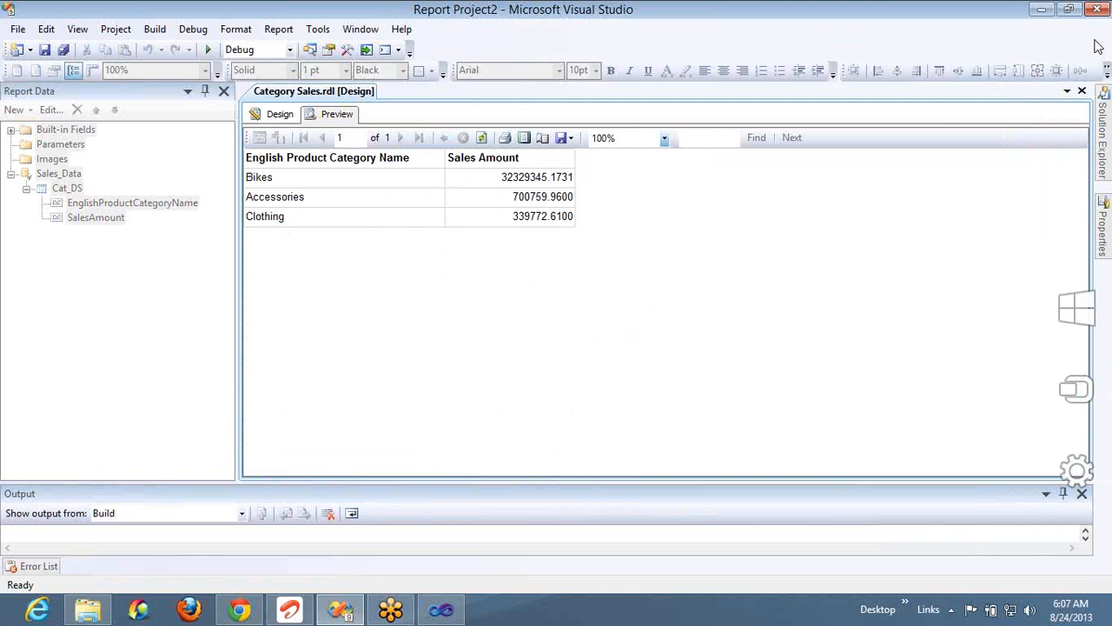
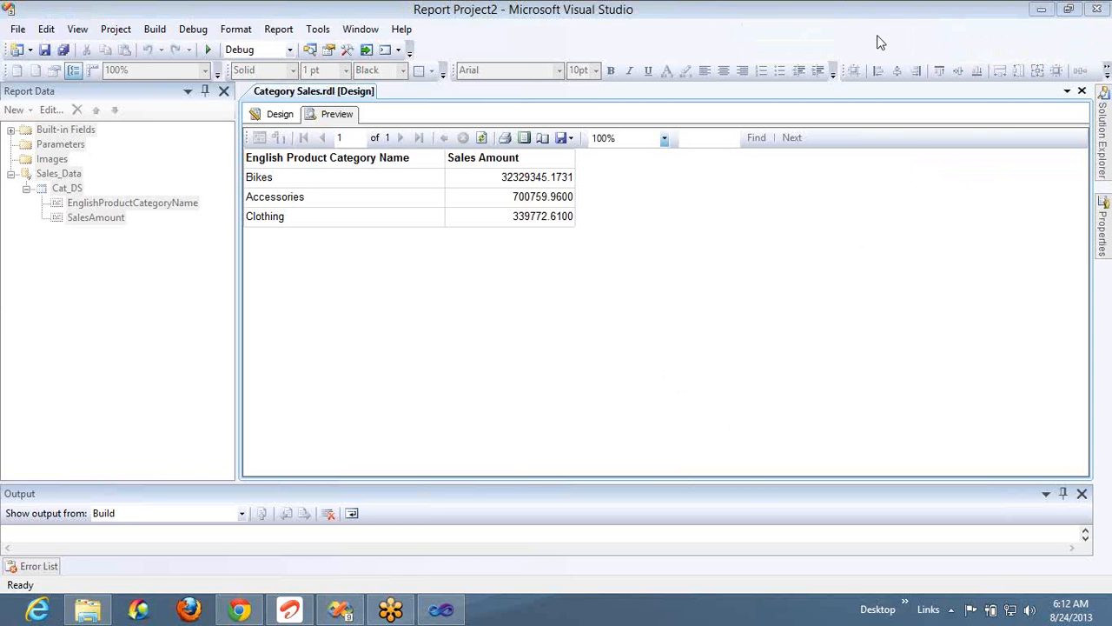
Step: Open and preview the Sales Report, expanding Clothing, its Jerseys subcategory, and the Yellow and Multi colors
click(310, 49)
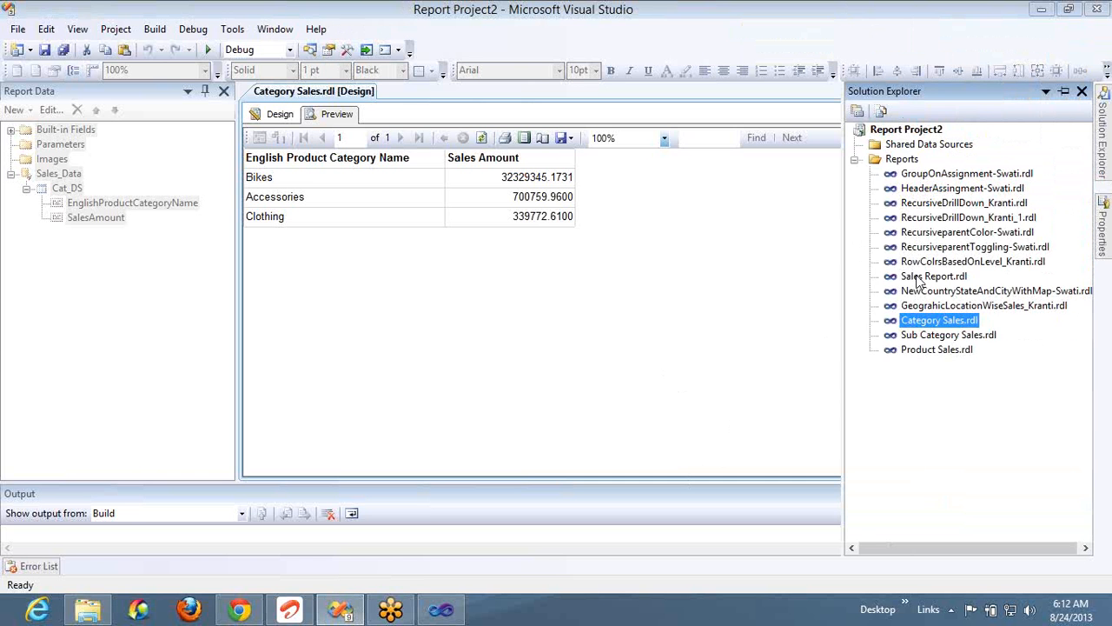
double_click(921, 276)
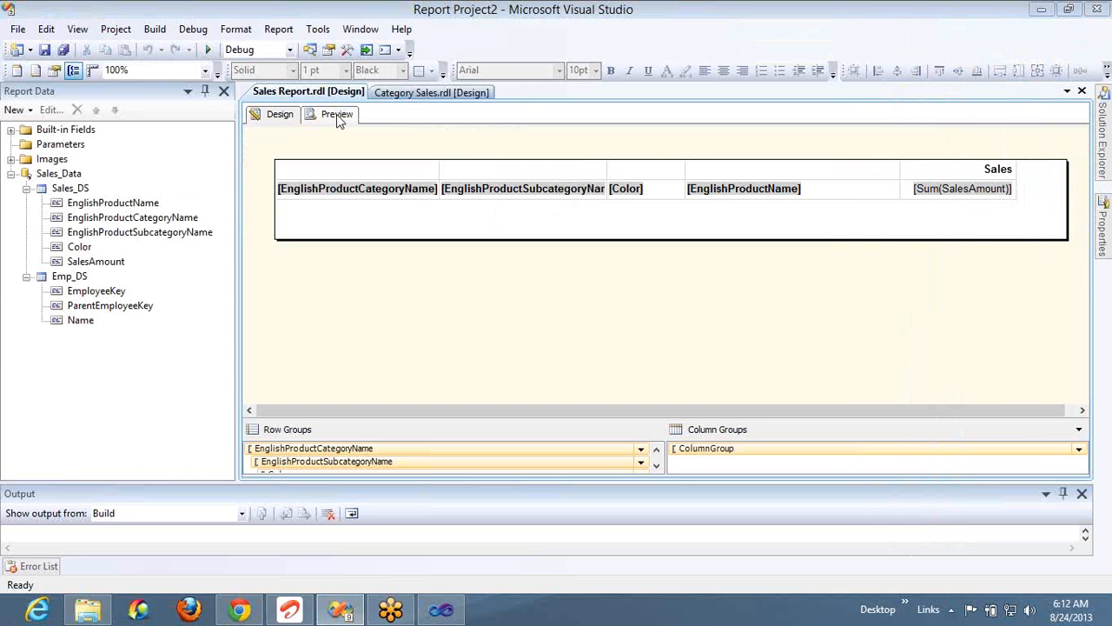
click(337, 115)
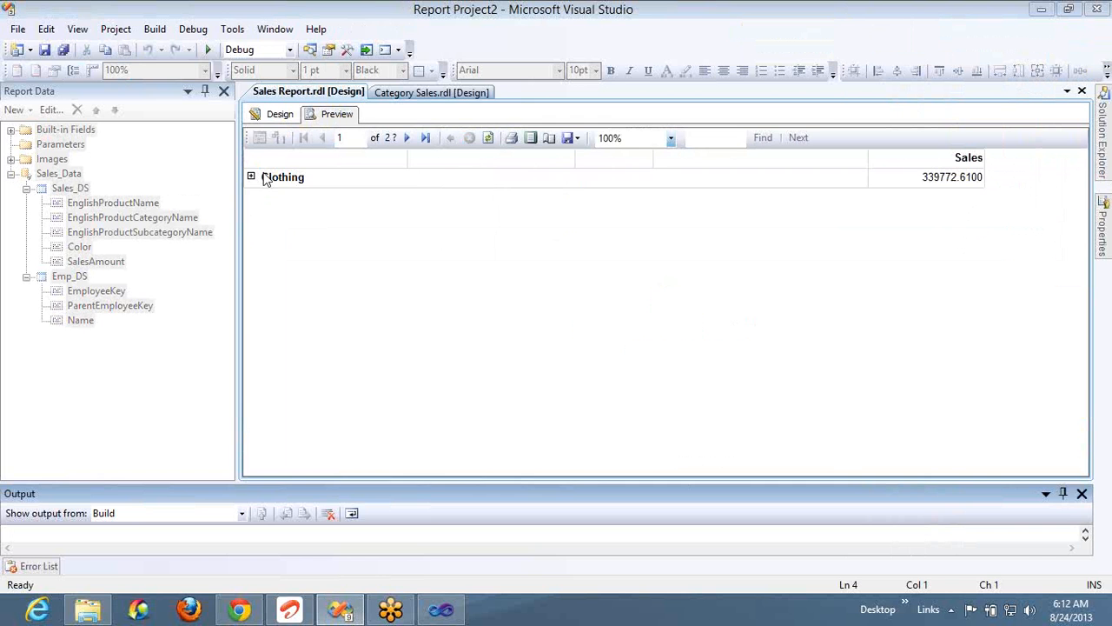
click(251, 177)
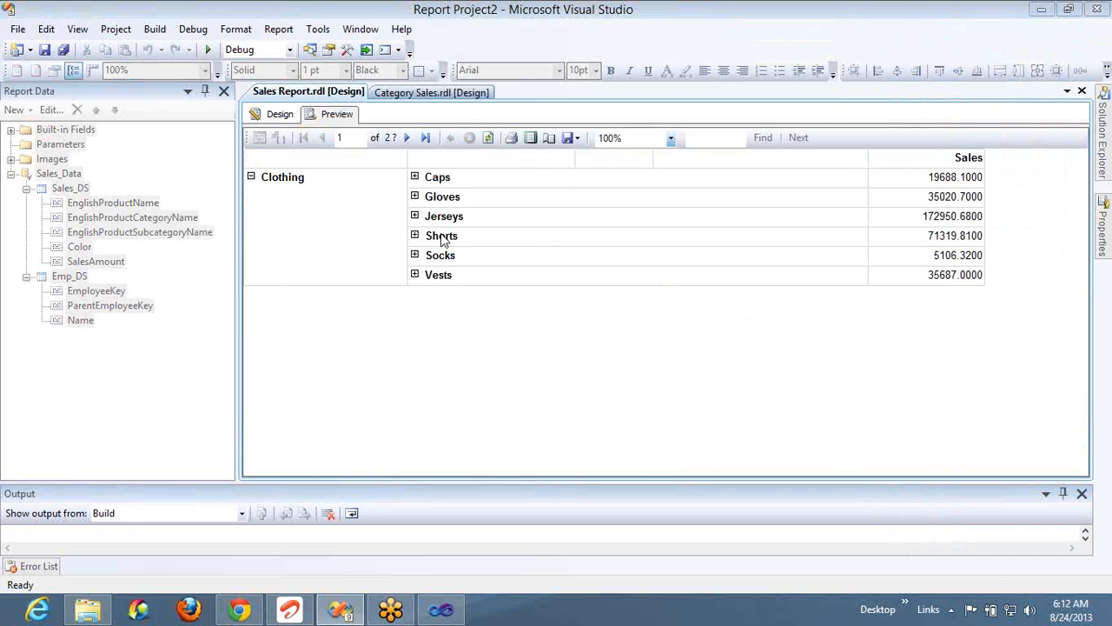
click(414, 236)
click(414, 235)
click(414, 216)
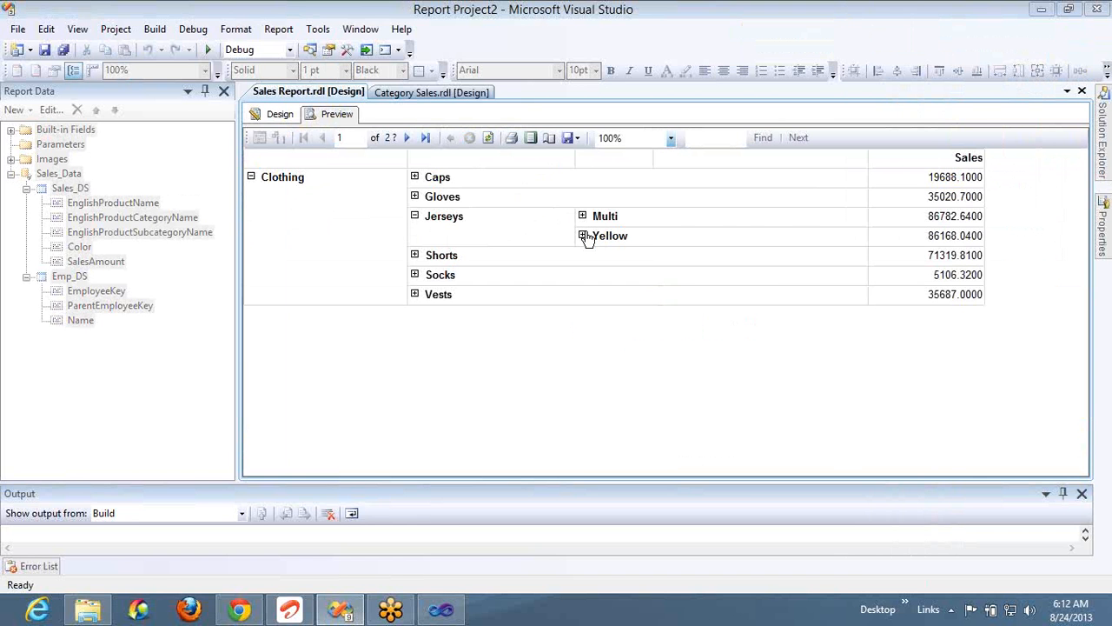
click(583, 236)
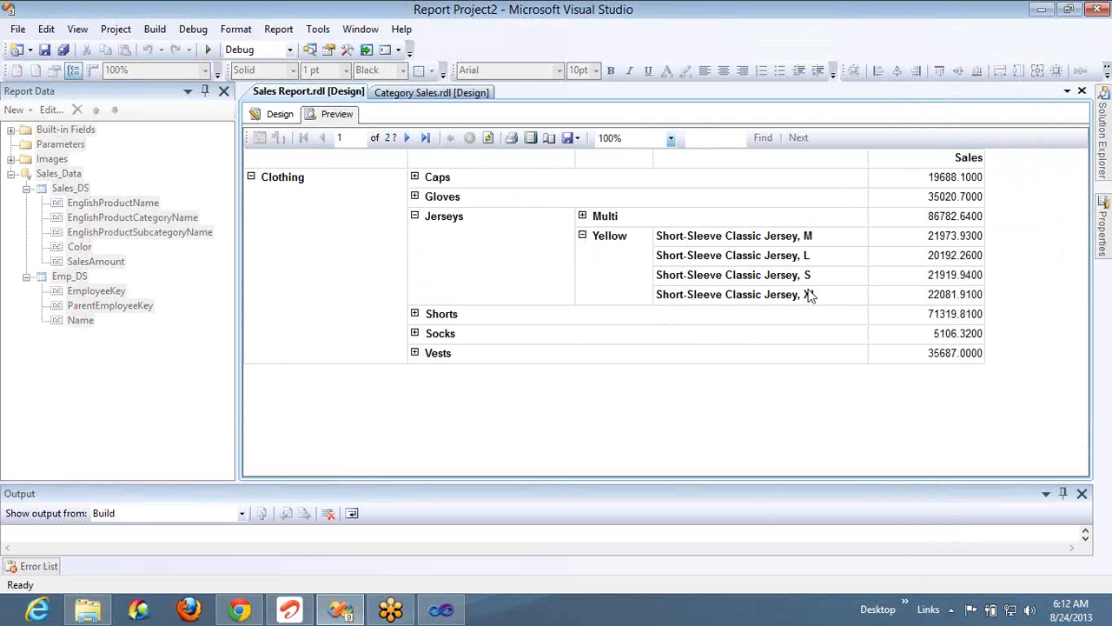
click(582, 216)
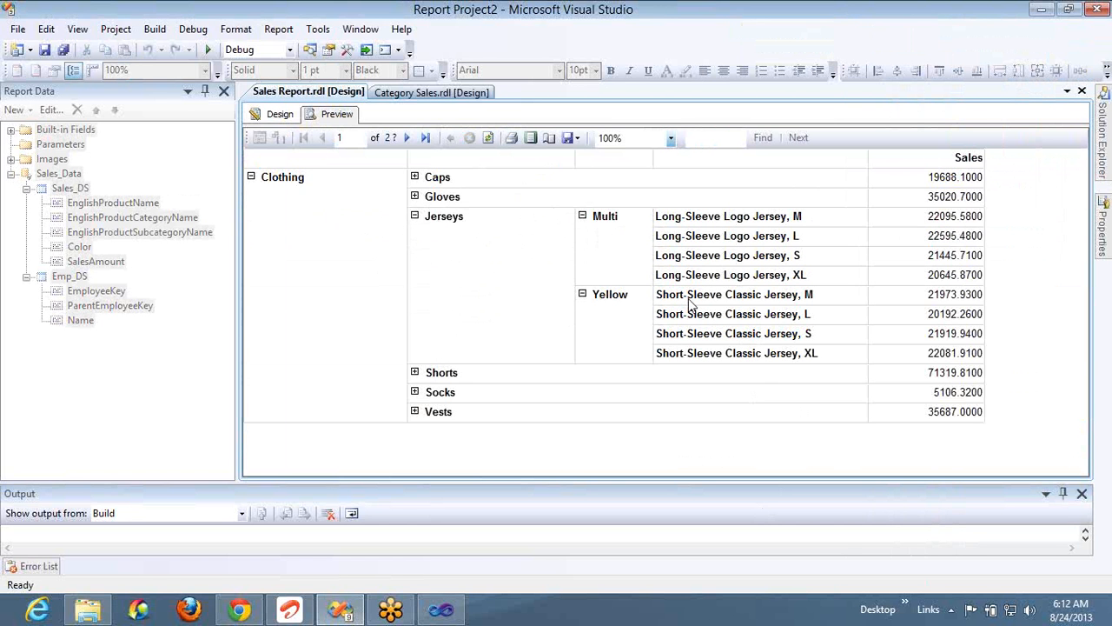
Step: In the Category Sales preview, drill through Bikes, Accessories, Clothing and Bikes again, returning to the parent report after each
click(439, 93)
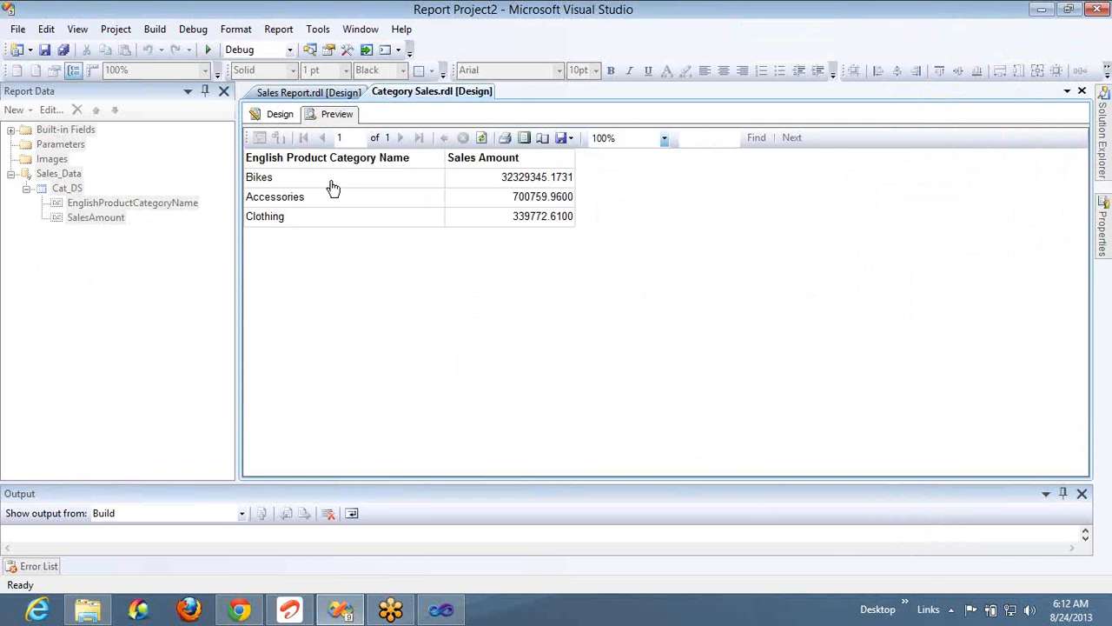
click(269, 178)
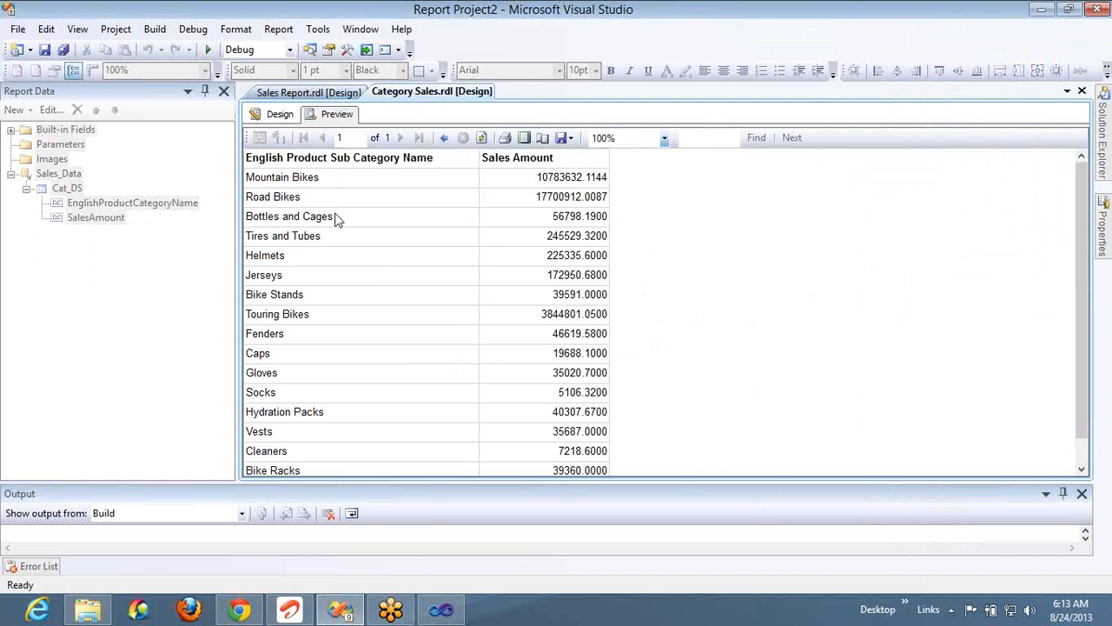
click(444, 138)
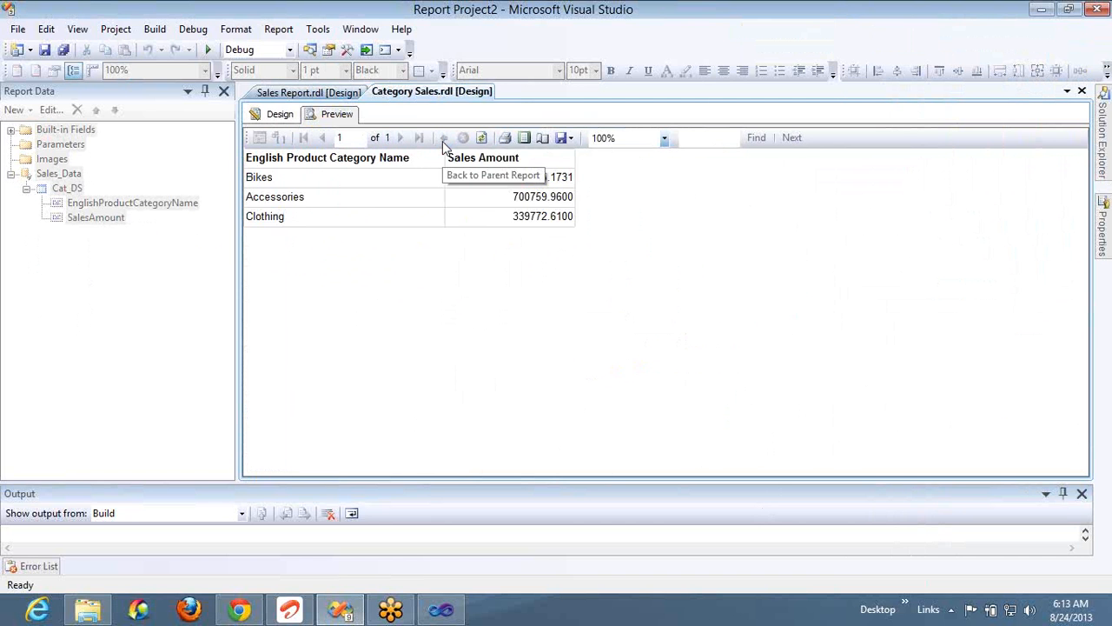
click(298, 196)
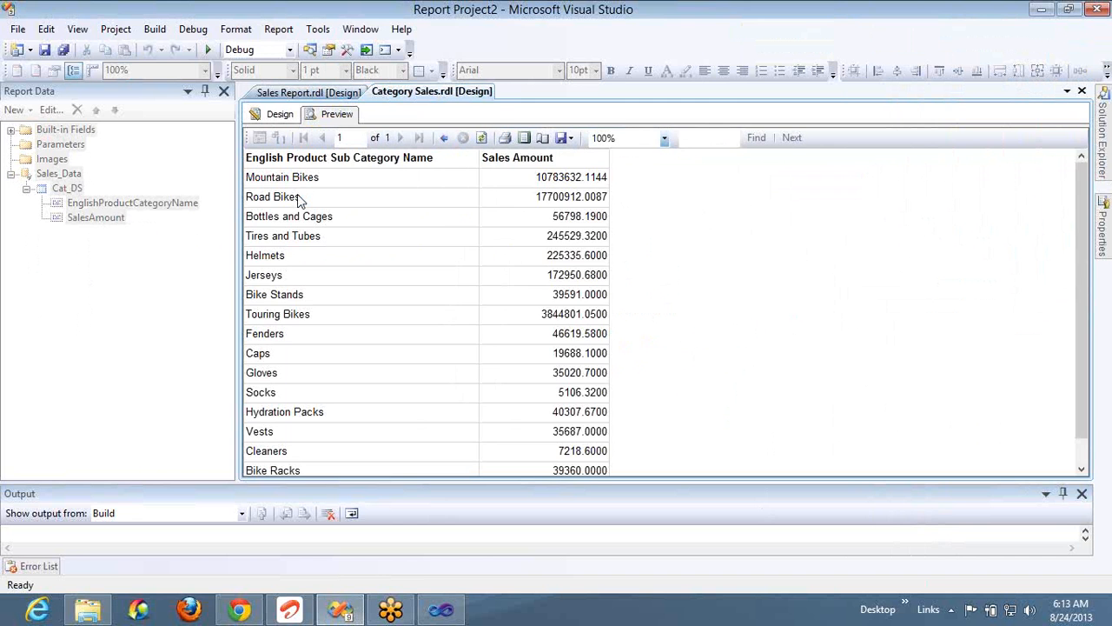
click(445, 139)
click(261, 217)
click(445, 139)
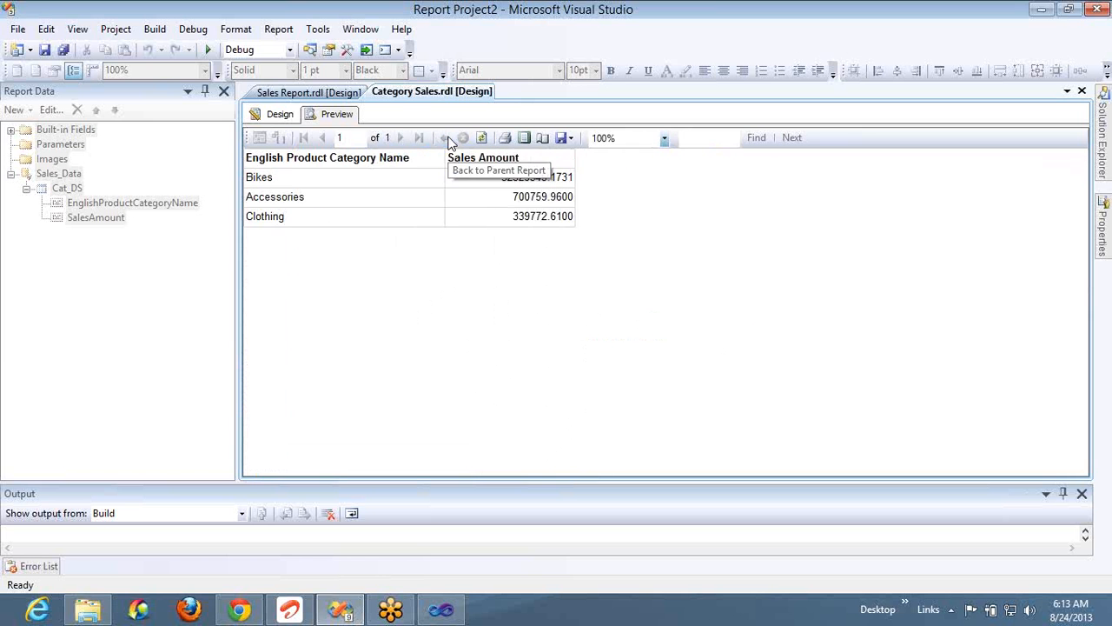
click(267, 179)
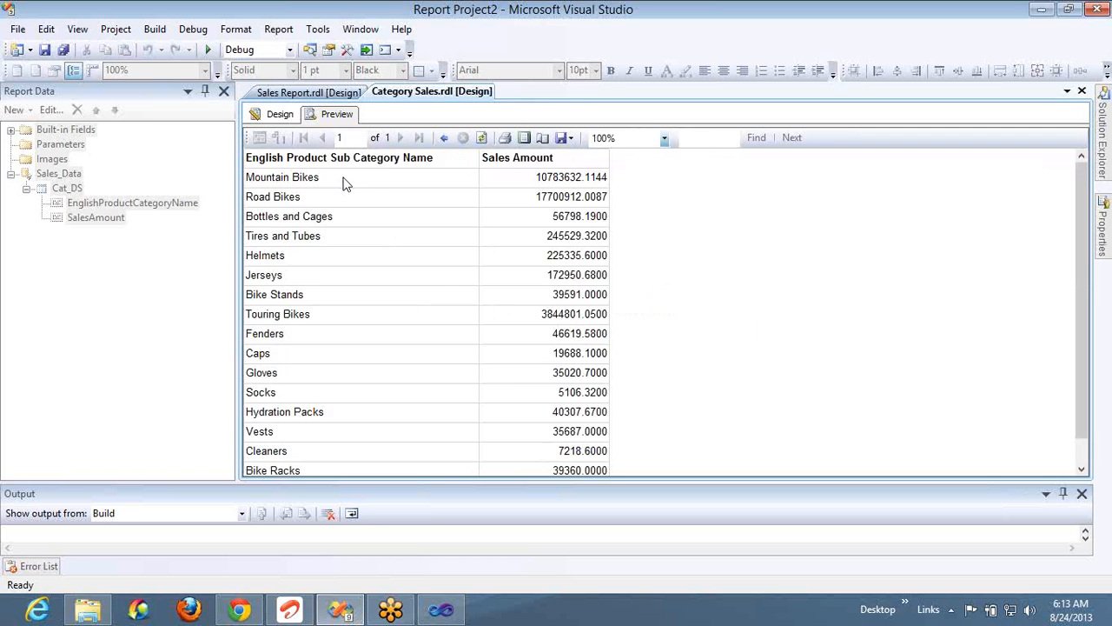
click(444, 138)
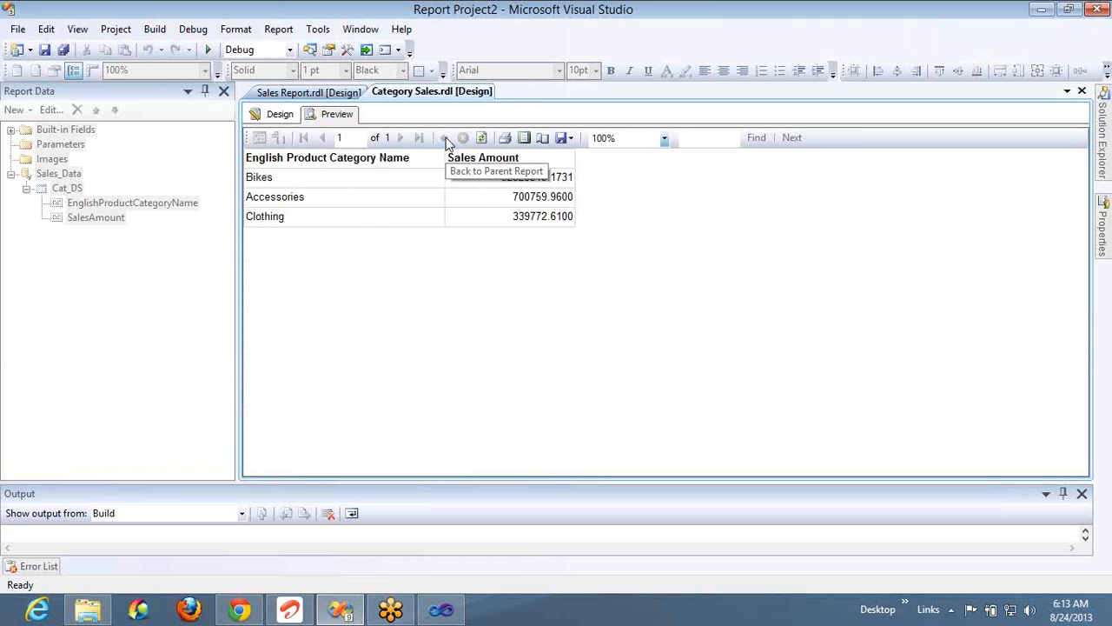
Step: Drill through Clothing and Caps to the product report, page through to its third page, and return to the category report
click(262, 218)
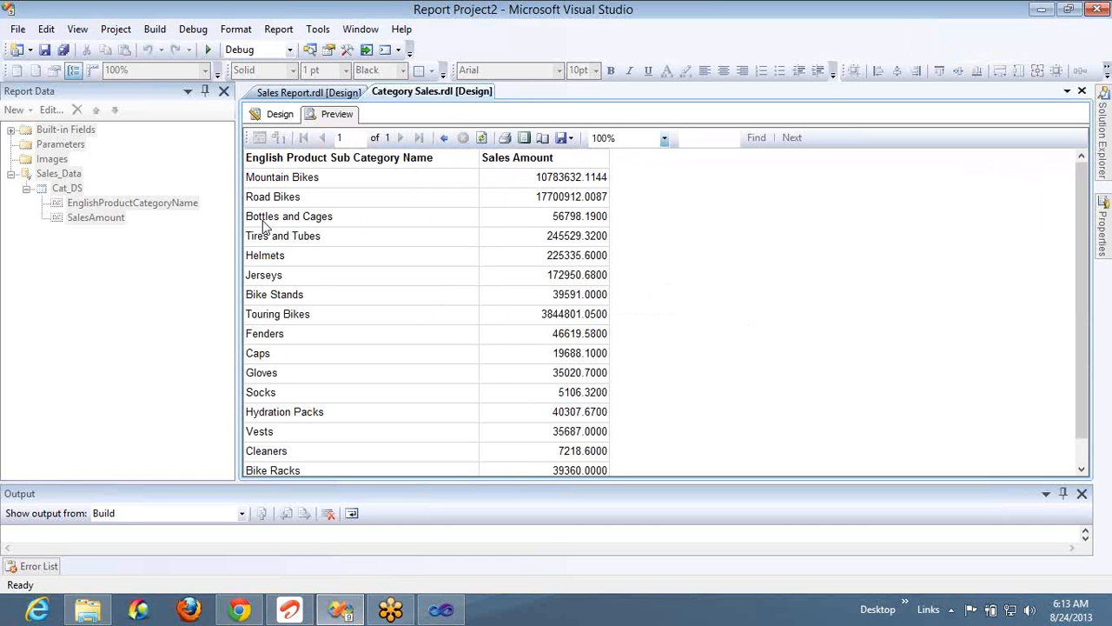
click(259, 354)
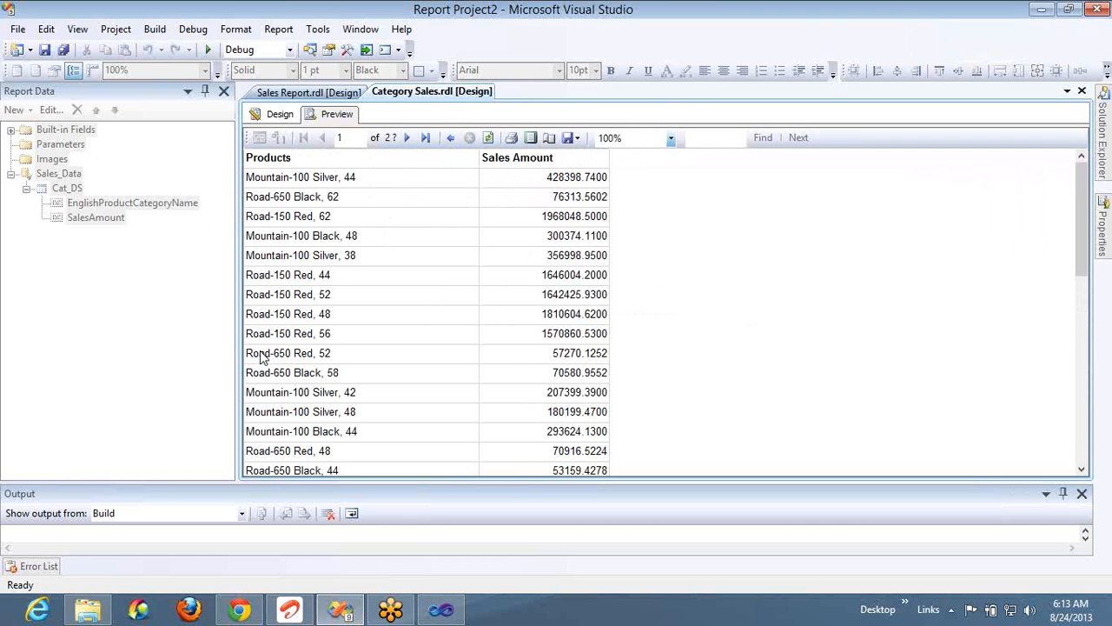
click(414, 137)
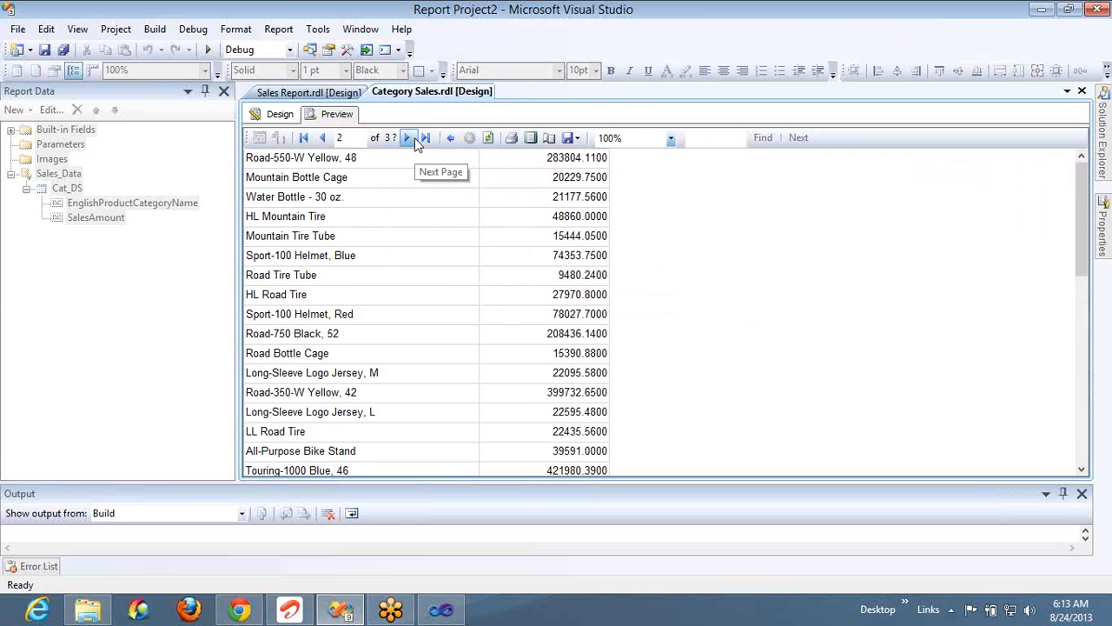
click(414, 137)
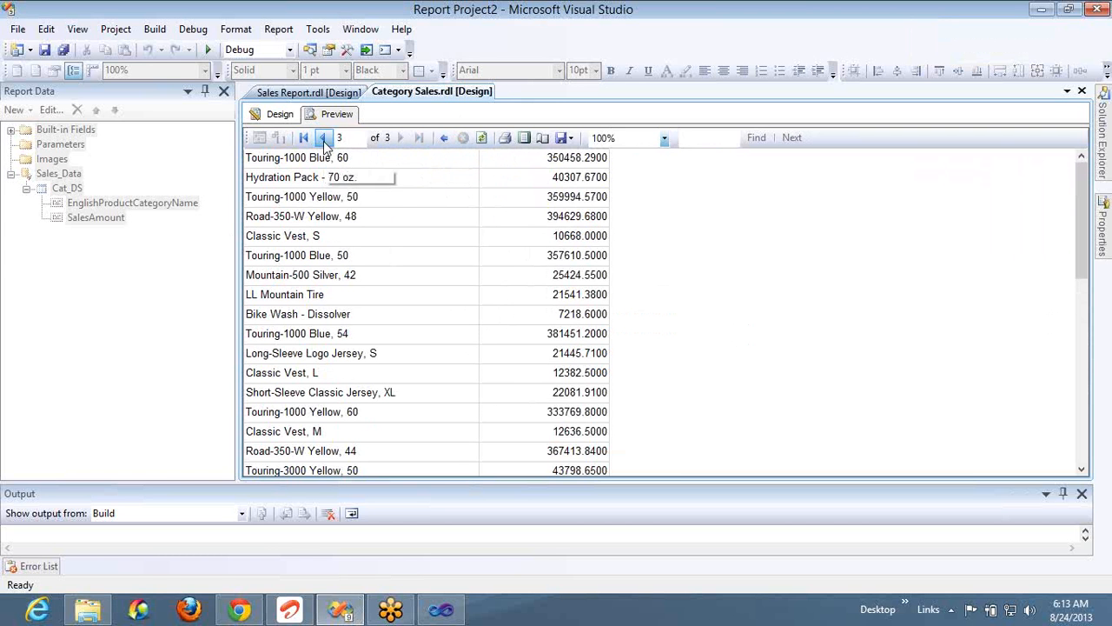
click(441, 141)
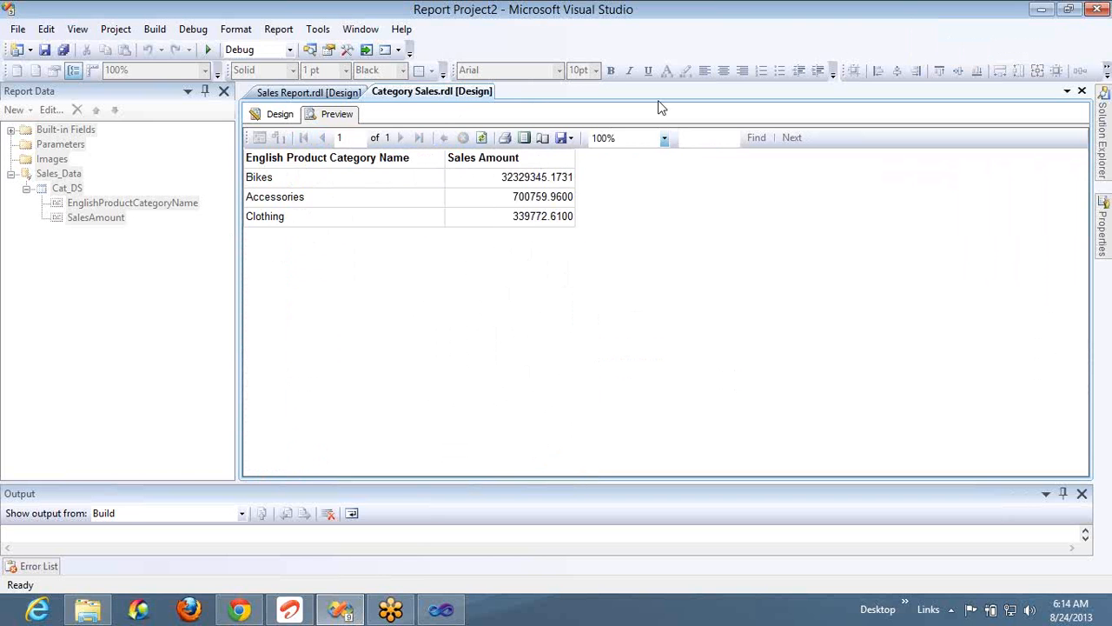
Step: Drill through Bikes and Accessories to the subcategory report, returning to the parent each time, and drill through Clothing
click(256, 178)
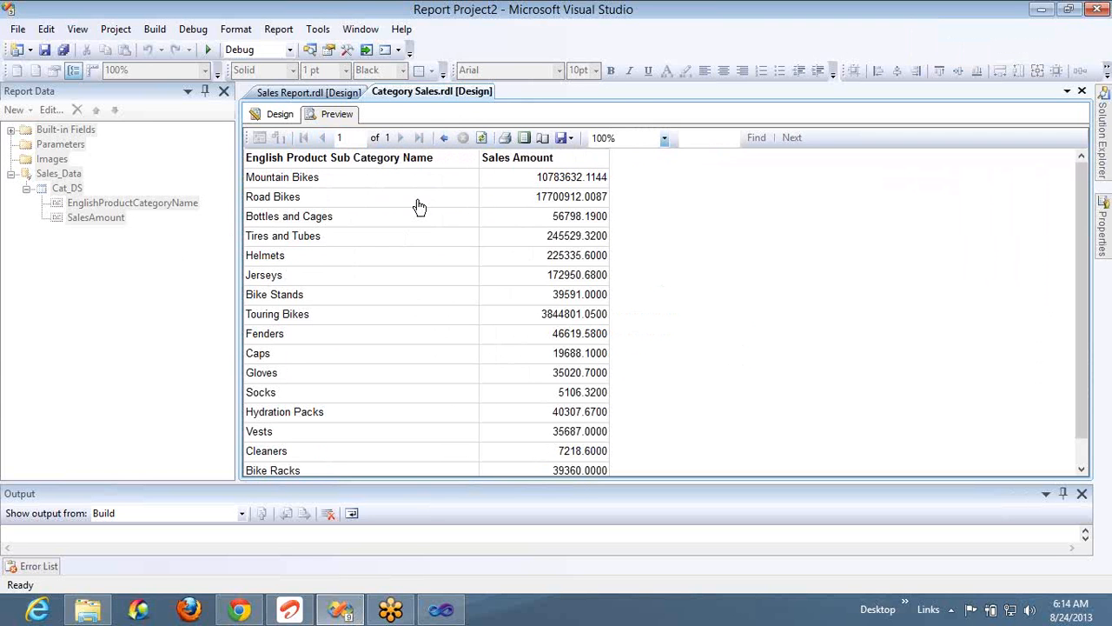
click(444, 138)
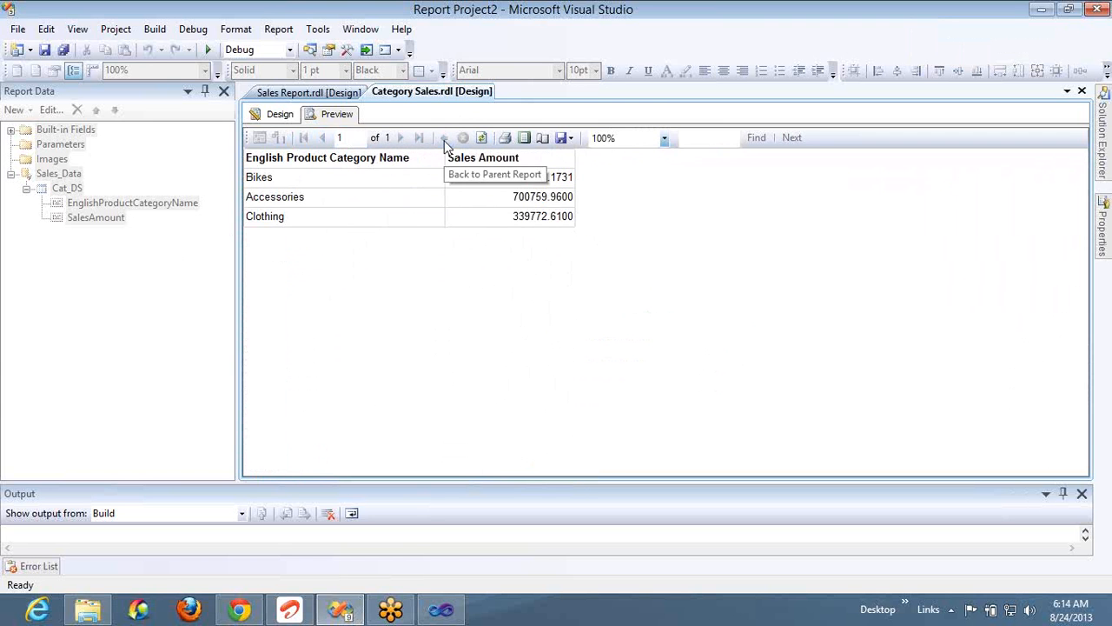
click(272, 196)
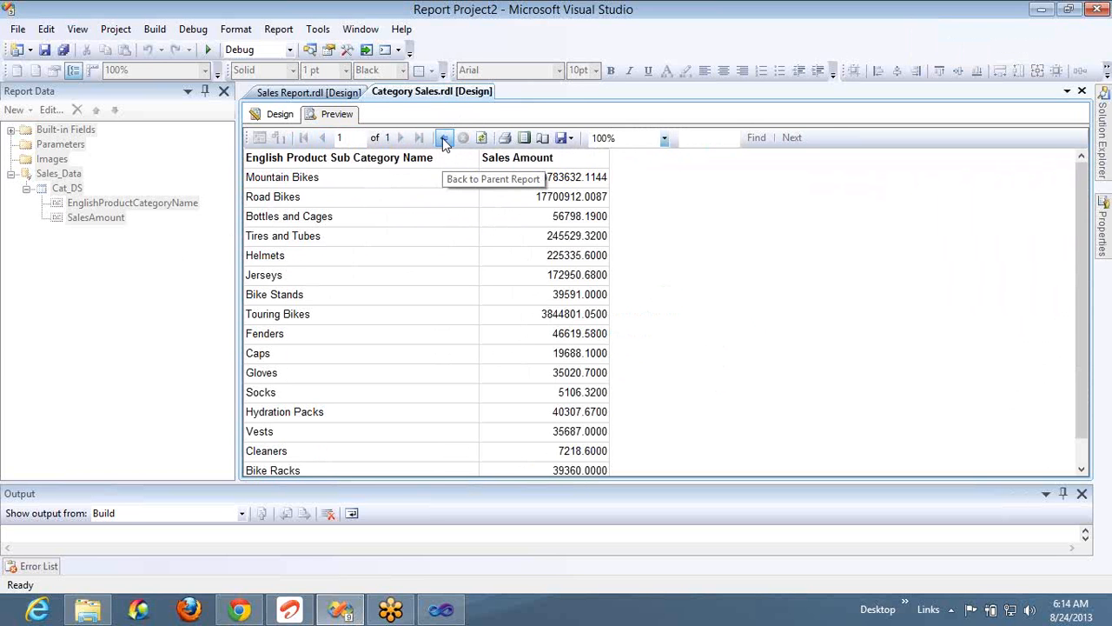
click(444, 139)
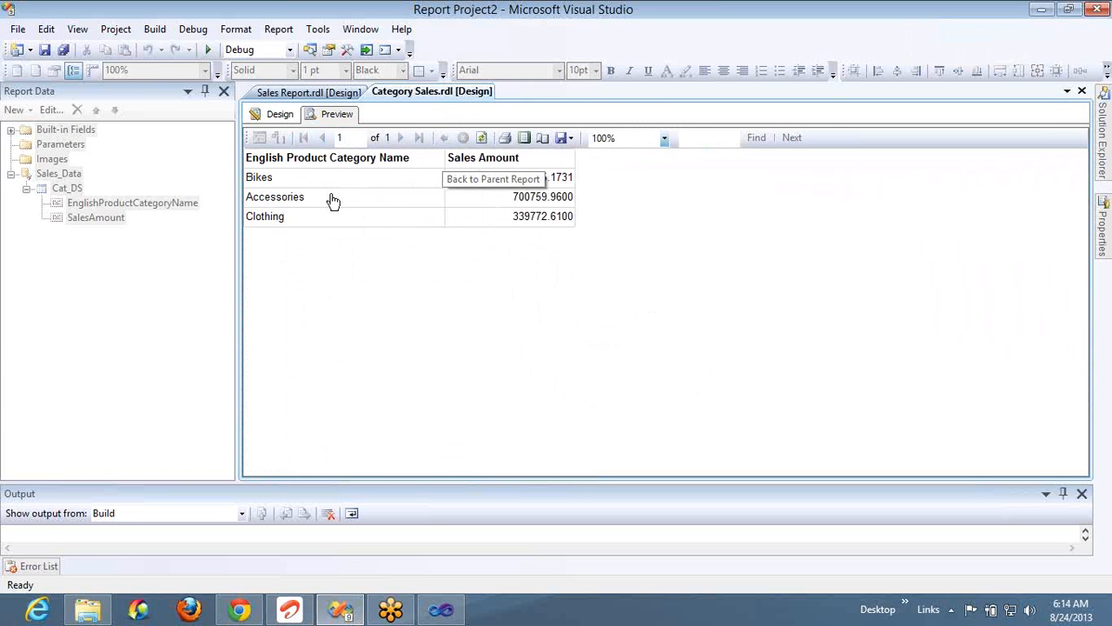
click(273, 217)
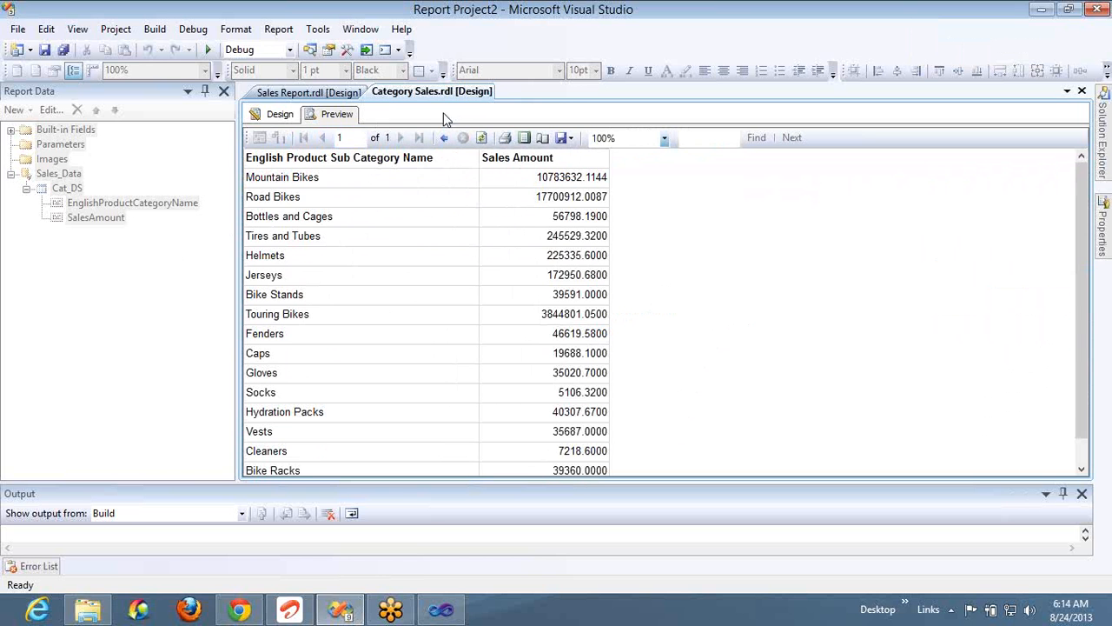
Step: Open the Sub Category Sales report from the project in design view
click(312, 55)
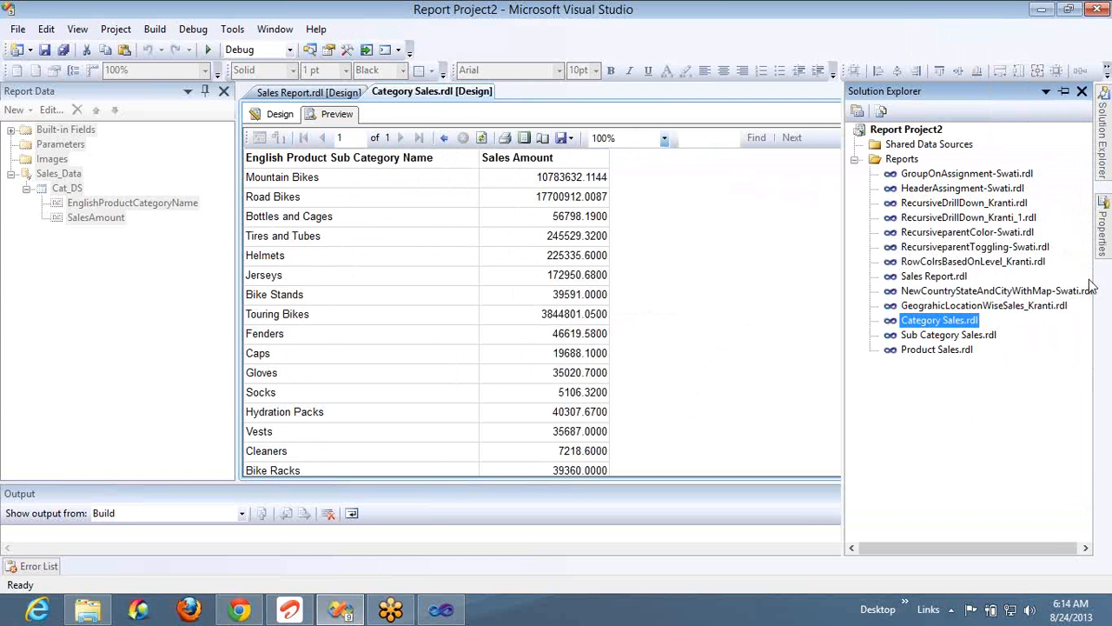
click(959, 338)
double_click(957, 335)
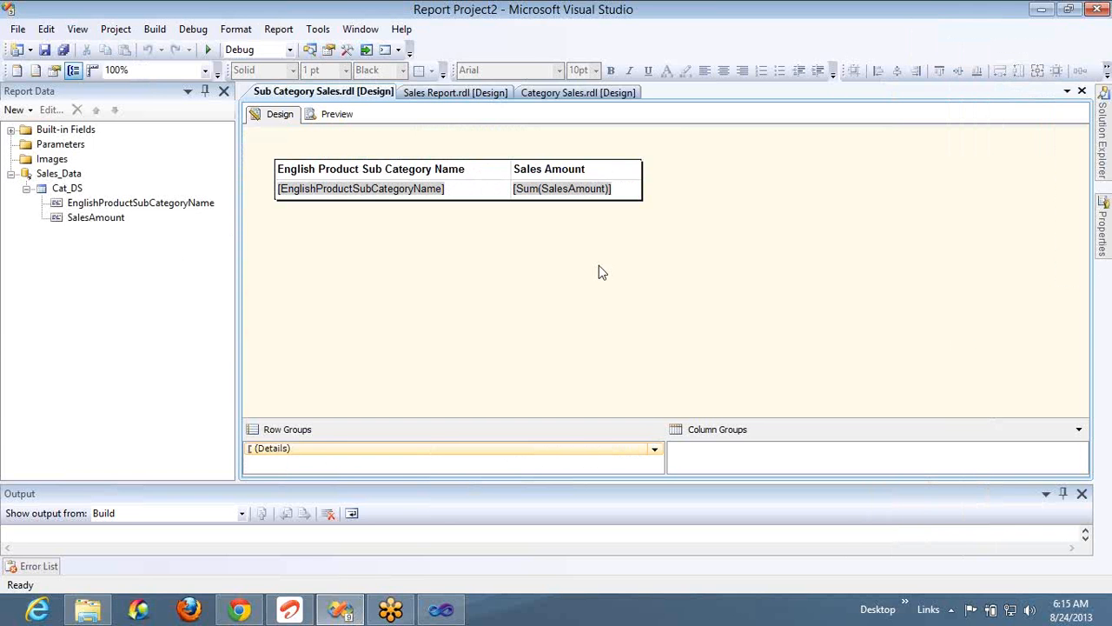
Step: Add a text report parameter named paramCat with the prompt "Category :" and no available or default values, and check its prompt in the preview
right_click(54, 146)
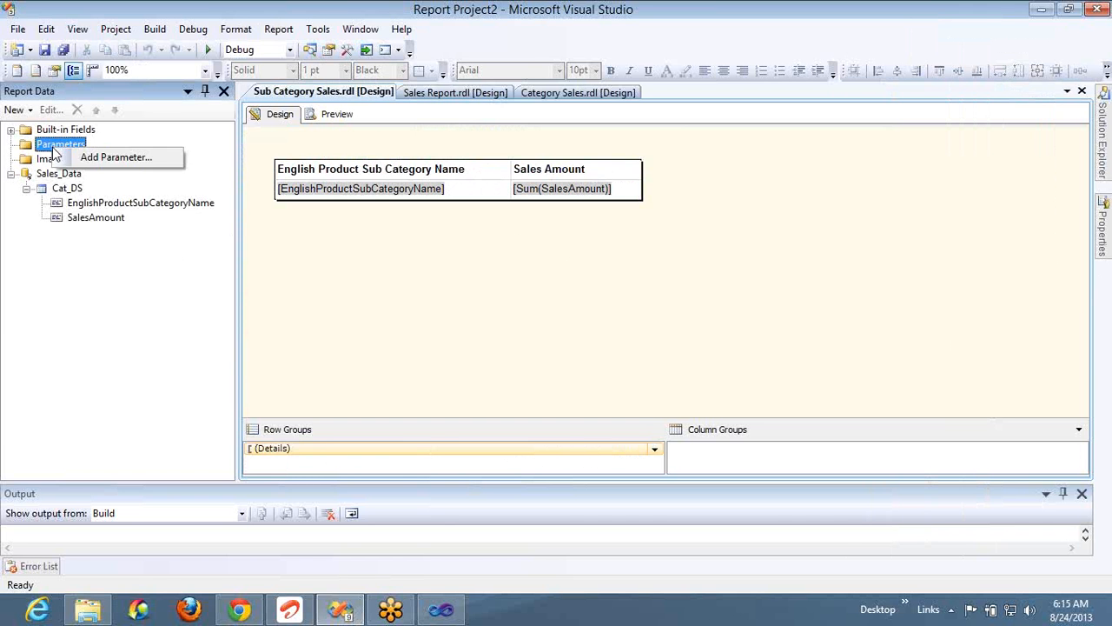
click(98, 157)
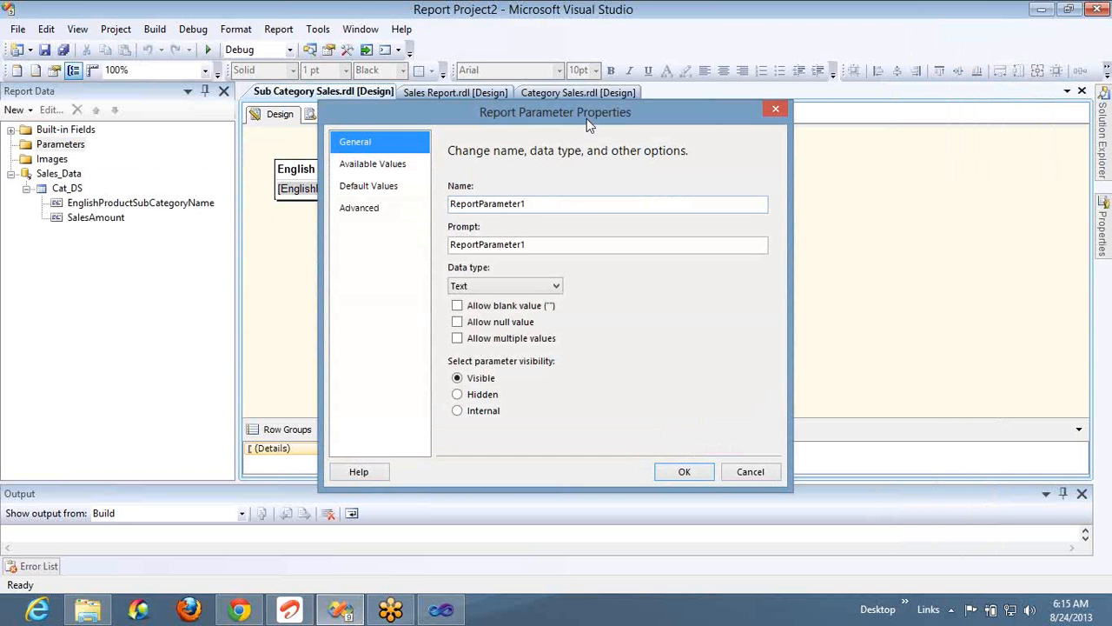
double_click(530, 206)
text(paramCat)
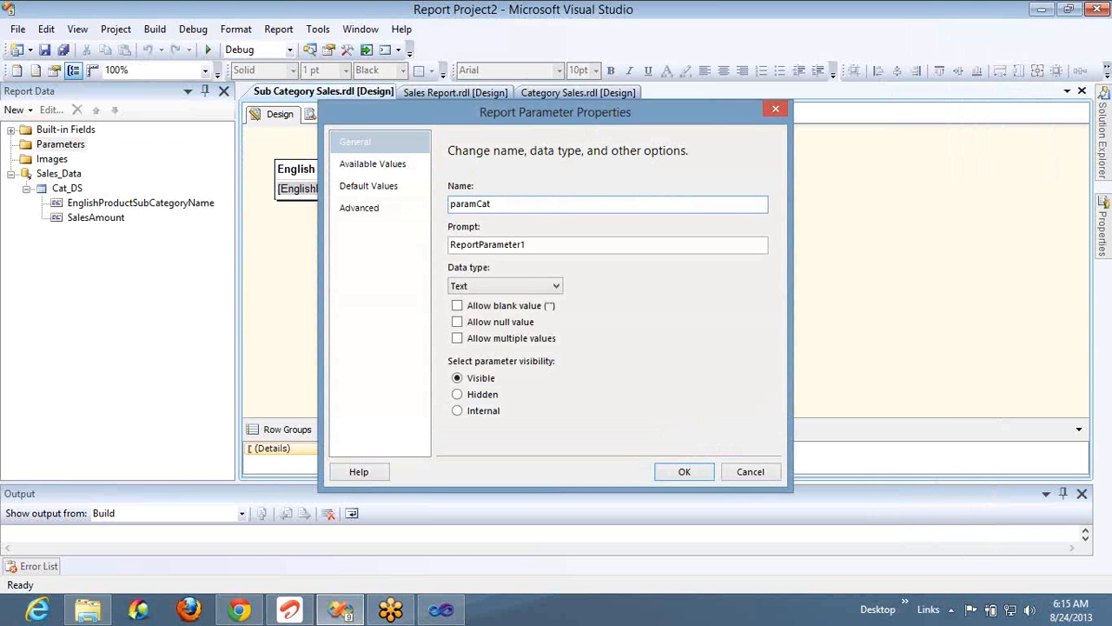
click(550, 240)
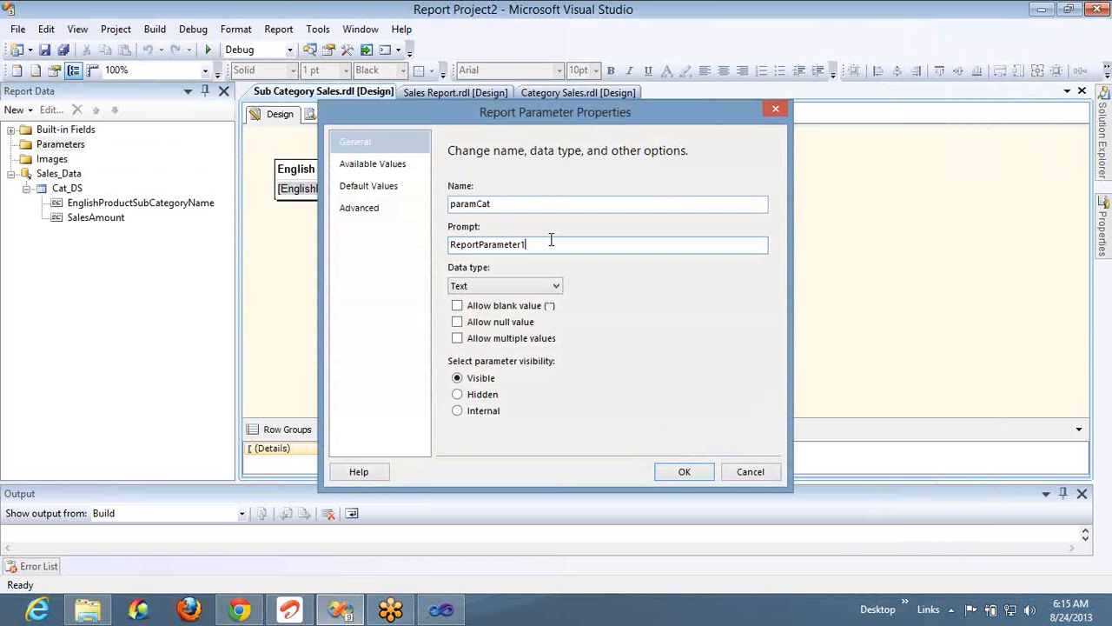
double_click(550, 241)
text(Category :)
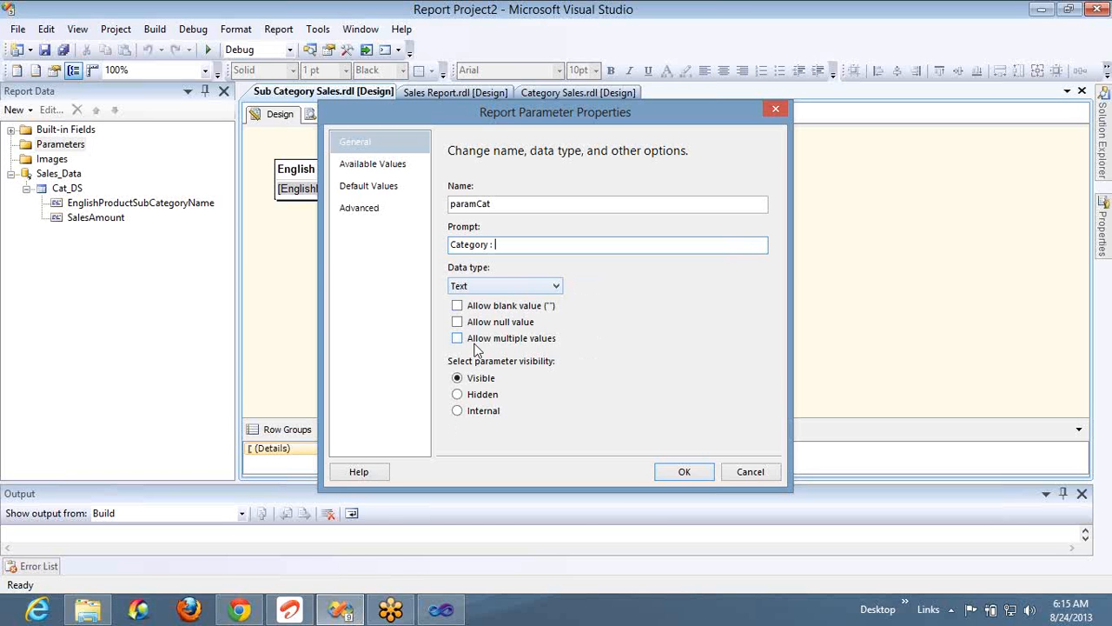
click(397, 167)
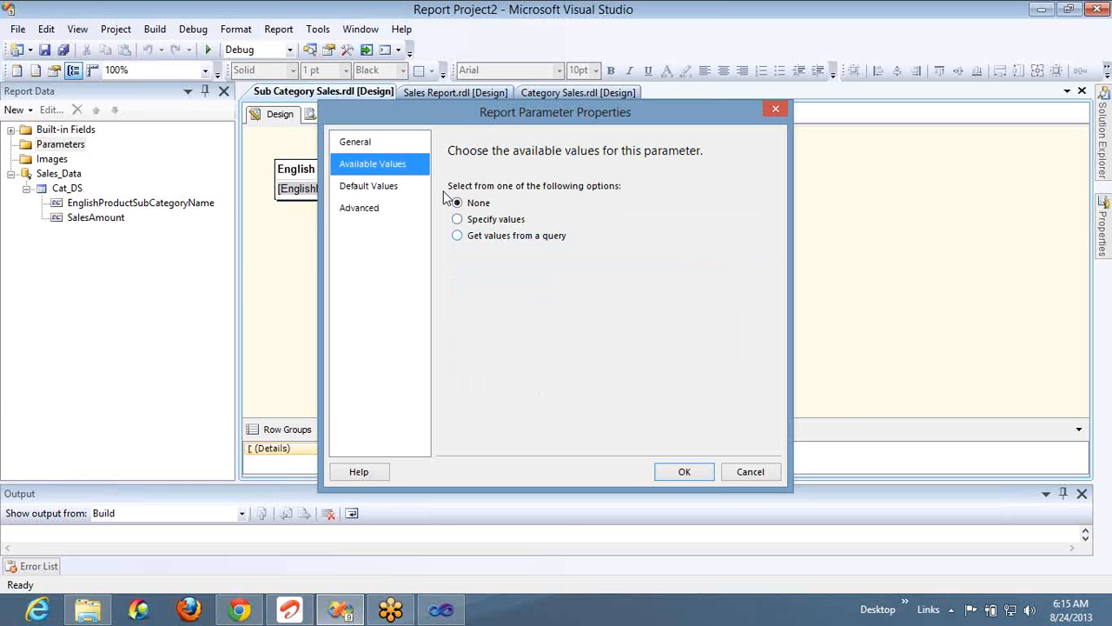
click(369, 188)
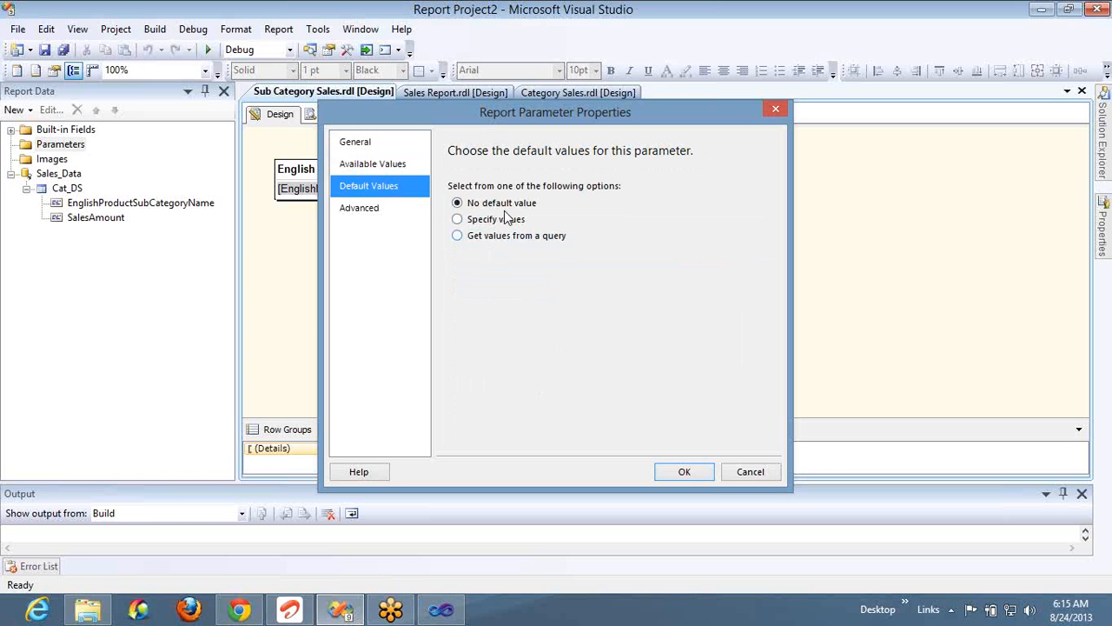
click(684, 471)
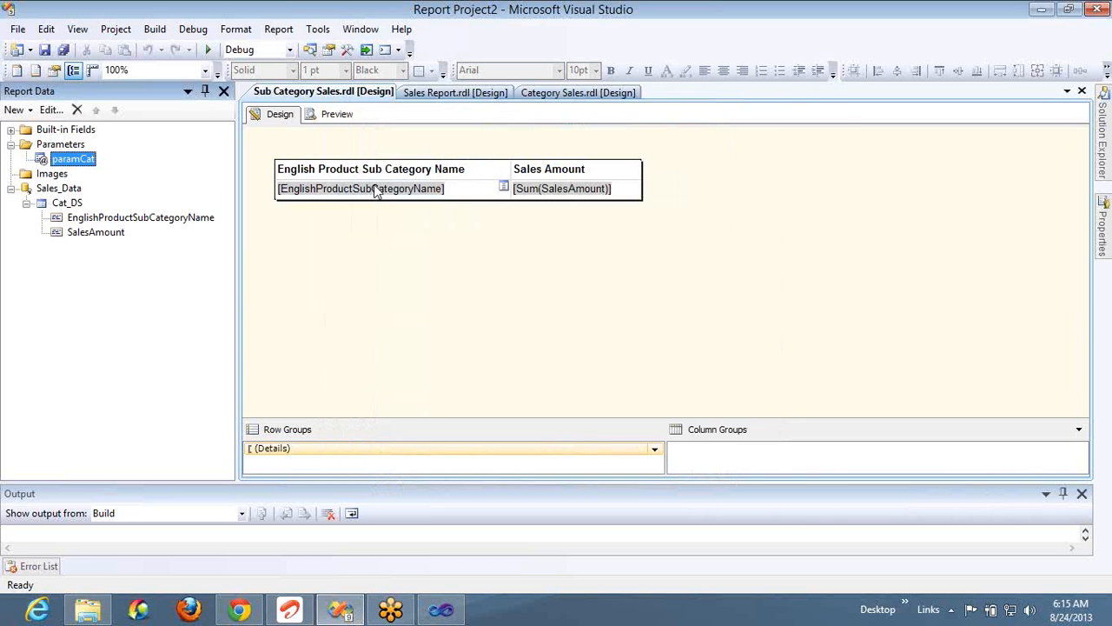
click(330, 118)
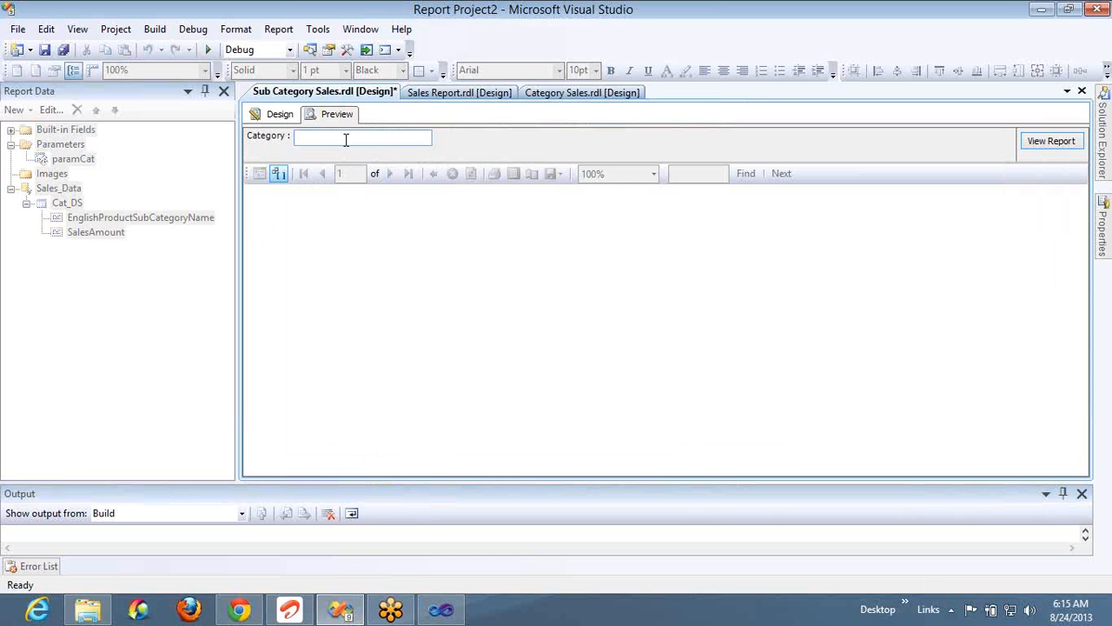
click(279, 115)
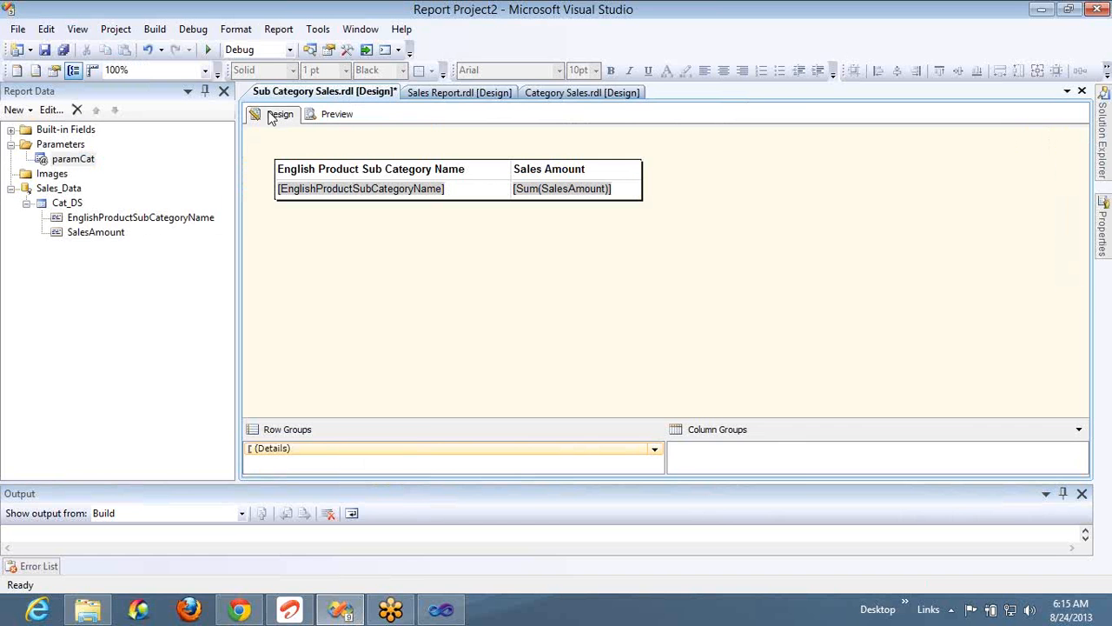
double_click(72, 203)
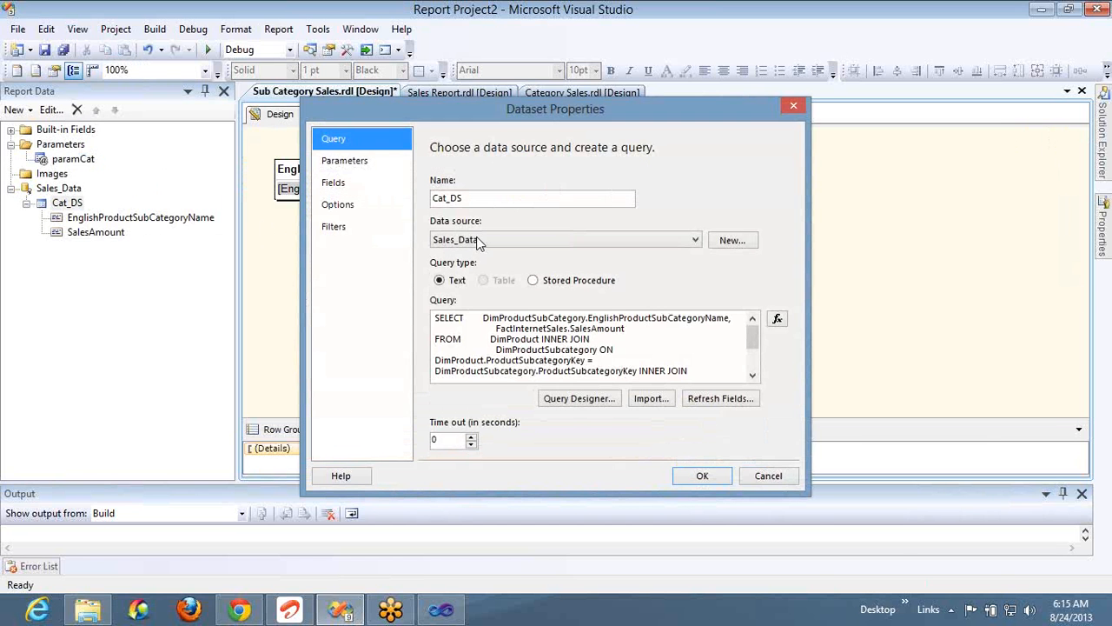
click(593, 354)
key(ctrl+End)
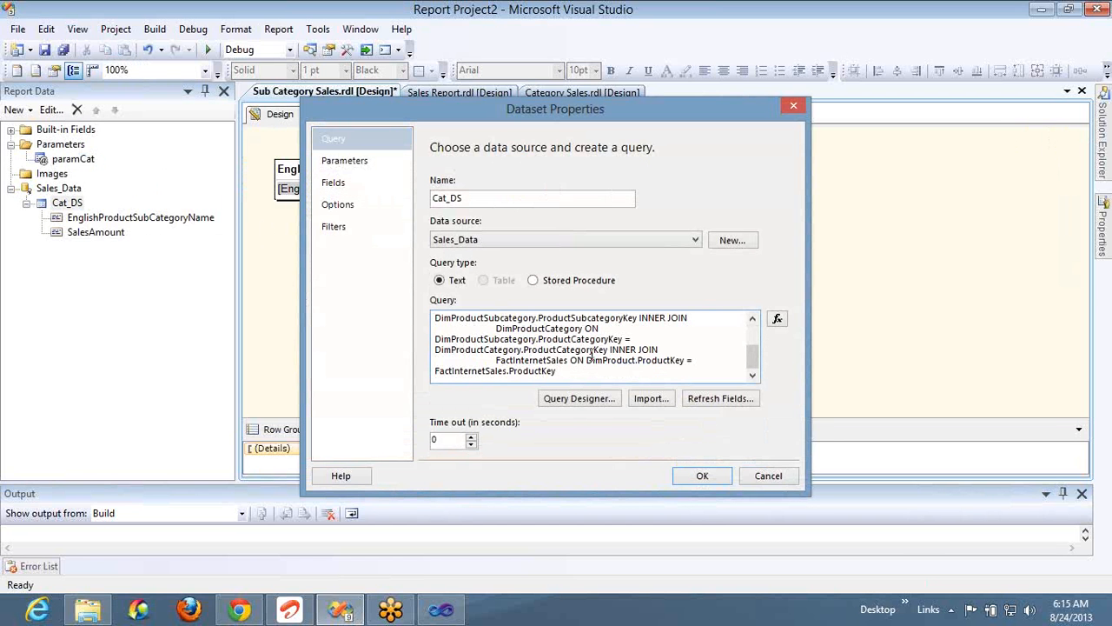
key(Return)
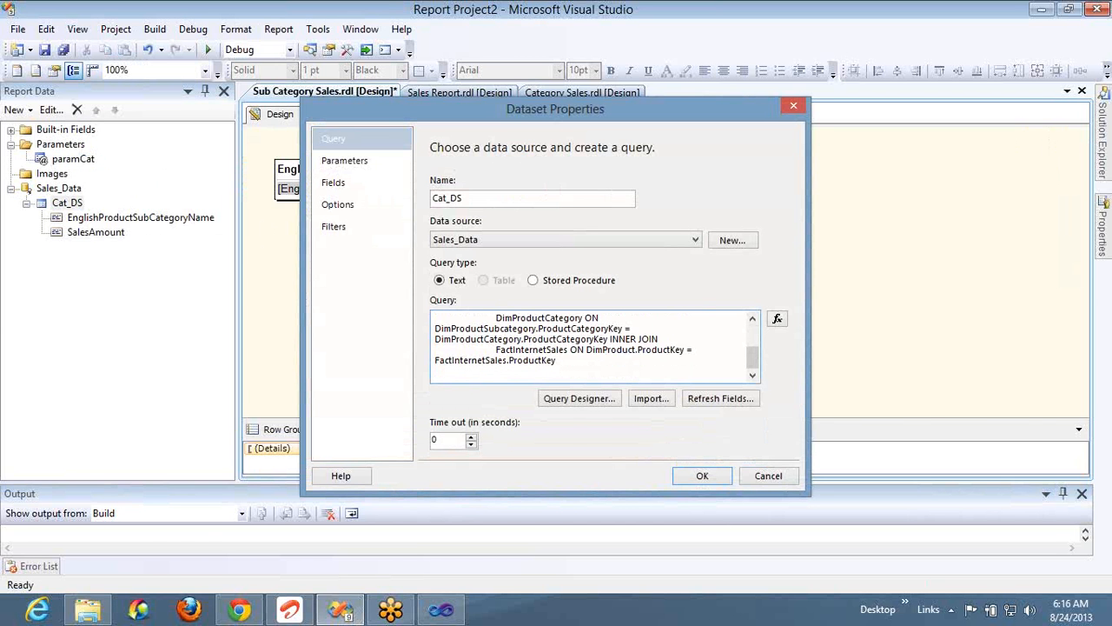
text(Where)
text(EnglishProductCategory)
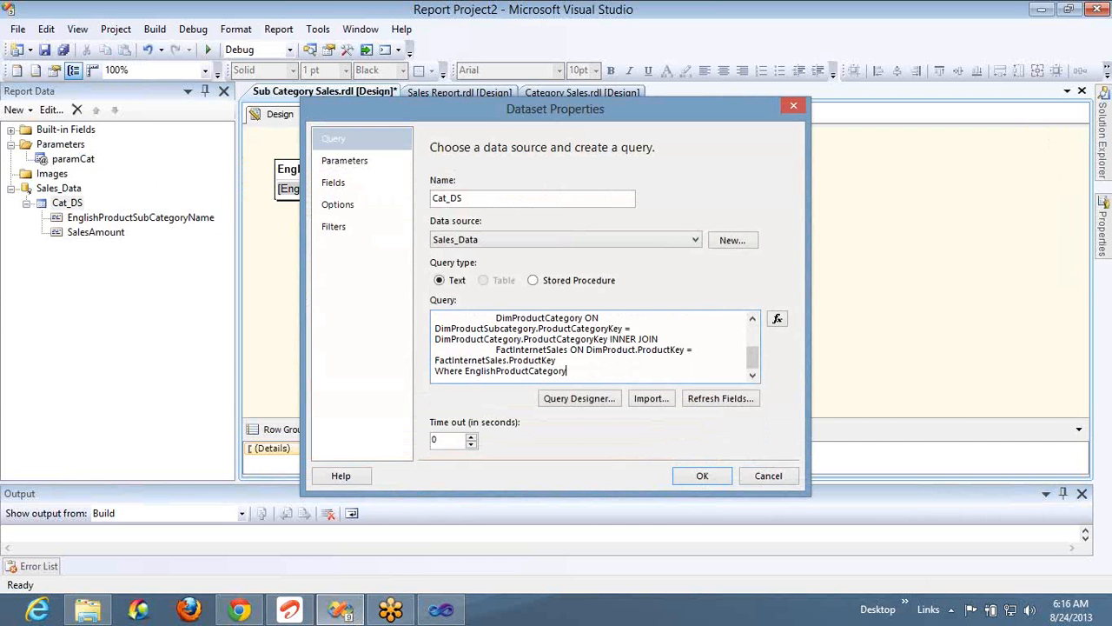
text(Name = @Cat)
click(334, 165)
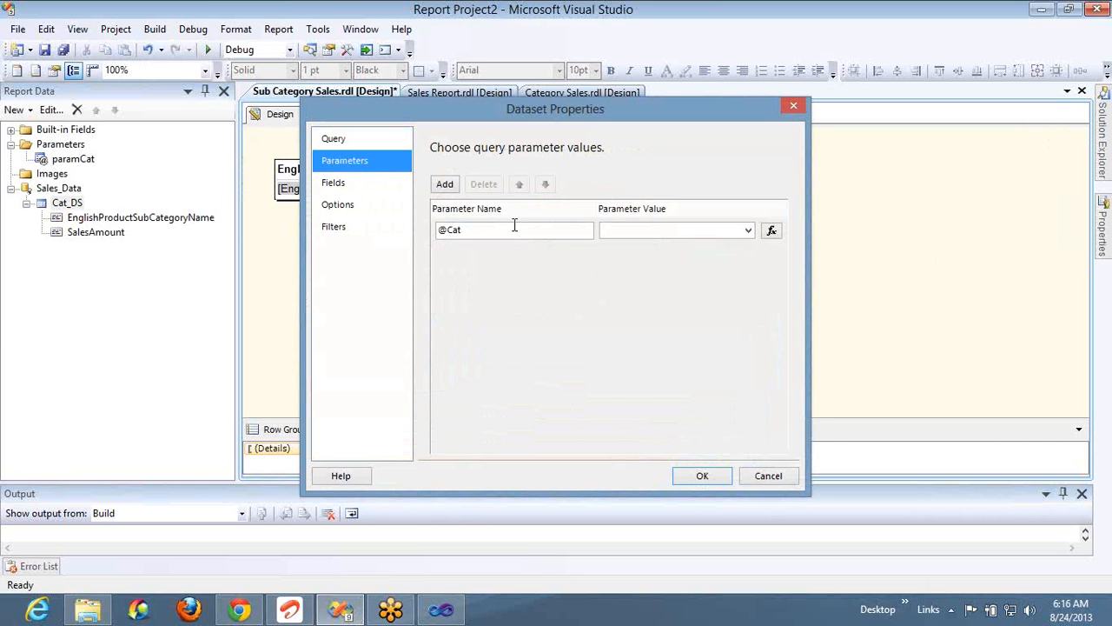
click(747, 231)
click(649, 245)
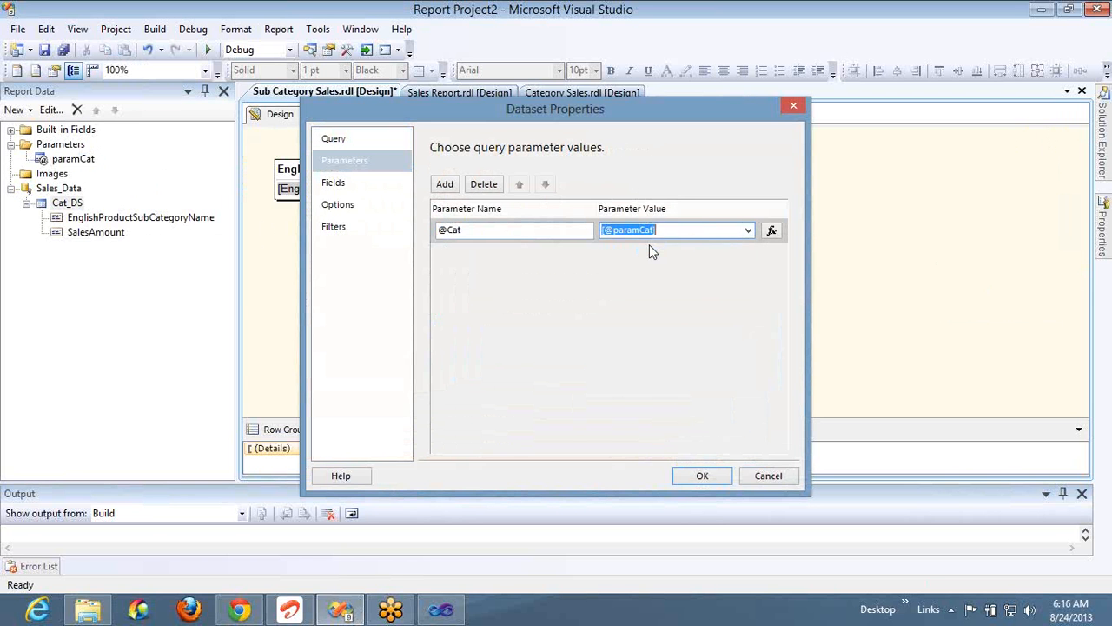
click(702, 475)
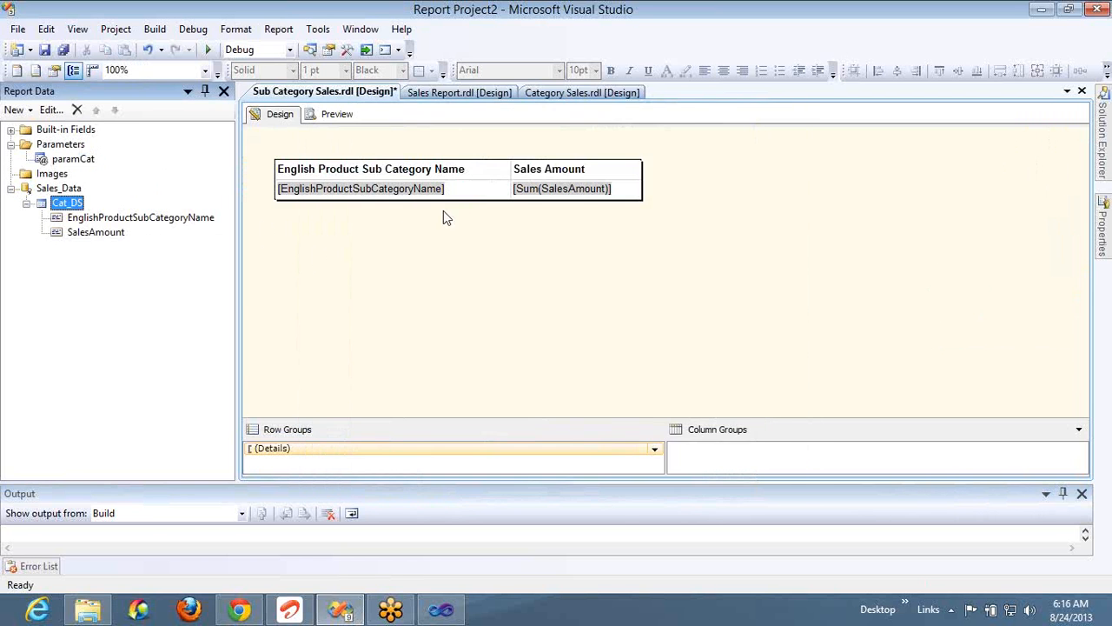
Step: Preview the Sub Category Sales report for the category Bikes
click(328, 114)
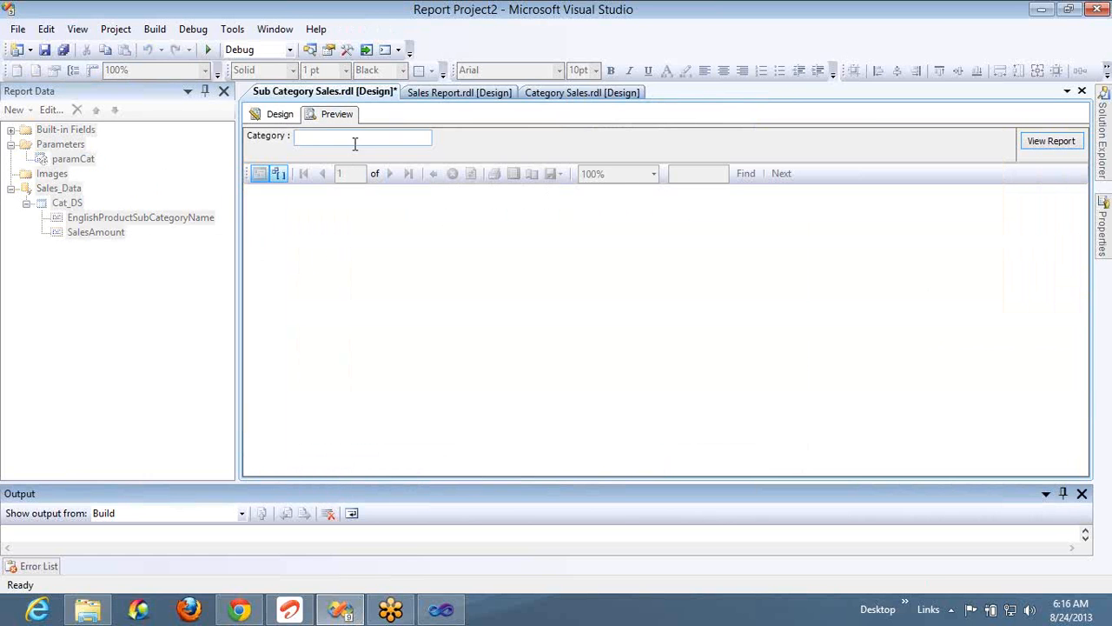
click(355, 139)
text(Bikes)
click(1037, 146)
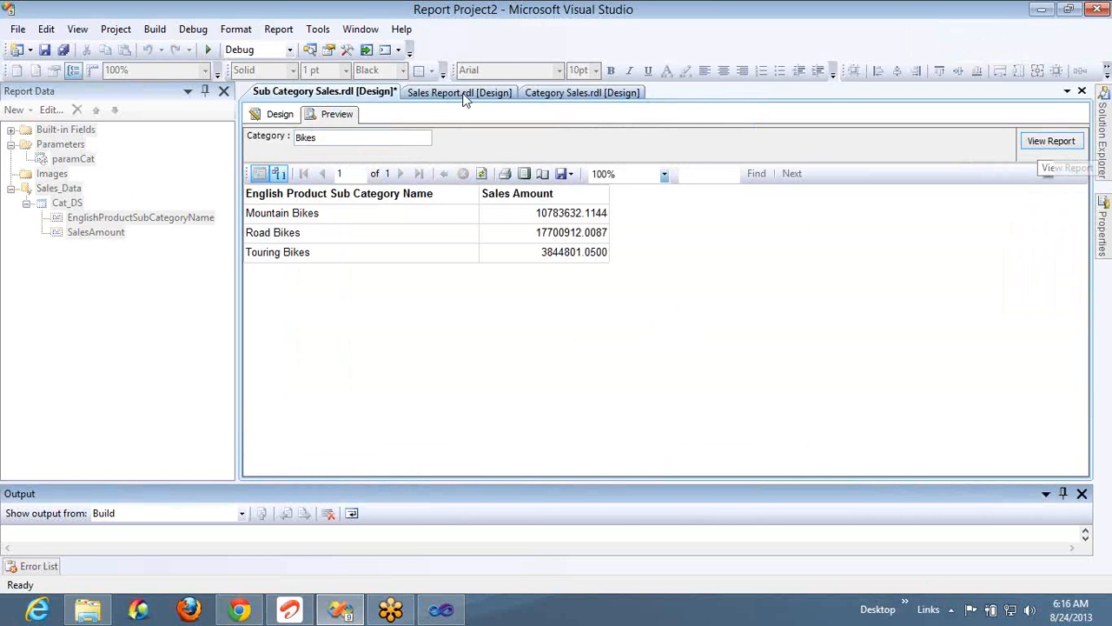
Step: Rerun the Sub Category Sales preview for the category Clothing and again for Accessories
click(392, 136)
double_click(392, 136)
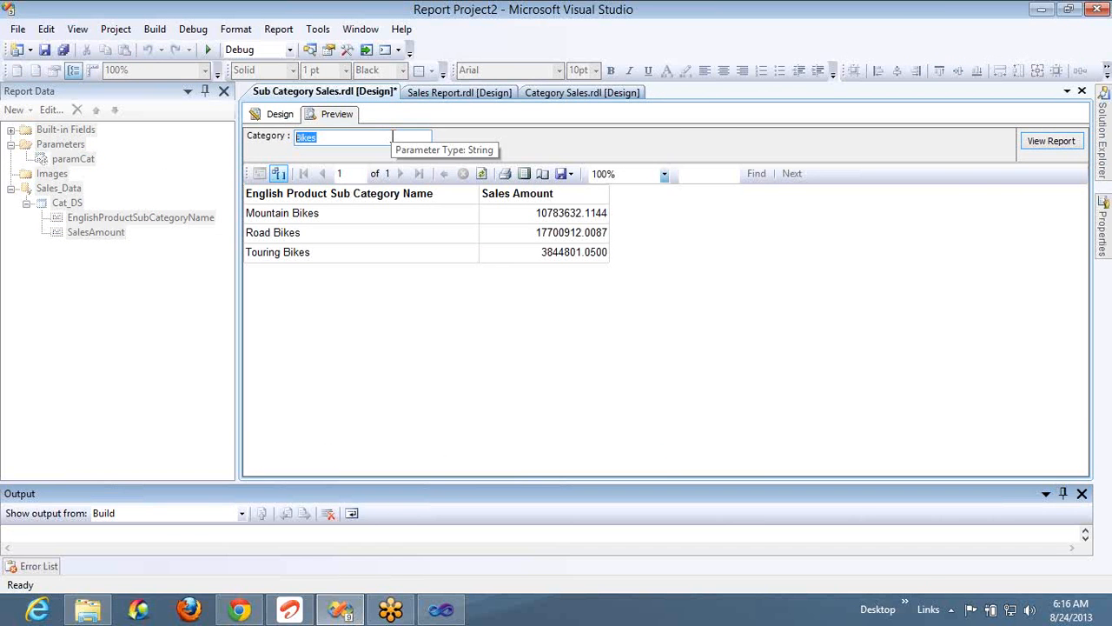
text(Clothing)
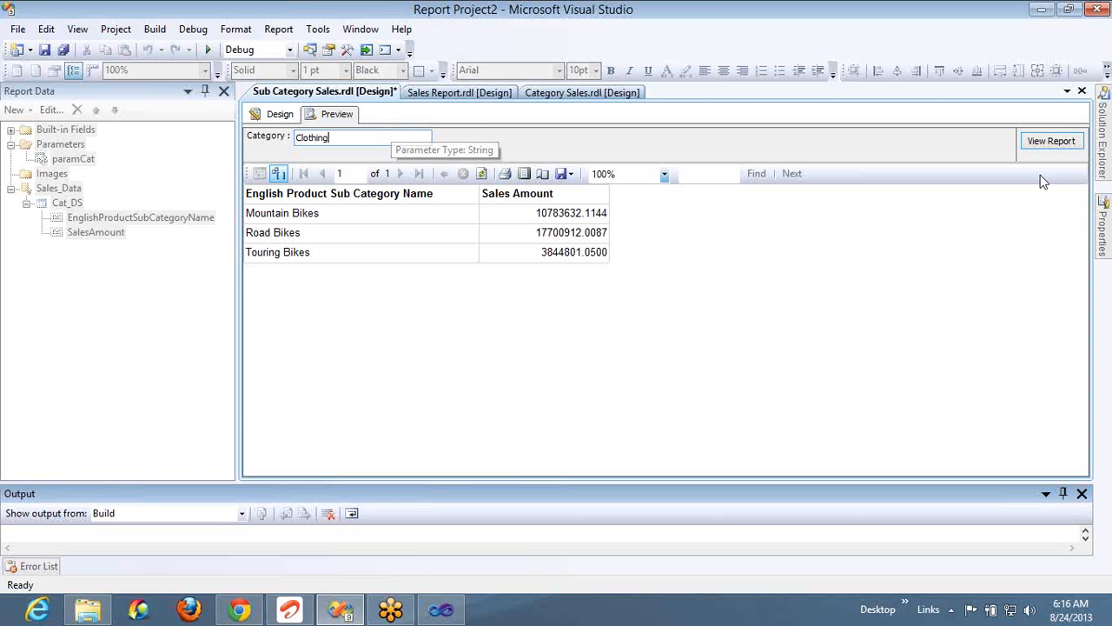
click(1052, 144)
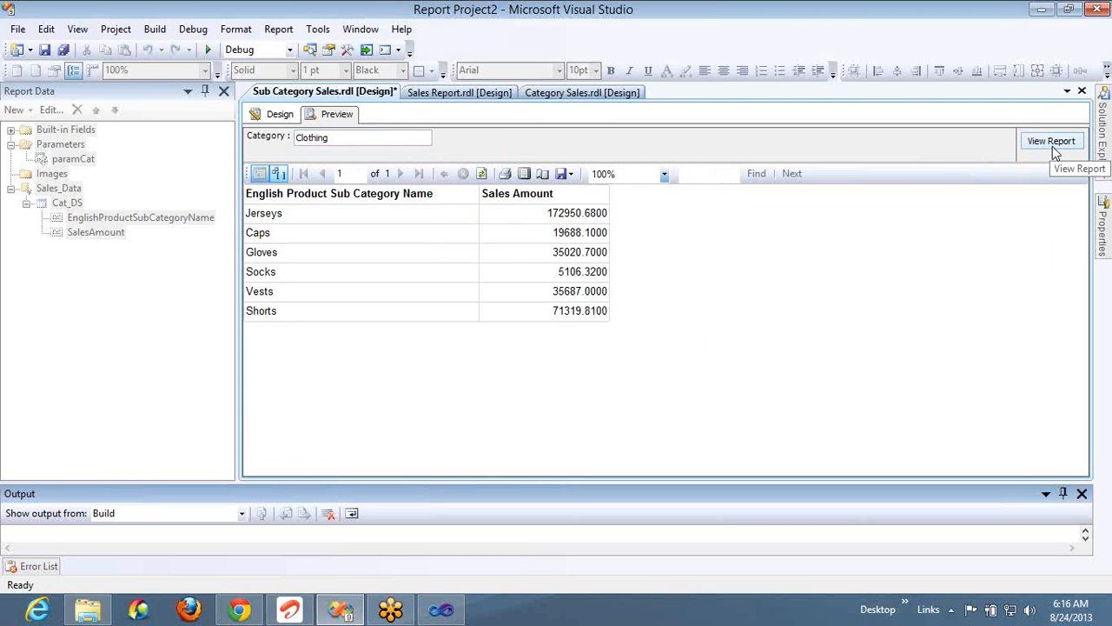
click(386, 137)
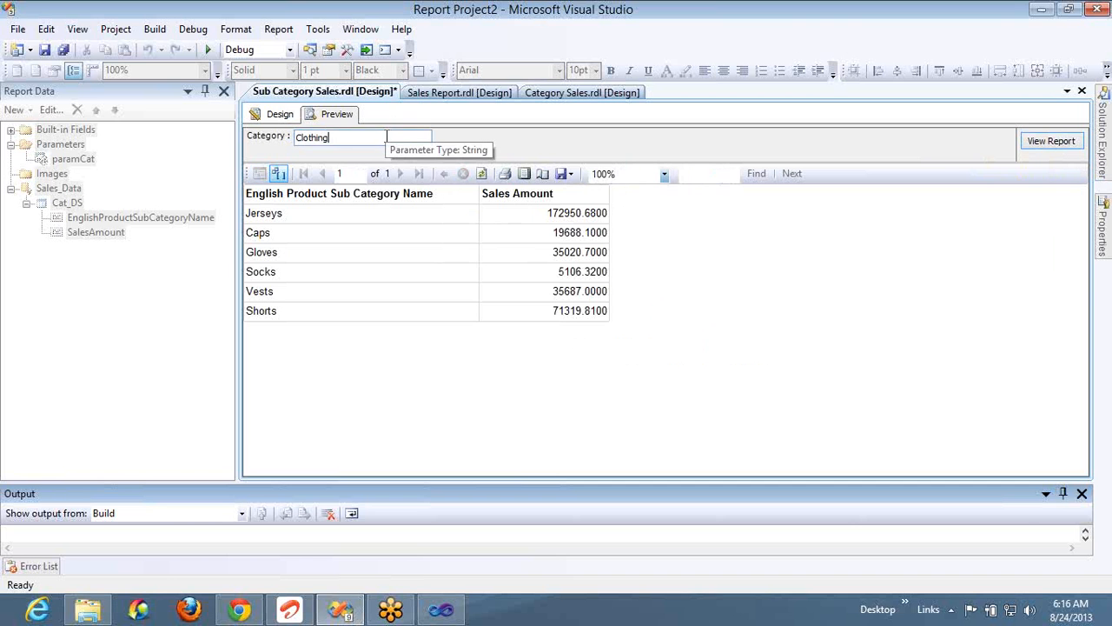
double_click(387, 136)
text(Acc)
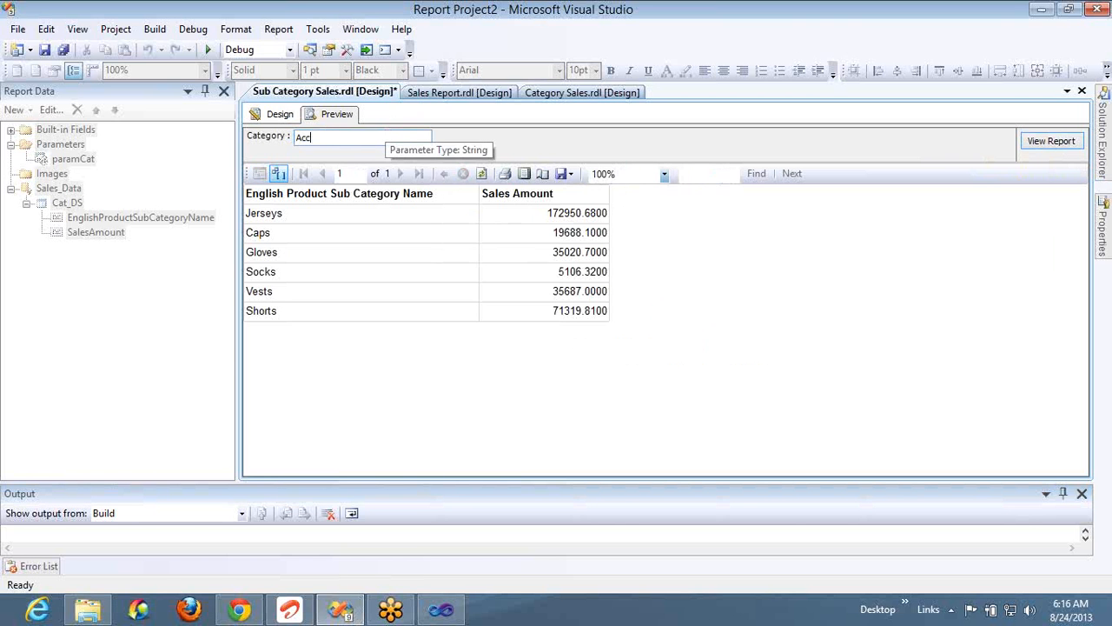
text(essories)
key(Return)
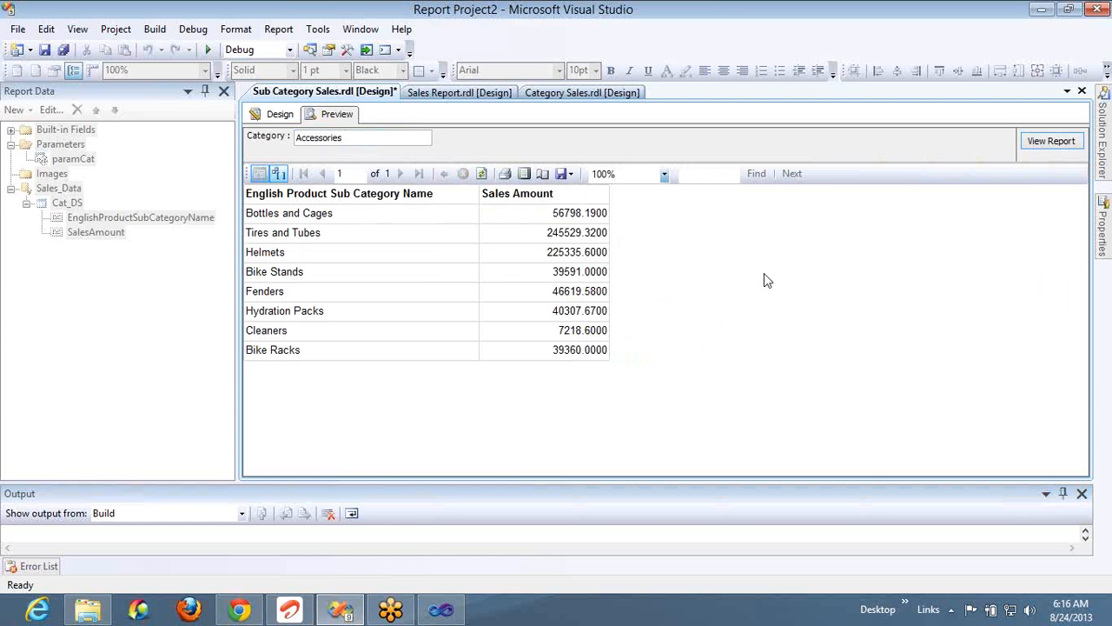
Step: Switch to the Category Sales report and return it to design view
click(585, 93)
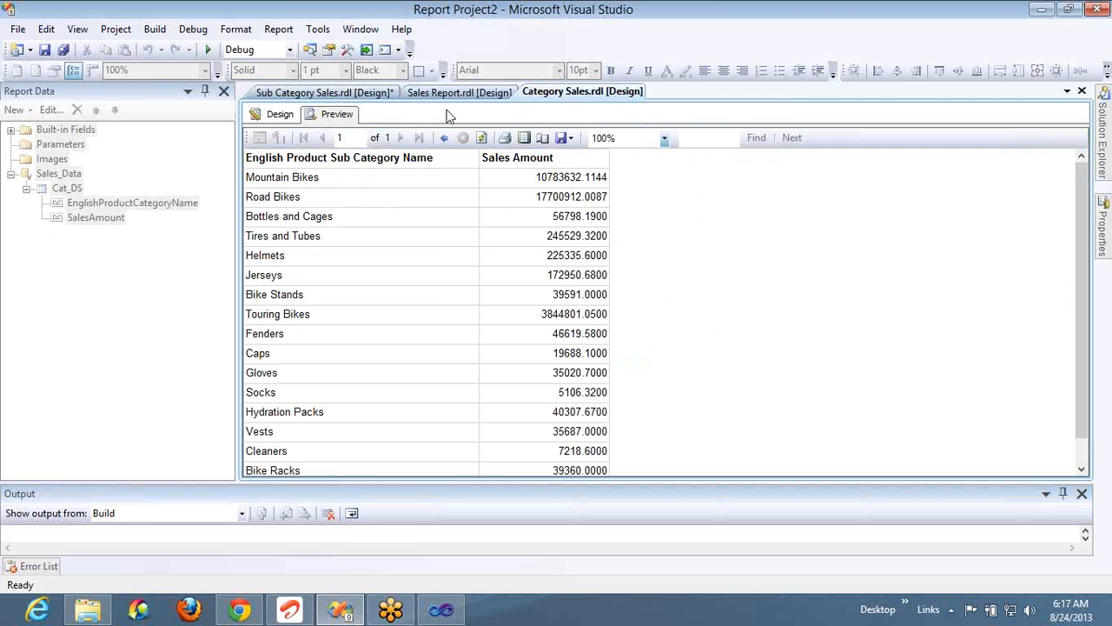
click(339, 98)
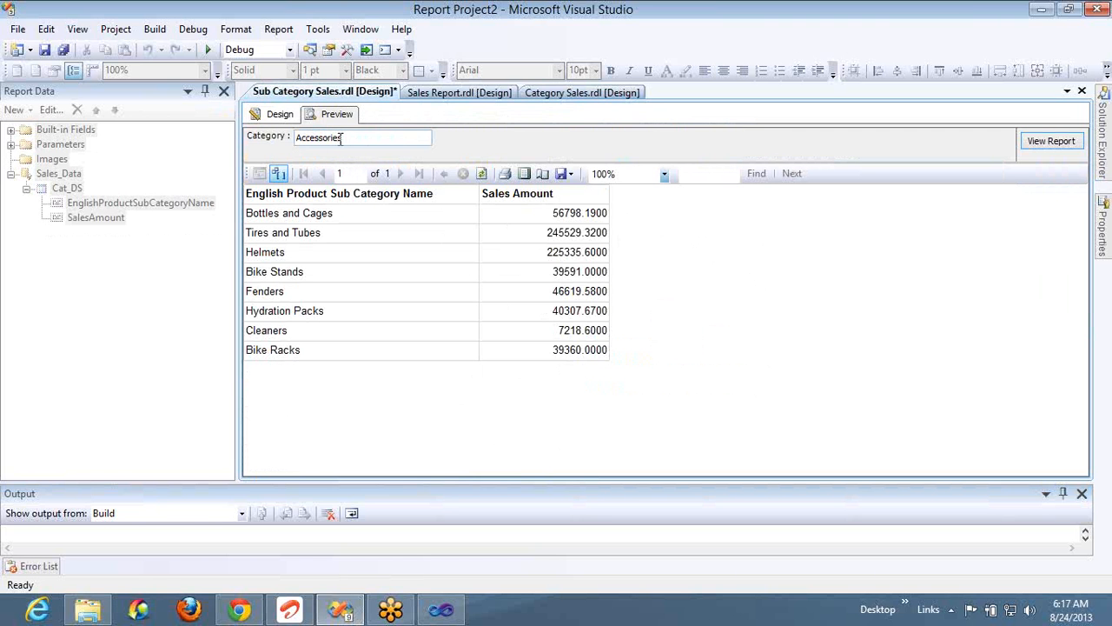
click(543, 92)
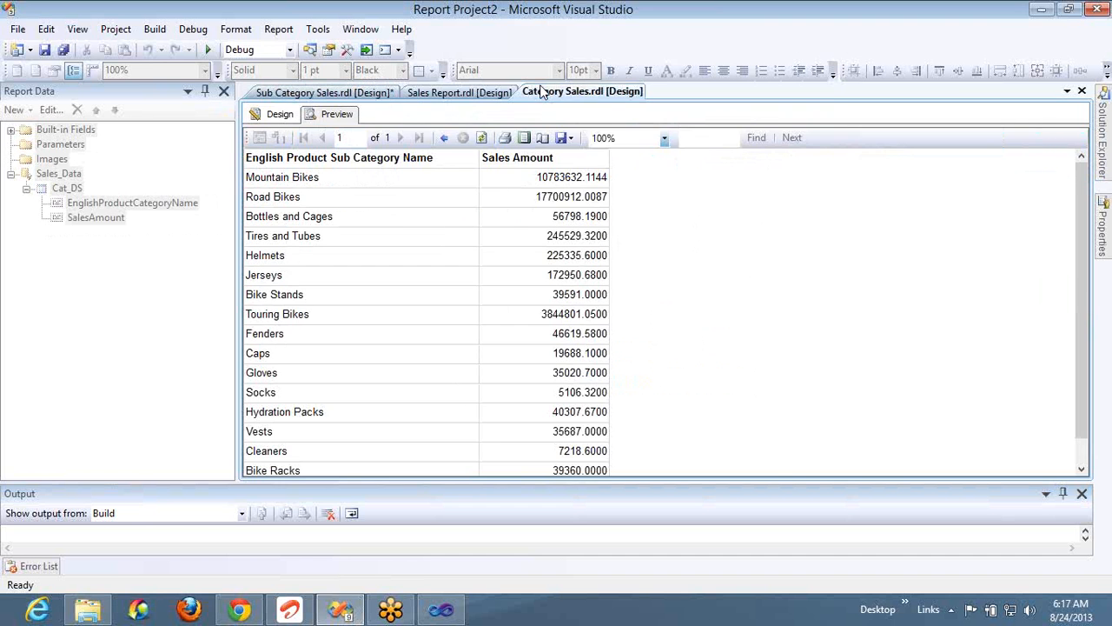
click(287, 116)
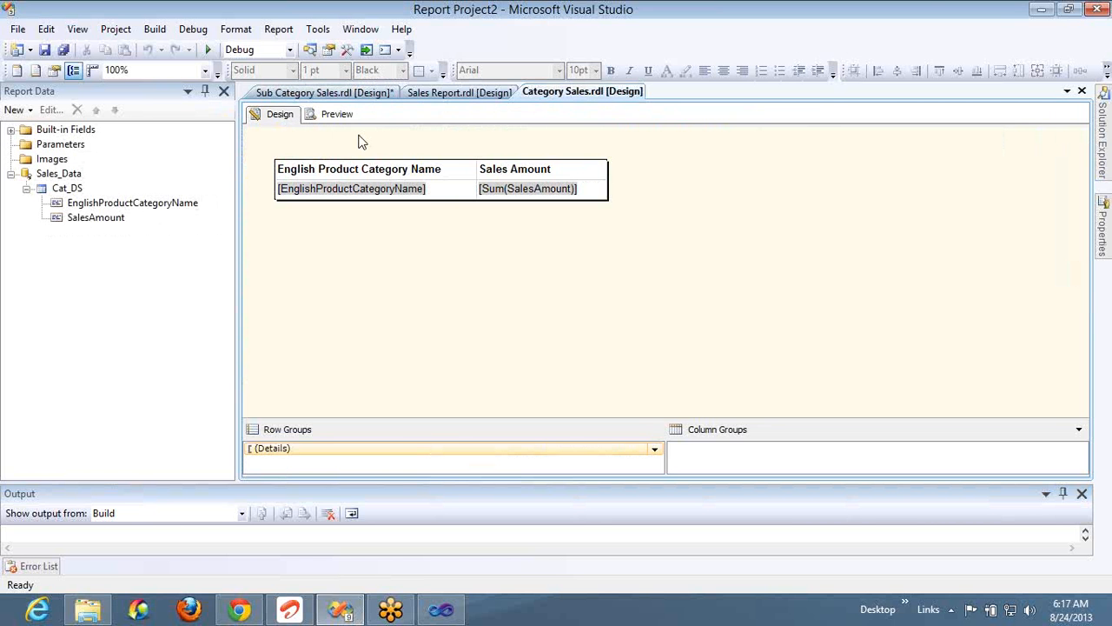
Step: In the EnglishProductCategoryName text box's go-to-report action, add the parameter paramCat with the value [EnglishProductCategoryName] and apply it
click(441, 193)
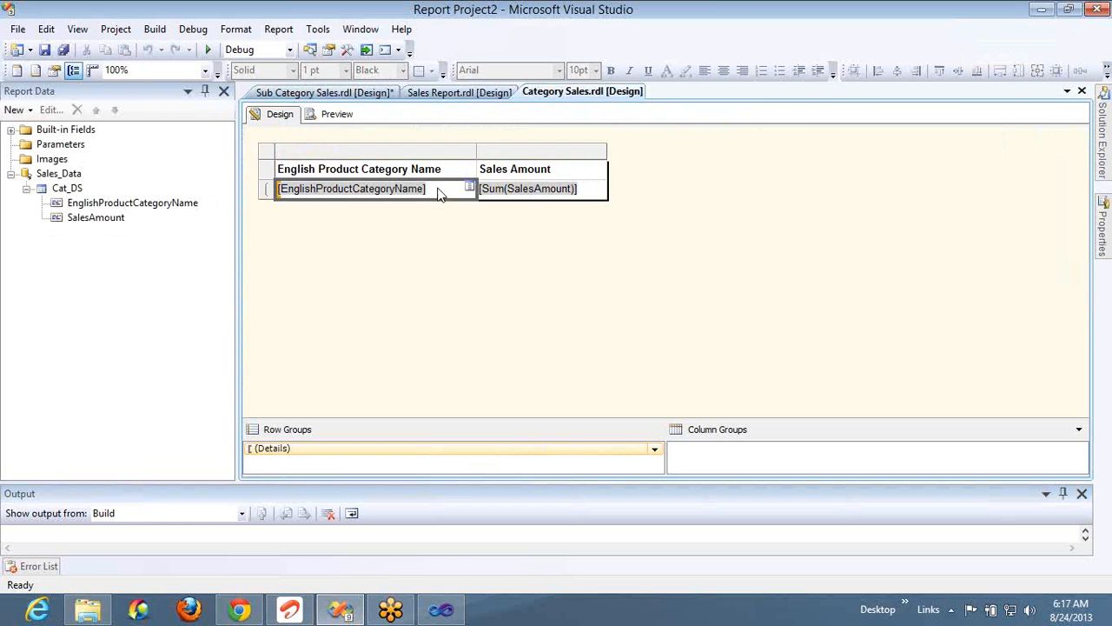
click(464, 241)
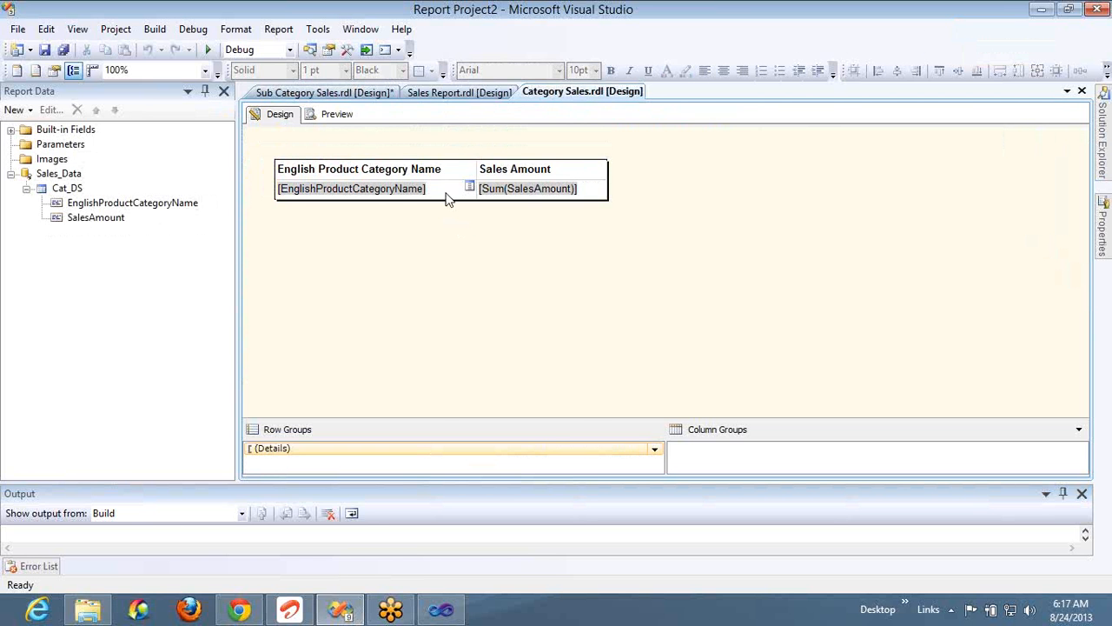
right_click(445, 192)
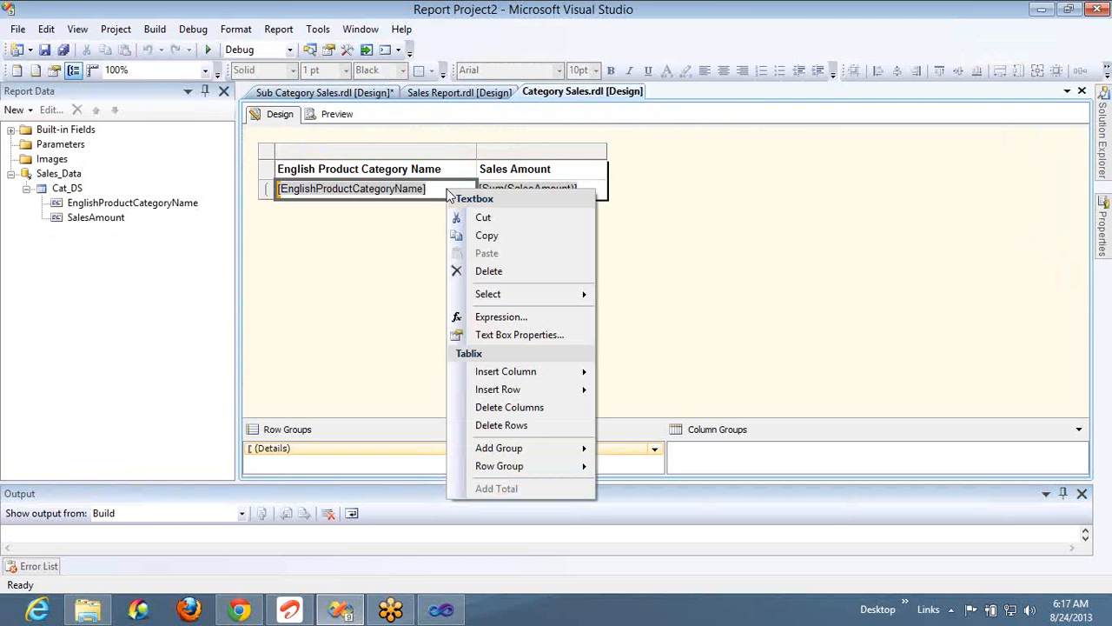
click(515, 334)
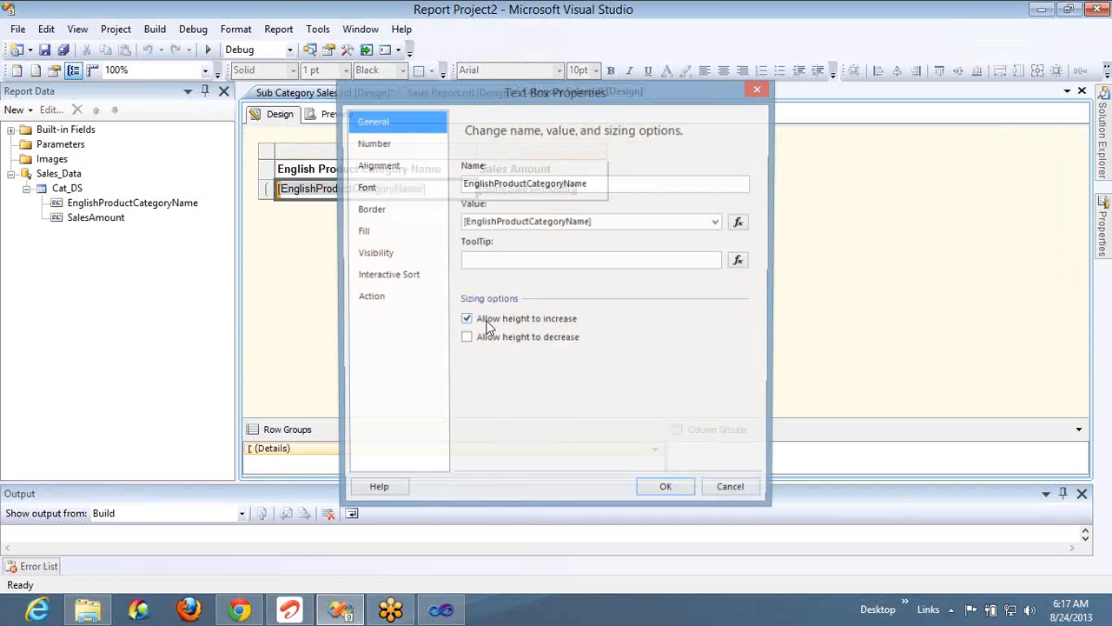
click(382, 302)
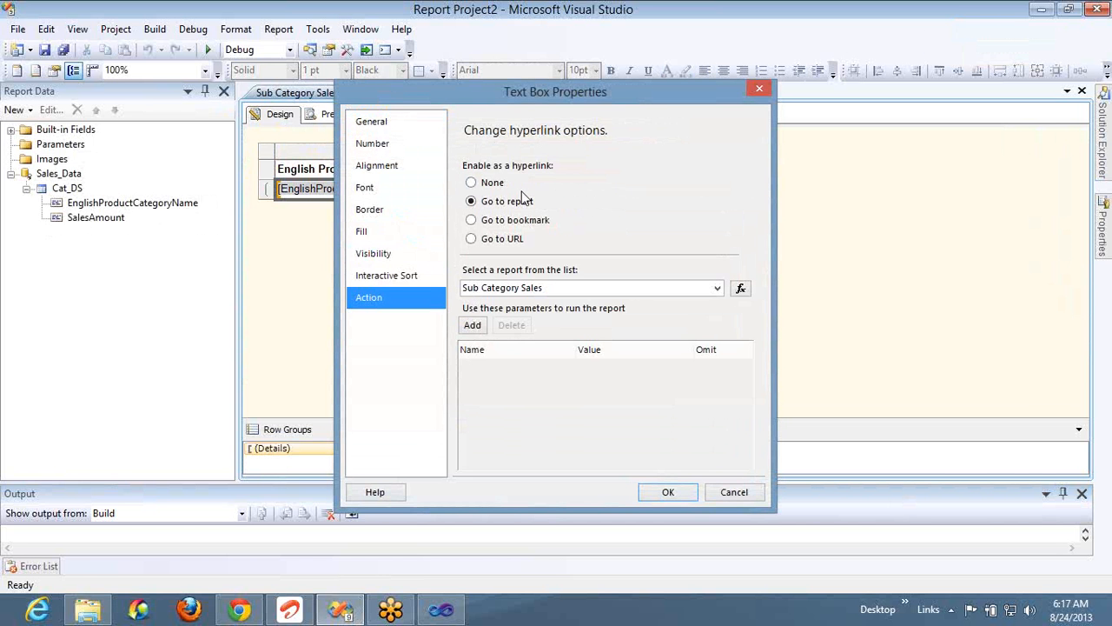
click(473, 326)
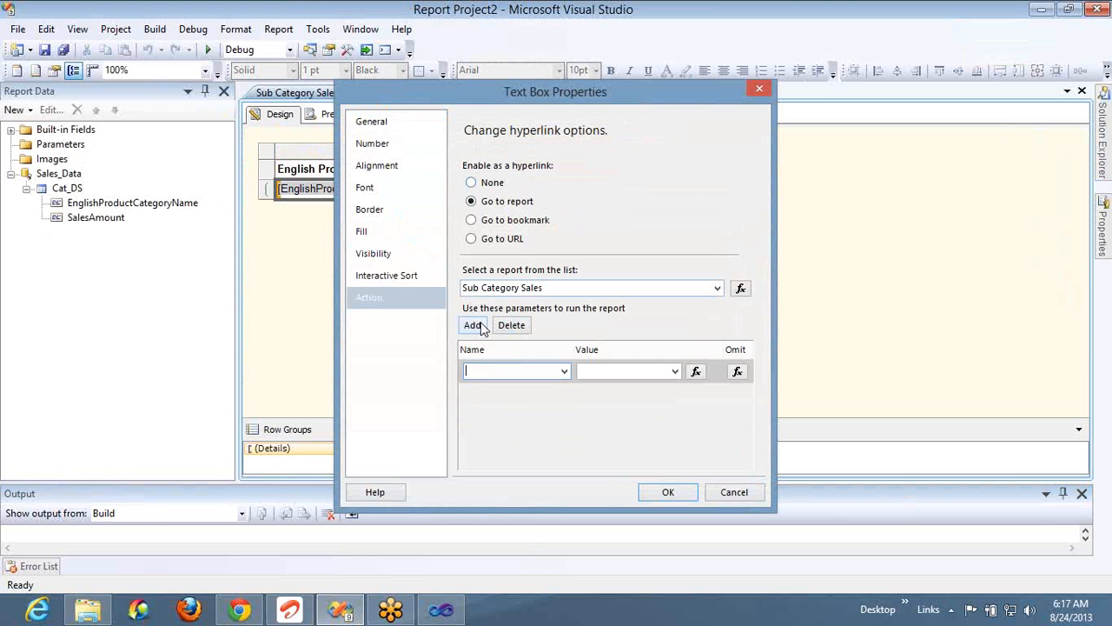
click(564, 371)
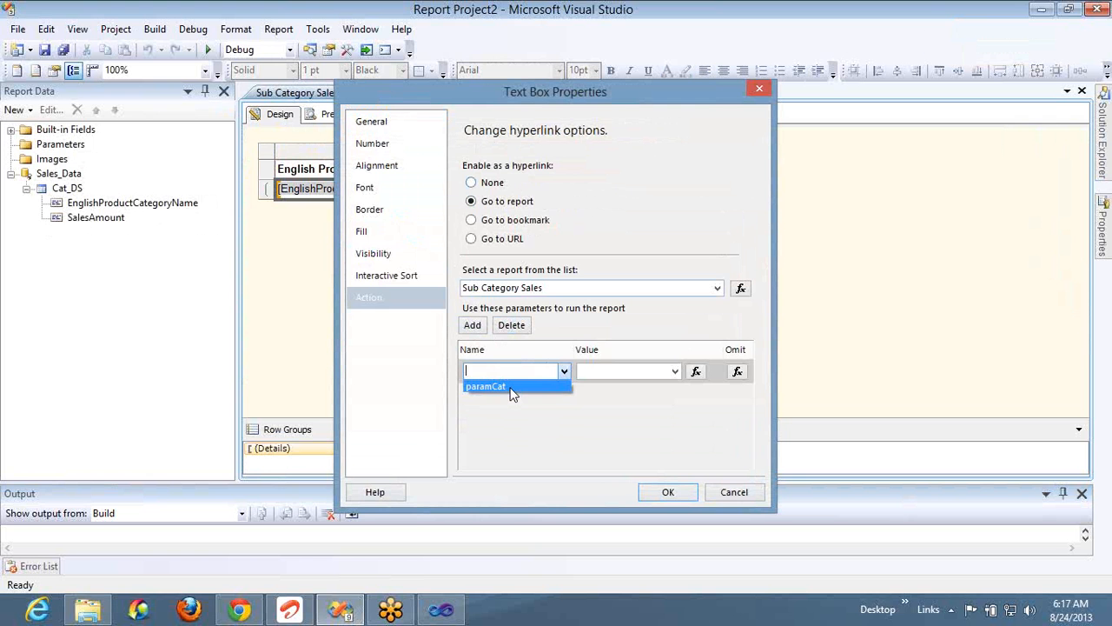
click(510, 389)
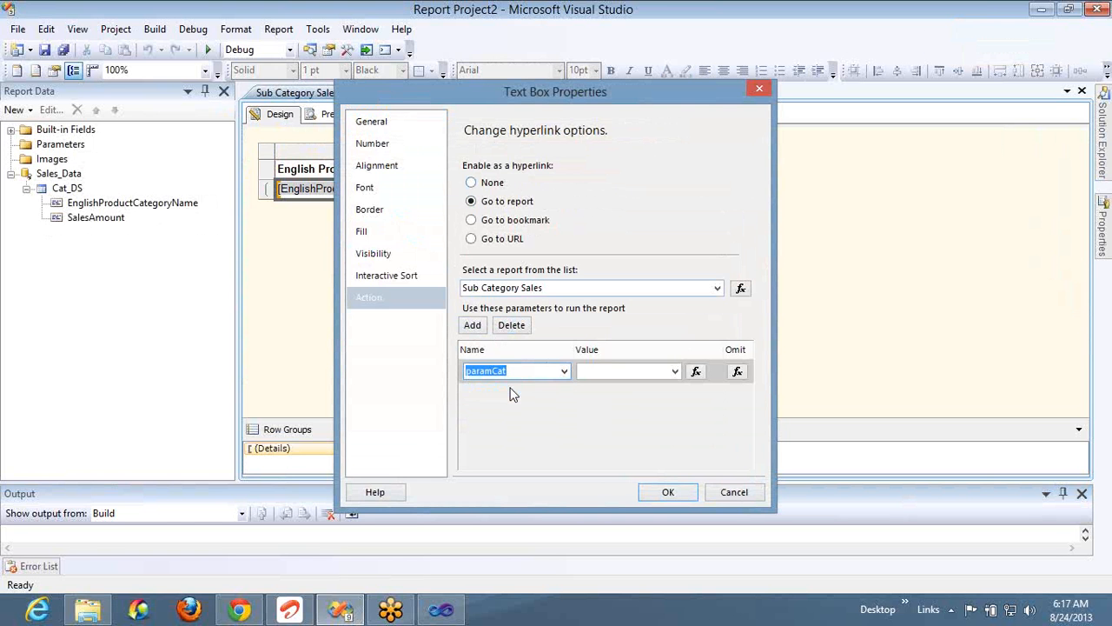
click(675, 371)
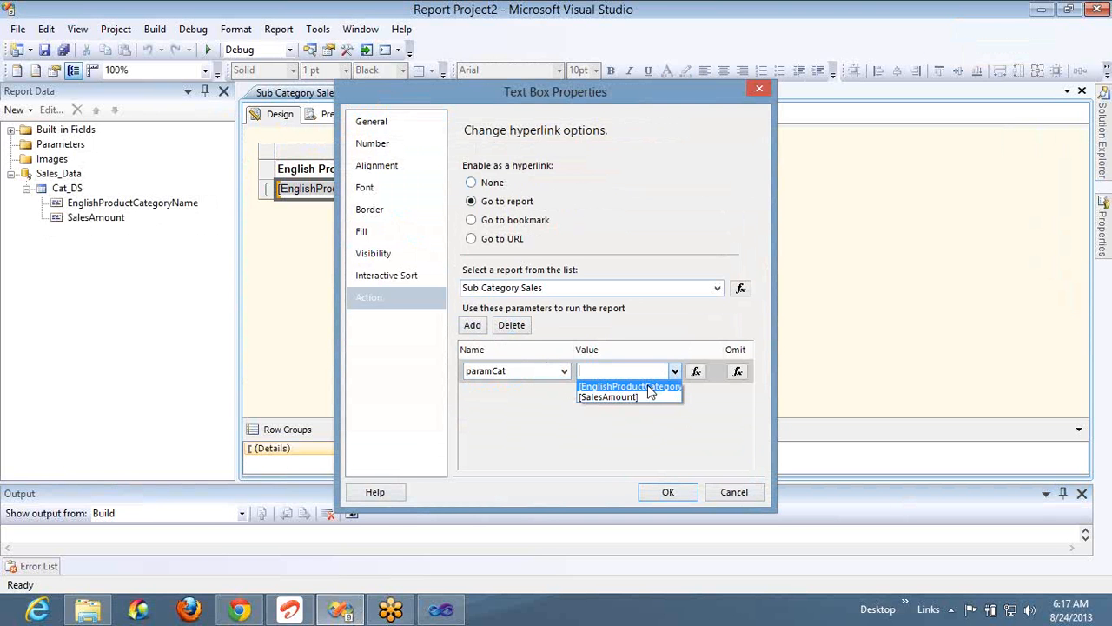
click(650, 387)
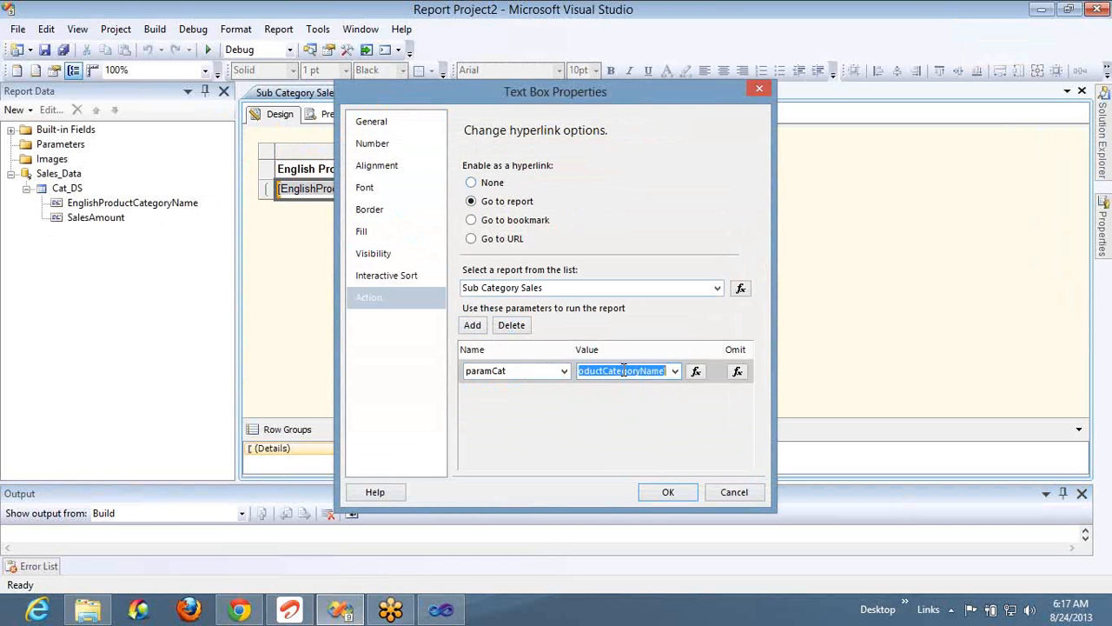
click(667, 492)
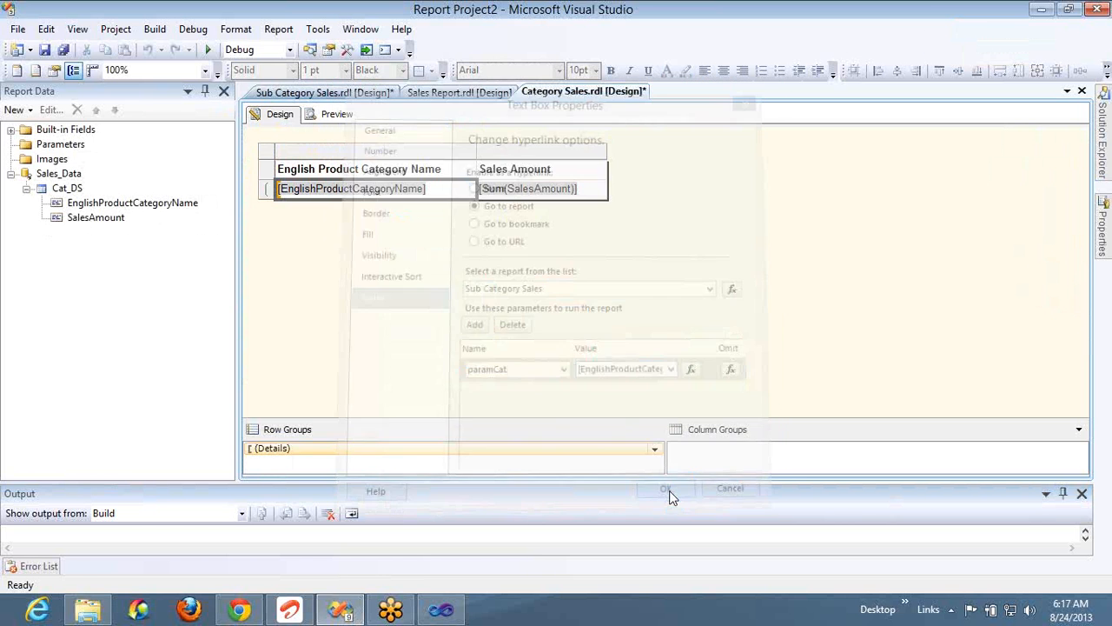
Step: Preview Category Sales, and examine the expression behind the paramCat value in the category name text box's action without changing it
click(353, 118)
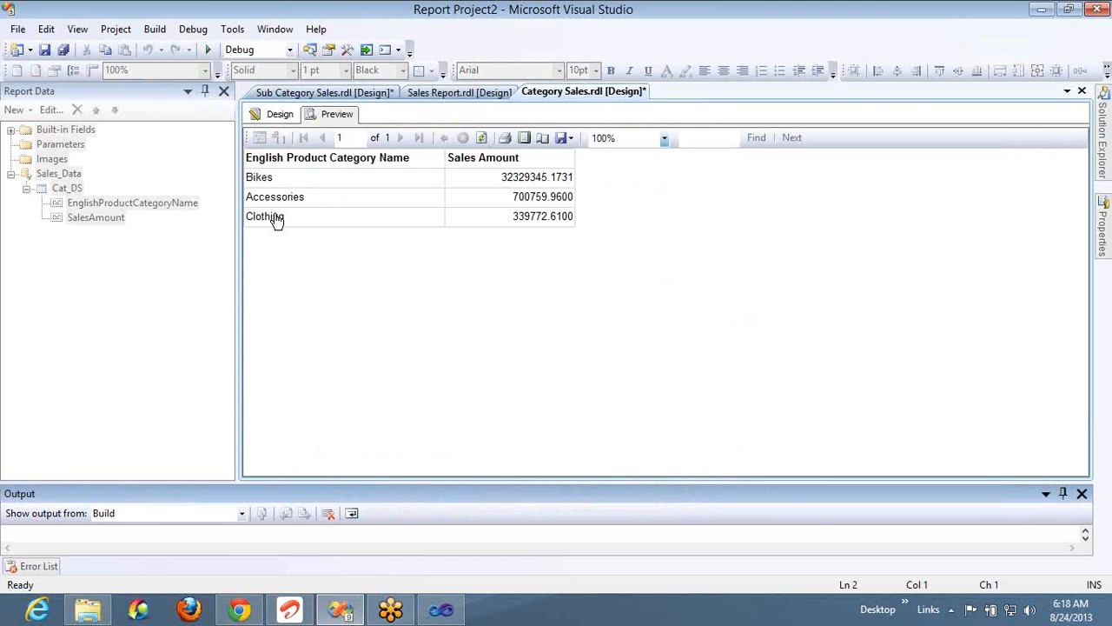
click(280, 113)
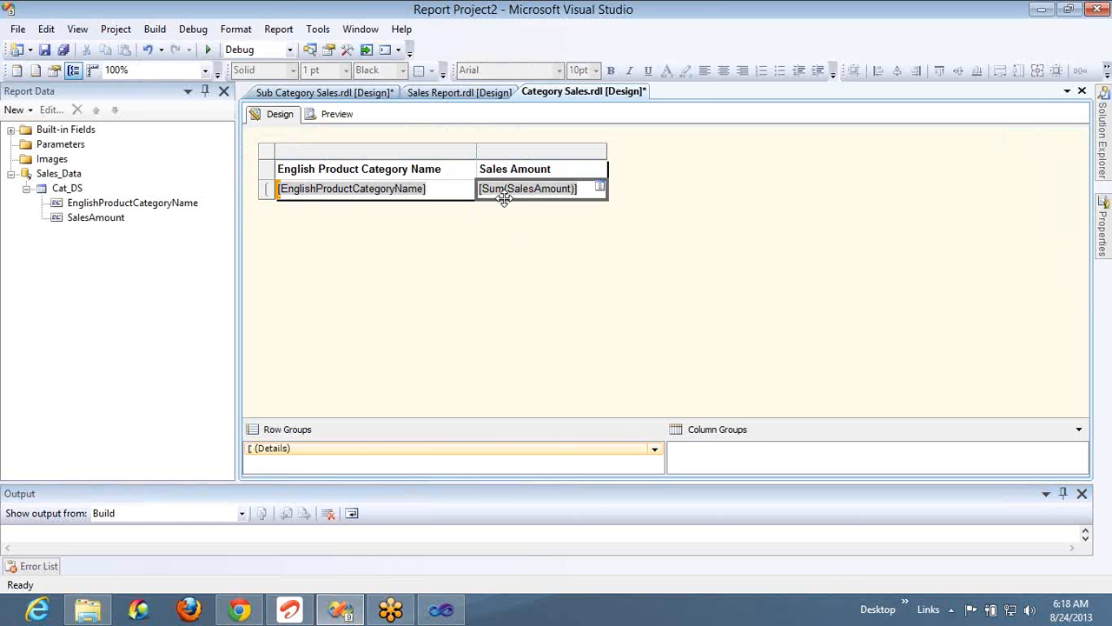
right_click(452, 199)
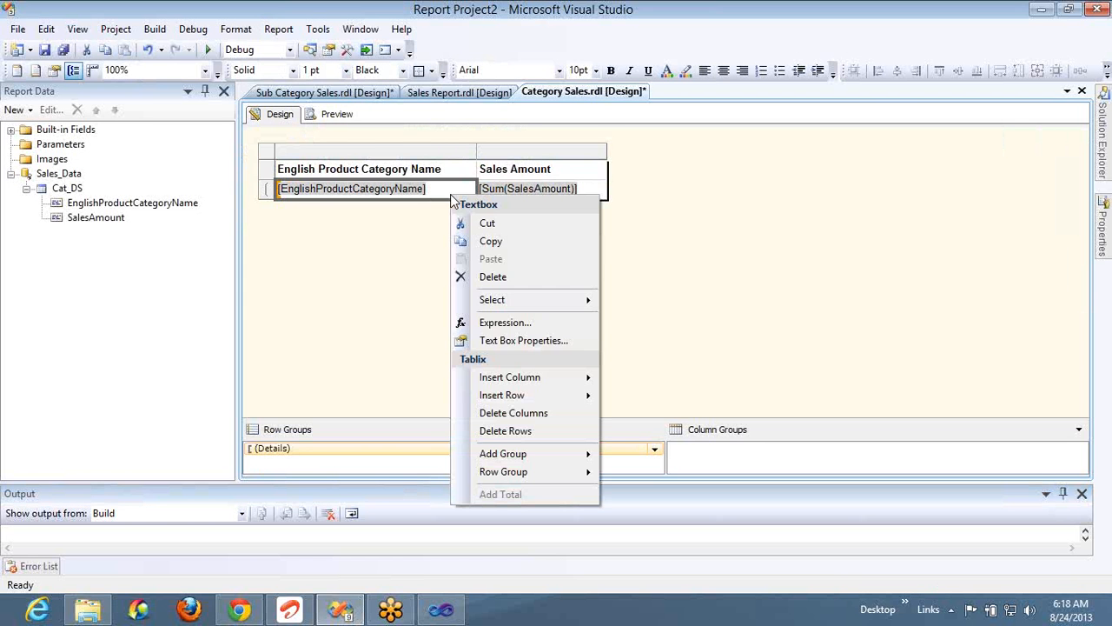
click(493, 340)
click(375, 296)
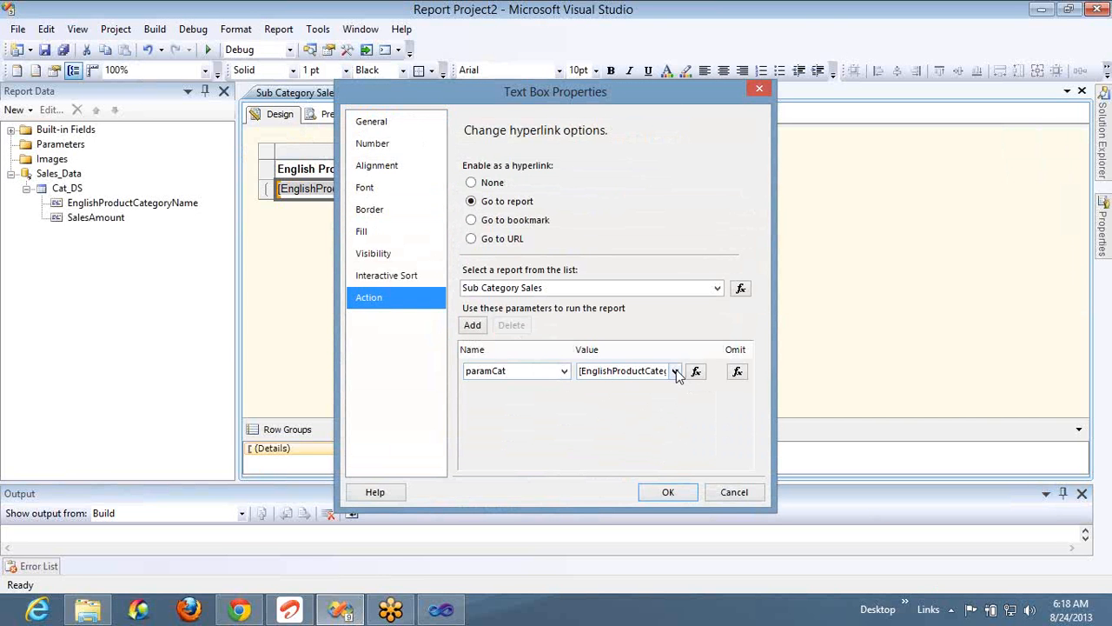
click(675, 371)
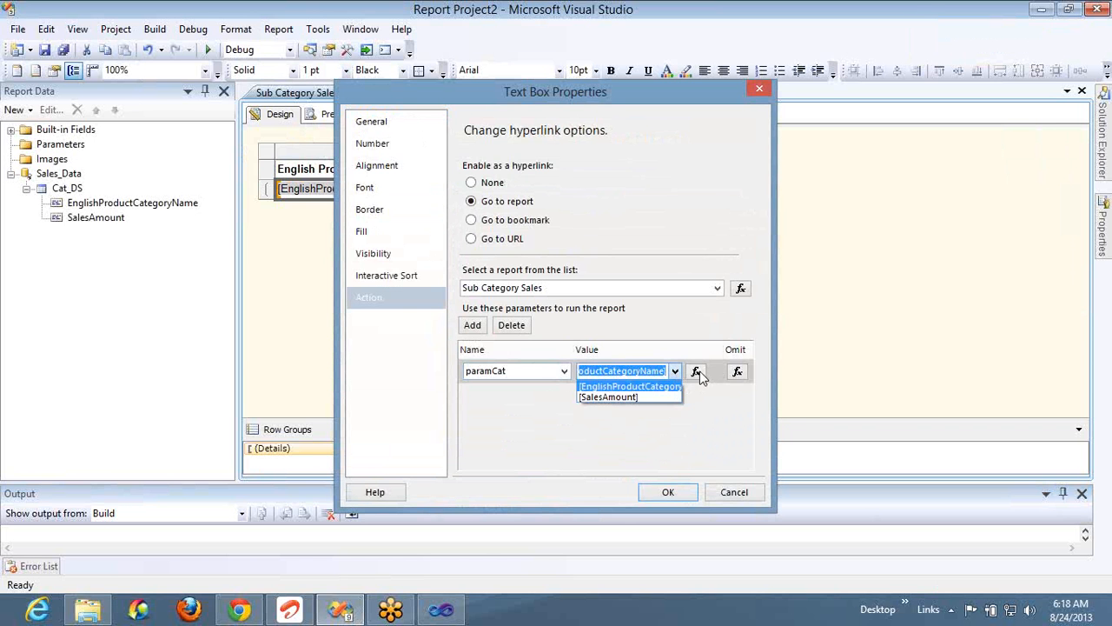
click(700, 375)
click(697, 372)
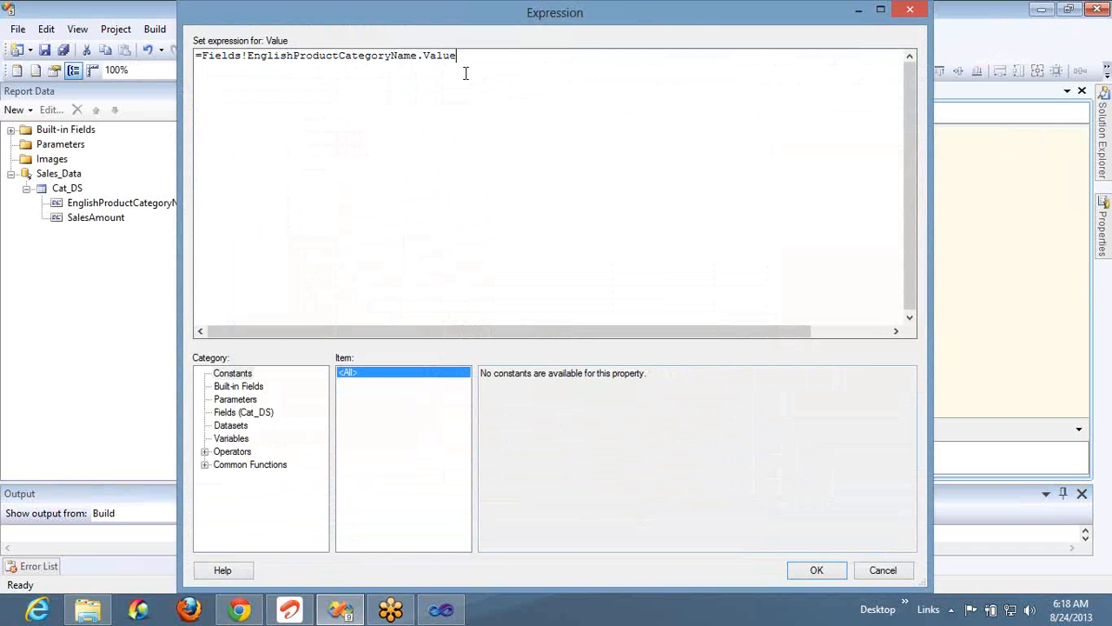
click(869, 570)
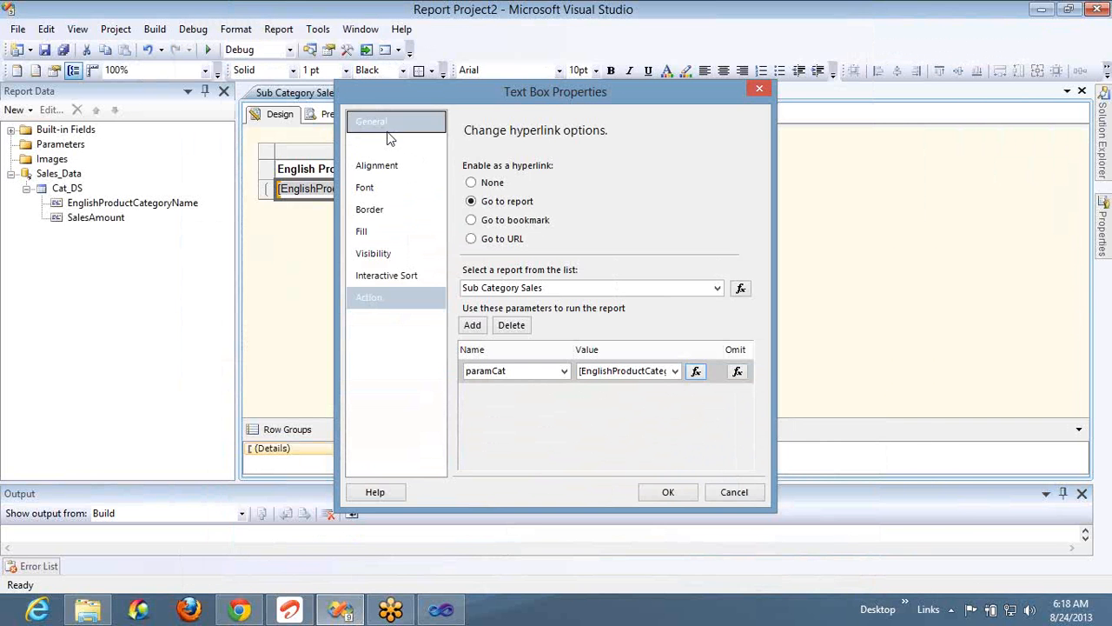
click(731, 492)
Step: Test the drill-through from Bikes and from Accessories in the Category Sales preview, going back to the parent report each time
click(335, 119)
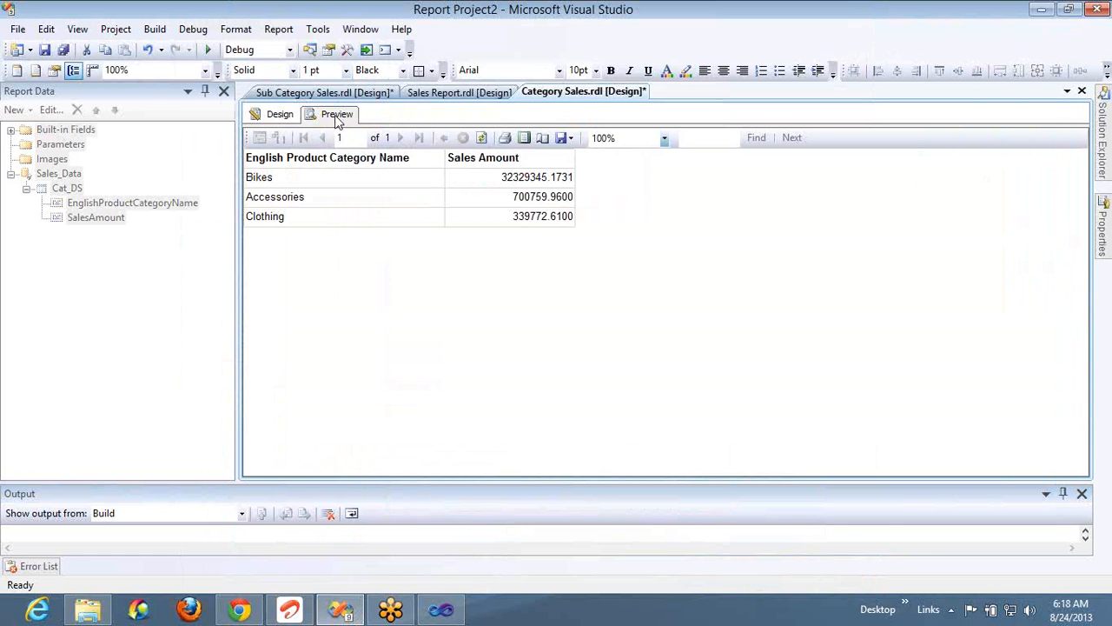
click(265, 179)
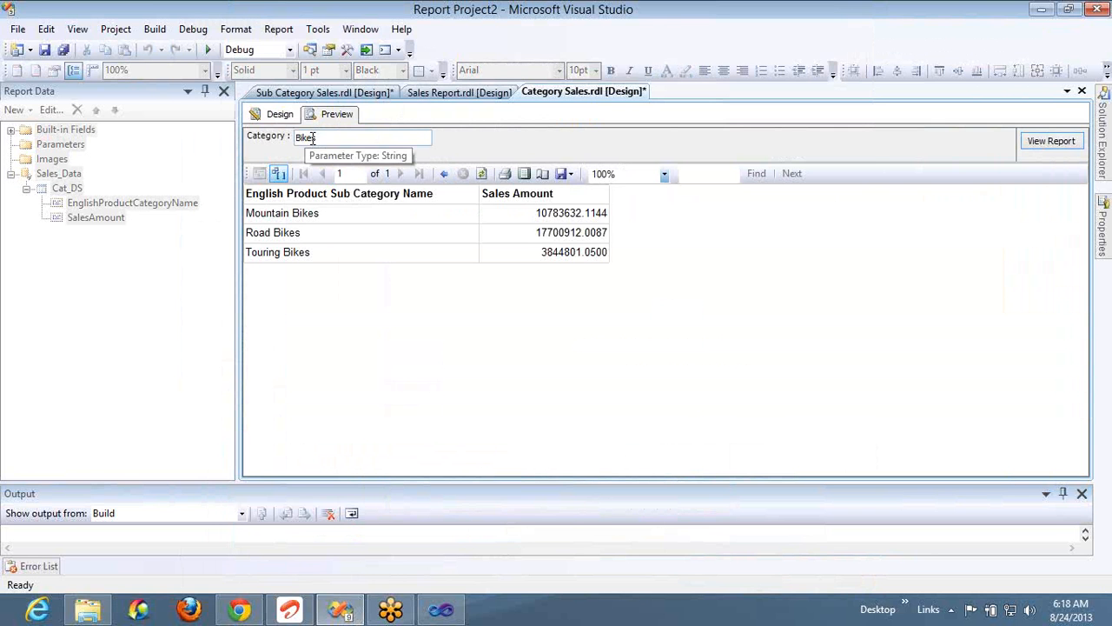
click(443, 176)
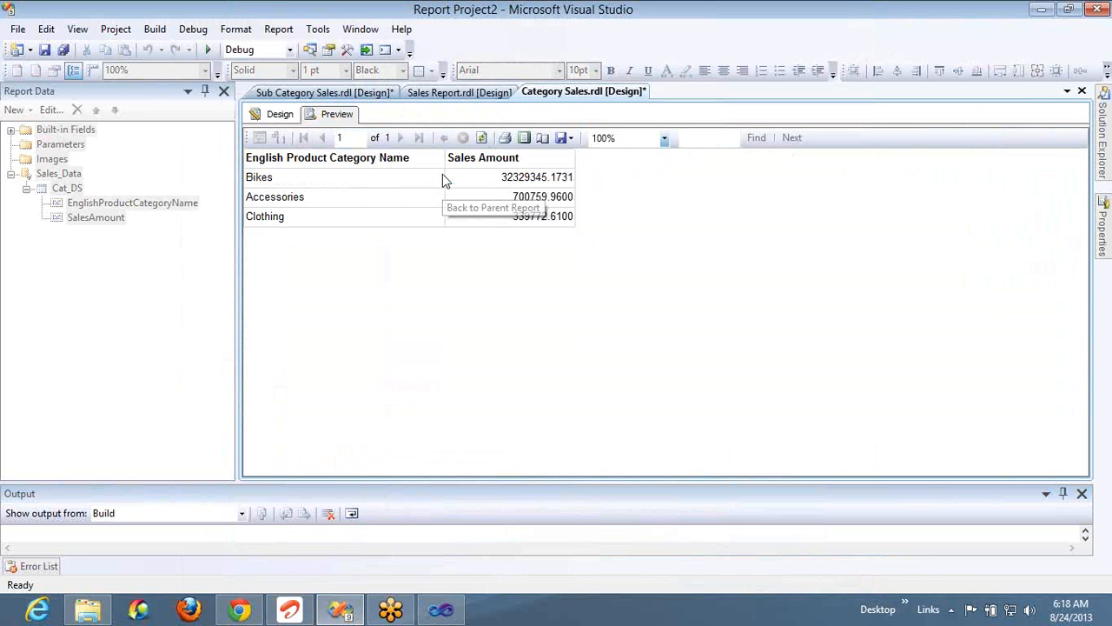
click(295, 198)
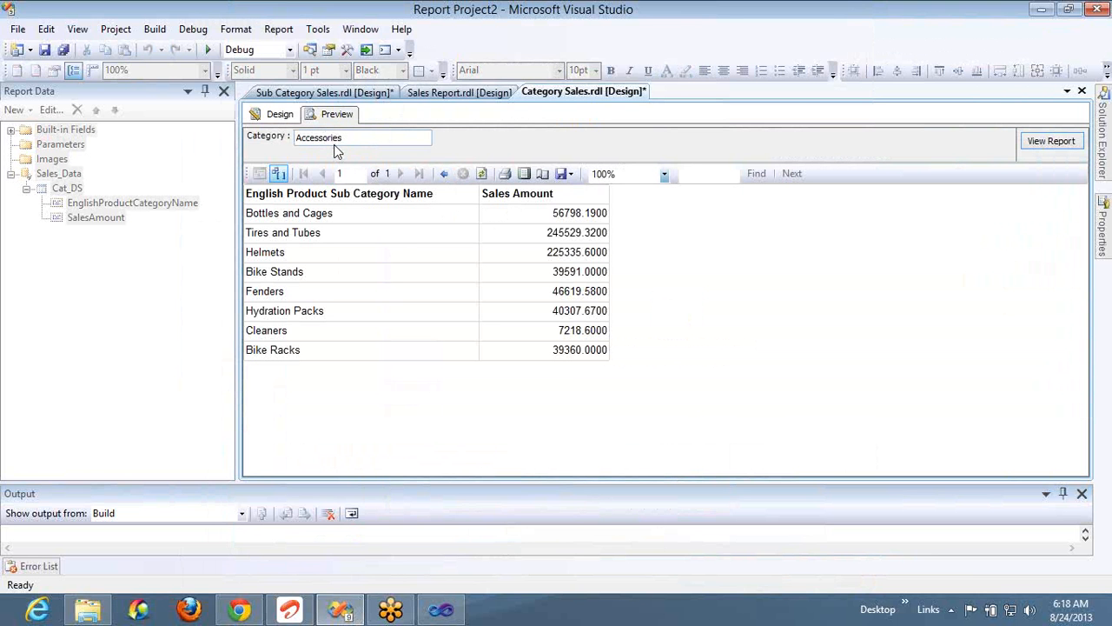
click(445, 174)
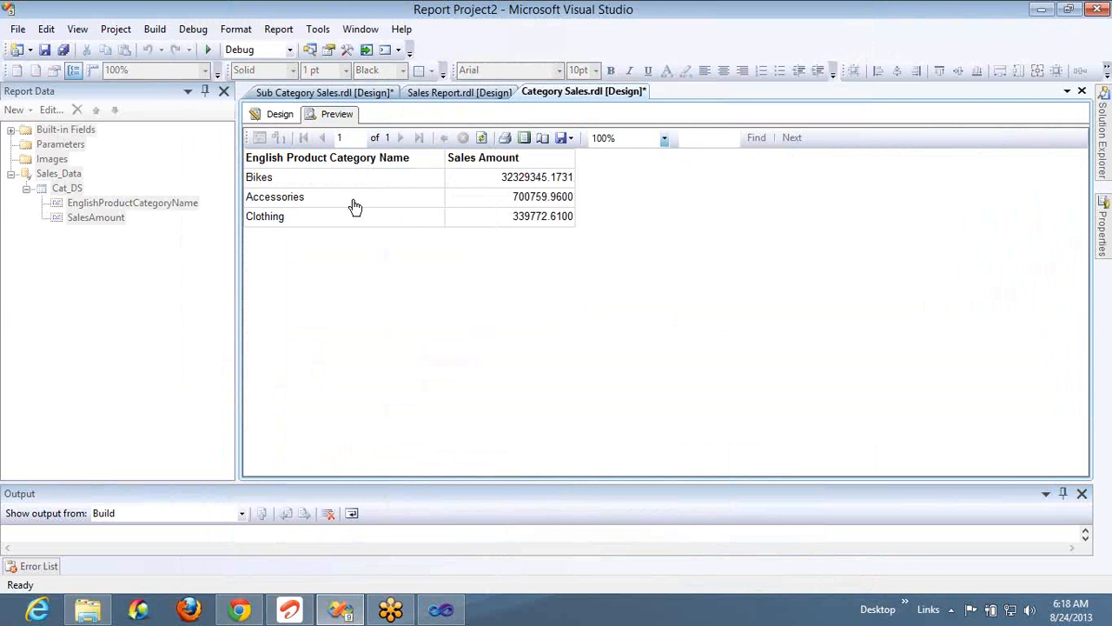
Step: Test the drill-through from Clothing in the Category Sales preview
click(278, 218)
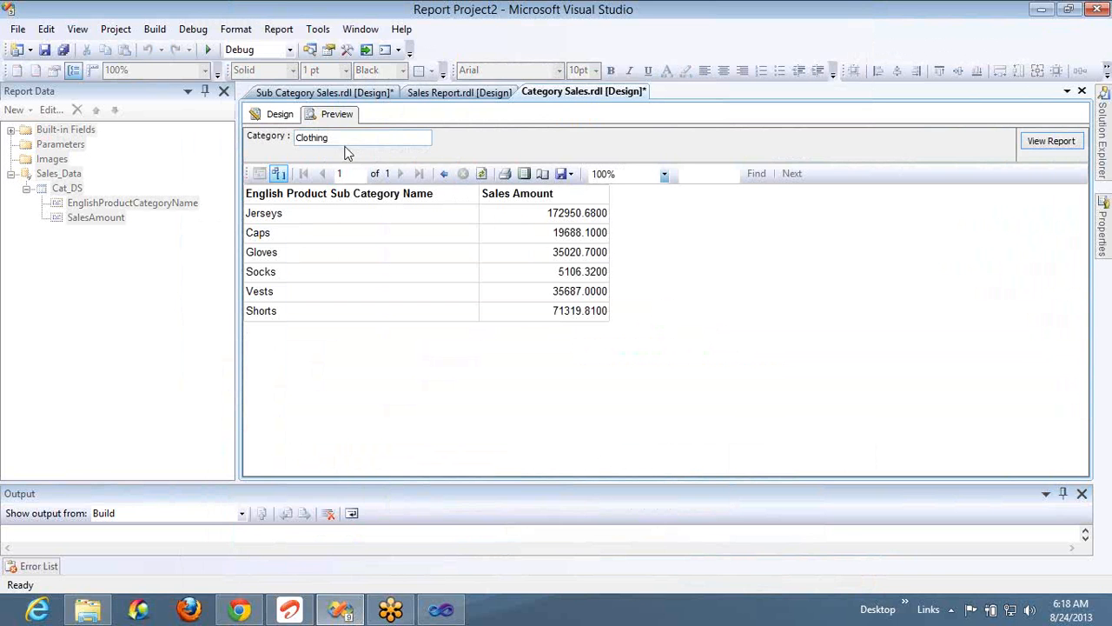
Step: In the Sub Category Sales report, set the paramCat parameter's visibility to Hidden and save all reports
click(357, 92)
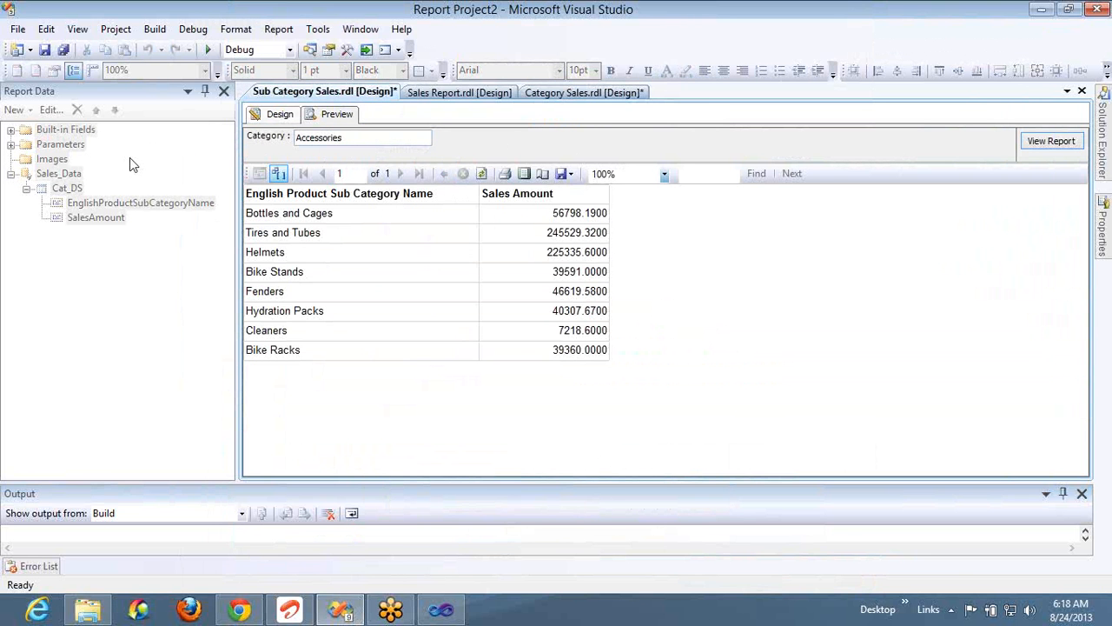
click(275, 115)
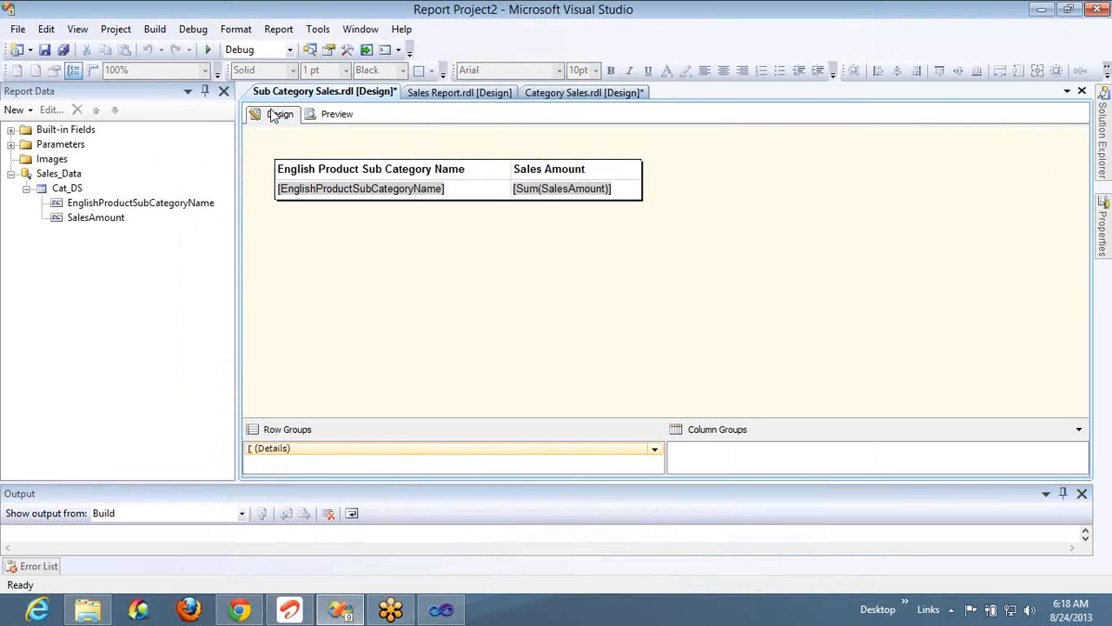
click(11, 145)
double_click(58, 161)
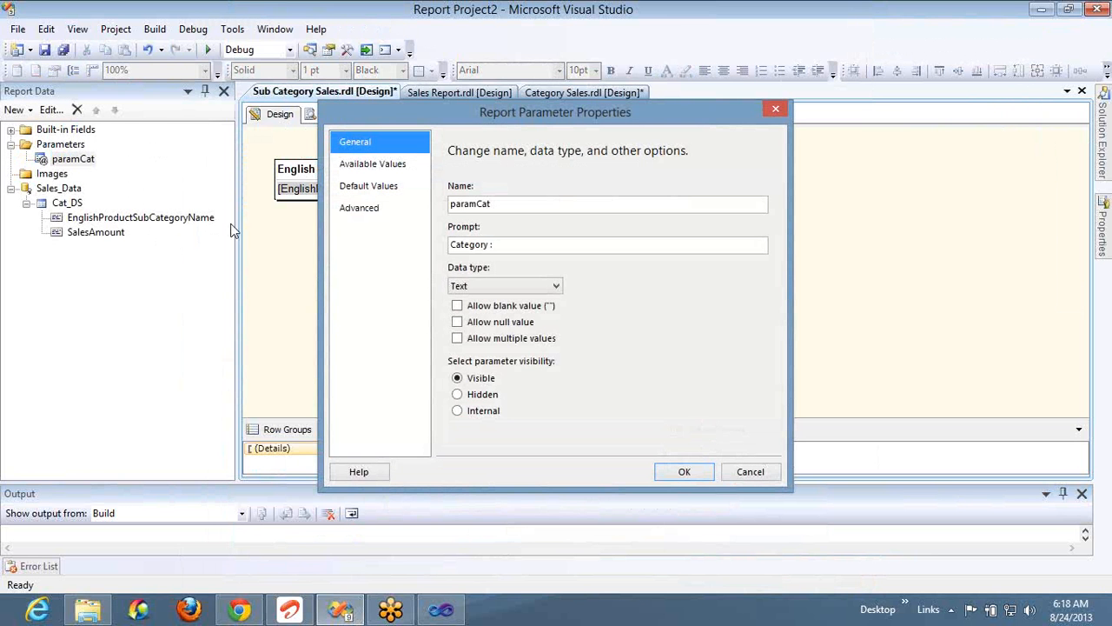
click(481, 395)
click(703, 473)
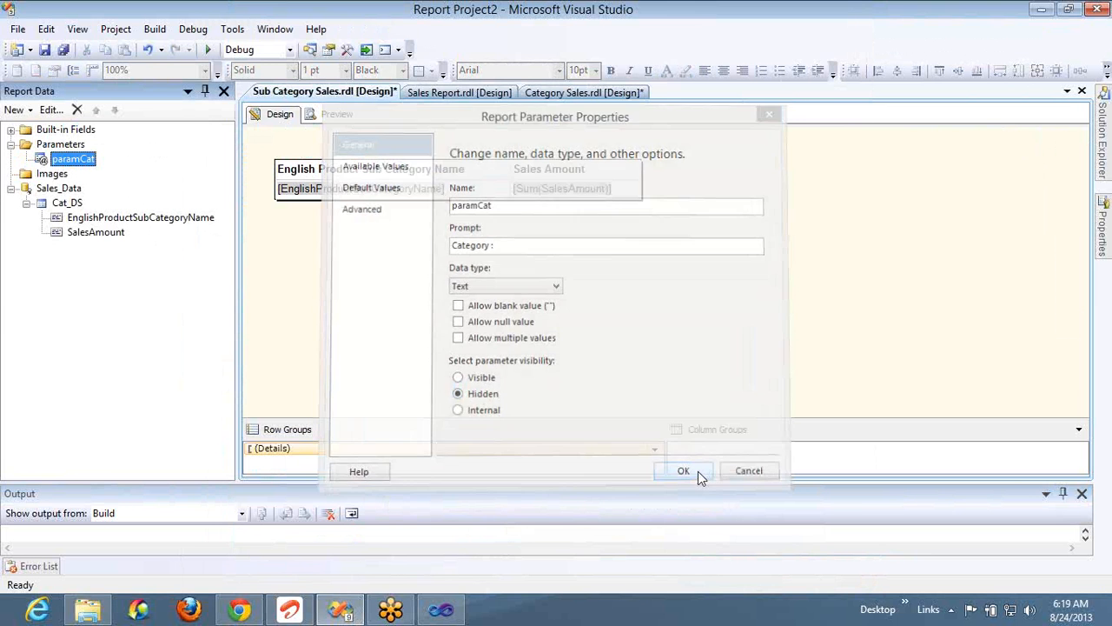
click(62, 51)
Step: Test the drill-through from Bikes, Accessories and Clothing in the Category Sales preview, going back to the parent report each time
click(563, 92)
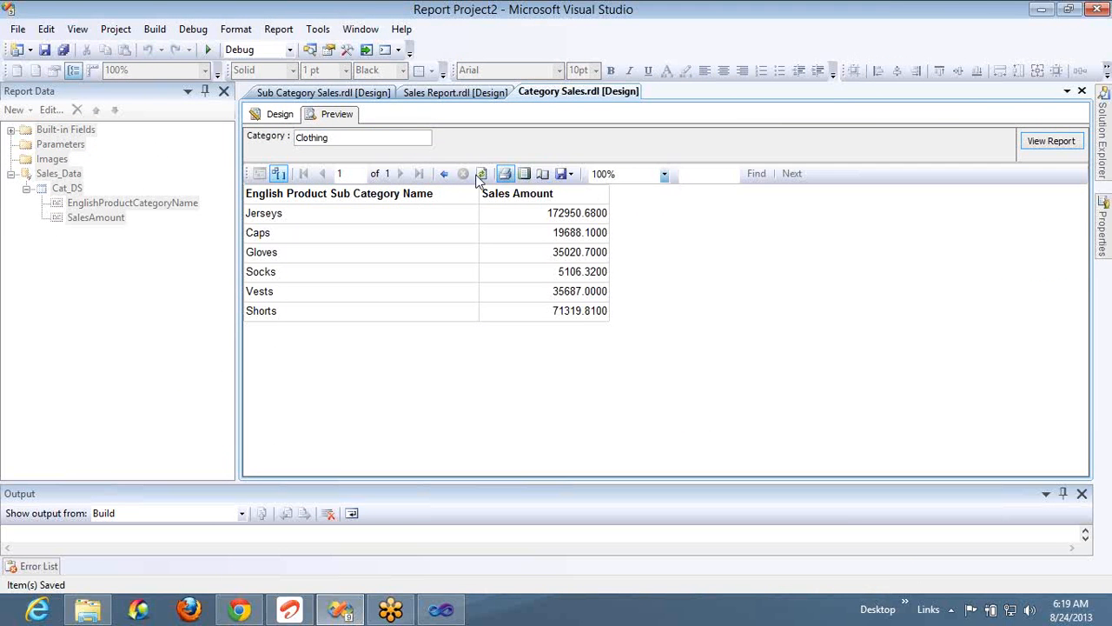
click(444, 175)
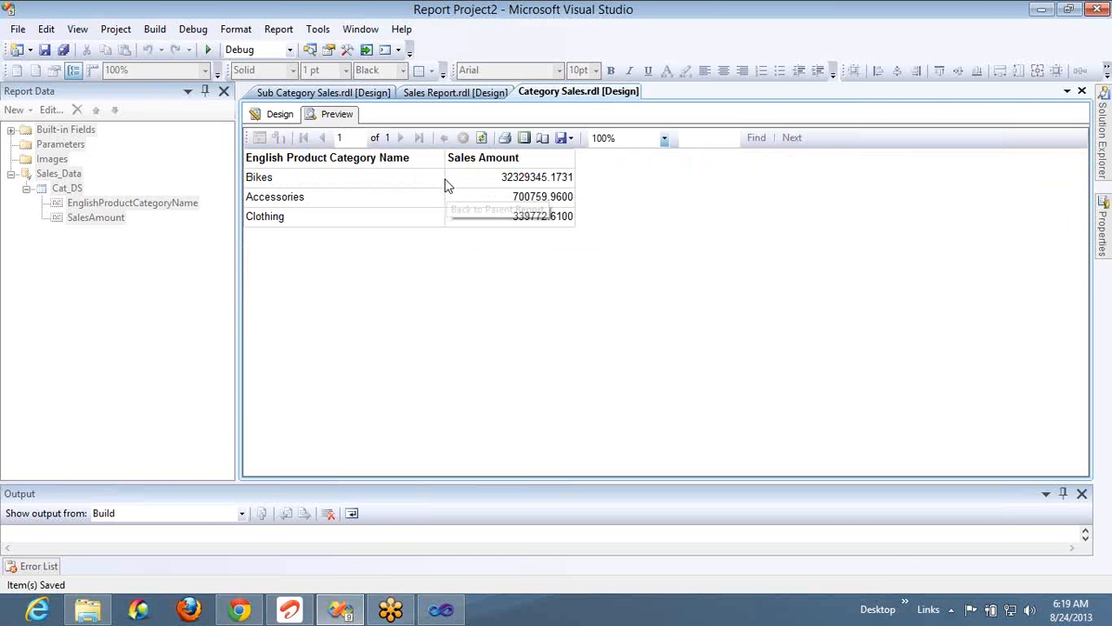
click(271, 178)
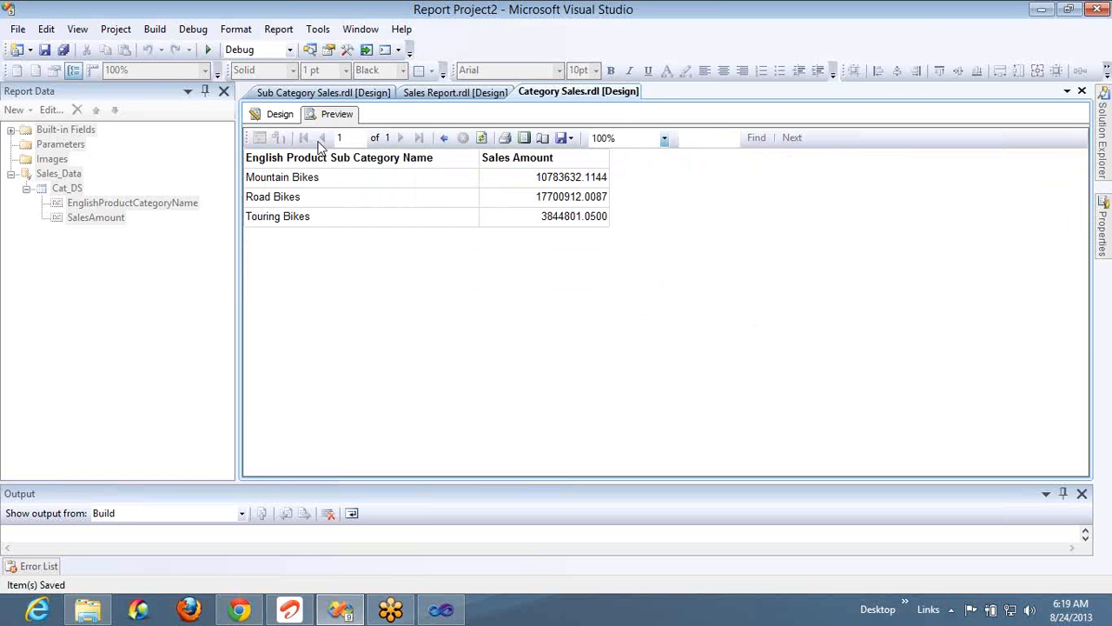
click(443, 140)
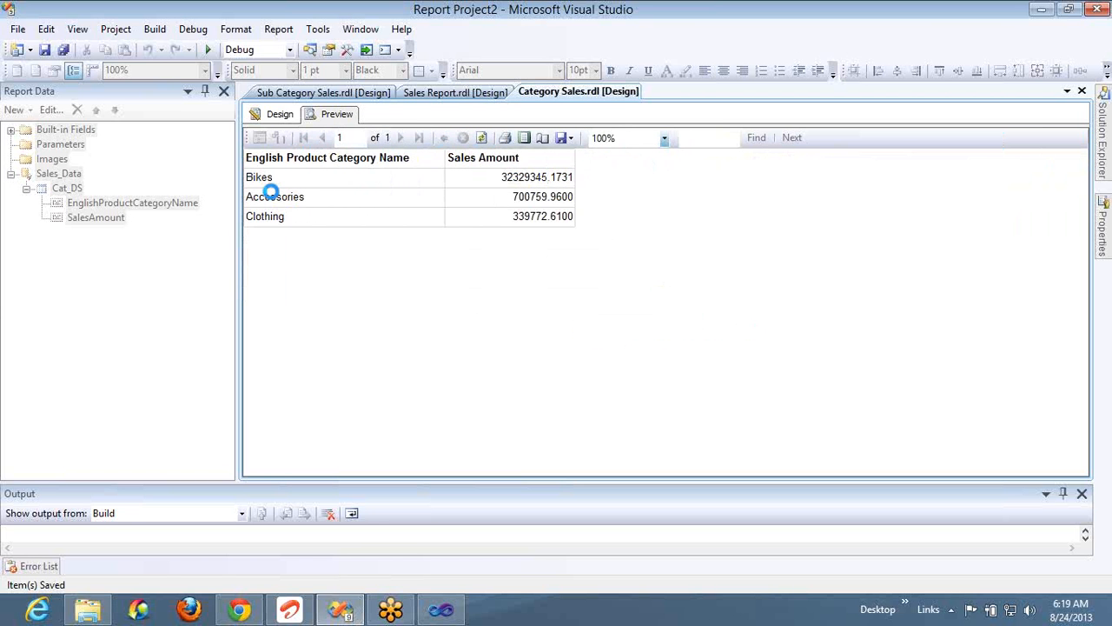
click(272, 193)
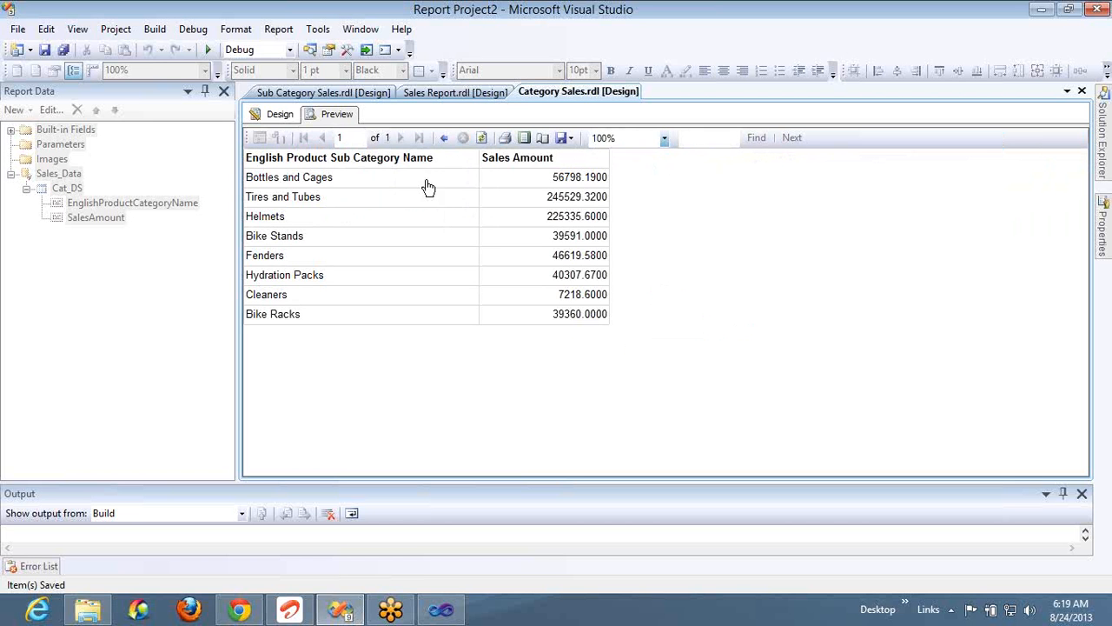
click(444, 137)
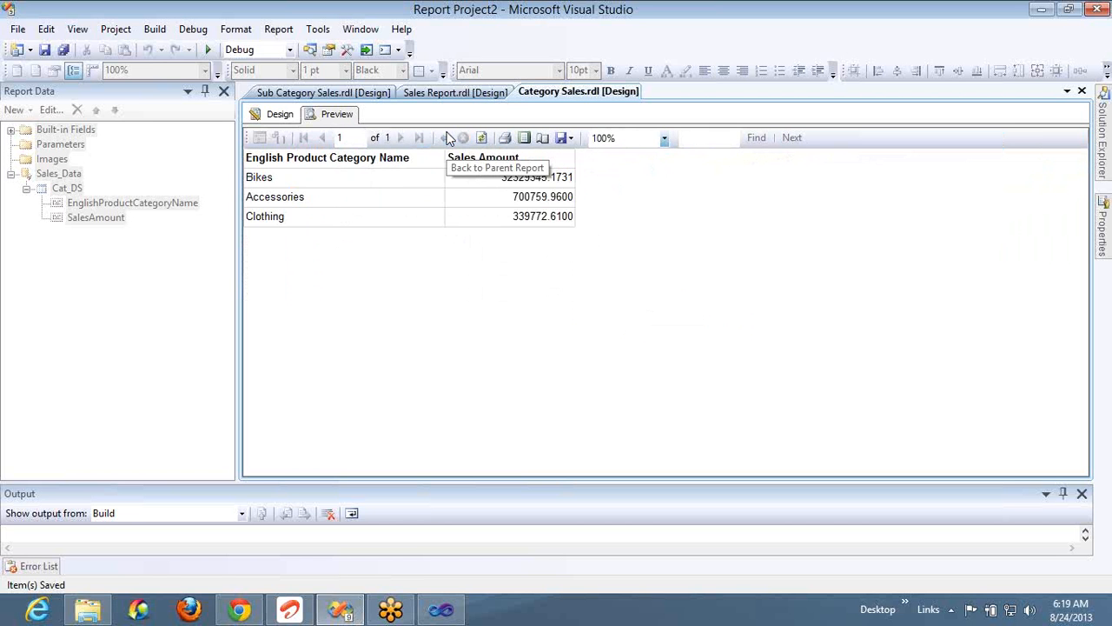
click(271, 216)
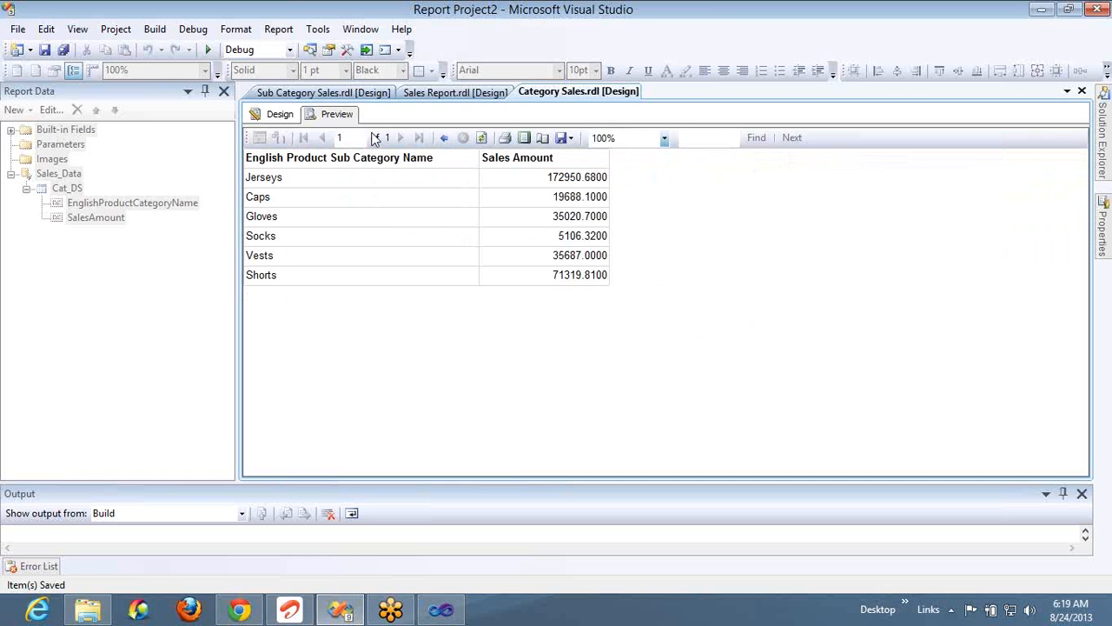
click(444, 139)
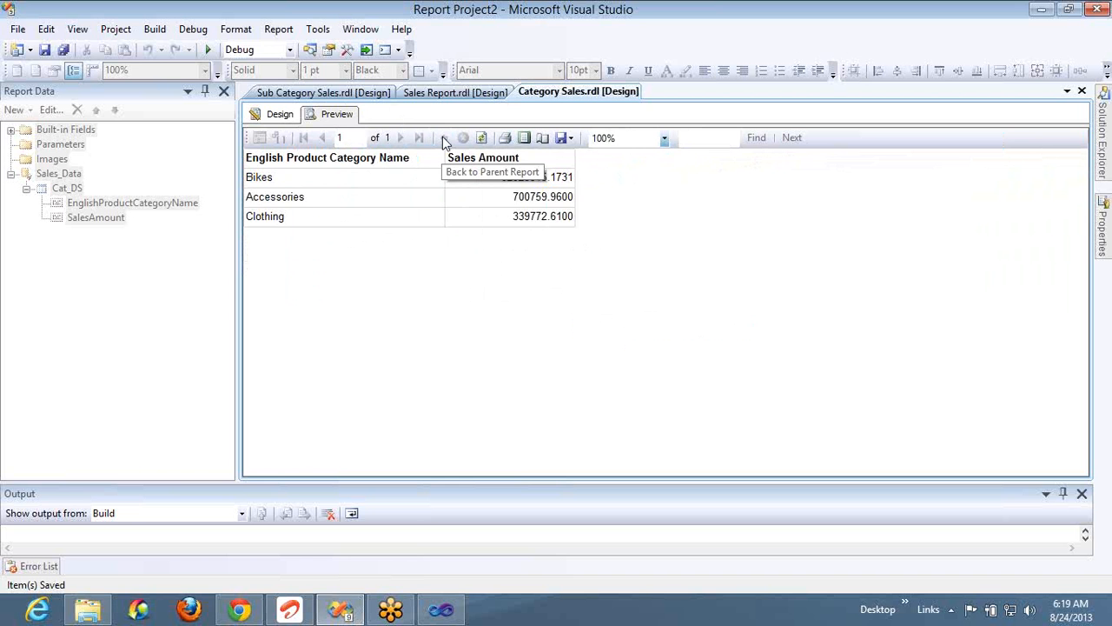
Step: Open the Product Sales report and add a hidden text parameter named paramSubCat with the prompt "Sub Cat :"
click(311, 50)
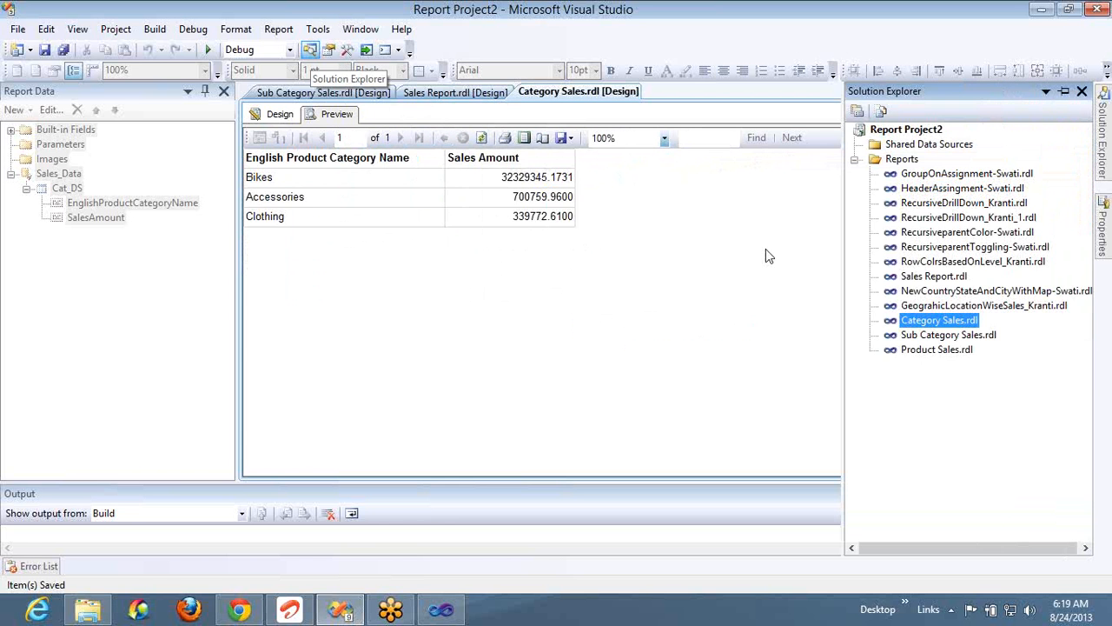
double_click(942, 351)
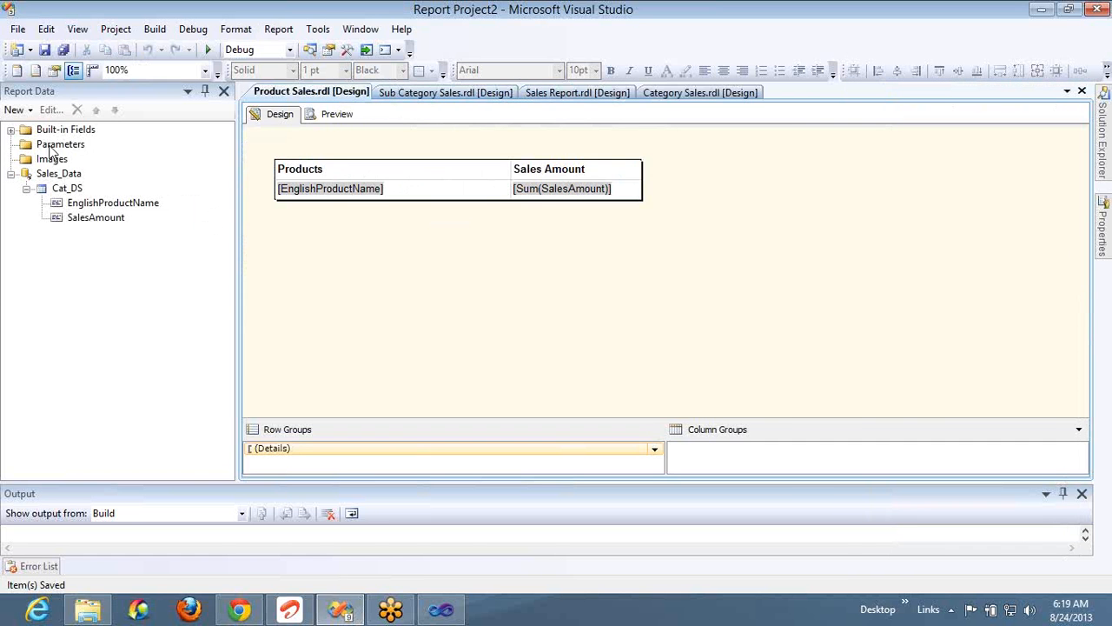
click(53, 146)
right_click(52, 148)
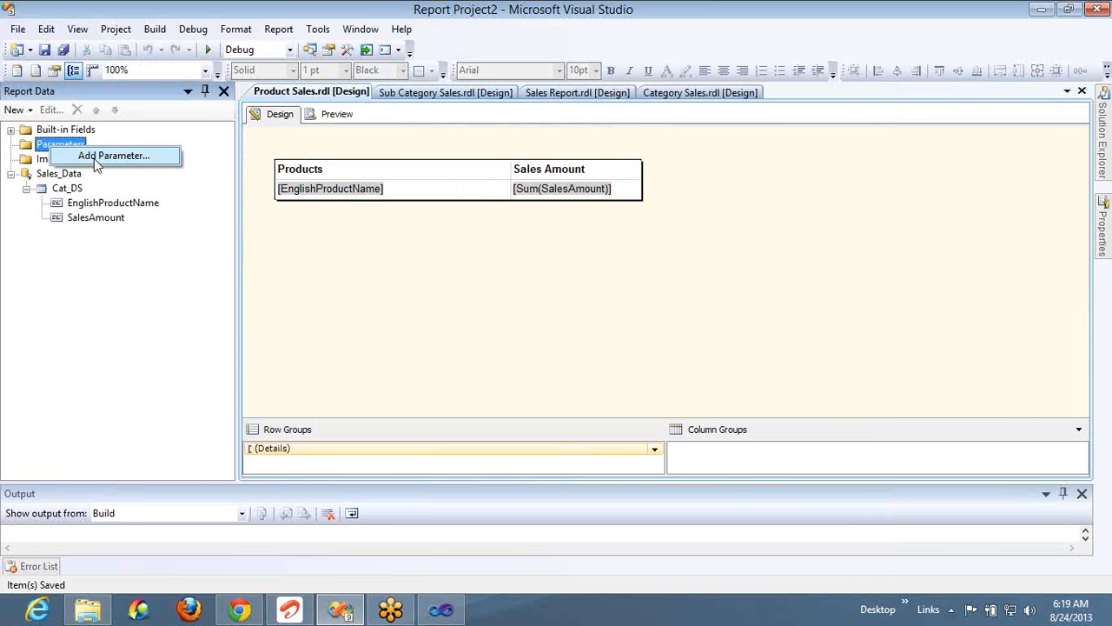
click(95, 156)
double_click(530, 204)
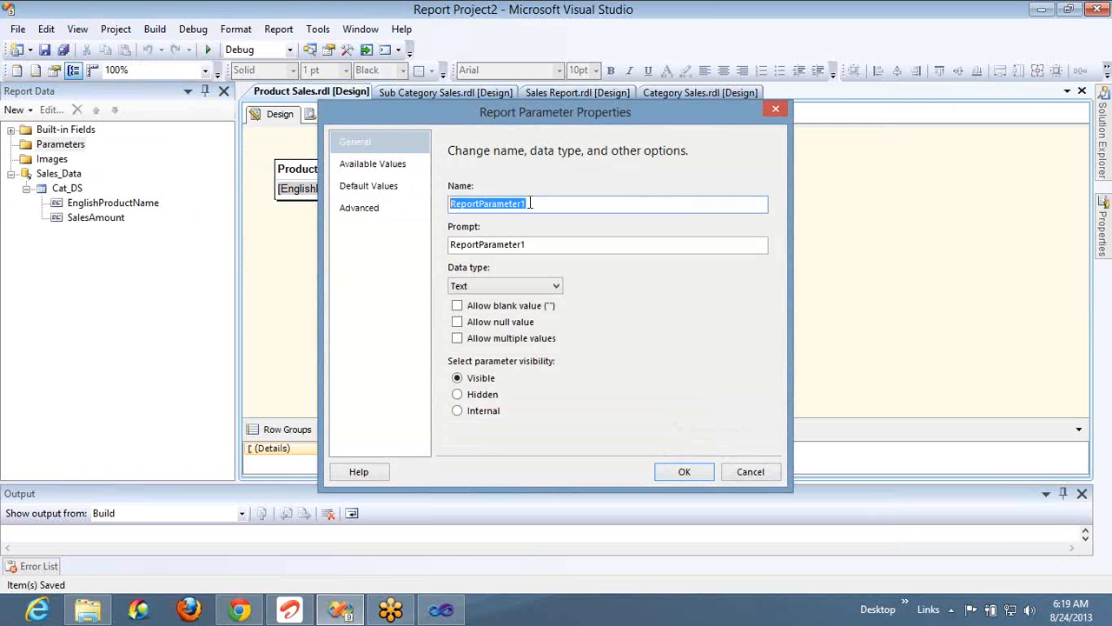
text(paramSubCat)
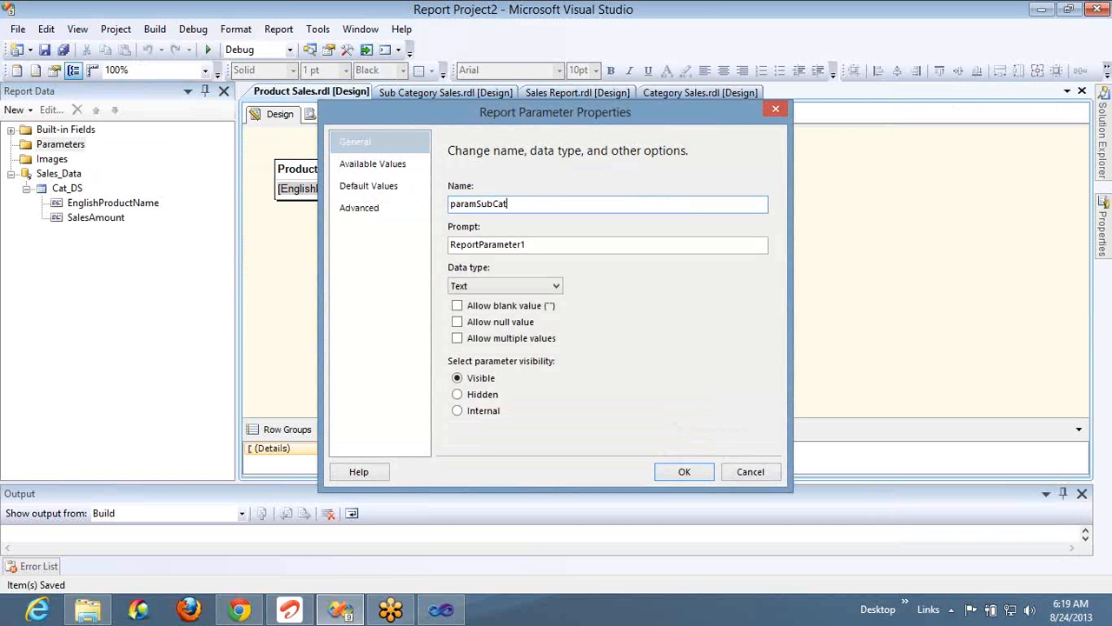
double_click(555, 245)
text(S)
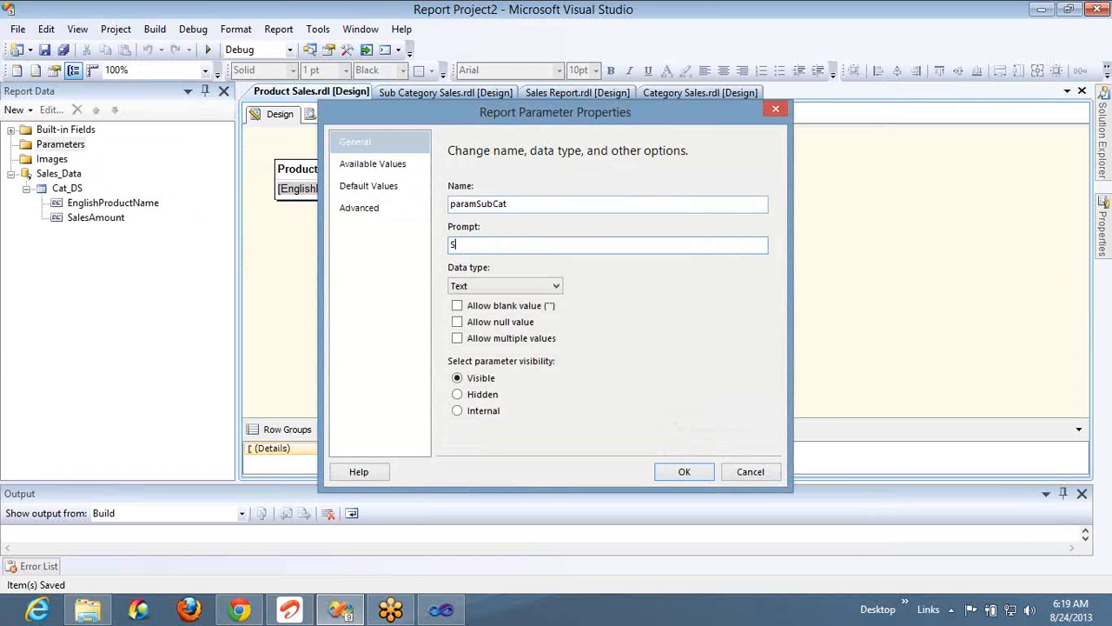
text(ub Cat :)
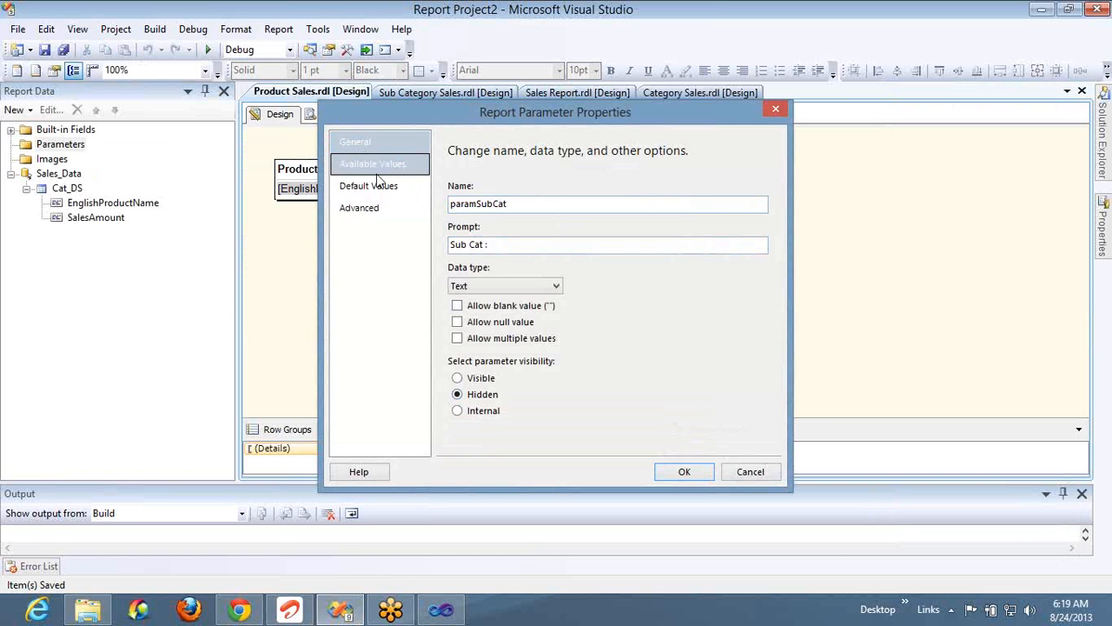
click(684, 472)
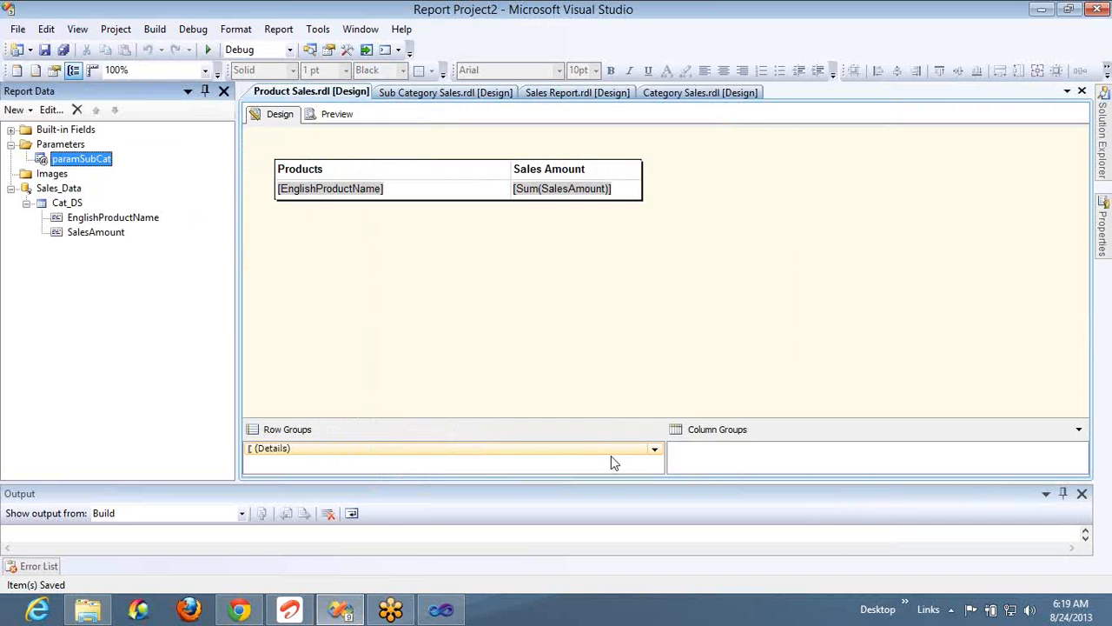
double_click(67, 203)
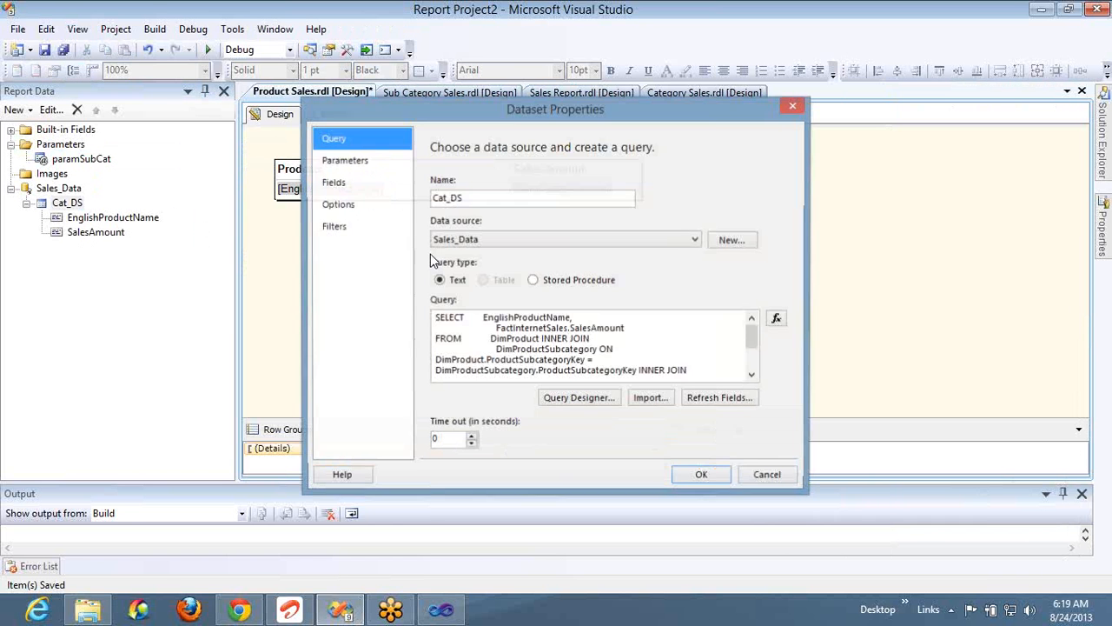
key(ctrl+End)
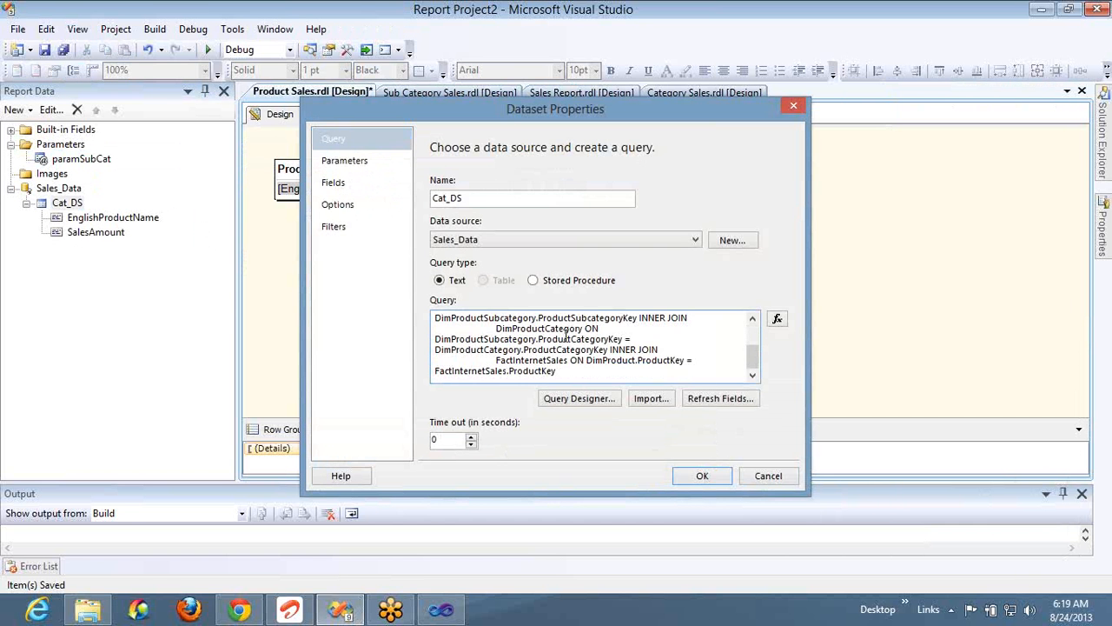
key(Return)
text(Where)
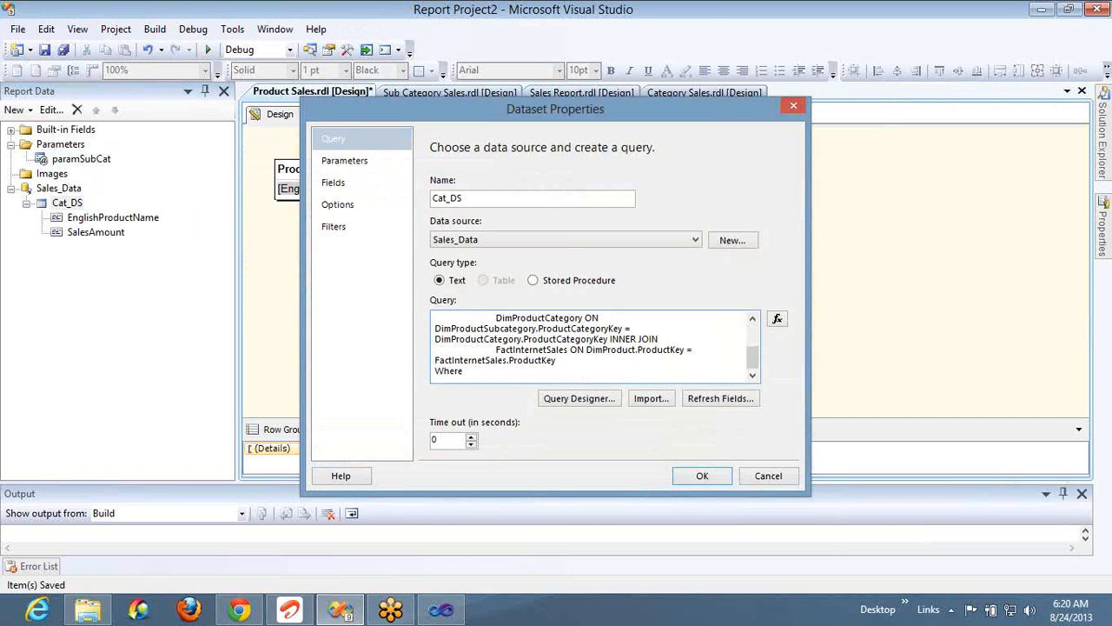
text( ProductSubcategoryName = @)
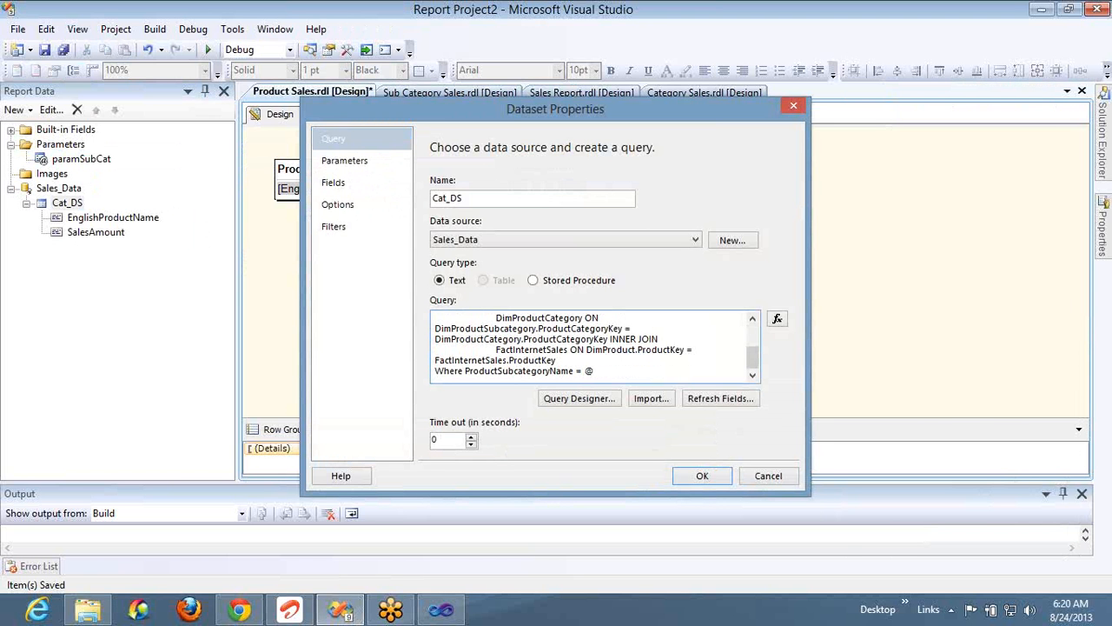
text(SubCat)
click(386, 161)
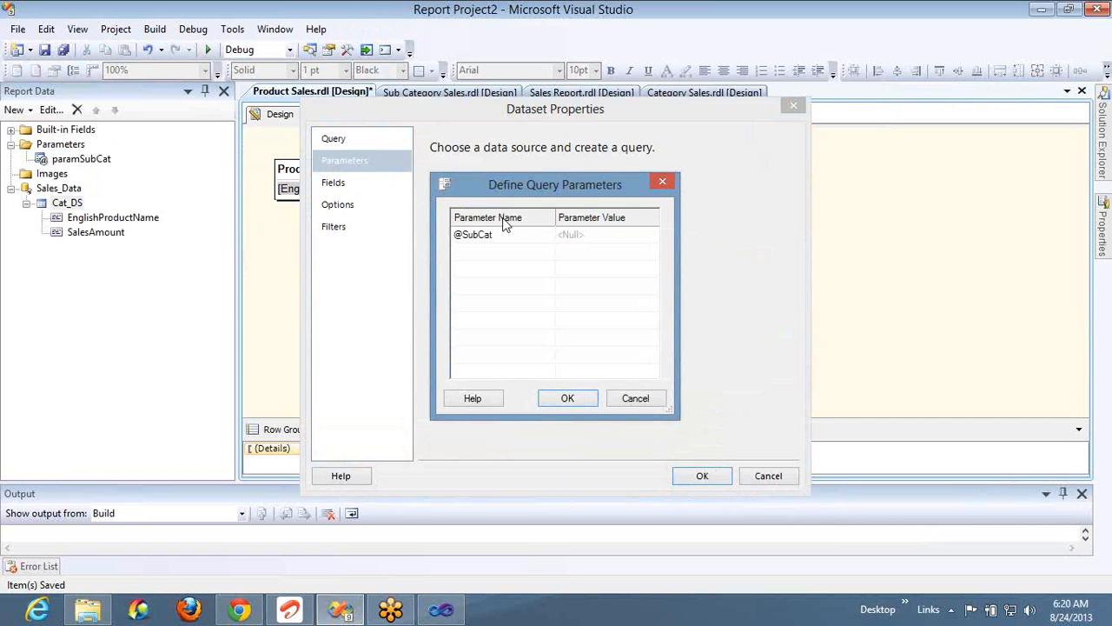
click(635, 398)
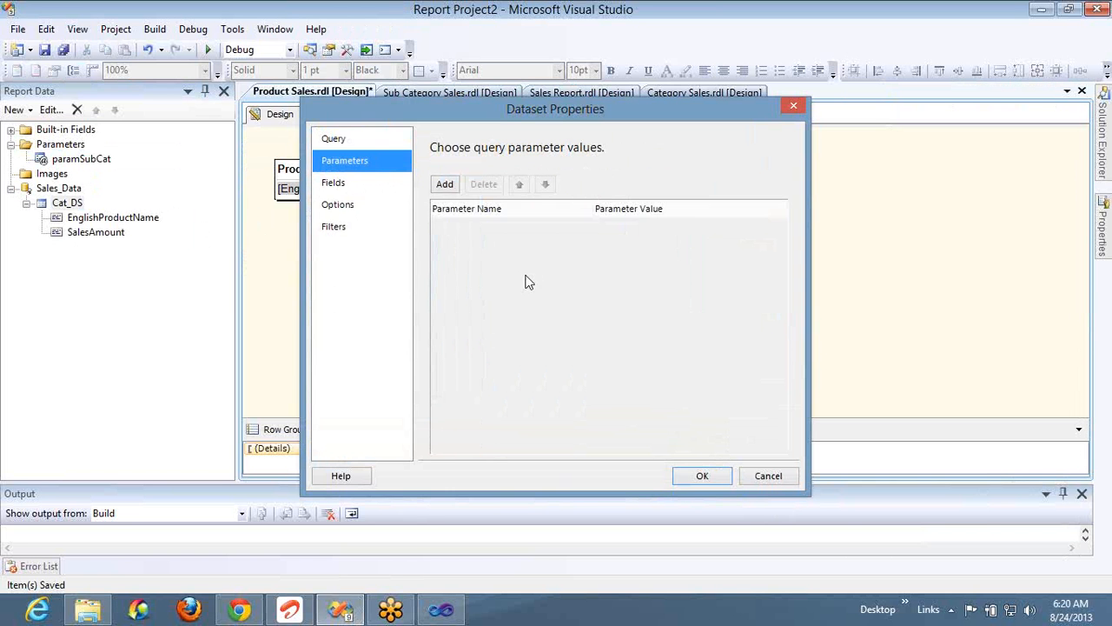
click(443, 185)
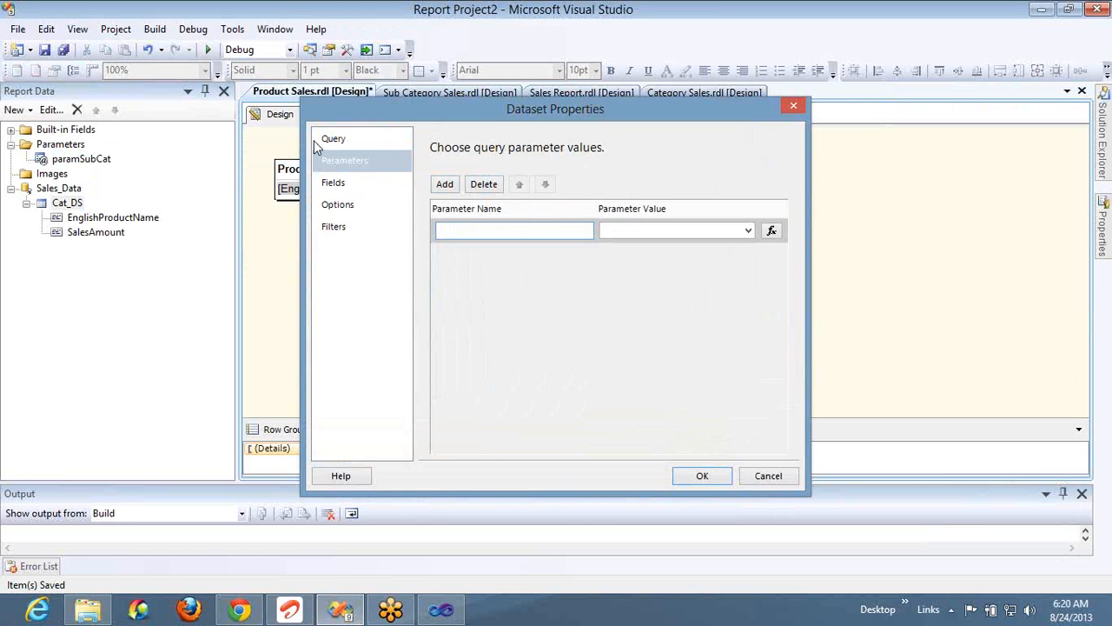
Step: Correct the column name in the Cat_DS query's Where clause to EnglishProductSubcategoryName
click(339, 138)
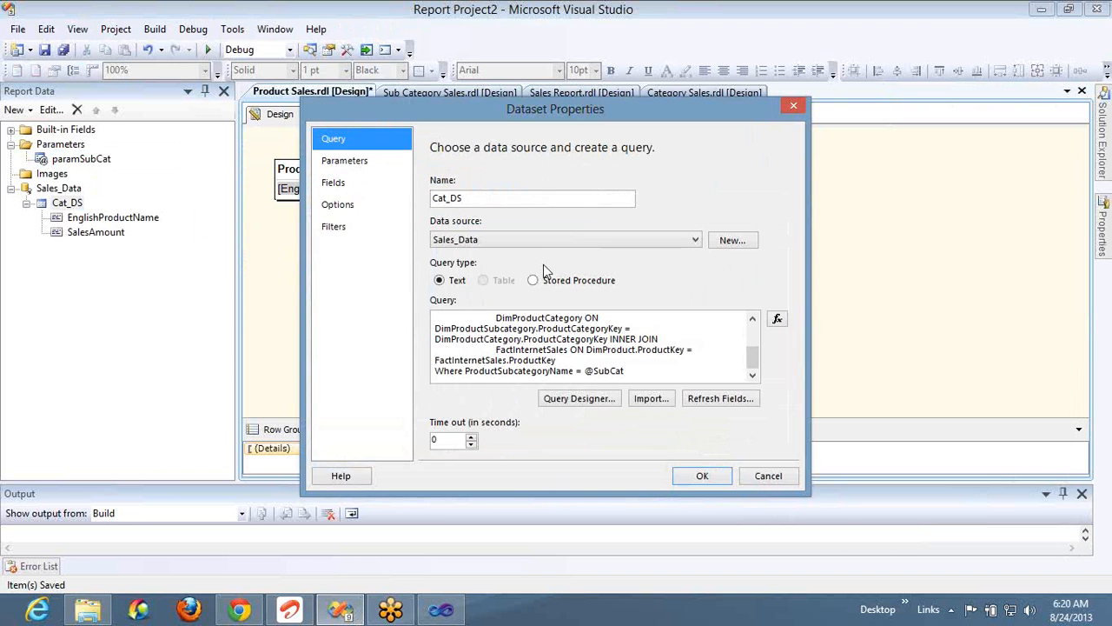
click(643, 370)
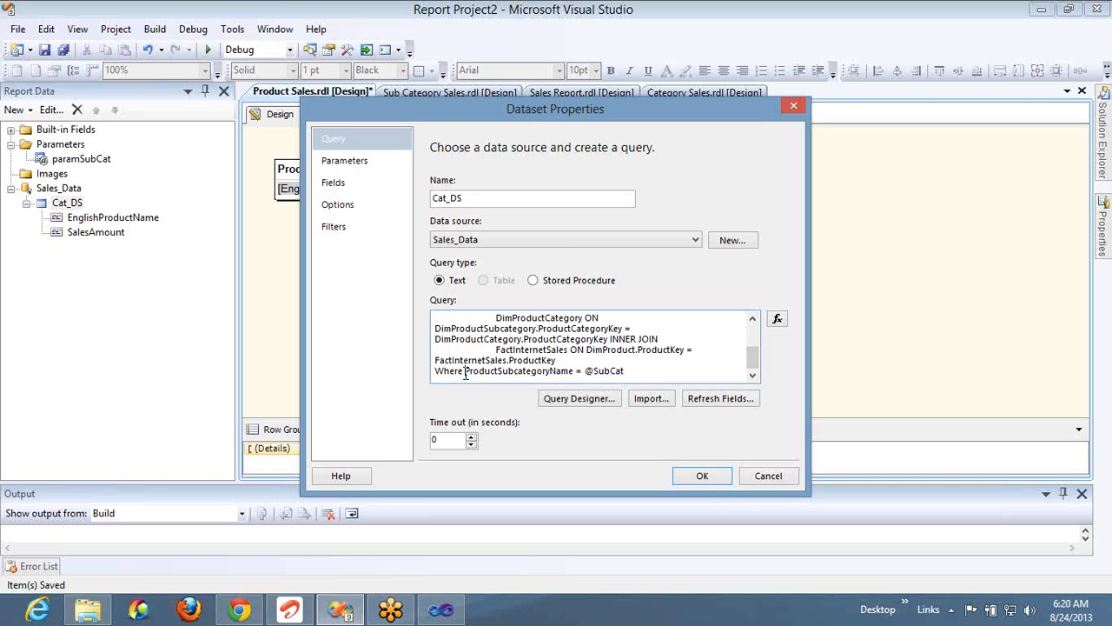
click(465, 371)
text(English)
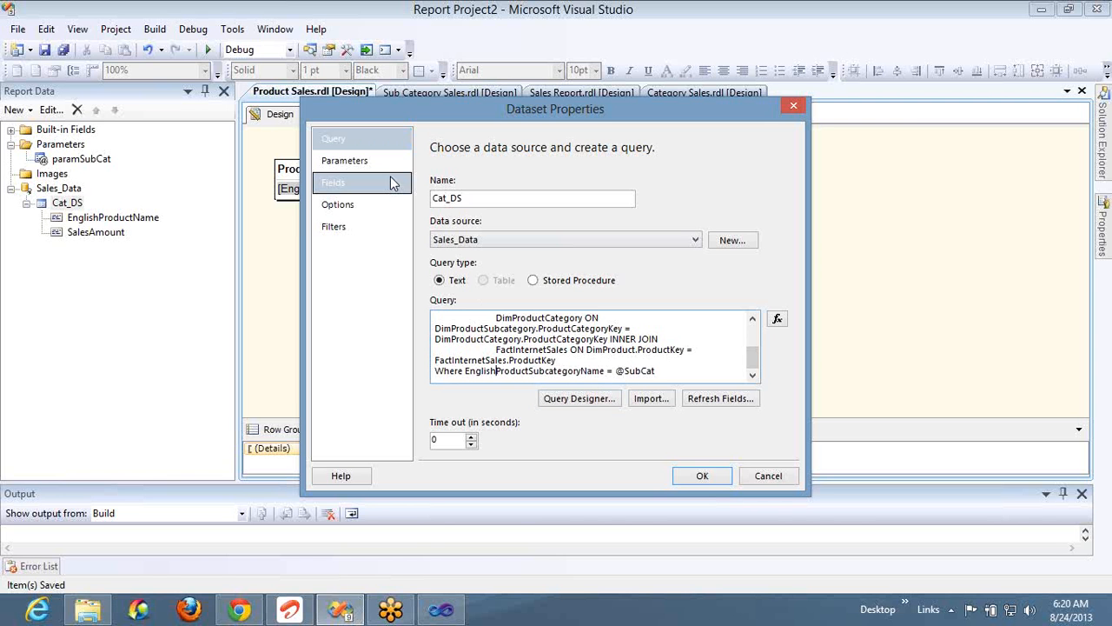
click(361, 166)
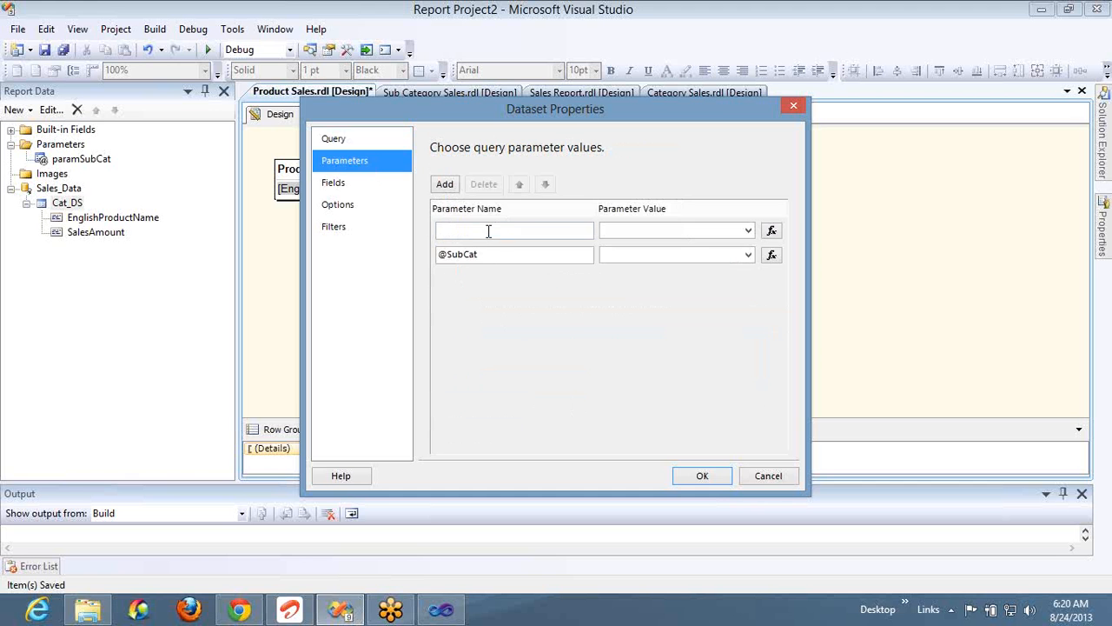
click(487, 233)
click(484, 184)
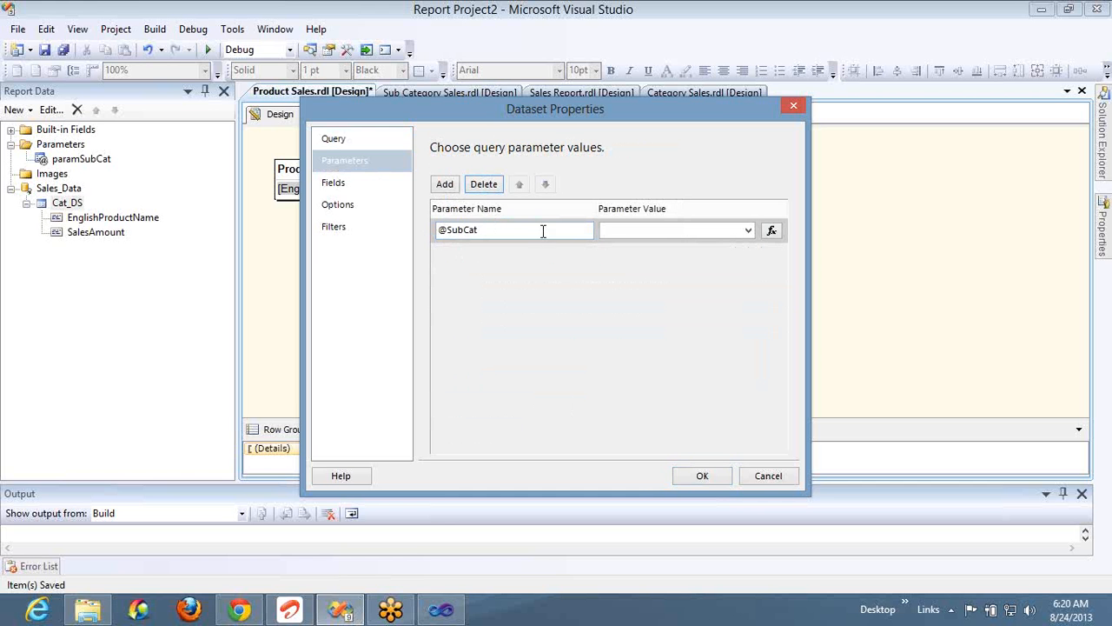
click(750, 232)
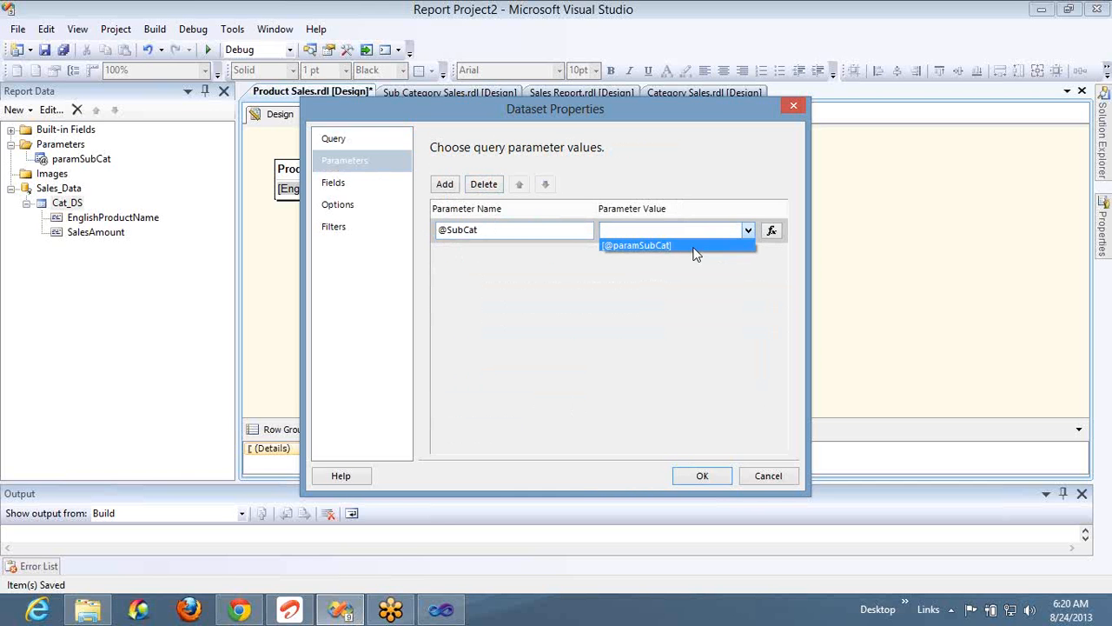
click(677, 246)
click(702, 476)
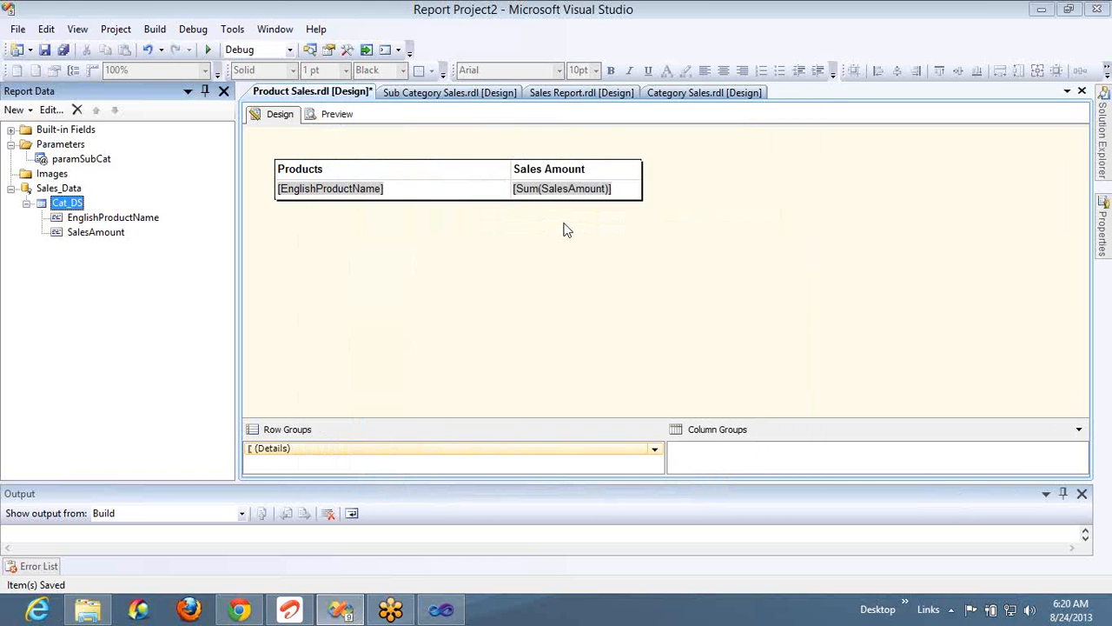
Step: In Sub Category Sales, make the subcategory name's Product Sales link pass paramSubCat with the value [EnglishProductSubCategoryName]
click(425, 98)
click(408, 191)
right_click(409, 192)
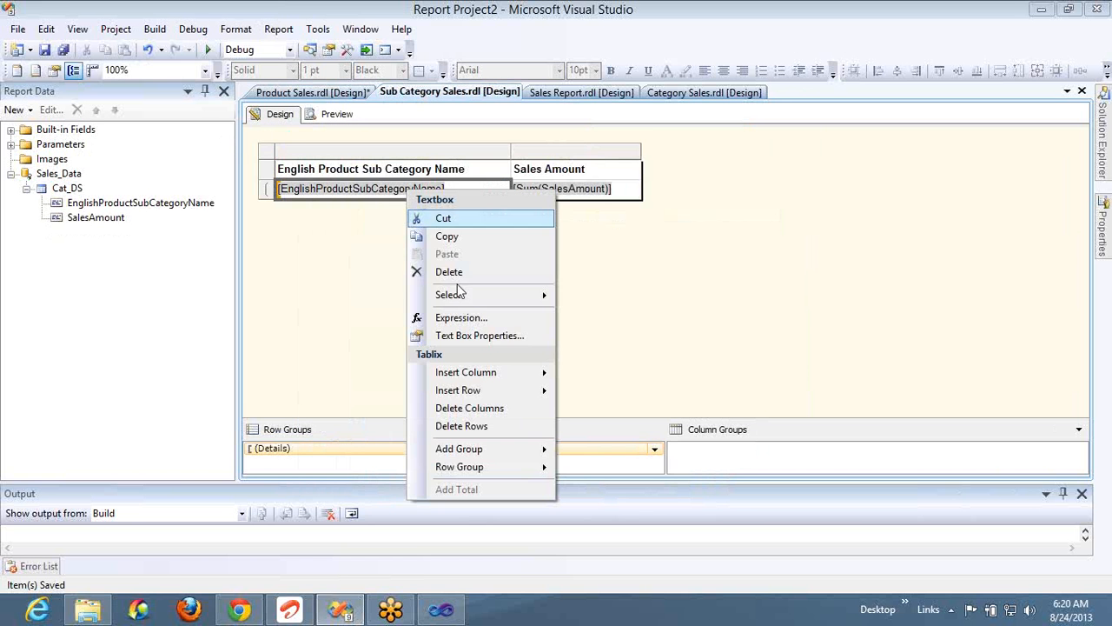
click(476, 336)
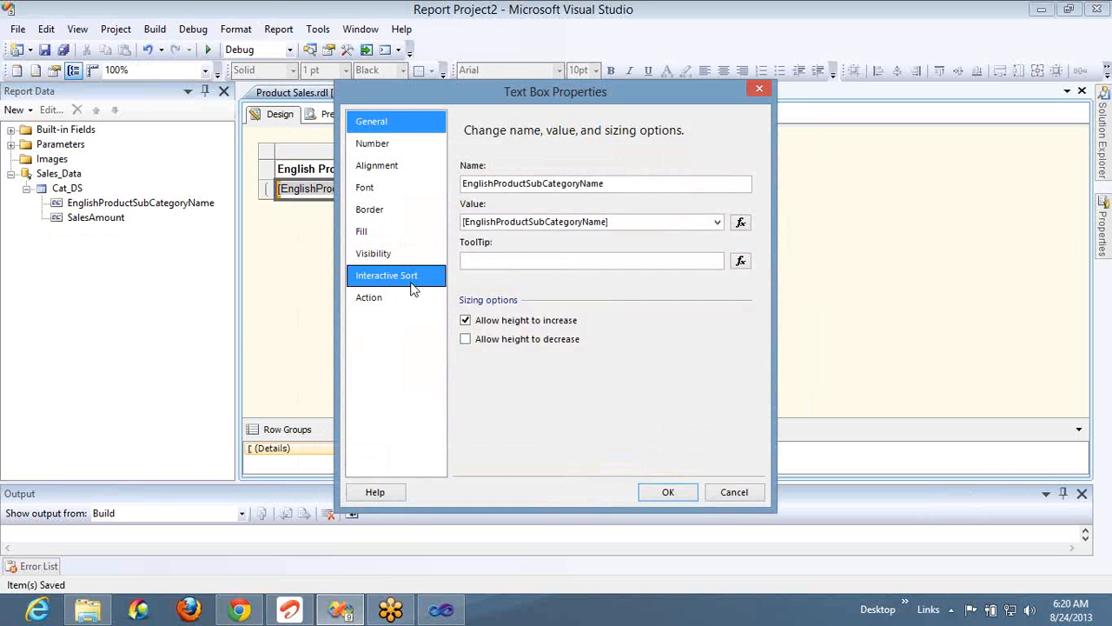
click(412, 296)
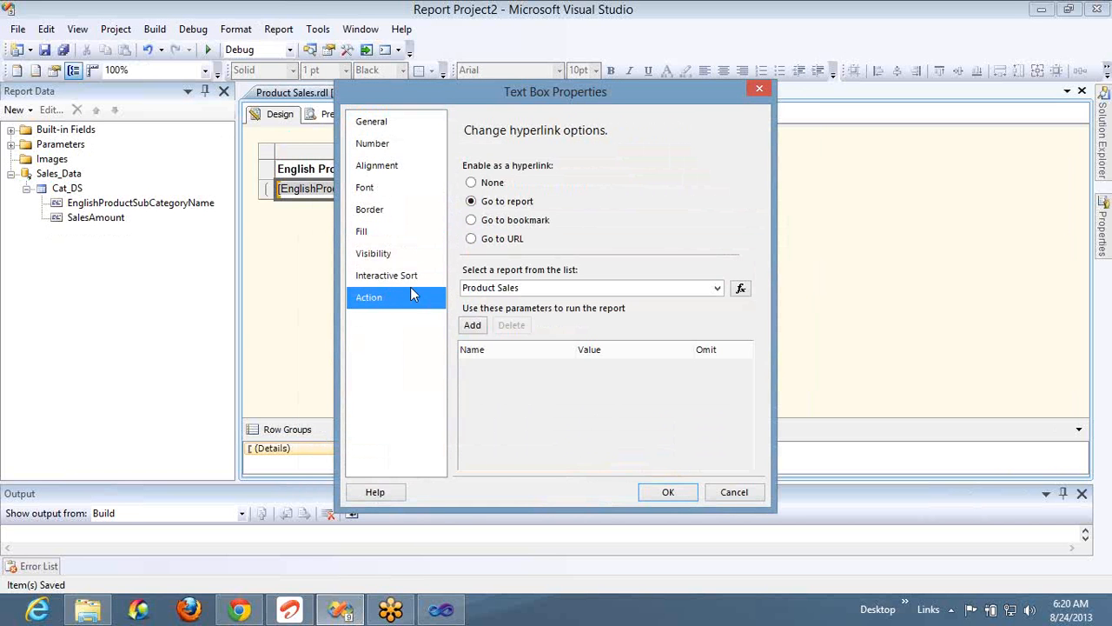
click(485, 329)
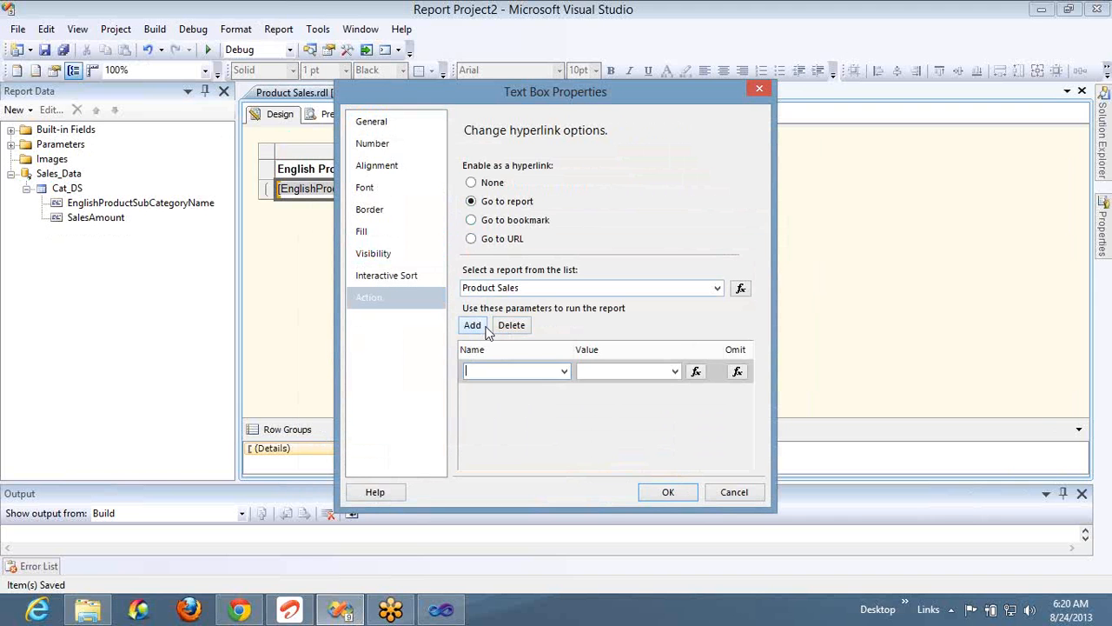
click(565, 372)
click(495, 385)
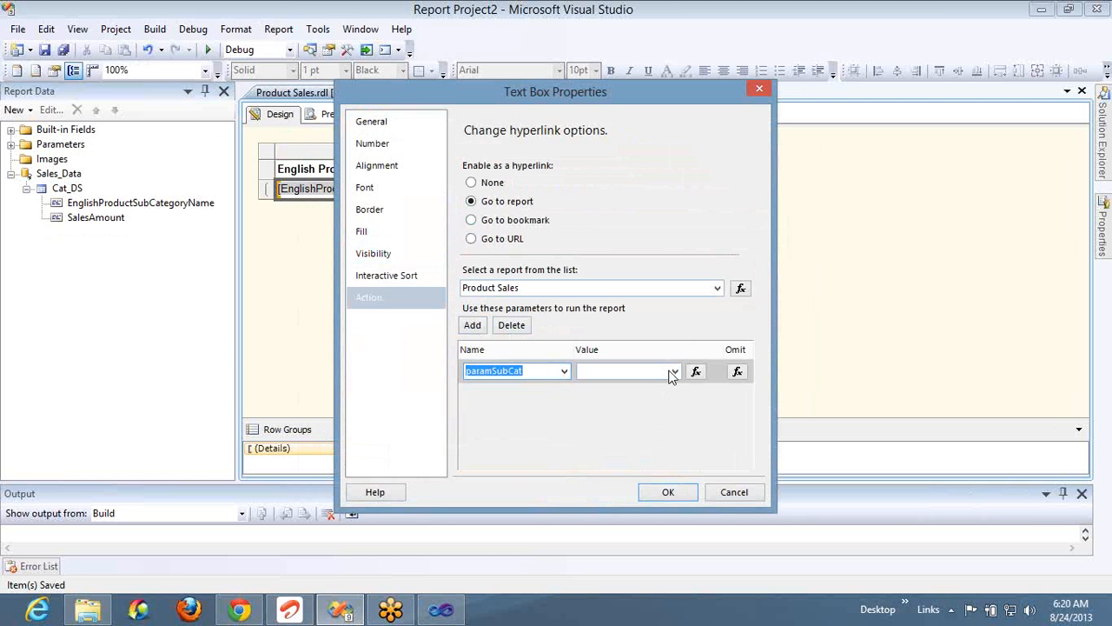
click(673, 372)
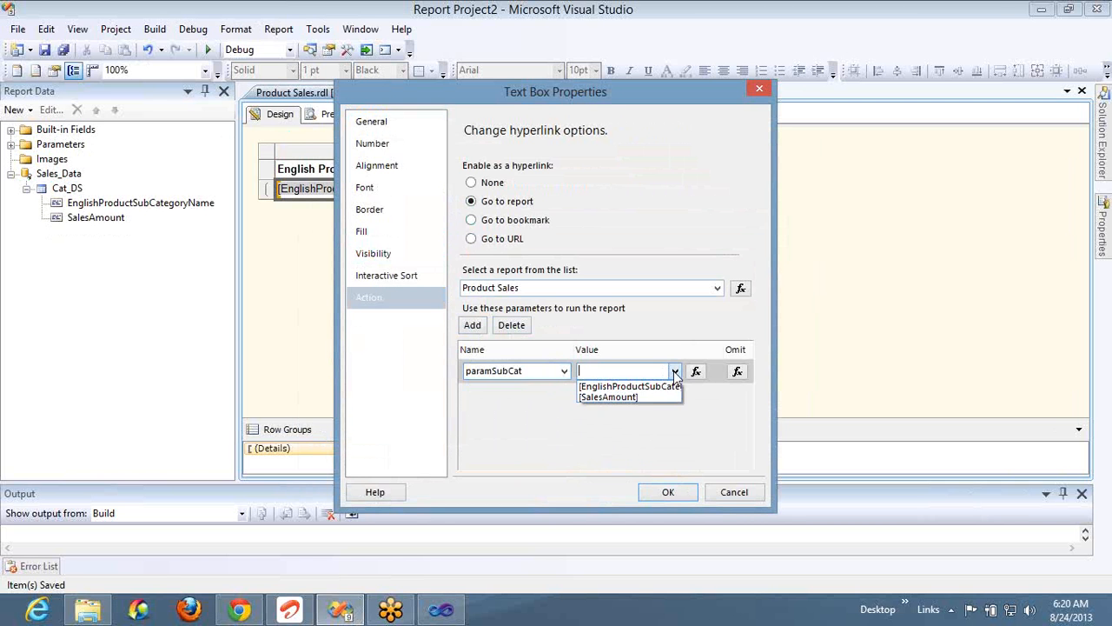
click(630, 386)
click(668, 492)
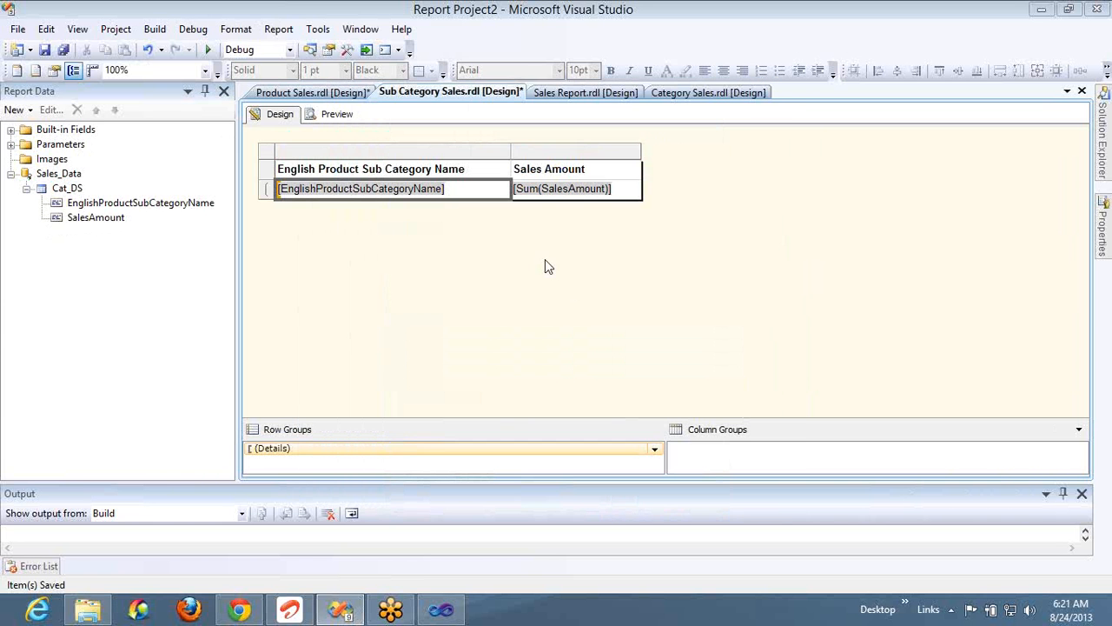
Step: Close the Sub Category Sales and Product Sales reports, saving the changes to both
click(1082, 92)
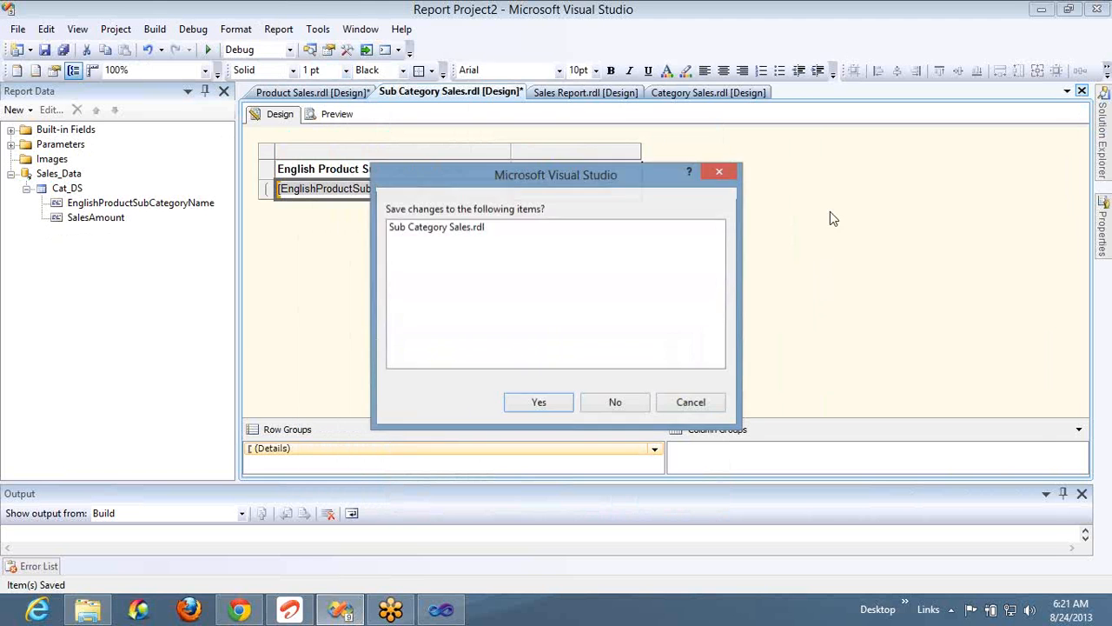
click(541, 402)
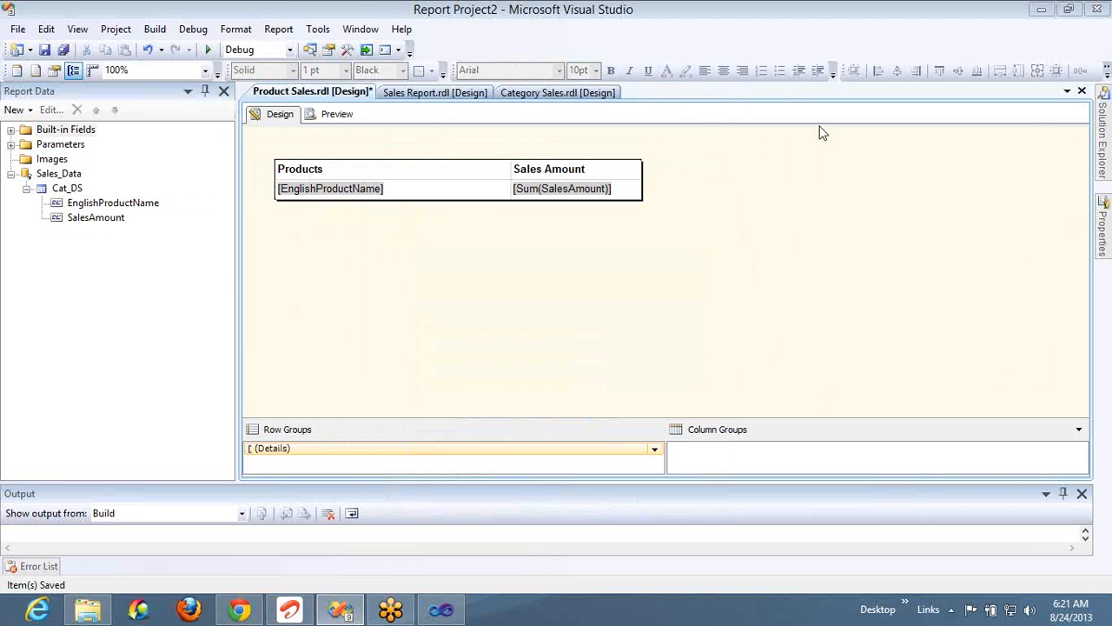
click(1081, 92)
click(563, 404)
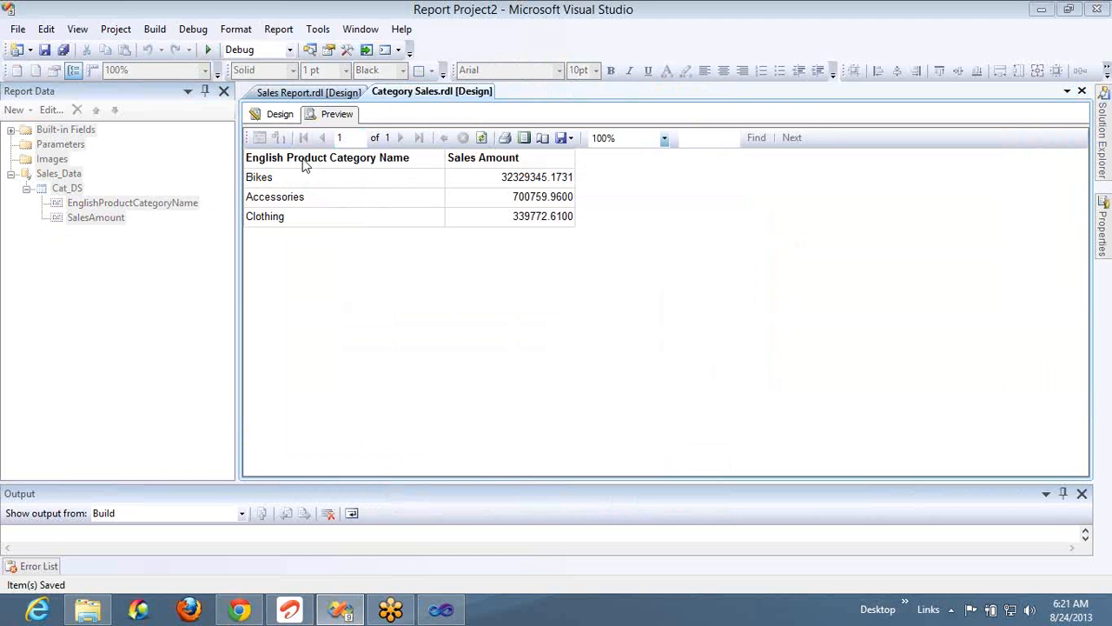
Step: Test the Category Sales preview by drilling from Bikes into Road Bikes, Touring Bikes and Mountain Bikes, and return to the category list
click(261, 177)
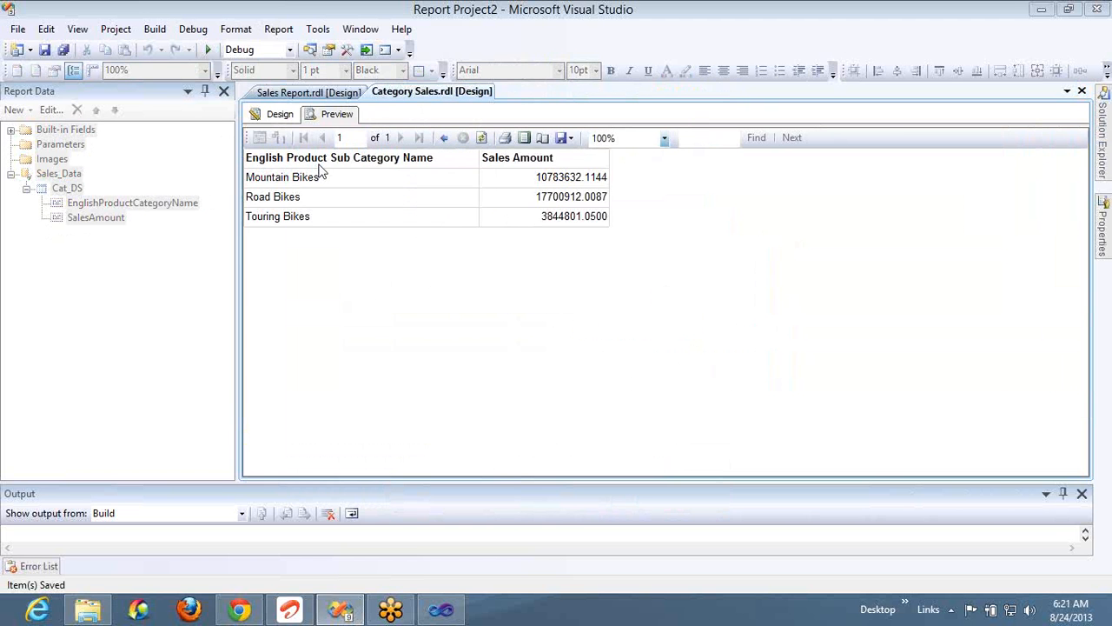
click(293, 198)
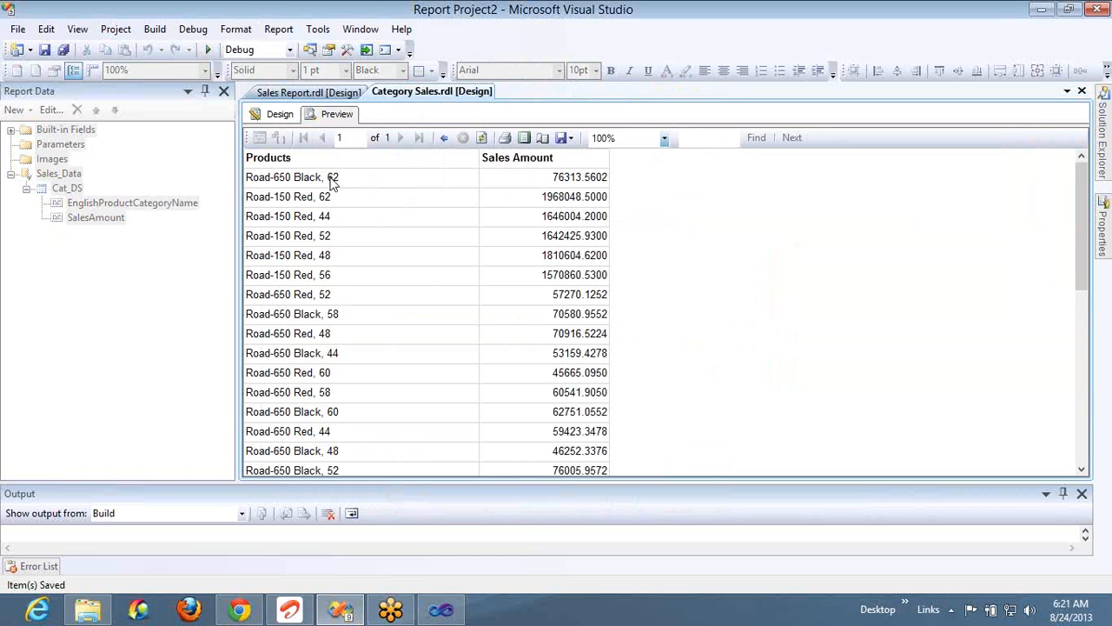
click(442, 139)
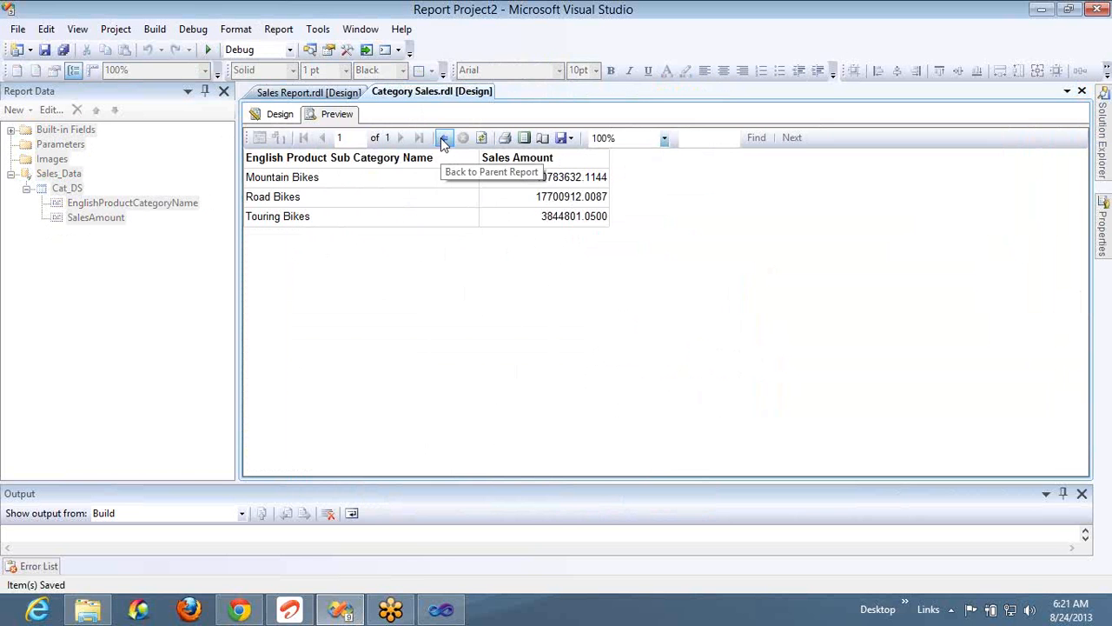
click(298, 217)
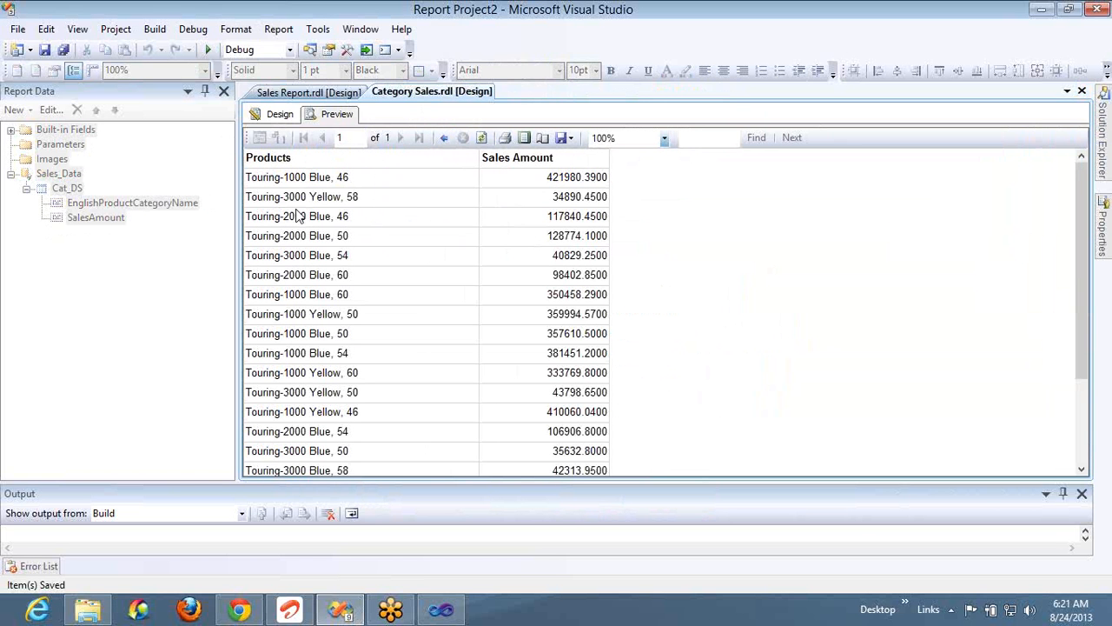
click(444, 138)
click(309, 180)
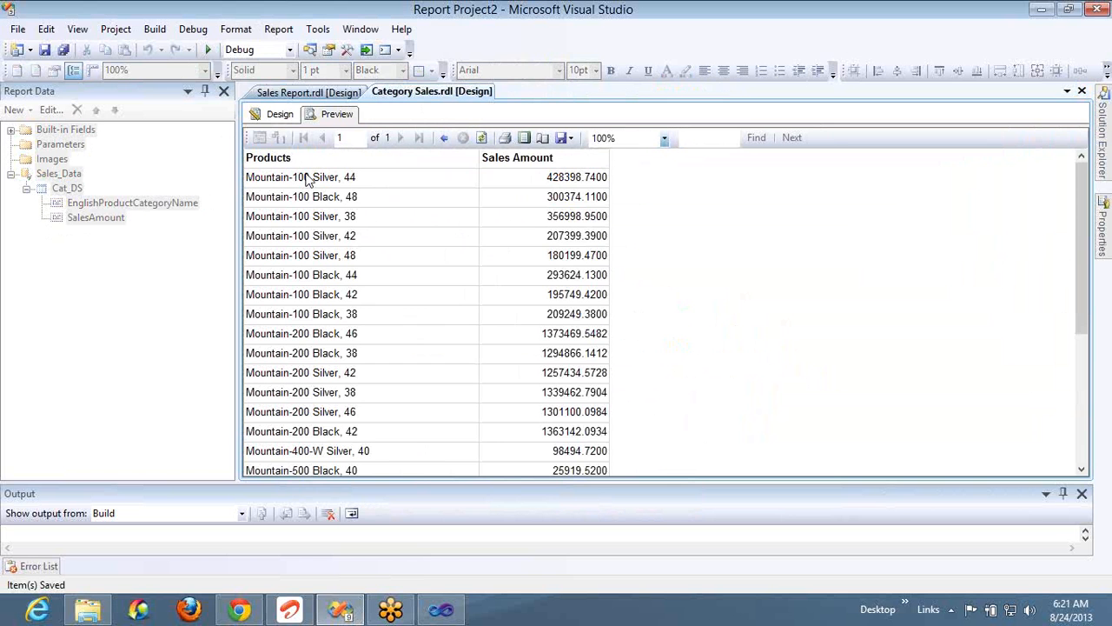
click(445, 138)
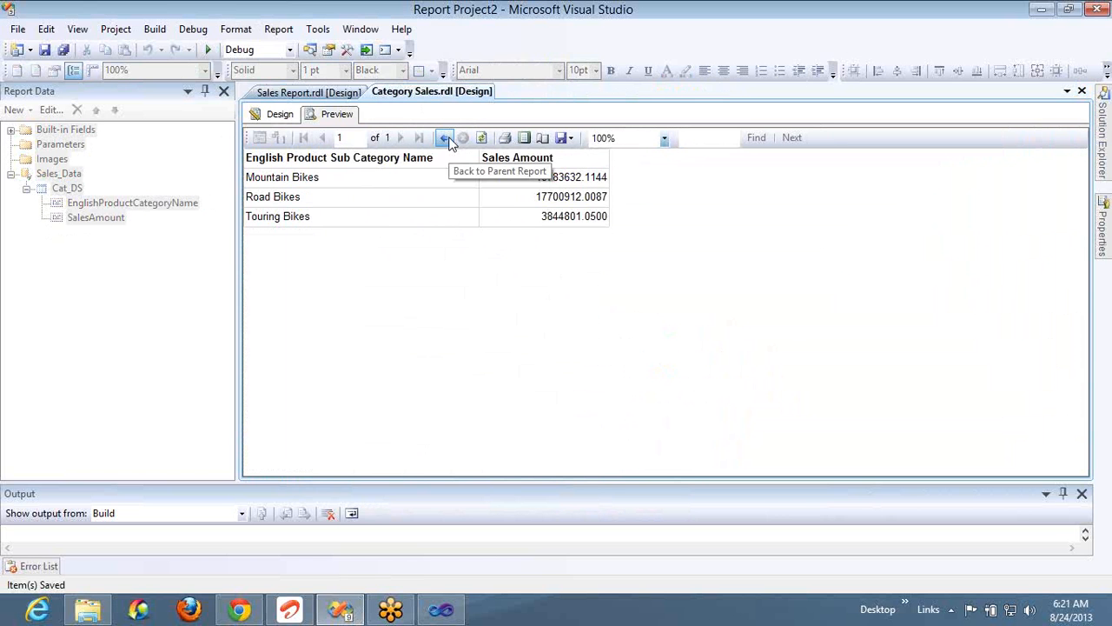
click(445, 139)
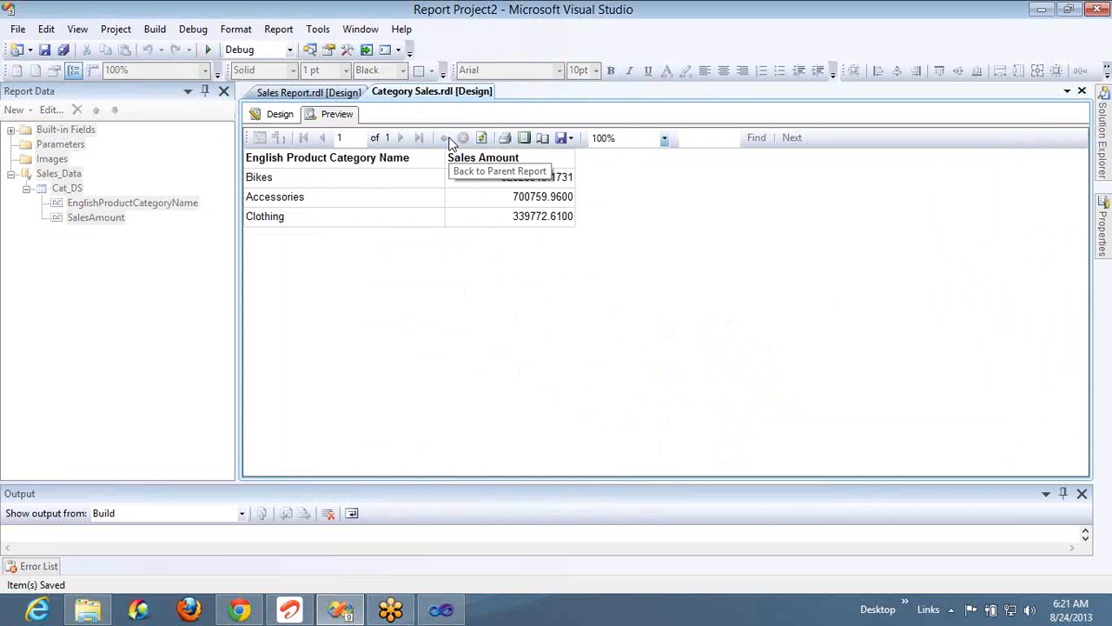
Step: Drill through Accessories into the Helmets products and return to the category list
click(271, 196)
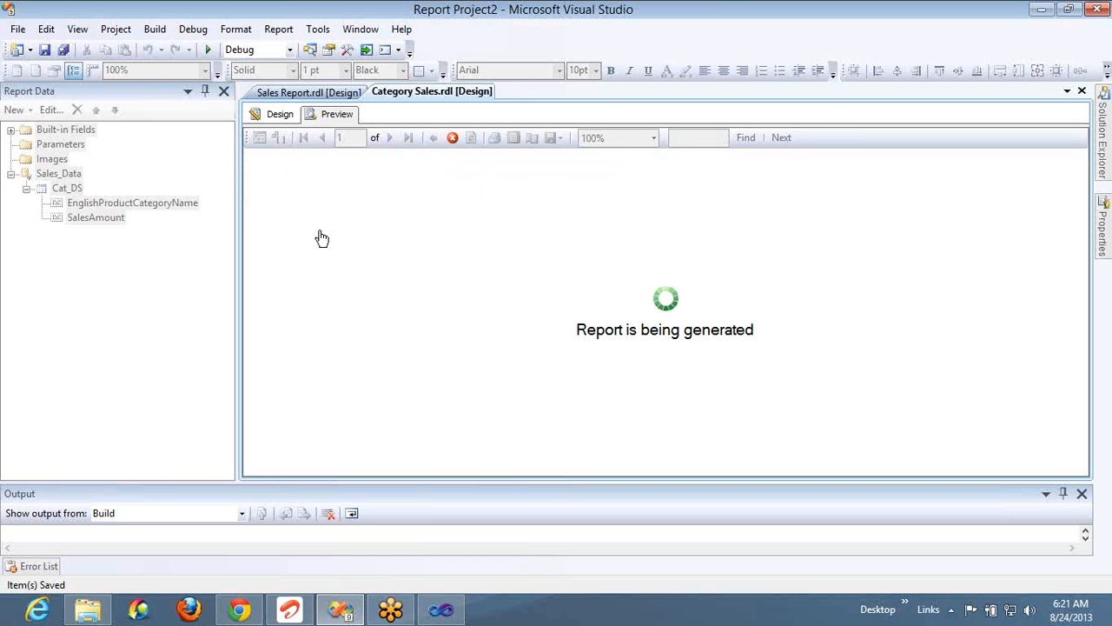
click(273, 218)
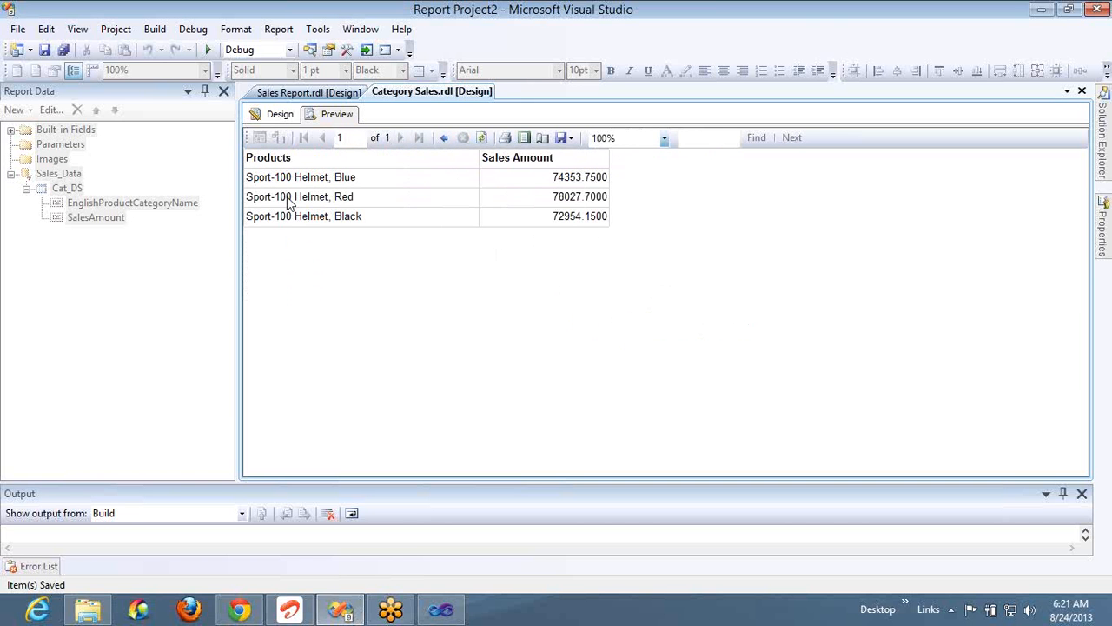
click(441, 141)
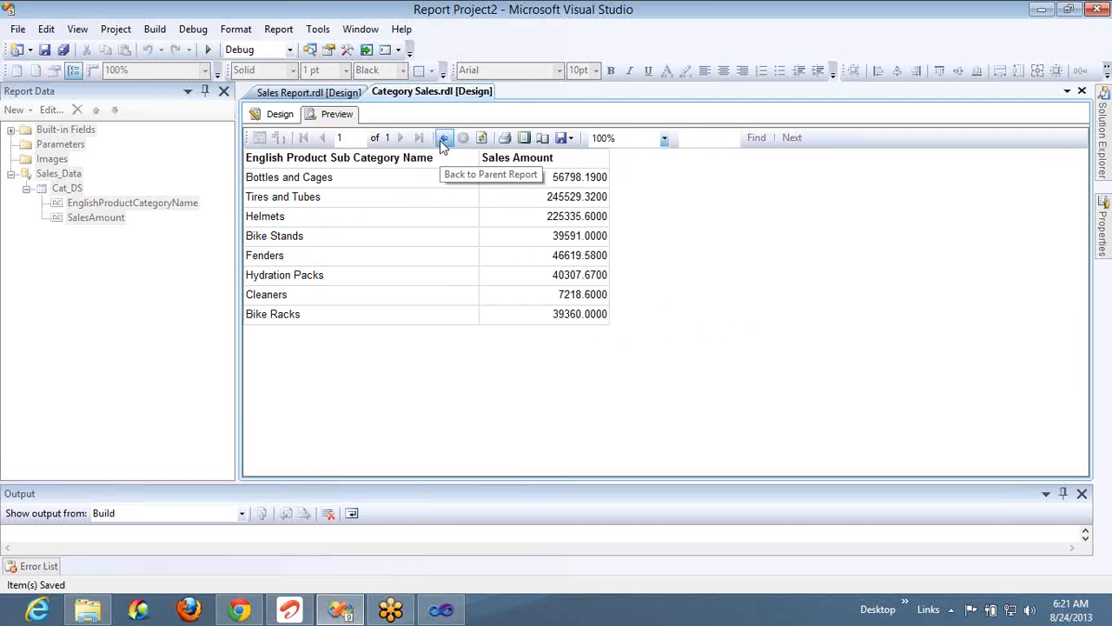
click(441, 141)
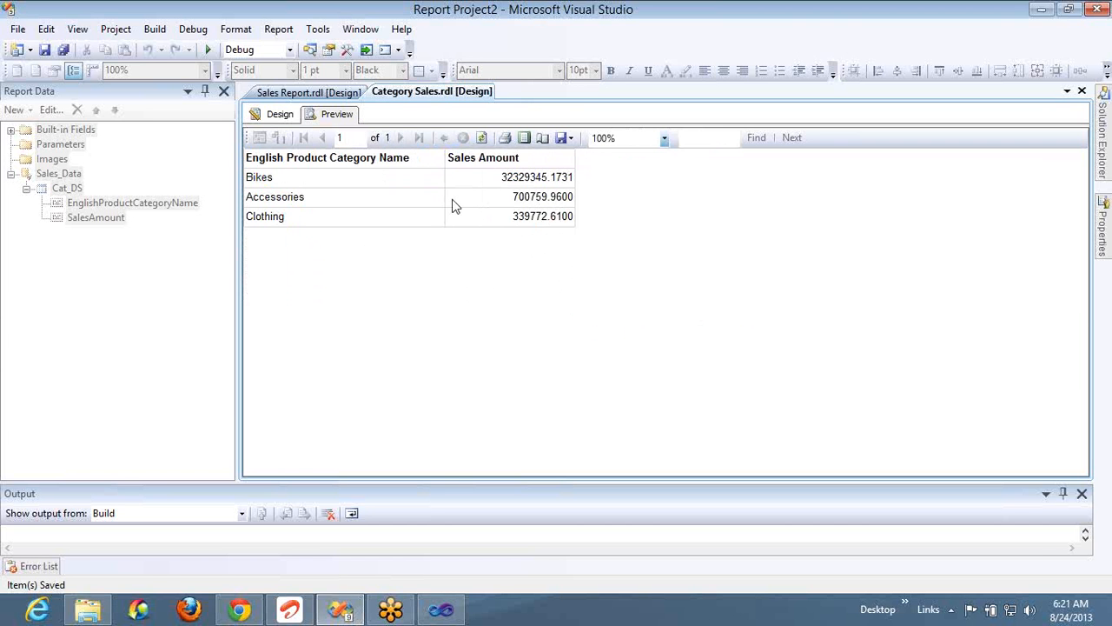
Step: Drill from Accessories into Bike Stands, Fenders and Tires and Tubes to compare product sales with the subcategory amounts
click(287, 200)
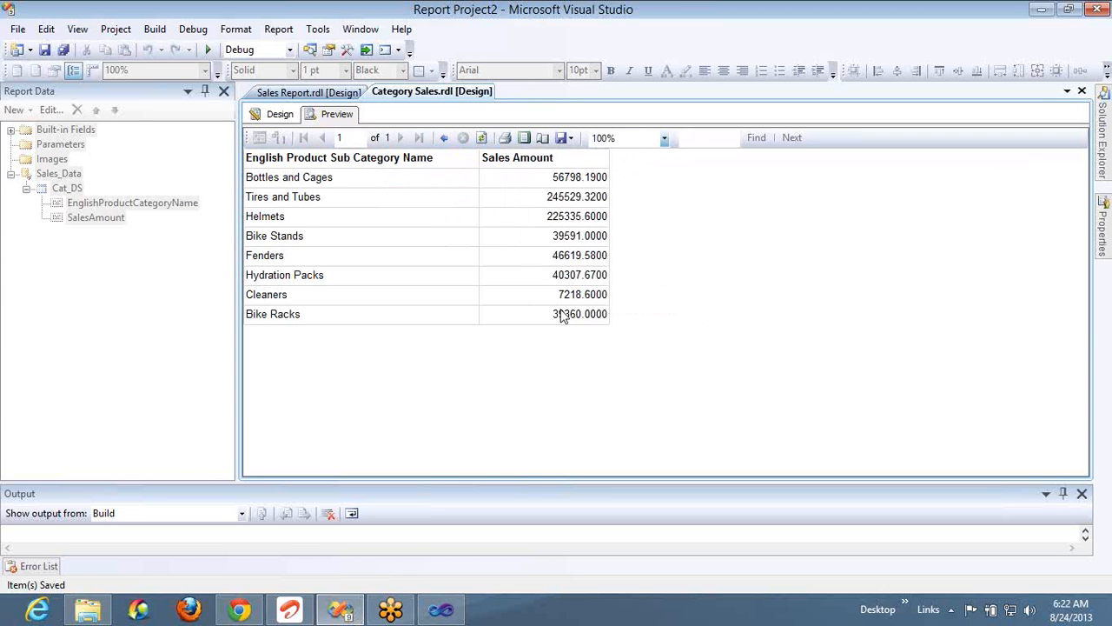
click(273, 239)
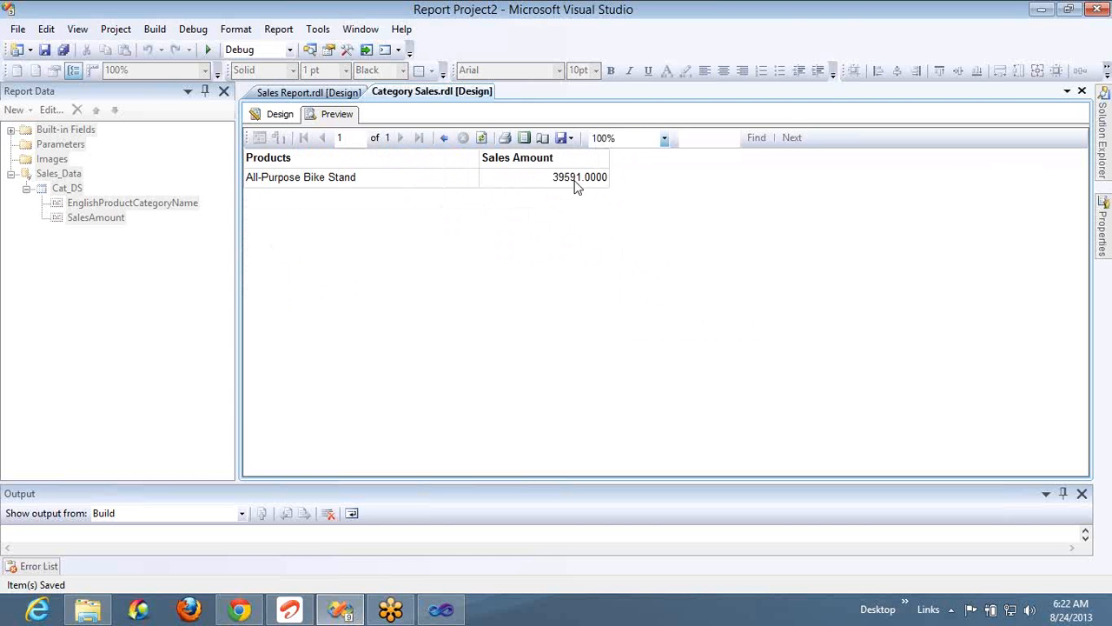
click(443, 138)
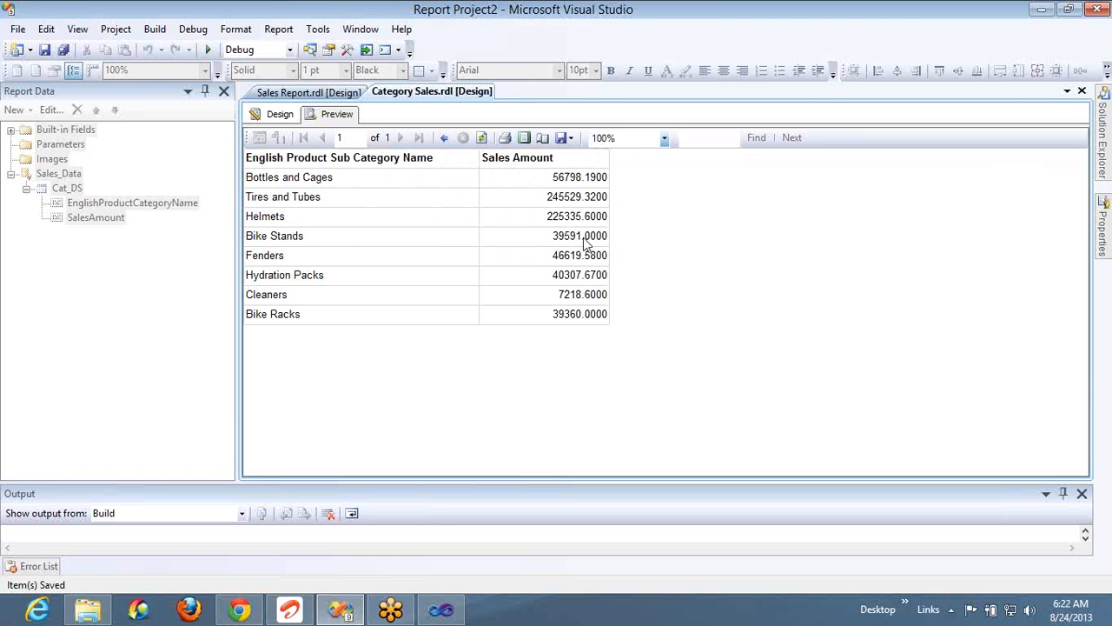
click(267, 255)
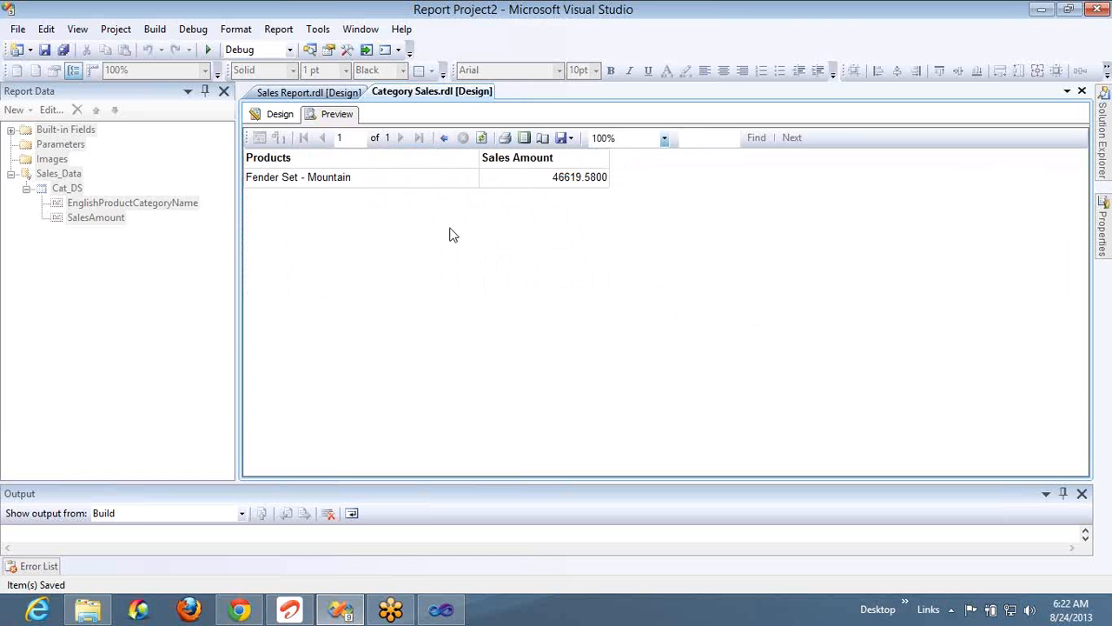
click(445, 139)
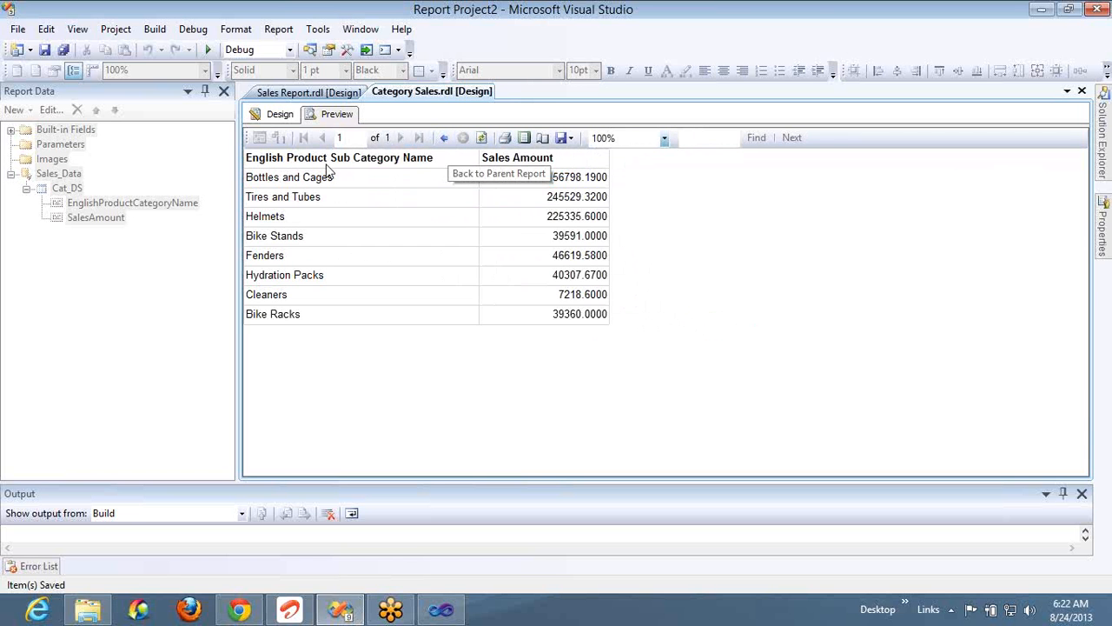
click(287, 195)
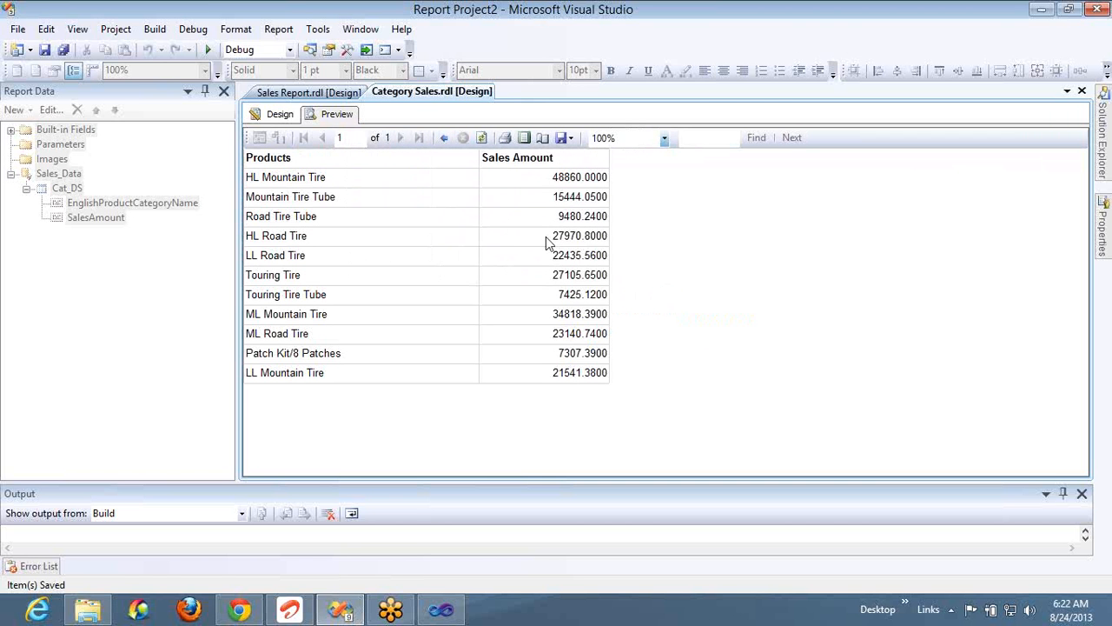
click(445, 139)
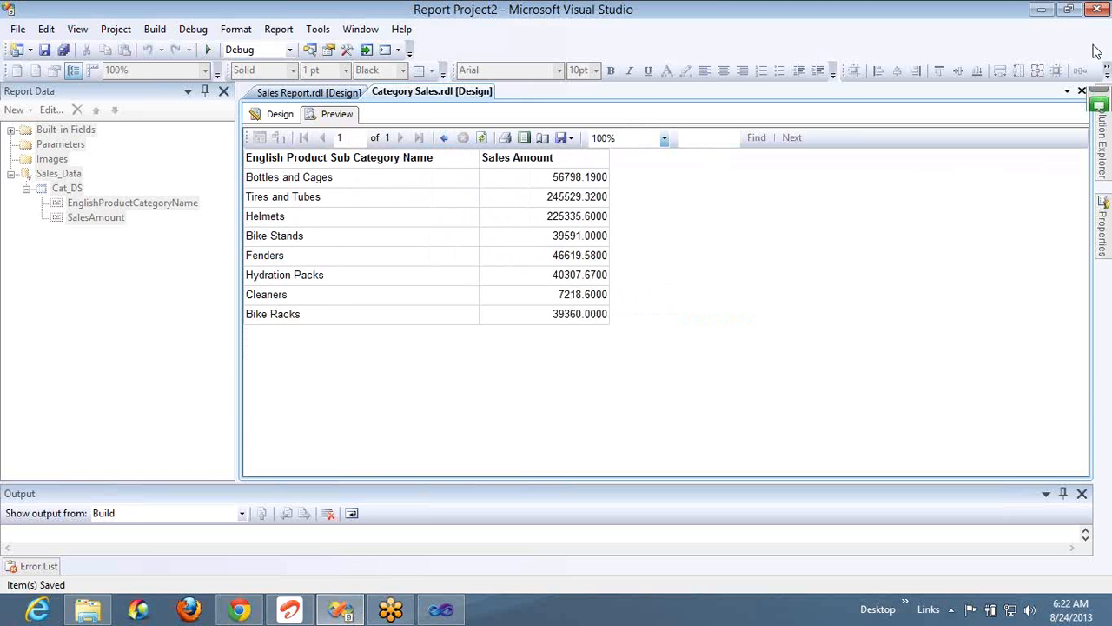
Step: Return to the Category Sales design and underline the [EnglishProductCategoryName] text box in the details row
click(287, 119)
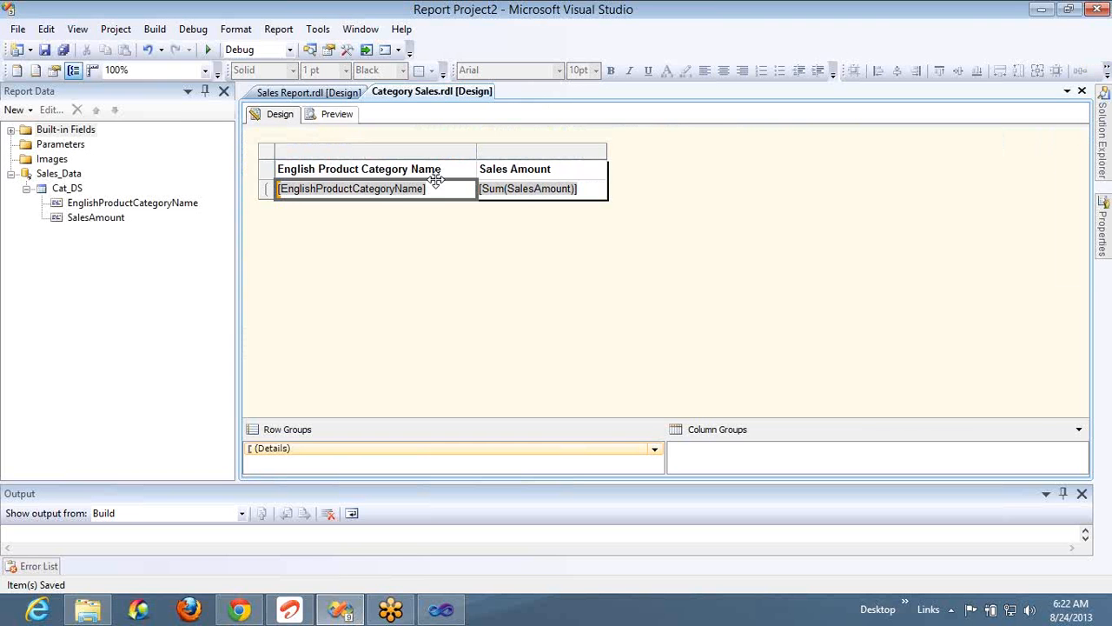
right_click(434, 189)
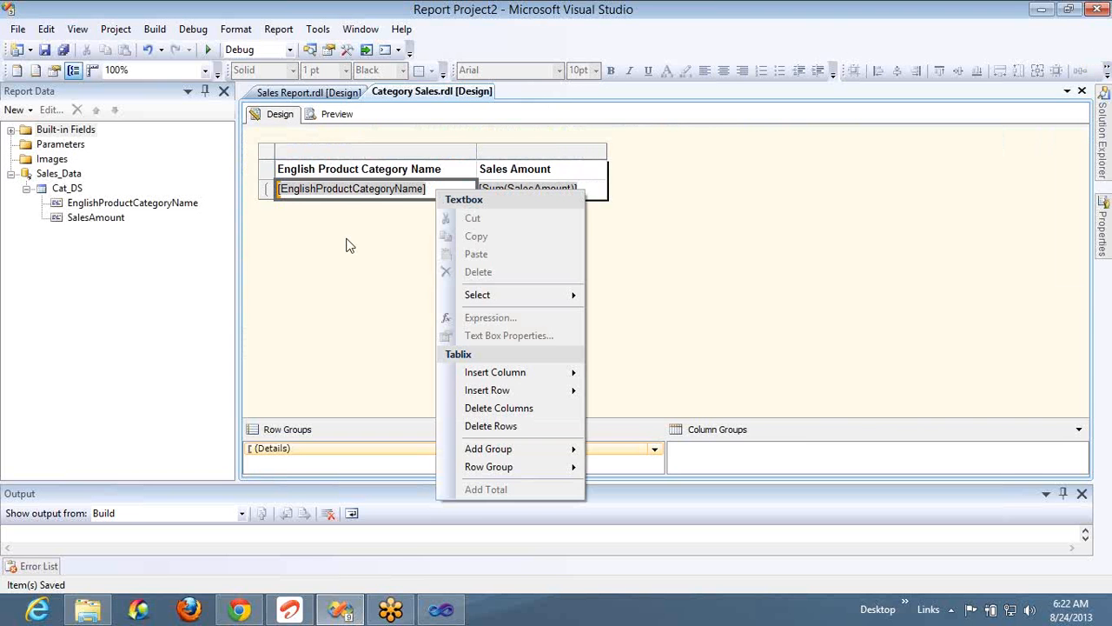
click(349, 243)
right_click(441, 197)
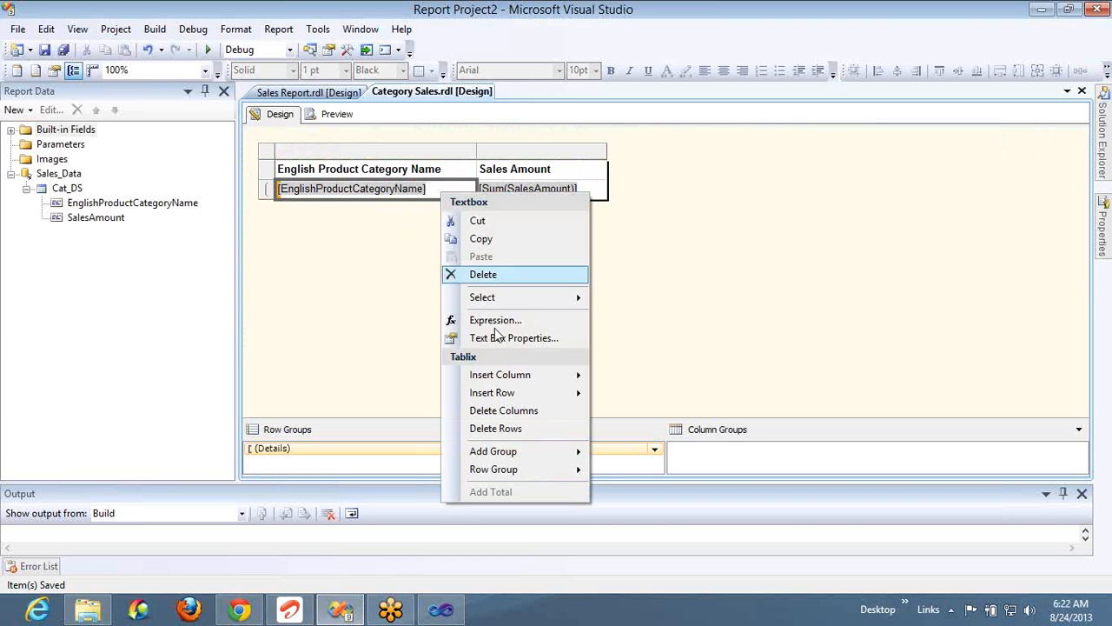
click(391, 251)
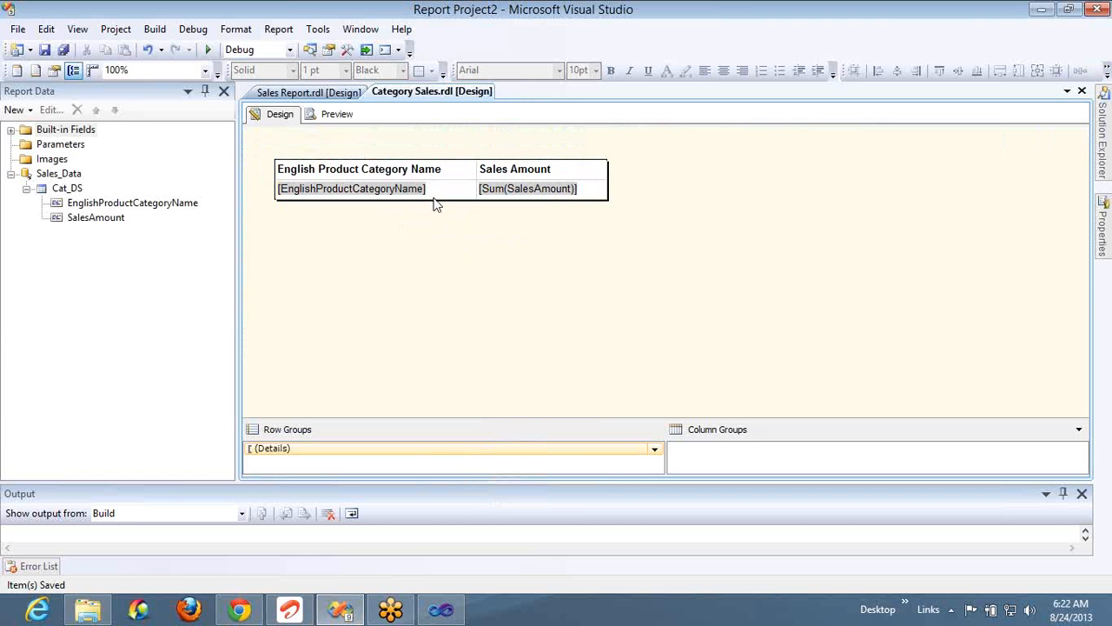
click(441, 197)
key(ctrl+u)
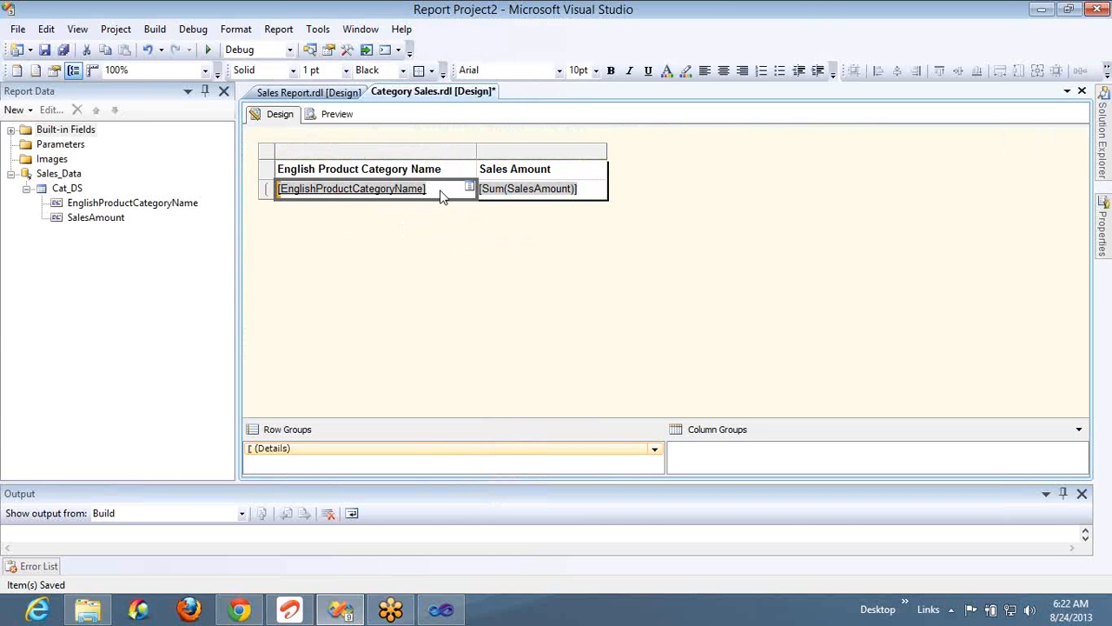
Step: Set the [EnglishProductCategoryName] text color to DarkBlue and preview the report, drilling through Accessories into its subcategories
key(F4)
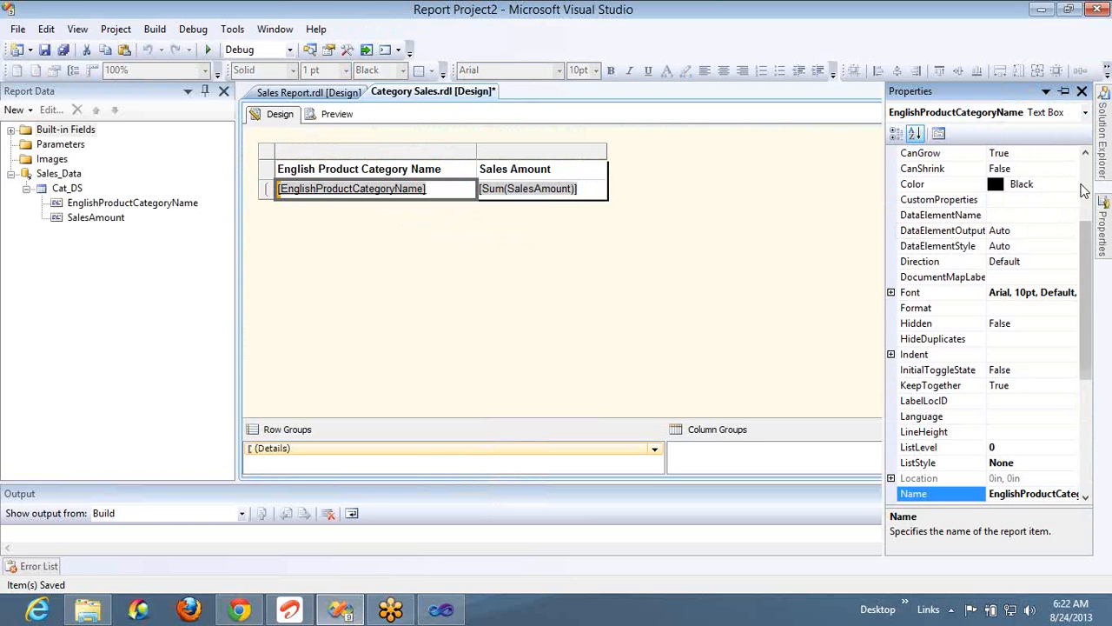
click(1072, 186)
click(1073, 185)
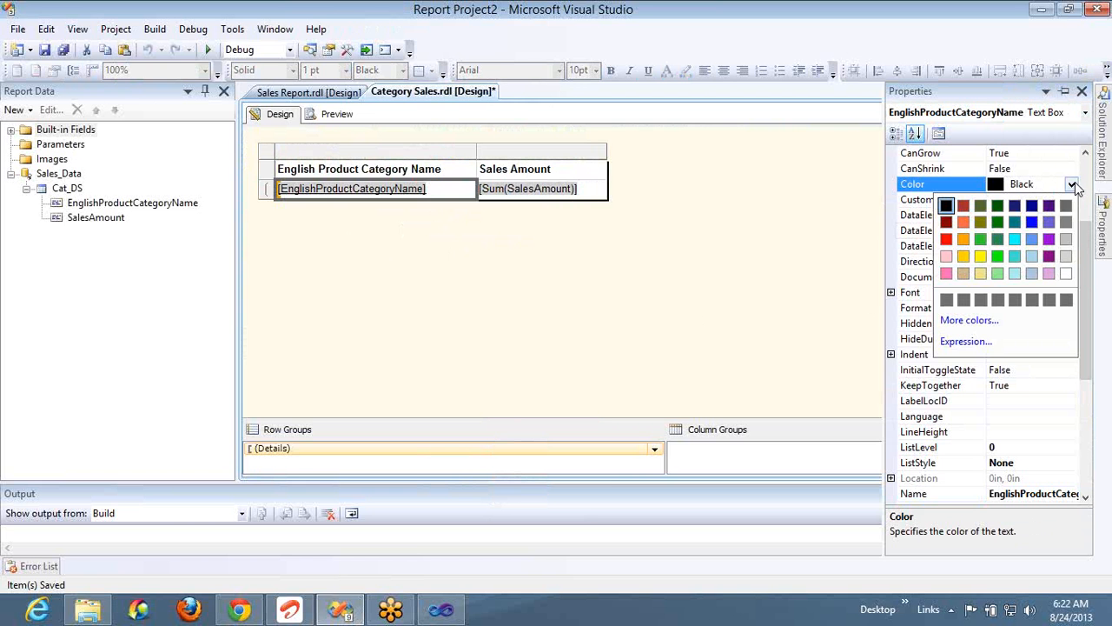
click(1033, 205)
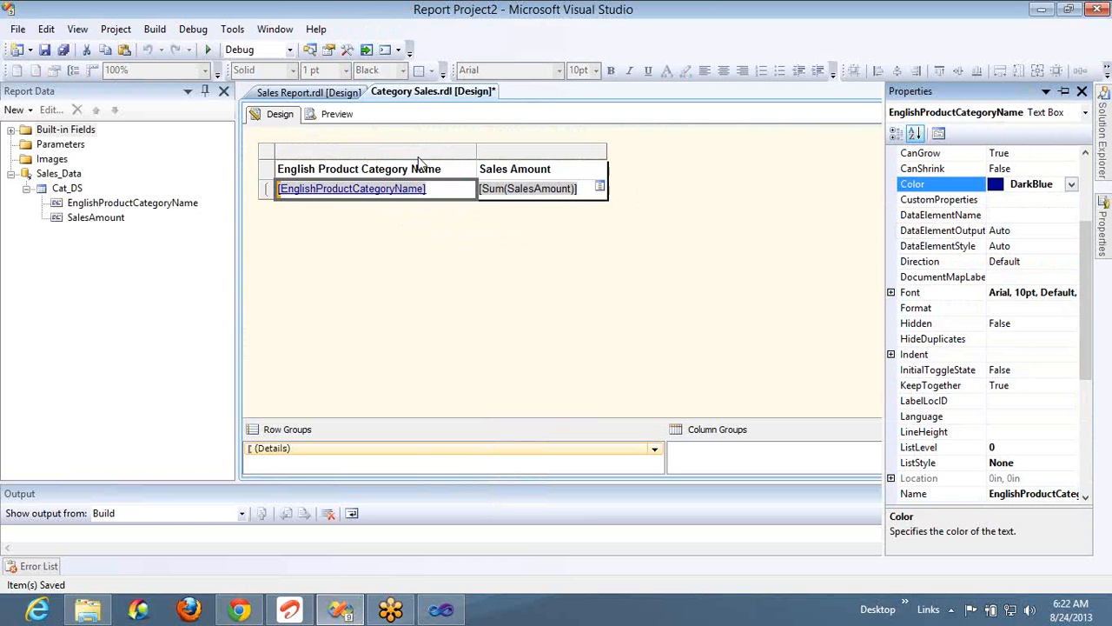
click(337, 114)
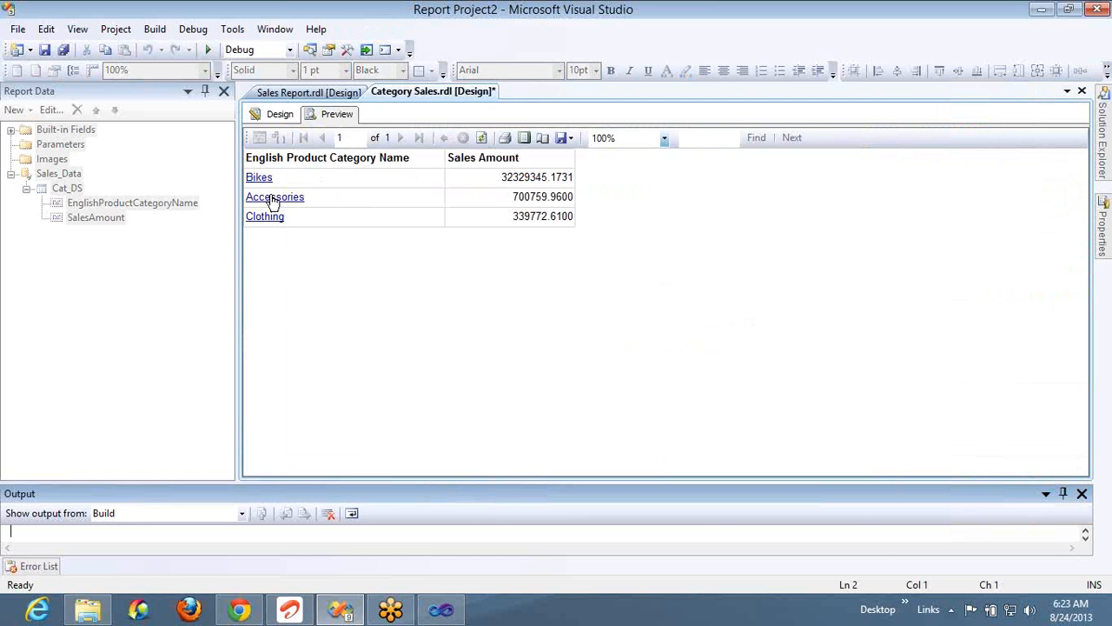
click(273, 198)
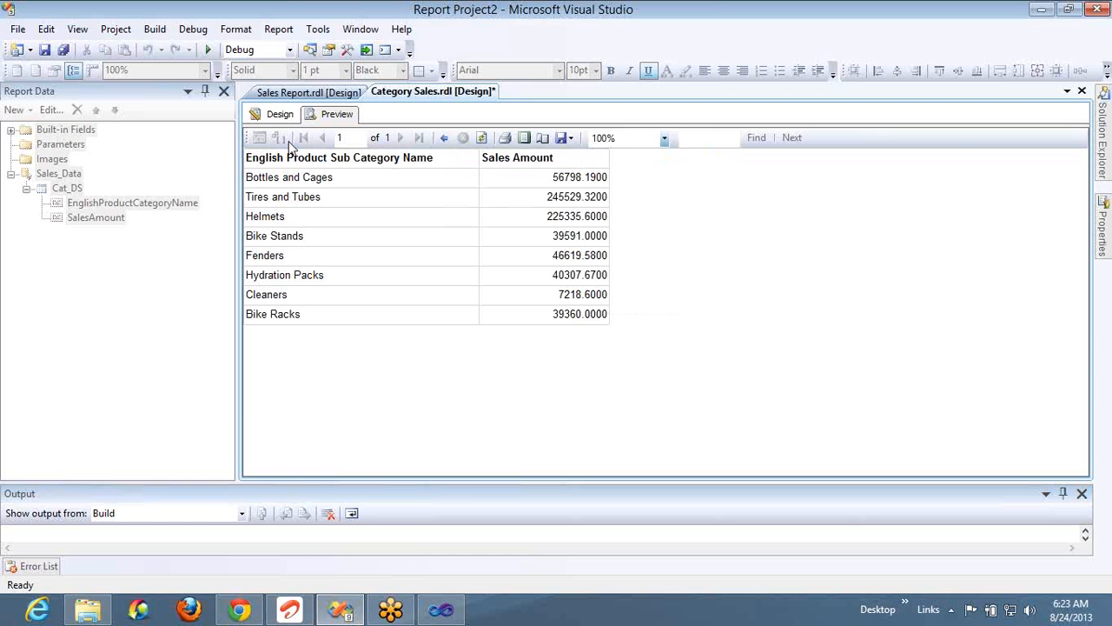
Step: Open the Sub Category Sales report and underline the [EnglishProductSubCategoryName] text box in the details row
click(310, 50)
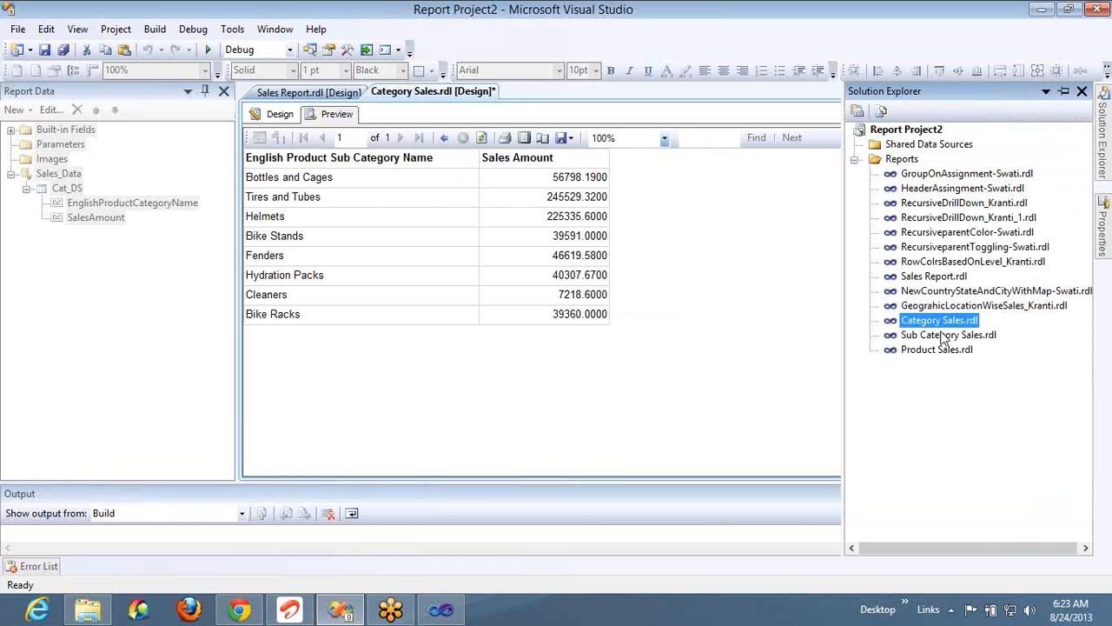
click(943, 337)
double_click(943, 336)
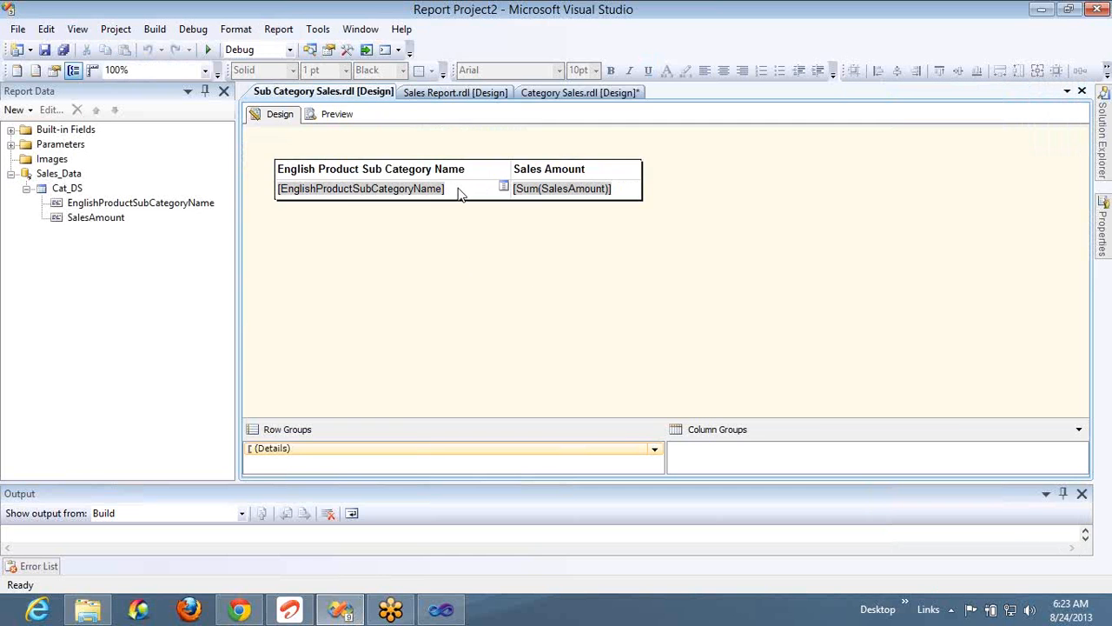
click(461, 194)
key(ctrl+u)
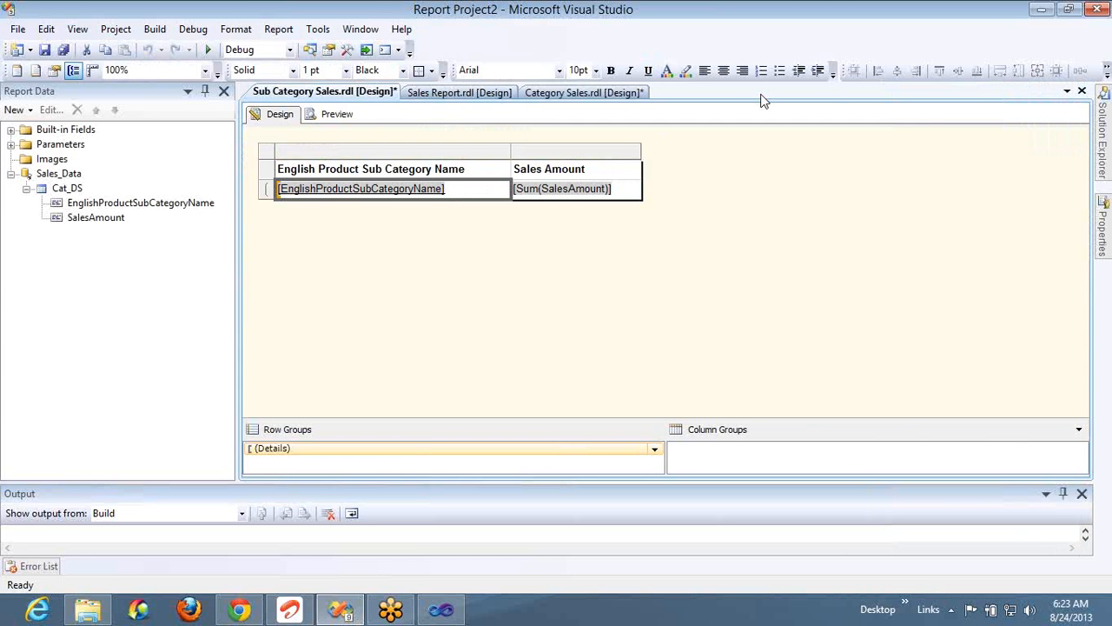
Step: Set the [EnglishProductSubCategoryName] text color to DarkBlue and save all open reports
click(1102, 227)
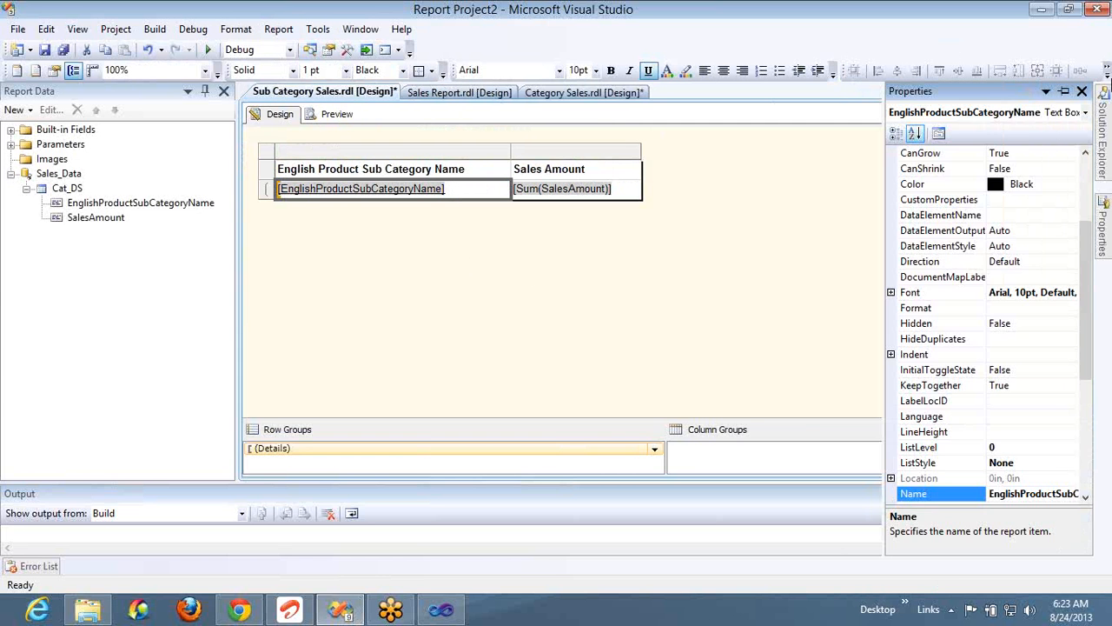
click(1072, 186)
click(1071, 186)
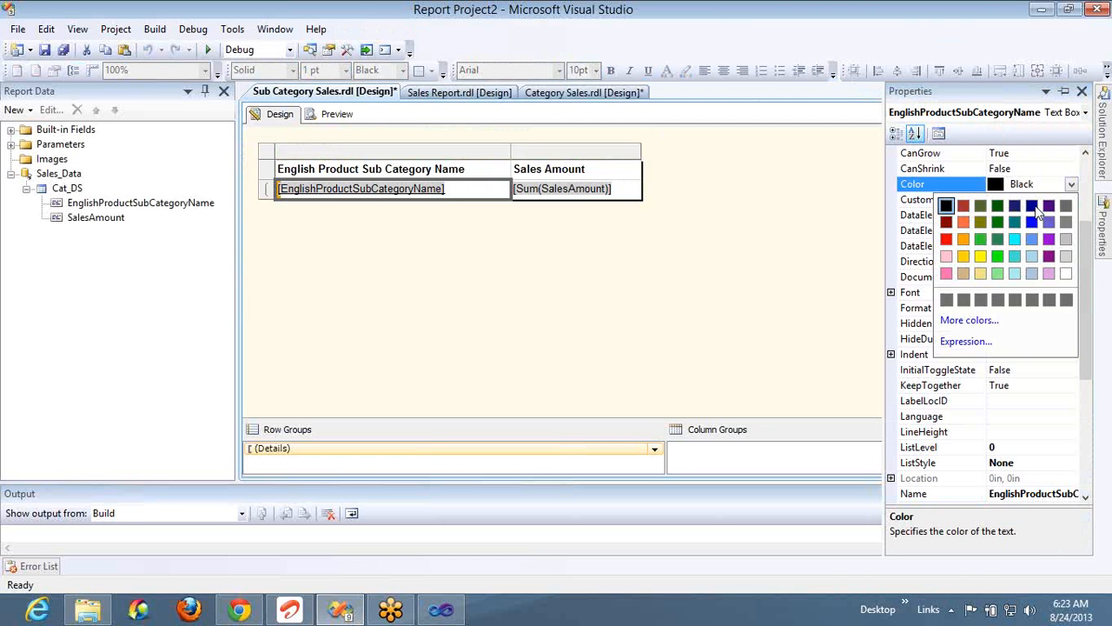
click(1032, 206)
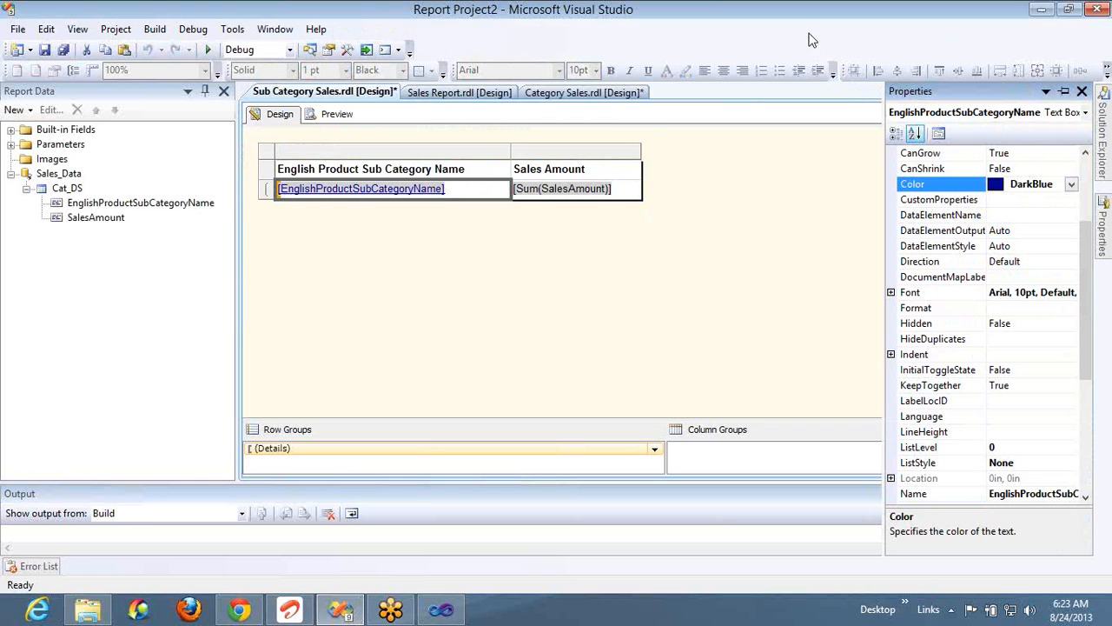
click(63, 49)
Step: Open the Product Sales report and test the Category Sales preview by drilling from Bikes into Road Bikes
click(311, 51)
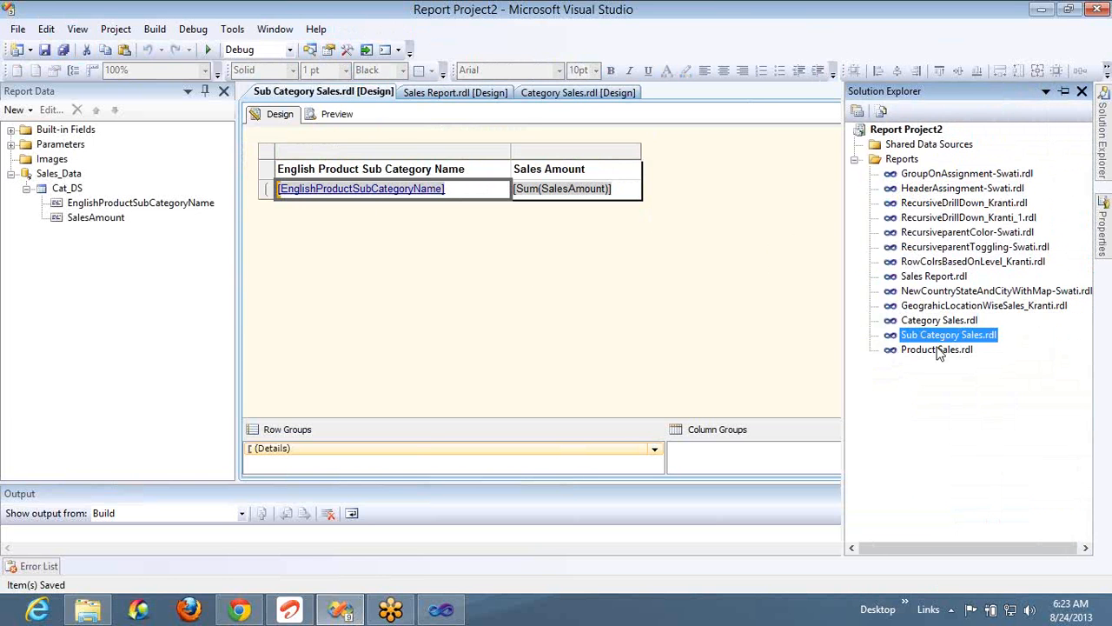
double_click(937, 349)
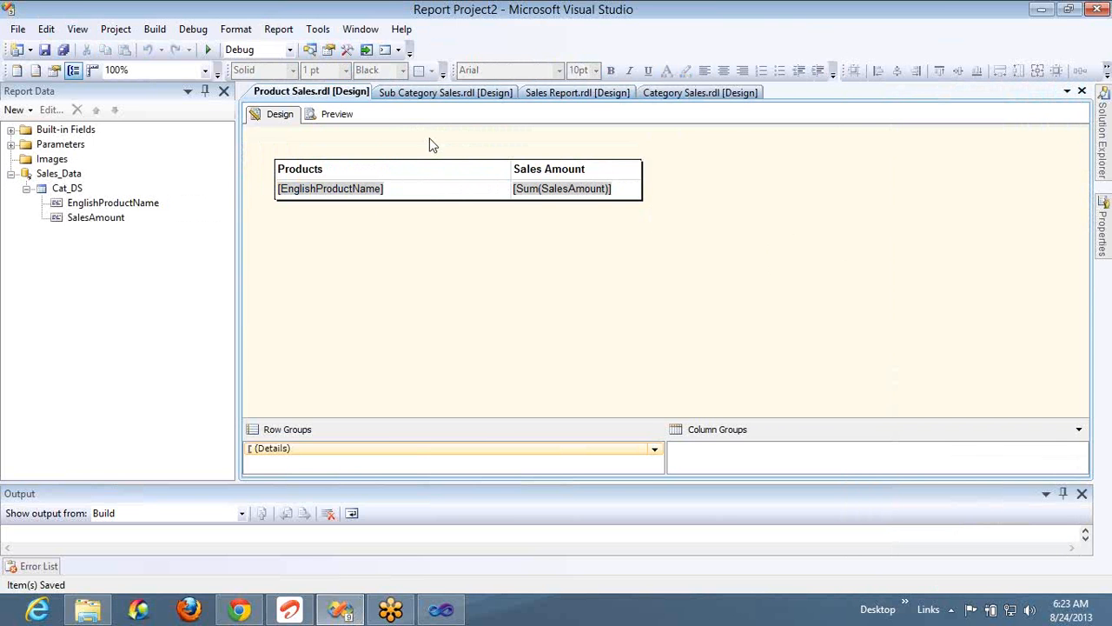
click(668, 92)
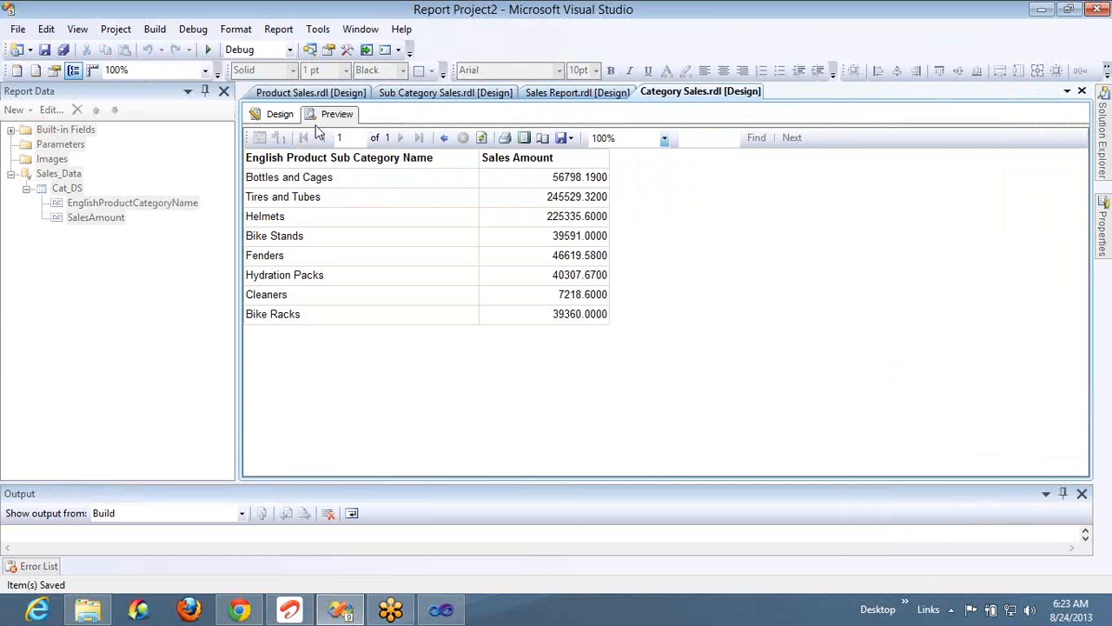
click(277, 114)
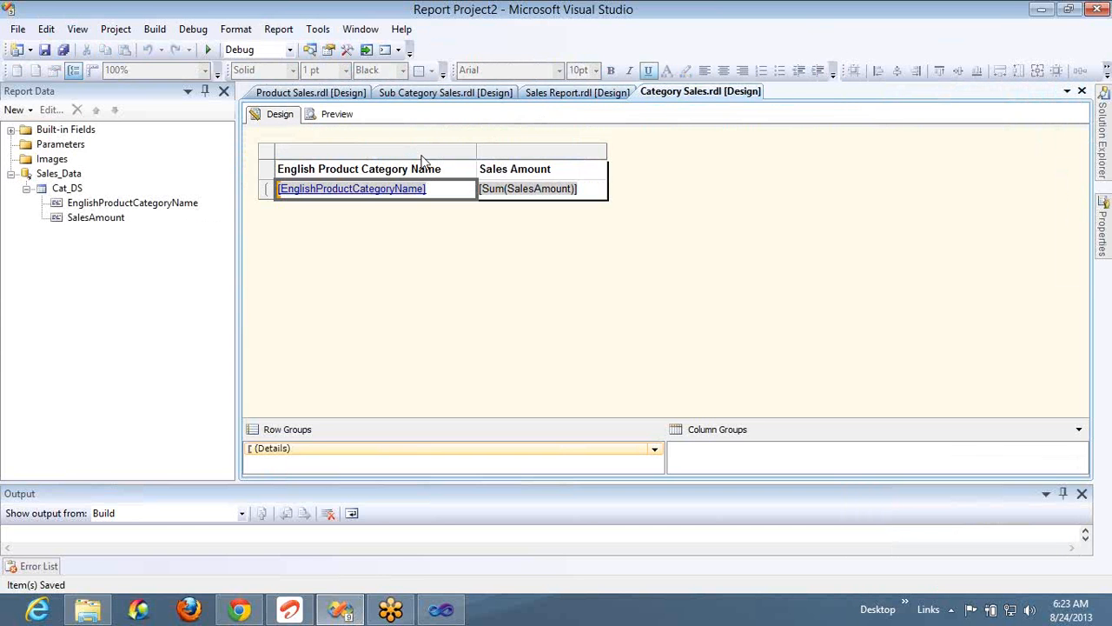
click(315, 114)
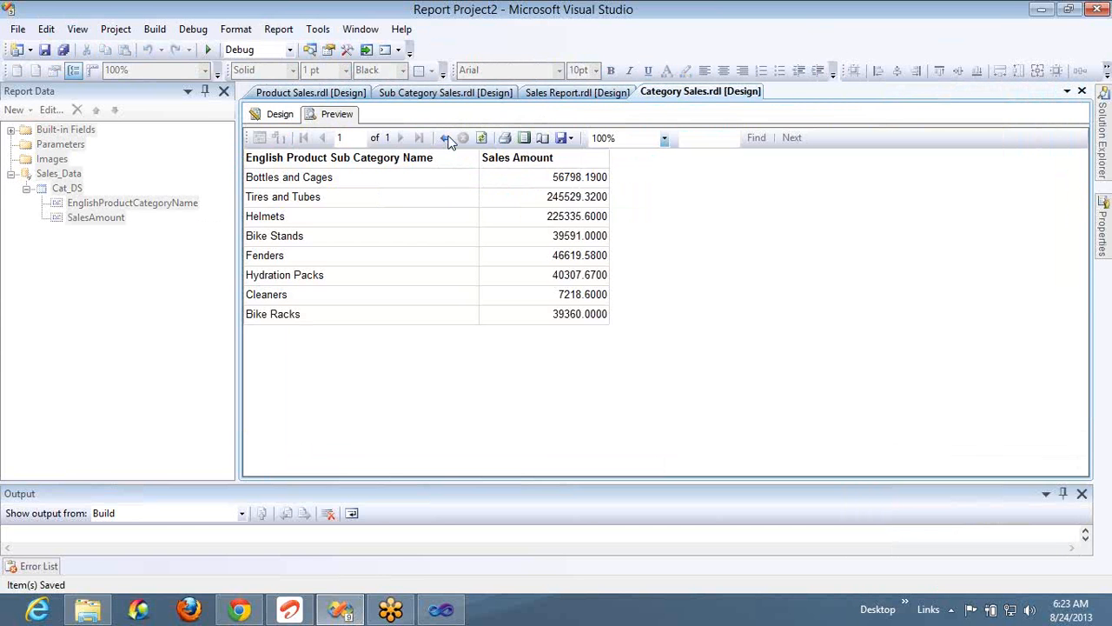
click(446, 140)
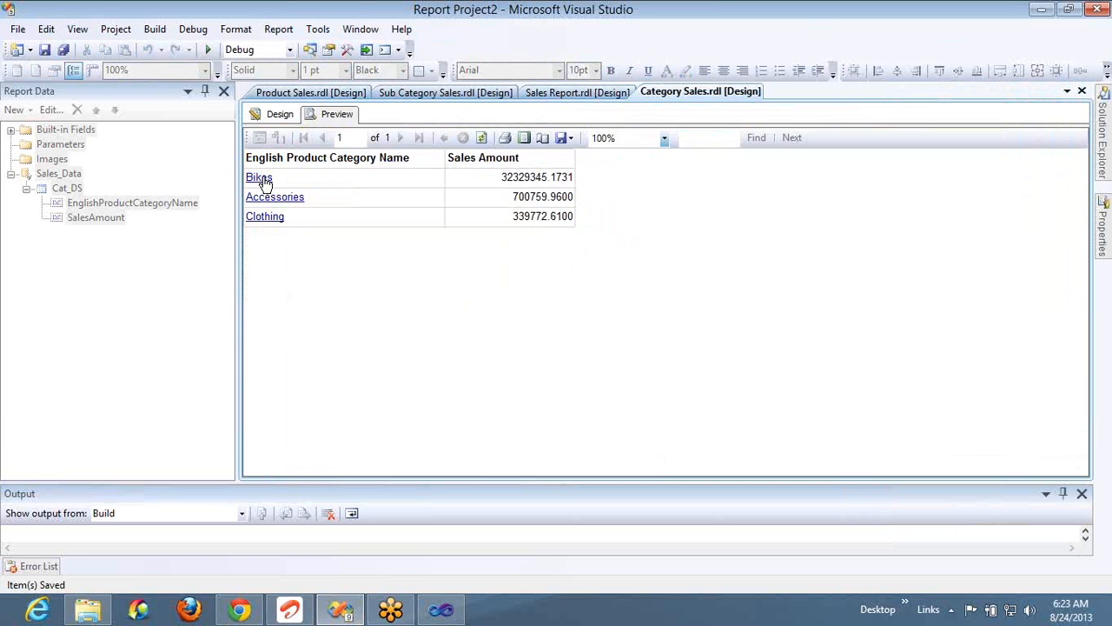
click(259, 177)
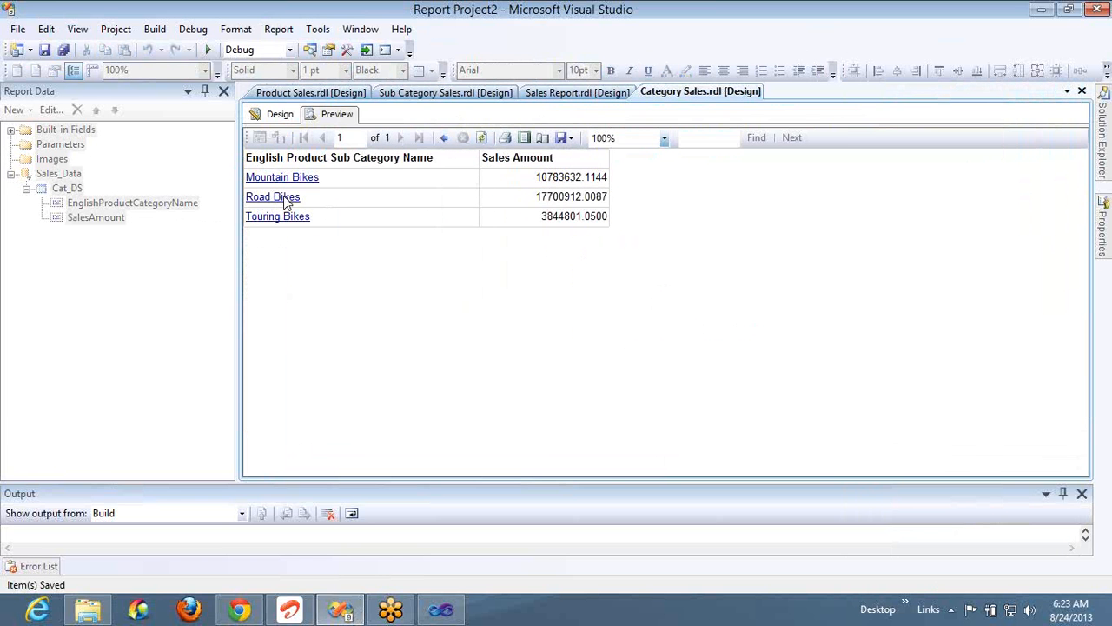
click(283, 196)
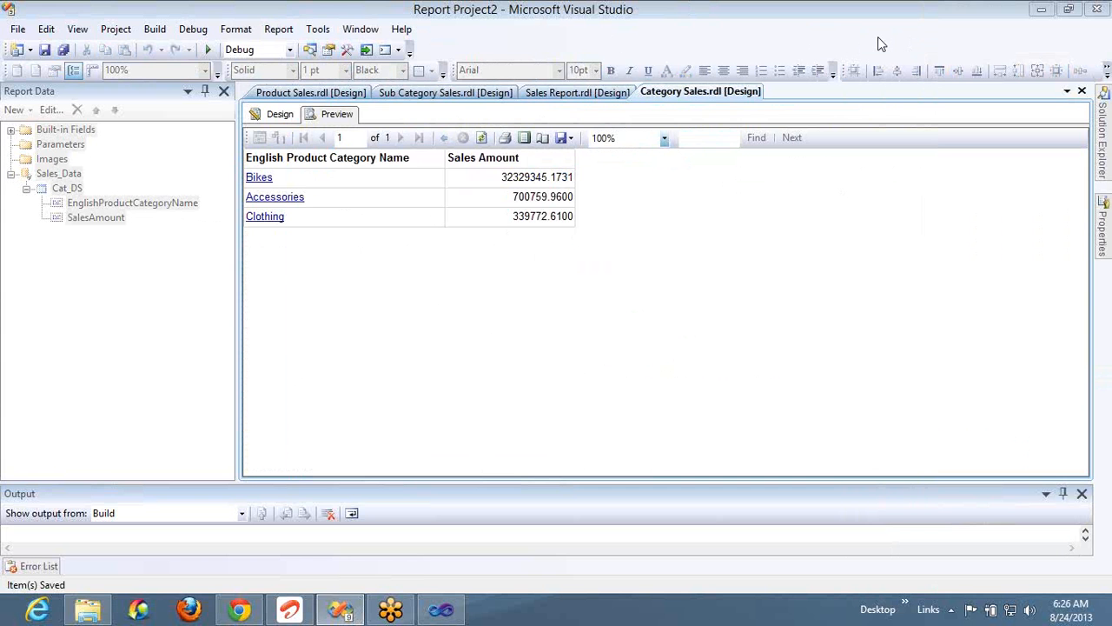
Step: Open the Sales Report in design view and extend the report body downward to make space below the matrix
click(311, 50)
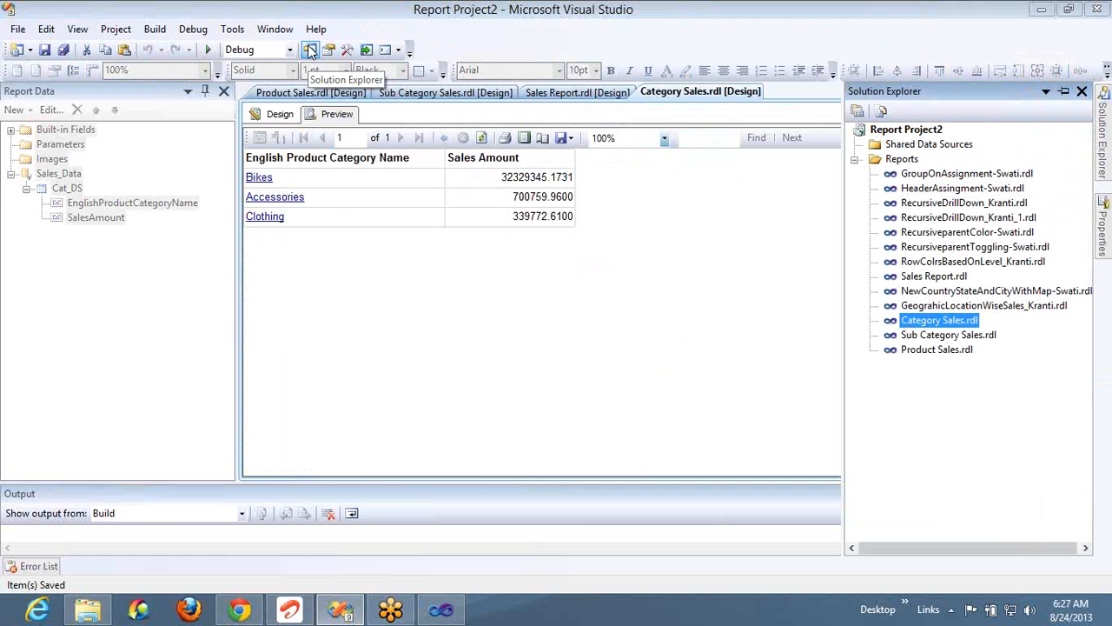
double_click(935, 276)
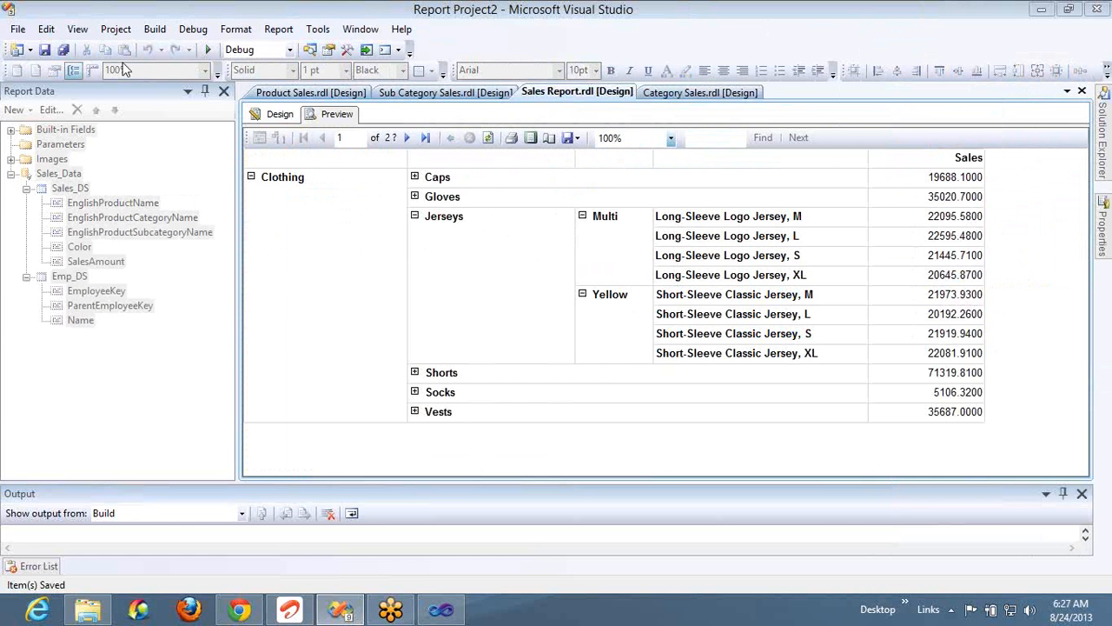
click(279, 116)
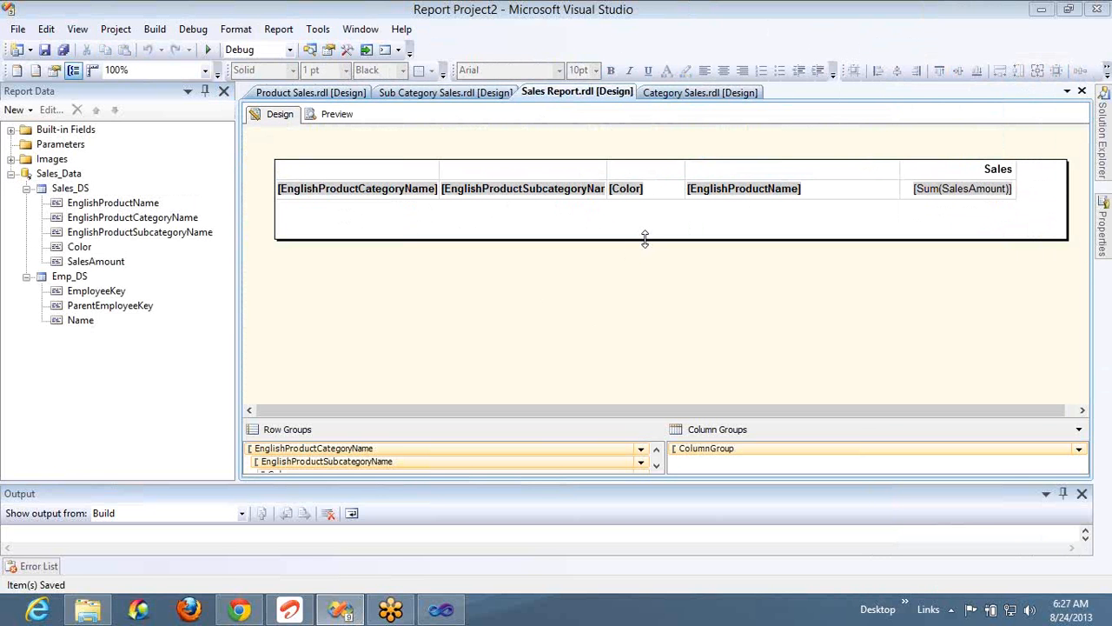
drag(644, 239, 631, 409)
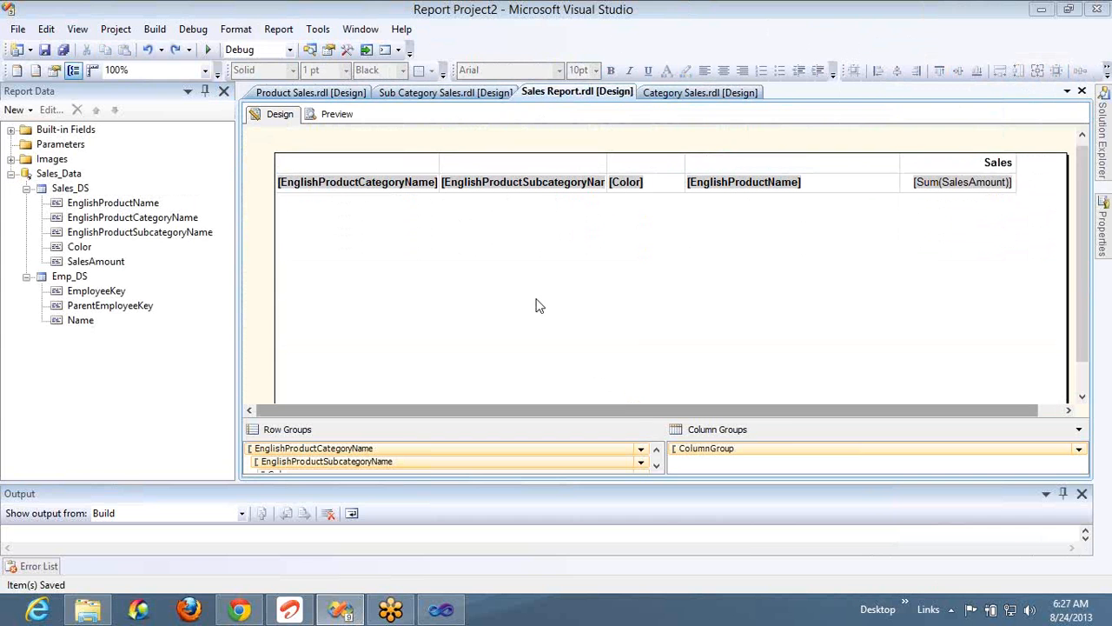
Step: Insert a subreport in the empty area of the report body below the matrix
right_click(536, 303)
mouse_move(652, 328)
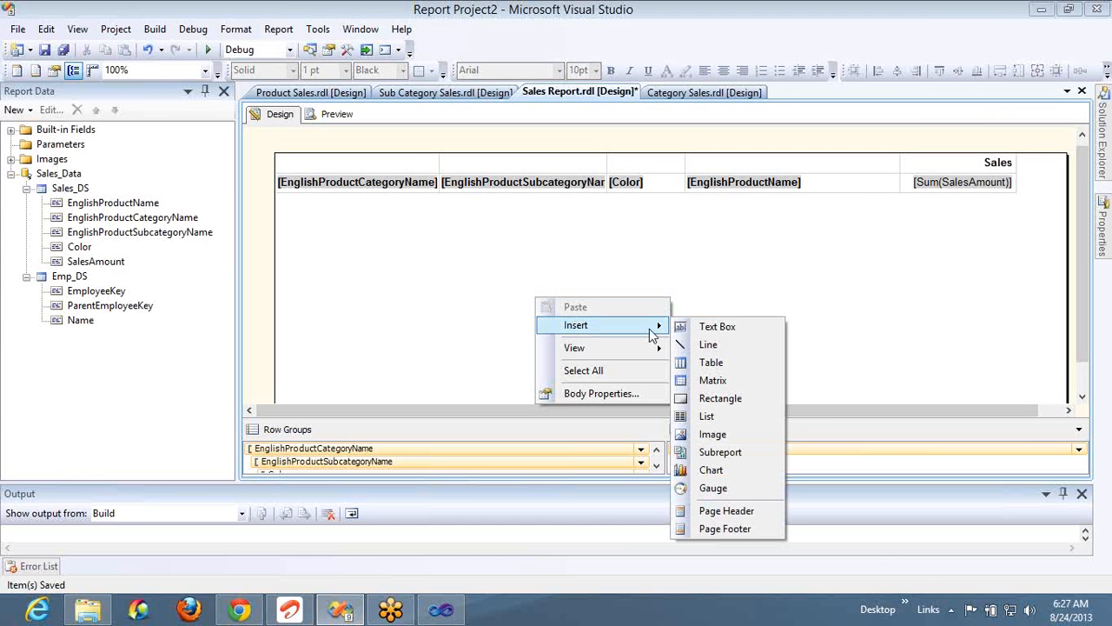
click(708, 451)
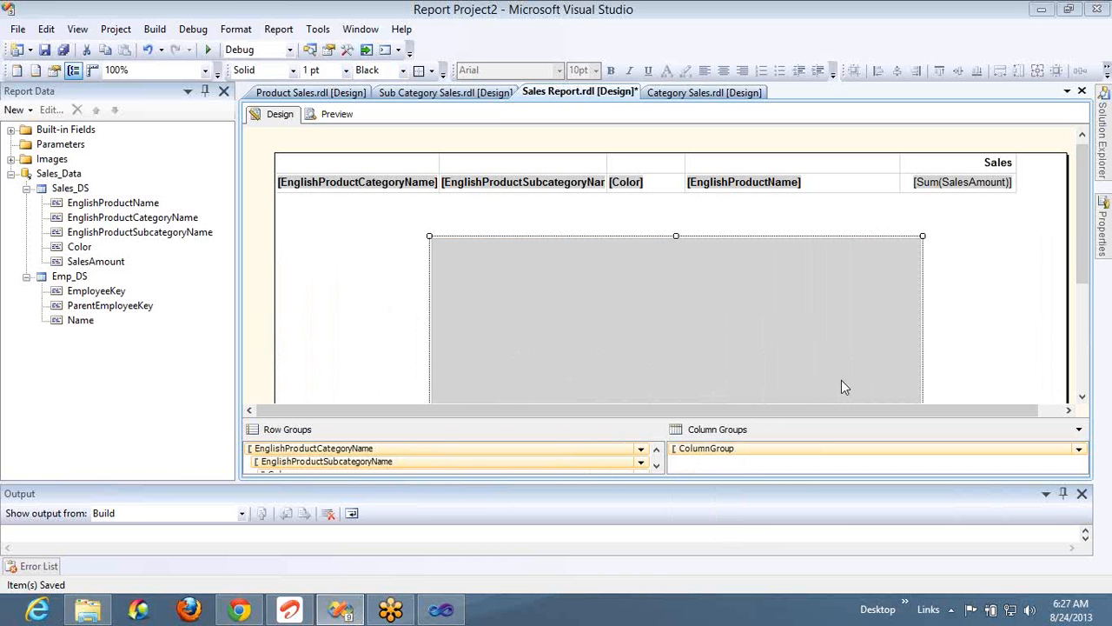
Step: Assign Category Sales as the report shown in the new subreport and open its visibility settings
drag(1082, 258, 1080, 298)
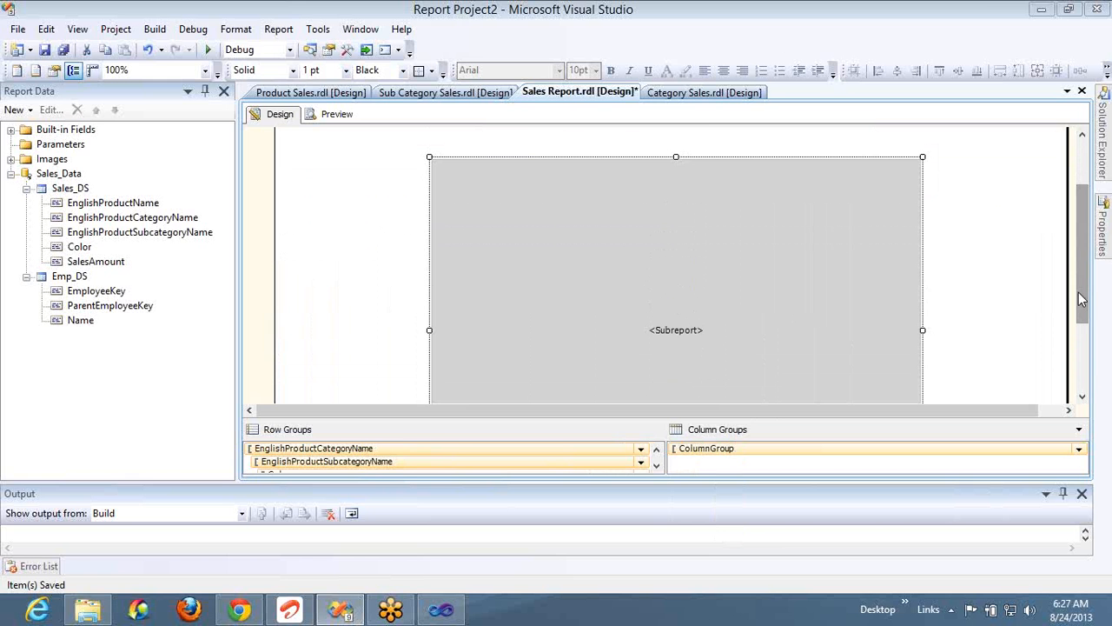
right_click(762, 261)
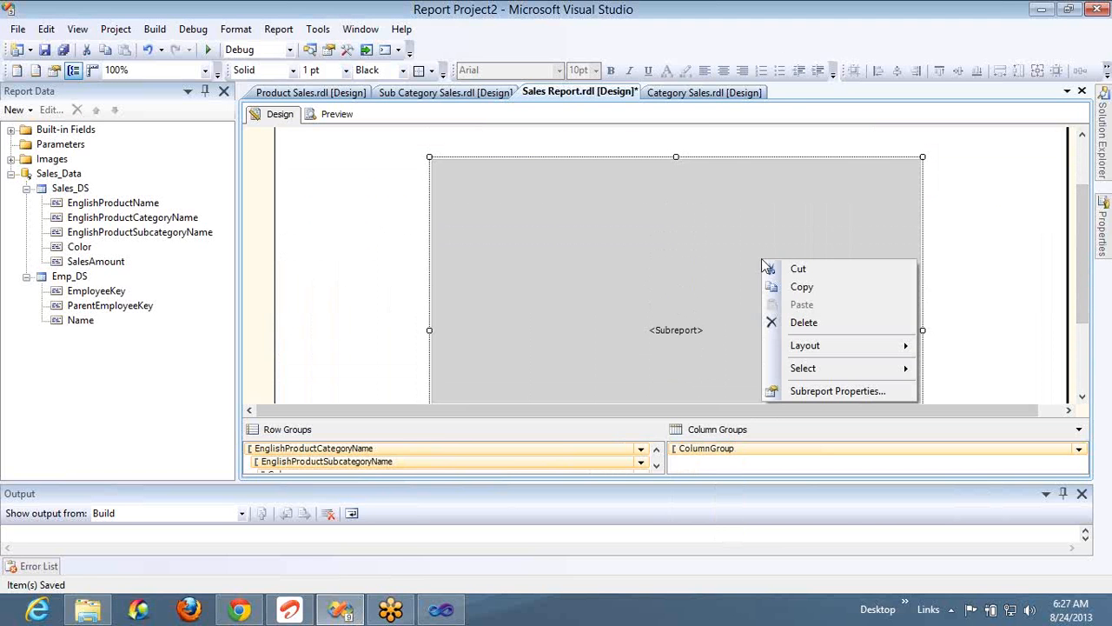
click(817, 392)
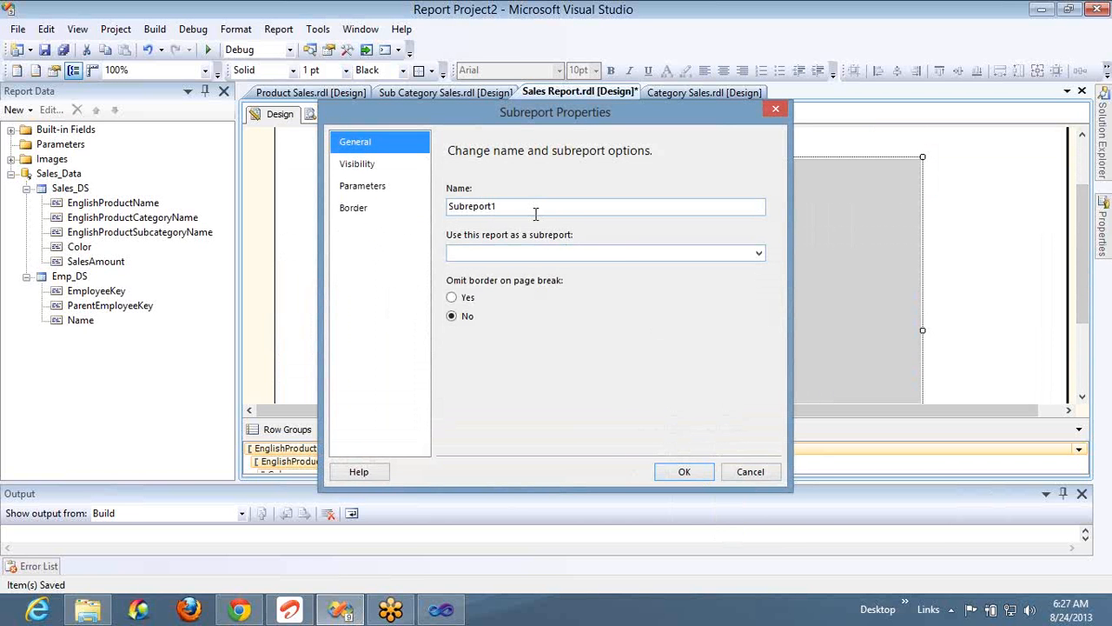
click(757, 254)
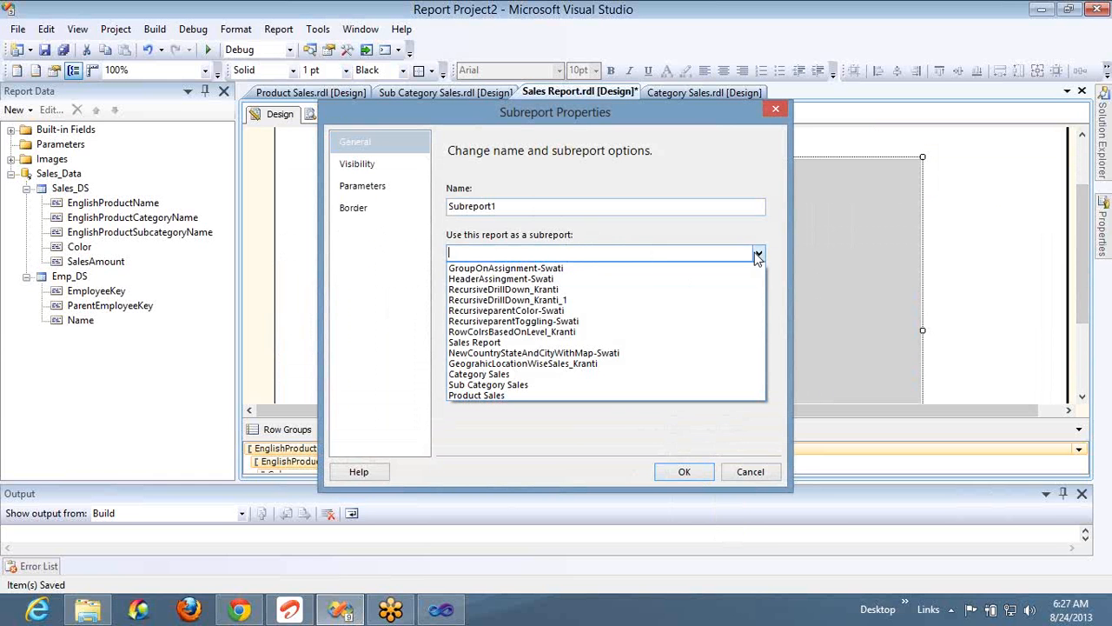
click(502, 375)
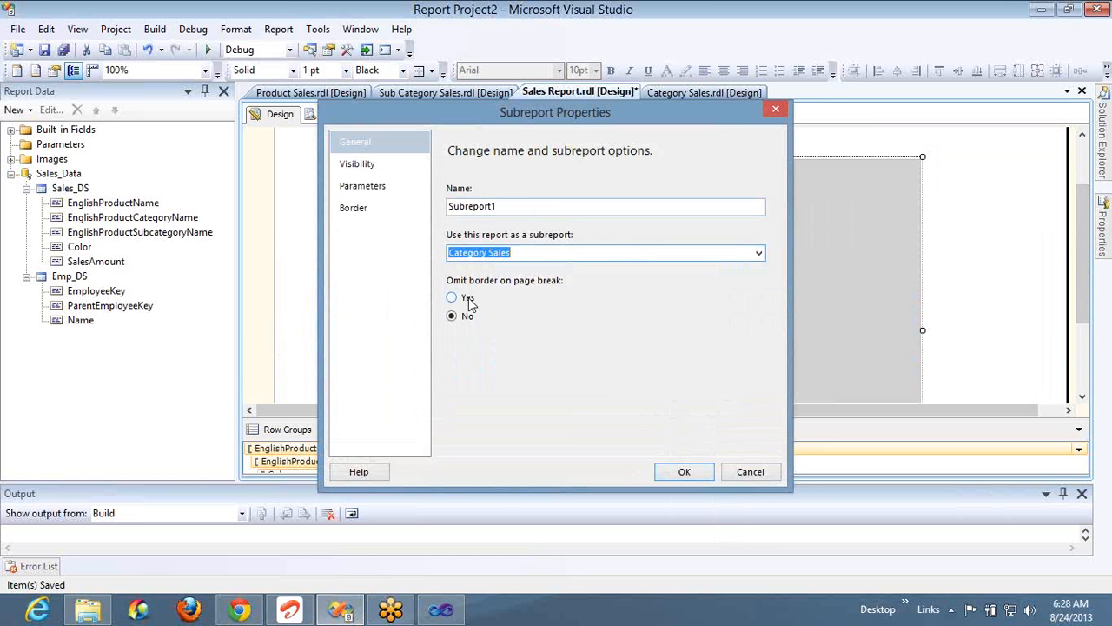
click(389, 165)
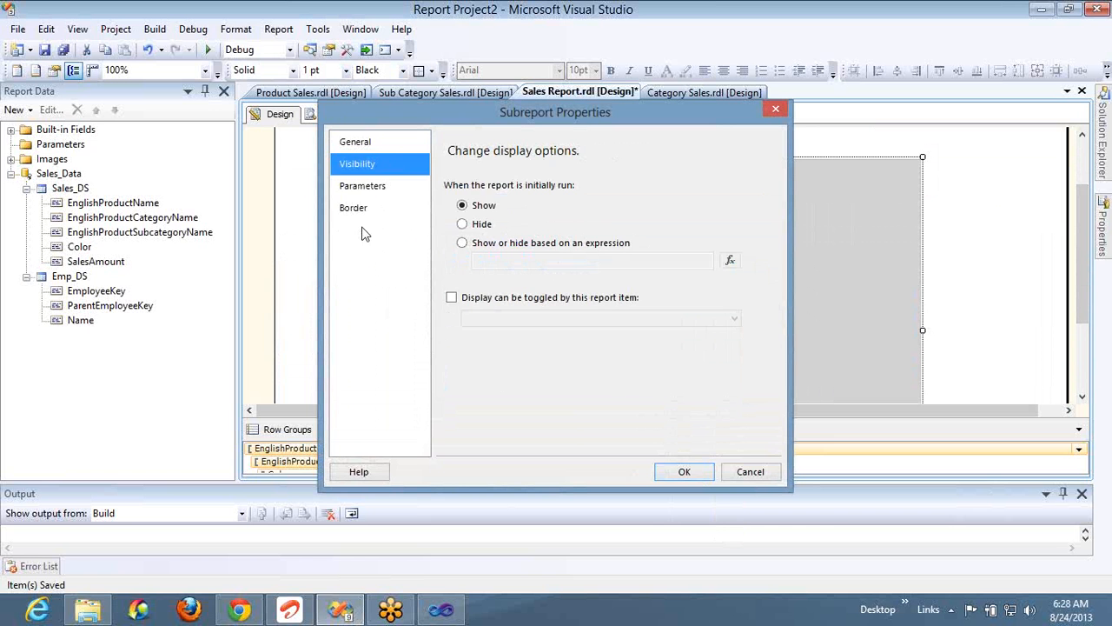
Step: Review the subreport's parameter and border settings and accept its properties
click(368, 186)
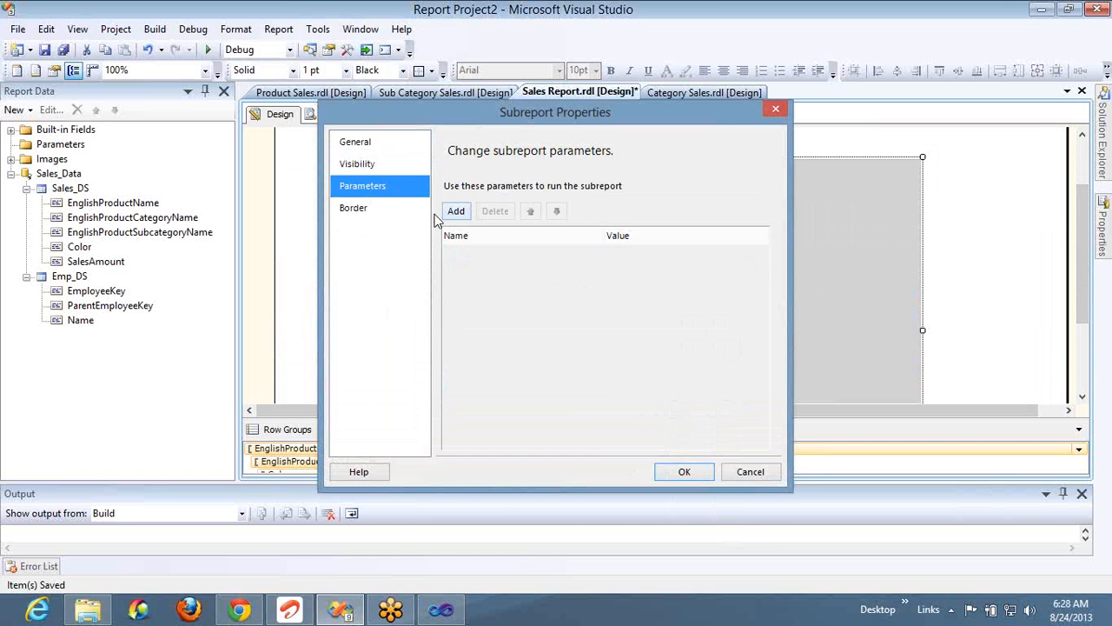
click(357, 210)
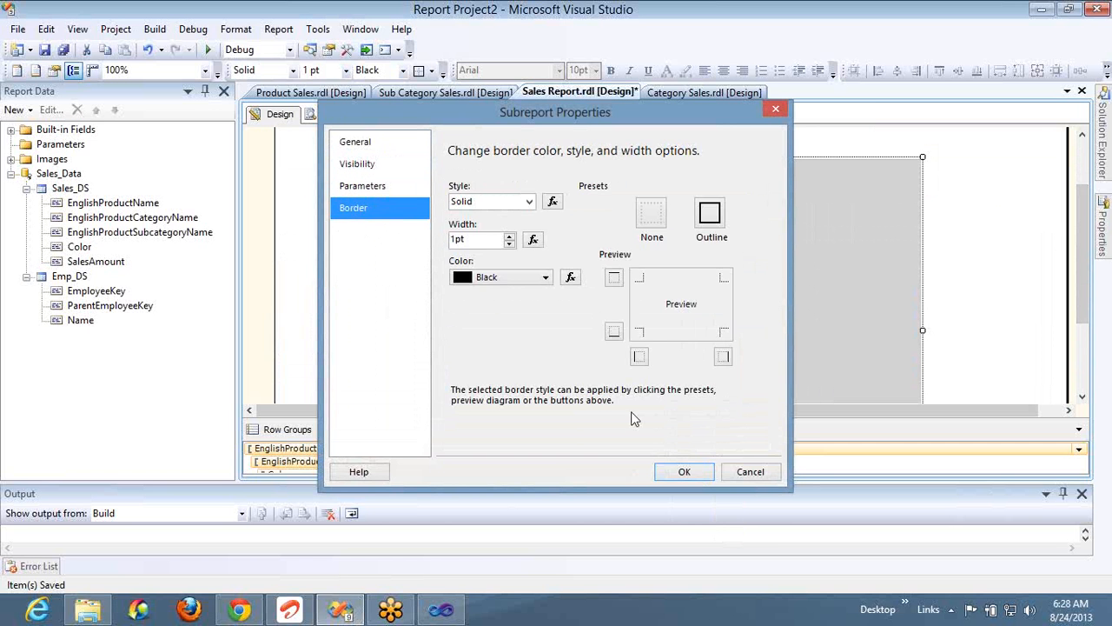
click(702, 475)
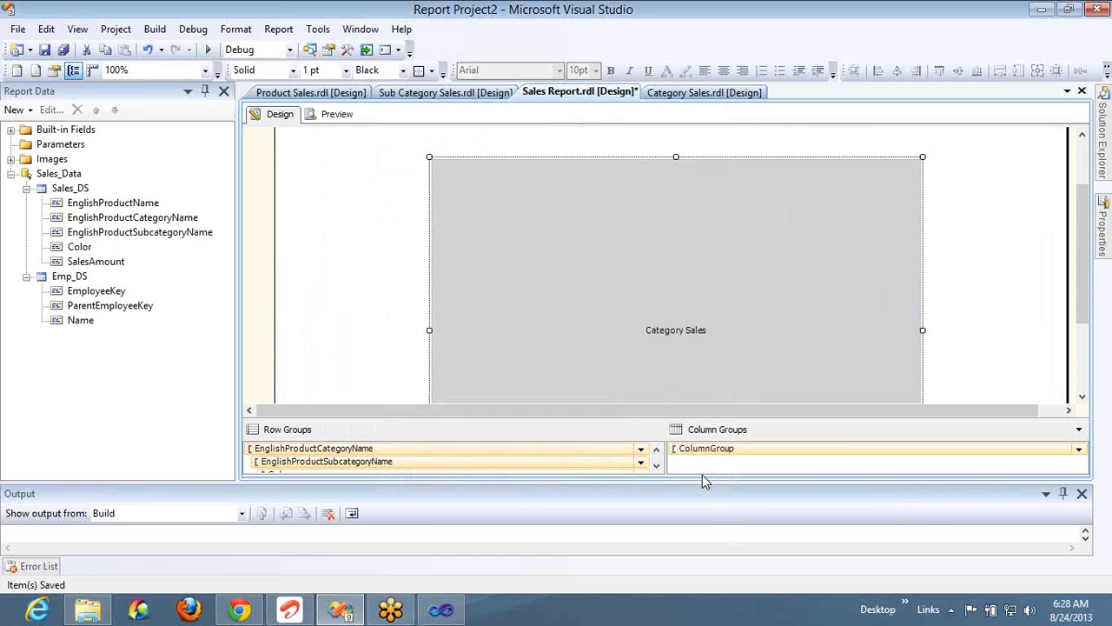
Step: Preview the Sales Report and page through to the subreport on page 4
click(331, 113)
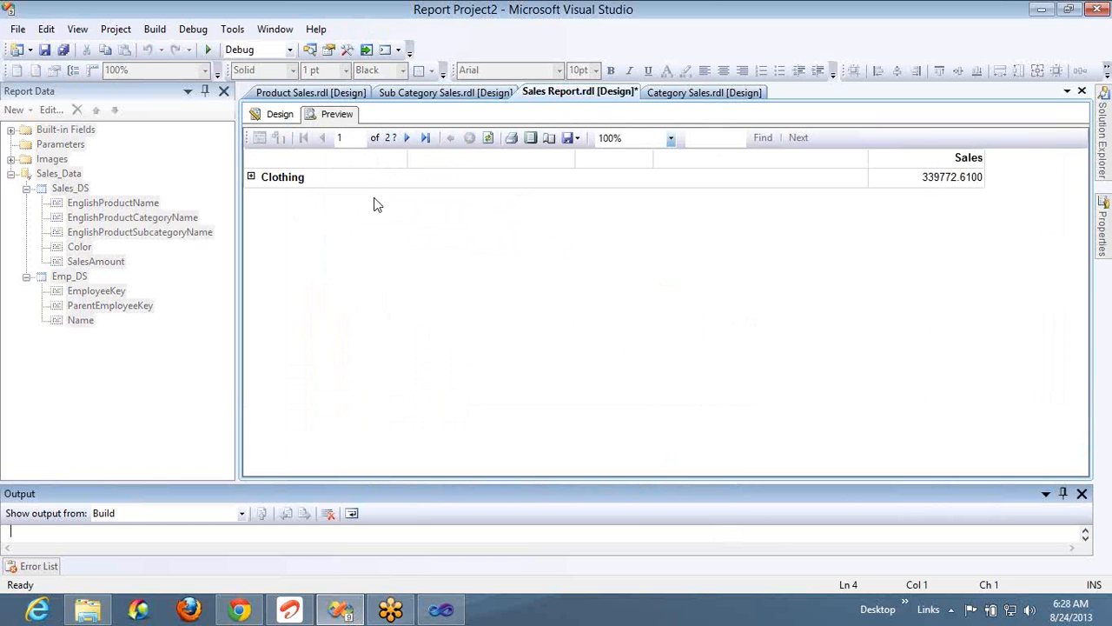
click(407, 141)
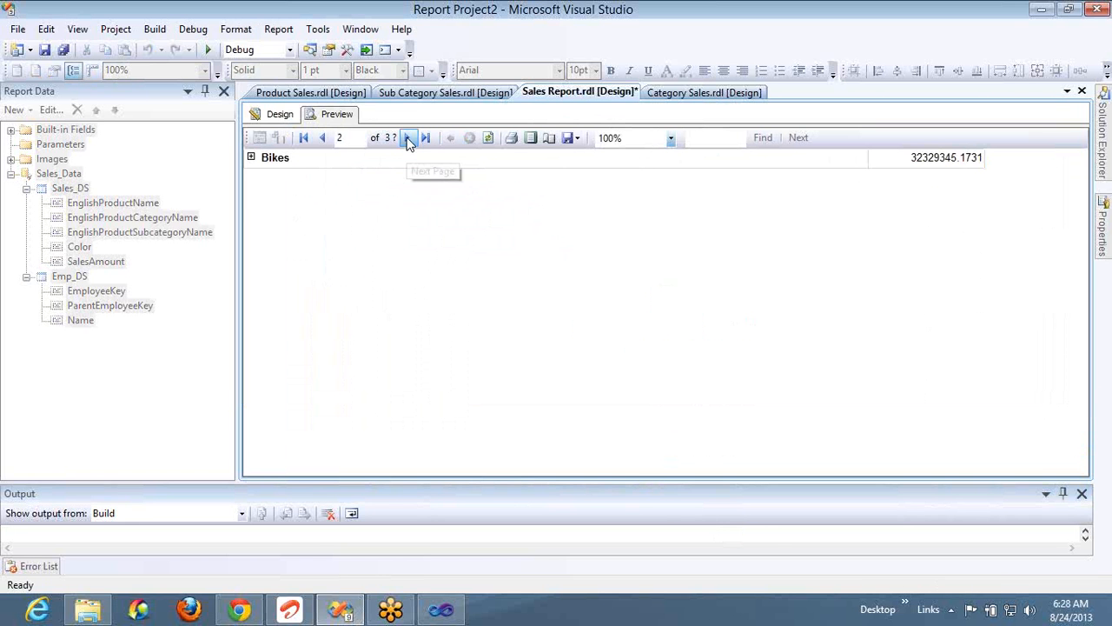
click(408, 140)
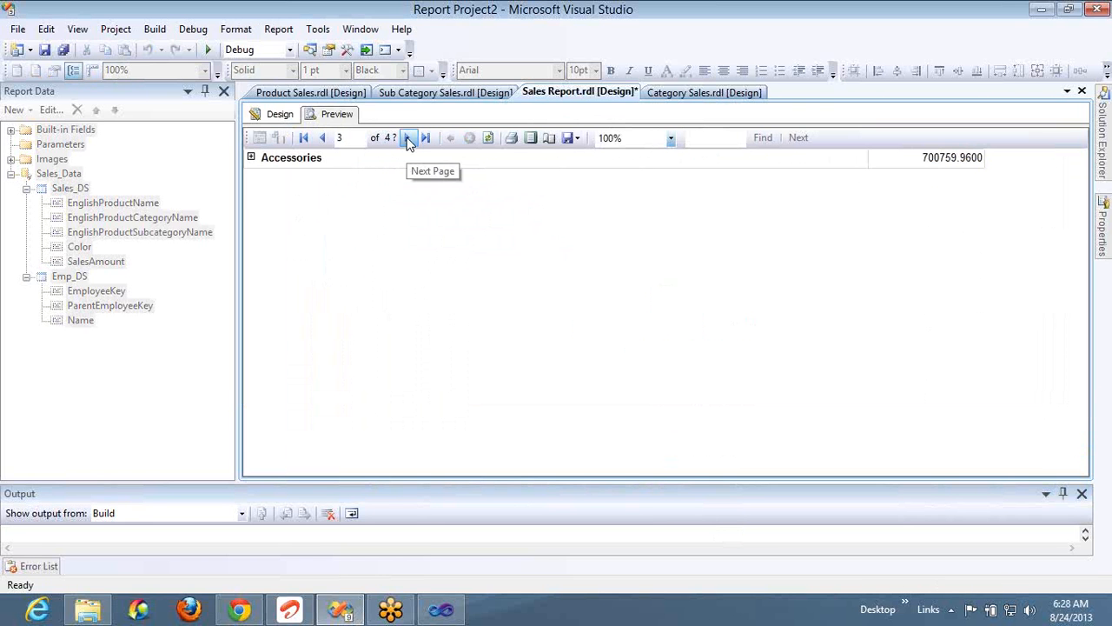
click(408, 141)
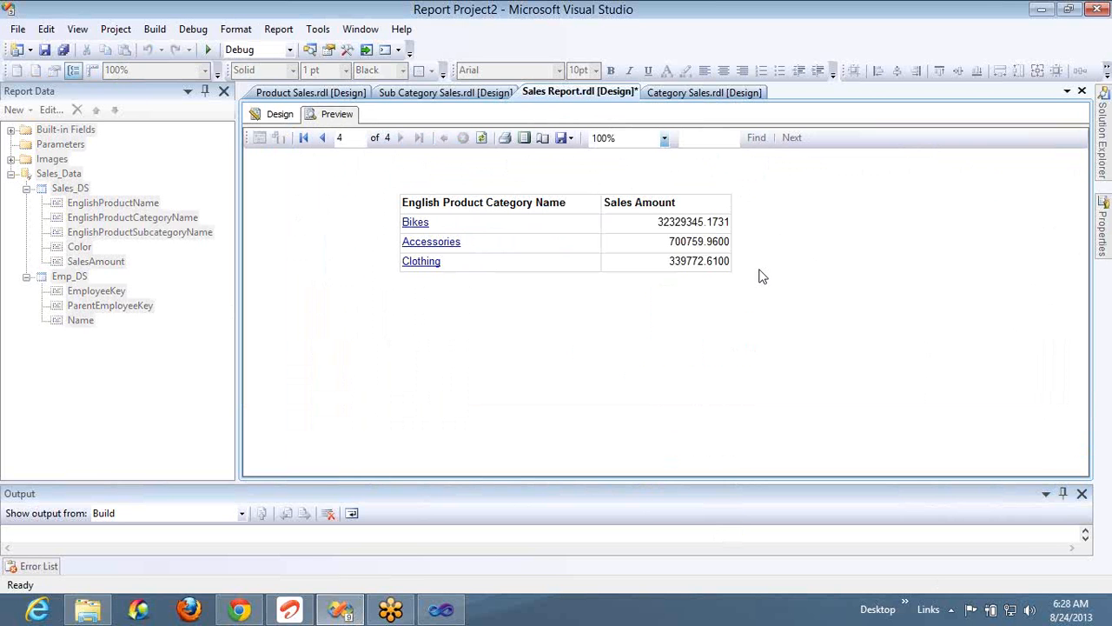
Step: Test the subreport's drill-through from Bikes to Mountain Bikes and return to the parent report
click(309, 51)
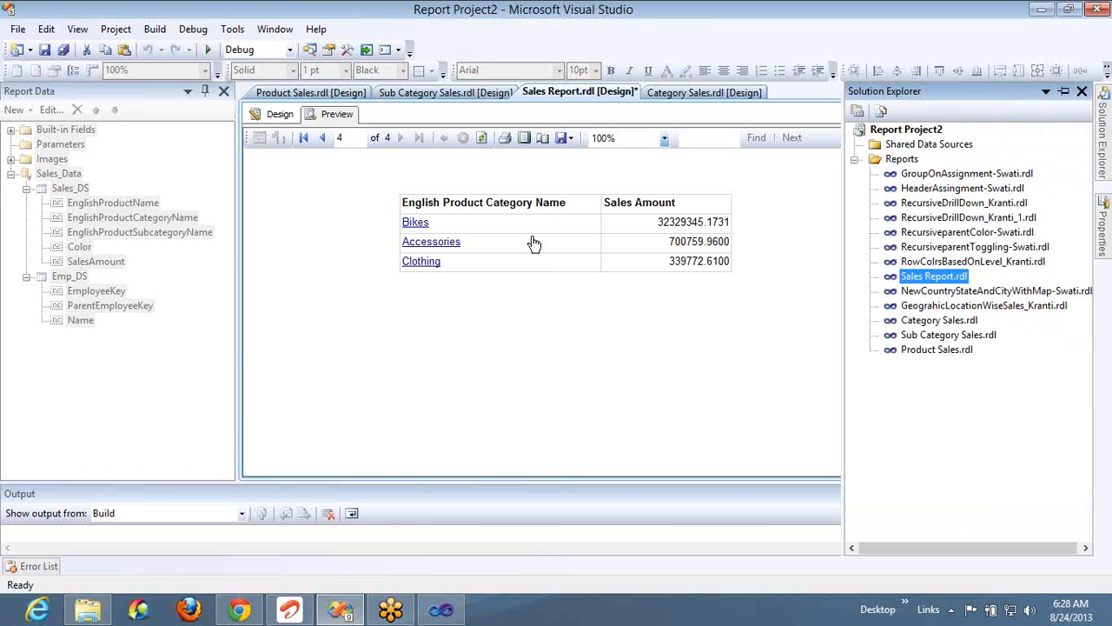
click(417, 224)
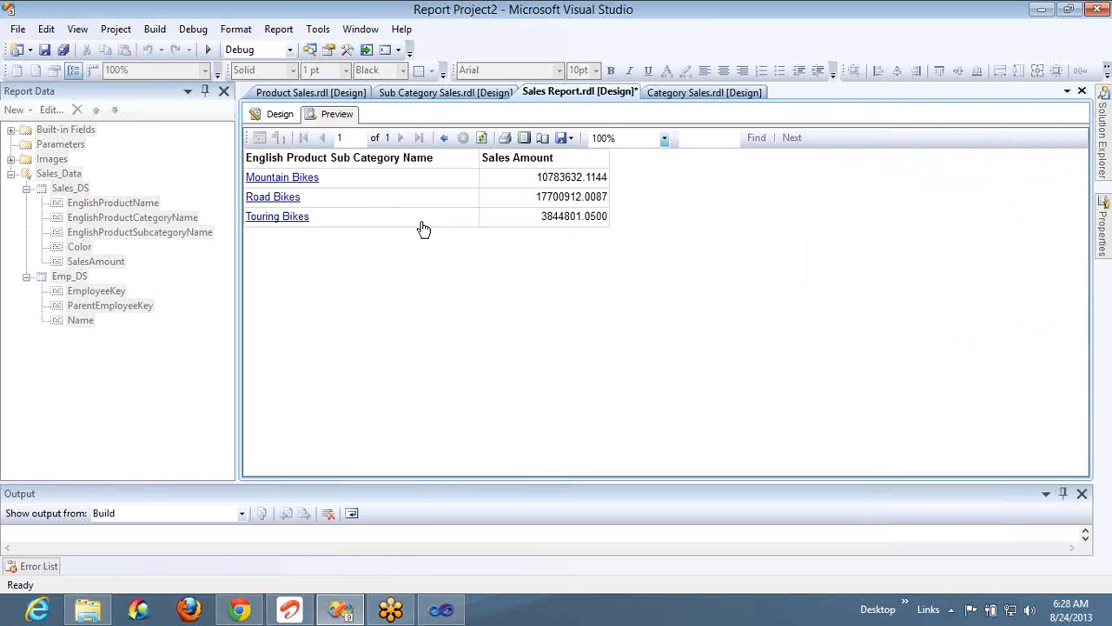
click(313, 183)
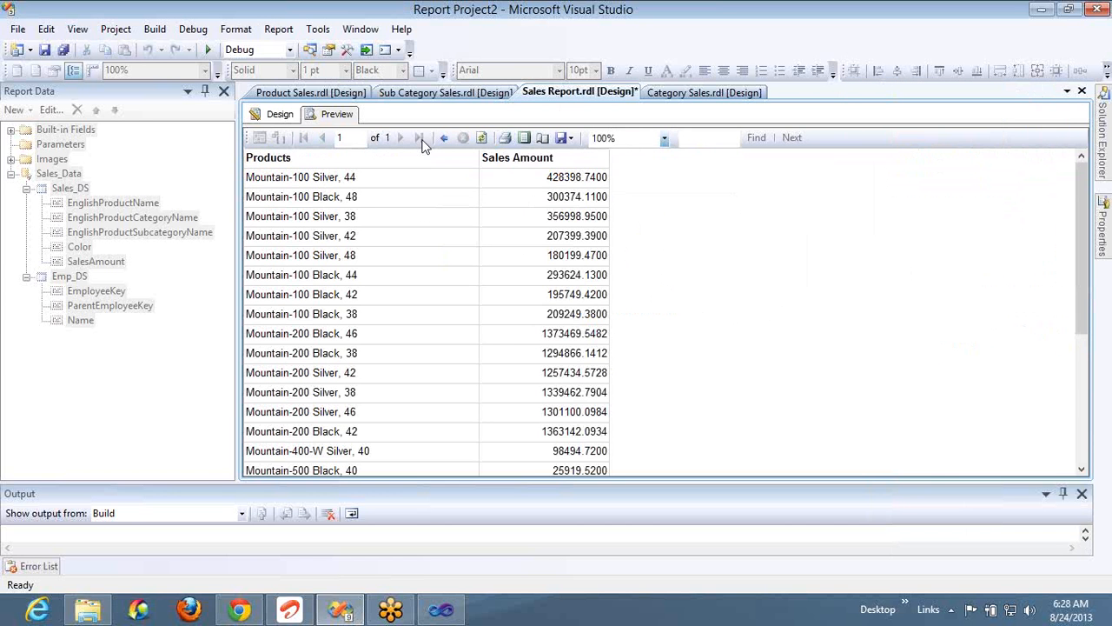
click(443, 139)
click(444, 140)
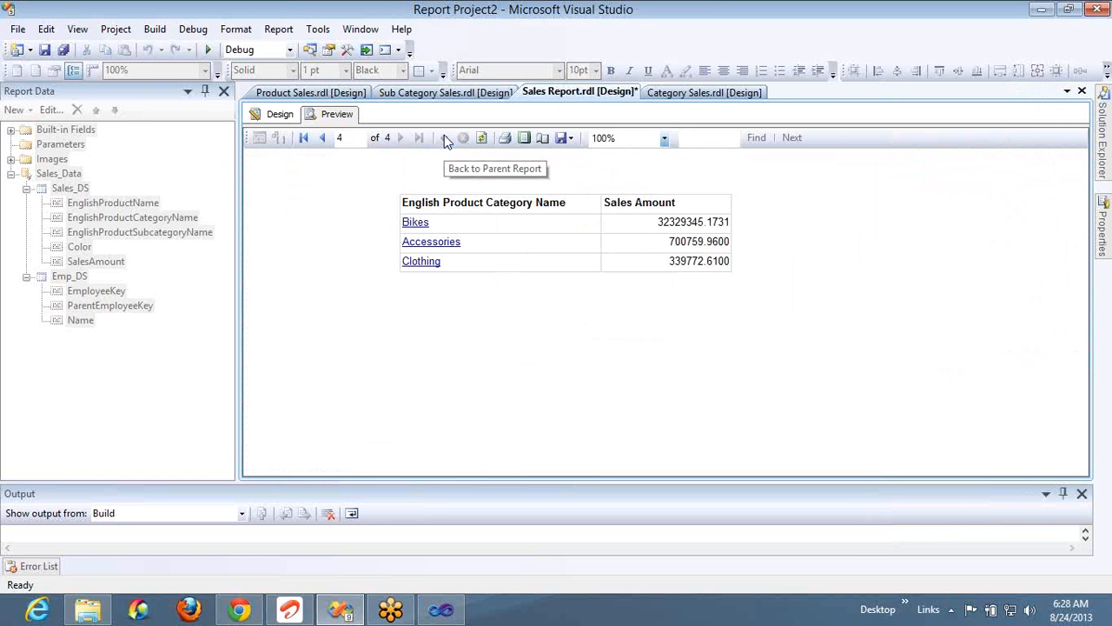
Step: Test the subreport's drill-through from Accessories to Helmets and return to the parent report
click(432, 243)
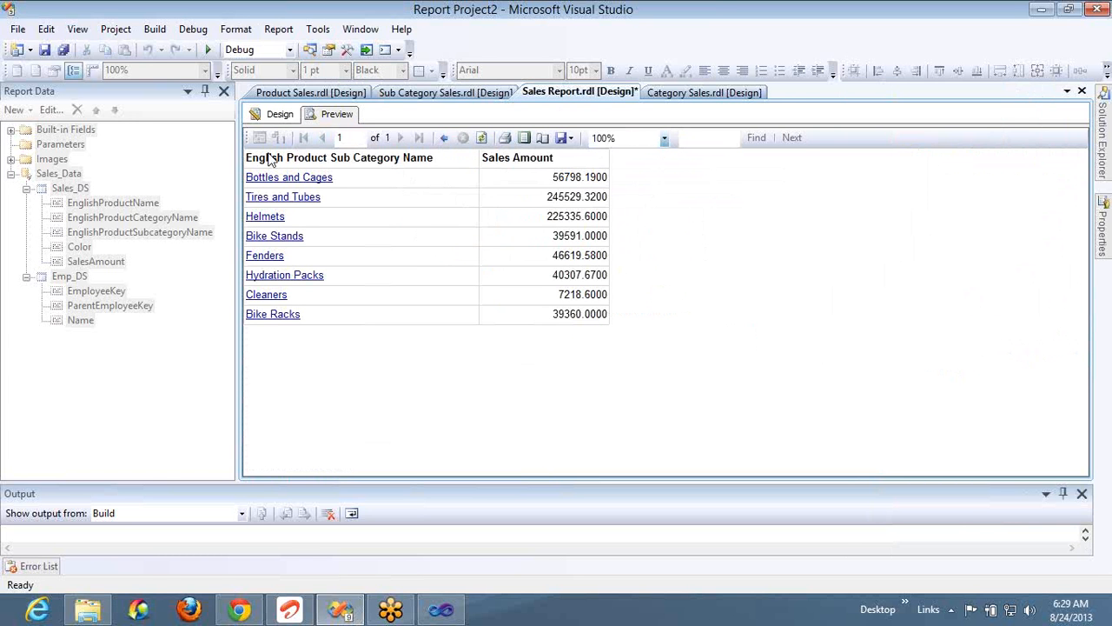
click(273, 217)
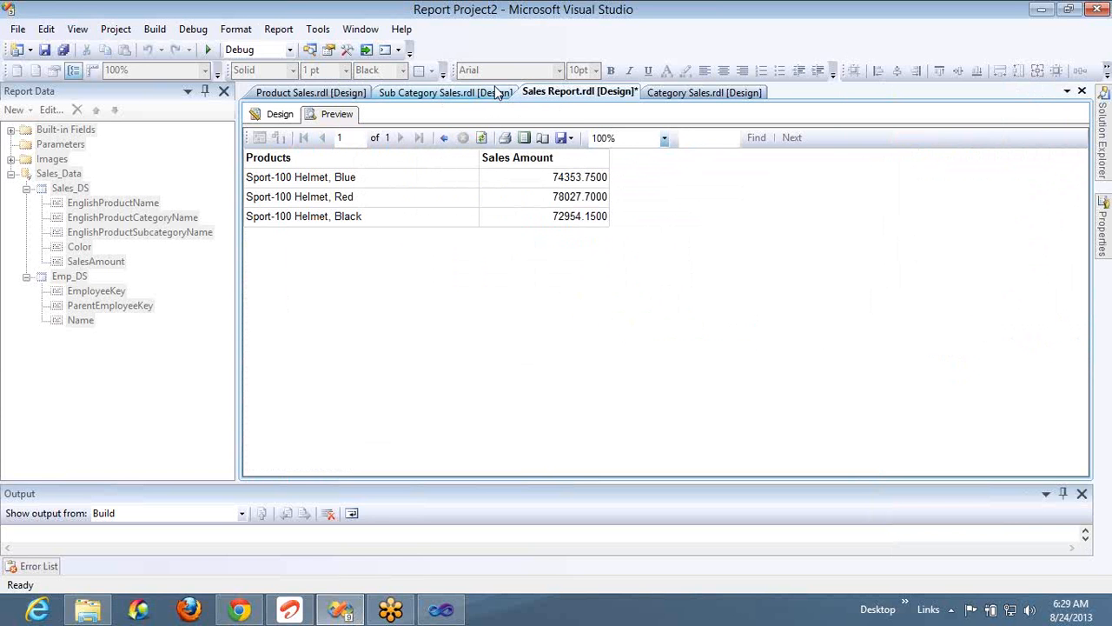
click(445, 141)
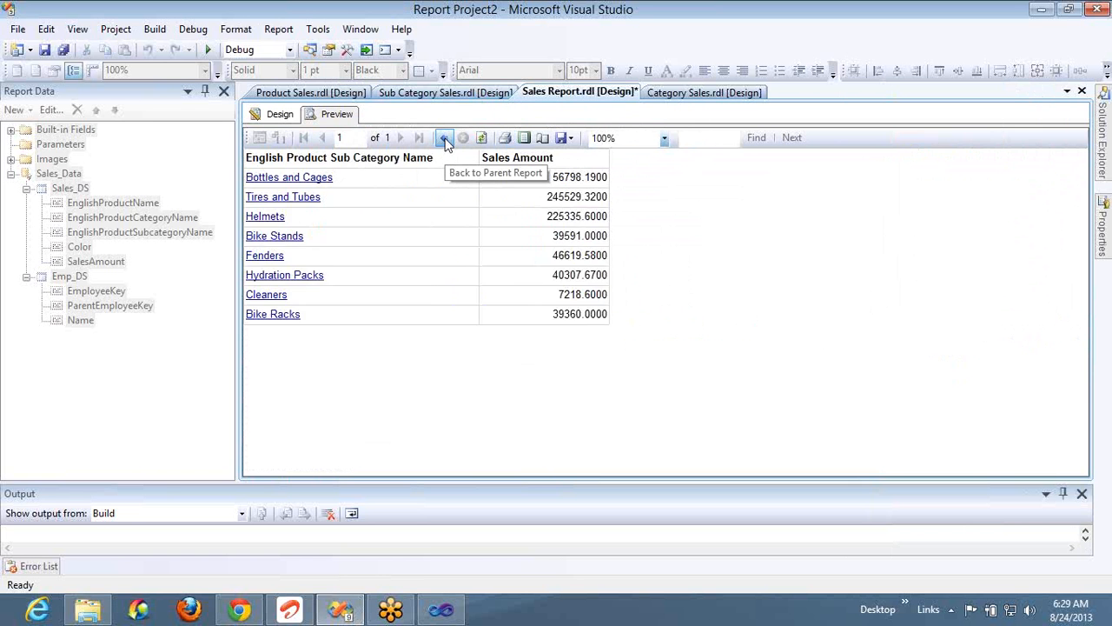
click(445, 141)
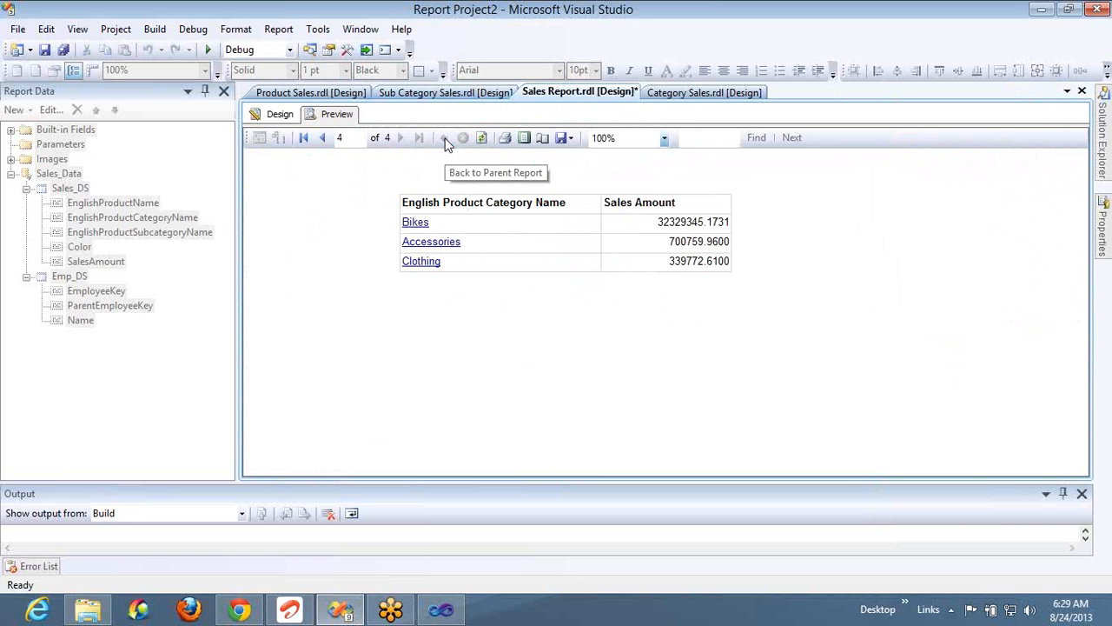
Step: Move the Category Sales subreport in the report design to the left edge of the body, directly beneath the sales table
click(280, 114)
click(525, 256)
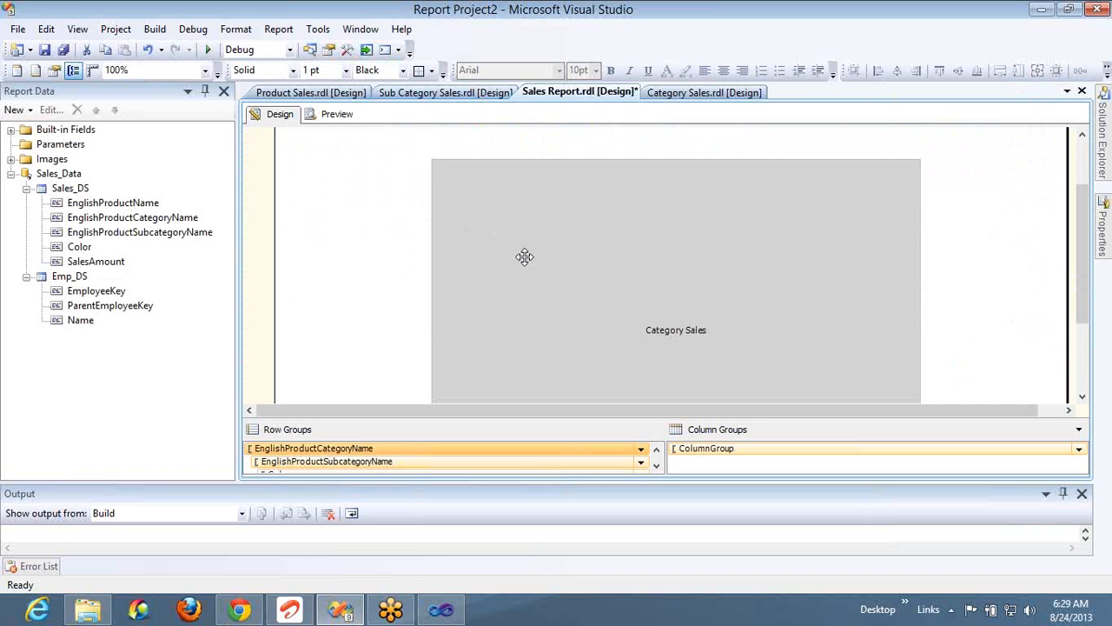
click(515, 252)
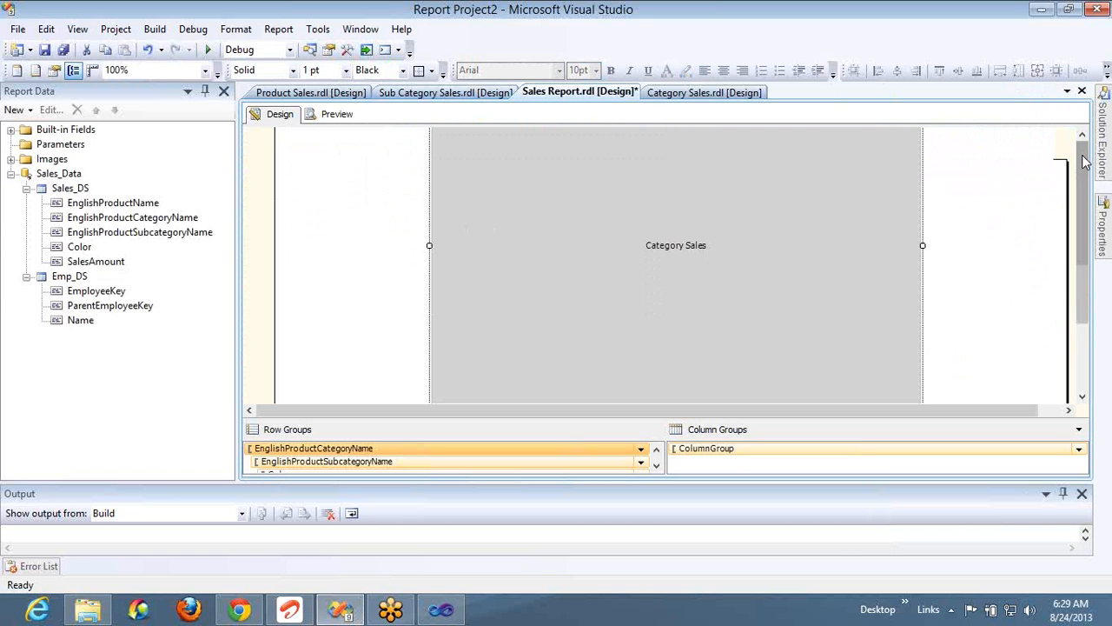
scroll(1085, 161, up, 3)
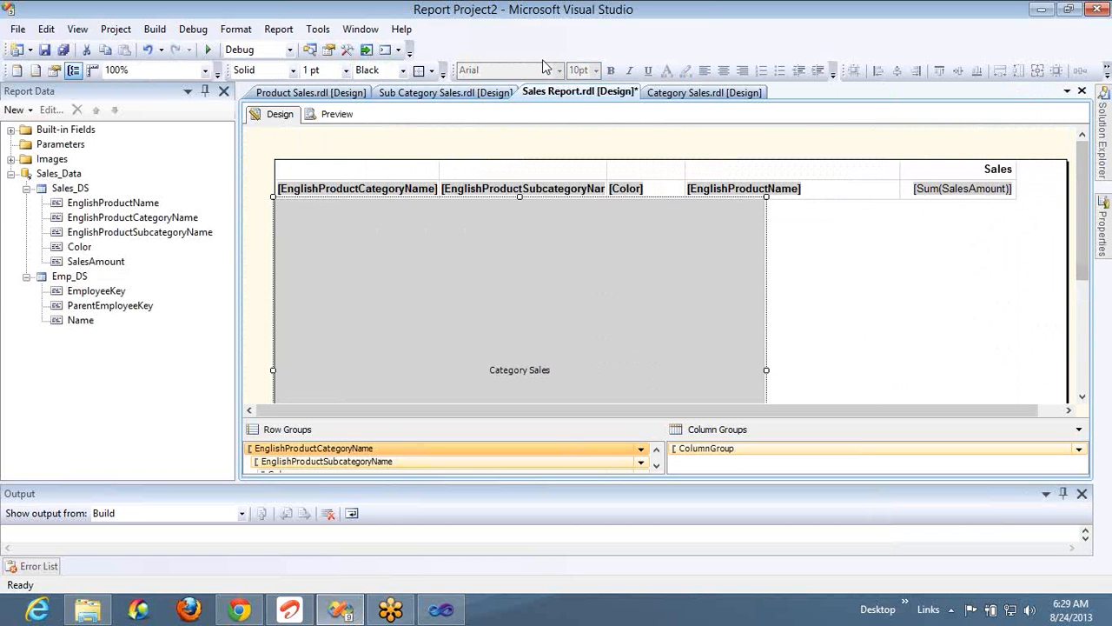
Step: Preview the repositioned subreport on page 4 and drill through Bikes to the Mountain Bikes products
click(340, 117)
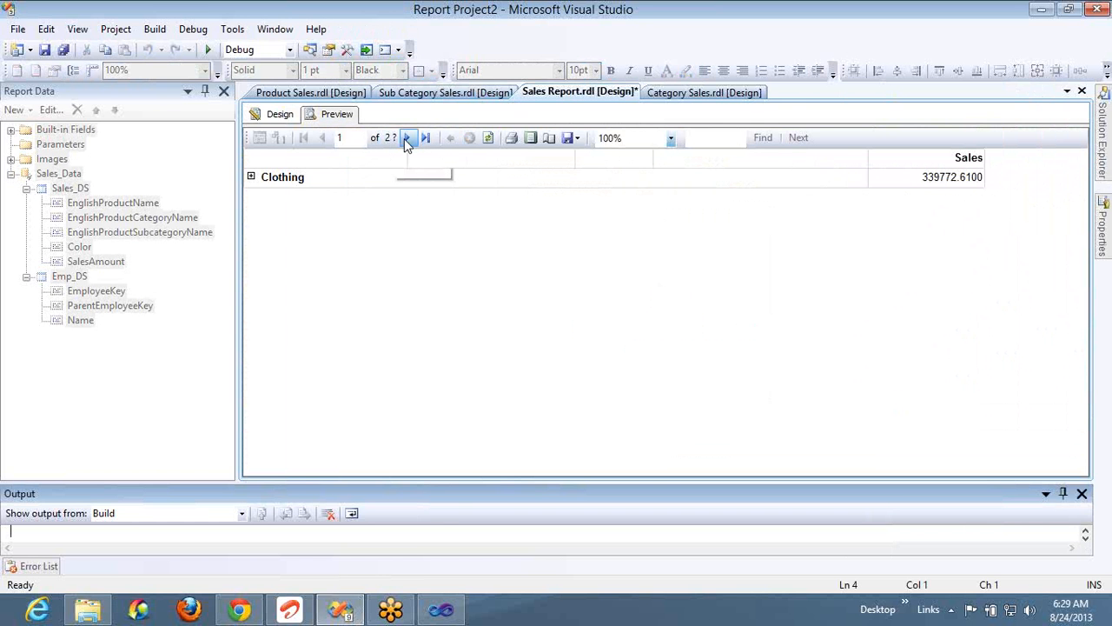
click(406, 141)
click(406, 139)
click(406, 139)
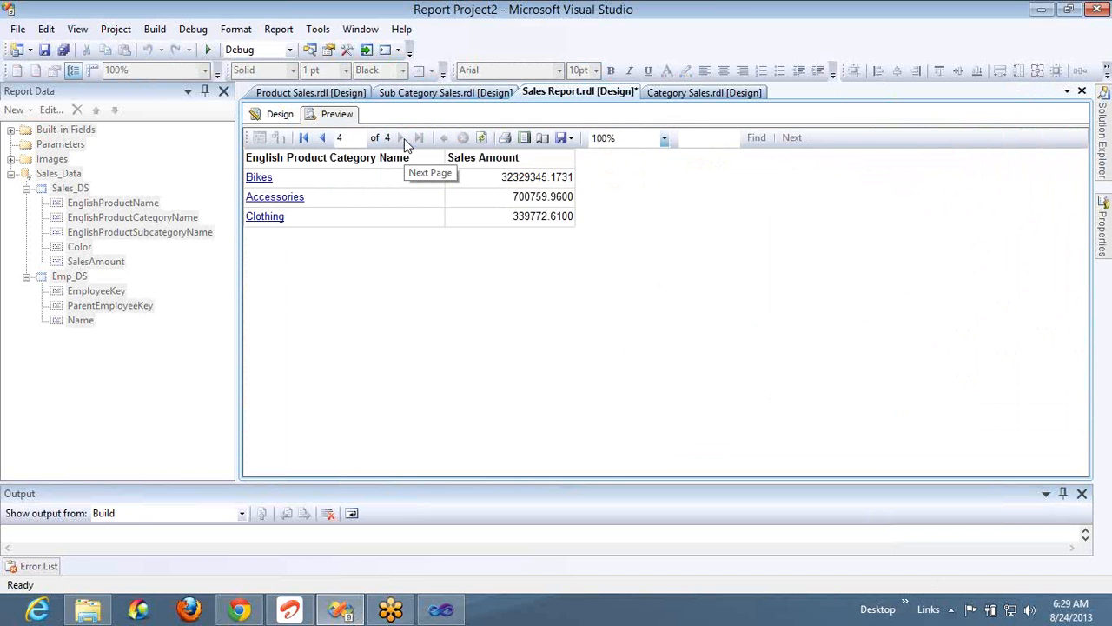
click(265, 181)
click(269, 181)
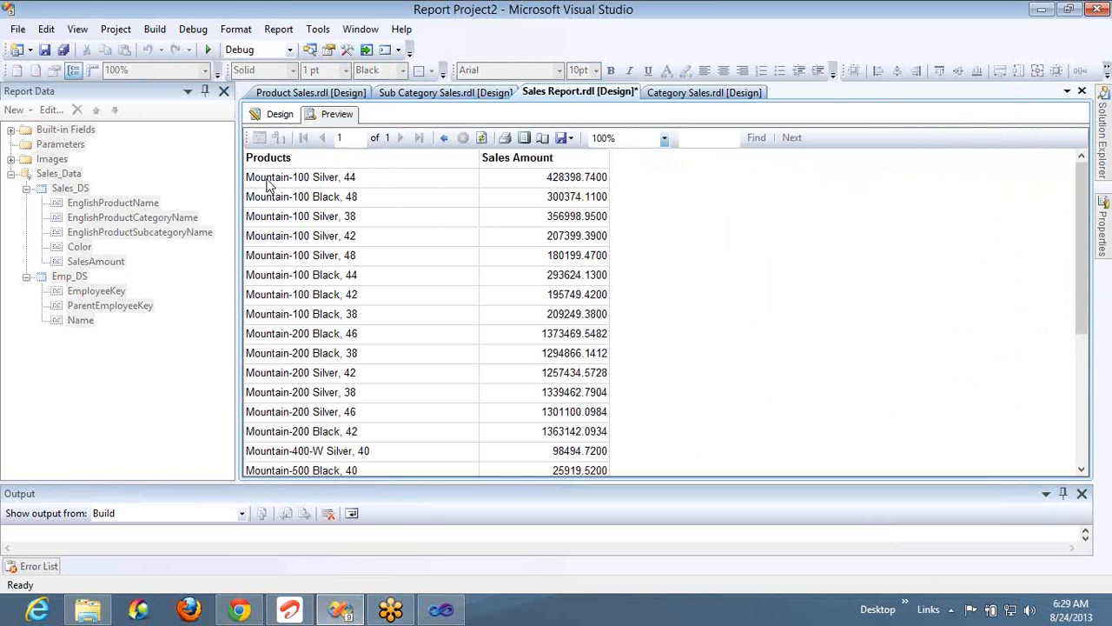
Step: Change the report used by the subreport in the Sales Report design to Sub Category Sales
click(279, 116)
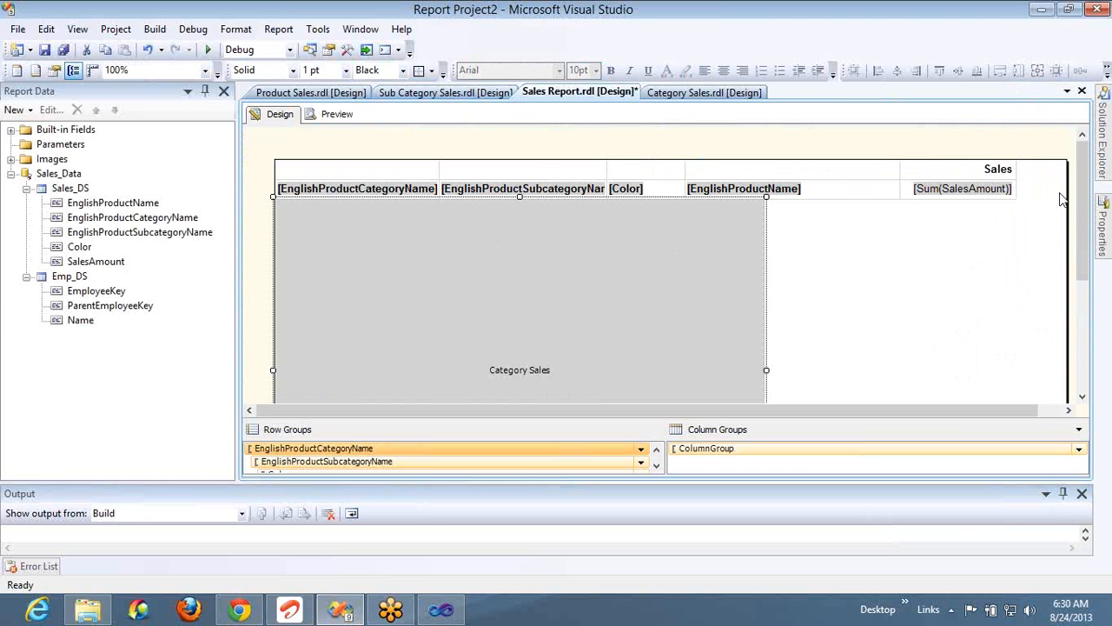
click(311, 49)
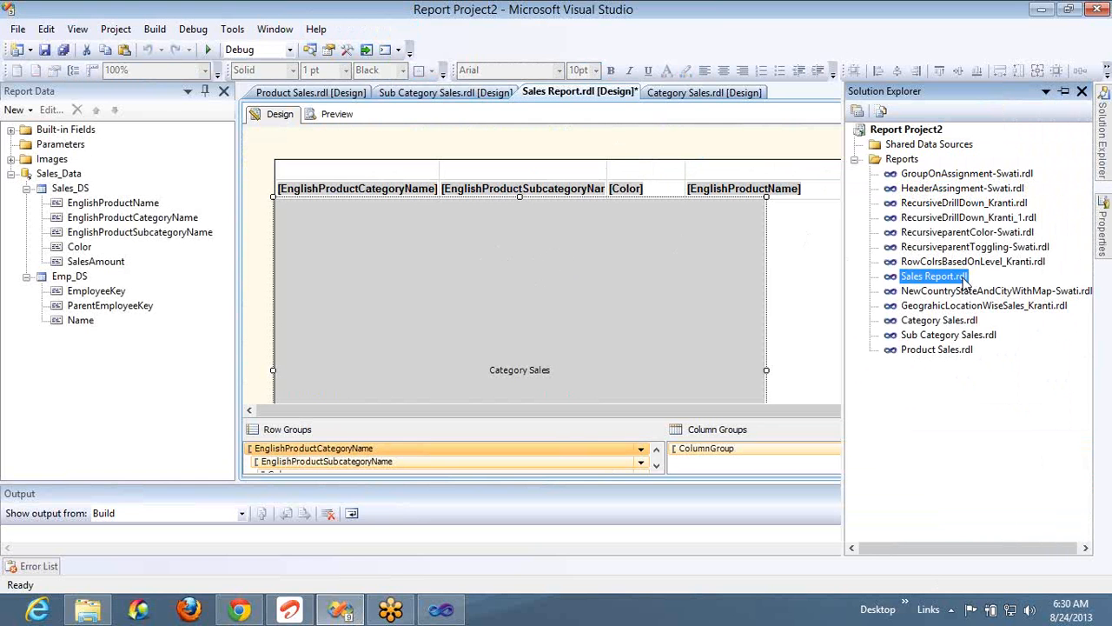
right_click(682, 271)
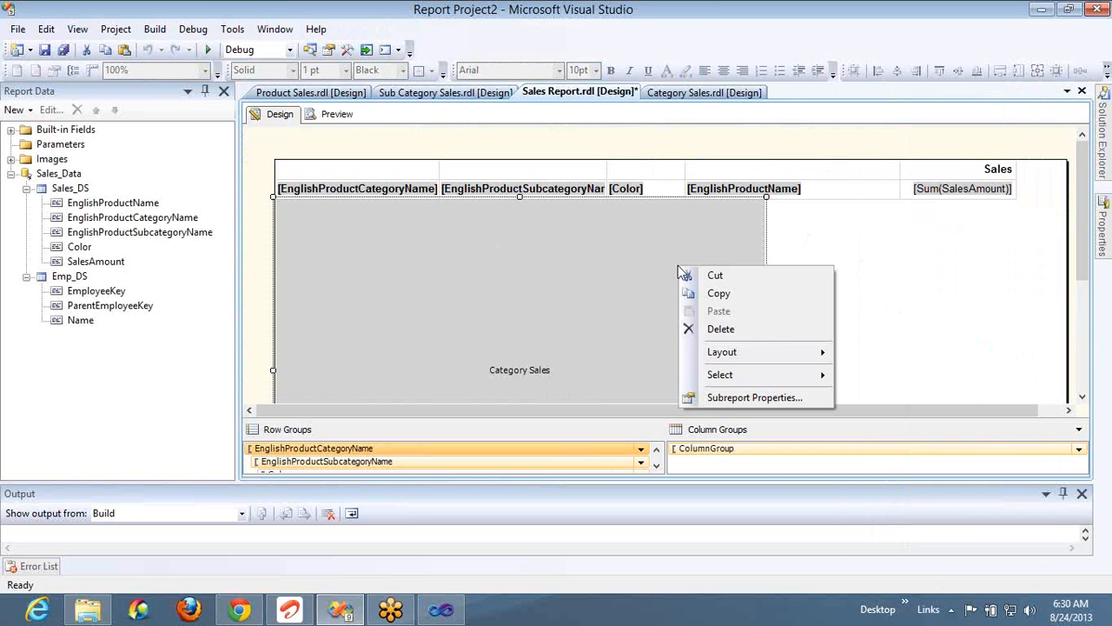
click(737, 397)
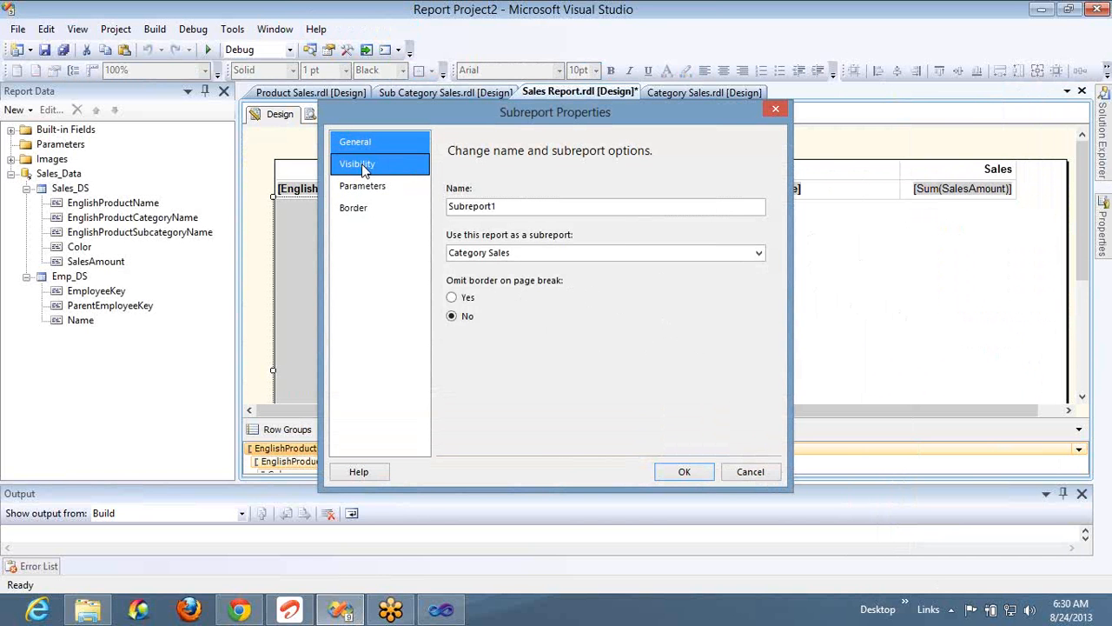
click(752, 252)
click(521, 384)
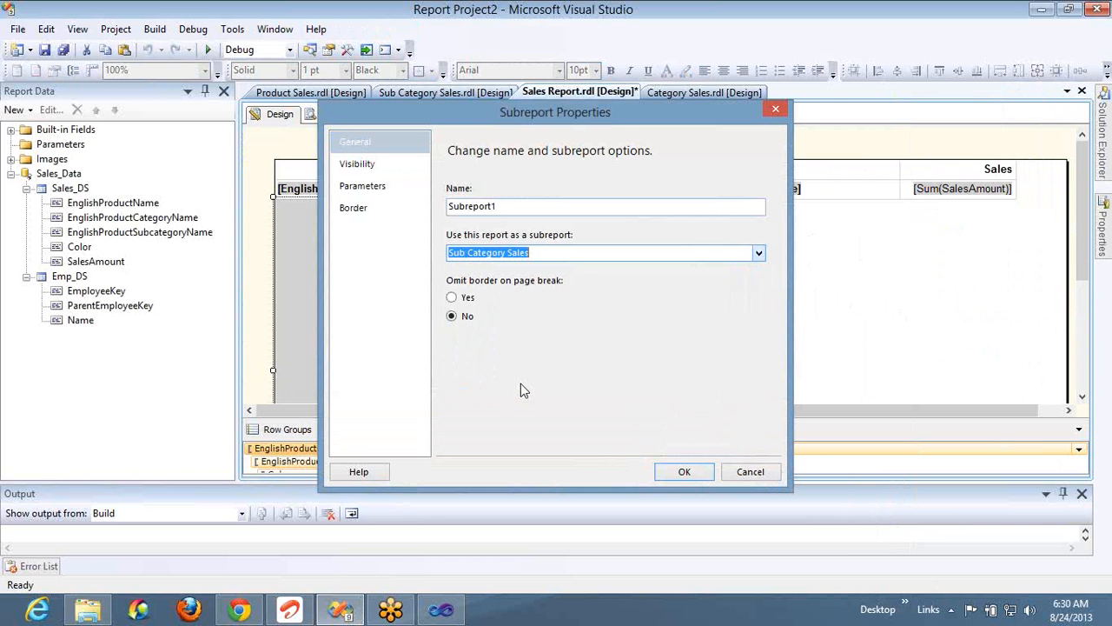
click(684, 472)
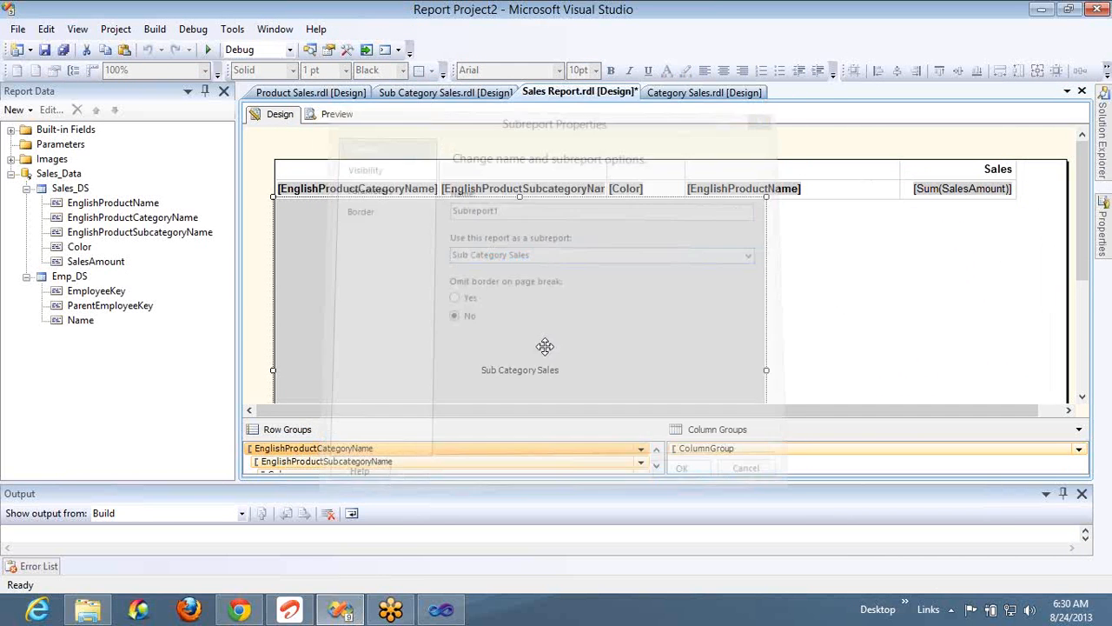
Step: Preview the Sales Report and page through to page 4 to check the Sub Category Sales subreport
click(337, 115)
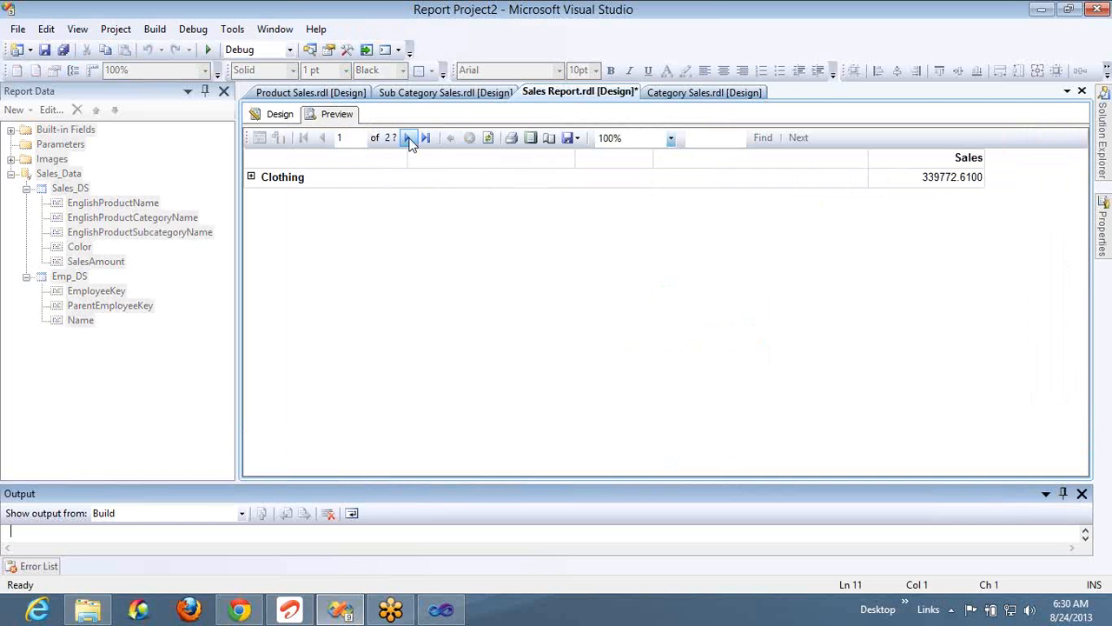
click(408, 139)
click(409, 139)
click(409, 139)
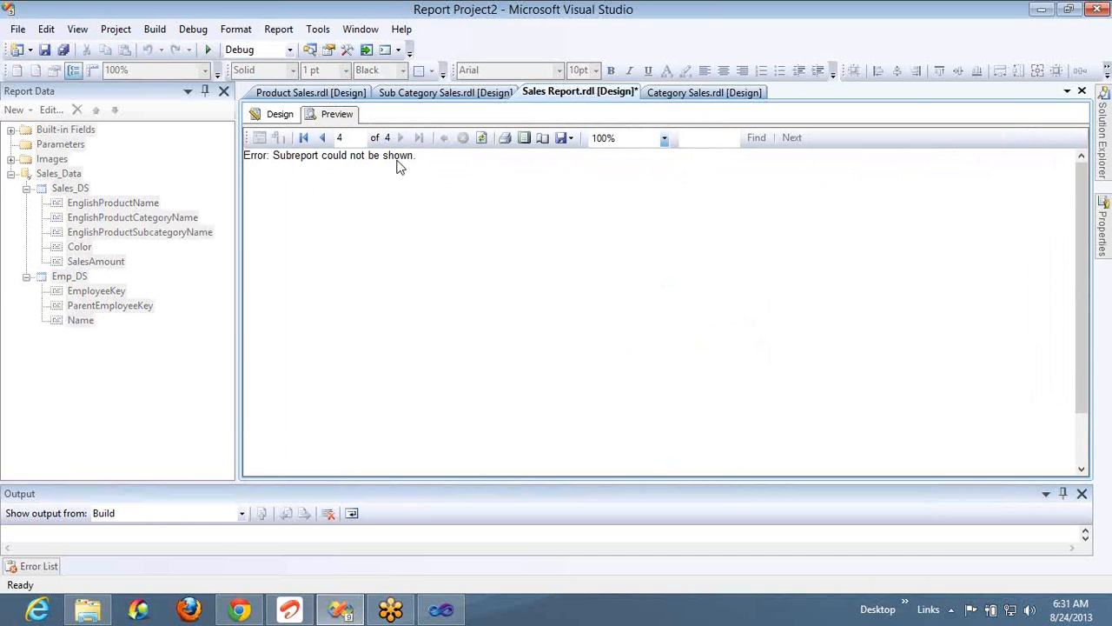
Step: Check which parameters the Sub Category Sales report uses and return to the Sales Report
click(440, 90)
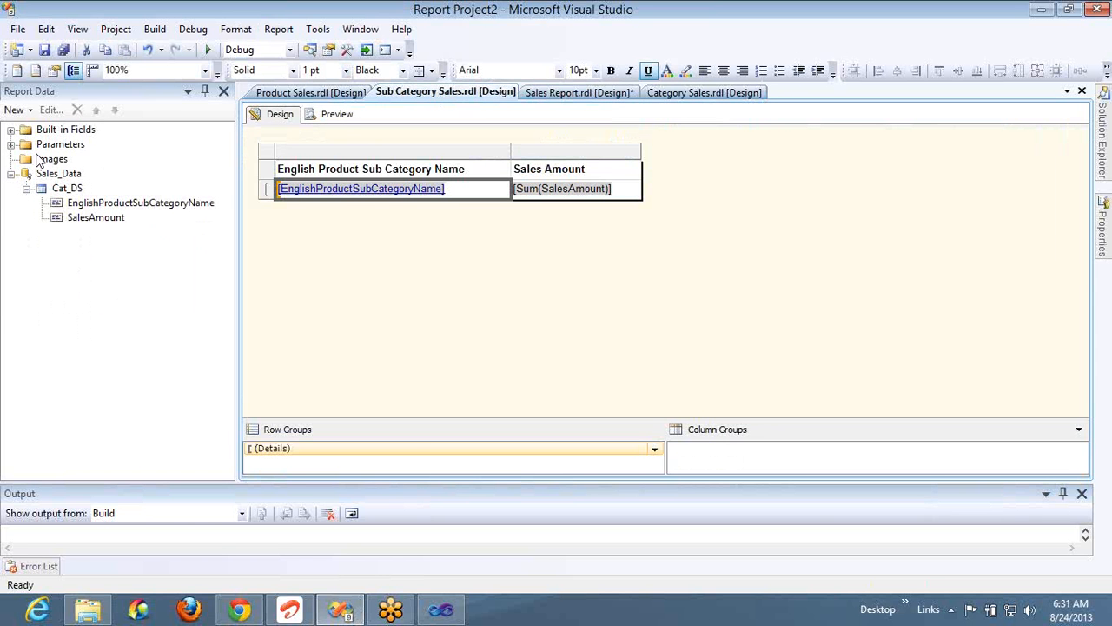
click(10, 146)
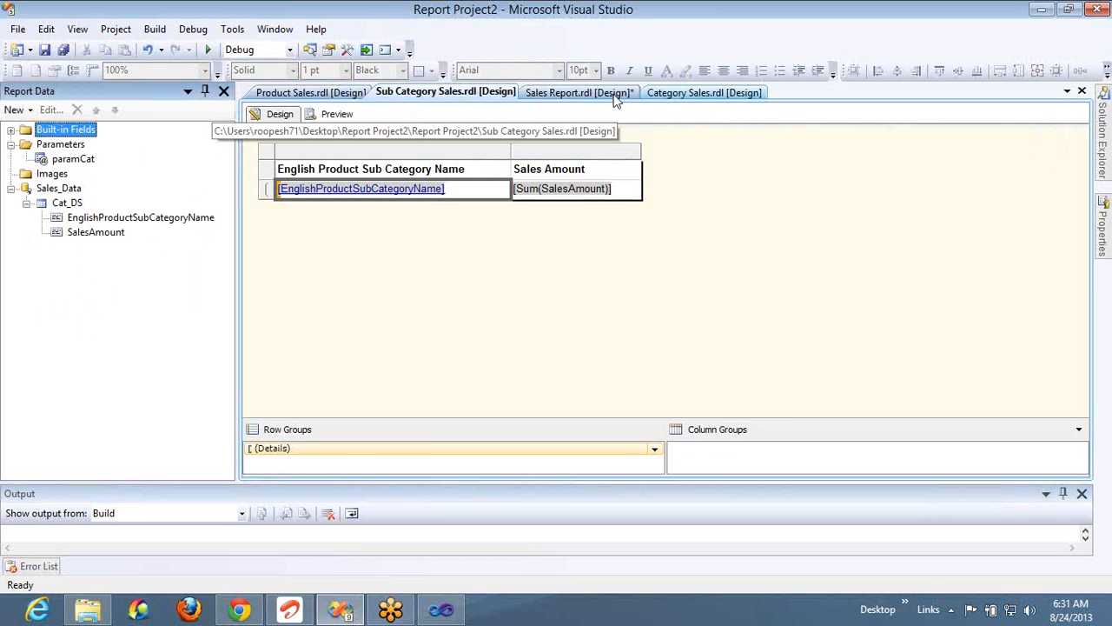
click(582, 91)
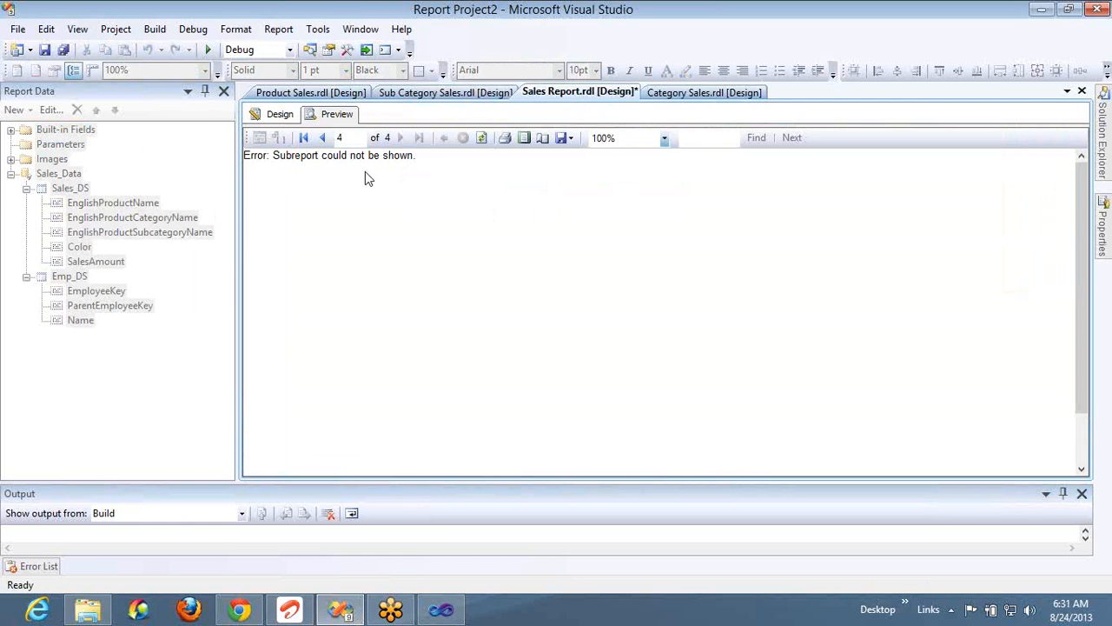
Step: Add a report parameter named paramCat to the Sales Report design
click(278, 114)
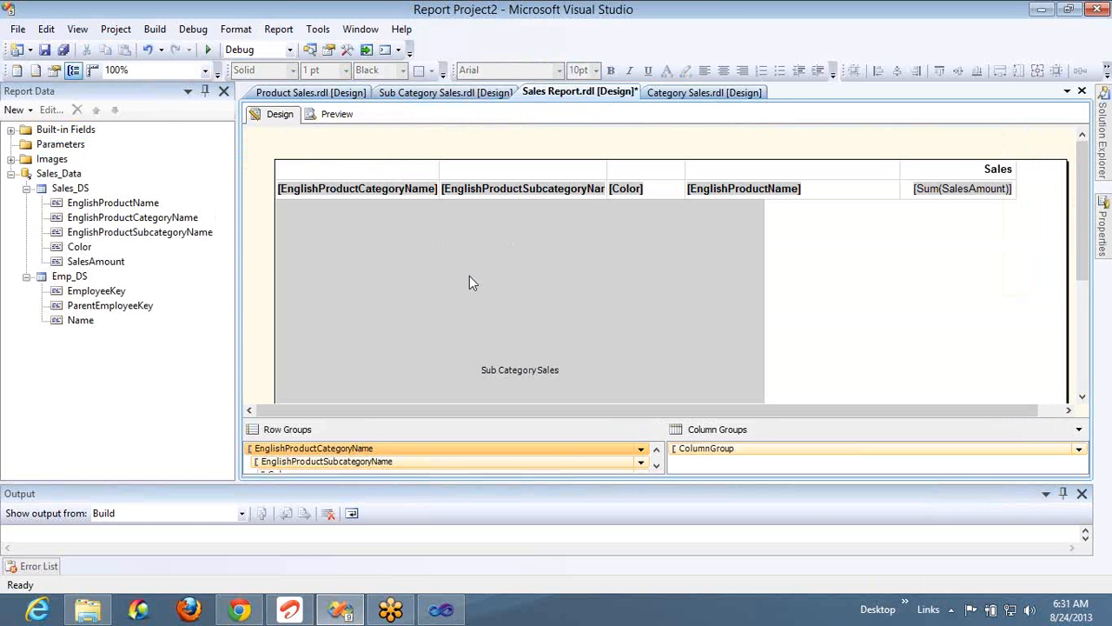
right_click(80, 148)
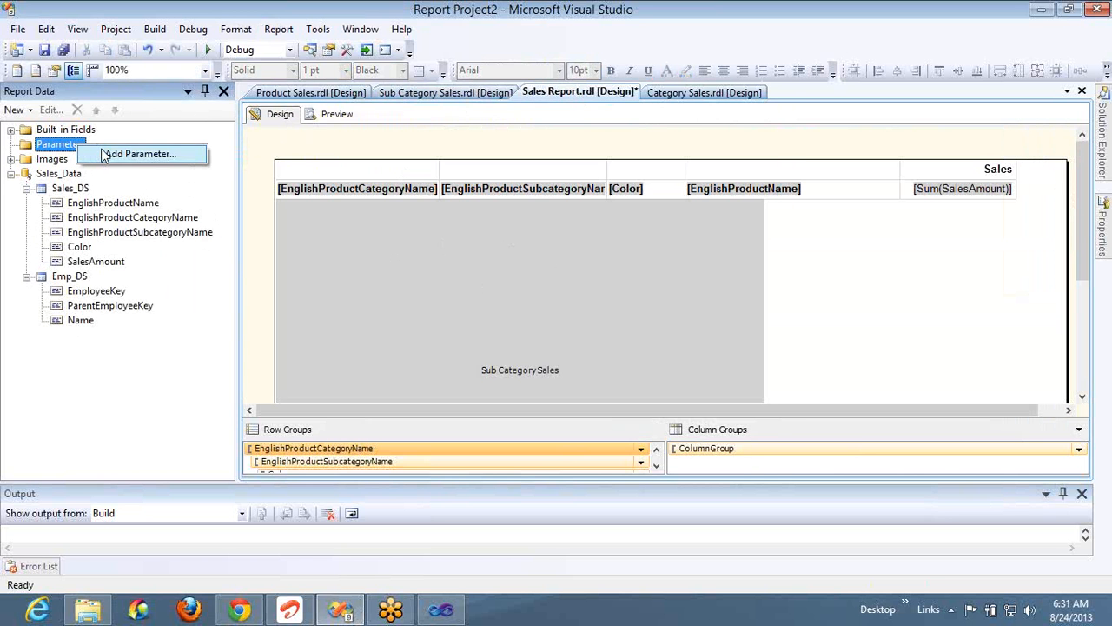
click(104, 153)
double_click(576, 207)
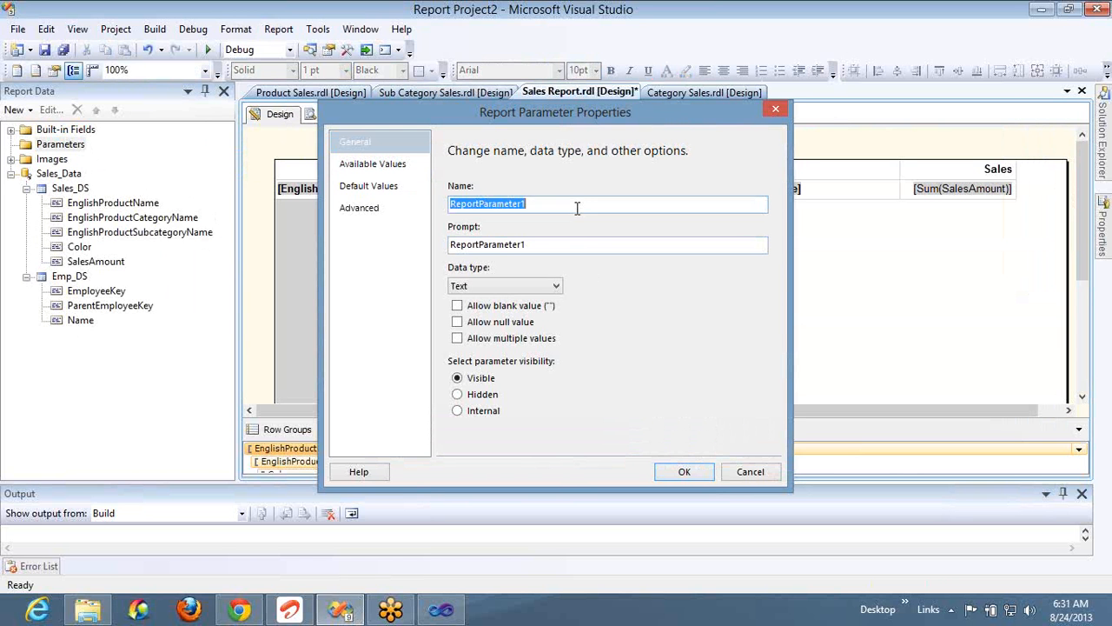
key(Home)
text(paramCat)
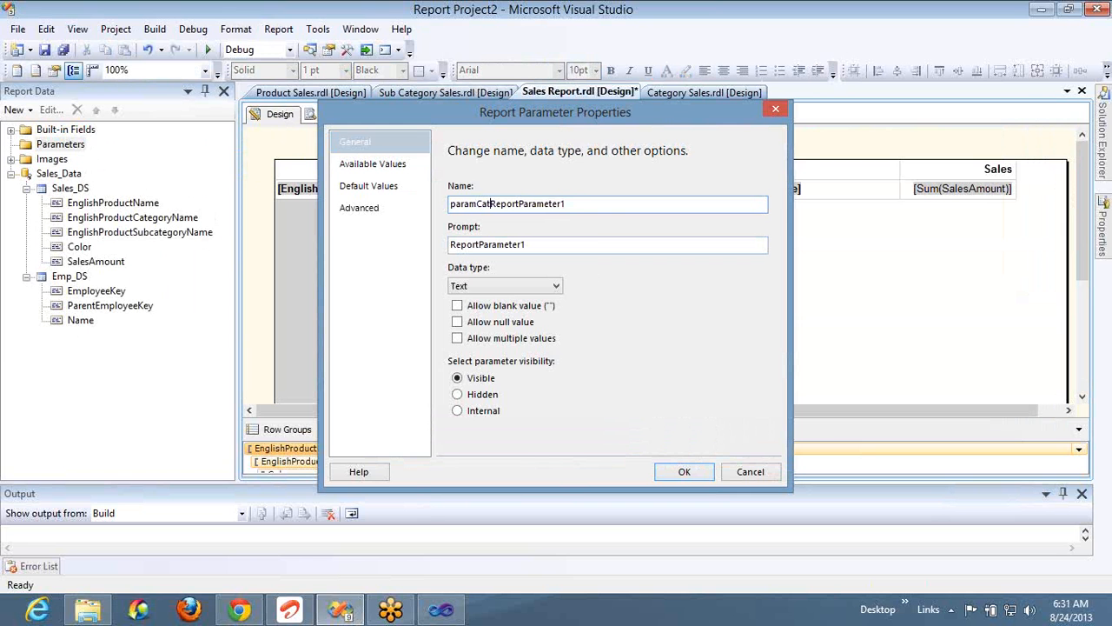
key(shift+End)
key(Delete)
Step: Set the prompt of the paramCat parameter to "Category :" and save the parameter
key(Tab)
text(cATEGO)
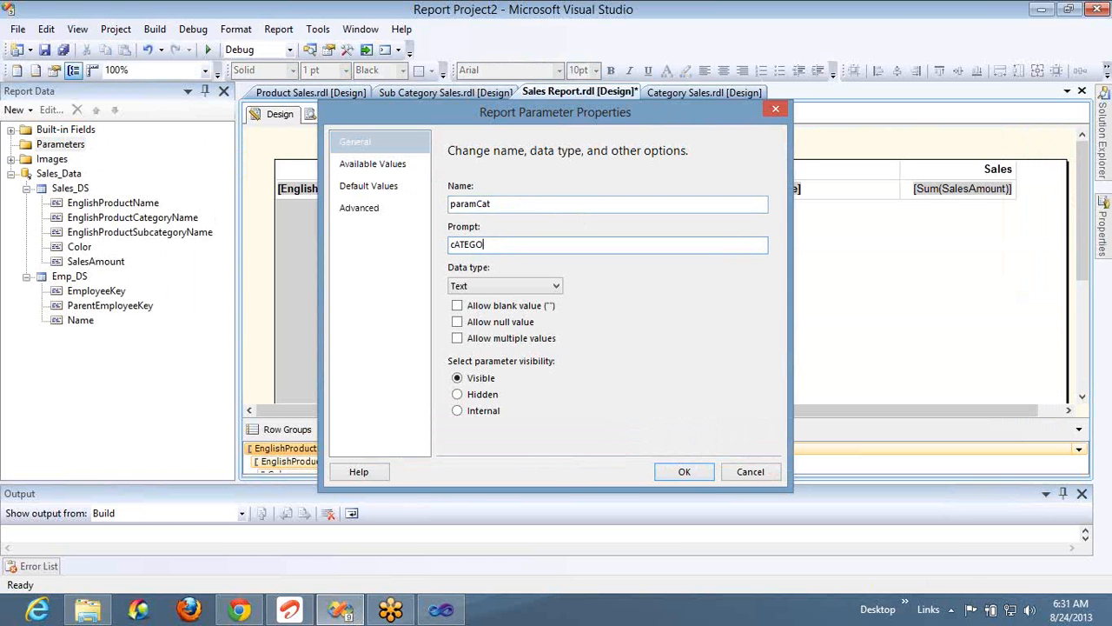
text(RY :)
key(Home)
key(shift+End)
text(Category :)
click(660, 471)
Step: Preview the Sales Report for the category Bikes and page through to the subreport on page 4
click(337, 112)
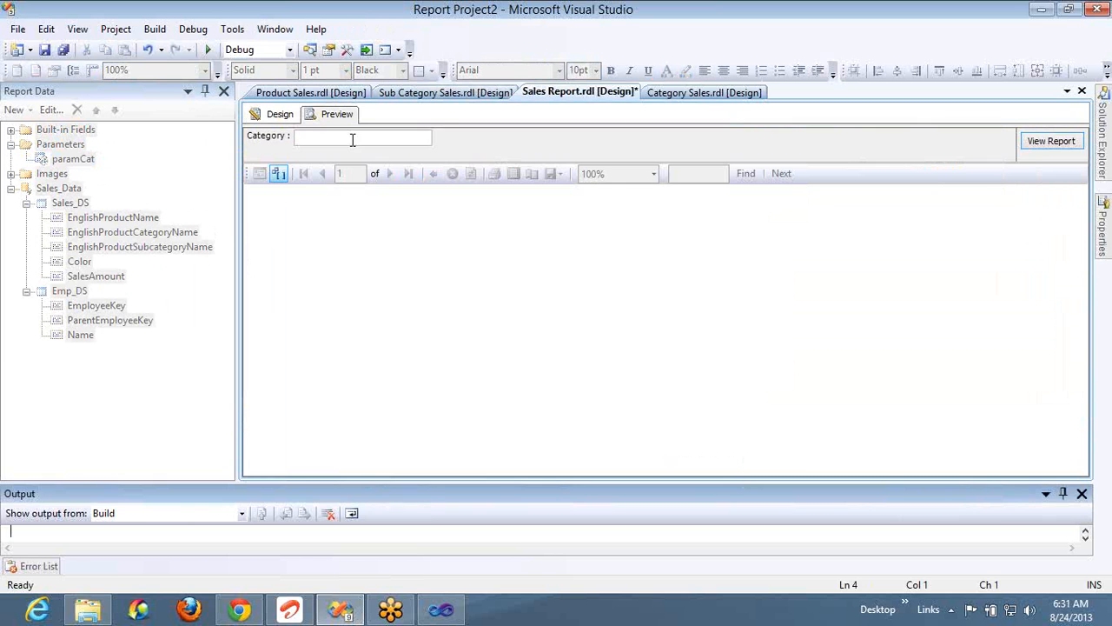
click(351, 139)
text(Bikes)
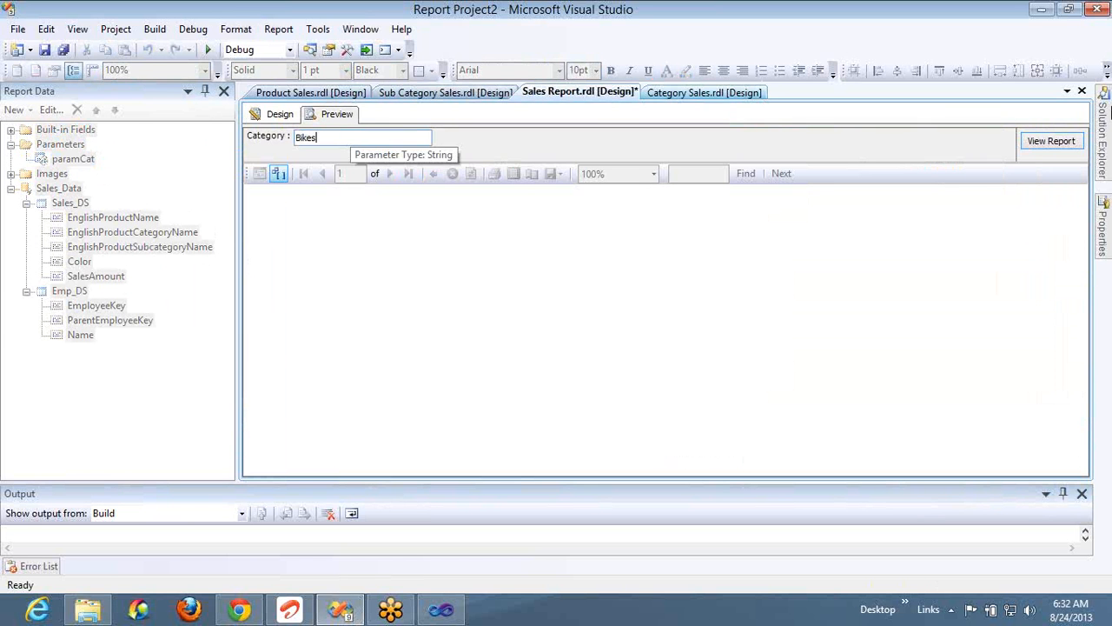
click(1050, 141)
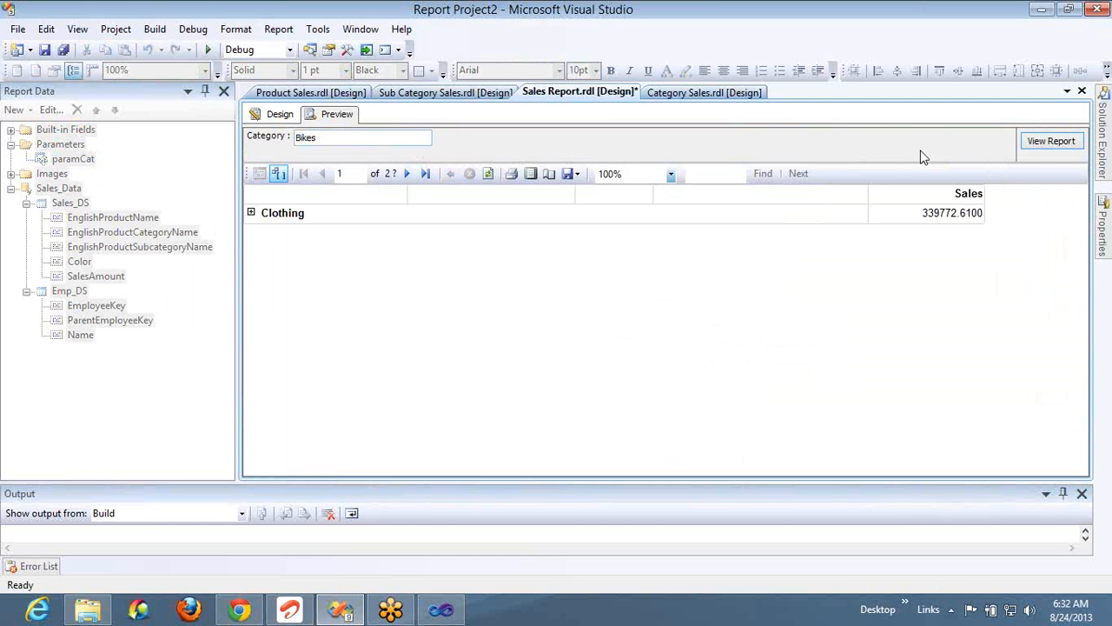
click(410, 174)
click(411, 173)
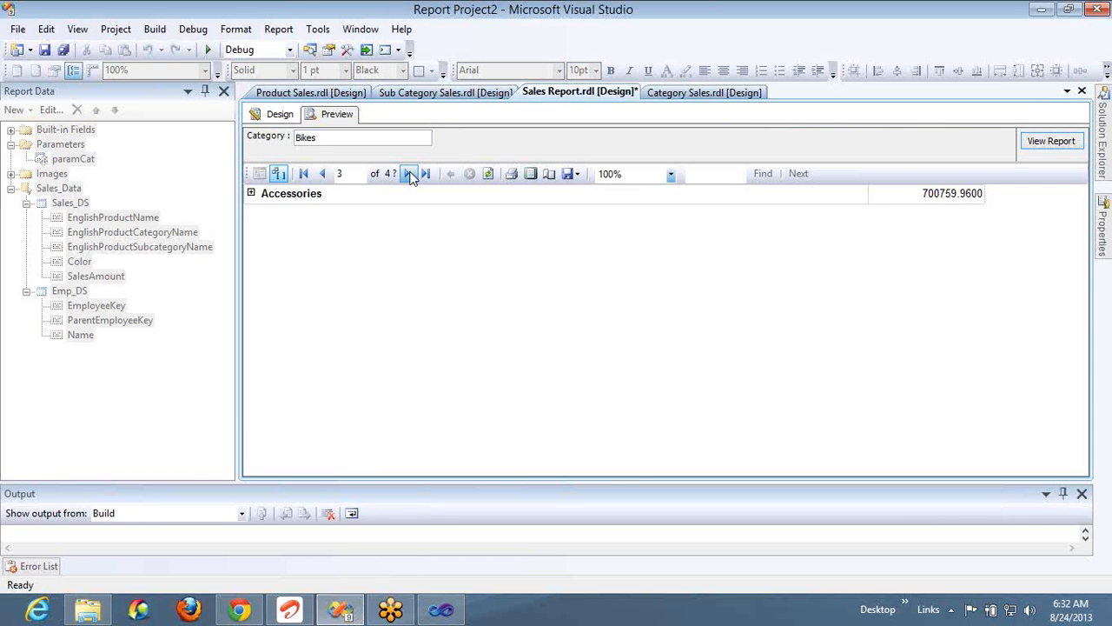
click(390, 172)
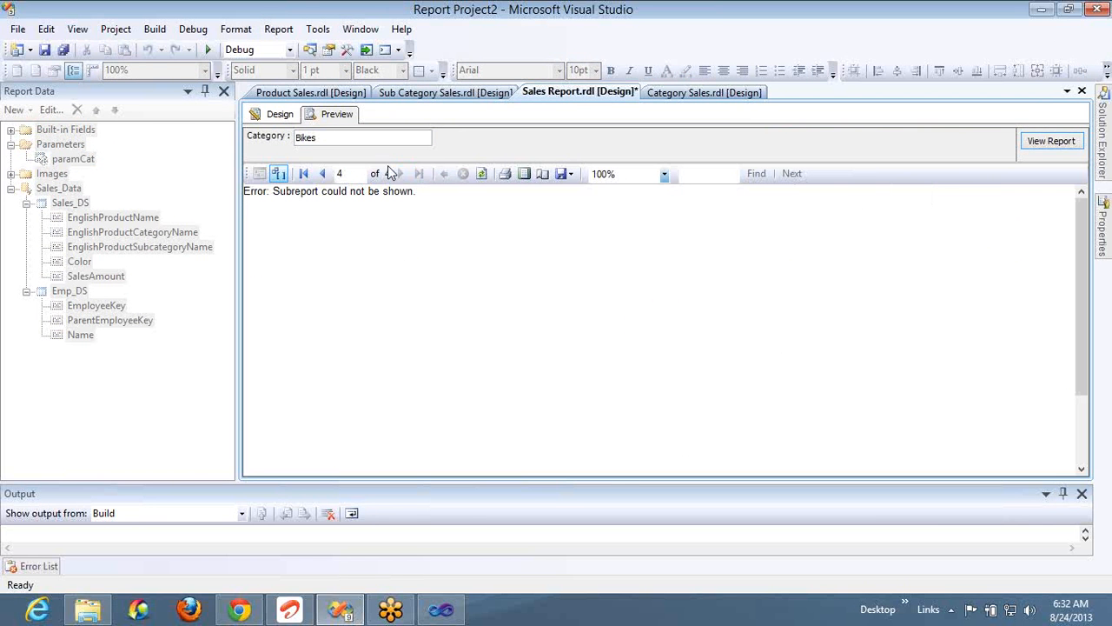
Step: Add paramCat as a parameter for running the Sub Category Sales subreport in the Sales Report design
click(291, 118)
right_click(504, 246)
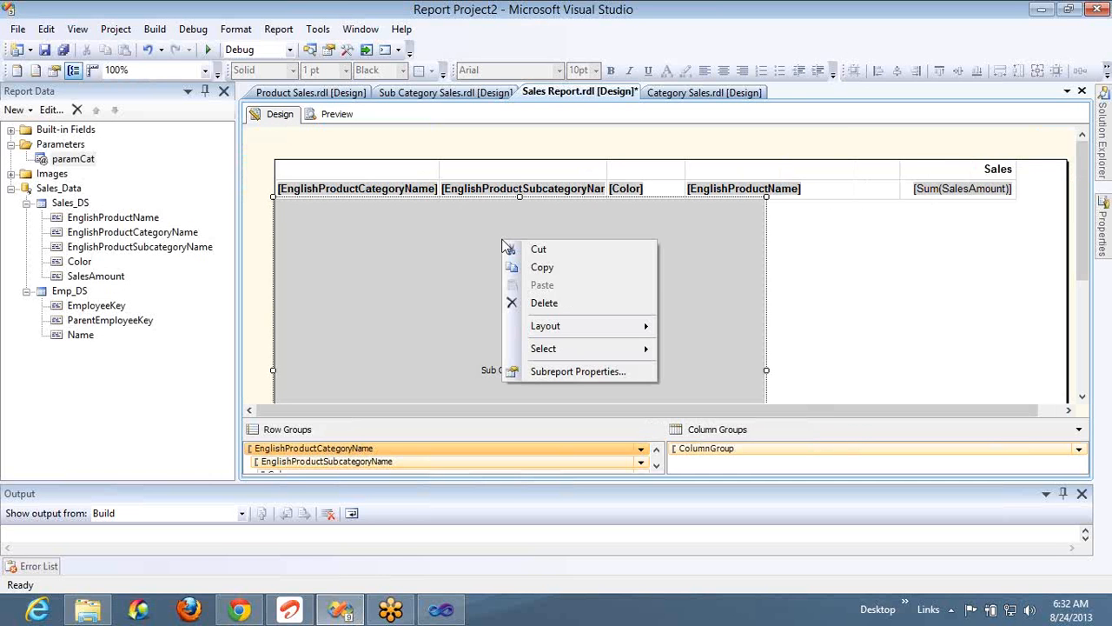
click(578, 372)
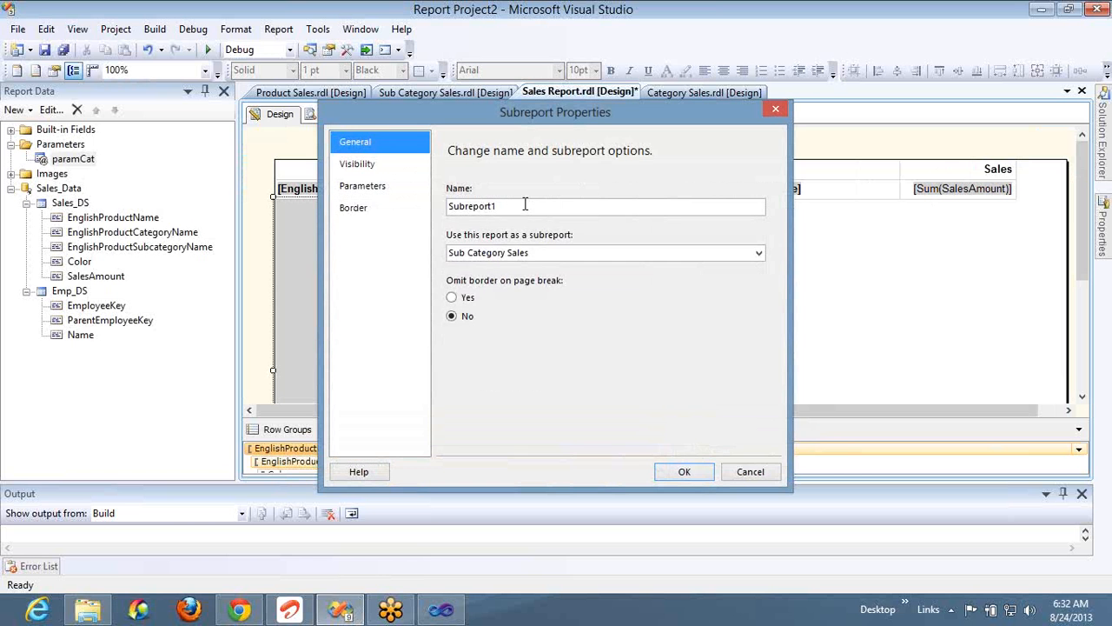
click(366, 186)
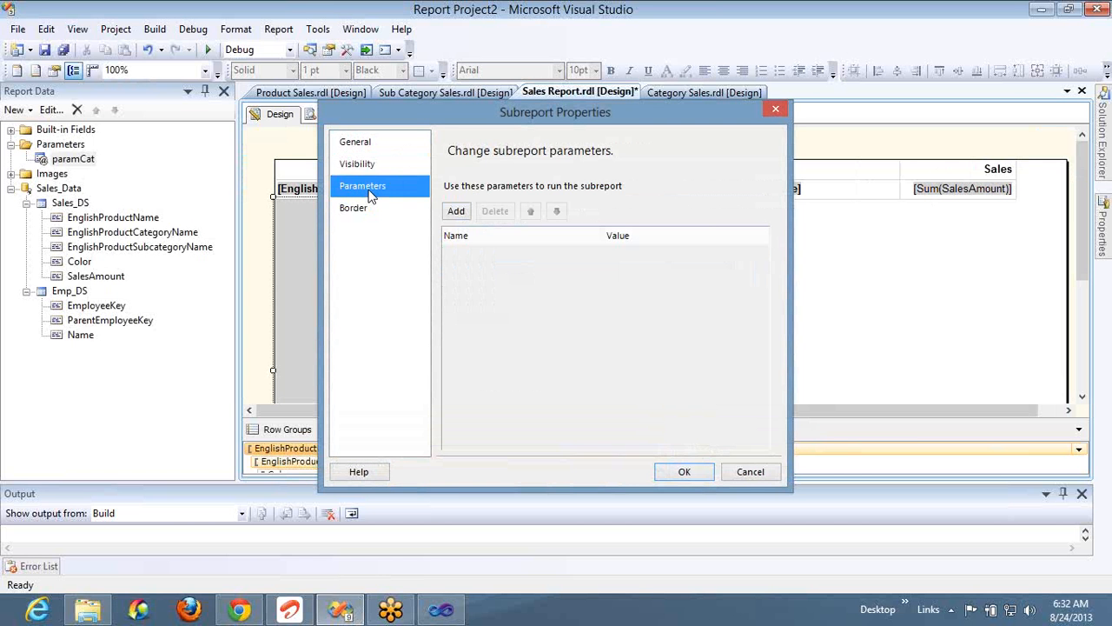
click(456, 212)
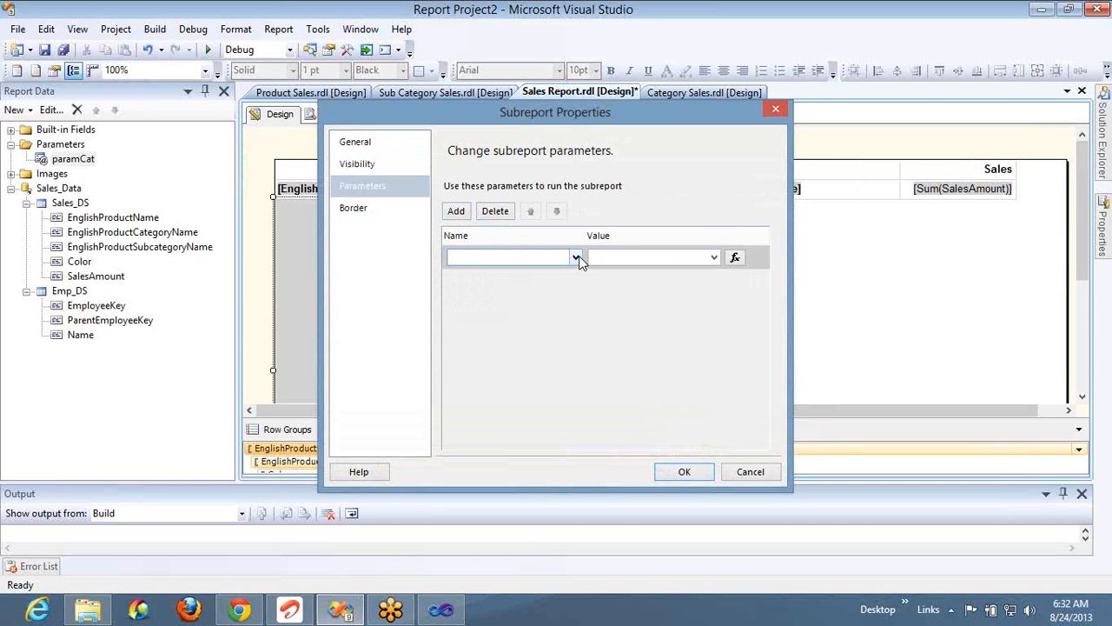
click(576, 257)
click(561, 276)
Step: Set the subreport parameter's value to the expression =Parameters!paramCat.Value and apply the subreport properties
click(713, 257)
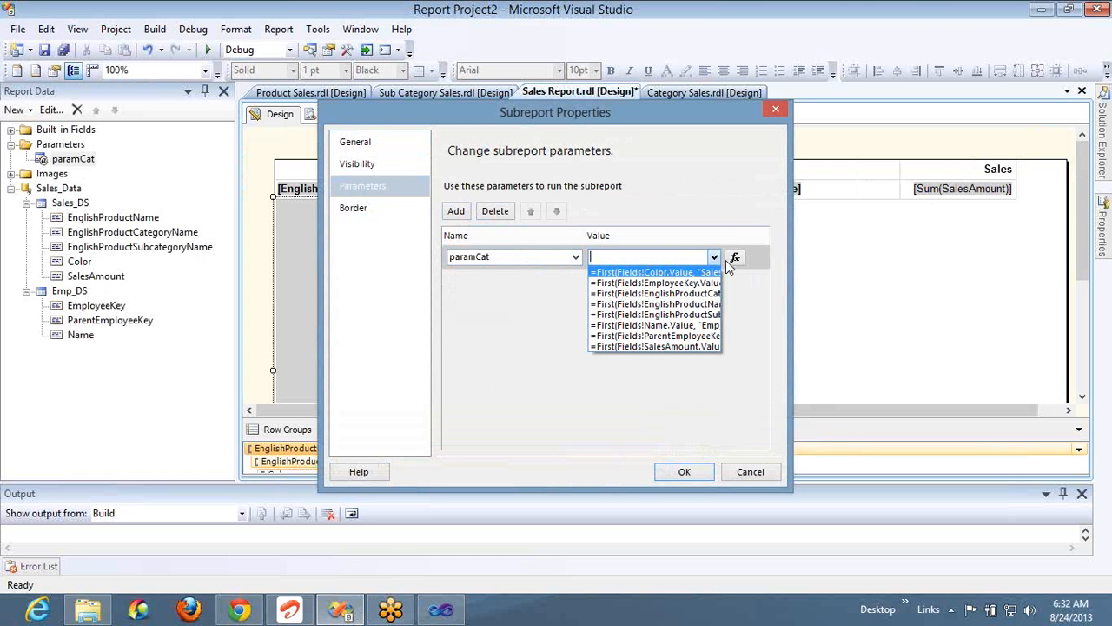
click(735, 258)
click(735, 258)
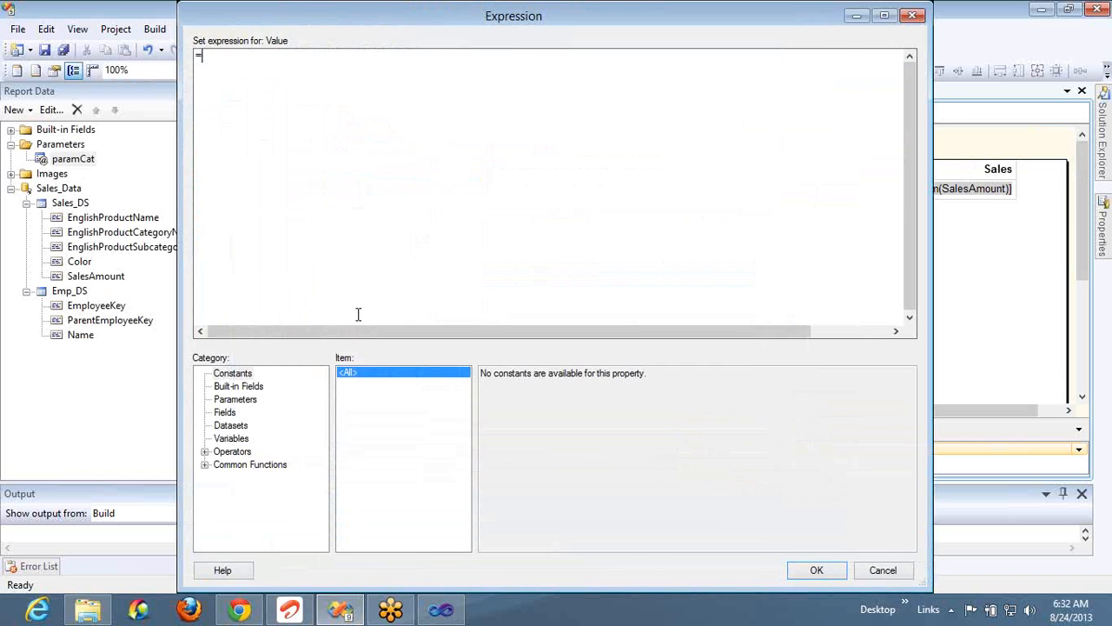
click(250, 402)
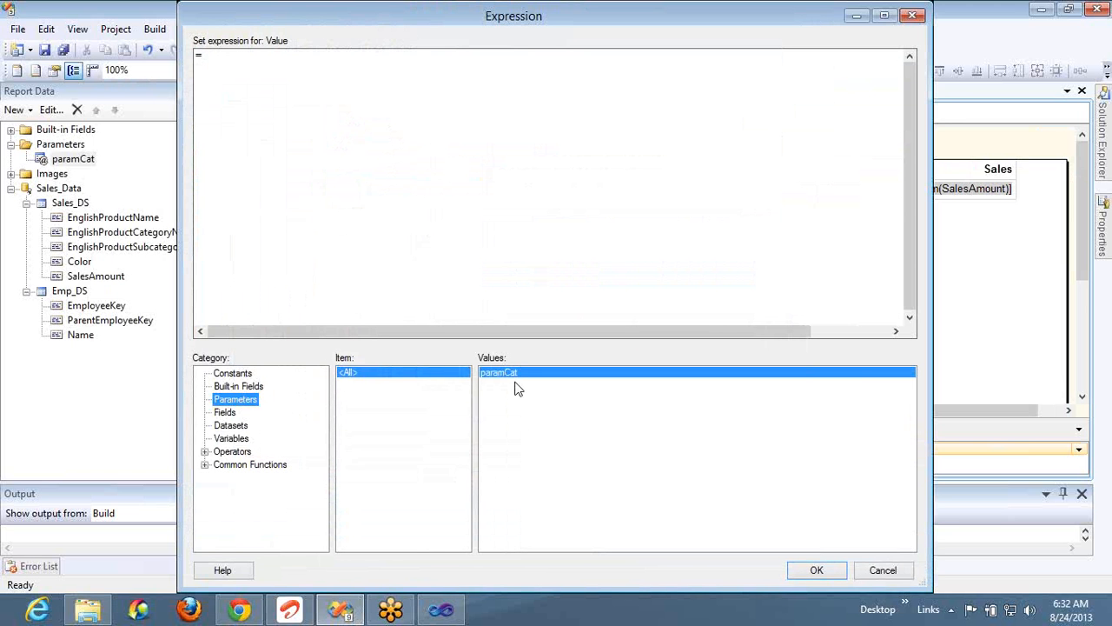
double_click(514, 372)
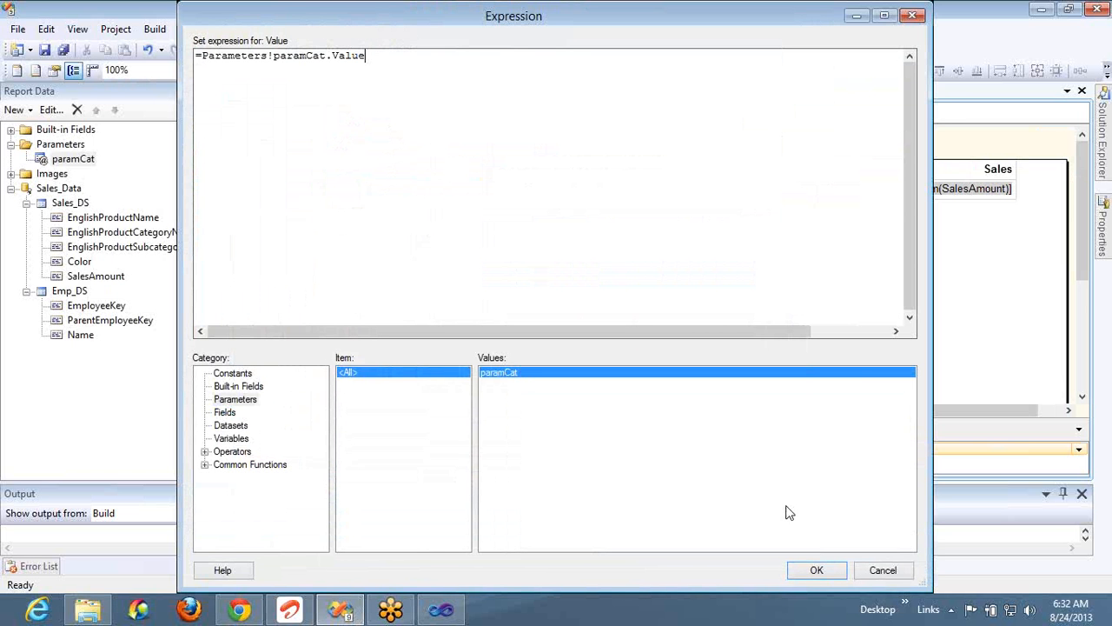
click(816, 570)
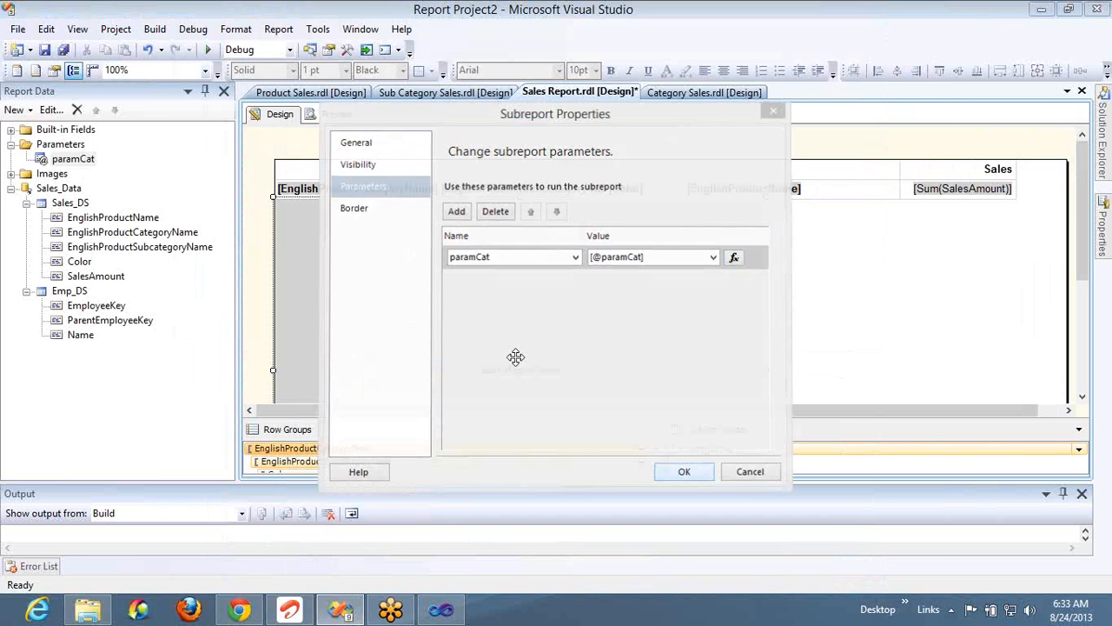
click(671, 470)
Step: Preview the report for Bikes, page through to page 4, and drill through Mountain Bikes to its products and back
click(337, 115)
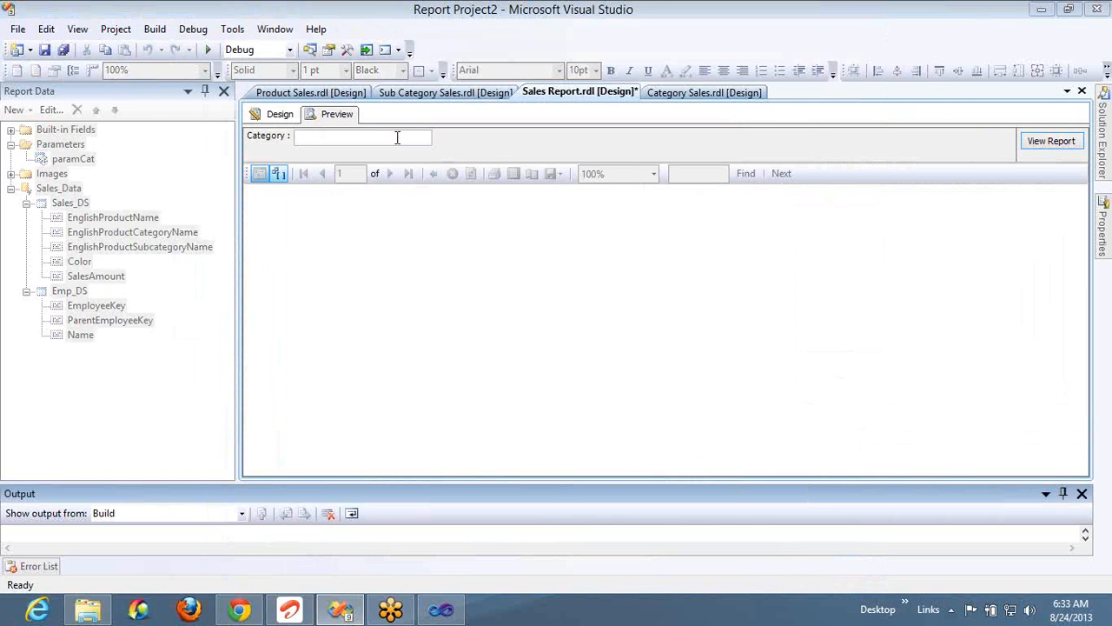
text(Bikes)
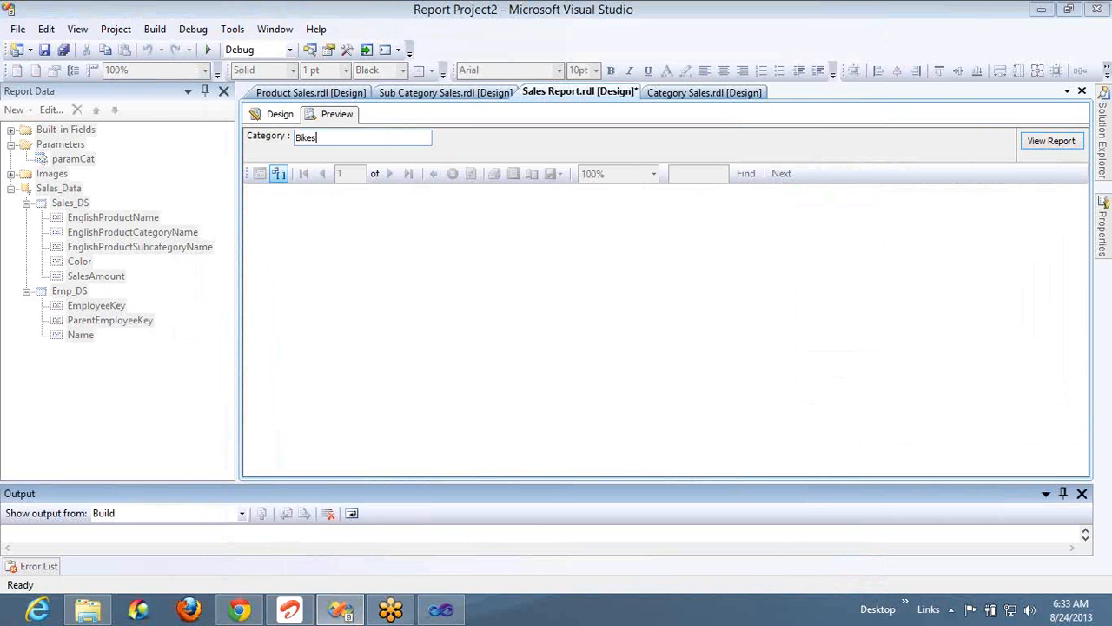
key(Return)
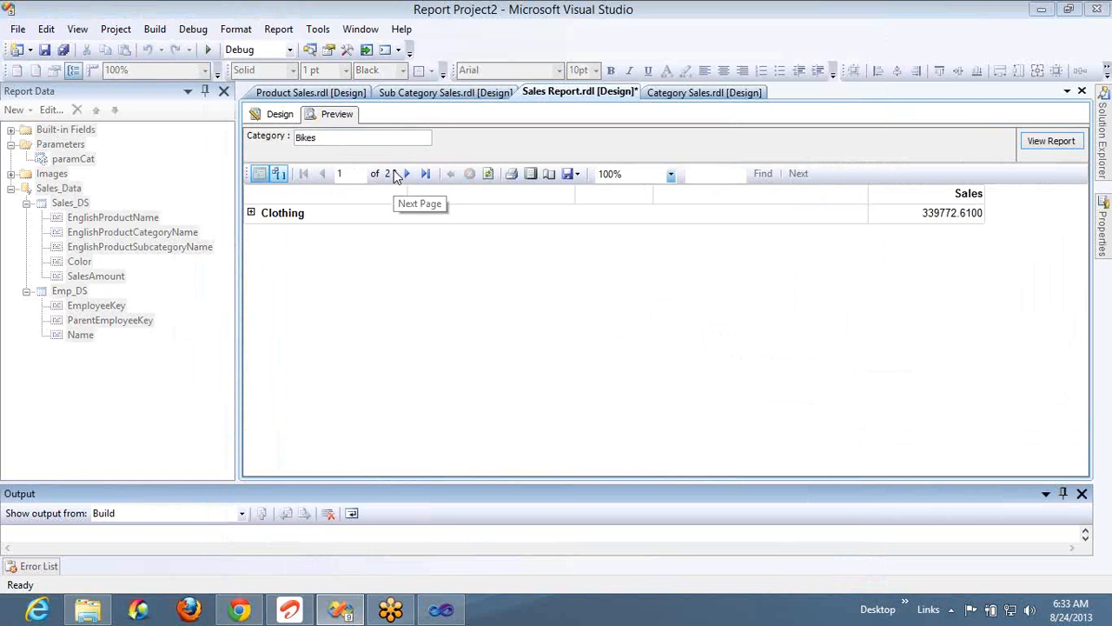
click(407, 174)
click(408, 175)
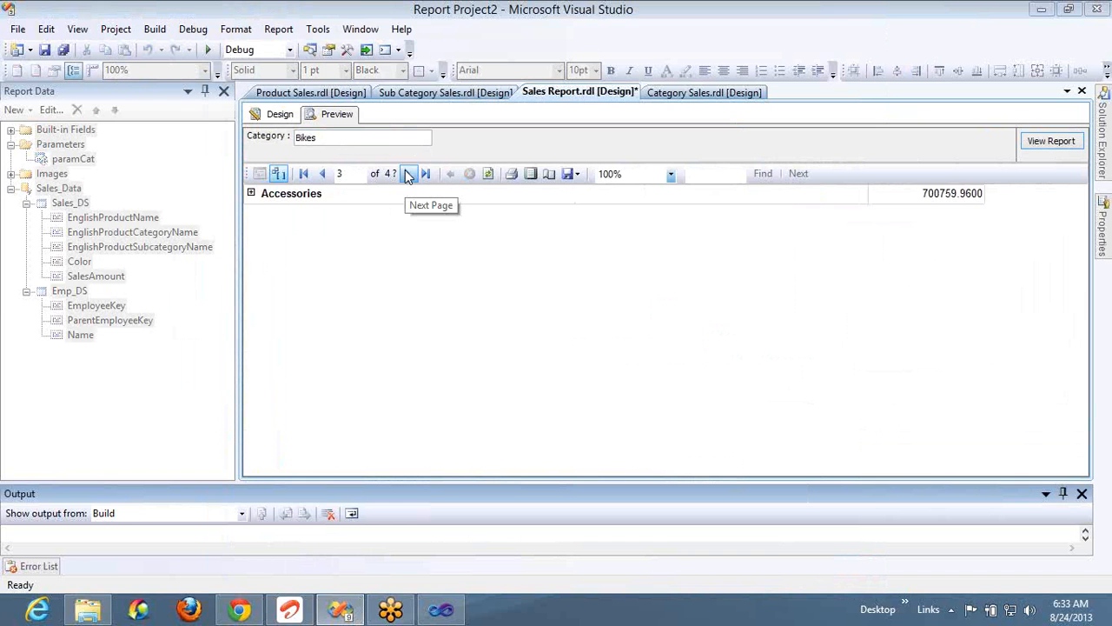
click(407, 175)
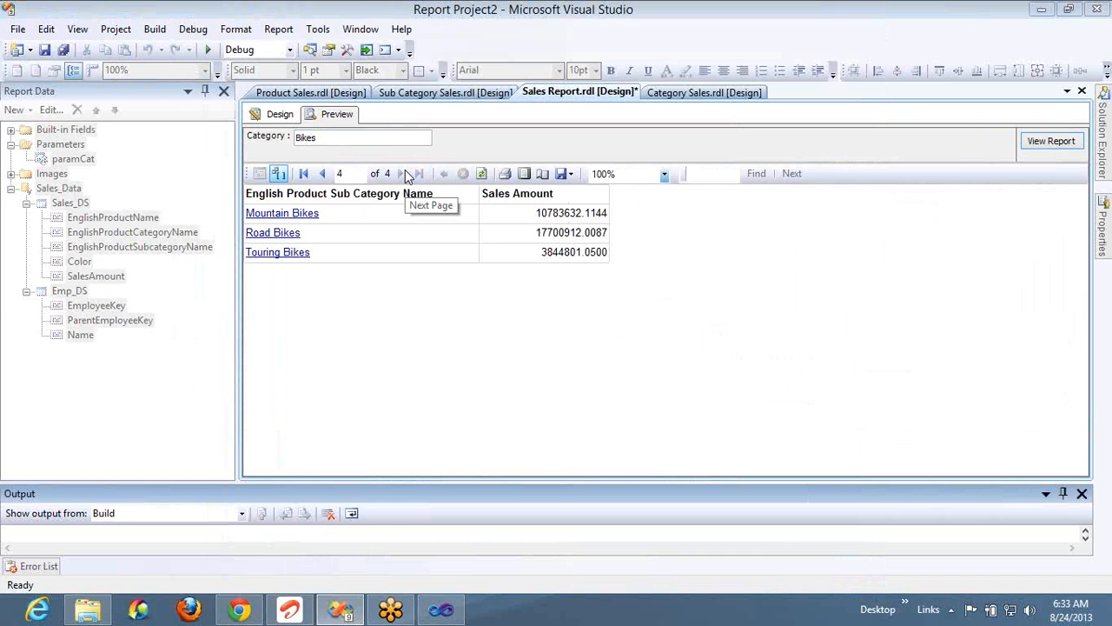
click(294, 214)
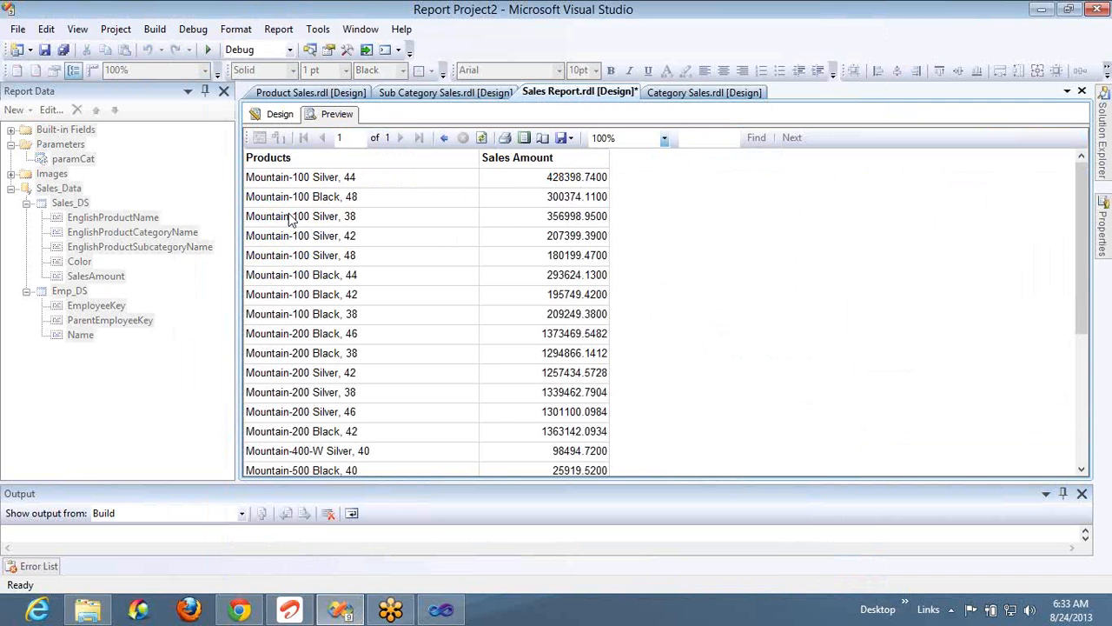
click(444, 138)
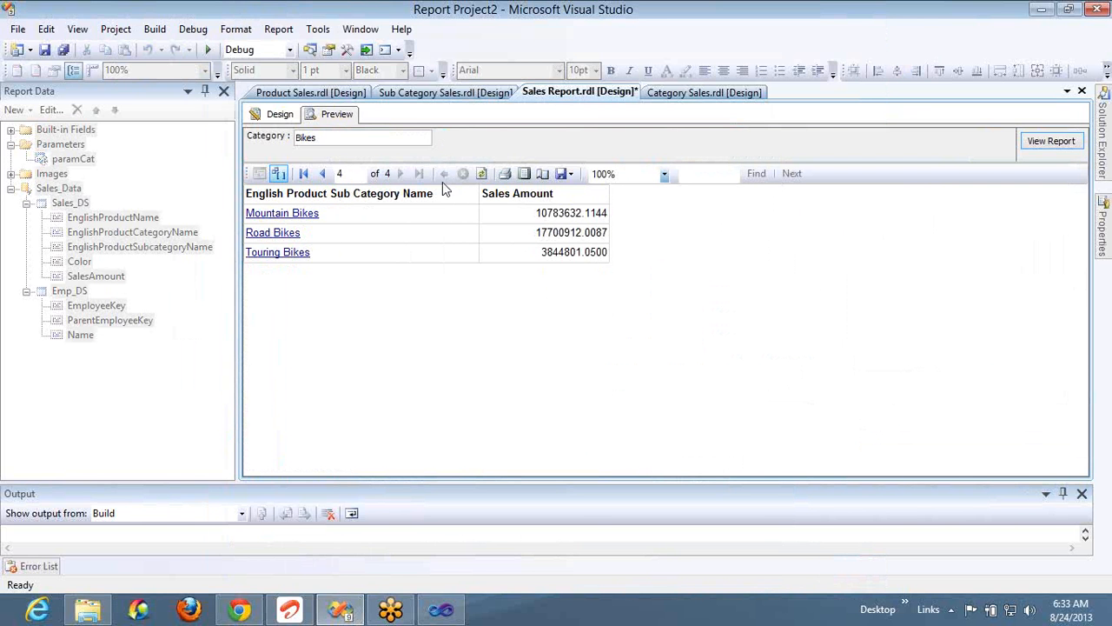
Step: Rerun the preview for the category Accessories and page through to the subreport on page 4
click(348, 139)
double_click(348, 139)
text(A)
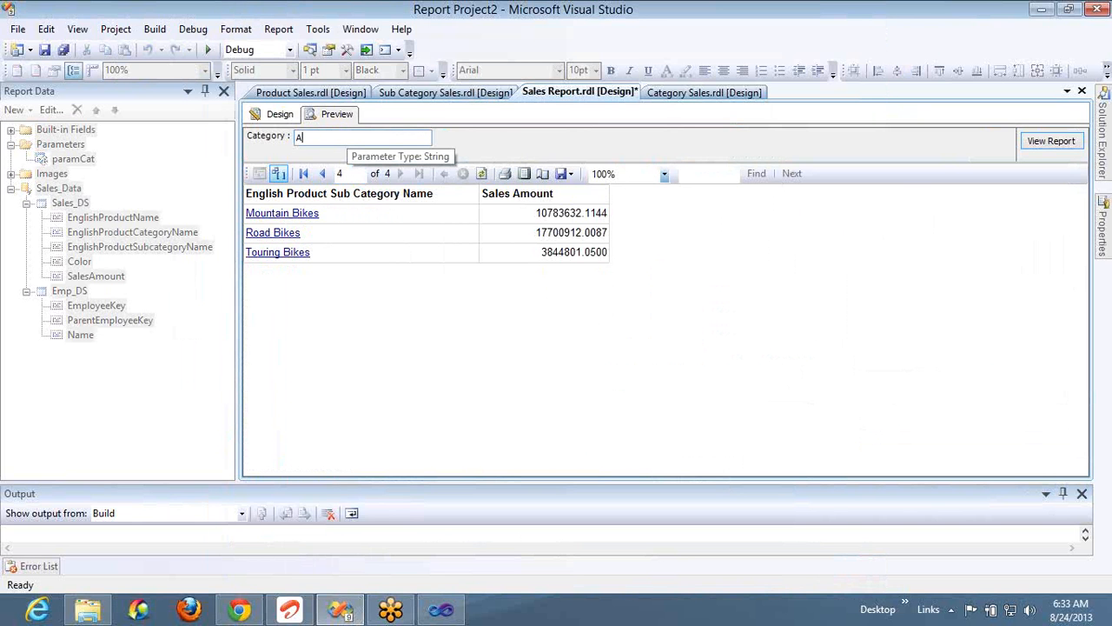
text(ccessories)
key(Return)
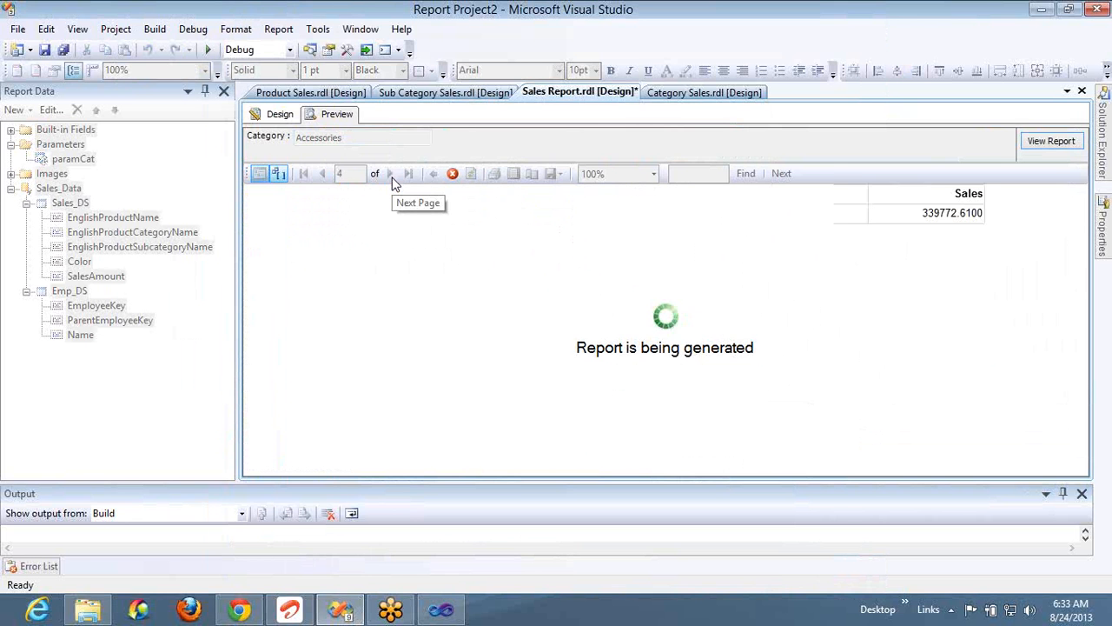
click(404, 174)
click(405, 174)
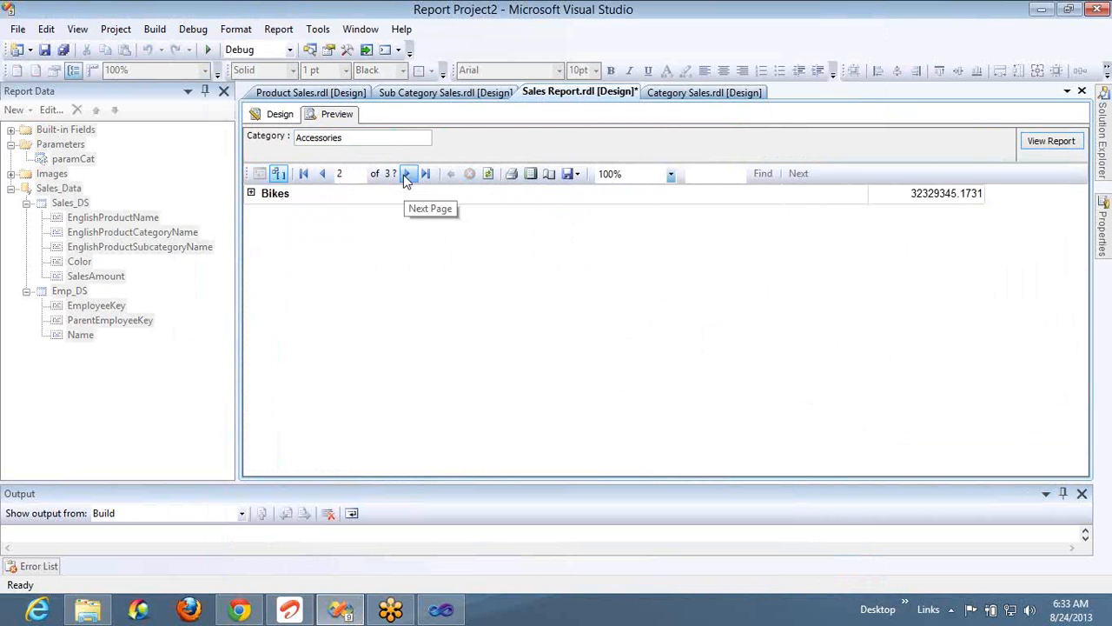
click(405, 174)
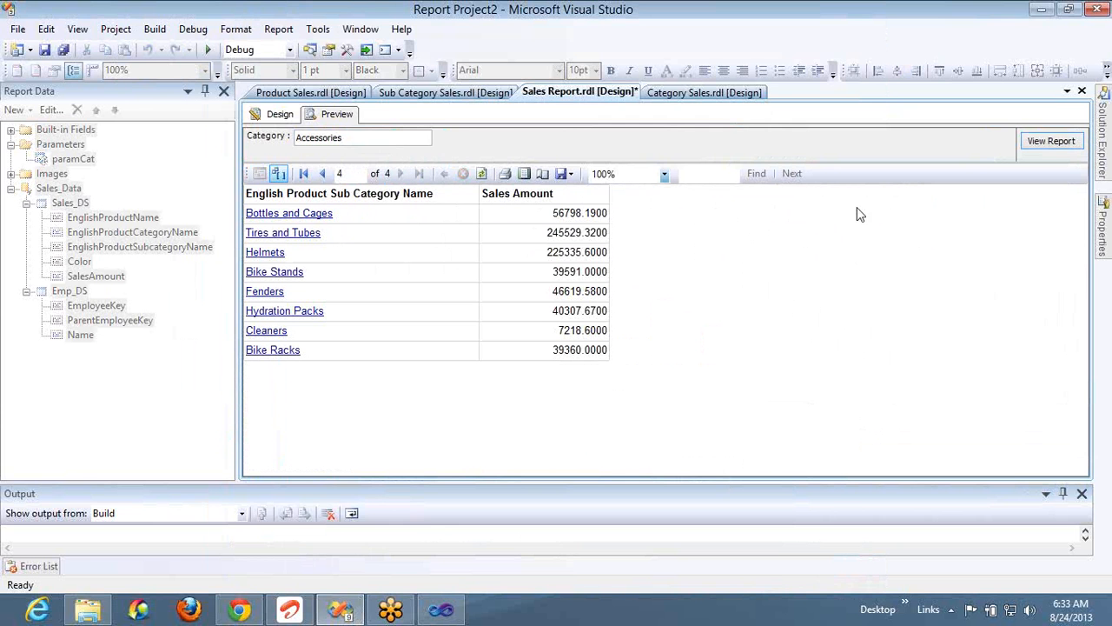
right_click(897, 240)
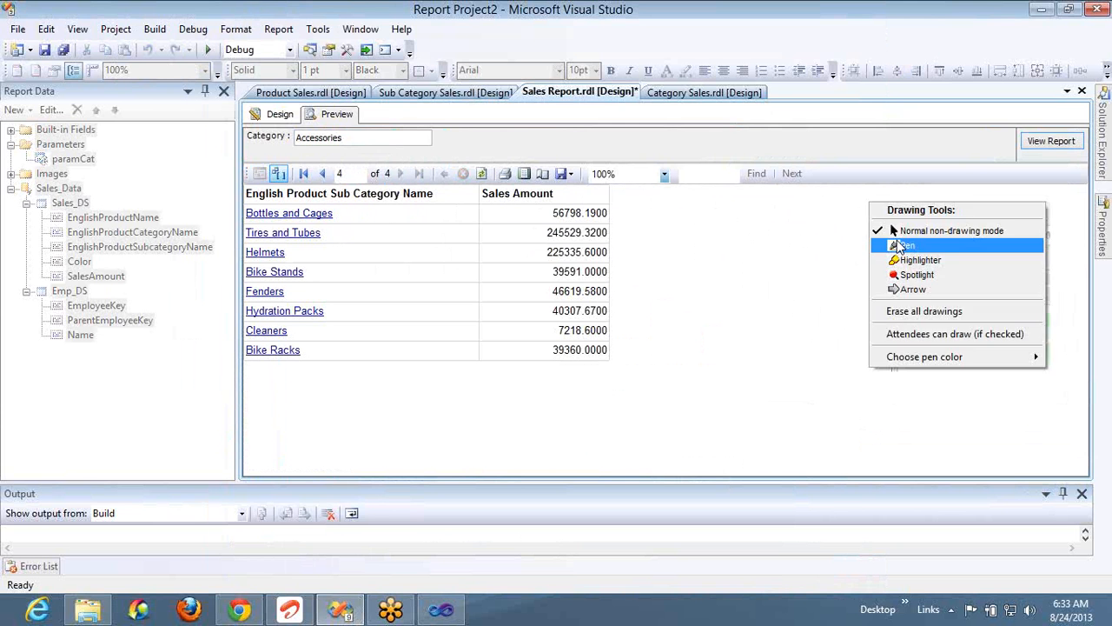
click(900, 245)
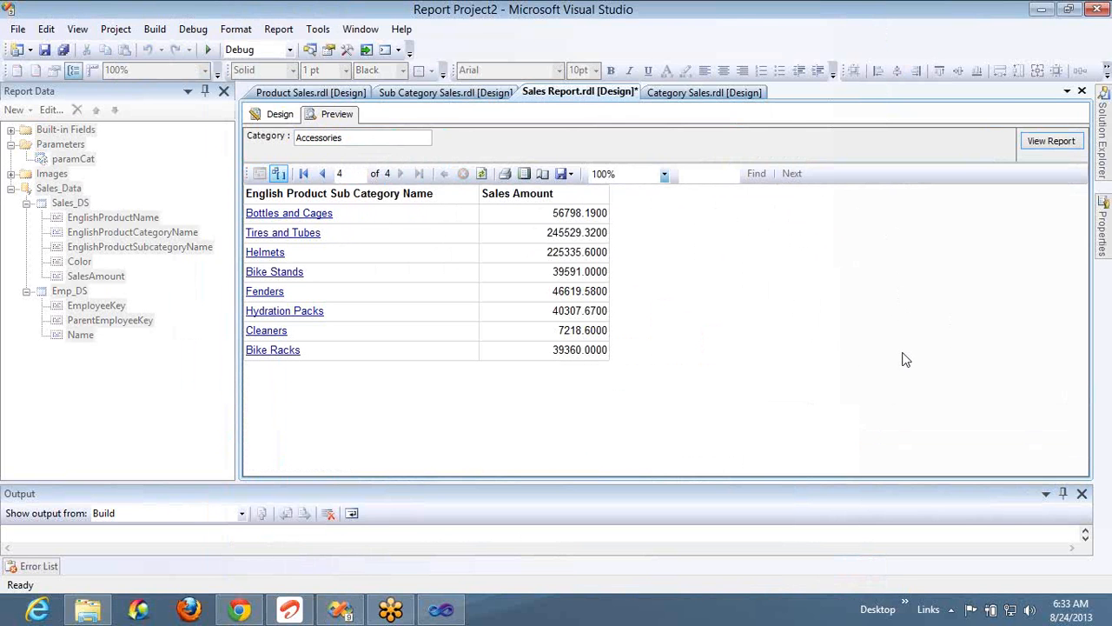
click(786, 368)
mouse_move(676, 201)
mouse_down()
mouse_move(734, 209)
mouse_move(710, 235)
mouse_move(742, 224)
mouse_move(792, 281)
mouse_up()
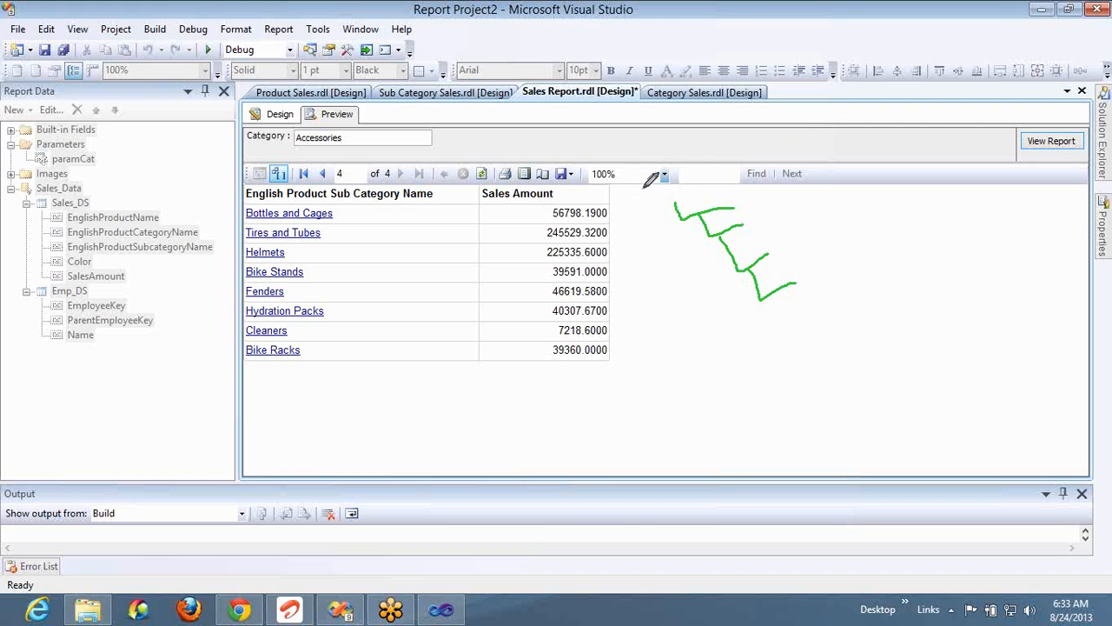
mouse_move(644, 186)
mouse_down()
mouse_move(817, 217)
mouse_move(666, 219)
mouse_move(665, 180)
mouse_up()
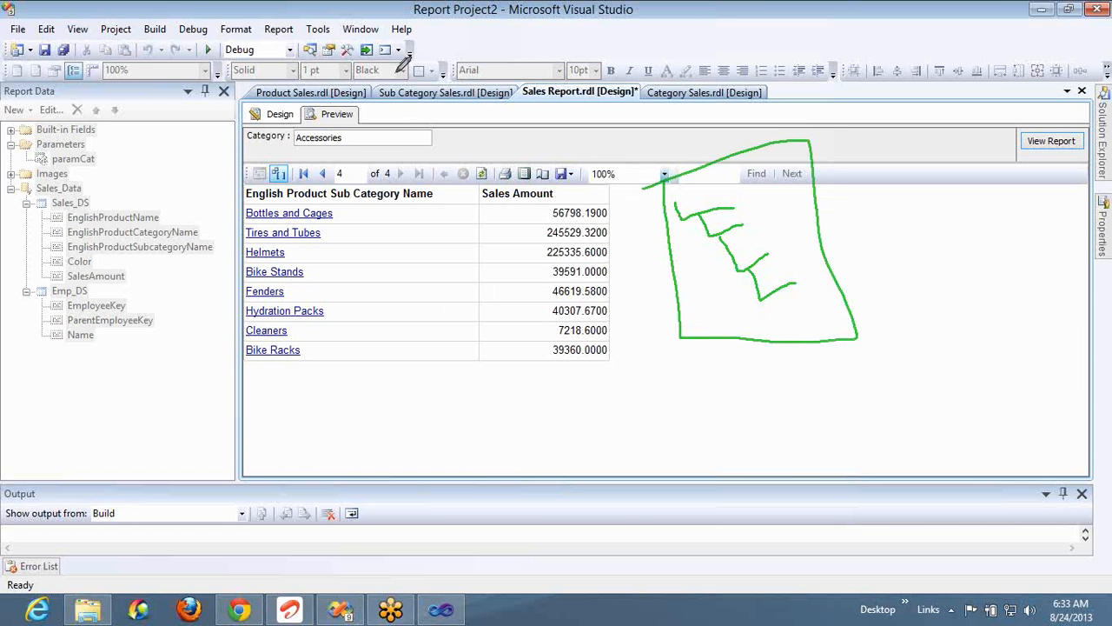
drag(396, 73, 397, 90)
mouse_move(417, 178)
mouse_down()
mouse_move(470, 39)
mouse_move(396, 90)
mouse_up()
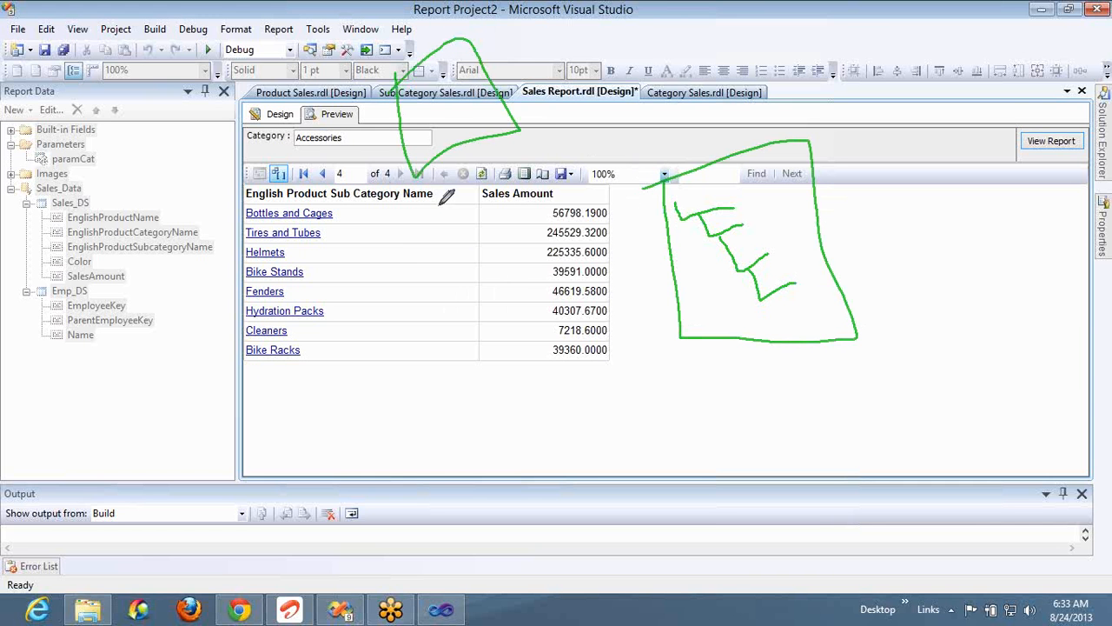
mouse_move(439, 206)
mouse_down()
mouse_move(549, 221)
mouse_move(441, 217)
mouse_move(430, 234)
mouse_up()
mouse_move(513, 294)
mouse_down()
mouse_move(620, 337)
mouse_move(500, 300)
mouse_up()
mouse_move(462, 115)
mouse_down()
mouse_move(523, 280)
mouse_move(545, 252)
mouse_up()
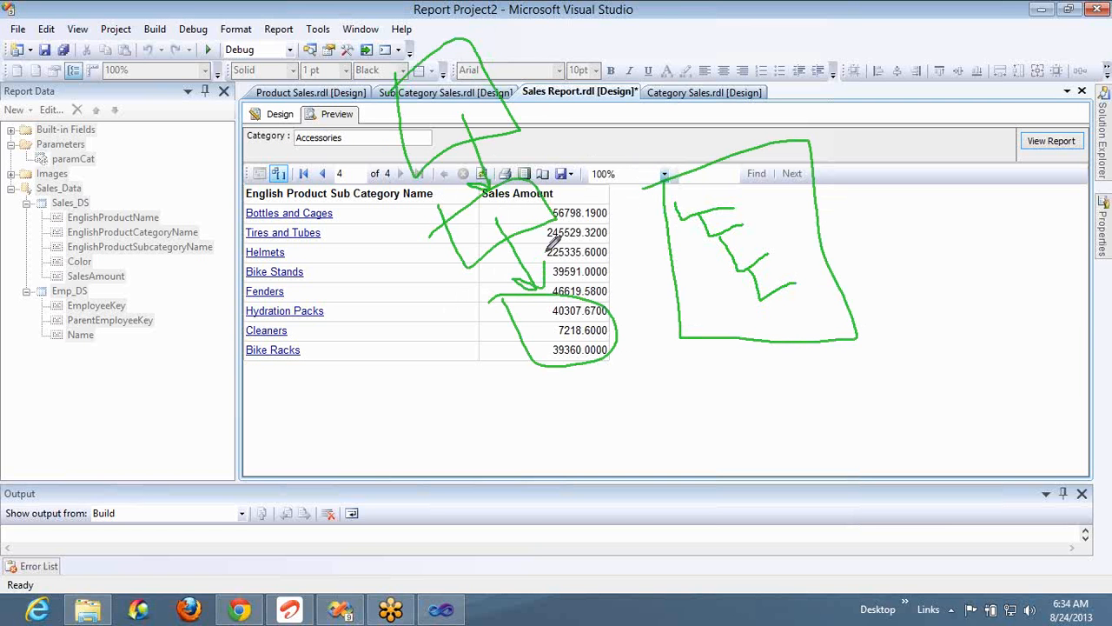
drag(406, 109, 445, 78)
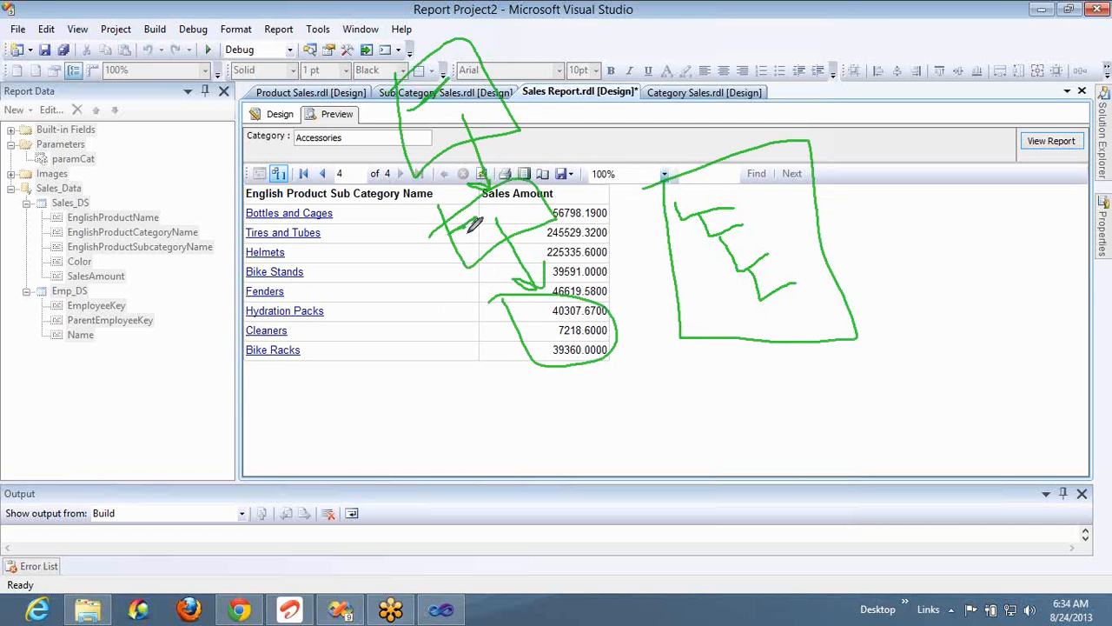
drag(528, 333, 553, 315)
drag(150, 235, 337, 326)
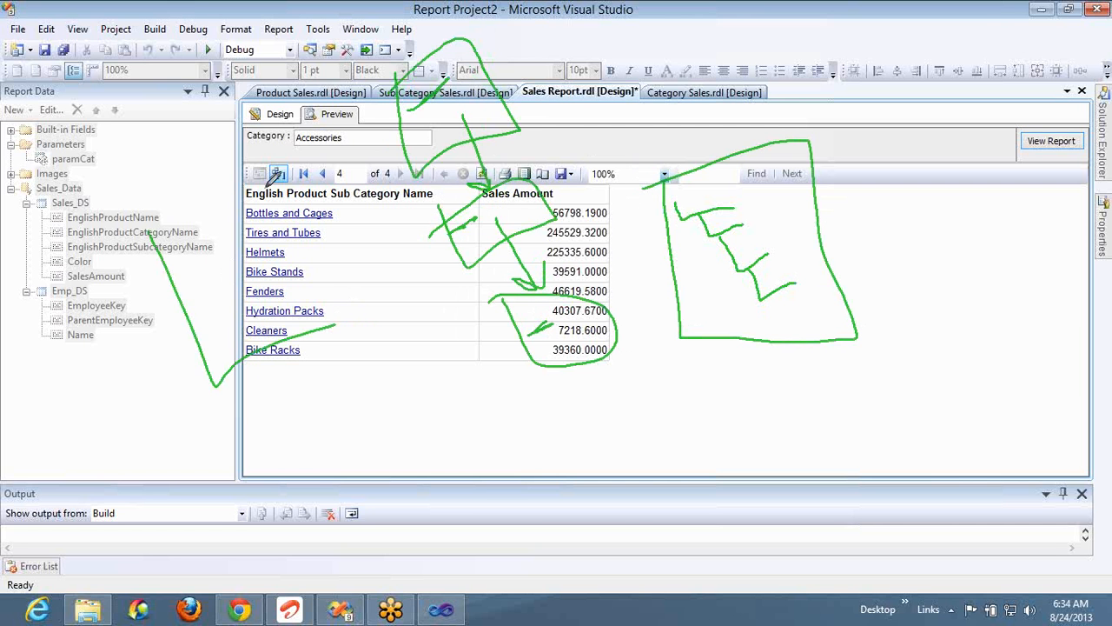
mouse_move(267, 185)
mouse_down()
mouse_move(132, 252)
mouse_move(223, 240)
mouse_move(217, 261)
mouse_move(234, 251)
mouse_up()
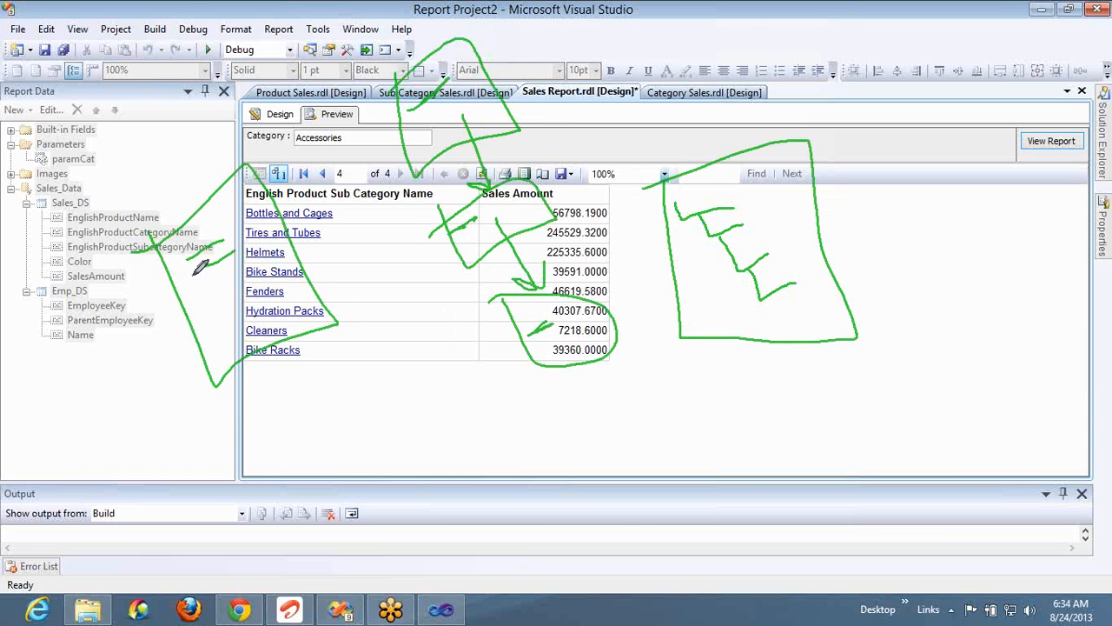
click(192, 275)
mouse_move(199, 310)
mouse_down()
mouse_move(247, 319)
mouse_move(255, 284)
mouse_move(192, 326)
mouse_up()
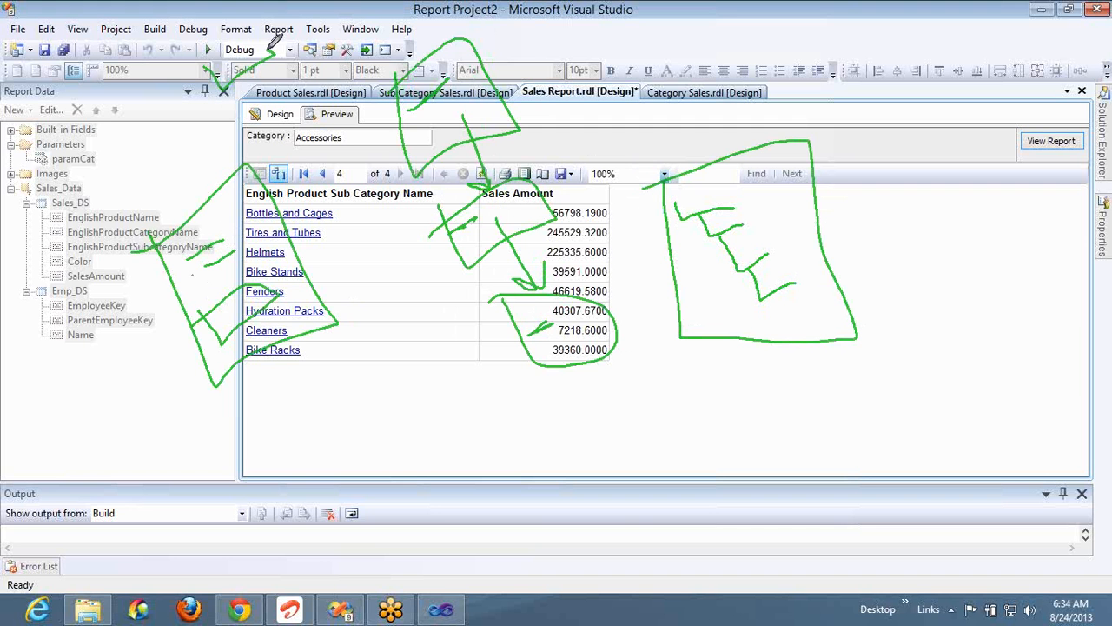
mouse_move(272, 40)
mouse_down()
mouse_move(218, 61)
mouse_move(252, 54)
mouse_move(288, 72)
mouse_up()
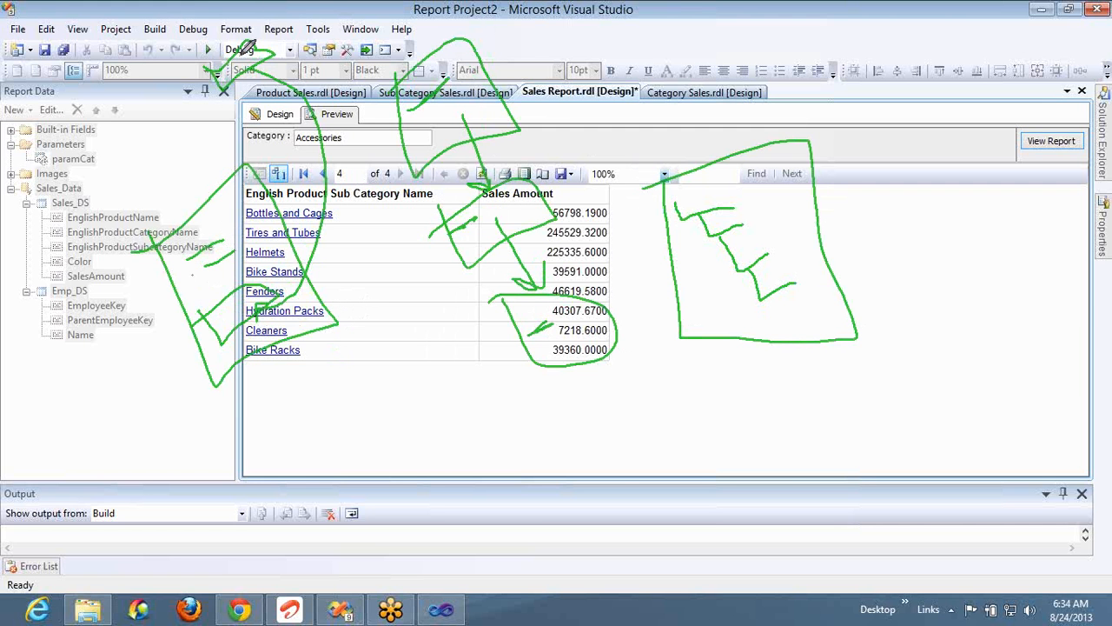
drag(255, 54, 285, 1)
mouse_move(313, 39)
mouse_down()
mouse_move(380, 43)
mouse_move(336, 36)
mouse_up()
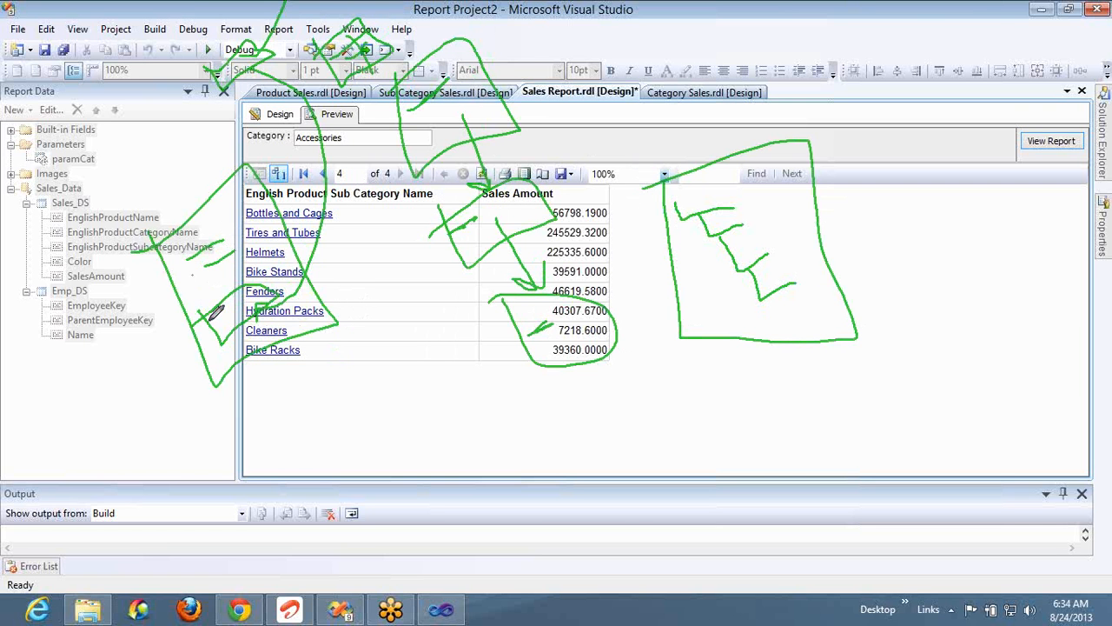
mouse_move(224, 297)
mouse_down()
mouse_move(251, 278)
mouse_move(235, 328)
mouse_move(255, 305)
mouse_up()
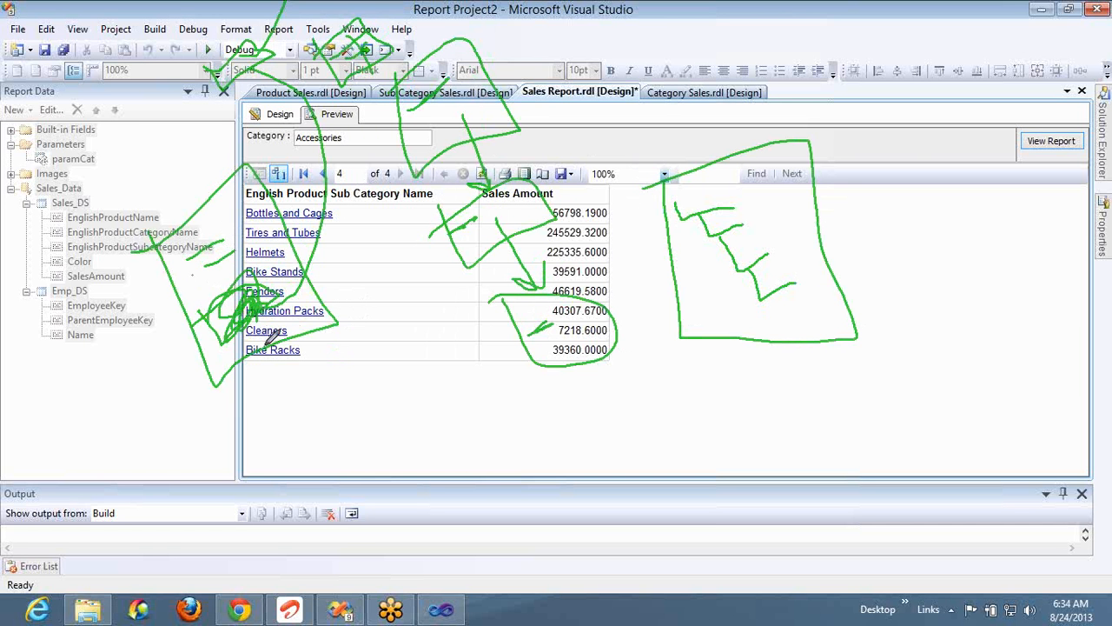
click(916, 154)
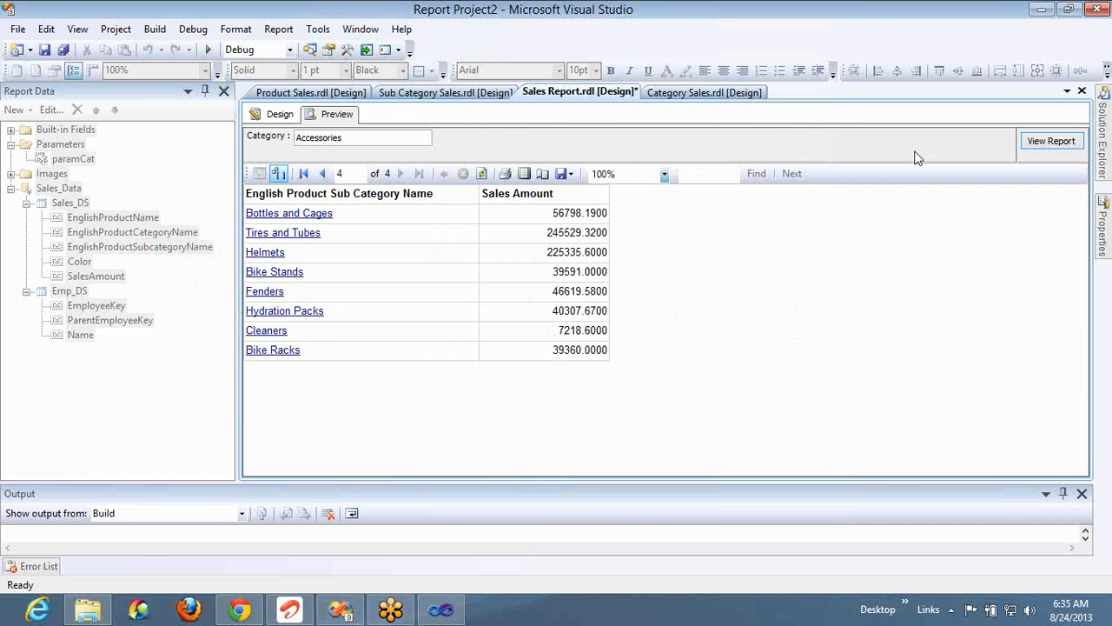
mouse_move(322, 258)
mouse_down()
mouse_move(385, 307)
mouse_move(300, 287)
mouse_move(283, 294)
mouse_up()
mouse_move(531, 40)
mouse_down()
mouse_move(593, 69)
mouse_move(553, 27)
mouse_move(533, 40)
mouse_up()
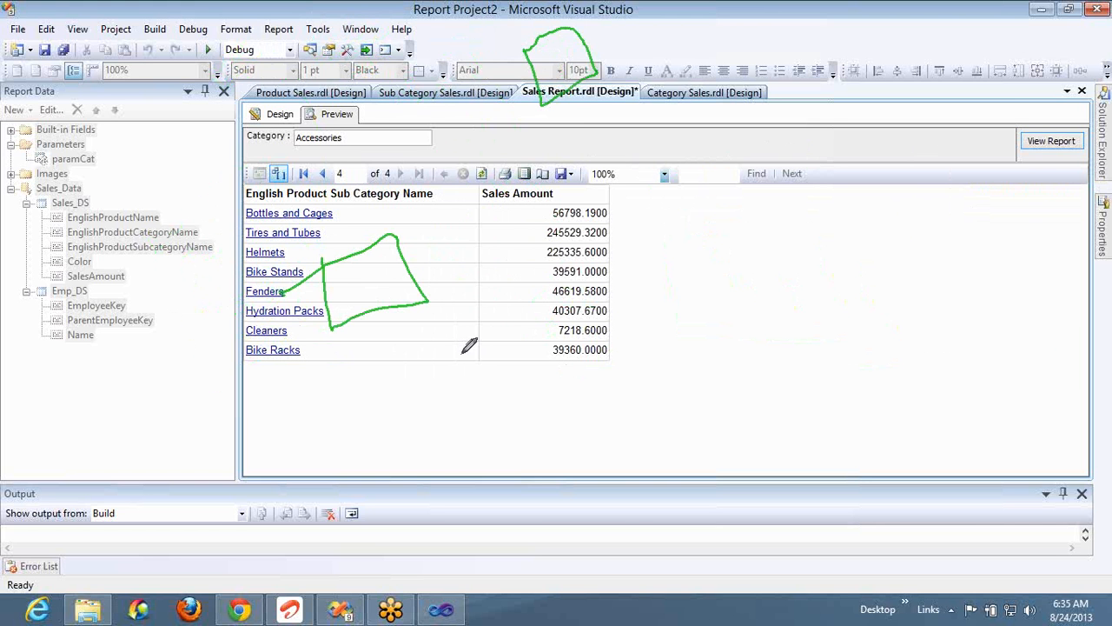
mouse_move(461, 346)
mouse_down()
mouse_move(486, 402)
mouse_move(462, 334)
mouse_up()
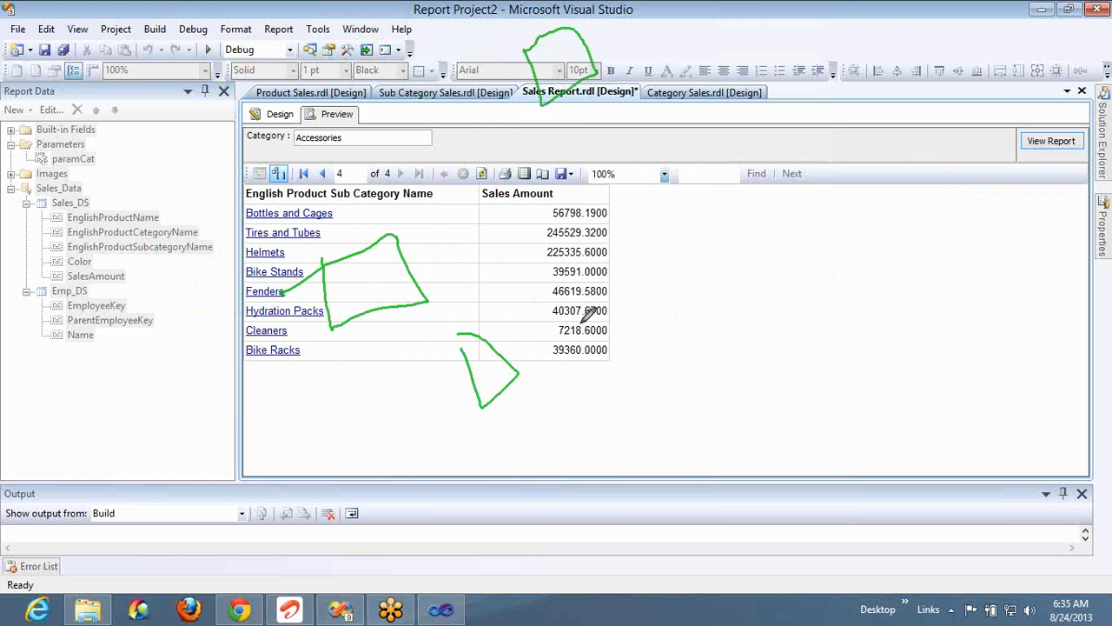
mouse_move(580, 324)
mouse_down()
mouse_move(651, 368)
mouse_move(580, 327)
mouse_up()
drag(696, 277, 696, 284)
drag(757, 336, 666, 273)
mouse_move(556, 217)
mouse_down()
mouse_move(599, 280)
mouse_move(541, 224)
mouse_up()
mouse_move(545, 89)
mouse_down()
mouse_move(395, 260)
mouse_move(422, 274)
mouse_up()
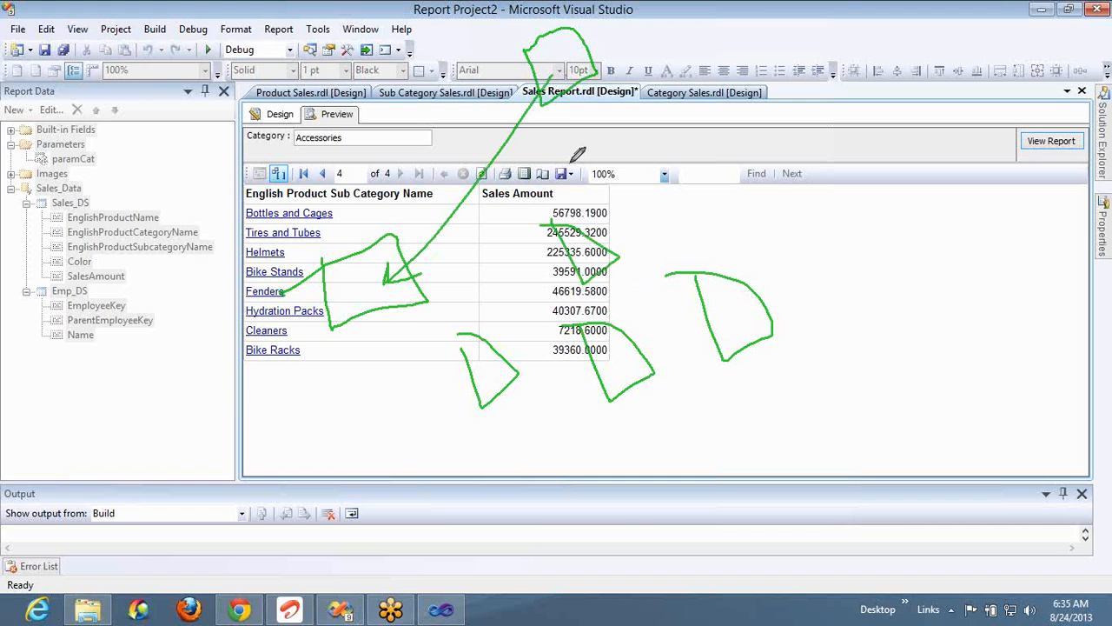
mouse_move(567, 94)
mouse_down()
mouse_move(569, 239)
mouse_move(582, 217)
mouse_up()
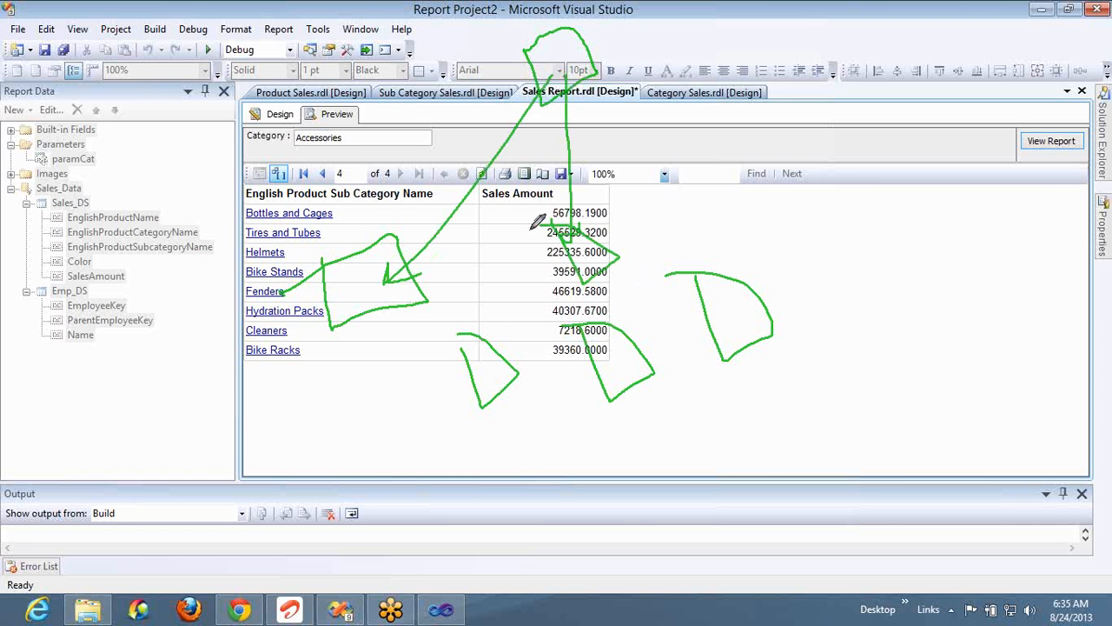
mouse_move(563, 78)
mouse_down()
mouse_move(491, 369)
mouse_move(495, 400)
mouse_move(540, 365)
mouse_up()
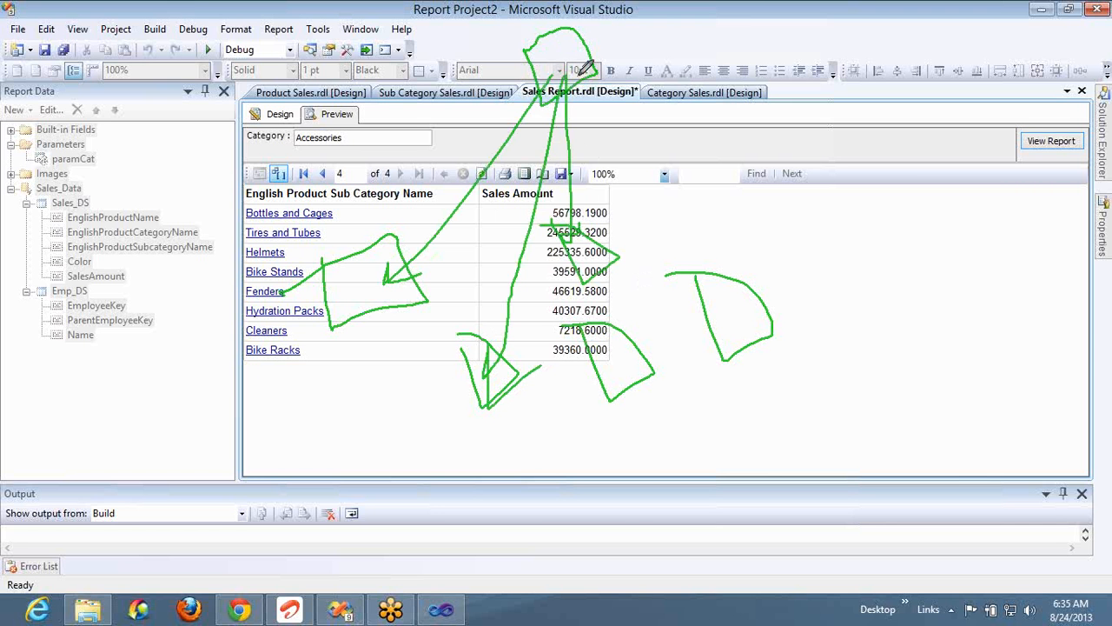
mouse_move(580, 71)
mouse_down()
mouse_move(621, 298)
mouse_move(613, 374)
mouse_up()
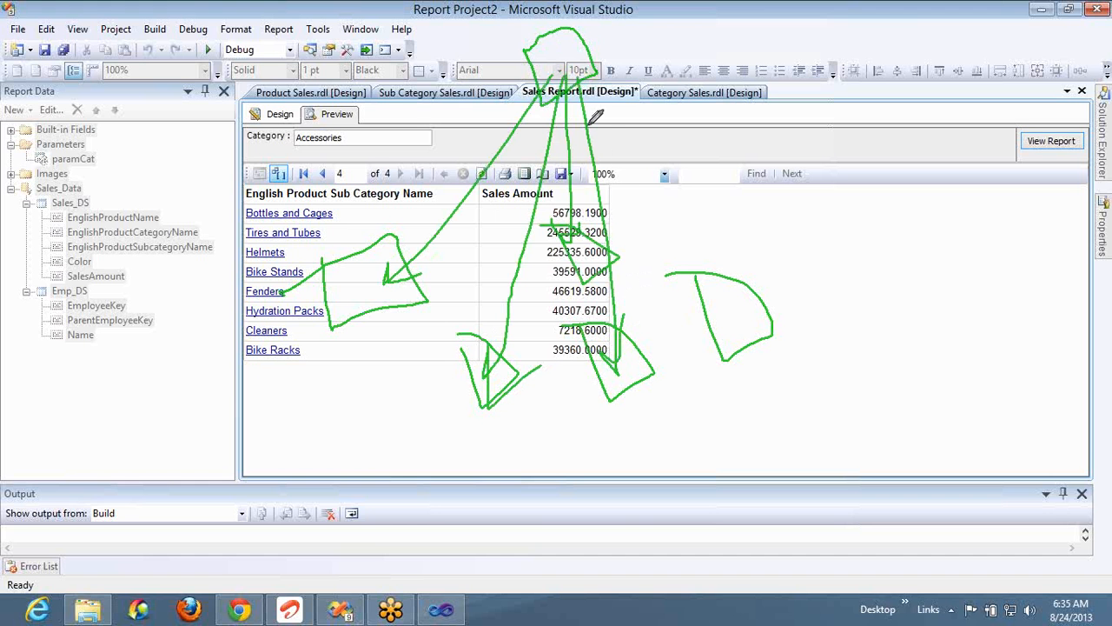
mouse_move(584, 73)
mouse_down()
mouse_move(728, 311)
mouse_move(723, 259)
mouse_up()
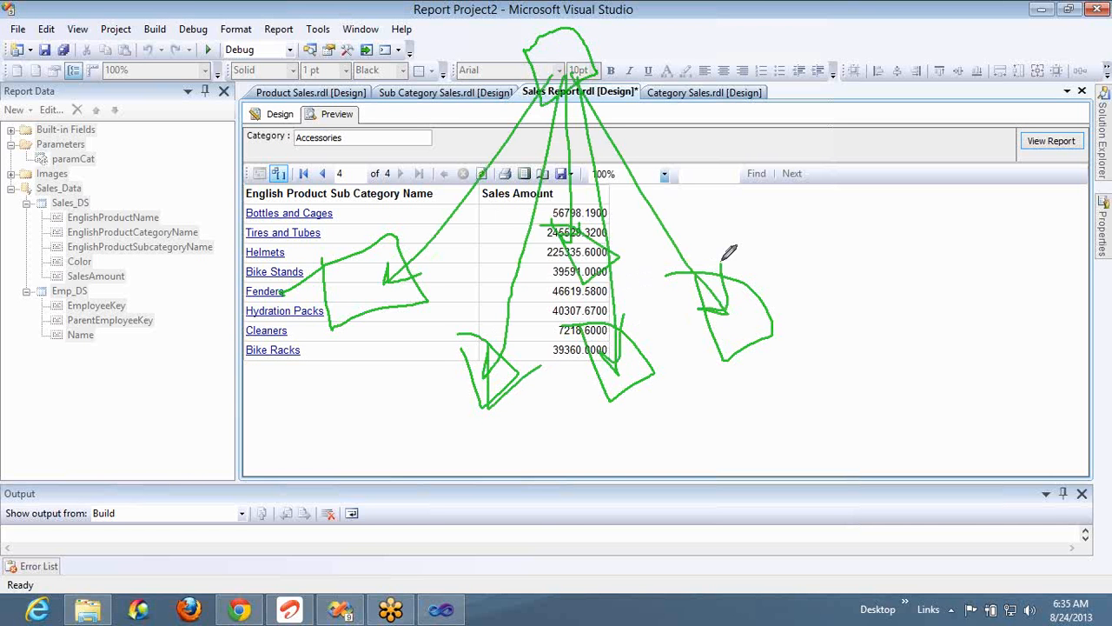
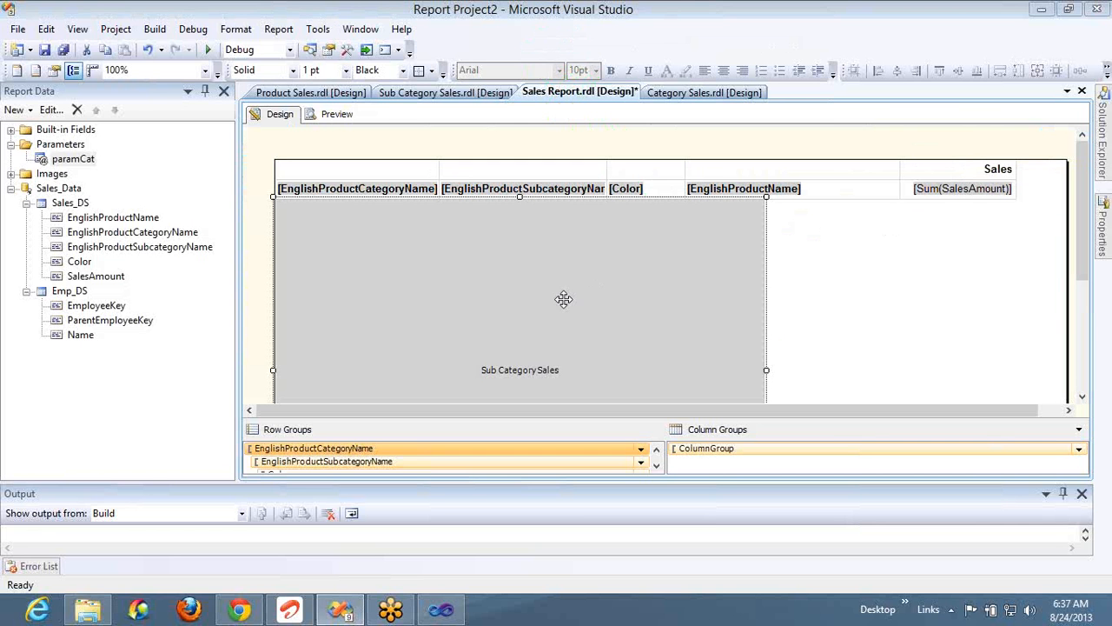
Step: Delete the Sub Category Sales subreport from the Sales Report design and insert a rectangle in the empty area below the matrix
key(Delete)
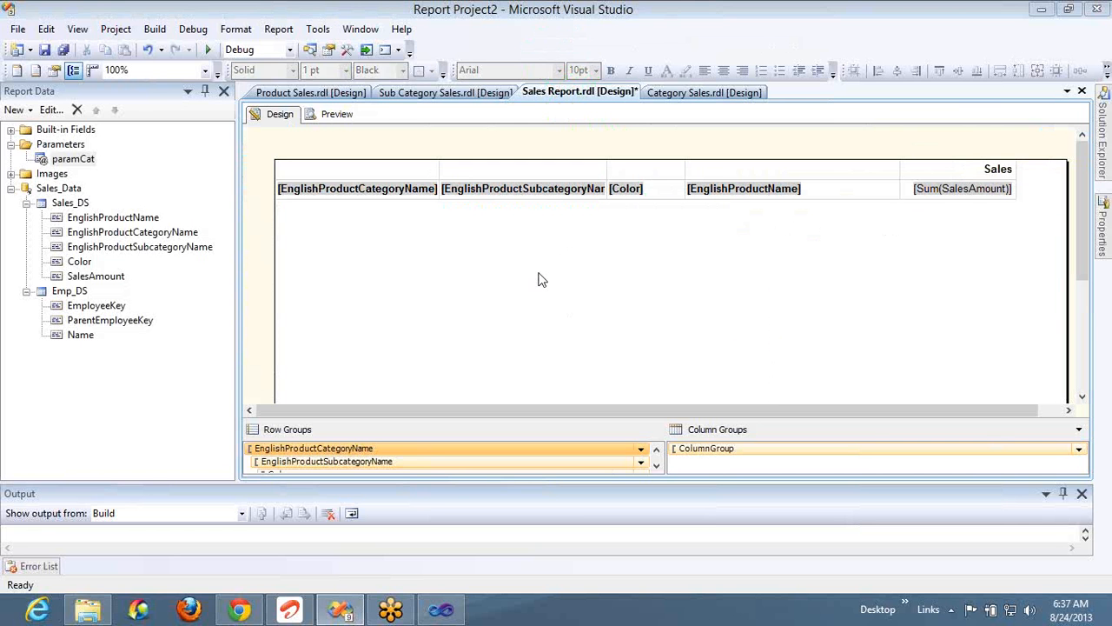
right_click(517, 276)
mouse_move(558, 306)
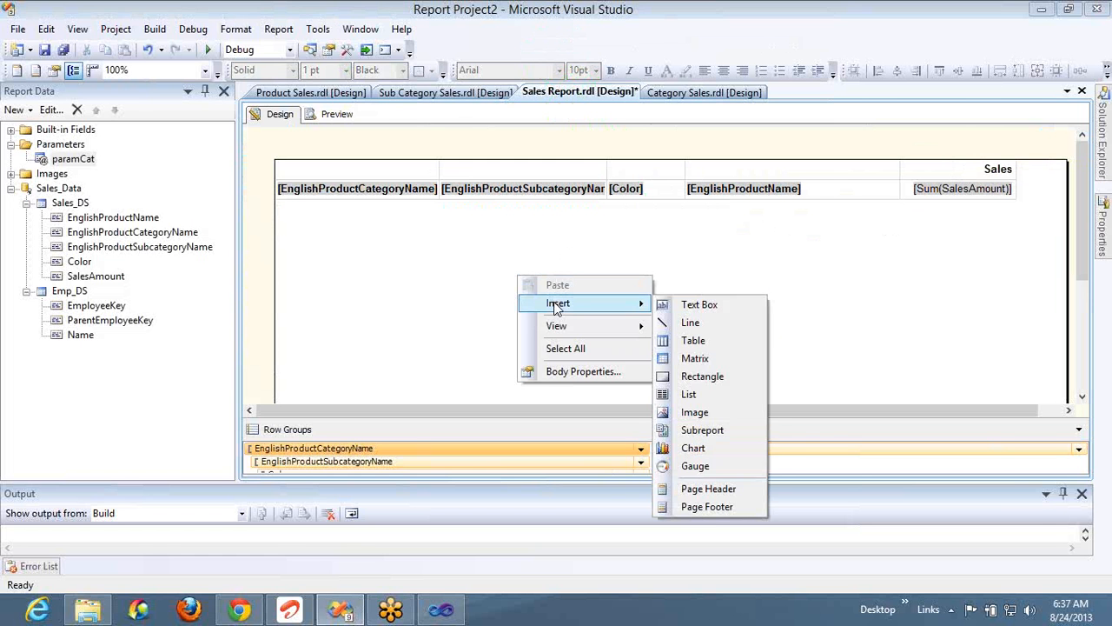
click(701, 380)
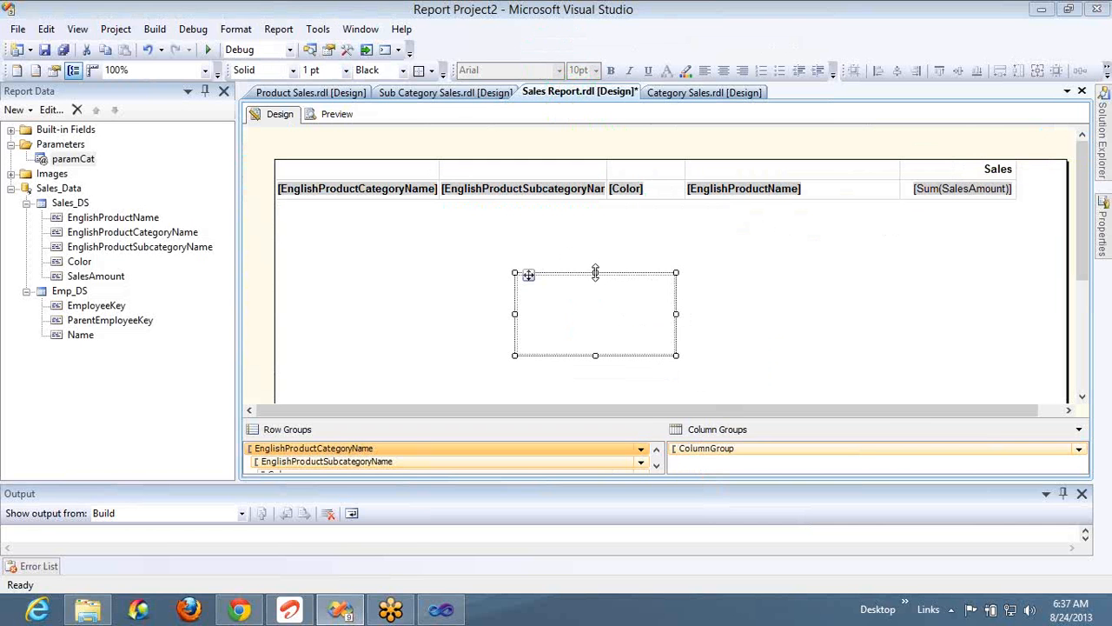
Step: Enlarge the rectangle from the body's left edge to beneath the product name column, and place it just below the matrix without overlap
drag(595, 272, 582, 202)
drag(676, 278, 846, 278)
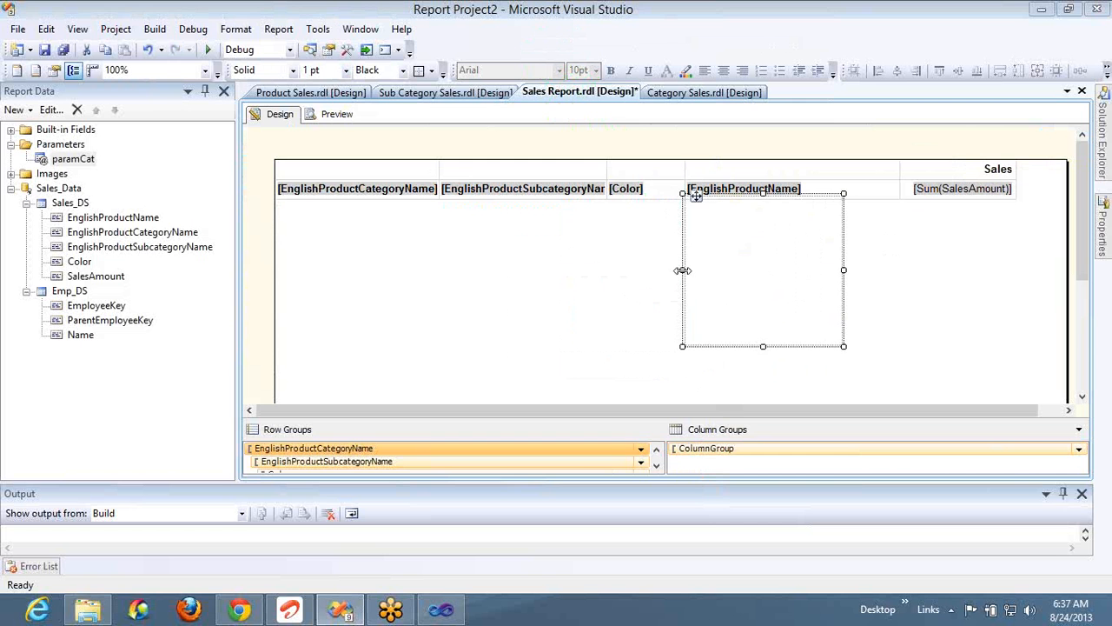
drag(683, 270, 230, 329)
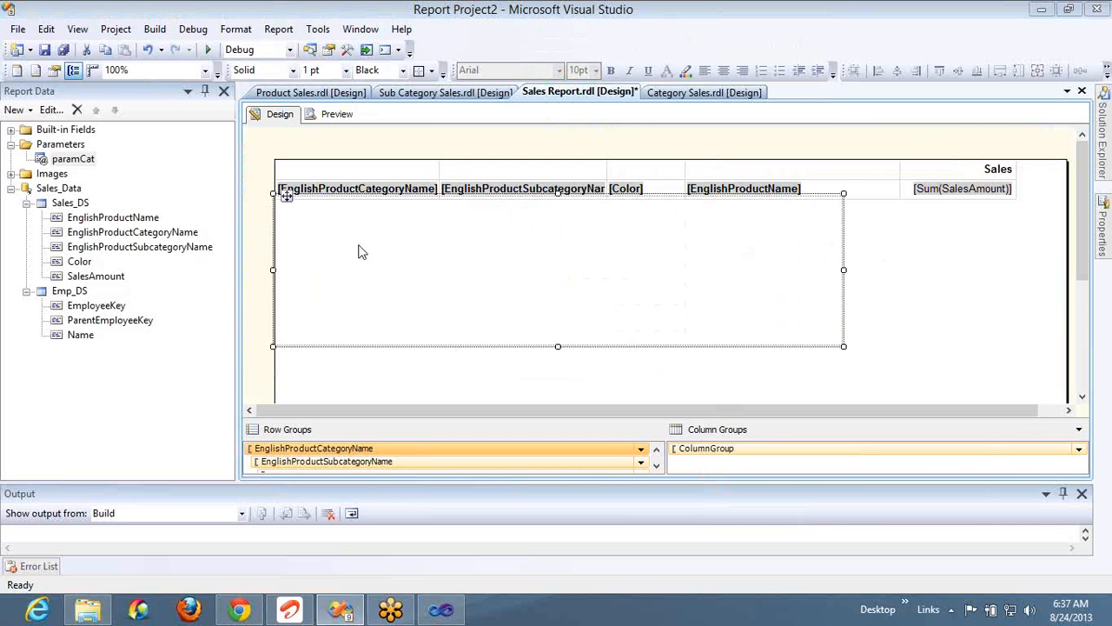
right_click(434, 265)
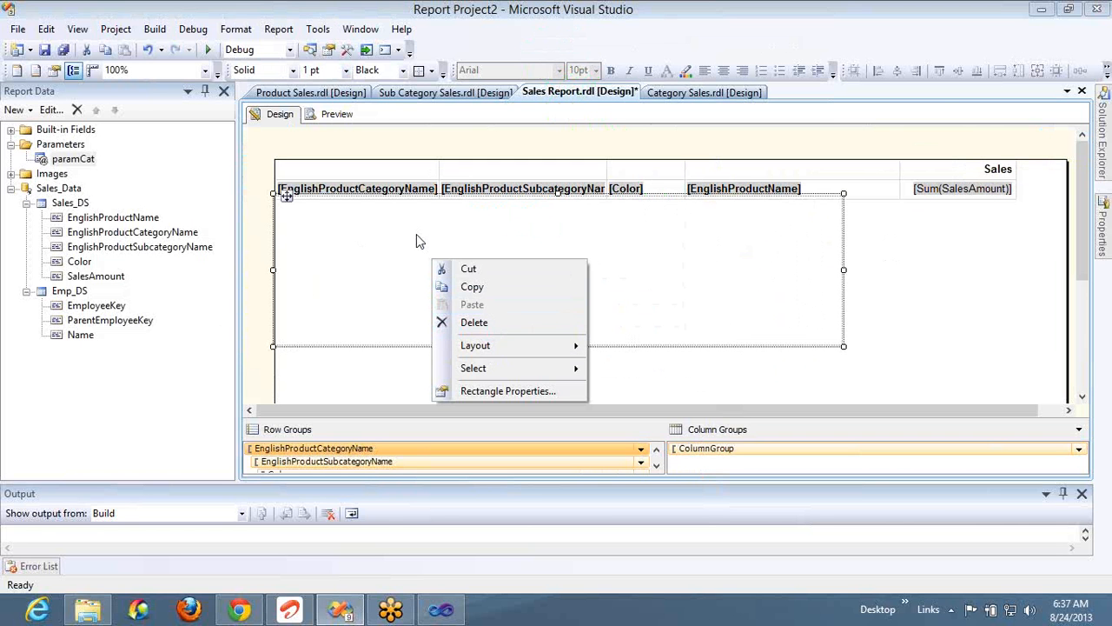
click(363, 295)
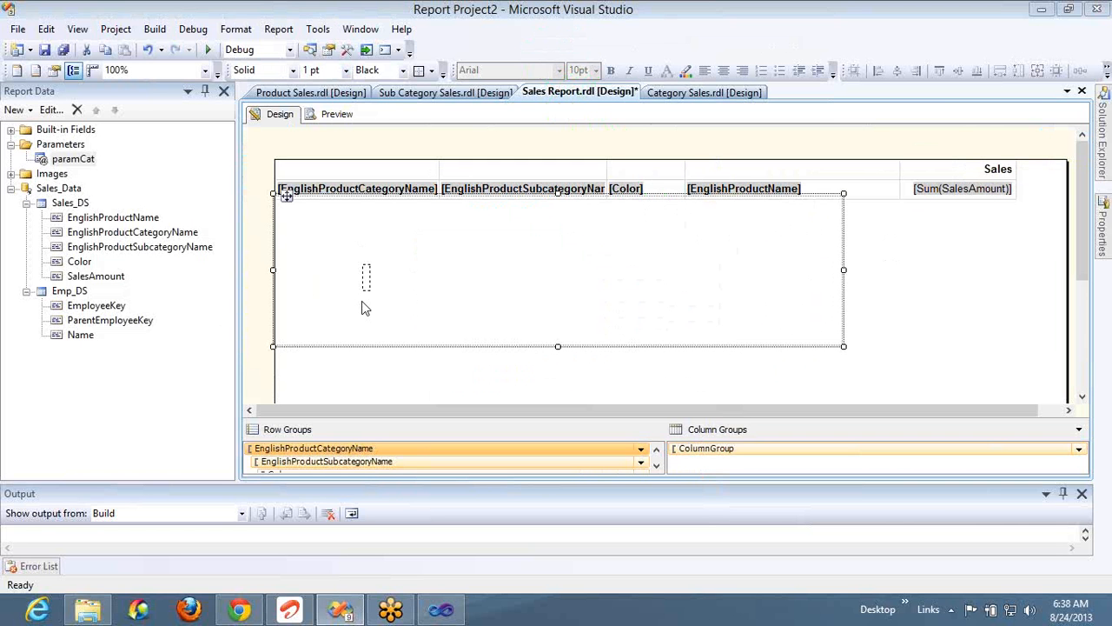
key(Down)
key(Down)
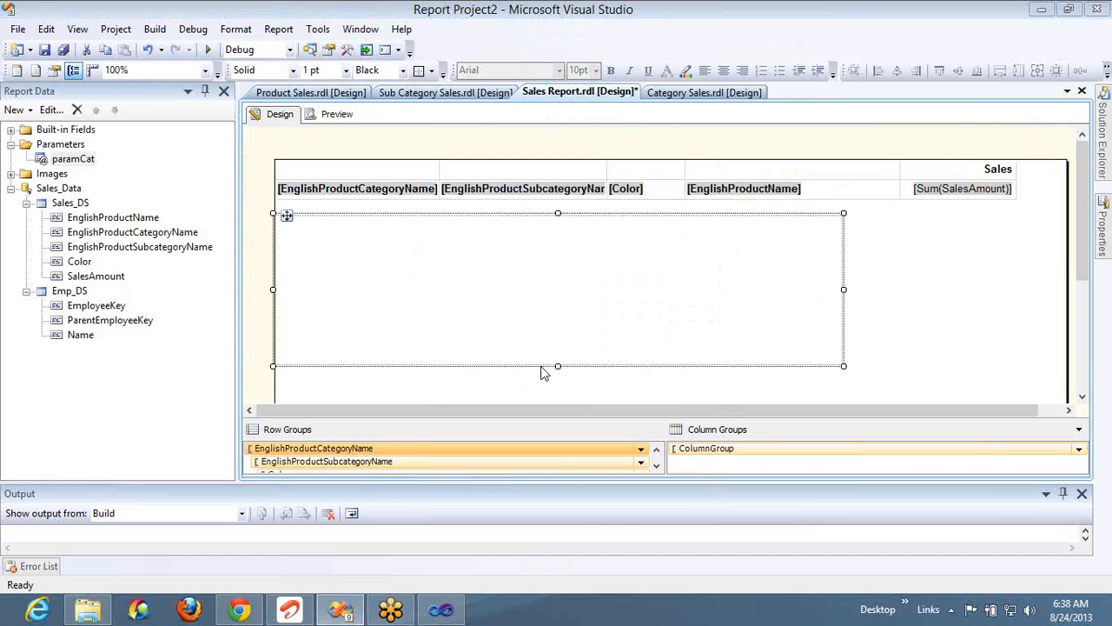
Step: Copy the whole sales matrix and paste three copies of it inside the rectangle, stacked one below another
right_click(527, 267)
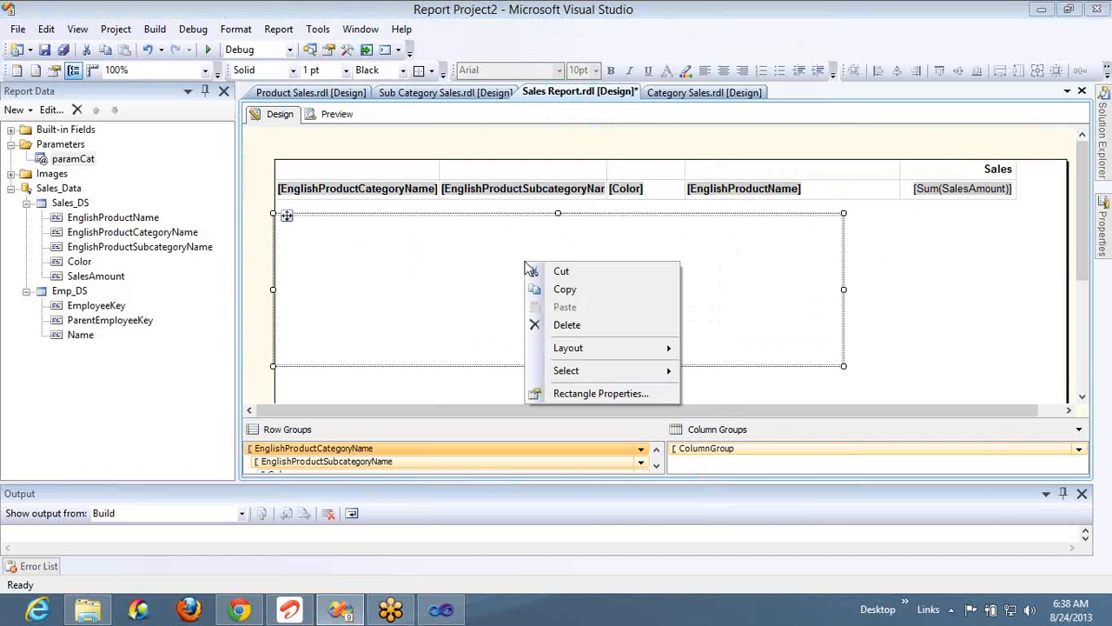
click(527, 191)
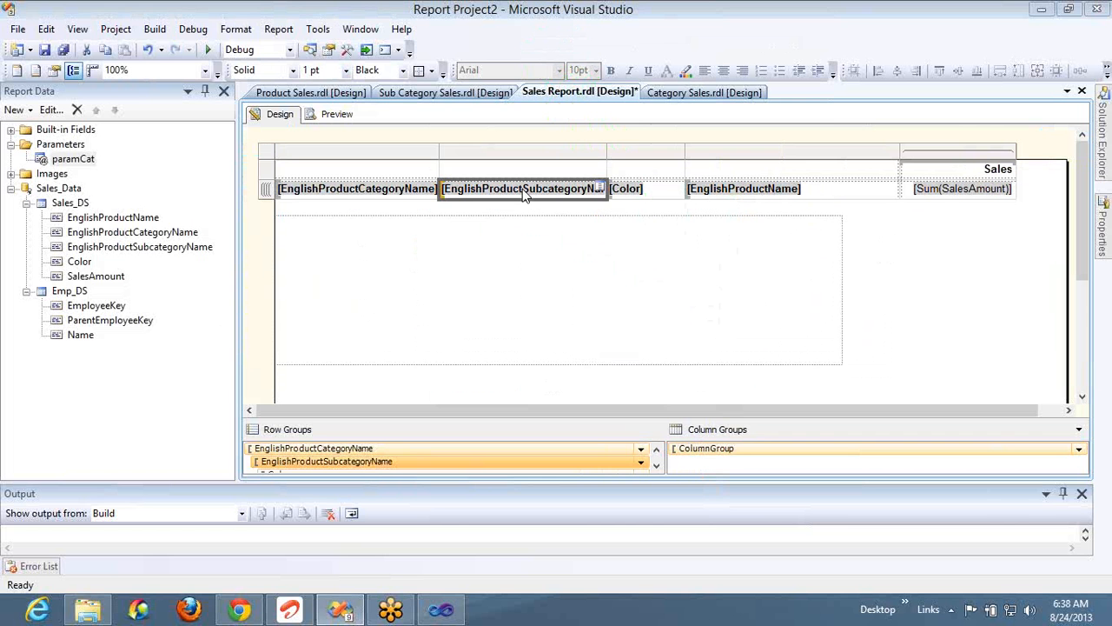
click(259, 156)
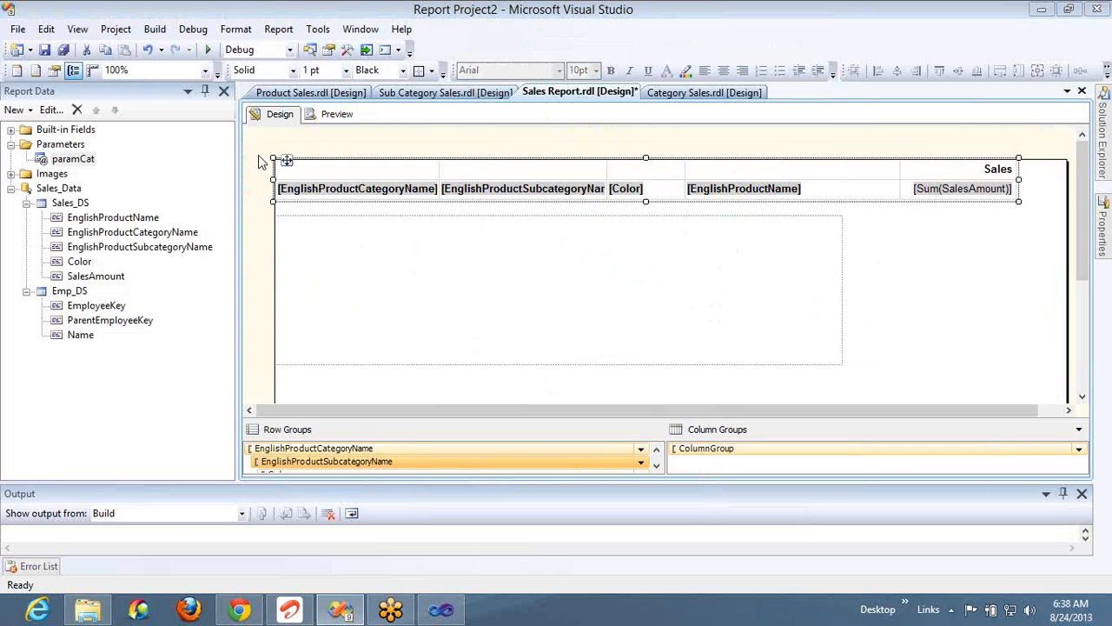
key(ctrl+c)
click(348, 251)
key(ctrl+v)
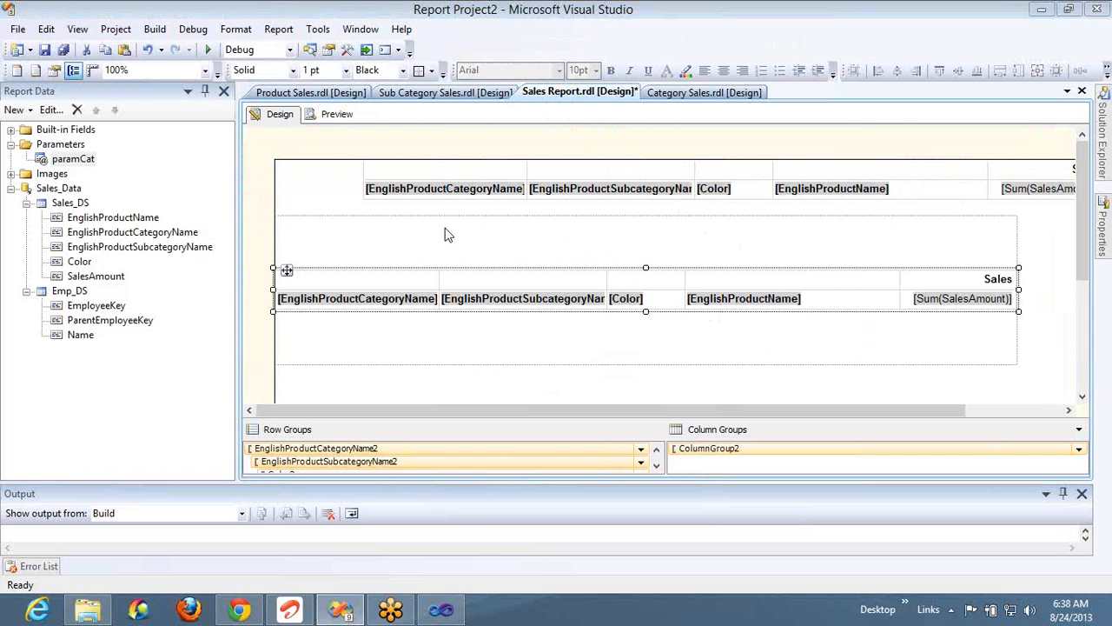
click(491, 354)
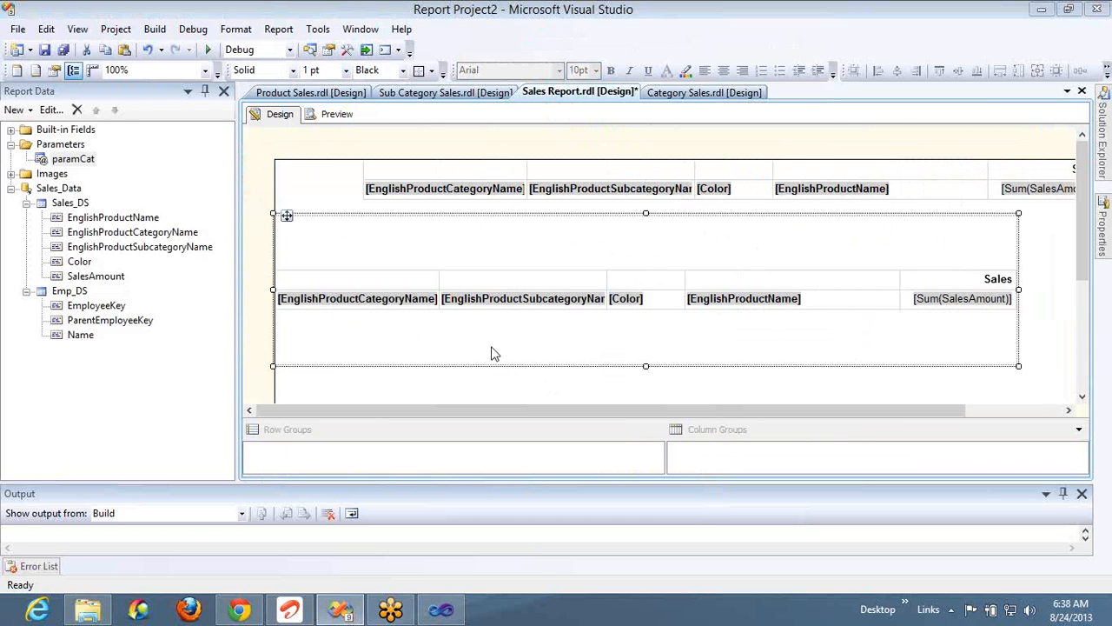
key(ctrl+v)
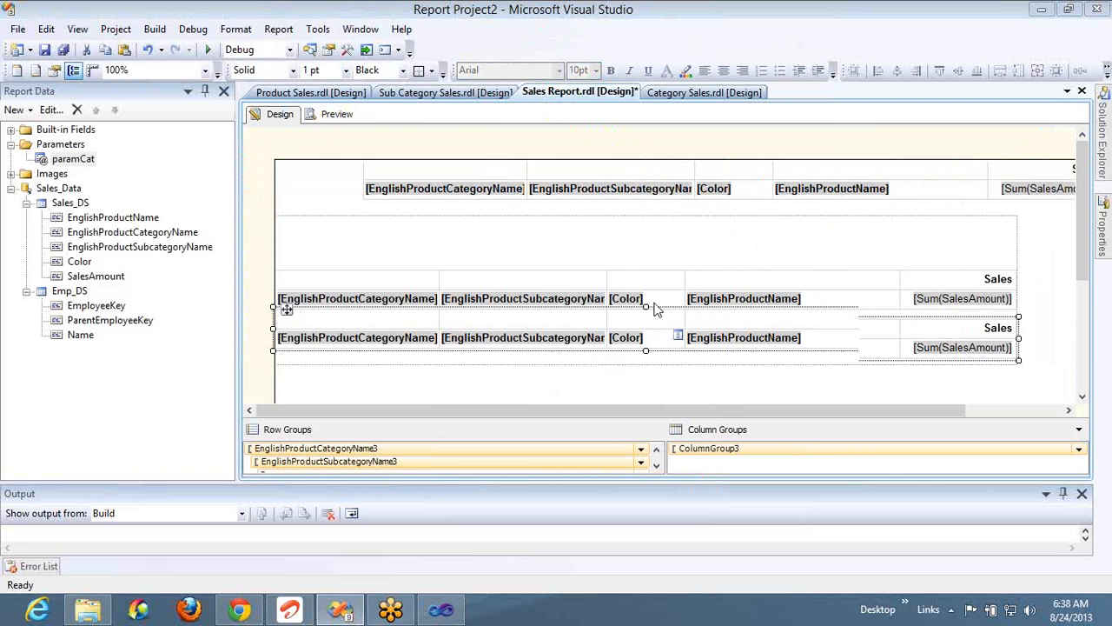
click(613, 249)
key(ctrl+v)
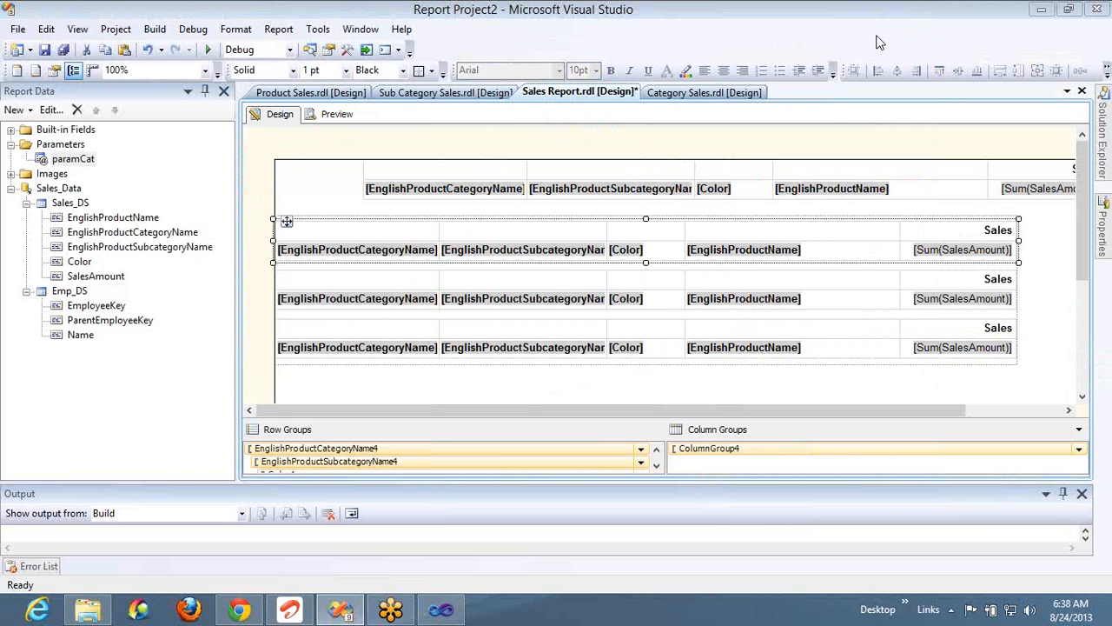
Step: Review the general and visibility options in the properties of the rectangle holding the matrix copies, and close them without changes
click(621, 265)
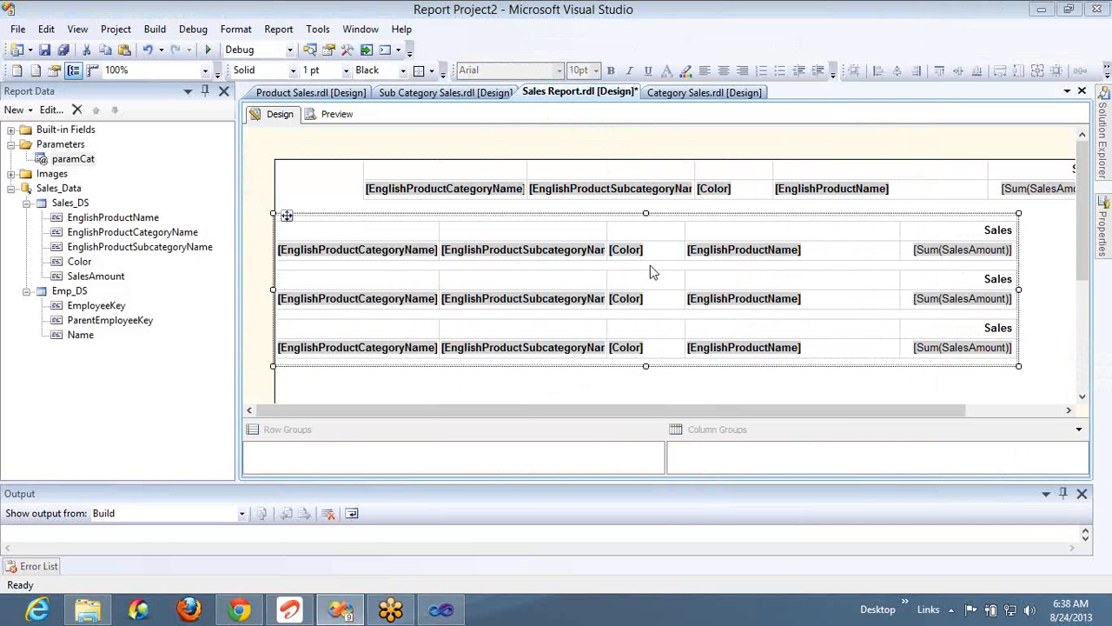
right_click(580, 222)
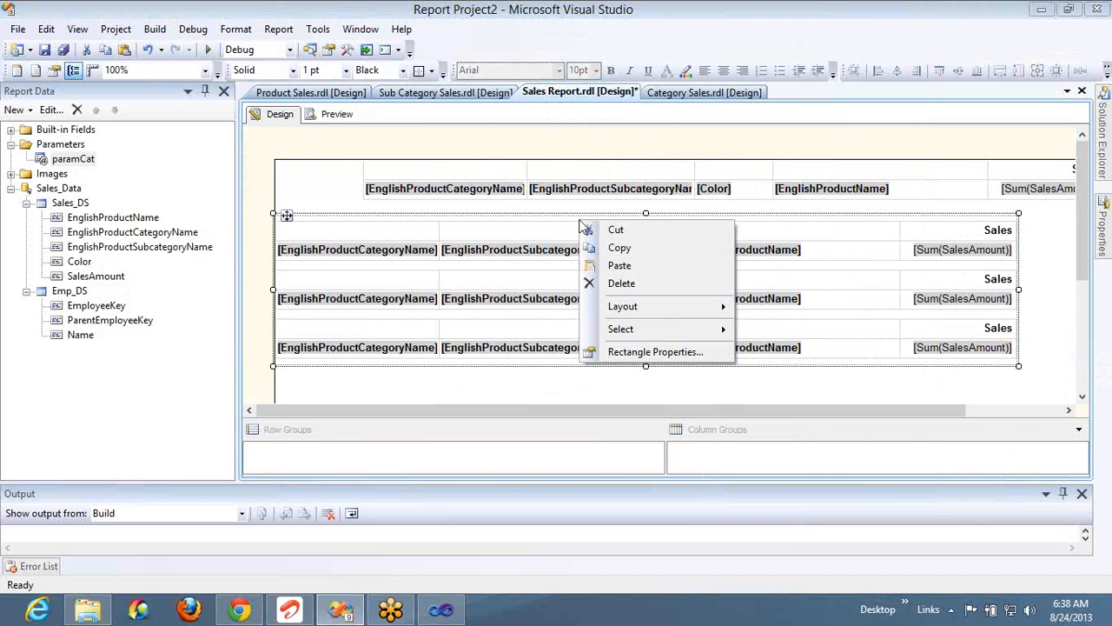
click(647, 351)
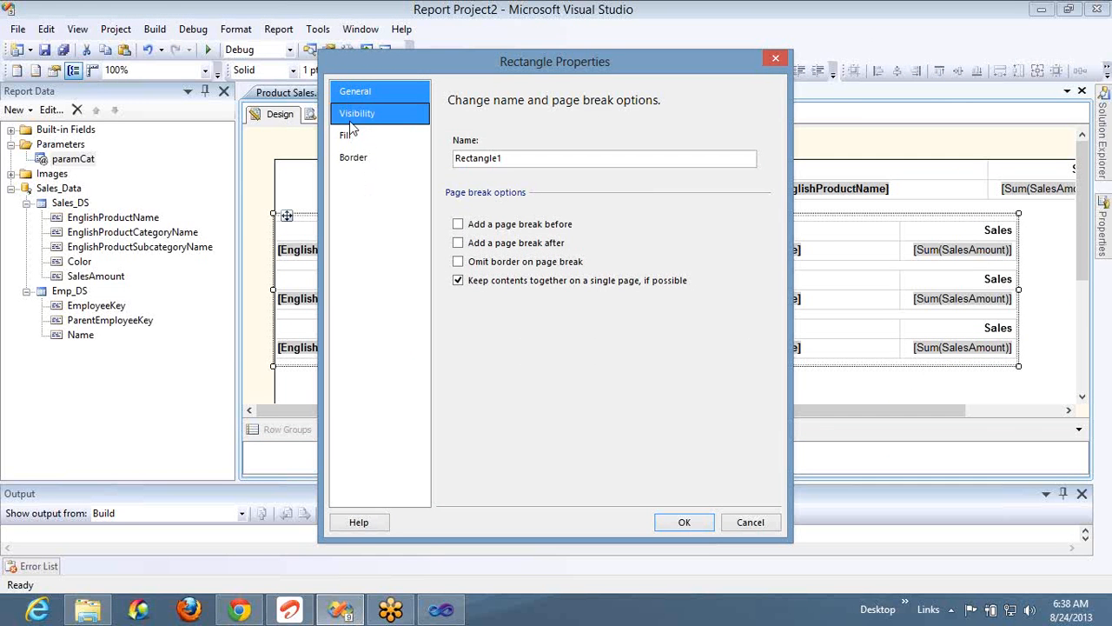
click(351, 121)
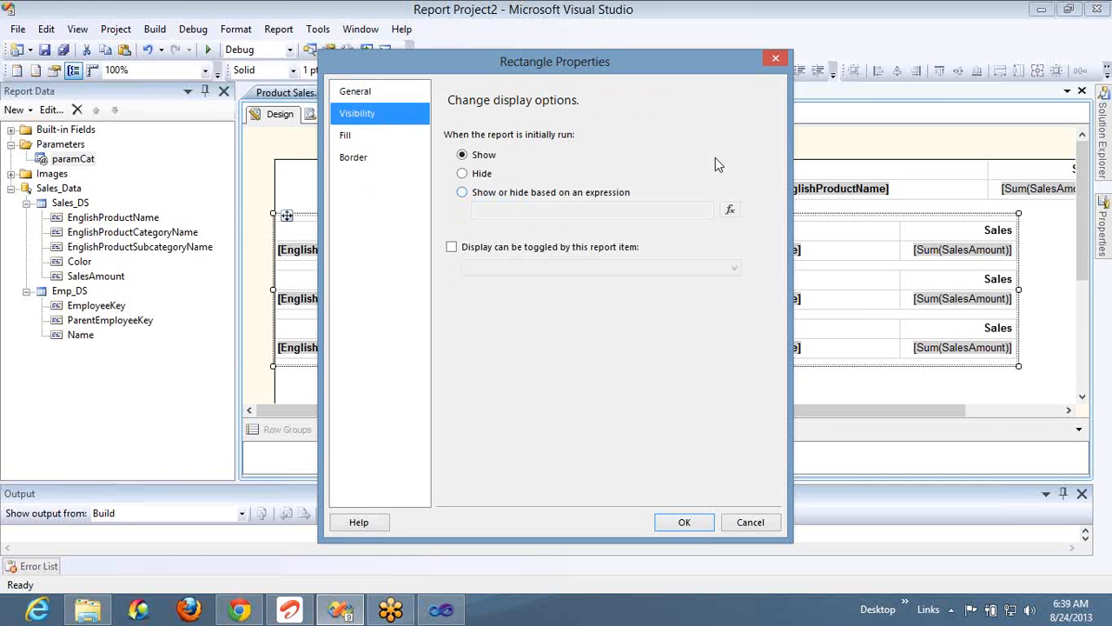
click(777, 64)
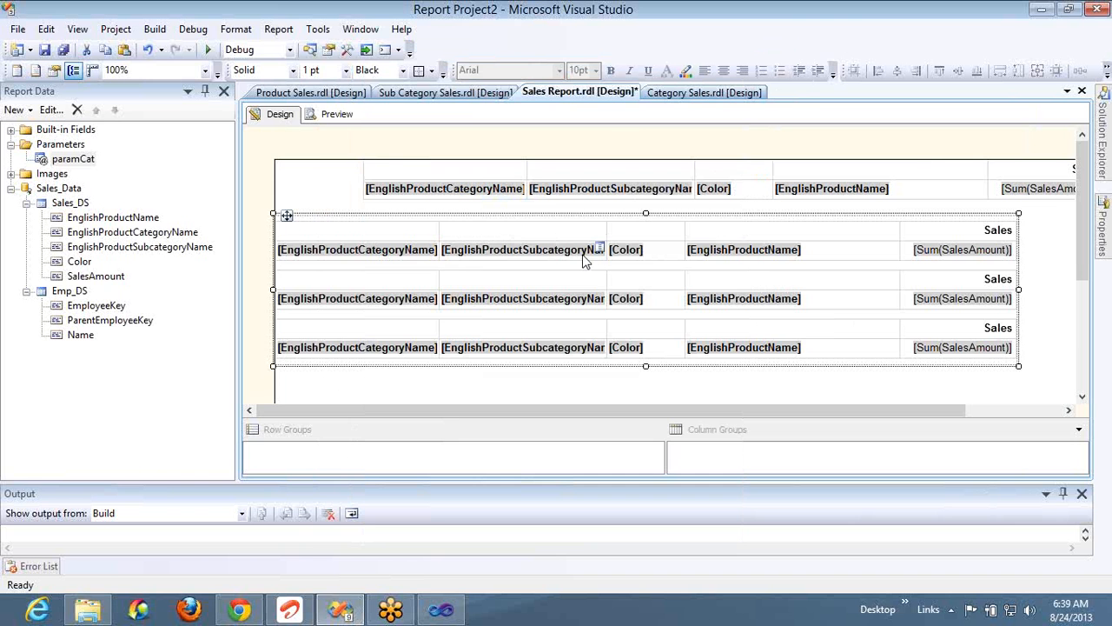
Step: Preview the Sales Report, return to its design, and inspect the original matrix and the first copy inside the rectangle
click(337, 114)
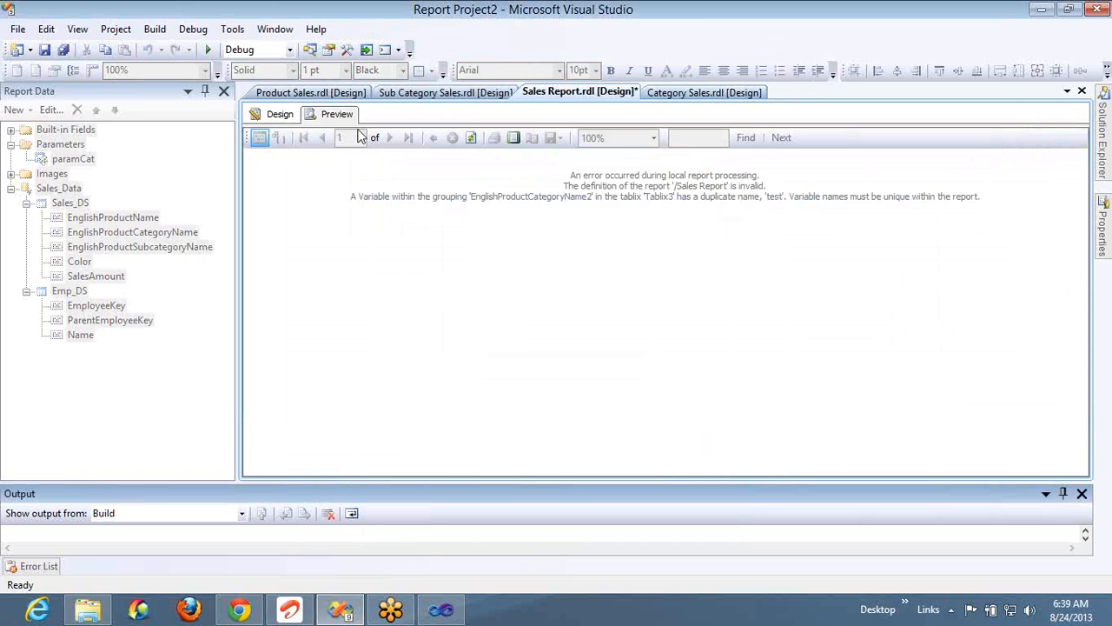
click(271, 120)
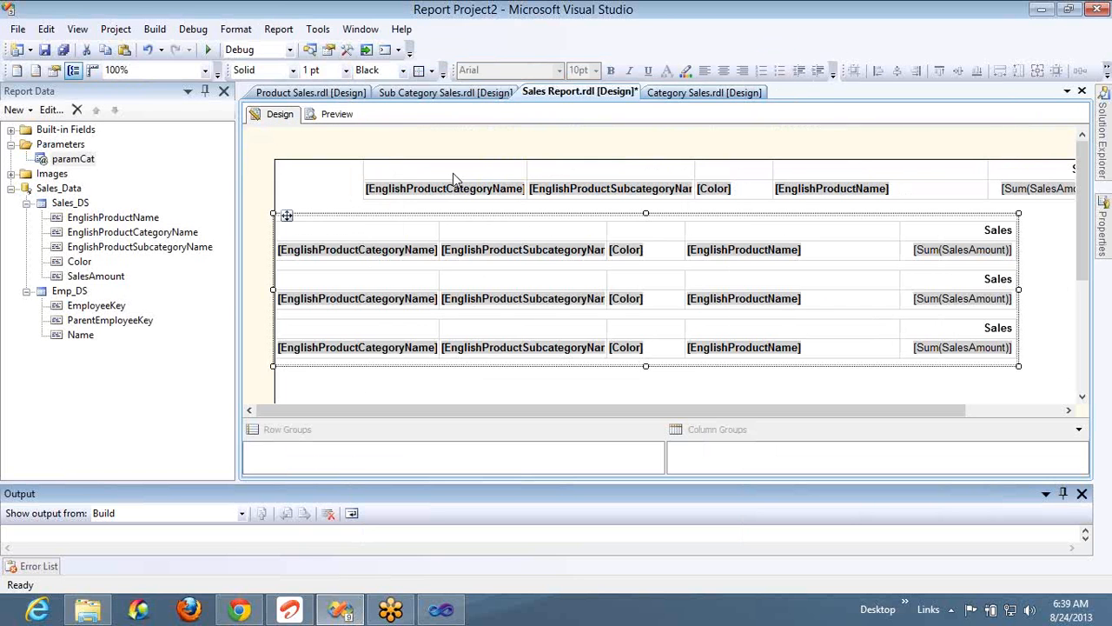
click(452, 173)
click(361, 159)
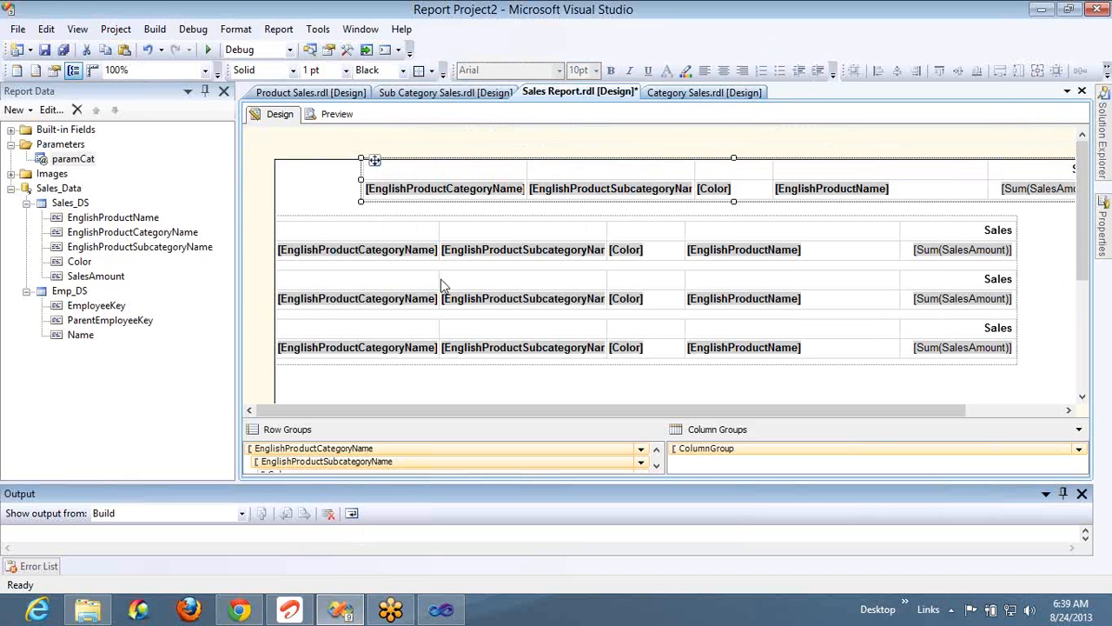
click(476, 236)
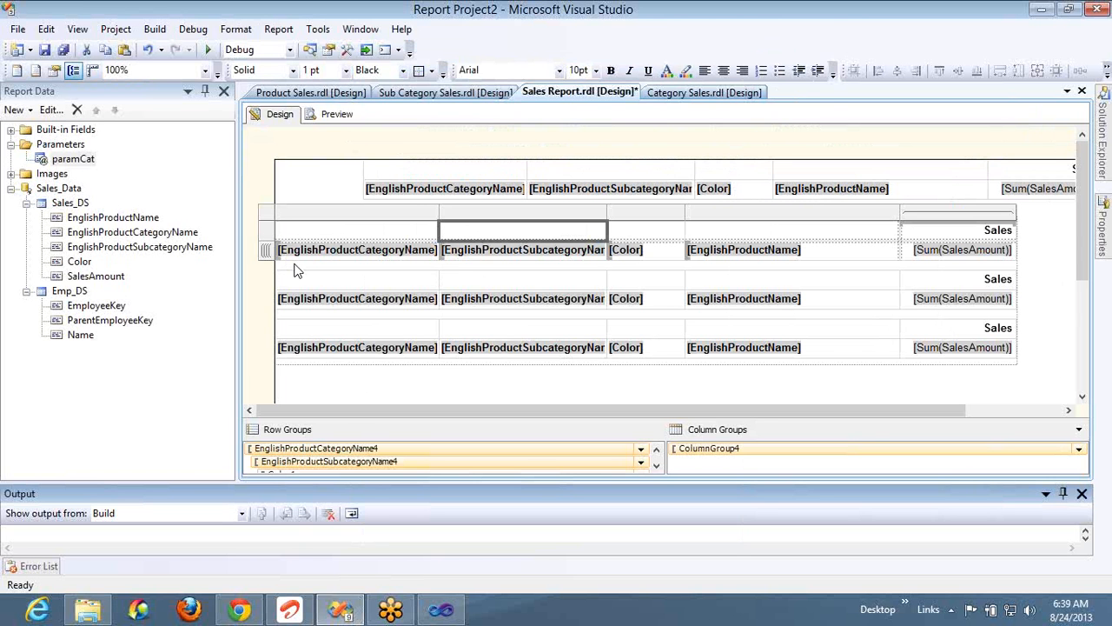
key(Escape)
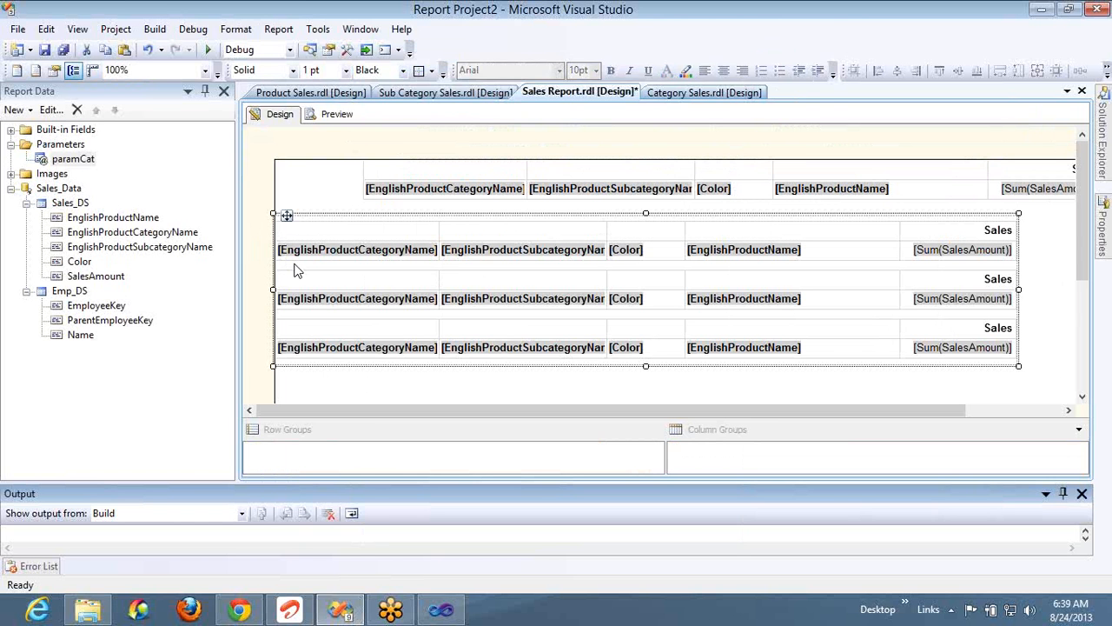
Step: Try hiding the rectangle on the initial report run and the expression-based visibility option, and discard the changes
right_click(294, 271)
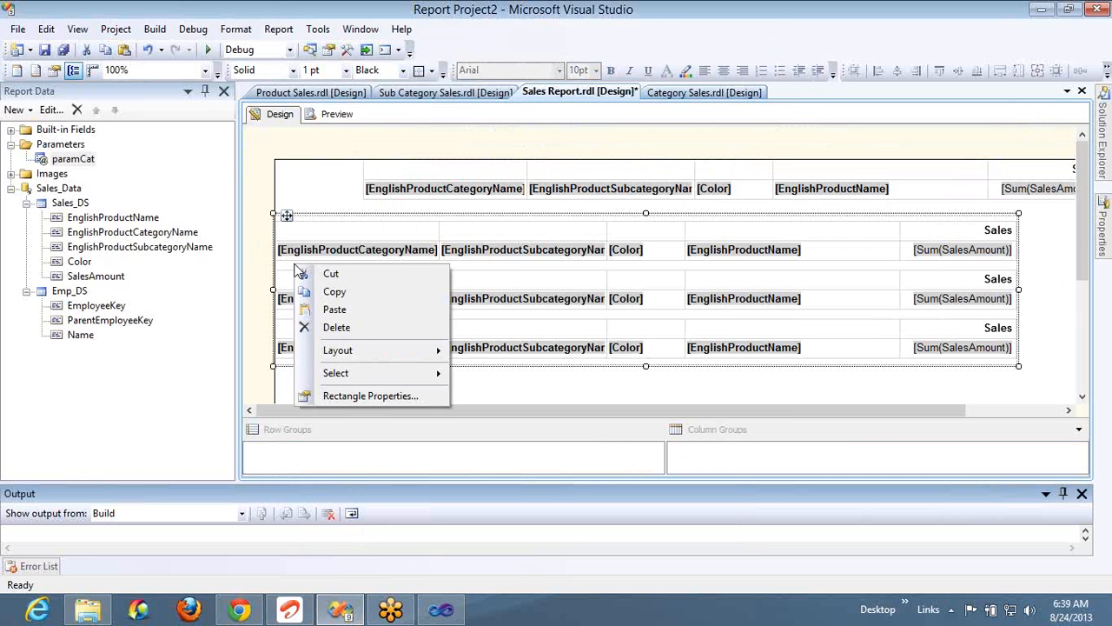
click(362, 396)
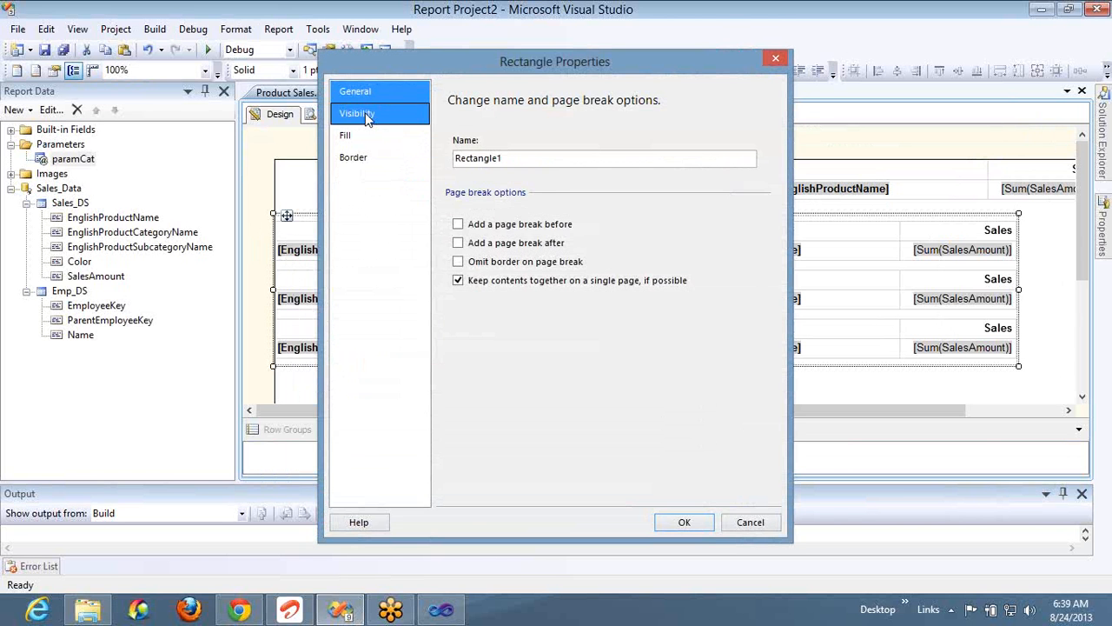
click(361, 114)
click(463, 174)
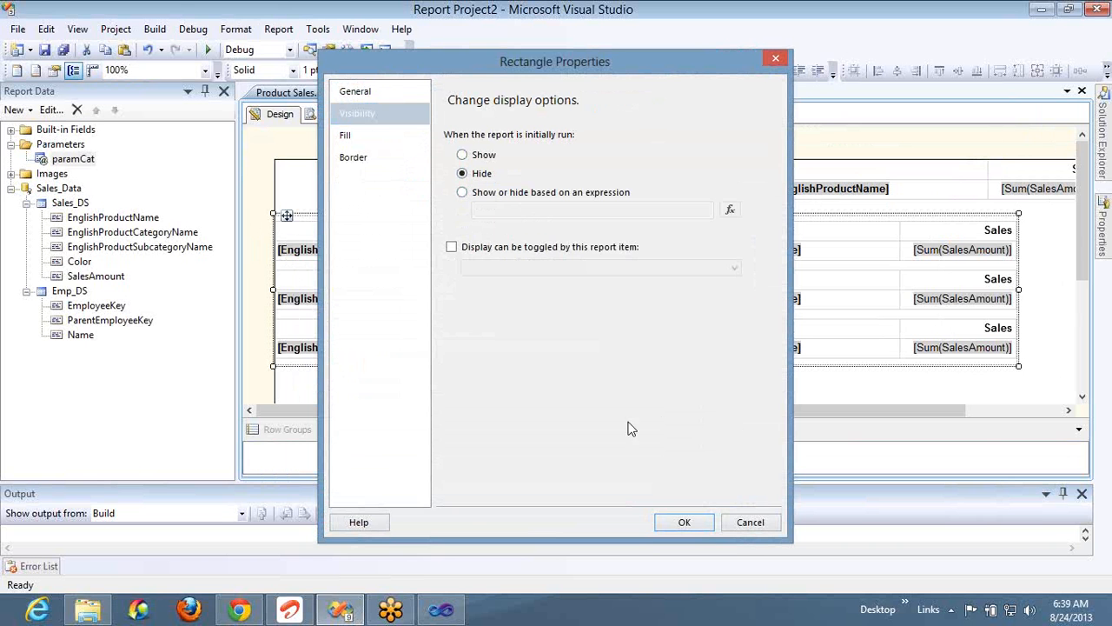
click(576, 193)
click(750, 523)
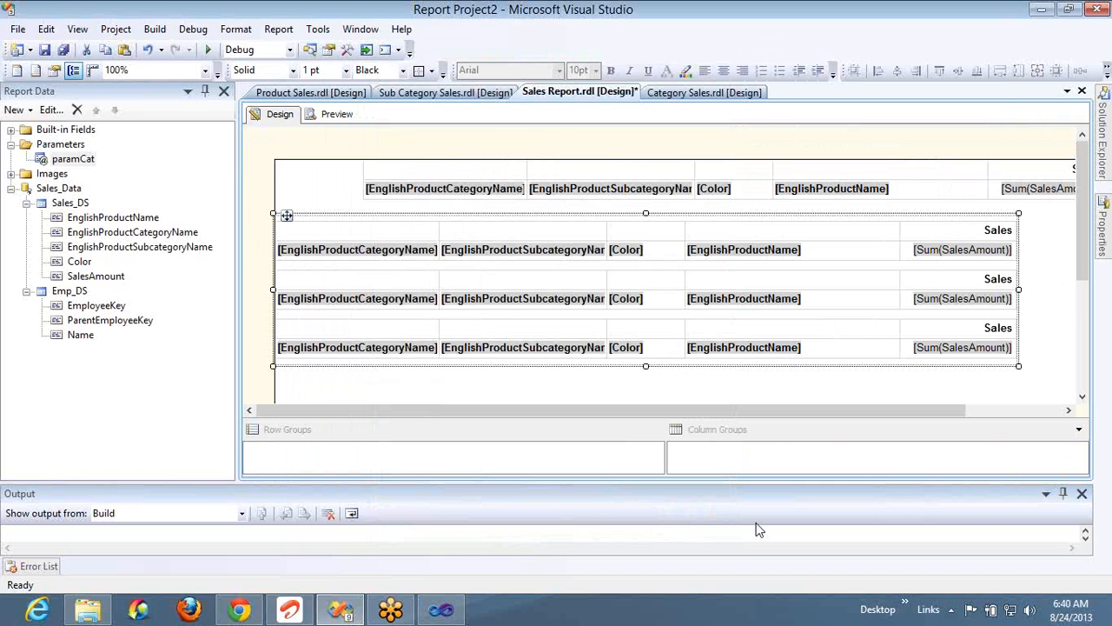
Step: Delete the rectangle with its matrix copies and insert an image in the empty area below the sales matrix
key(Delete)
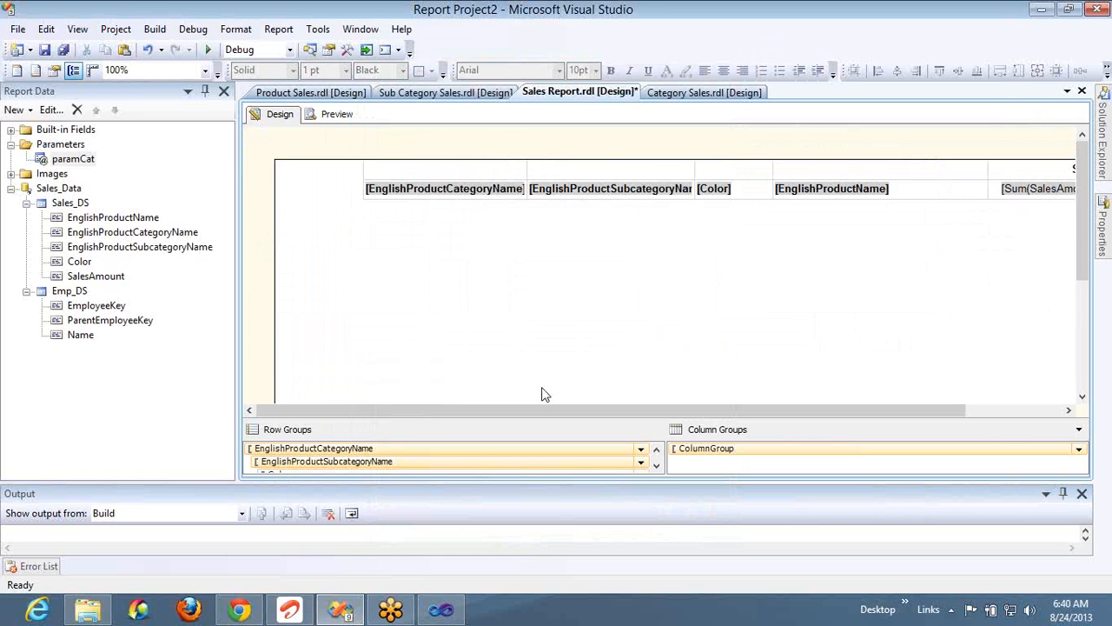
right_click(602, 283)
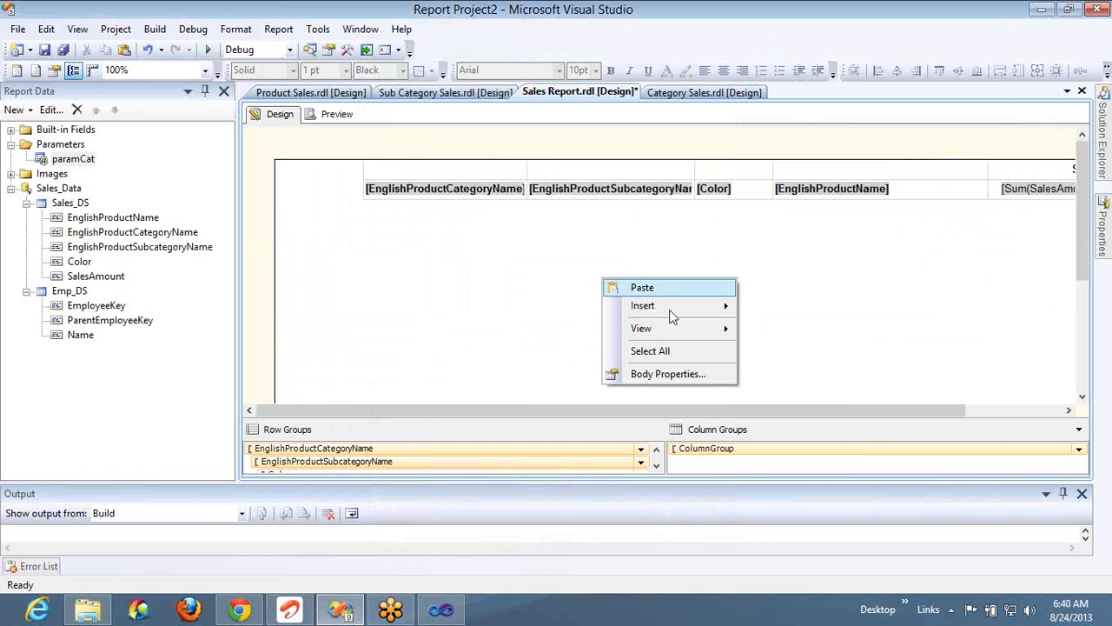
mouse_move(669, 310)
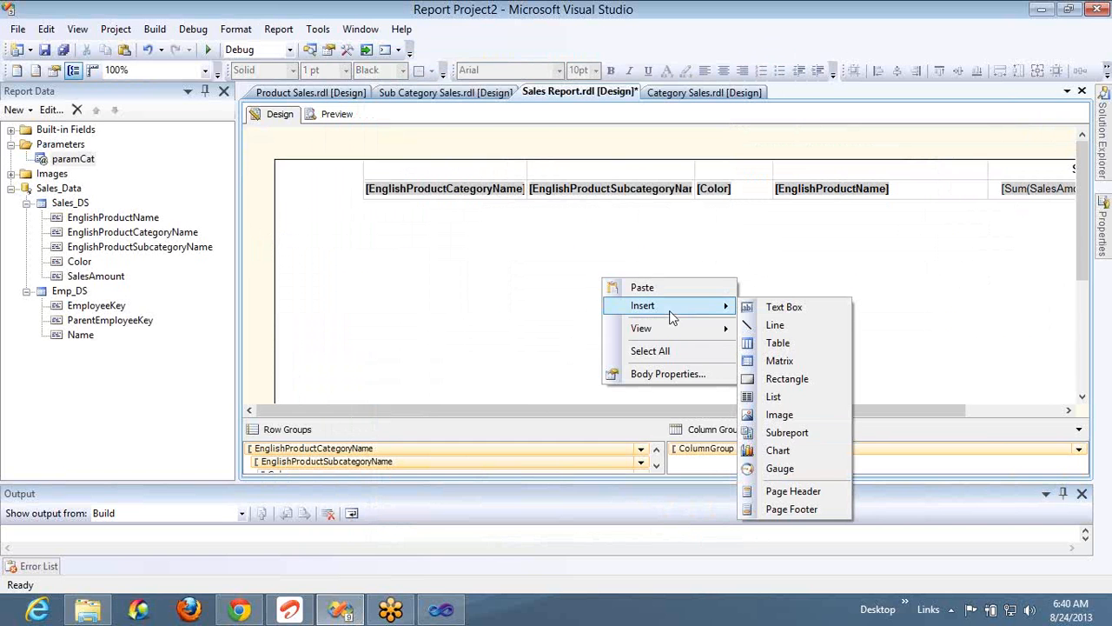
click(778, 417)
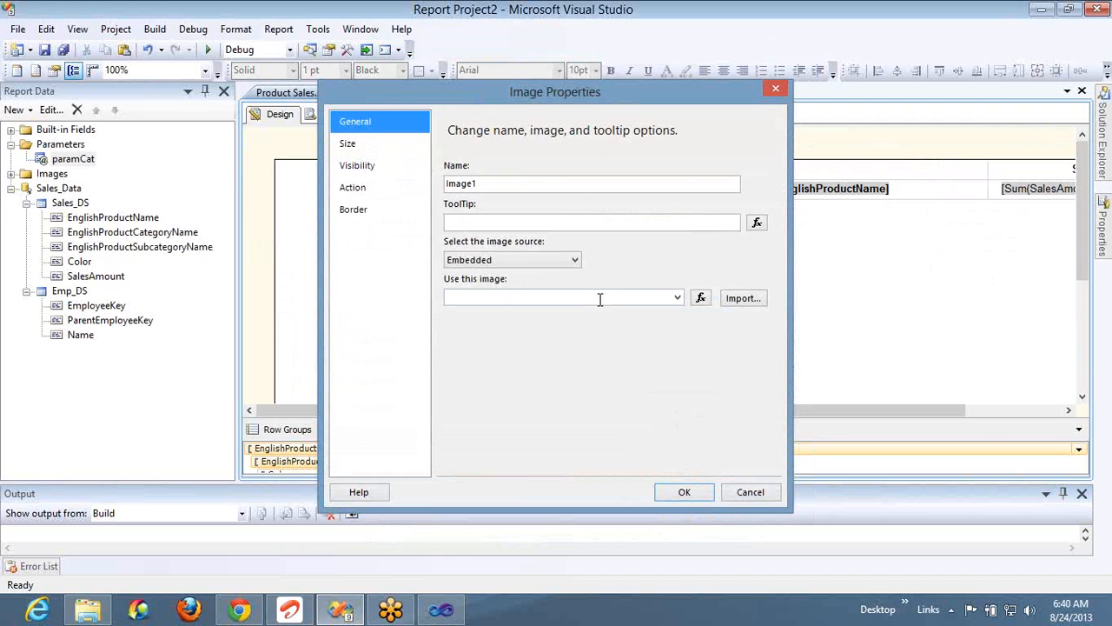
Step: Set the image source to External and use the expression =First(Fields!Color.Value, "Sales_DS") as the image
click(546, 260)
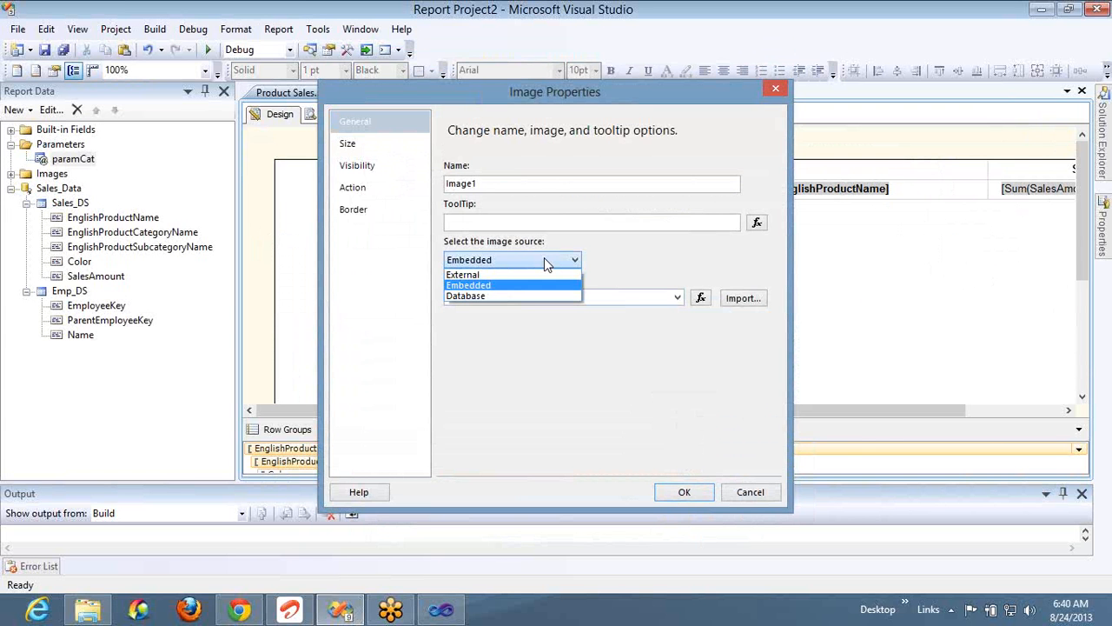
click(539, 276)
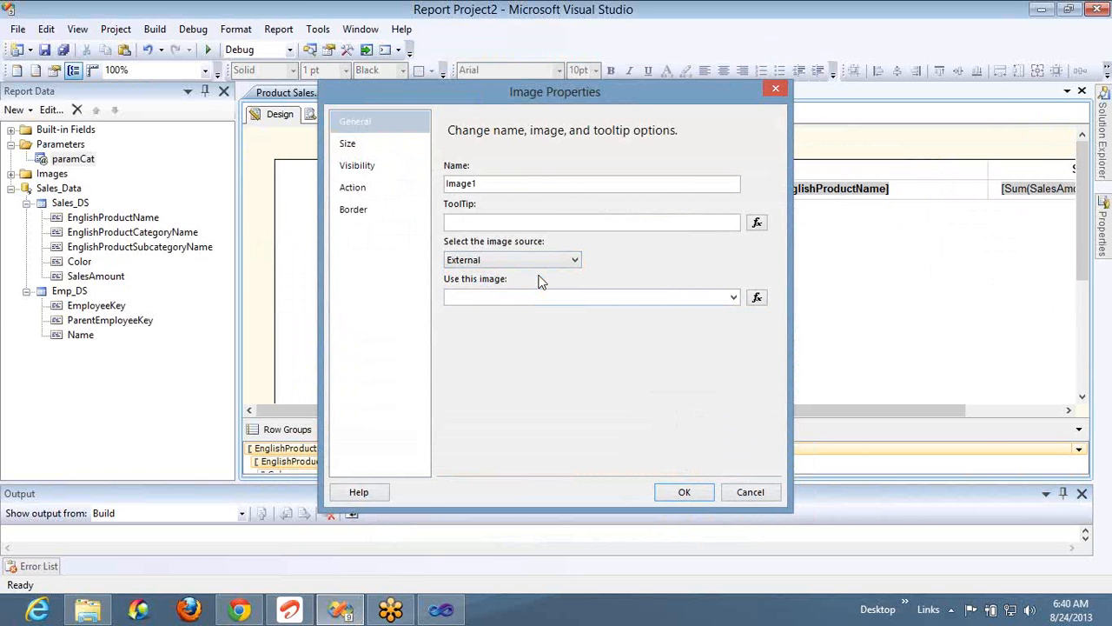
click(734, 298)
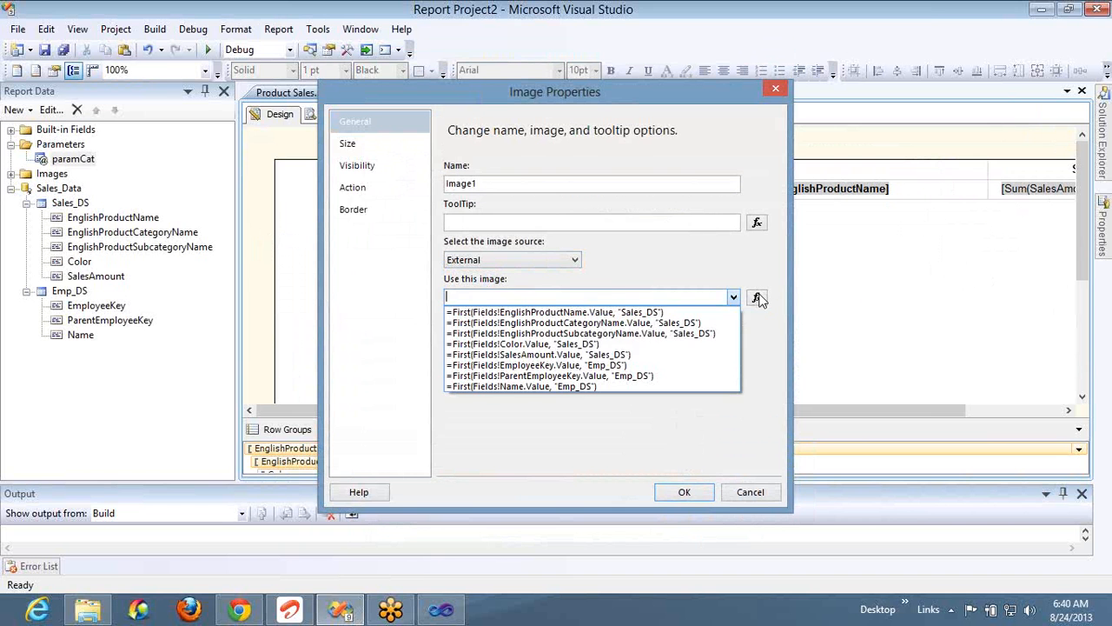
click(759, 299)
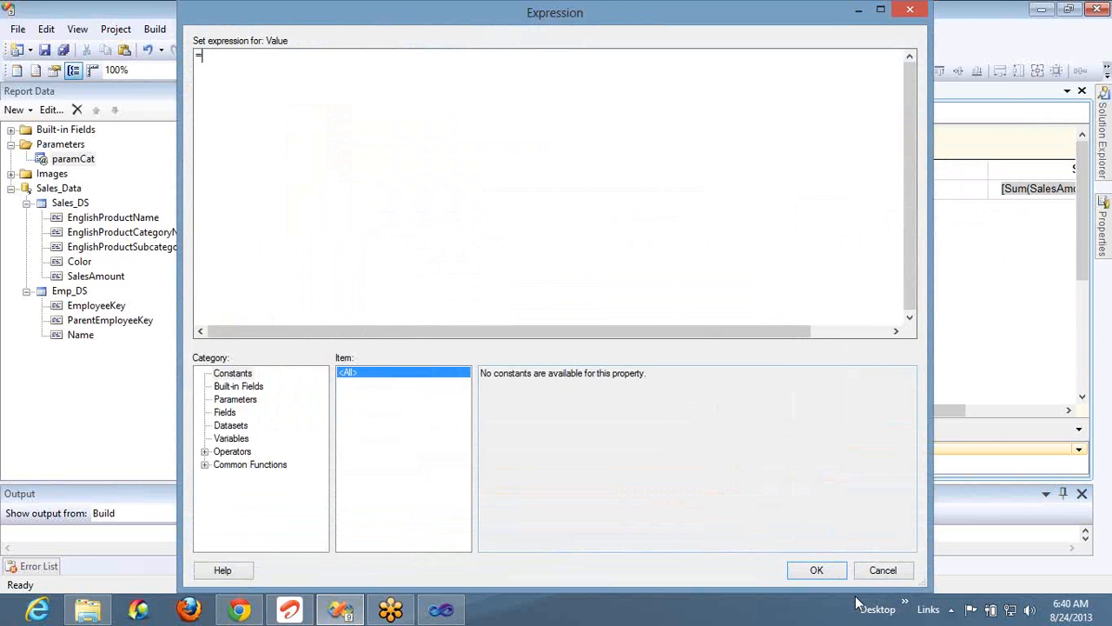
click(882, 571)
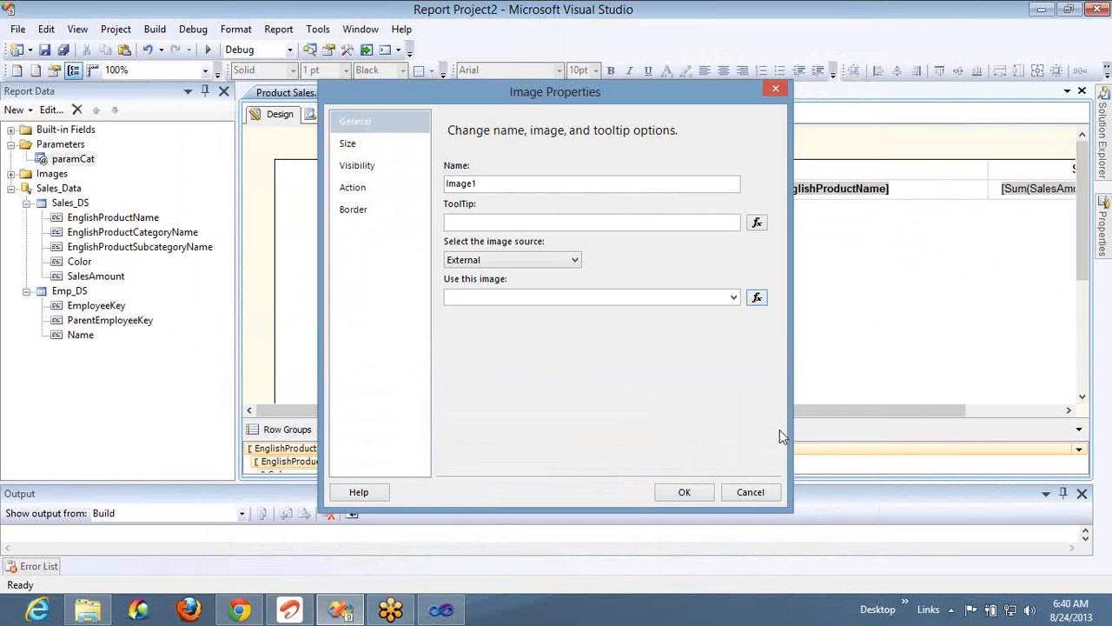
click(735, 298)
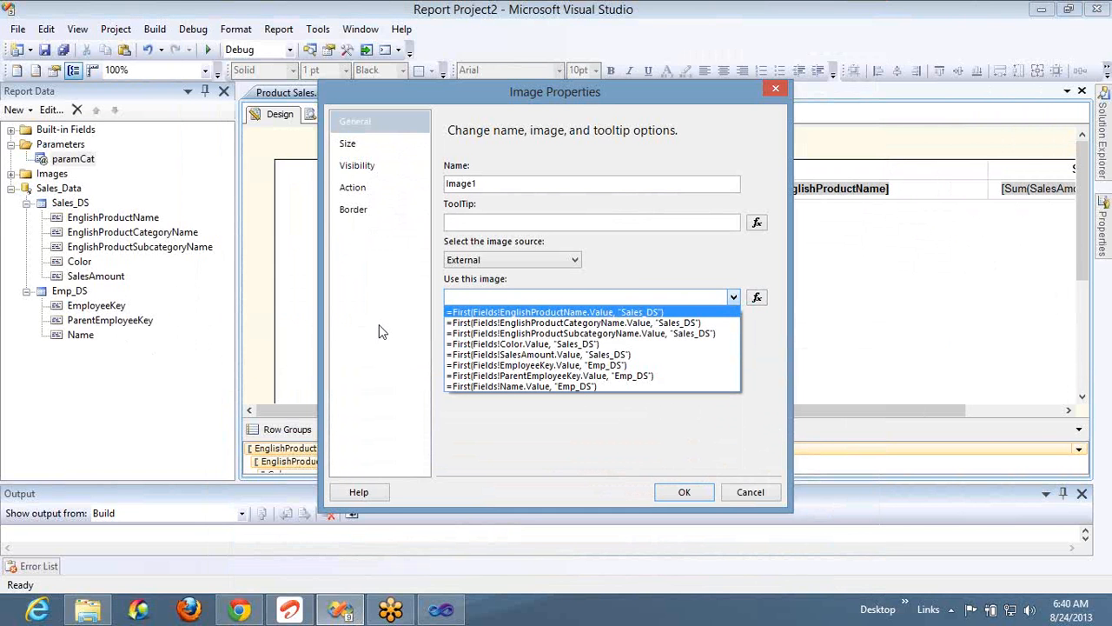
click(474, 344)
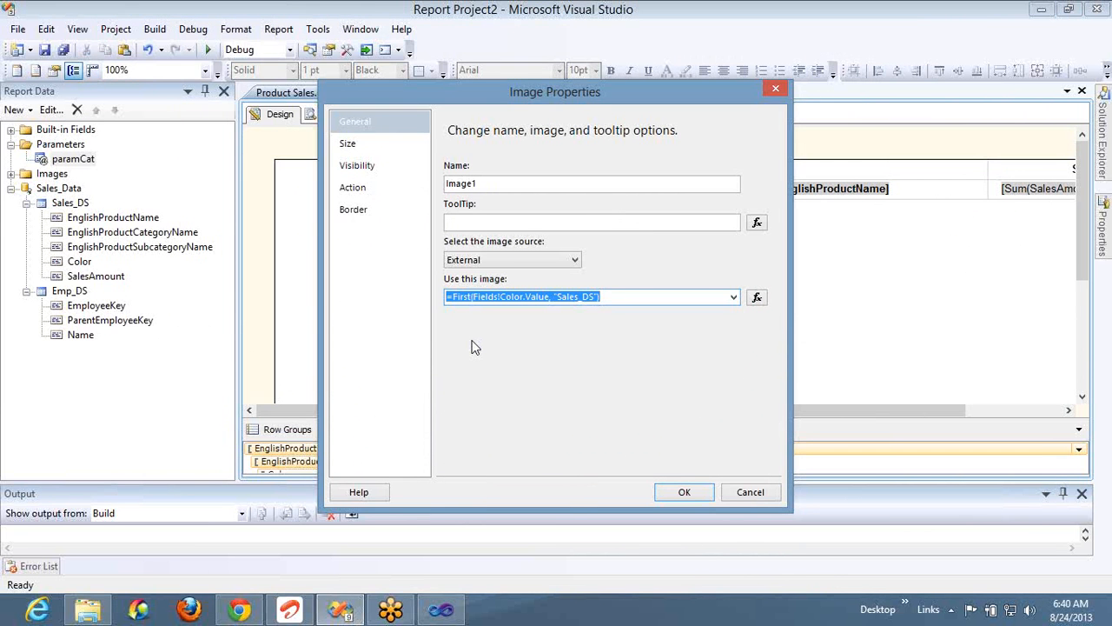
Step: Set the image source to Database with the field =First(Fields!EnglishProductSubcategoryName.Value, "Sales_DS") and the MIME type image/gif
click(515, 262)
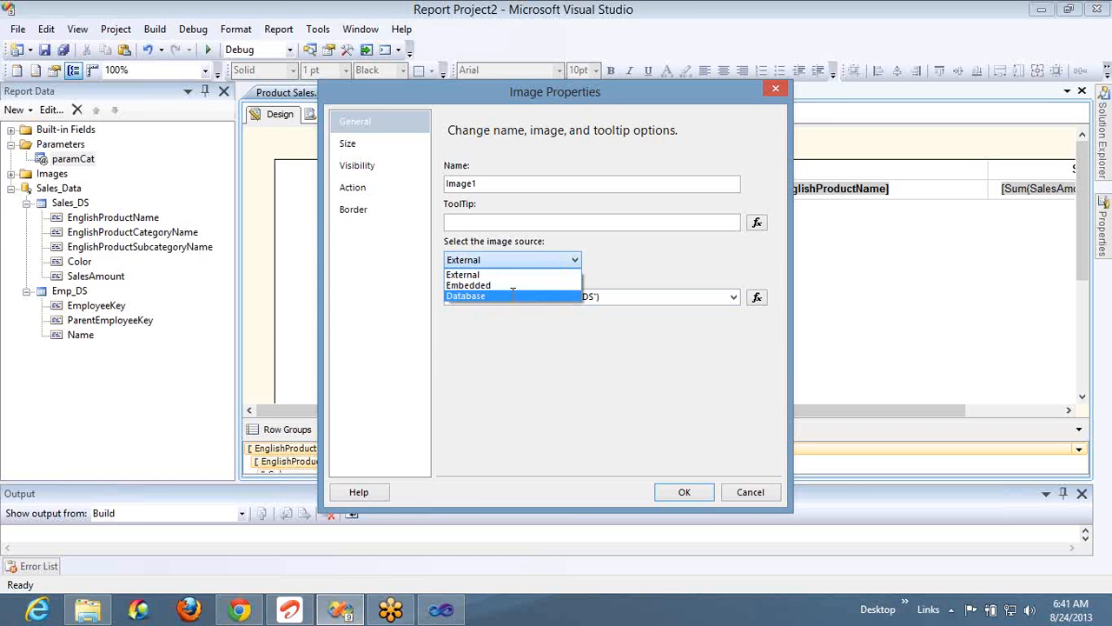
click(512, 295)
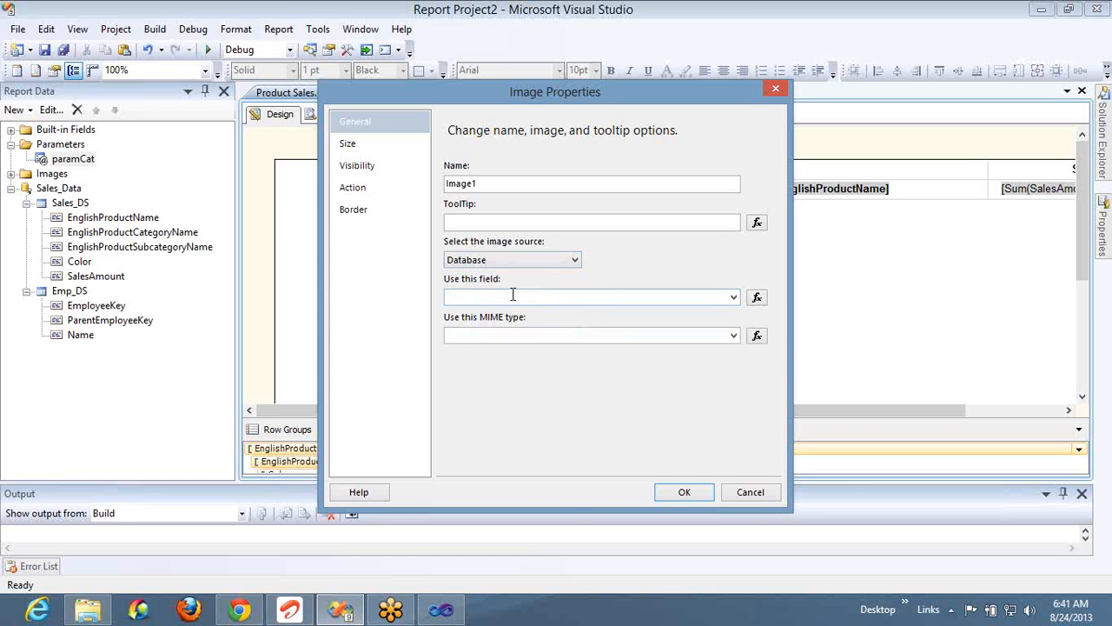
click(734, 298)
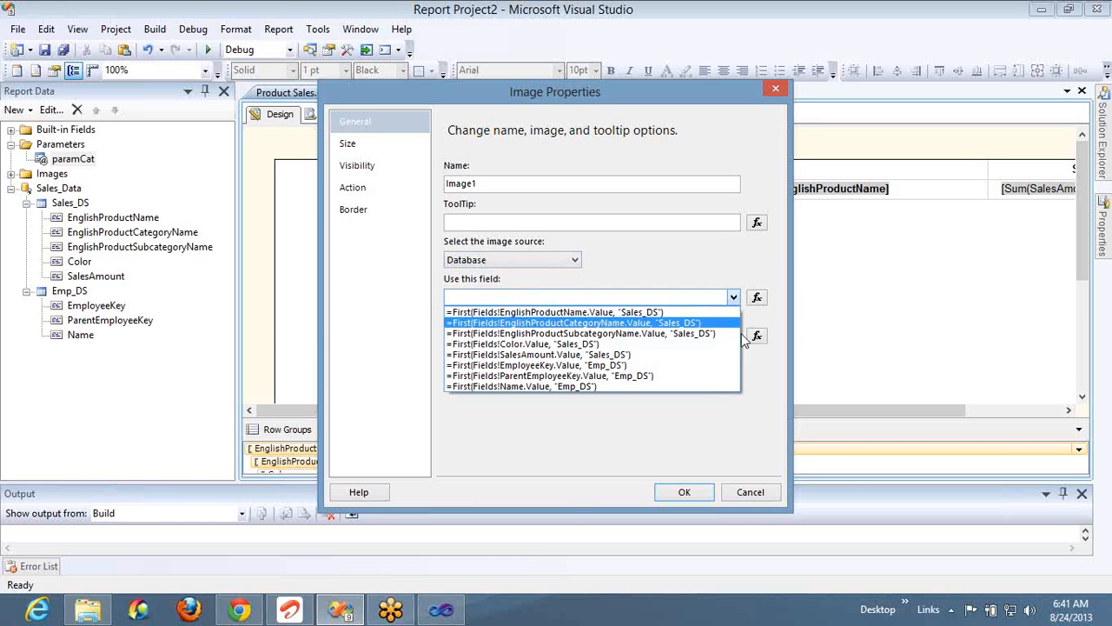
click(735, 334)
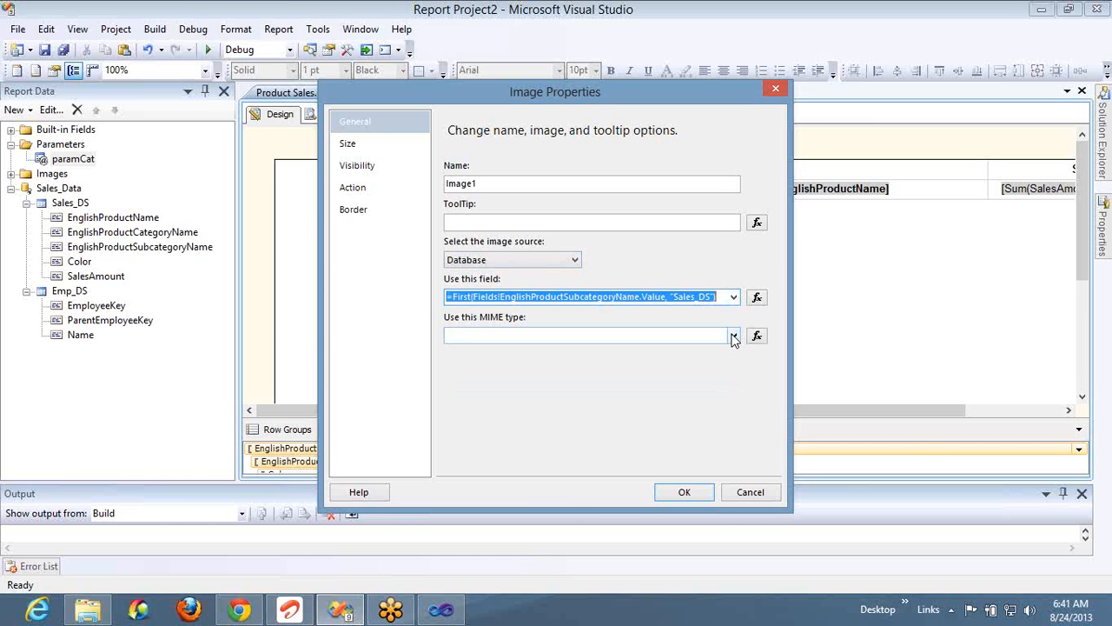
click(733, 337)
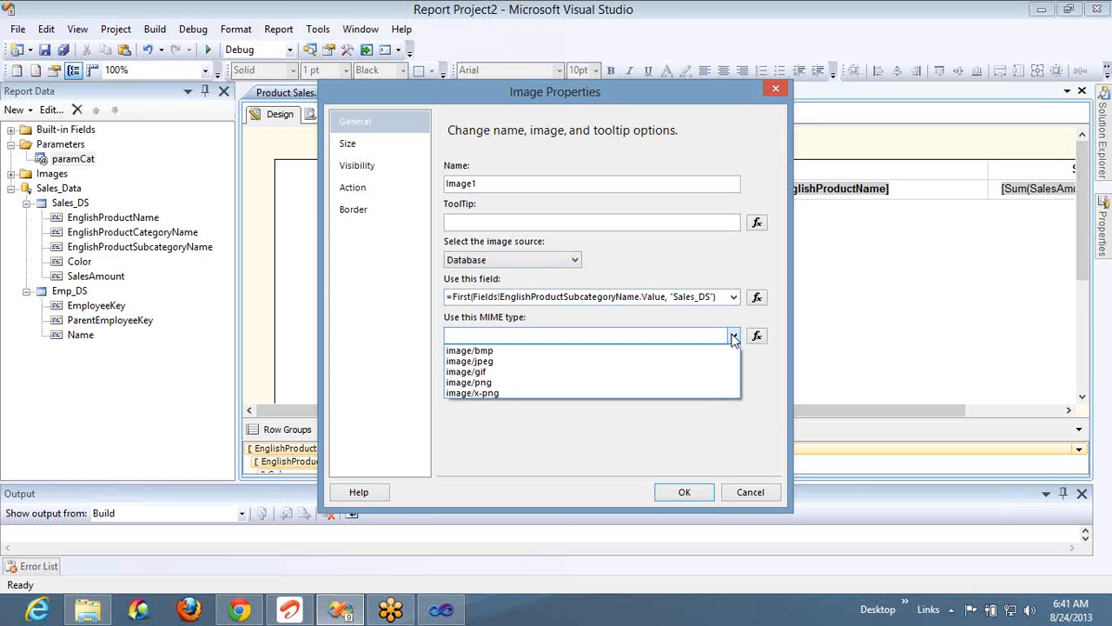
click(596, 375)
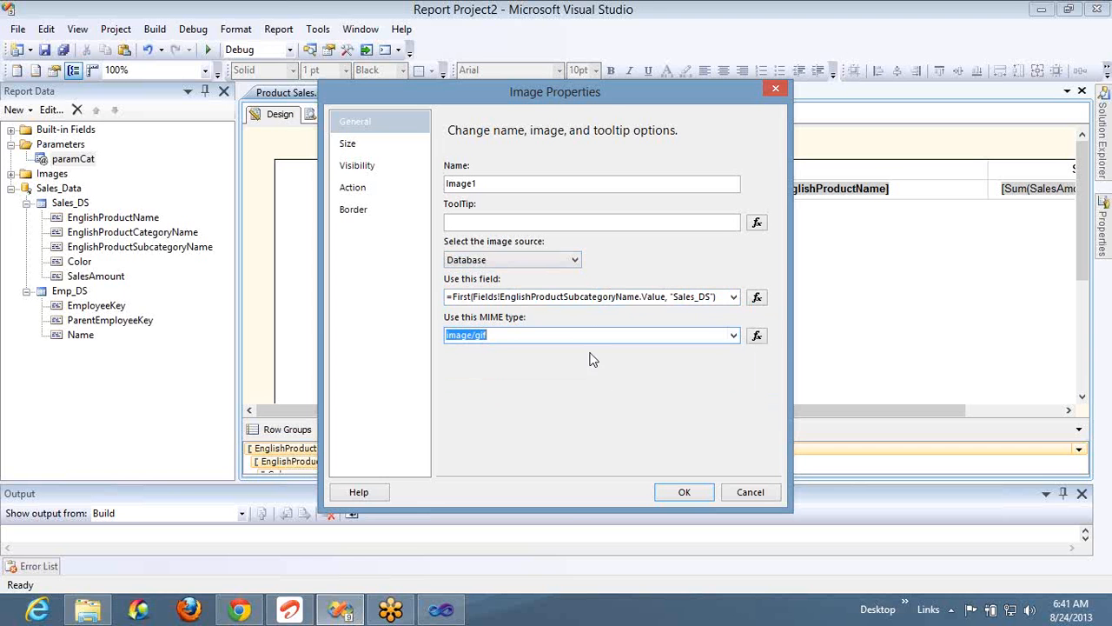
click(560, 264)
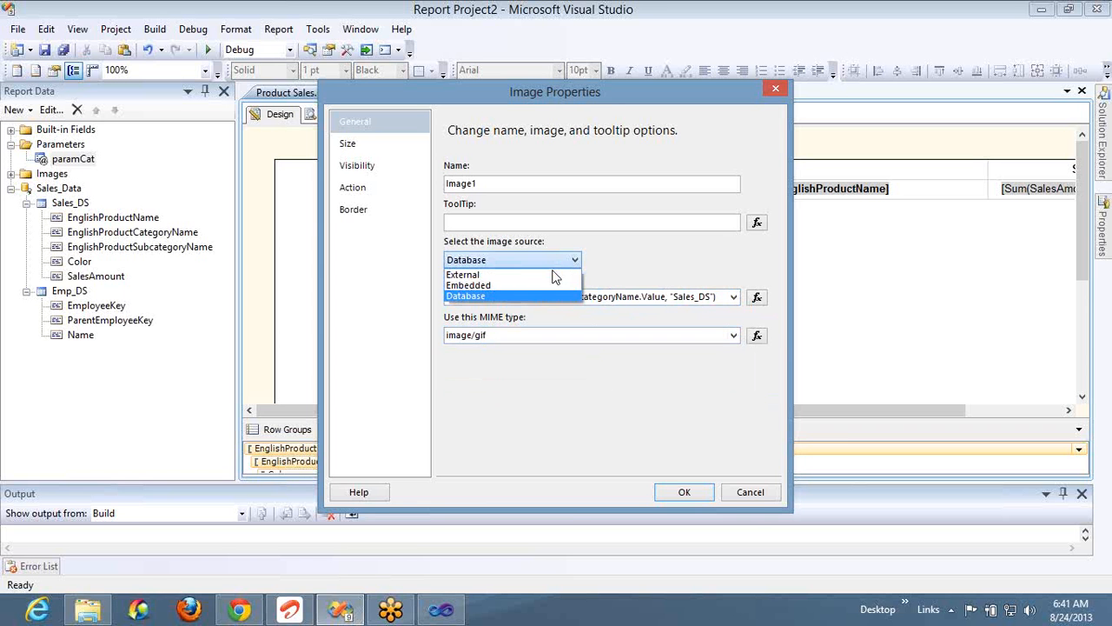
click(543, 285)
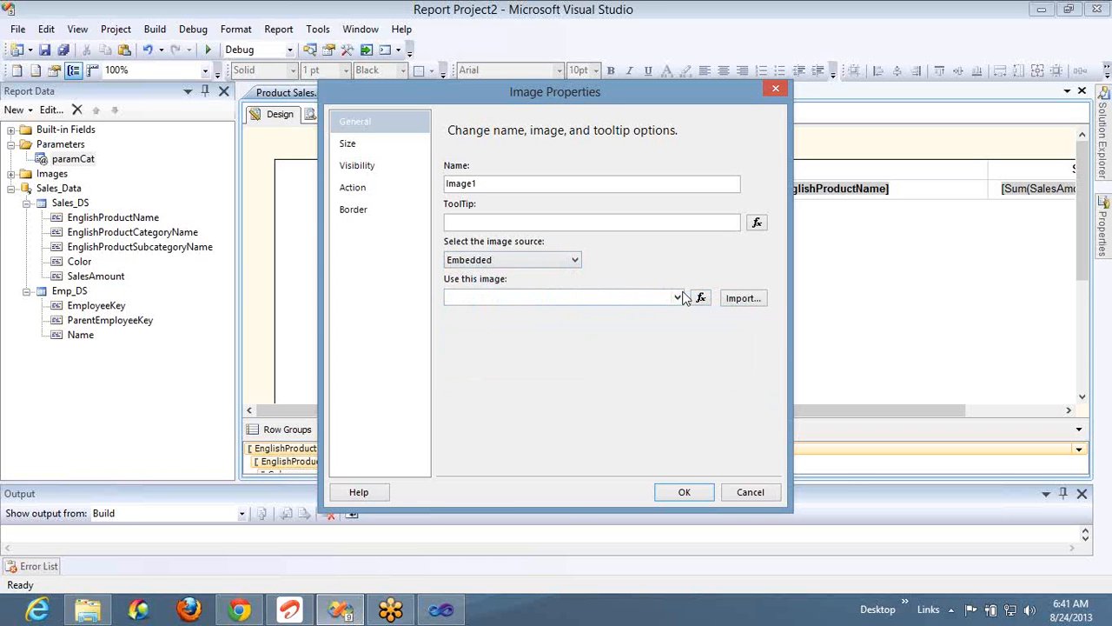
click(740, 298)
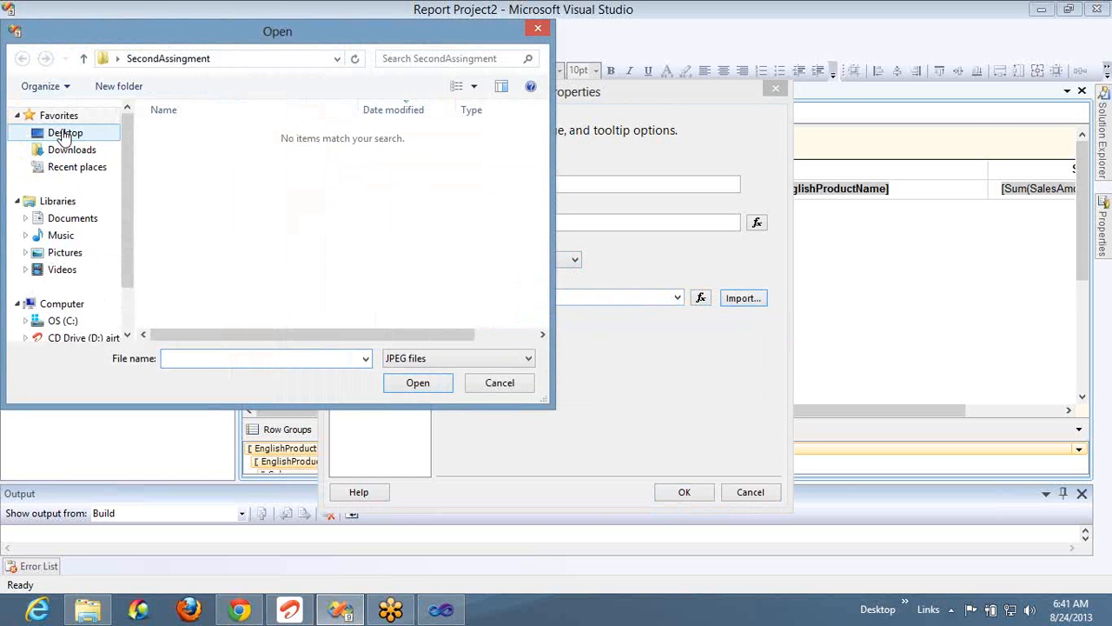
click(66, 135)
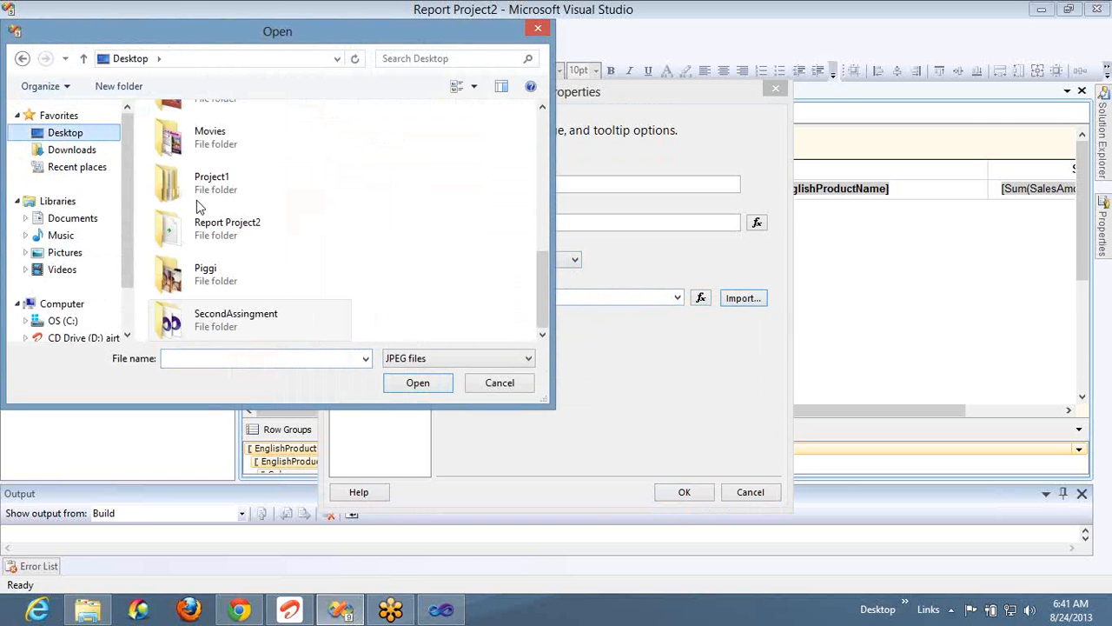
double_click(195, 285)
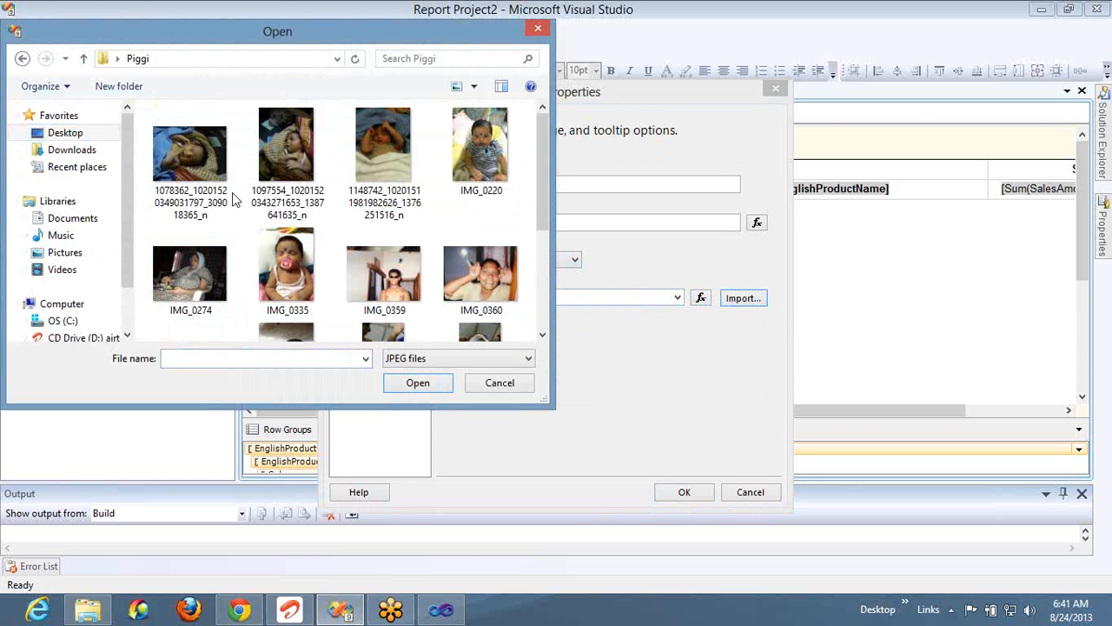
double_click(192, 149)
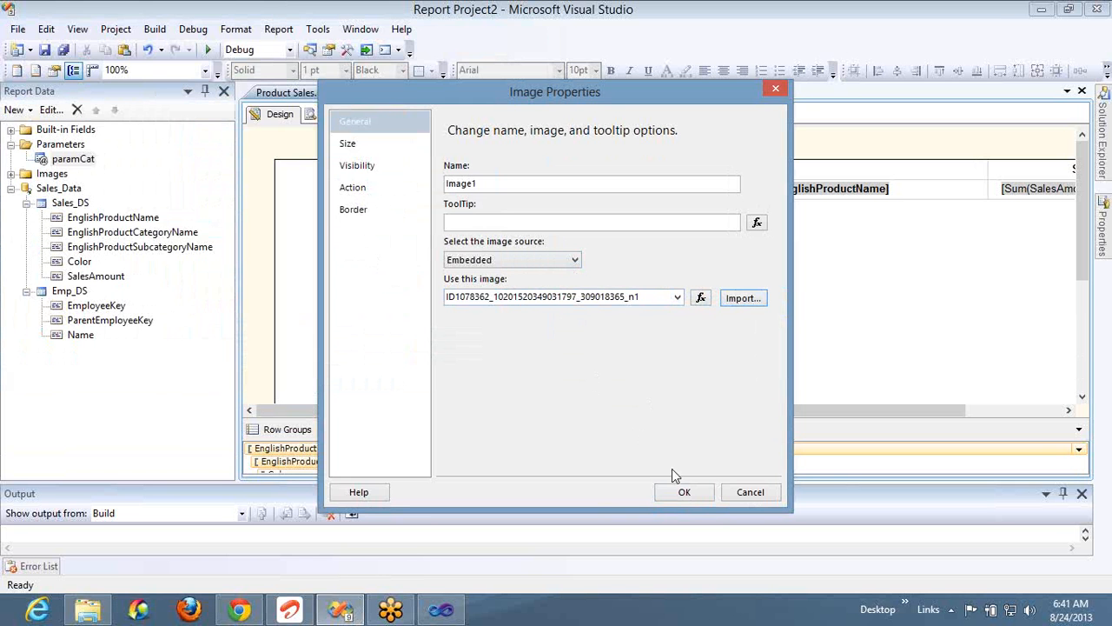
click(682, 492)
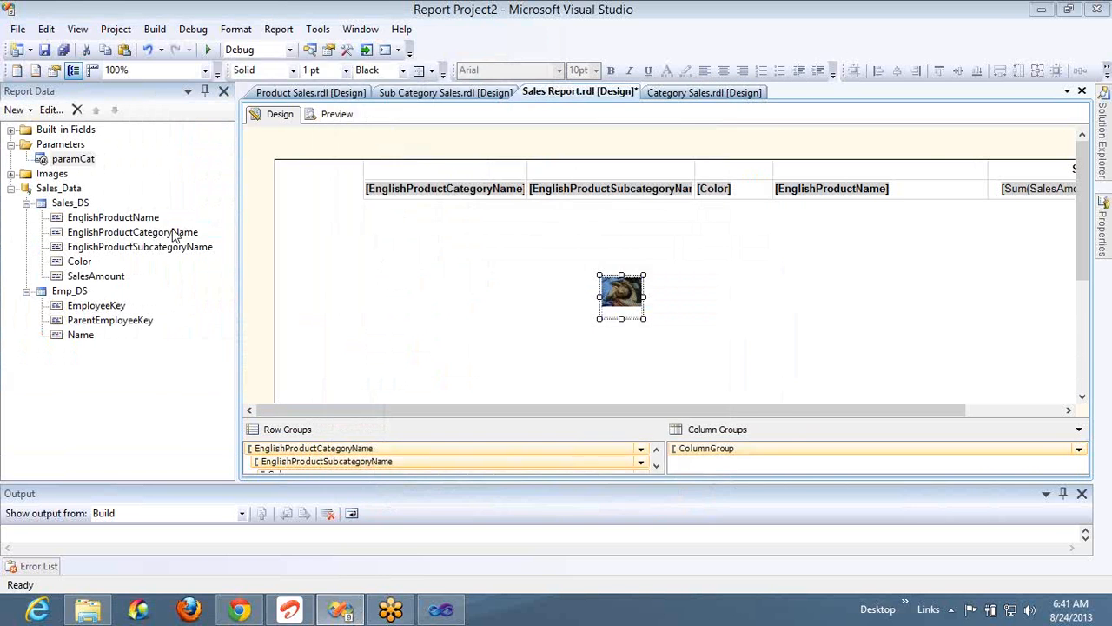
click(11, 175)
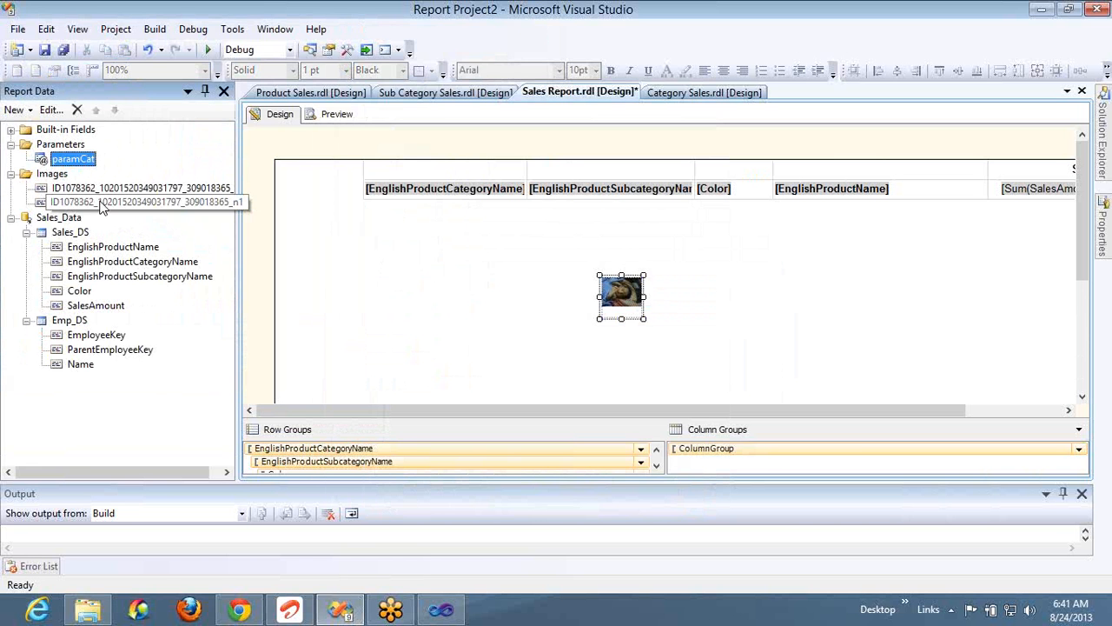
Step: Set the image's display option to Original size so the item resizes to accommodate the picture
right_click(618, 297)
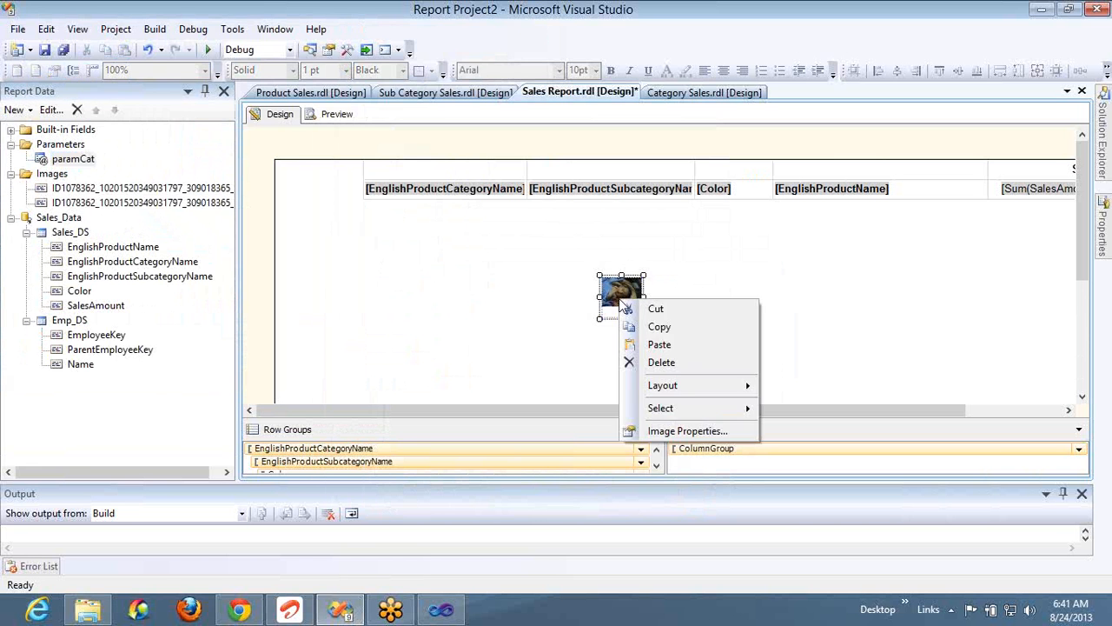
click(691, 431)
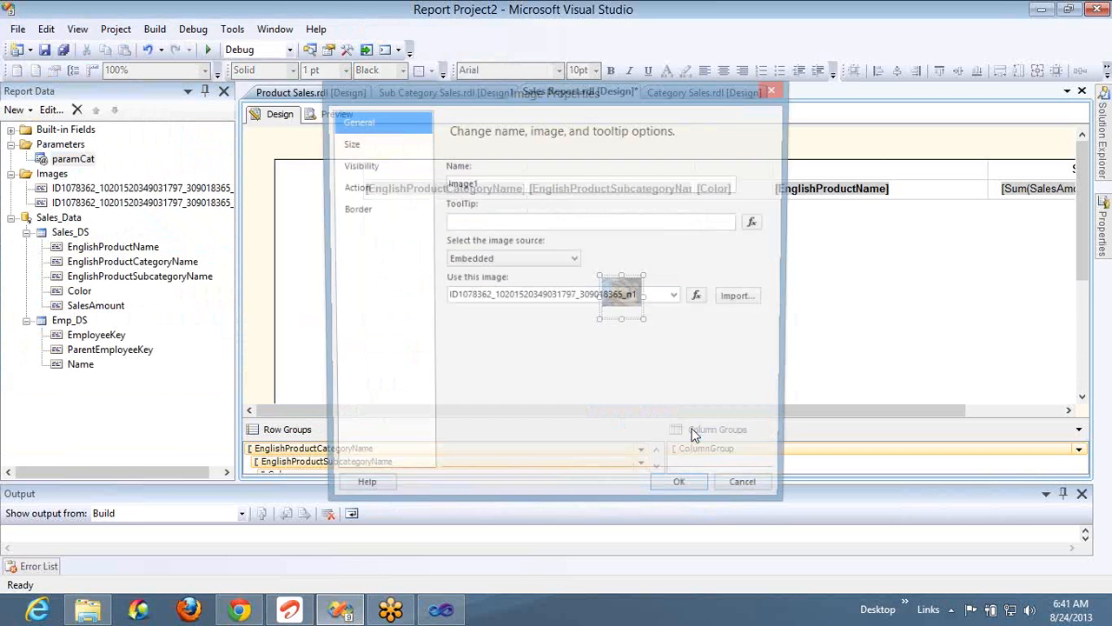
click(372, 144)
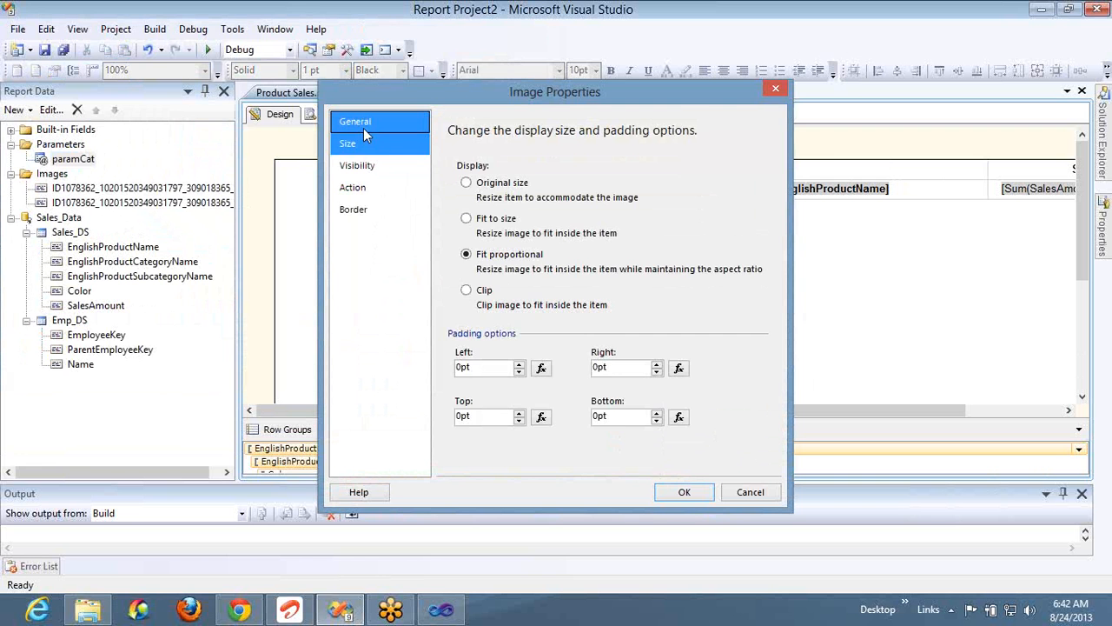
click(365, 129)
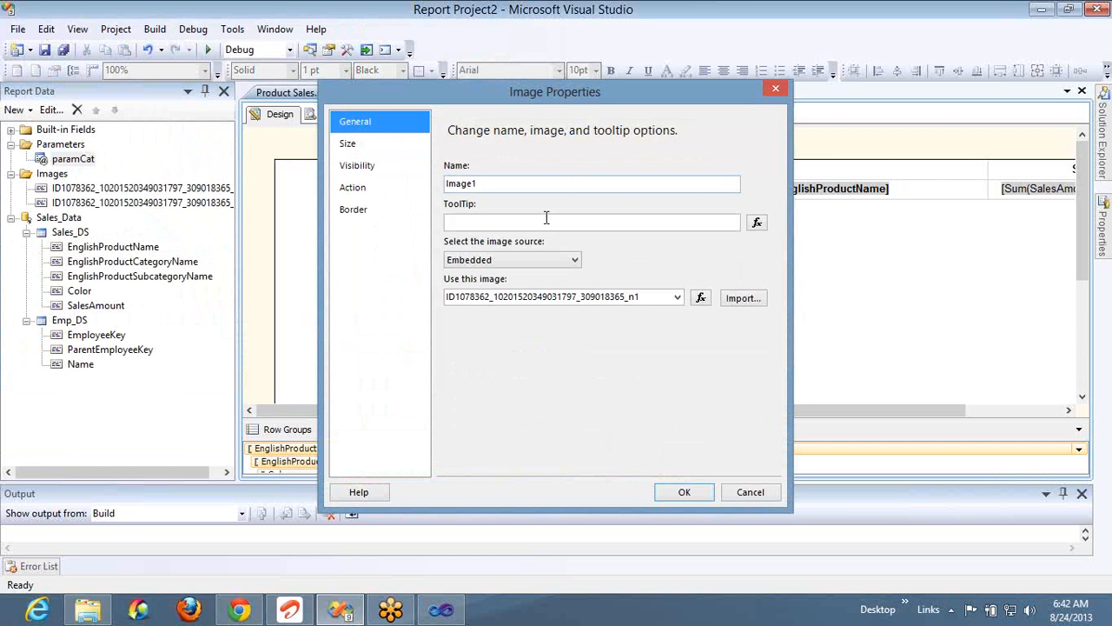
click(356, 148)
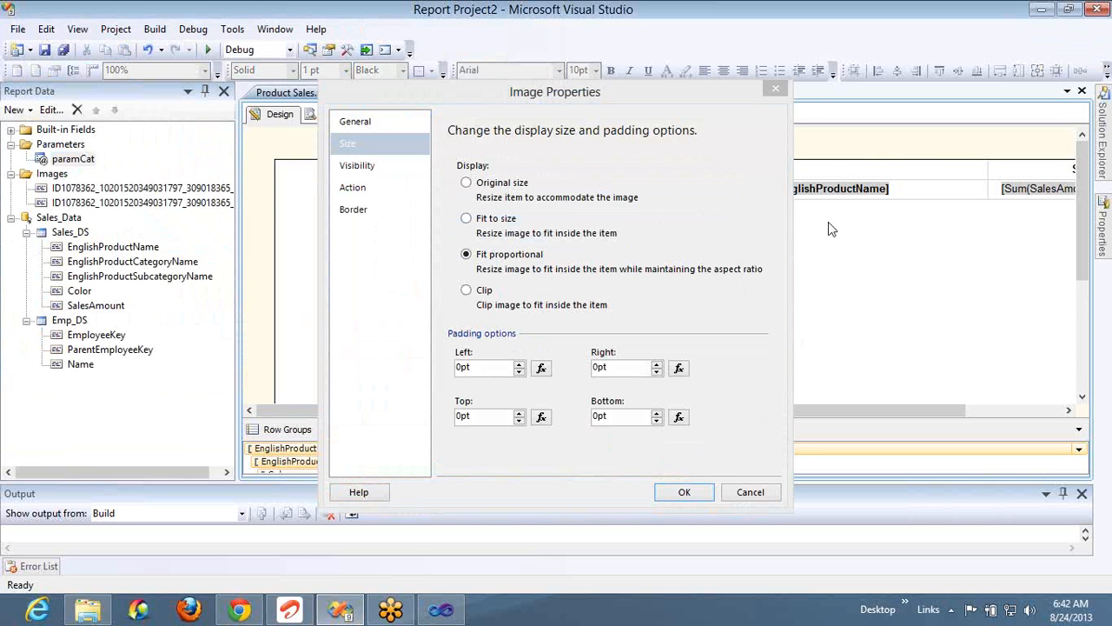
click(500, 183)
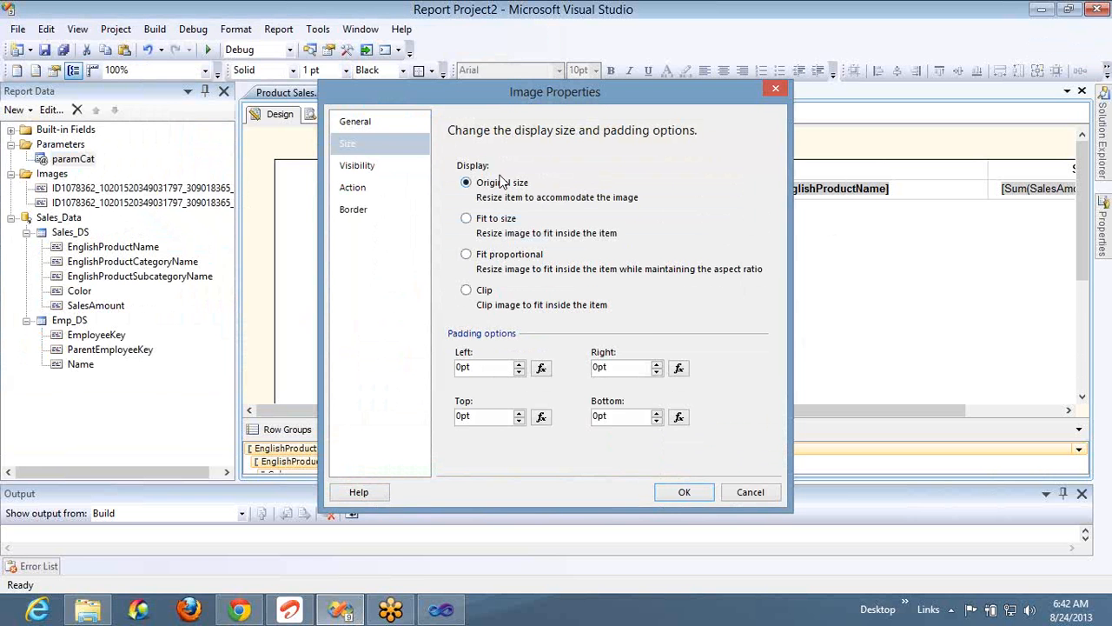
drag(530, 98, 228, 83)
click(376, 479)
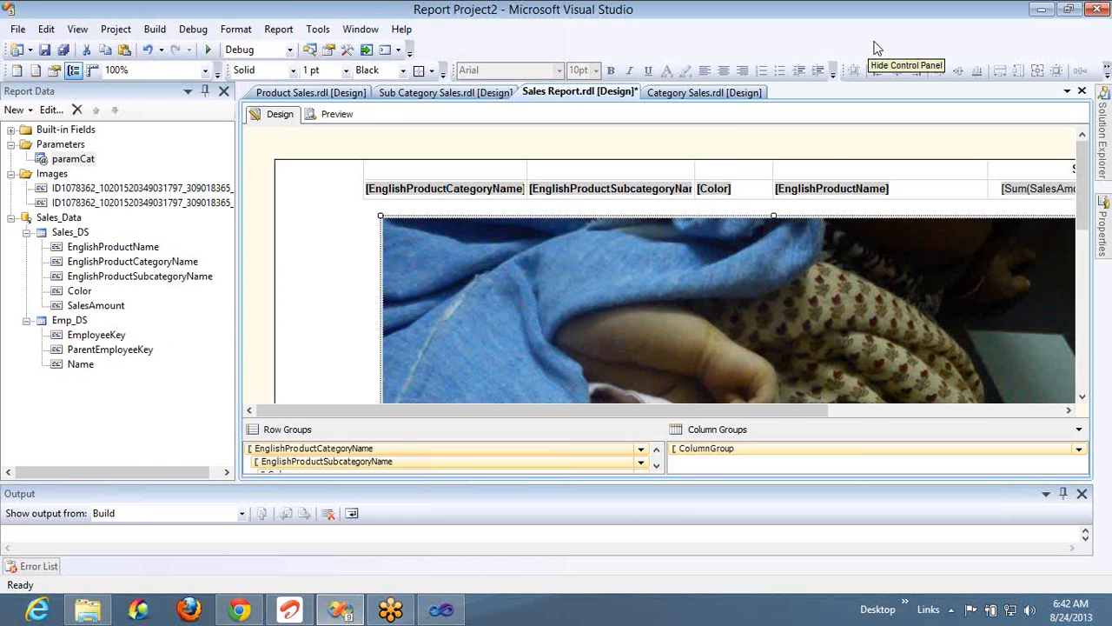
Step: Change the image's display option to Fit to size
right_click(696, 305)
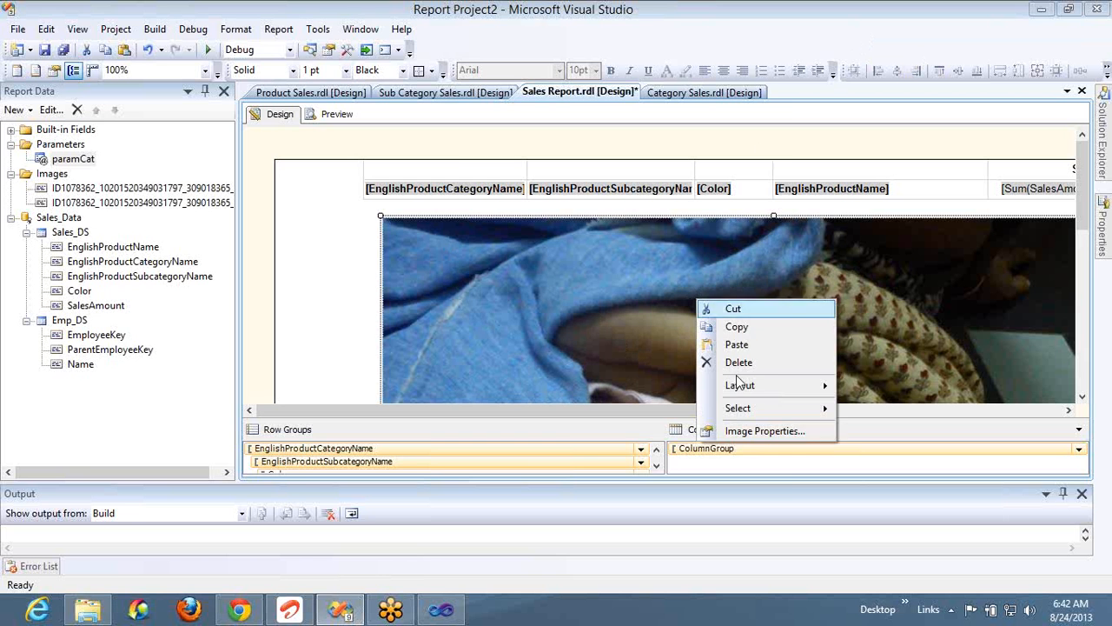
click(765, 432)
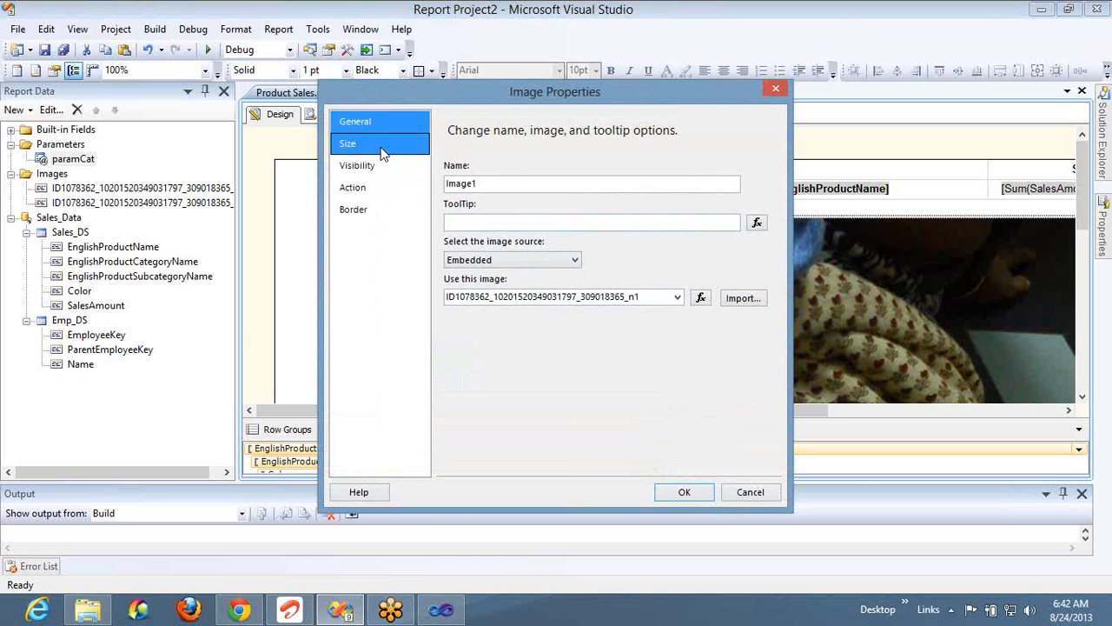
click(381, 145)
click(496, 220)
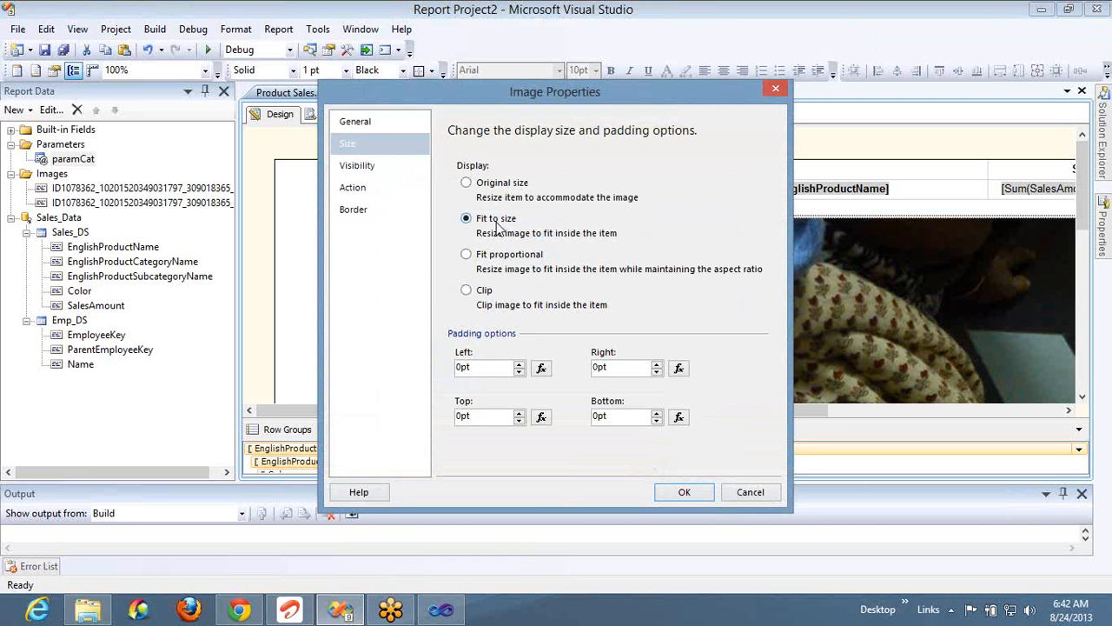
click(686, 499)
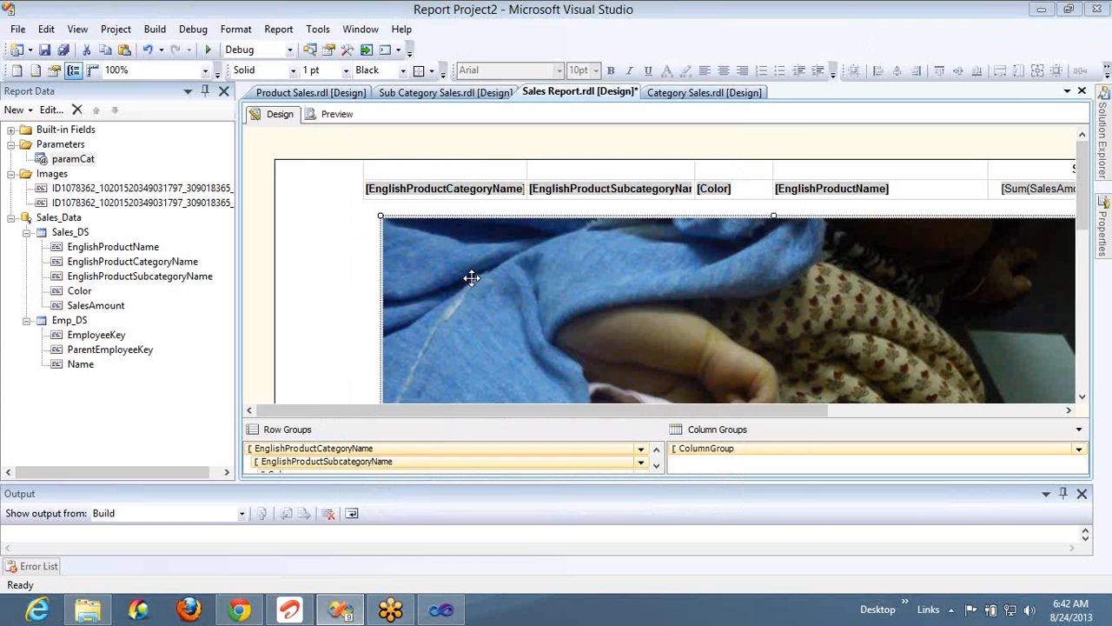
Step: Shrink the oversized image item by pulling in its upper-left corner, bottom edge and right edge to less than half its width
drag(378, 214, 563, 300)
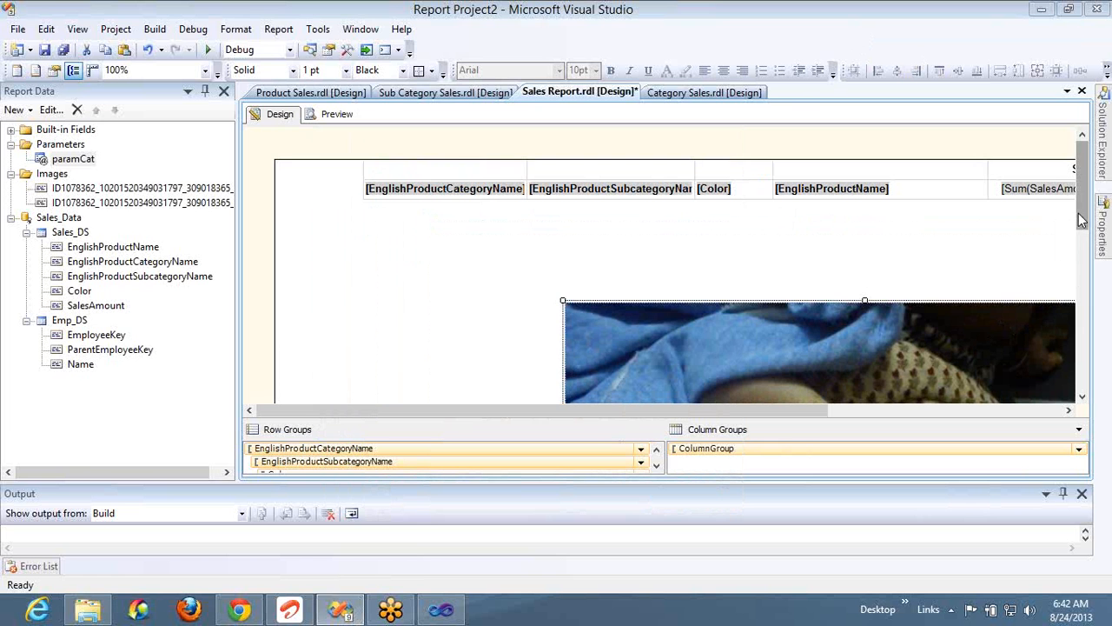
drag(1080, 219, 1081, 317)
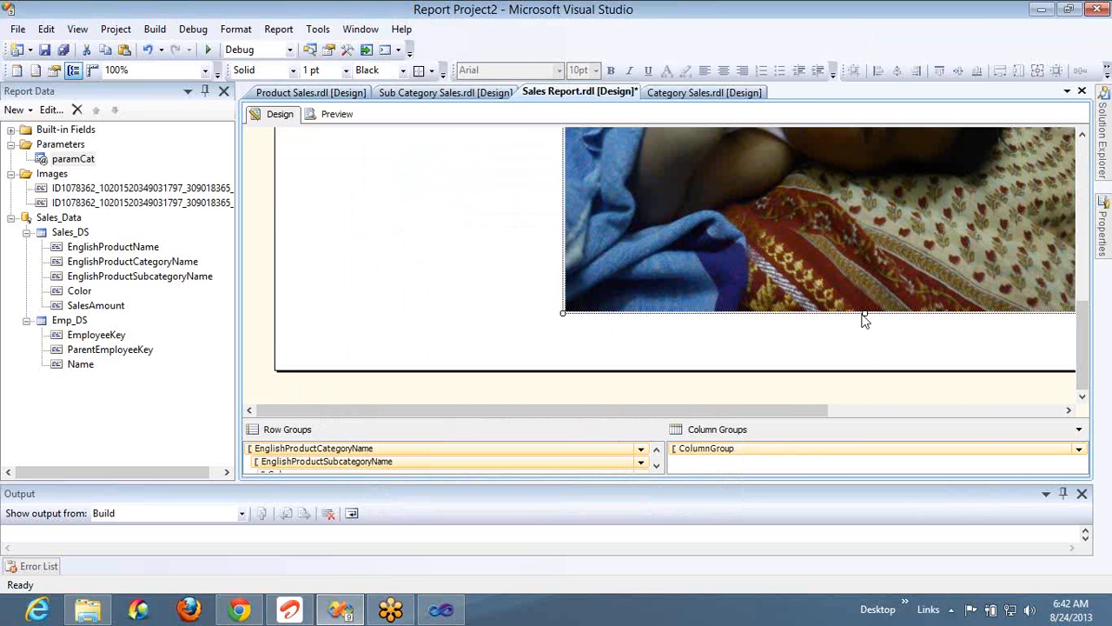
drag(864, 314, 864, 179)
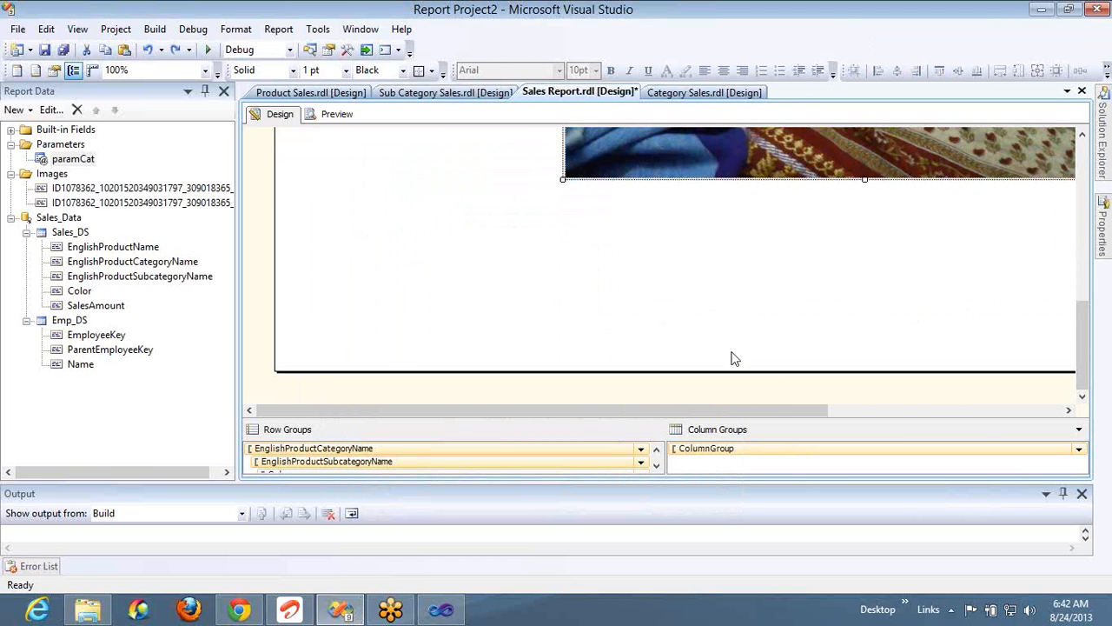
drag(735, 410, 945, 380)
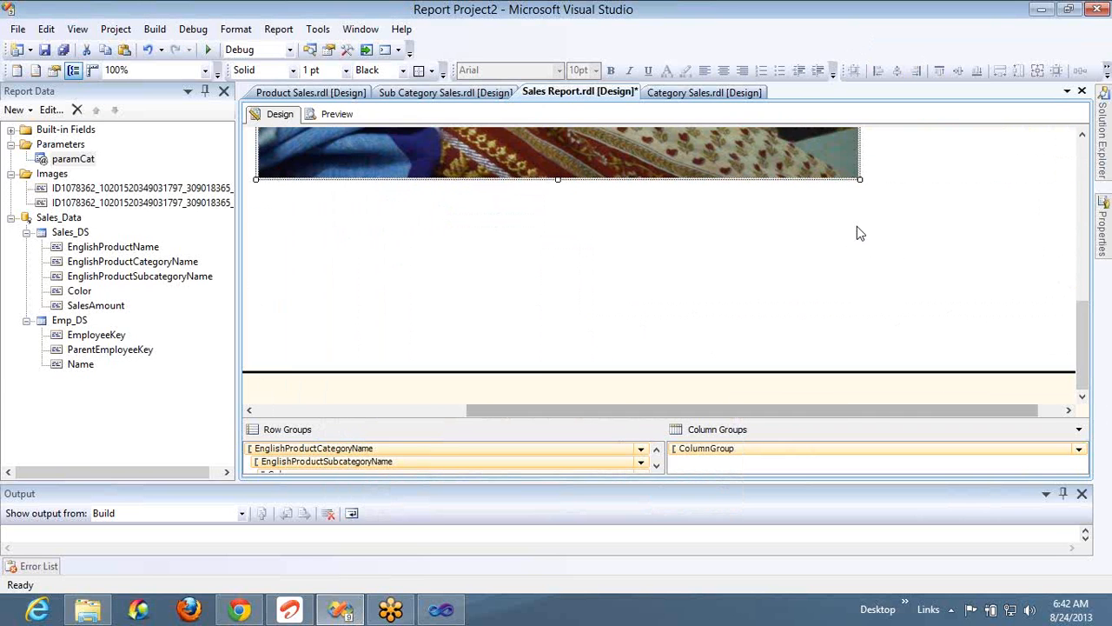
click(1080, 182)
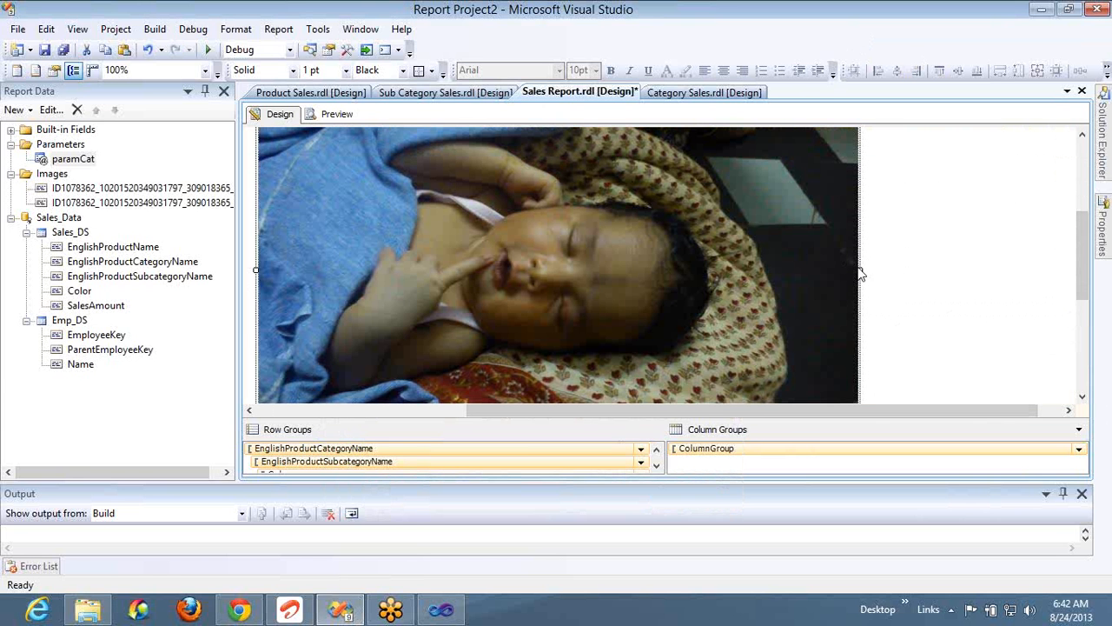
drag(517, 261, 515, 260)
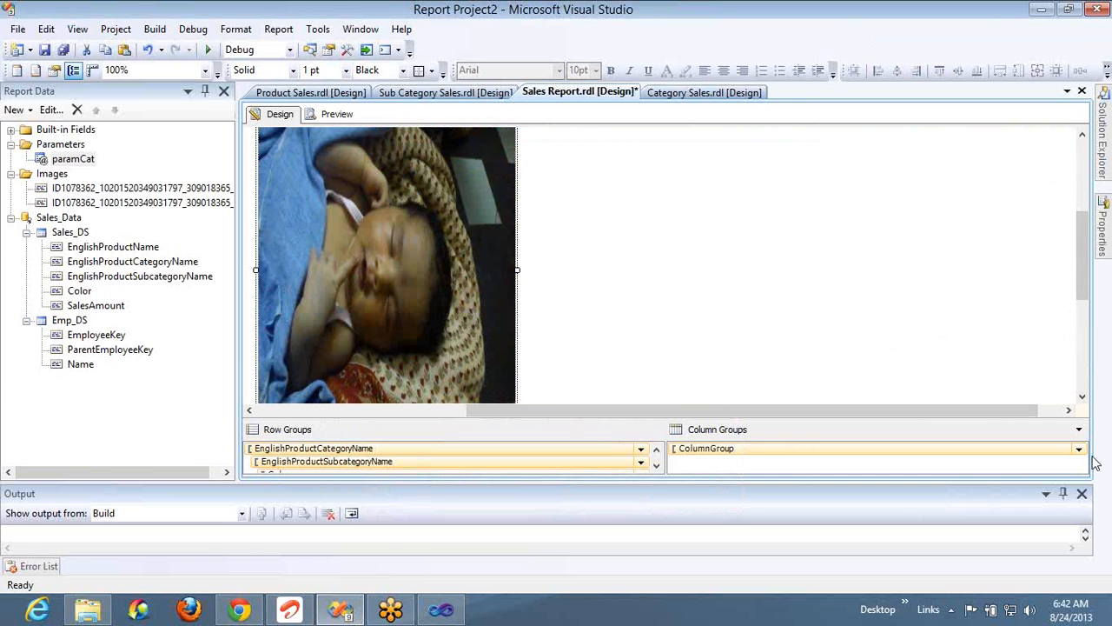
Step: Close the Output pane, auto-hide the Report Data pane, and shrink the image further from its lower-right corner
click(1082, 495)
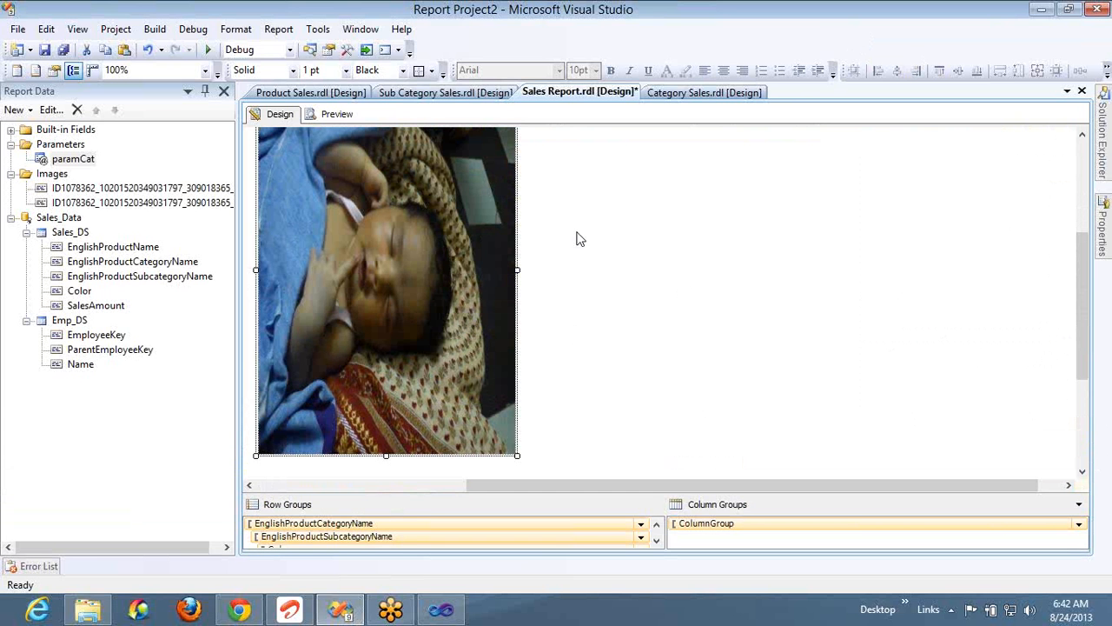
click(207, 91)
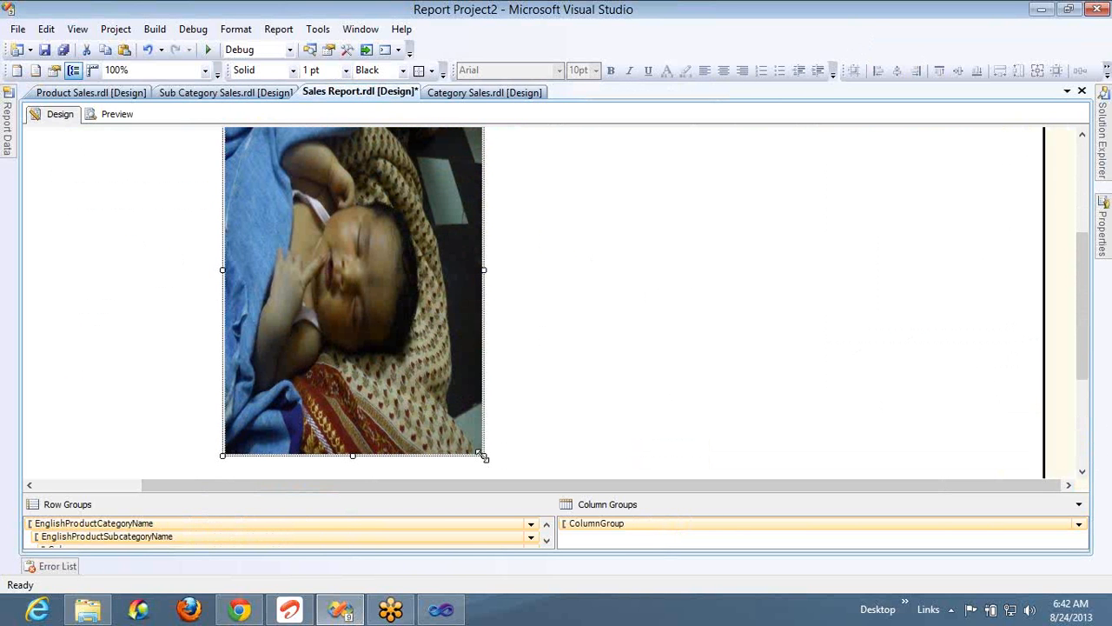
drag(483, 455, 454, 280)
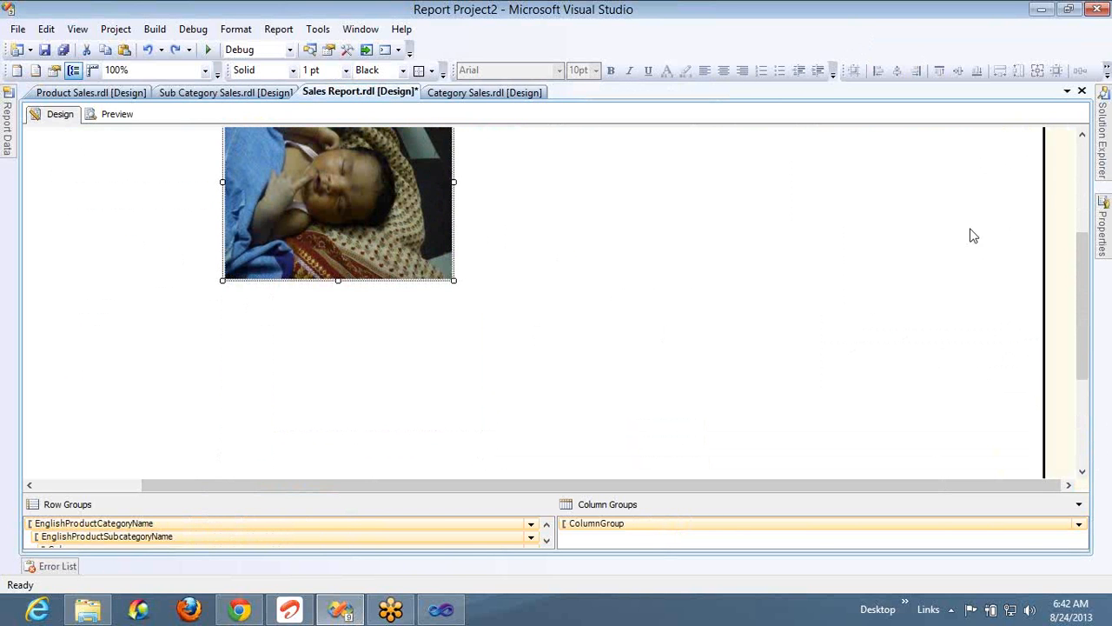
Step: Change the image's display option to Fit proportional so its aspect ratio is maintained
click(1084, 163)
right_click(383, 364)
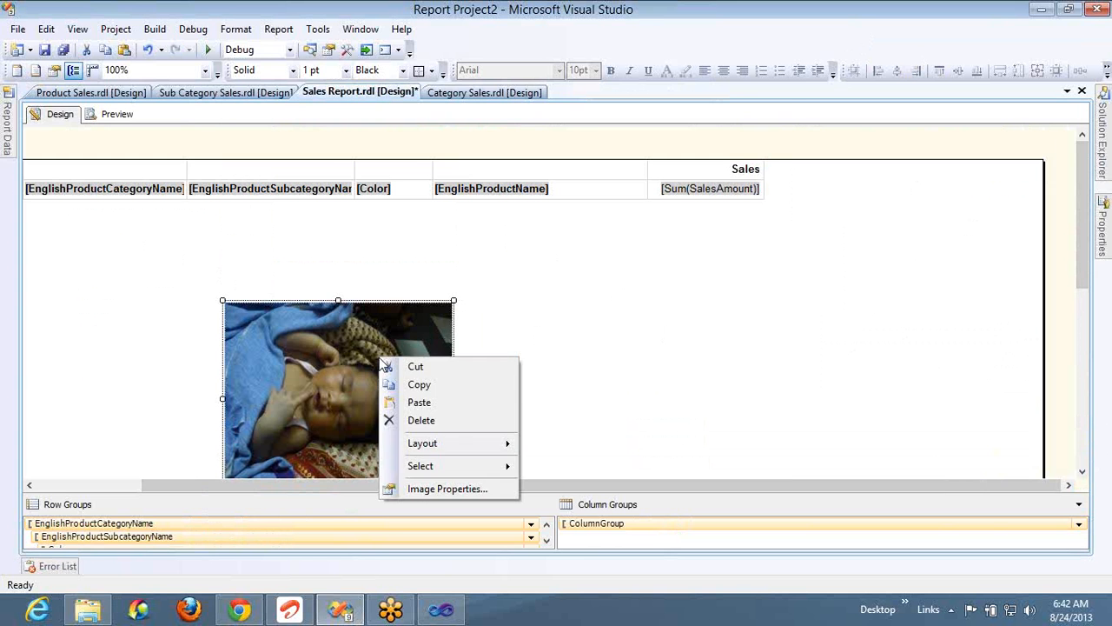
click(419, 487)
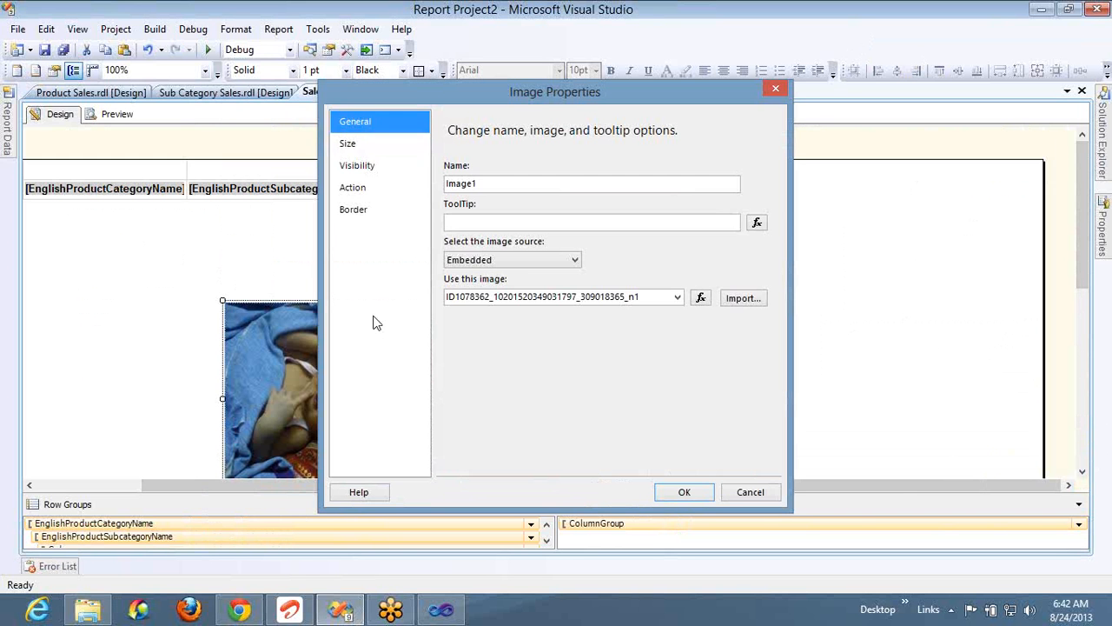
click(368, 143)
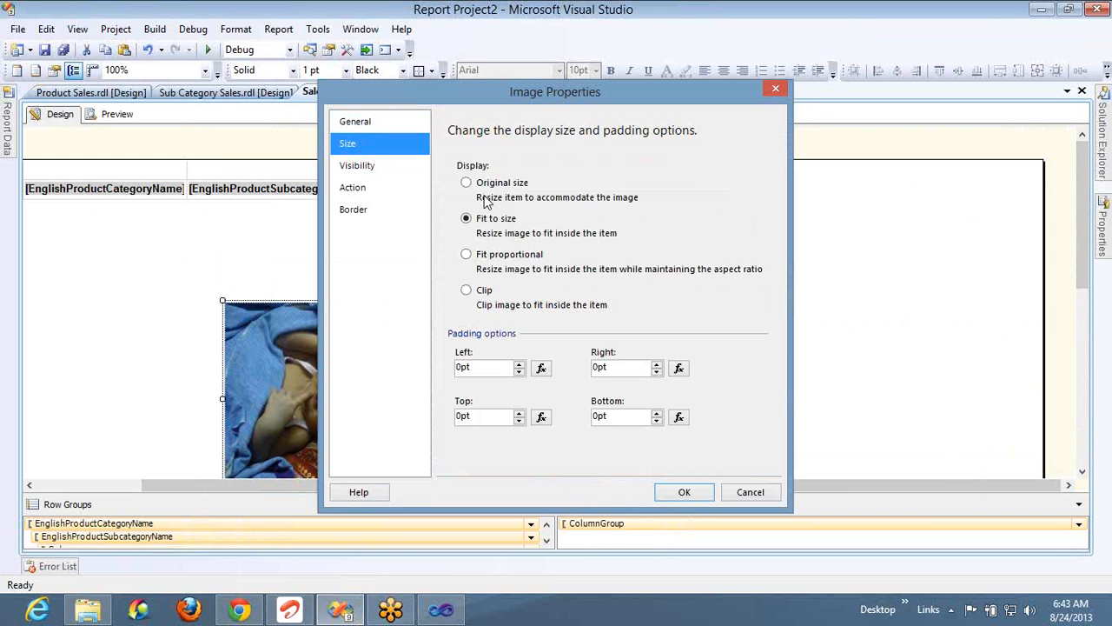
click(500, 256)
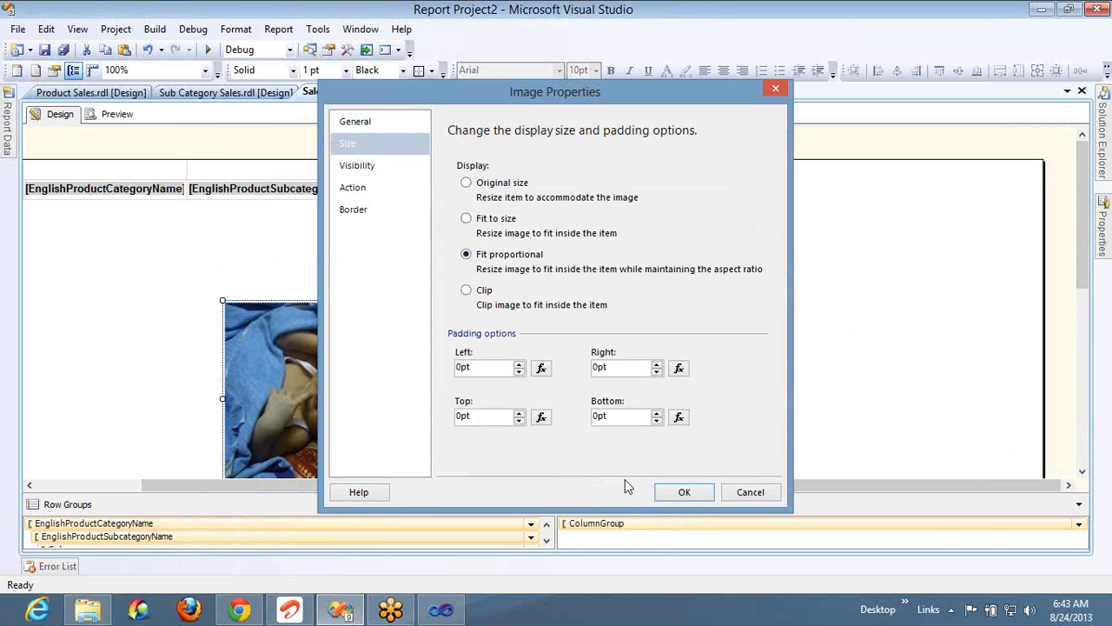
click(678, 490)
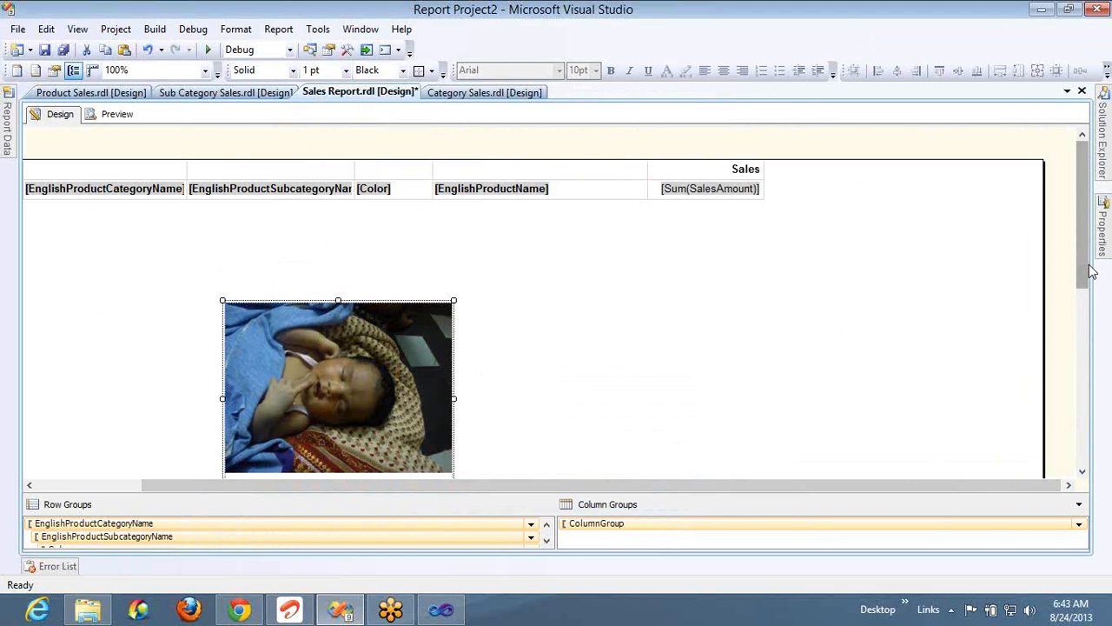
Step: Change the image's display option to Clip, and stretch then shrink the item from its lower-right corner into a wide, short frame
scroll(548, 363, down, 2)
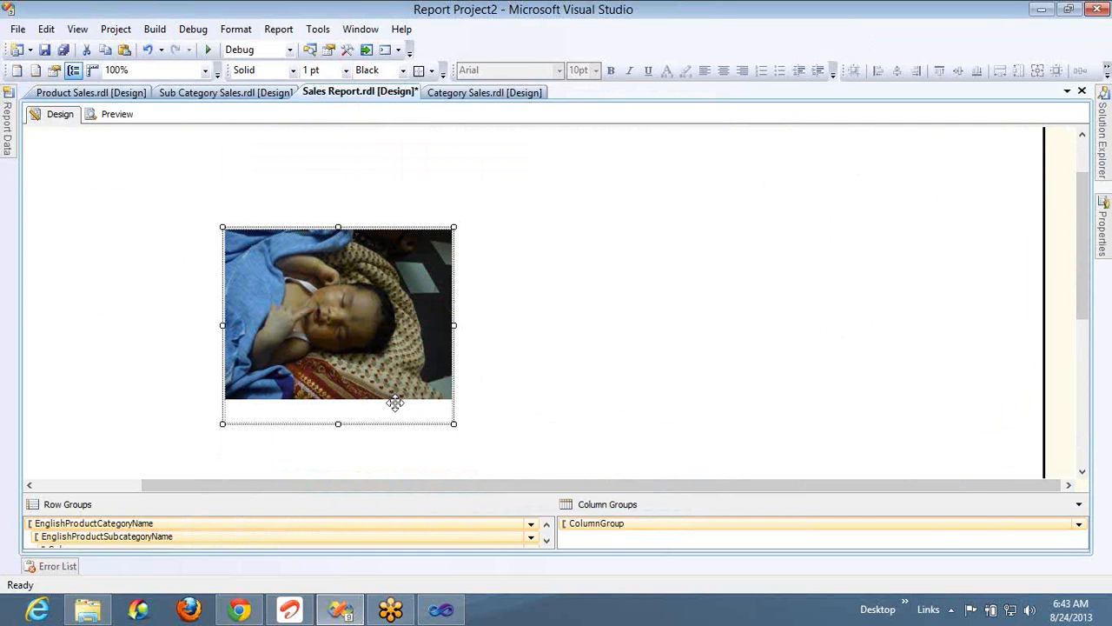
right_click(375, 300)
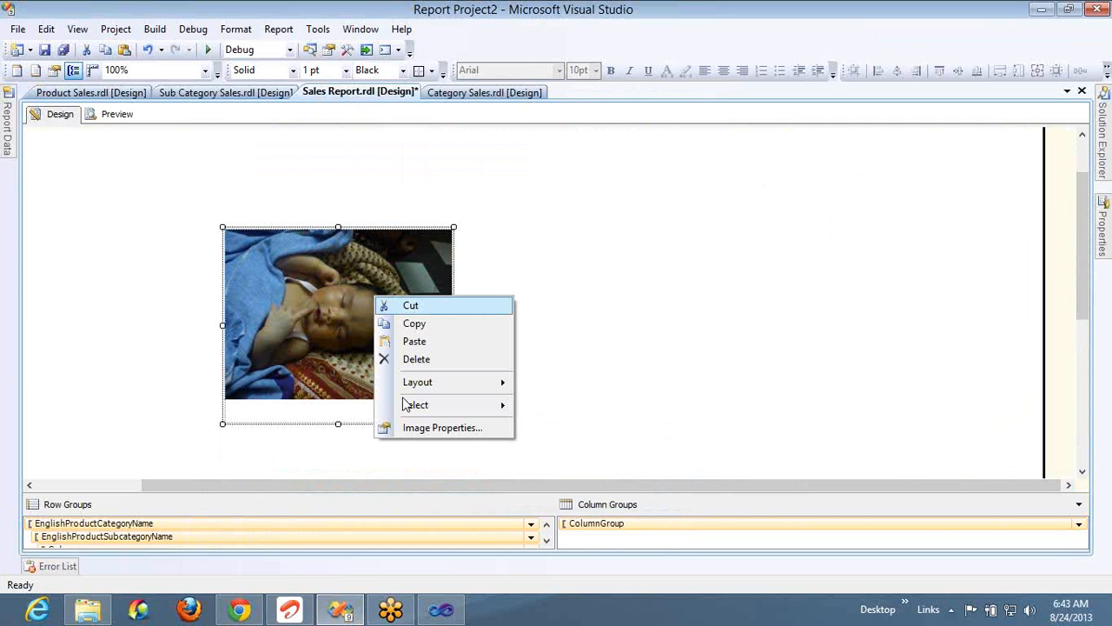
click(418, 429)
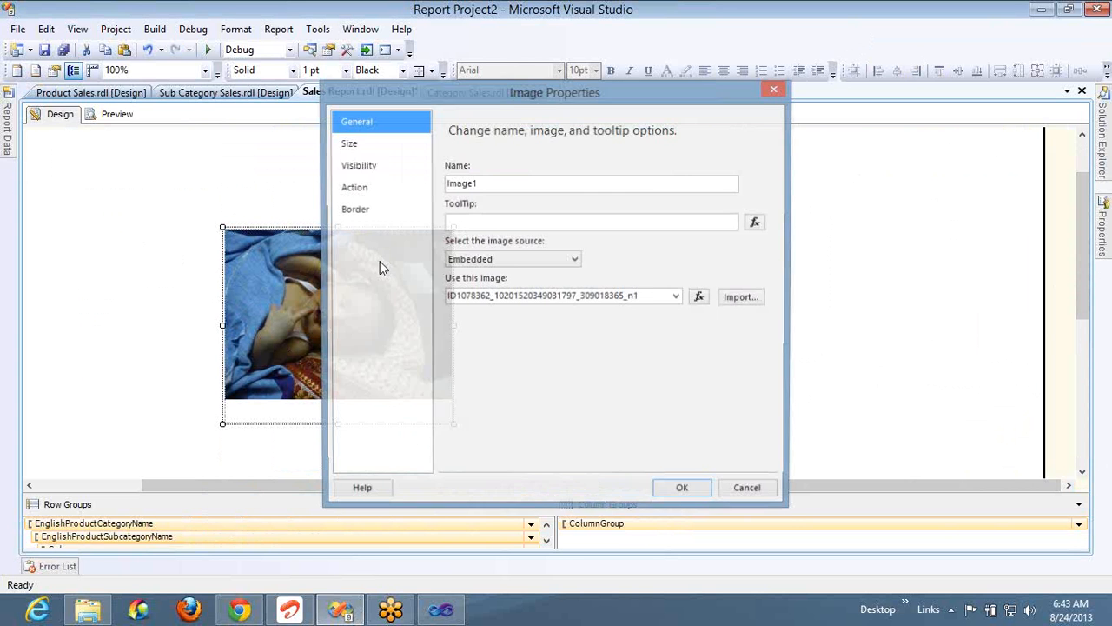
click(372, 151)
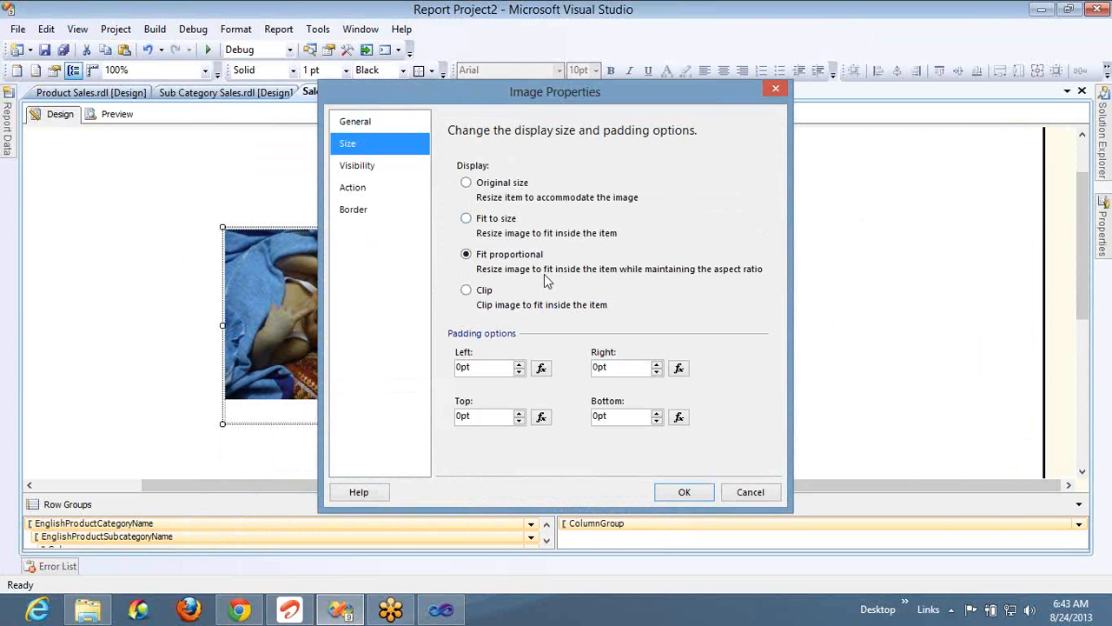
click(484, 294)
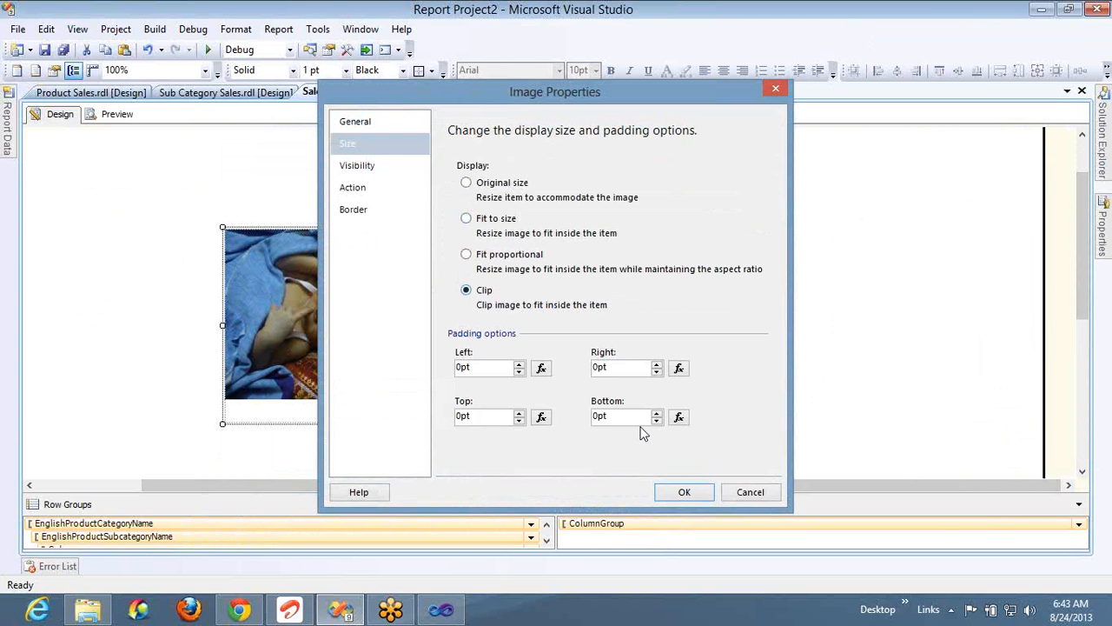
click(683, 491)
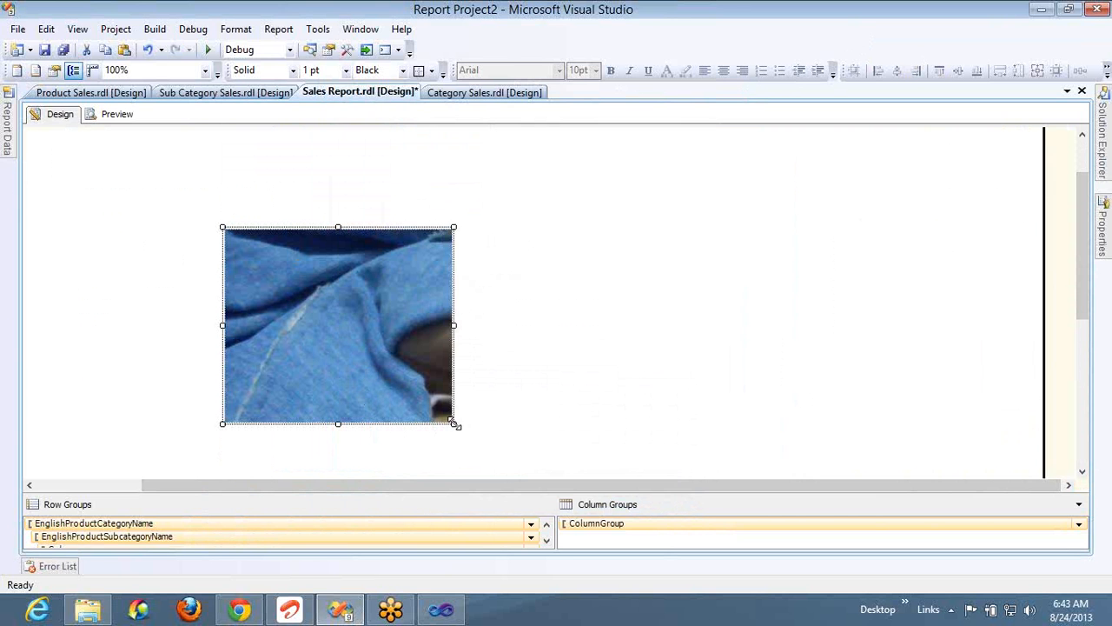
drag(454, 423, 807, 472)
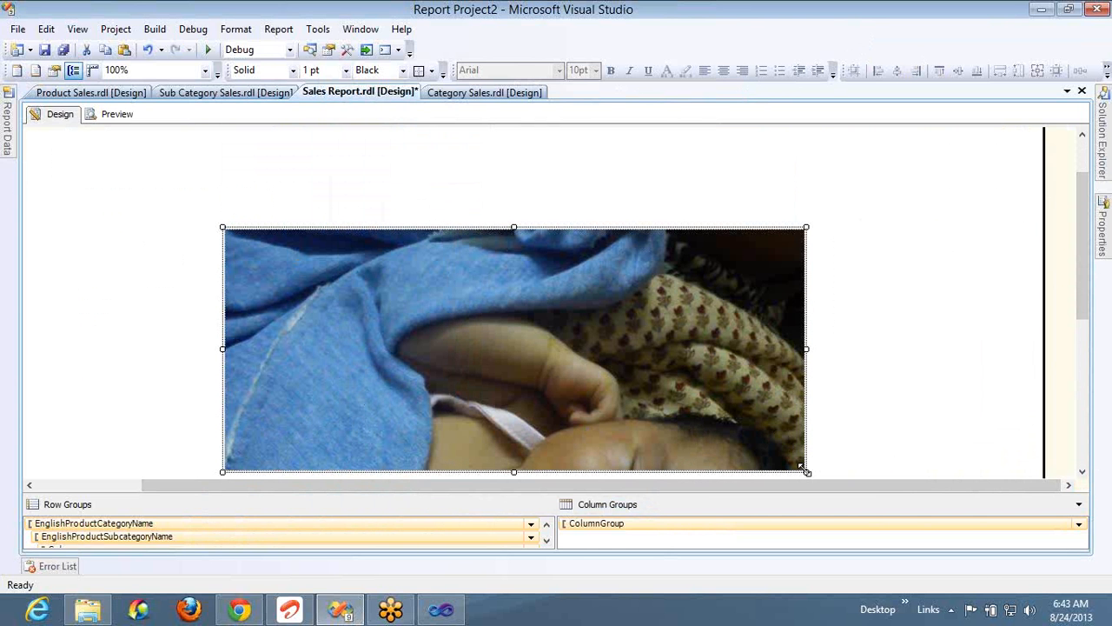
drag(807, 471, 528, 339)
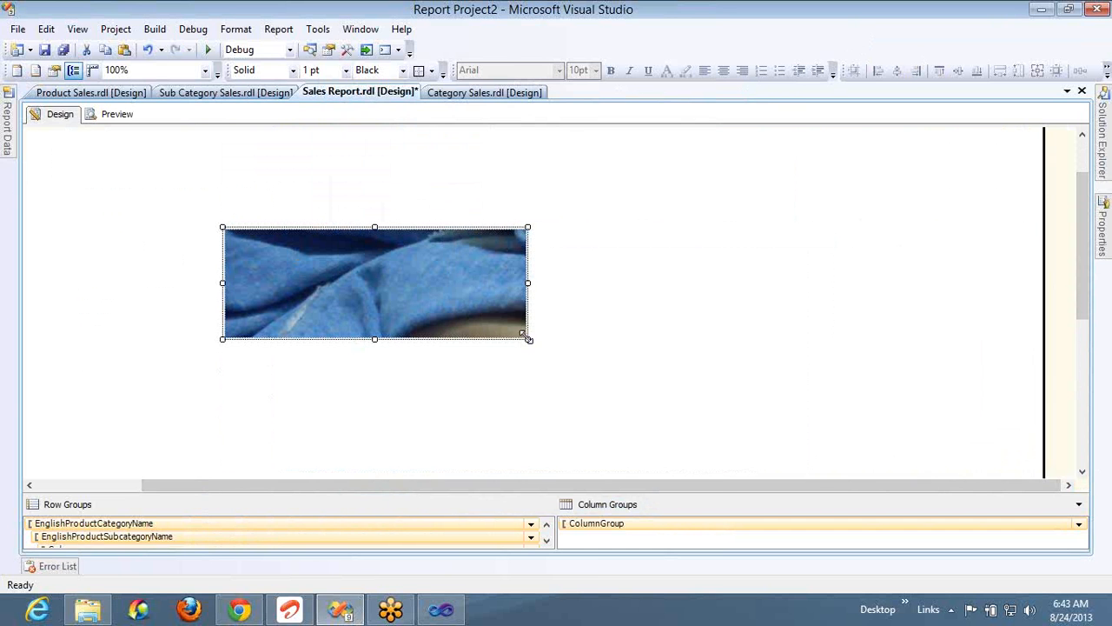
Step: Reopen the image's properties and select Fit to size as its display option
right_click(439, 290)
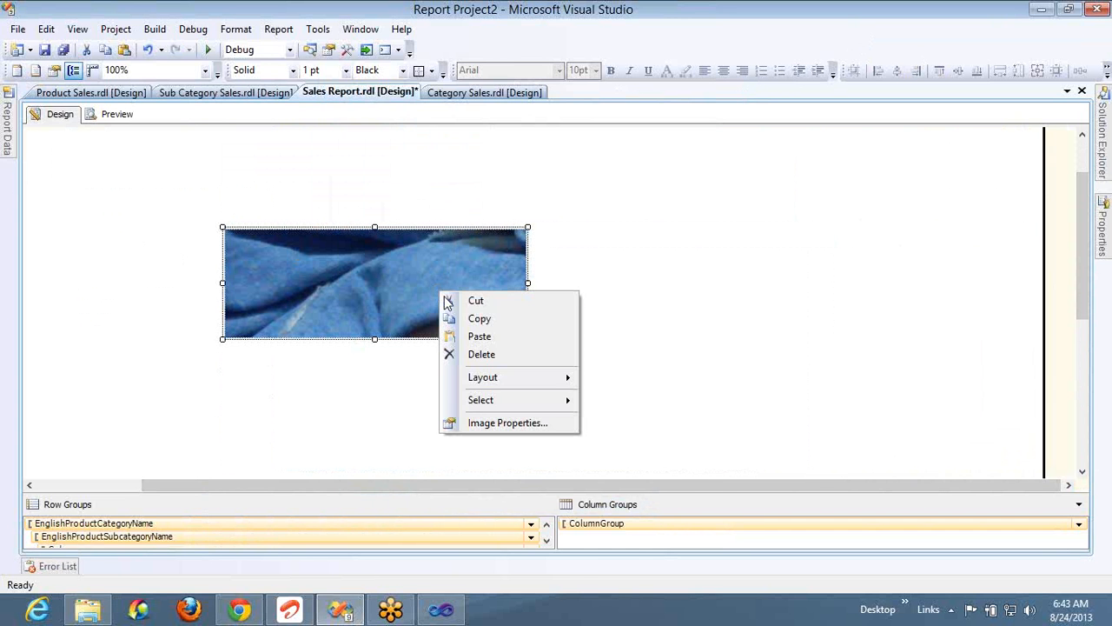
click(506, 423)
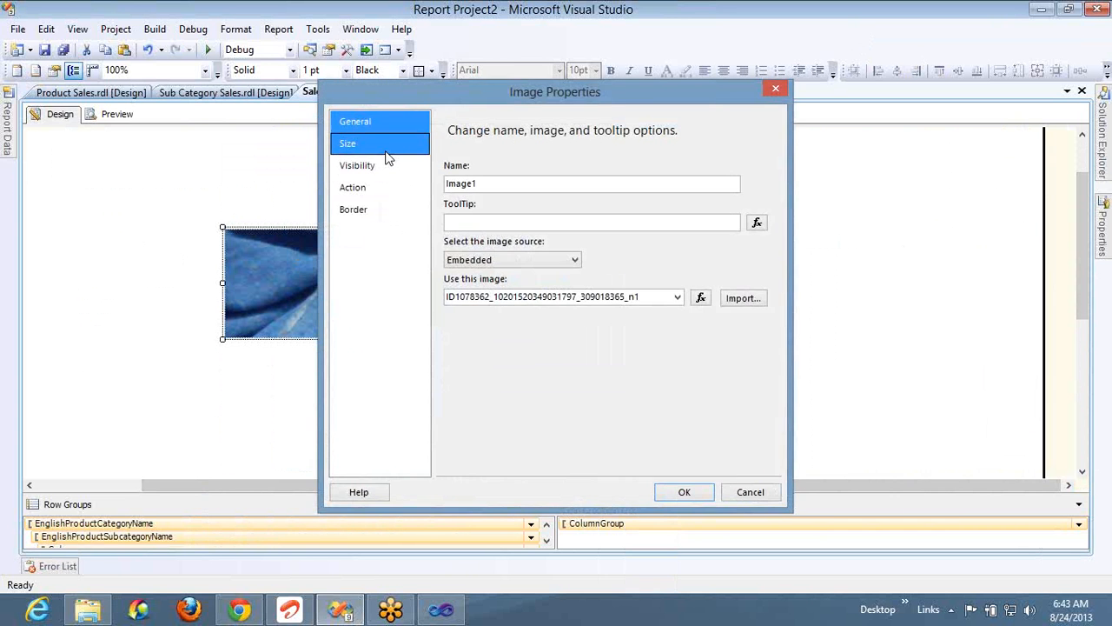
click(386, 147)
click(492, 221)
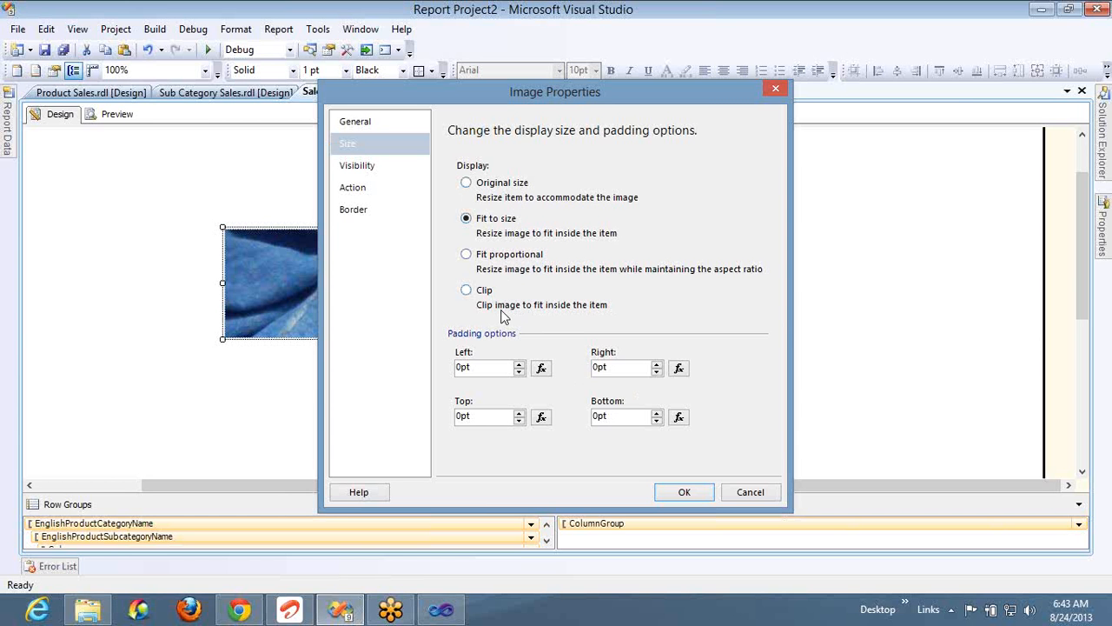
click(1098, 42)
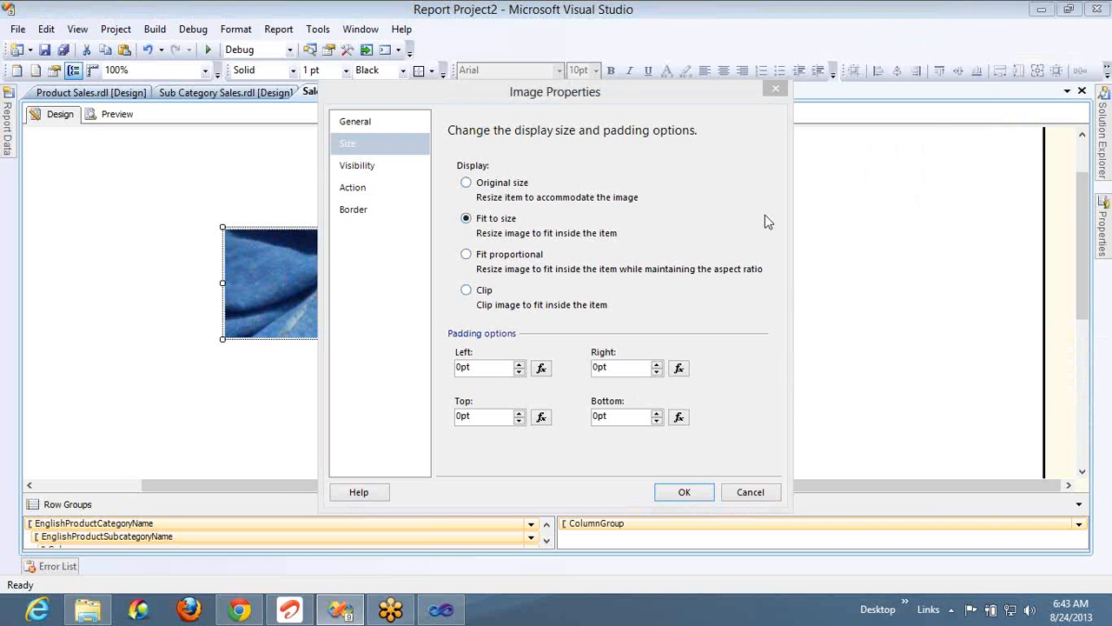
Step: Set the image's left, right and top padding to 7pt and increase the bottom padding to match
click(520, 364)
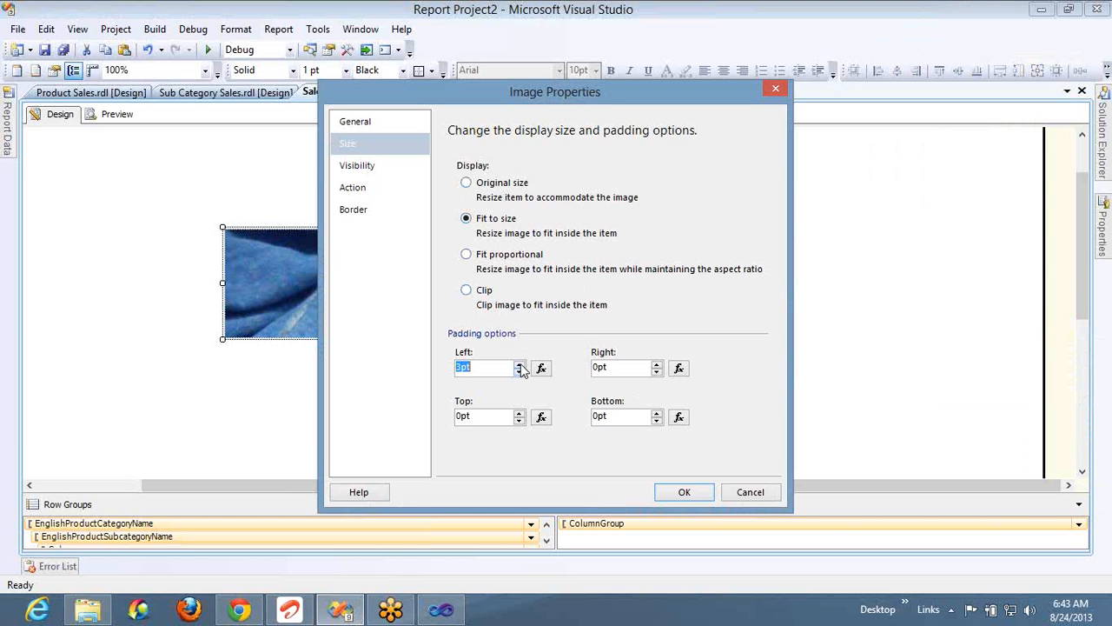
click(520, 365)
click(658, 365)
click(658, 365)
click(519, 413)
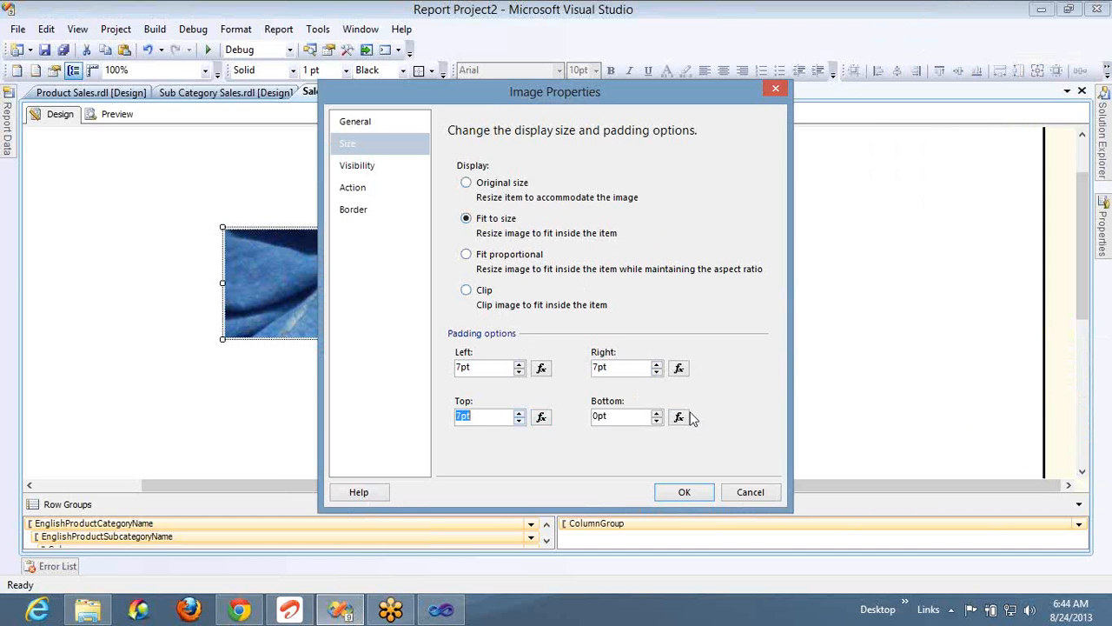
click(657, 414)
click(369, 172)
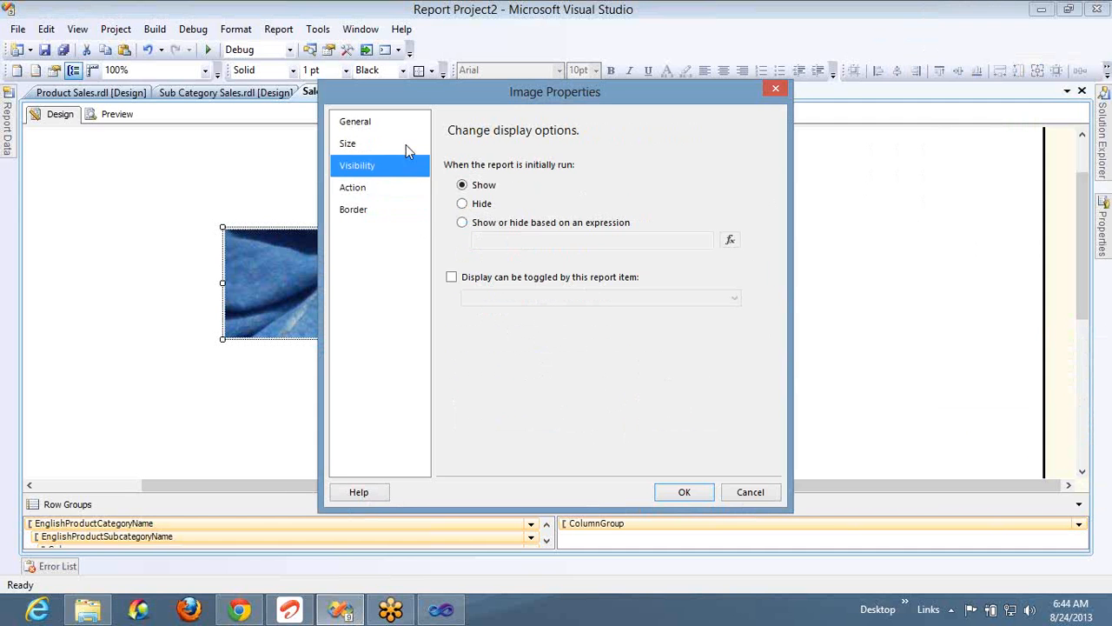
click(369, 189)
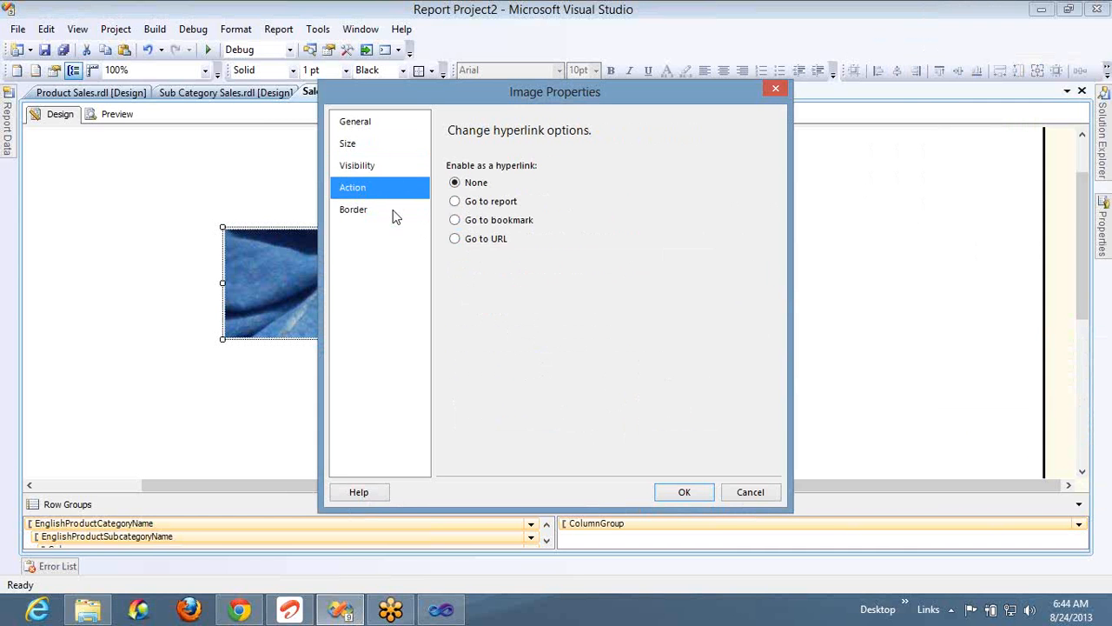
click(393, 212)
click(457, 240)
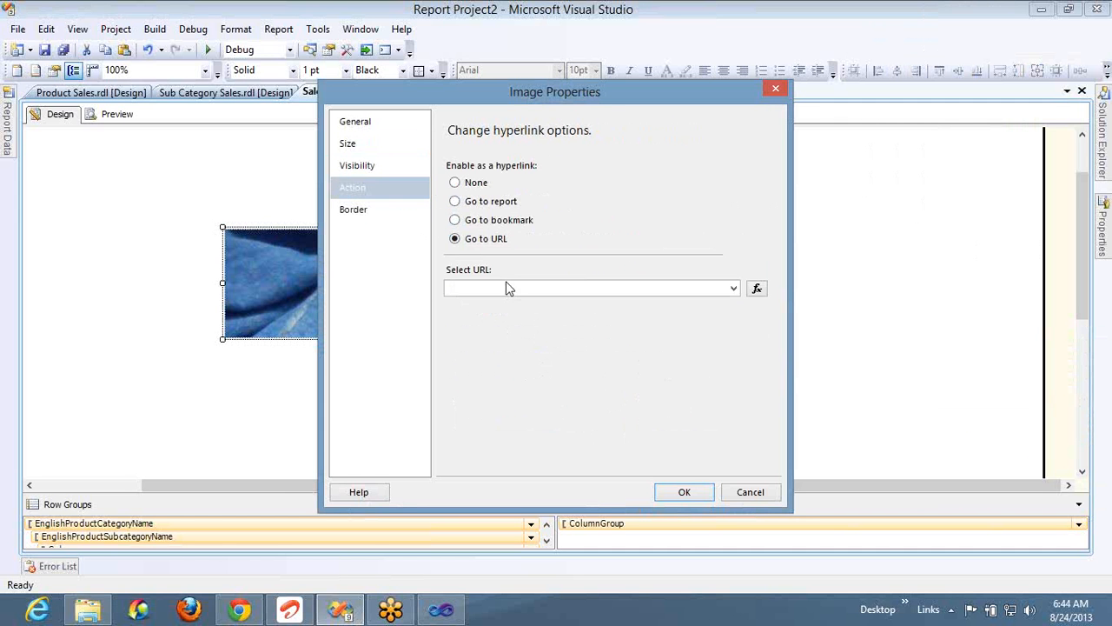
click(506, 285)
text(http:www)
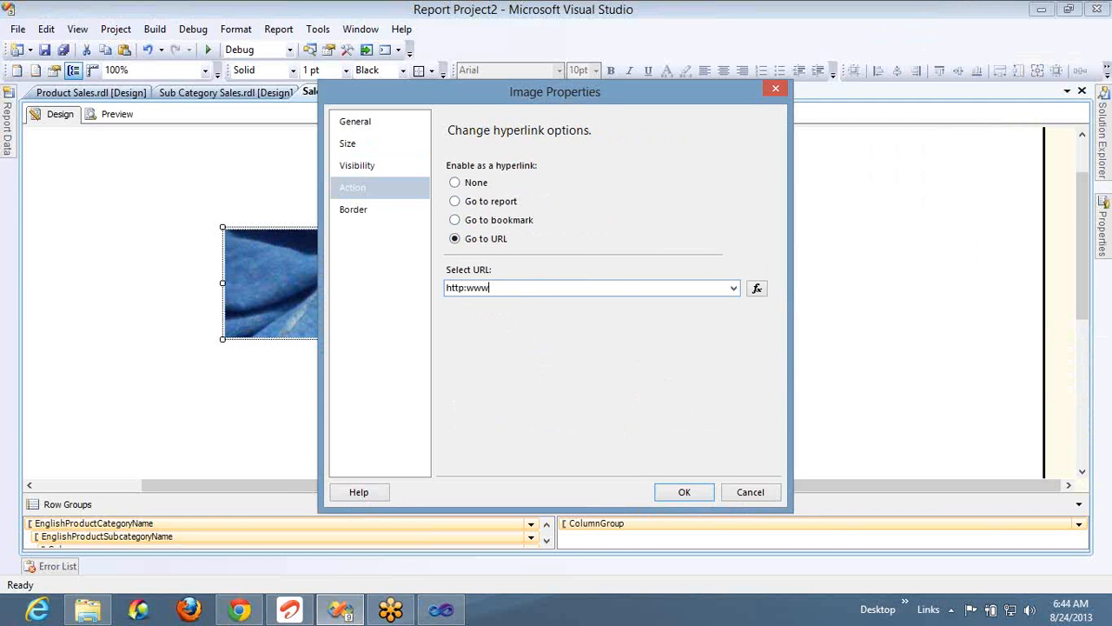
text(.google.com)
click(468, 288)
text(//)
Step: Apply the Outline border preset to the image, set the border width to 1.5pt, and apply the image properties
click(352, 210)
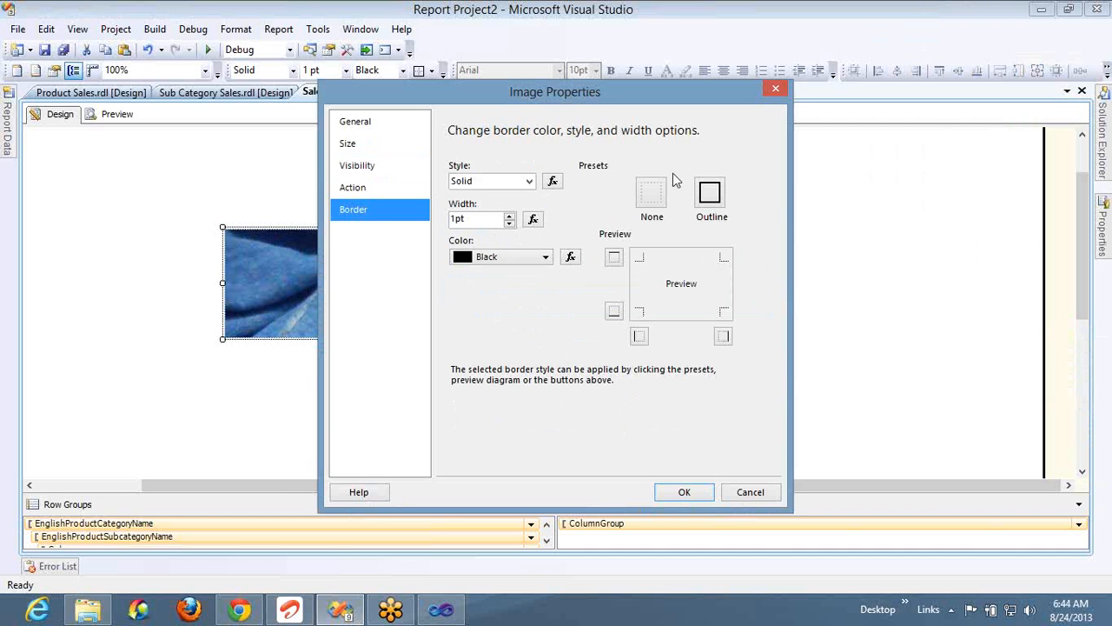
click(708, 198)
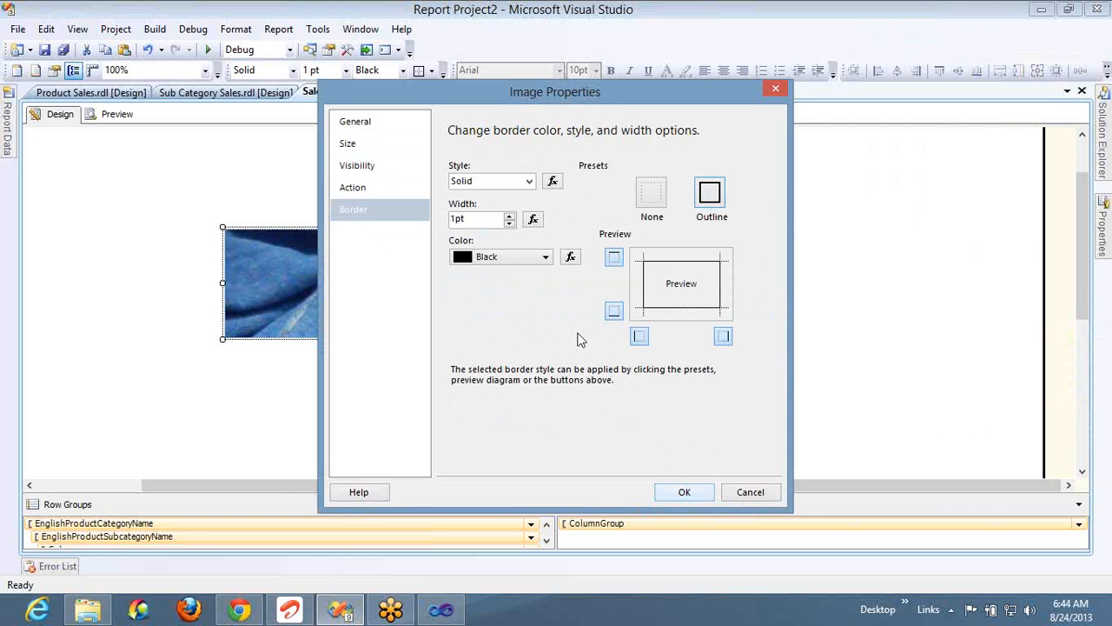
click(509, 215)
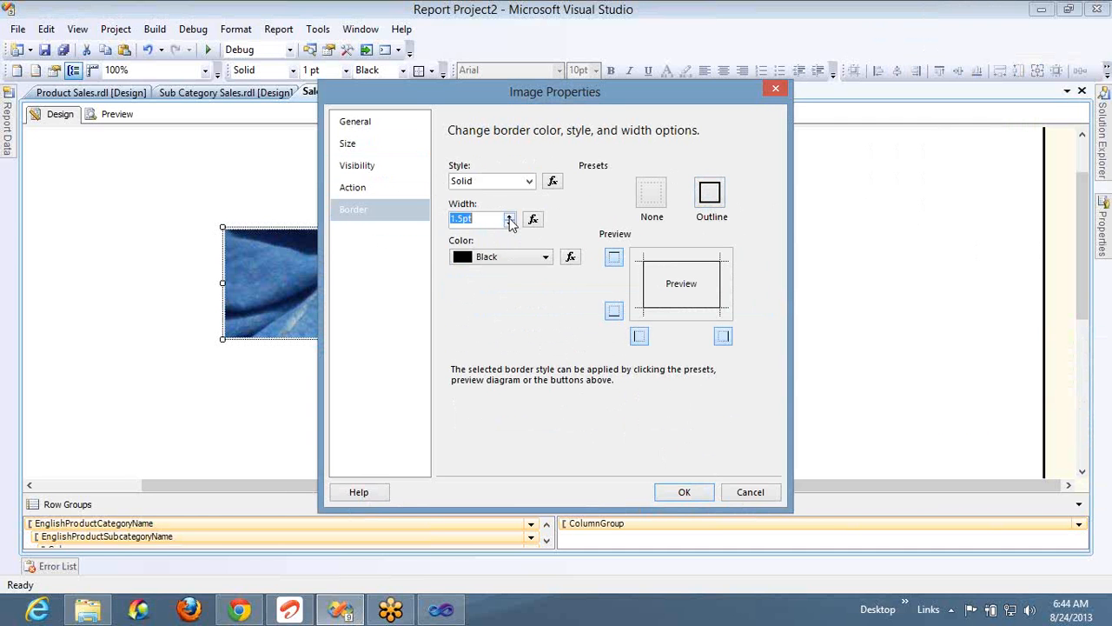
click(685, 491)
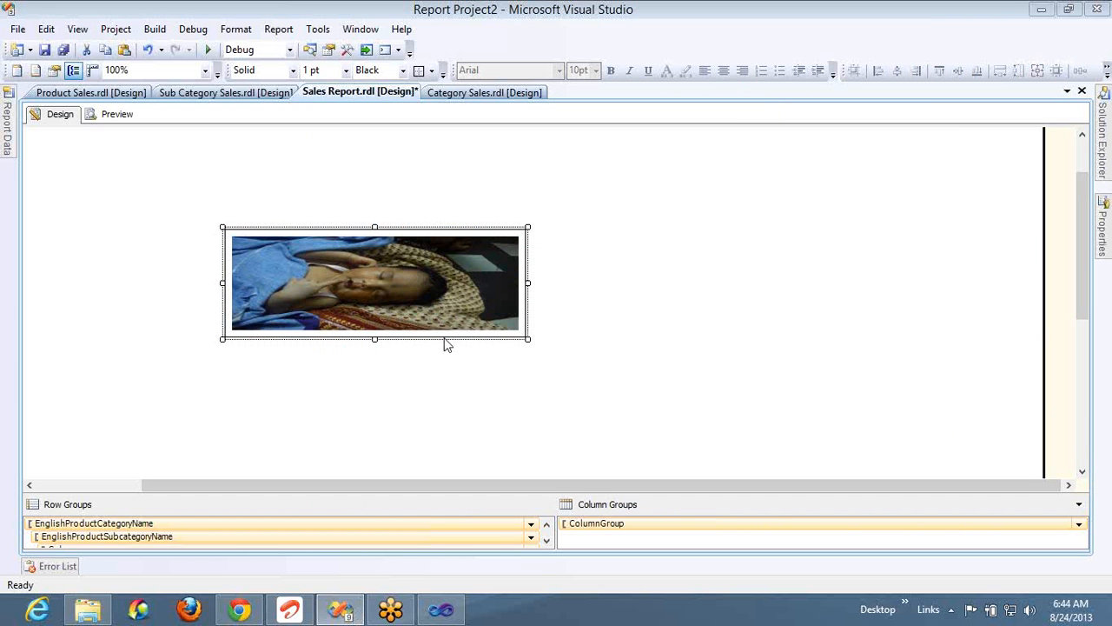
click(625, 244)
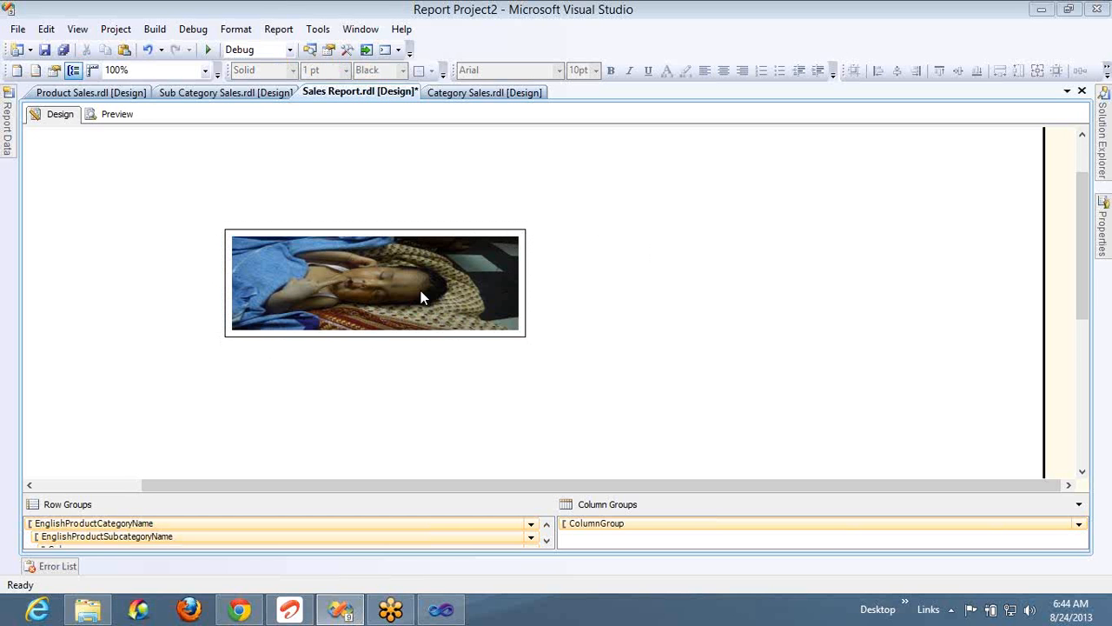
Step: Preview the report for the category Bikes, go to its last page, and follow the image's link
click(130, 115)
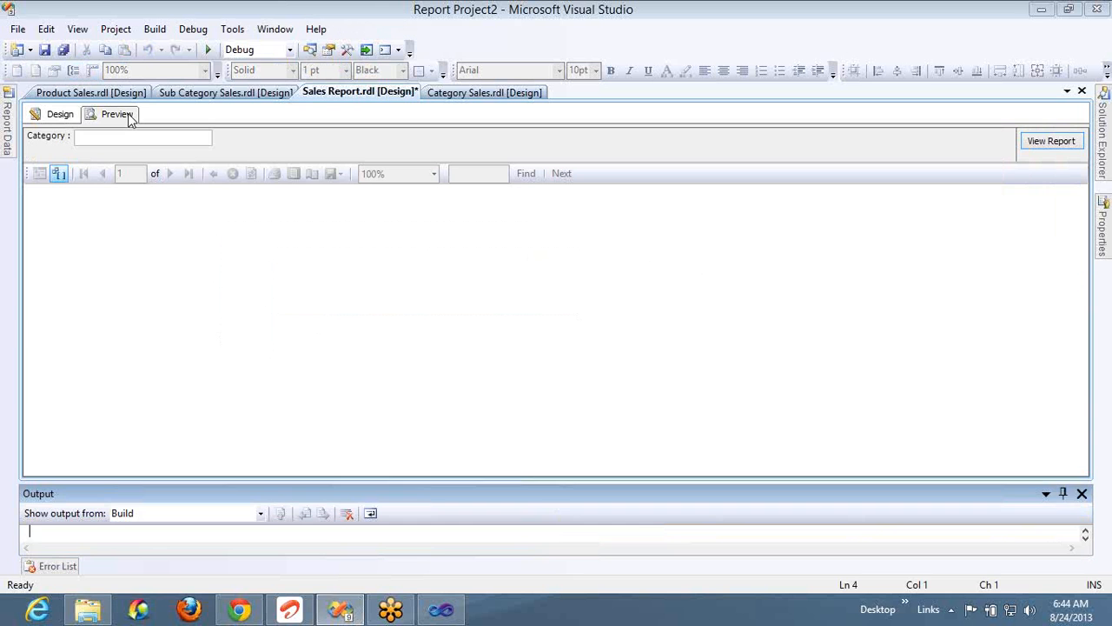
click(129, 139)
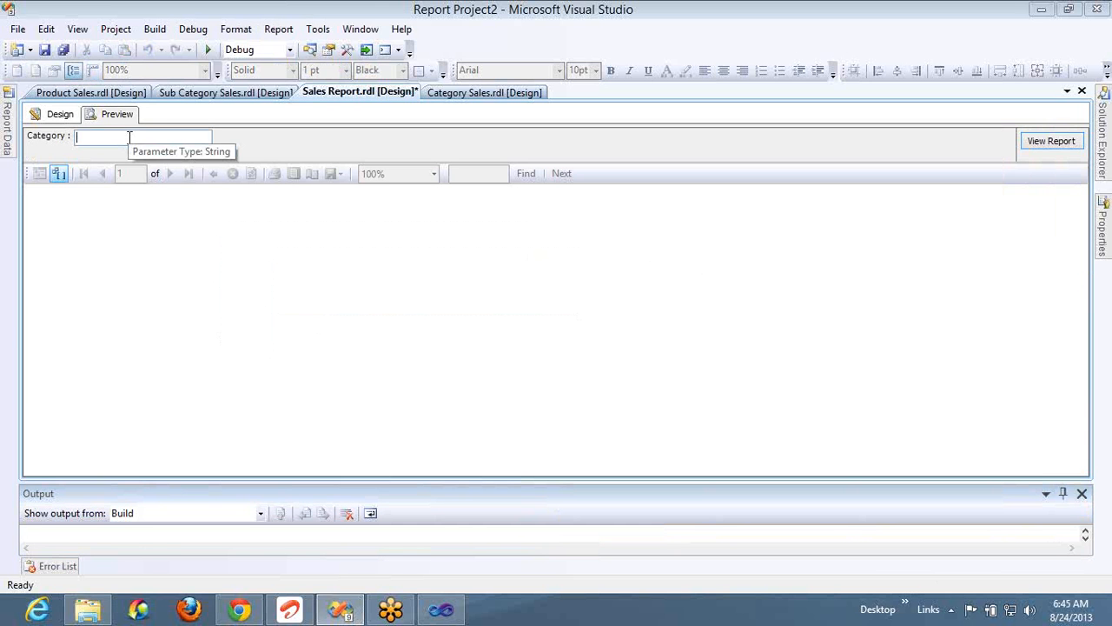
text(Bikes)
key(Return)
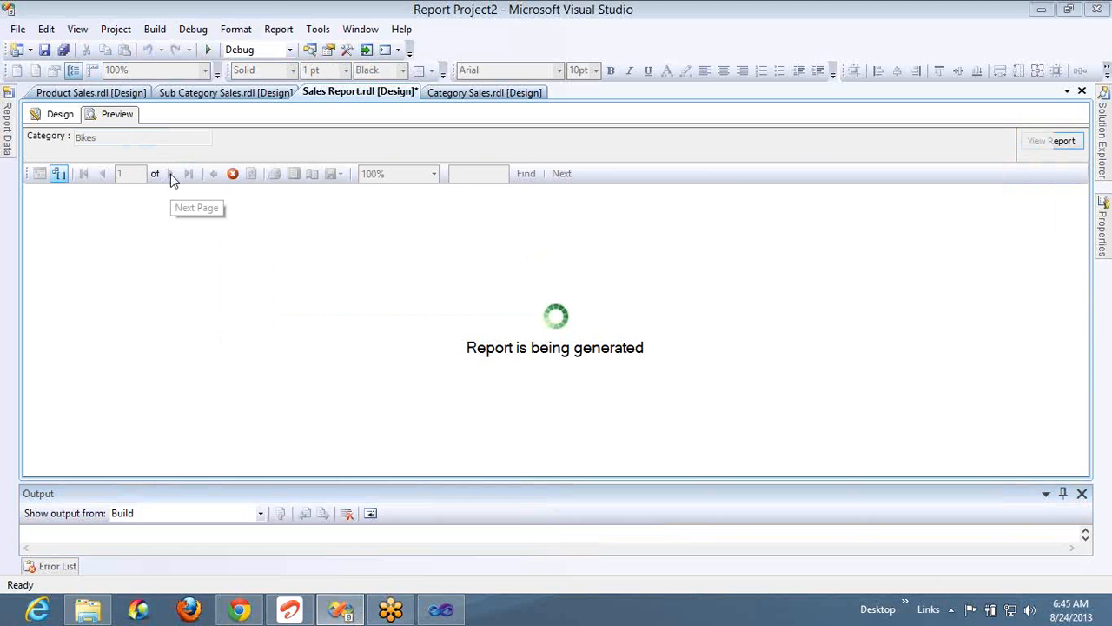
click(205, 174)
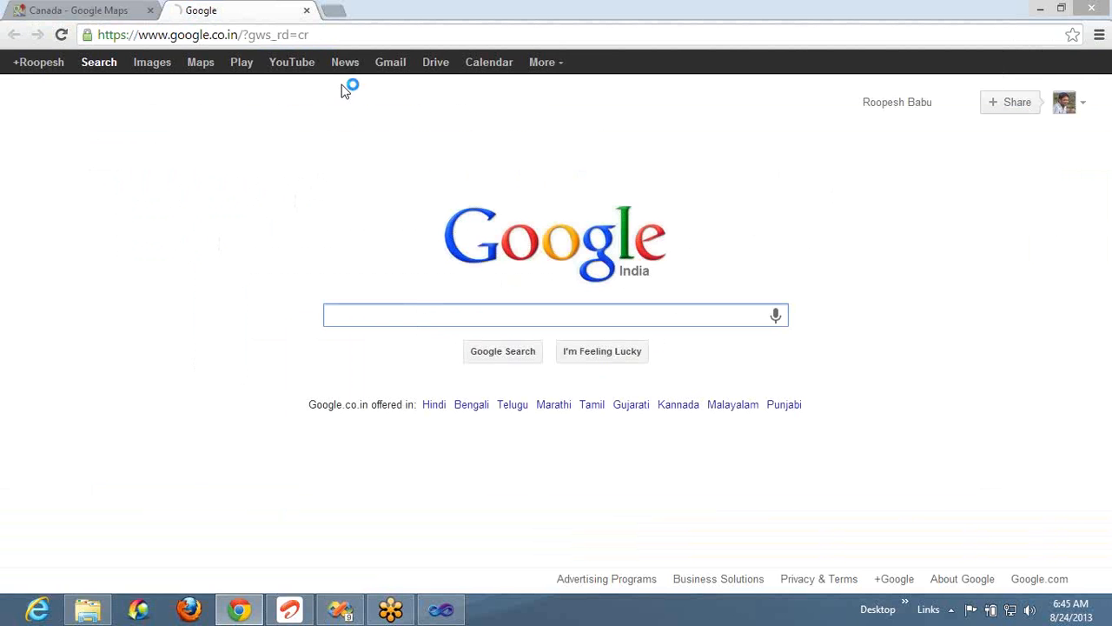
Step: Close the Google and Google Maps tabs in Chrome and return to the Sales Report's design view in Visual Studio
click(305, 11)
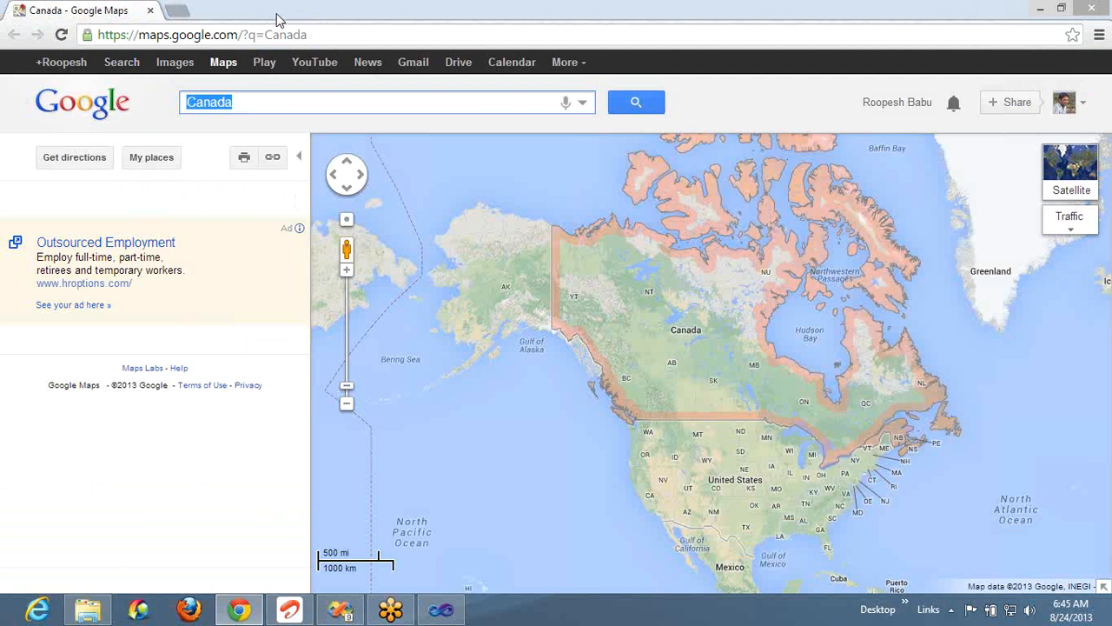
click(152, 11)
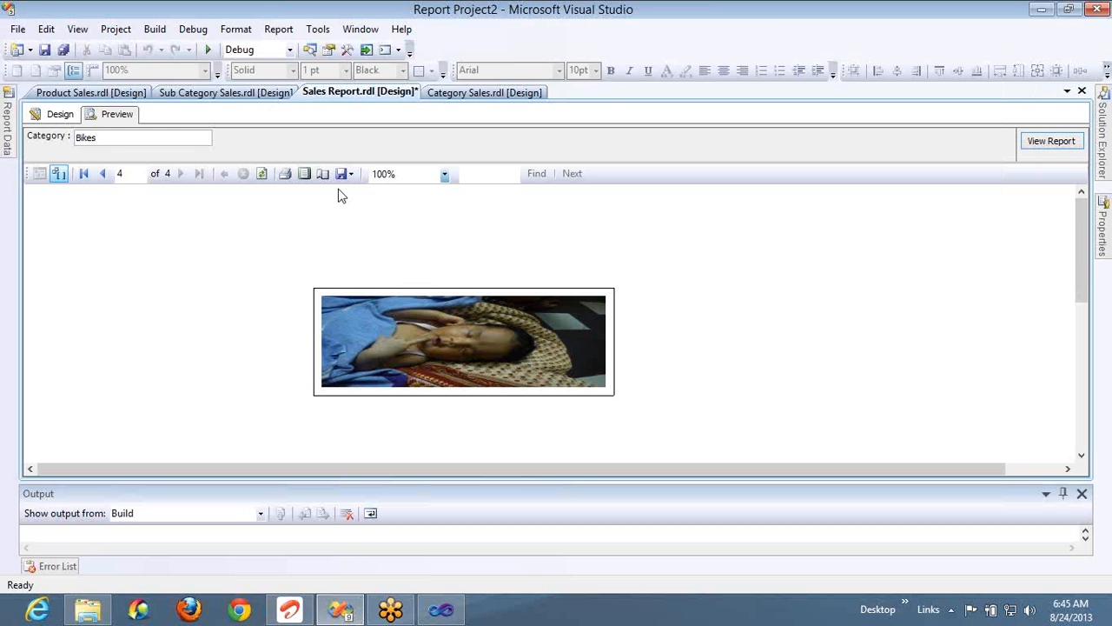
click(60, 114)
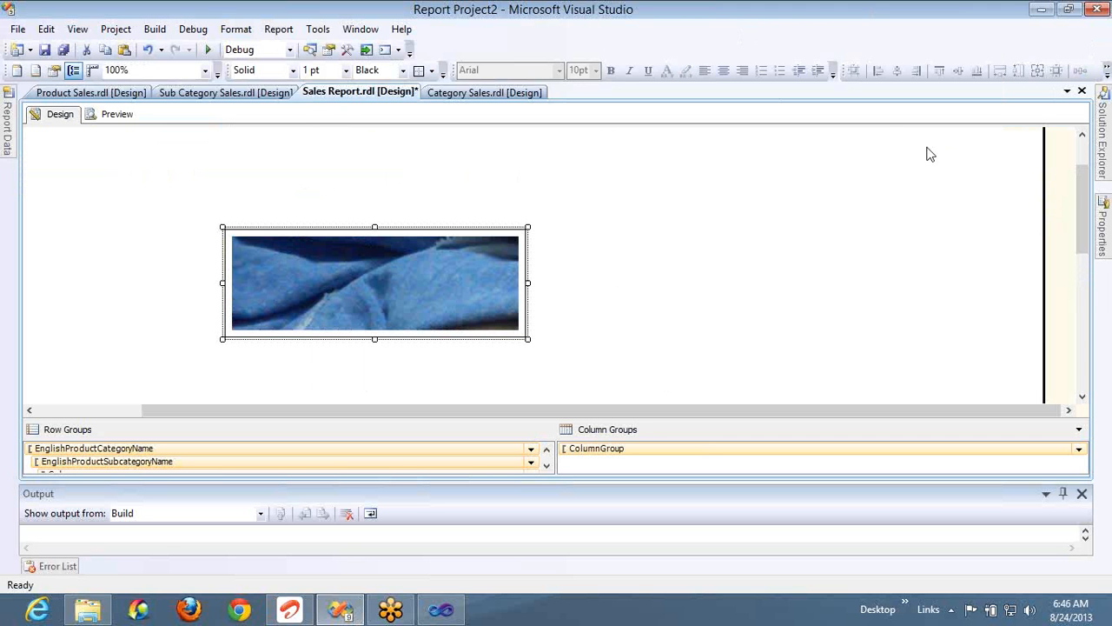
Step: Delete the image item from the Sales Report's body
right_click(534, 184)
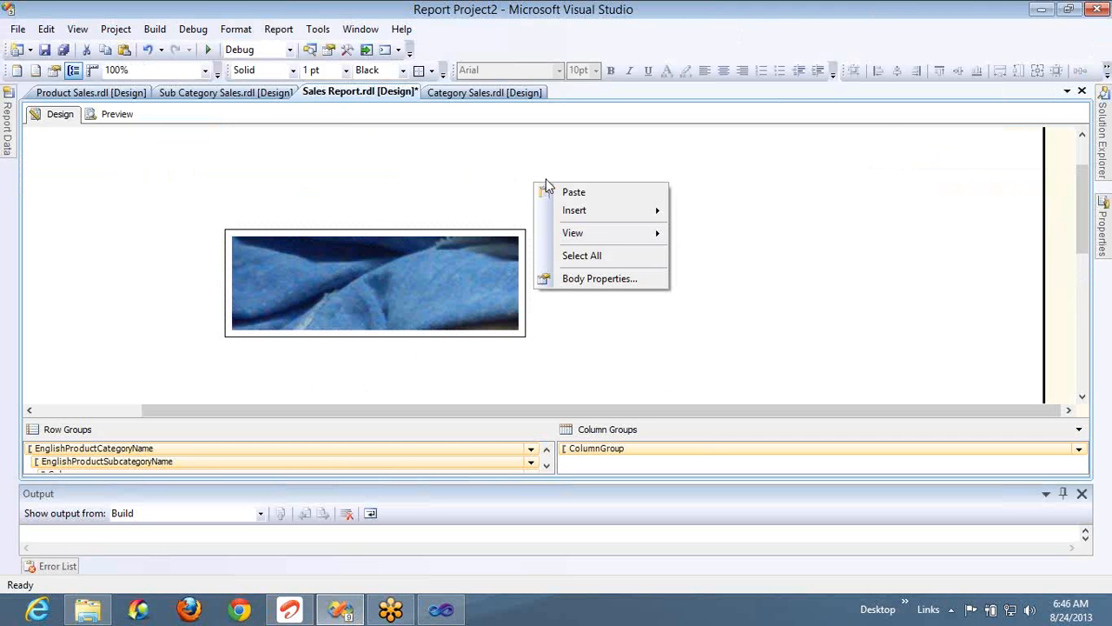
click(432, 255)
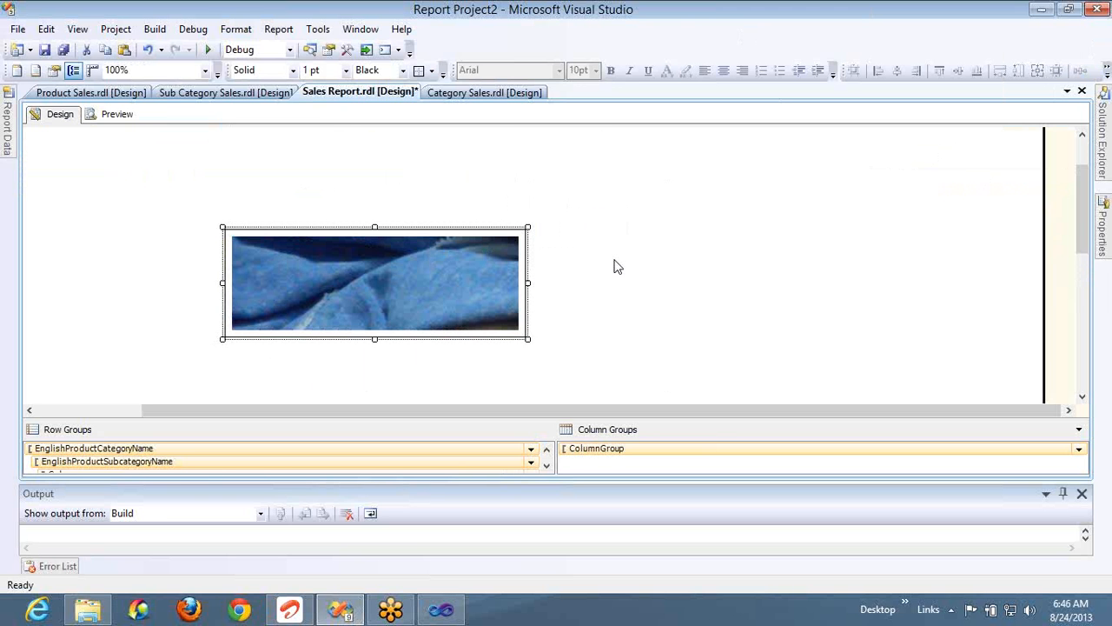
click(547, 257)
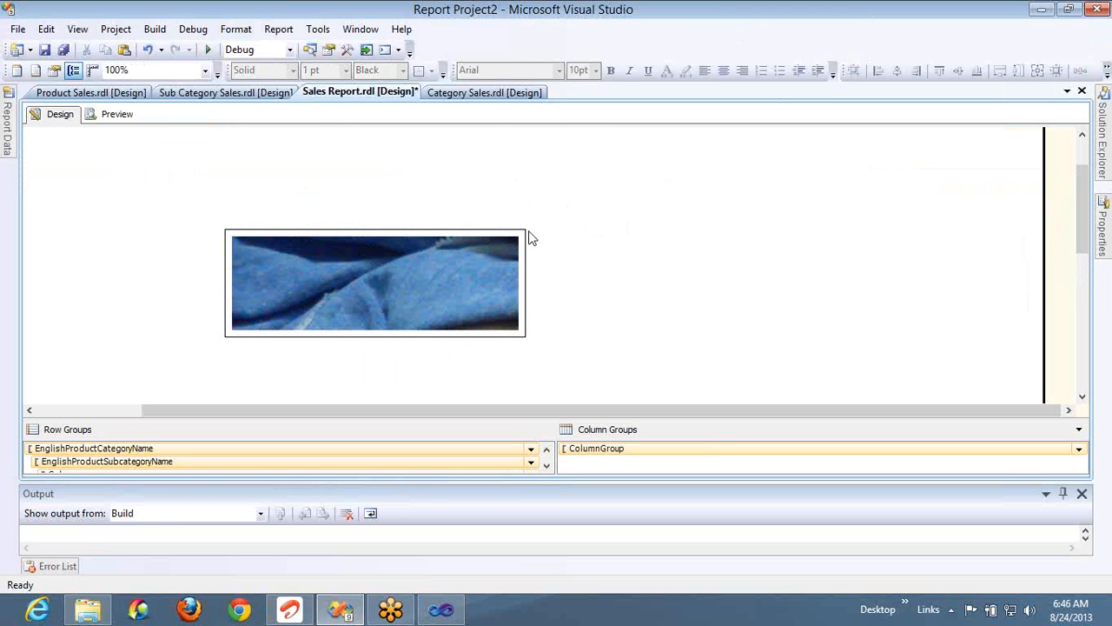
click(434, 273)
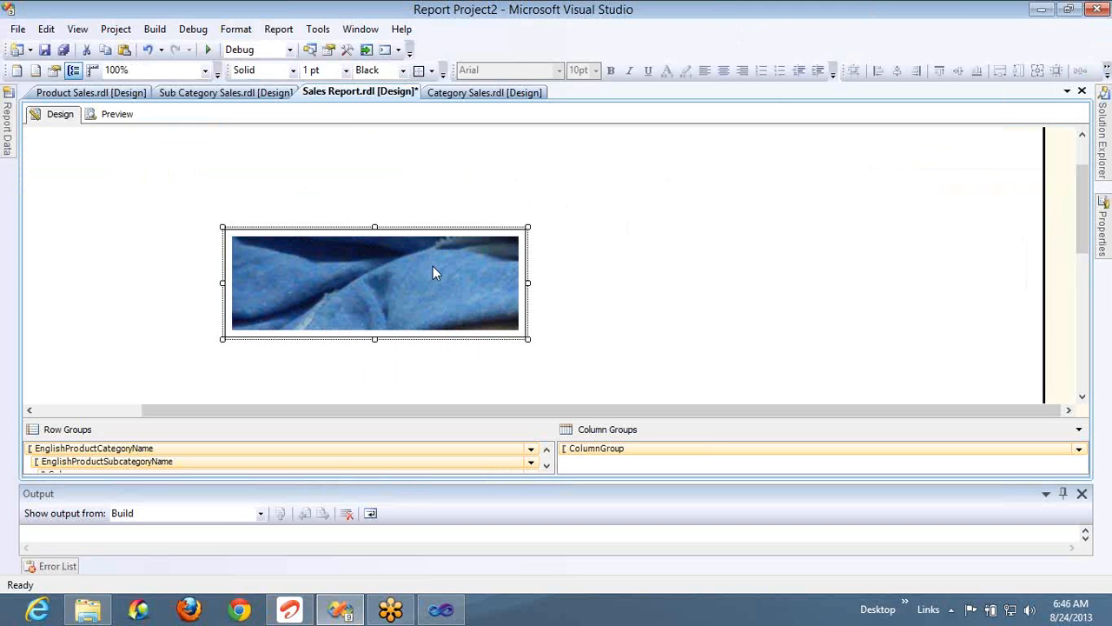
key(Delete)
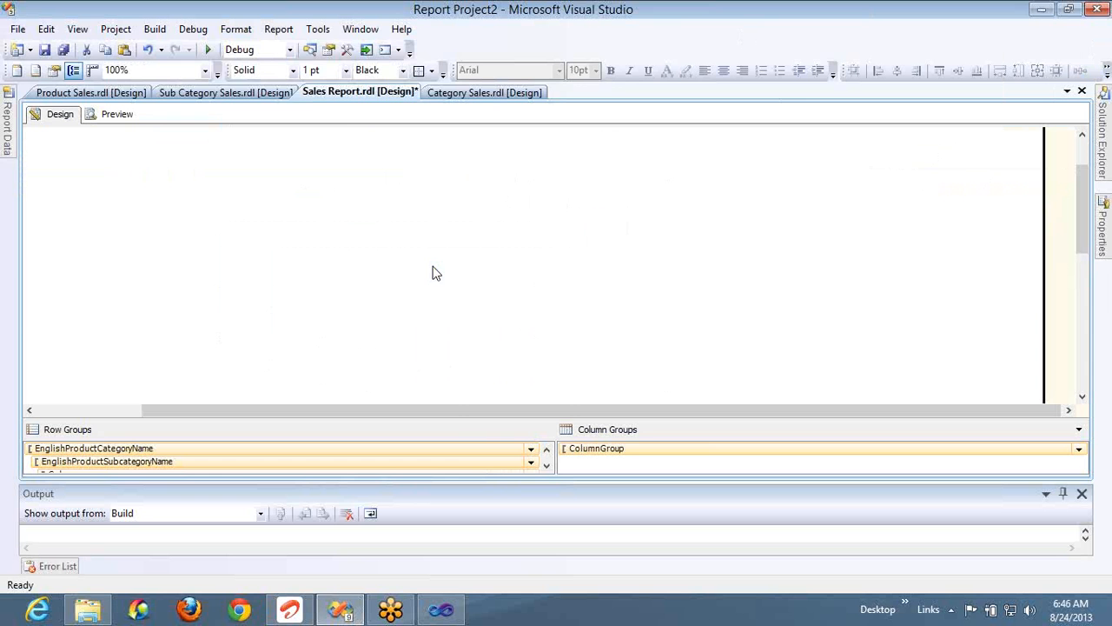
Step: Insert a list into the Sales Report's body and move it upward and to the left
right_click(320, 225)
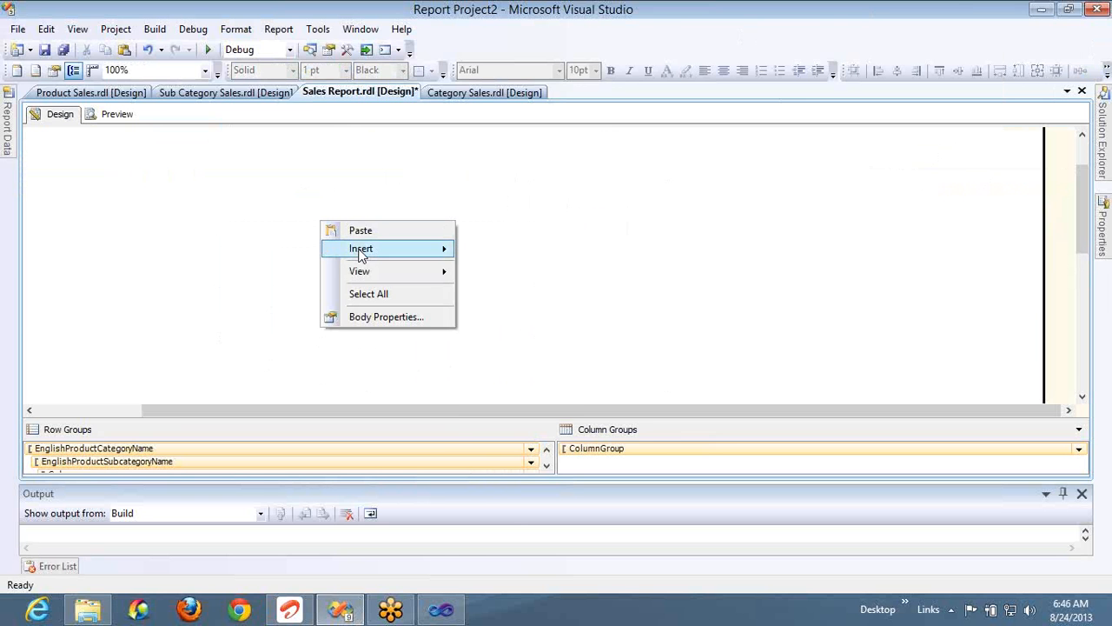
mouse_move(361, 250)
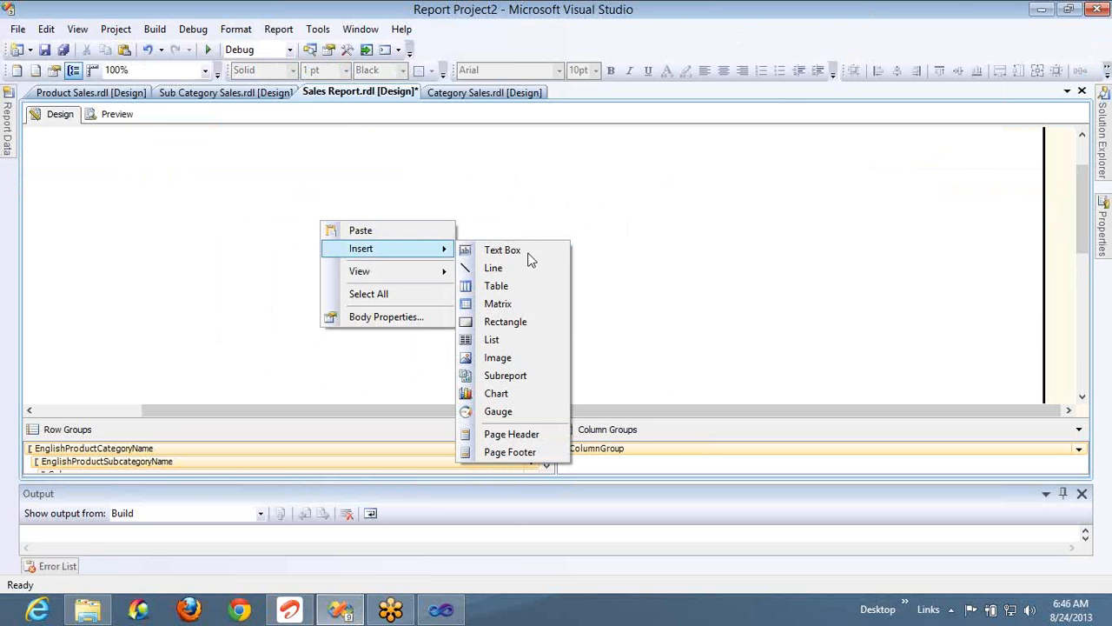
click(516, 341)
key(Up)
key(Up)
key(Up)
key(Up)
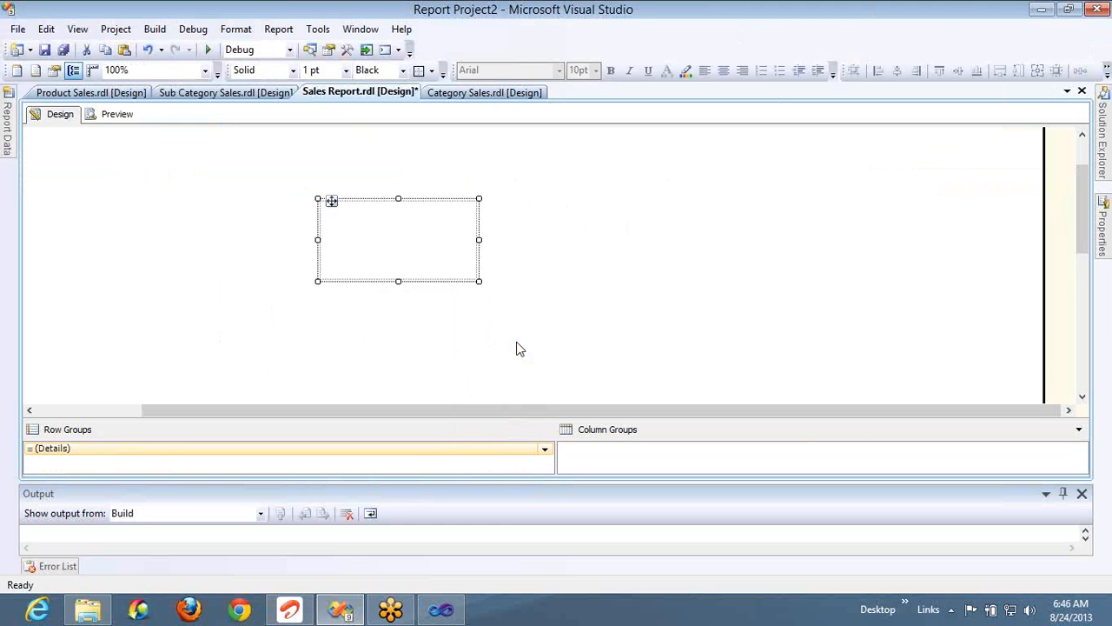
key(Left)
key(Left)
key(Left)
key(Left)
key(Left)
key(Left)
key(Left)
key(Left)
key(Left)
key(Left)
key(Left)
key(Left)
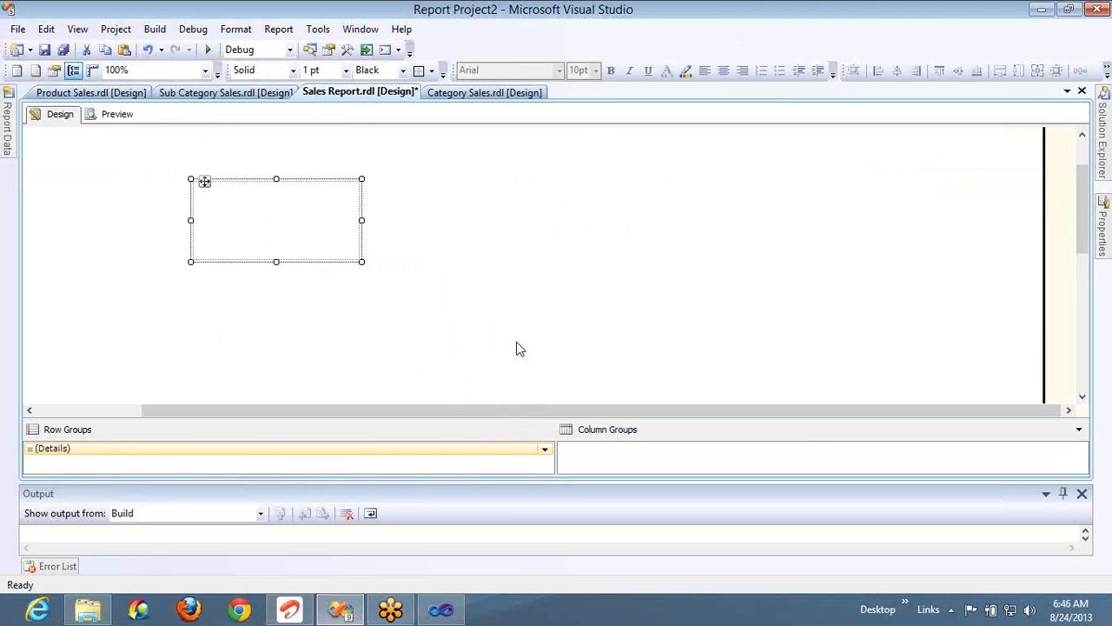
Step: Enlarge the list rightward and downward to about twice its inserted width and height
key(shift+Right)
key(shift+Right)
key(shift+Right)
key(shift+Right)
key(shift+Right)
key(shift+Right)
key(shift+Right)
key(shift+Right)
key(shift+Right)
key(shift+Right)
key(shift+Right)
key(shift+Right)
key(shift+Right)
key(shift+Right)
key(shift+Right)
key(shift+Right)
key(shift+Right)
key(shift+Right)
key(shift+Right)
key(shift+Down)
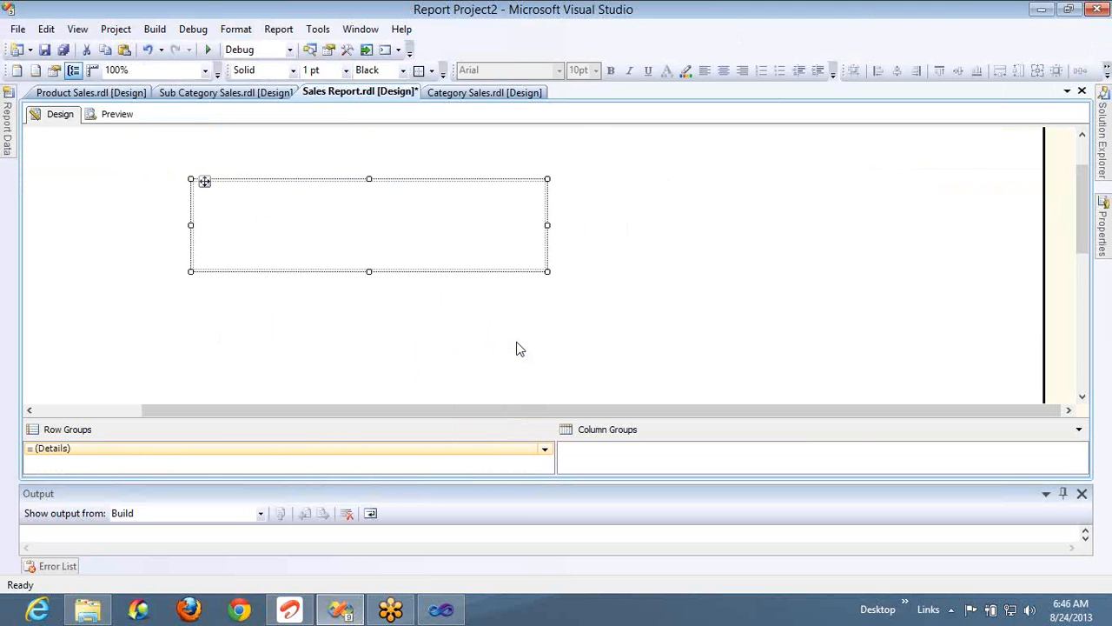
key(shift+Down)
key(shift+Down)
key(shift+Down)
key(shift+Down)
key(shift+Down)
key(shift+Down)
key(shift+Down)
key(shift+Down)
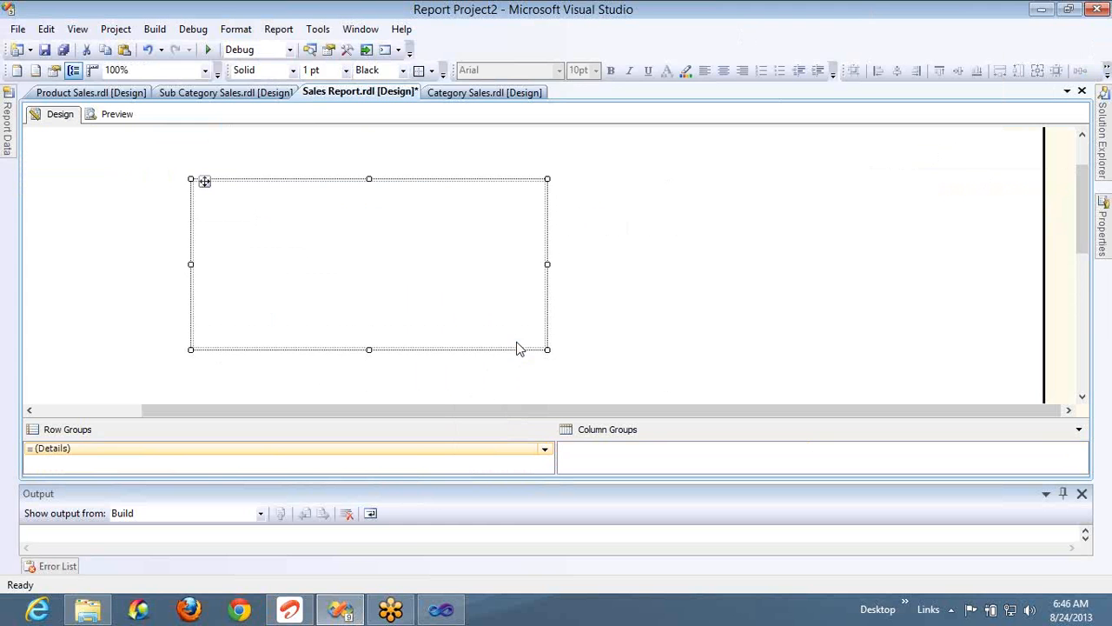
click(287, 233)
right_click(184, 172)
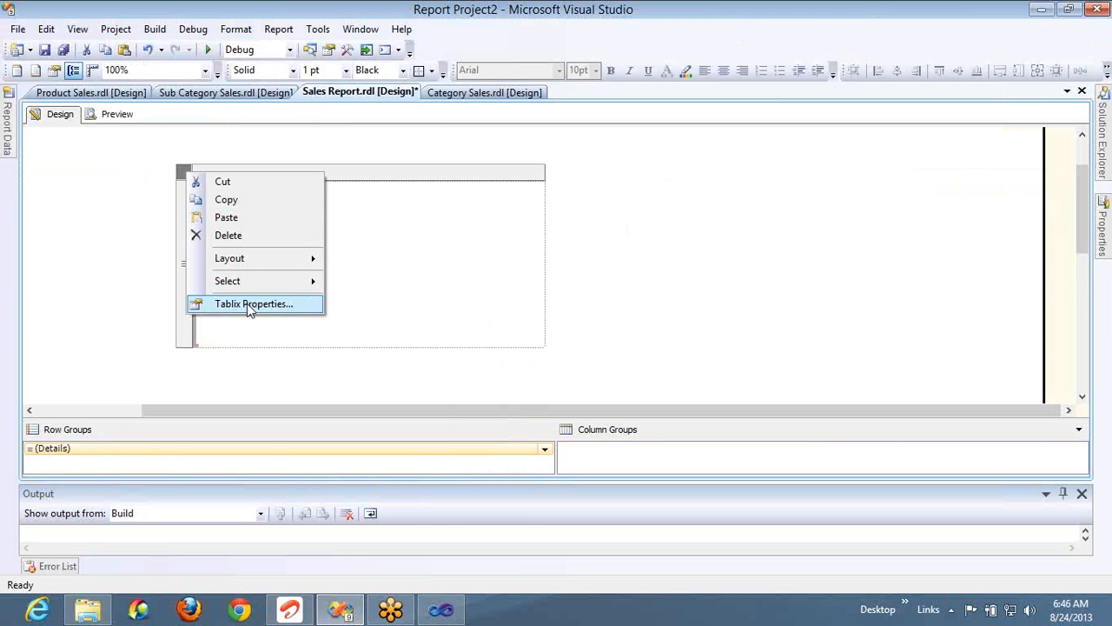
click(516, 286)
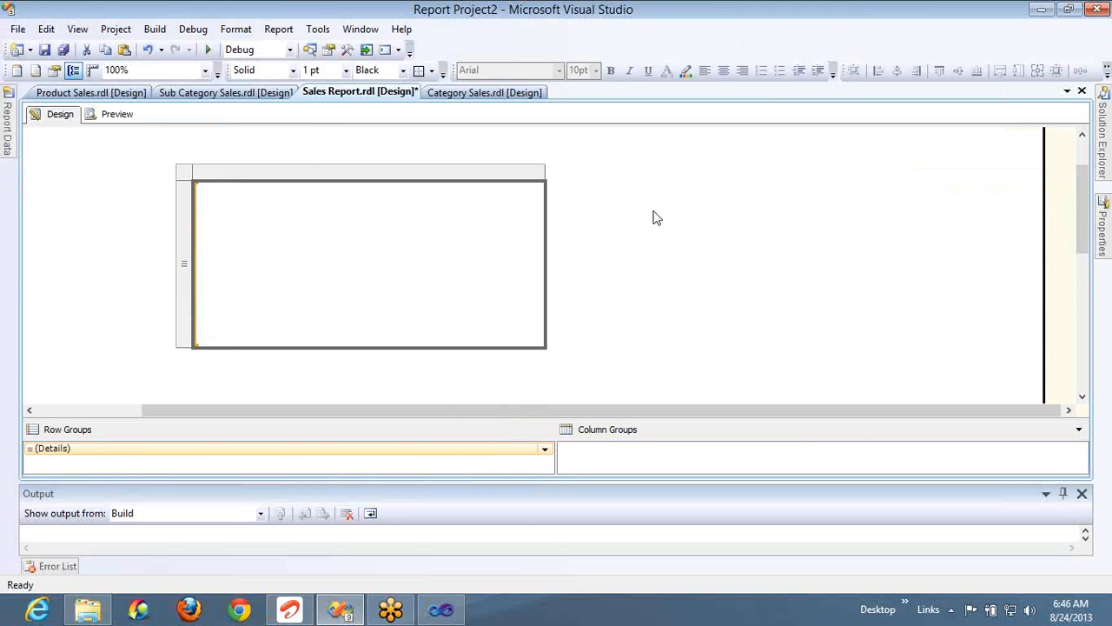
click(723, 275)
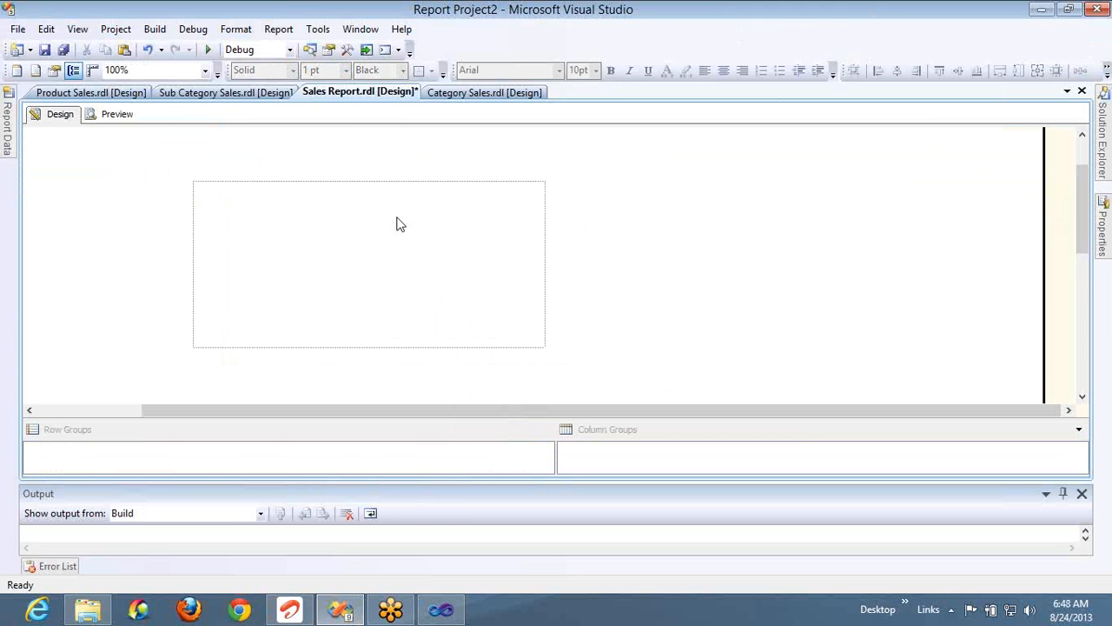
click(425, 290)
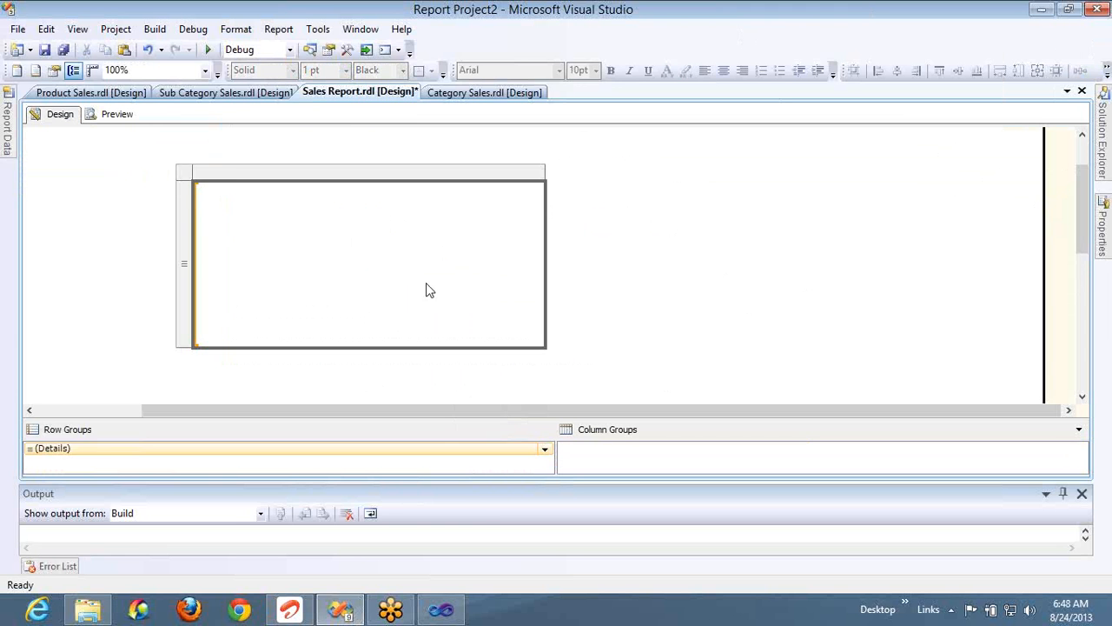
Step: Enlarge the list to about one and a half times its width and height, and close the Output window
click(187, 171)
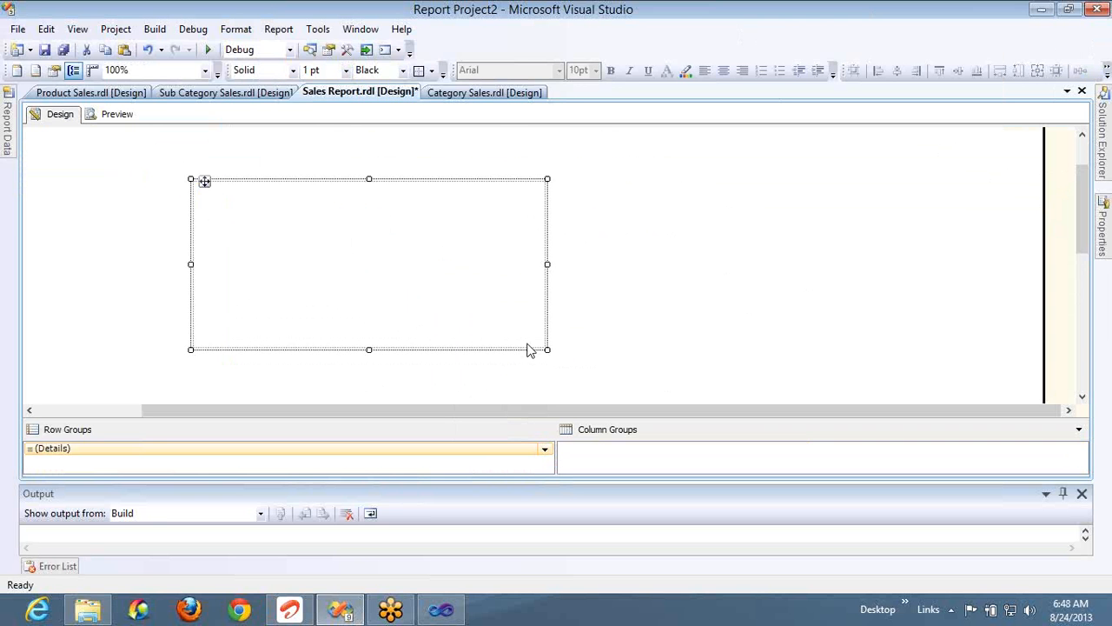
drag(608, 375, 757, 390)
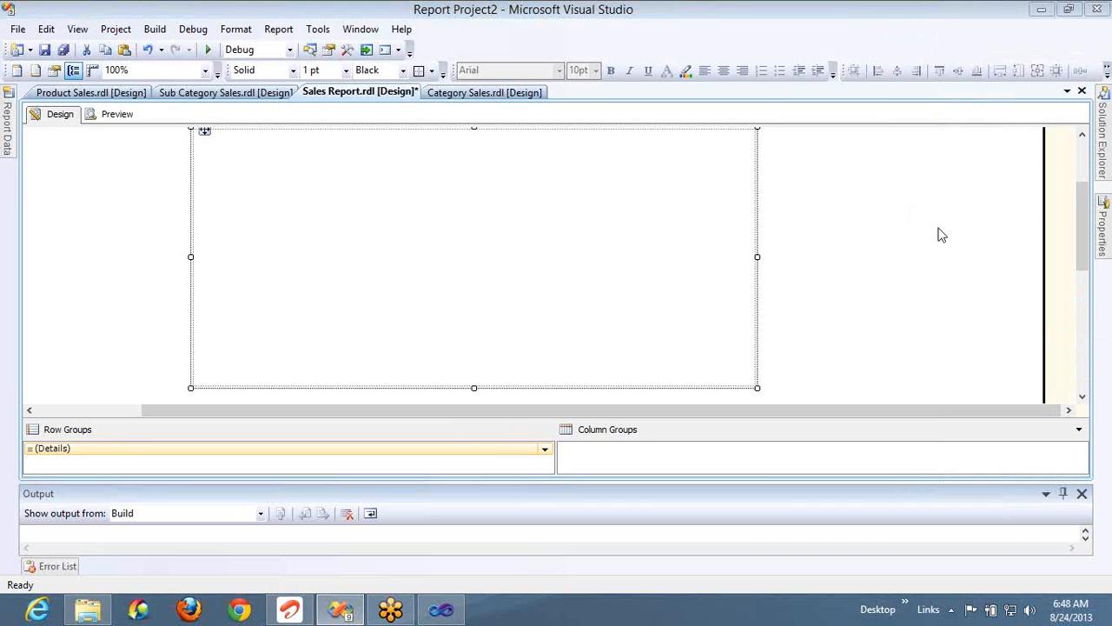
click(1082, 494)
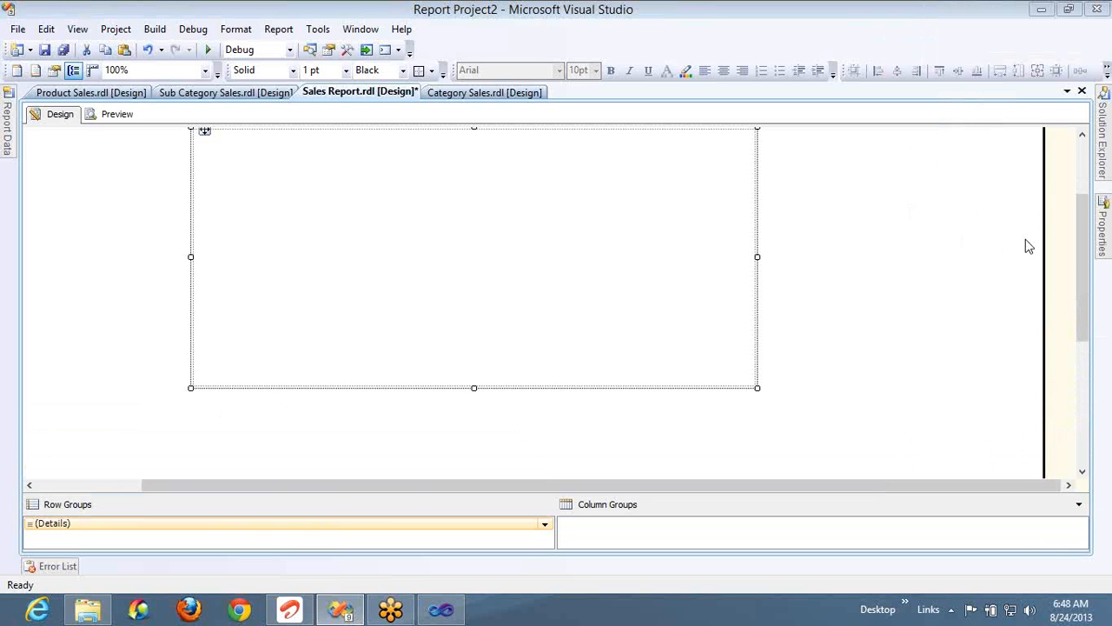
drag(1081, 233, 1082, 211)
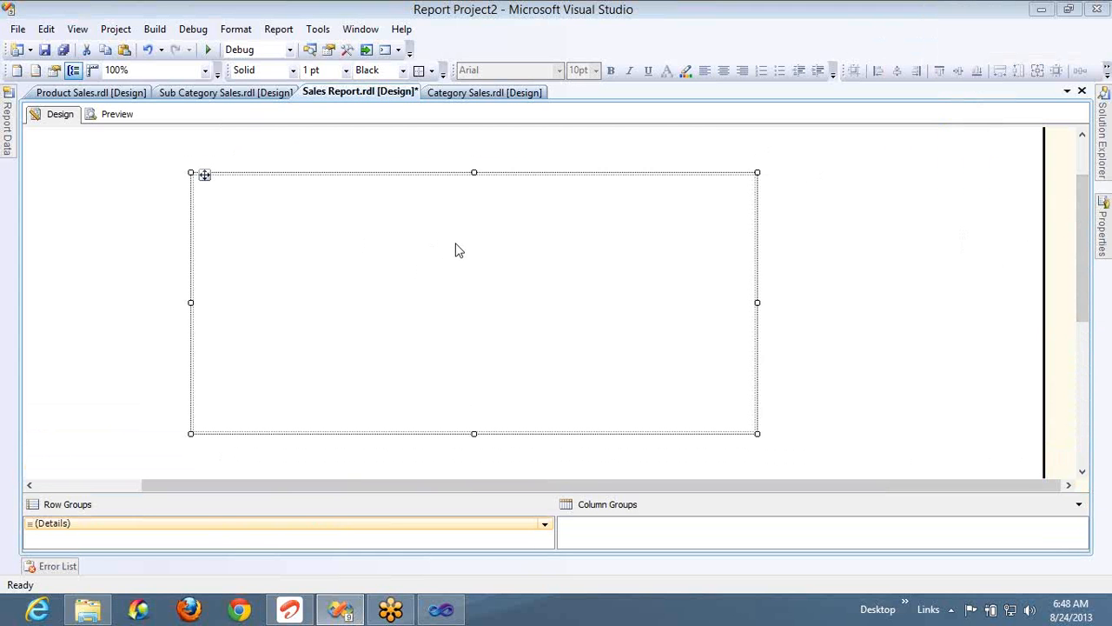
Step: Set the list's dataset name to Sales_DS
right_click(321, 204)
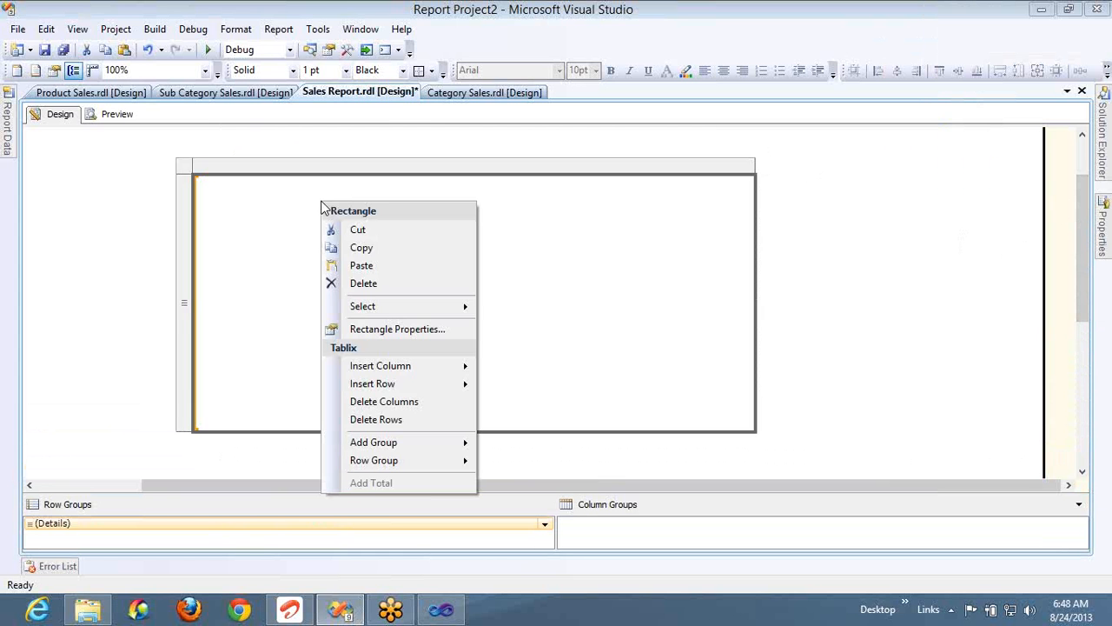
click(188, 174)
key(F4)
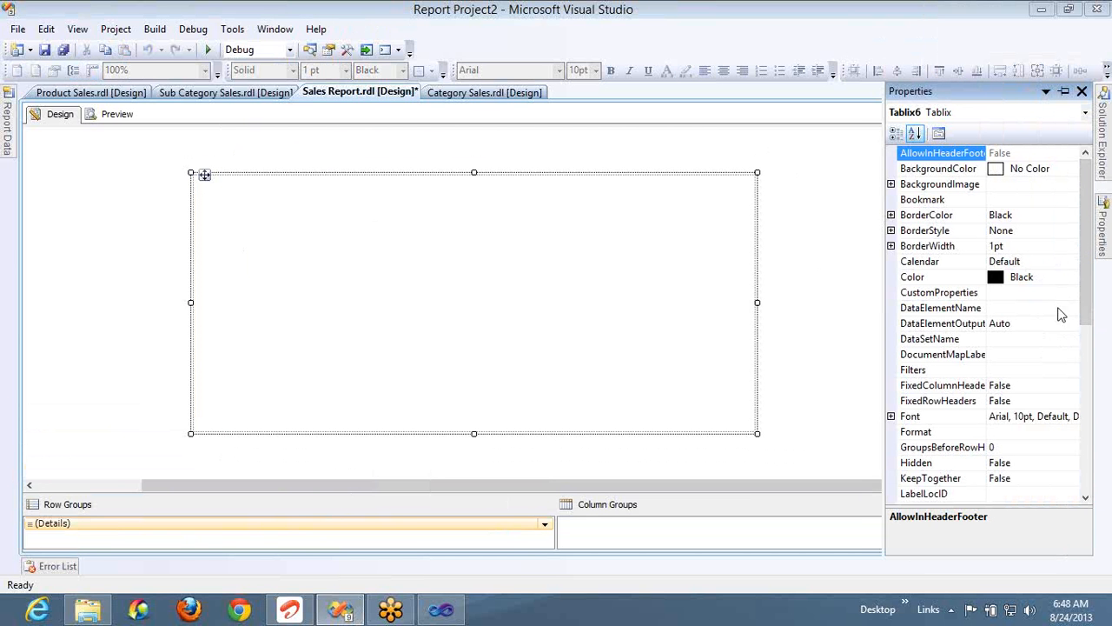
click(1074, 342)
click(1072, 339)
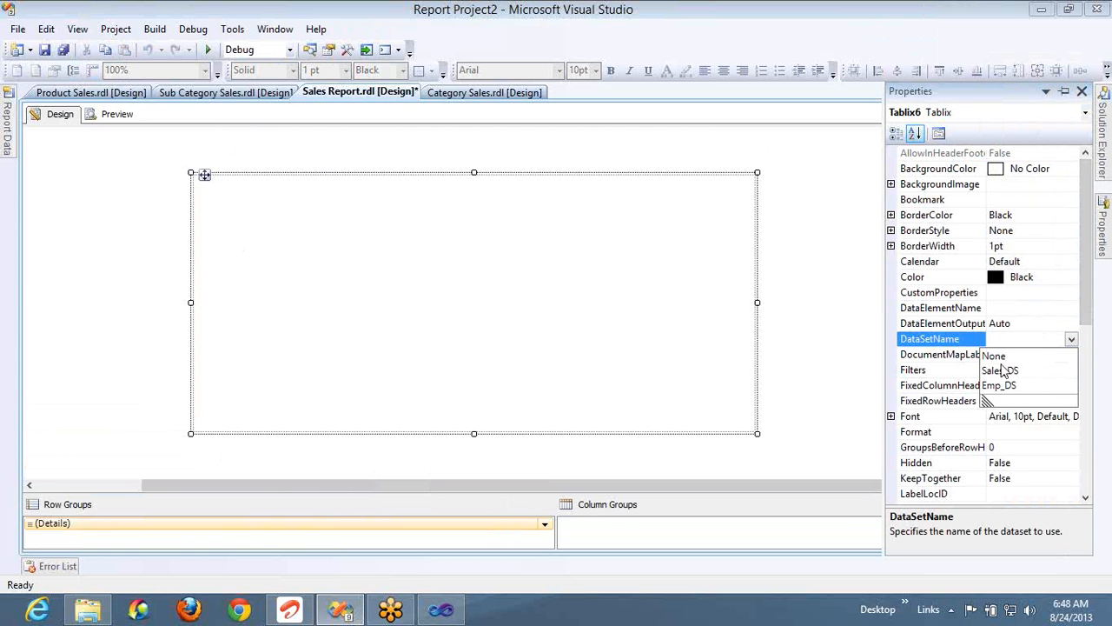
click(1001, 371)
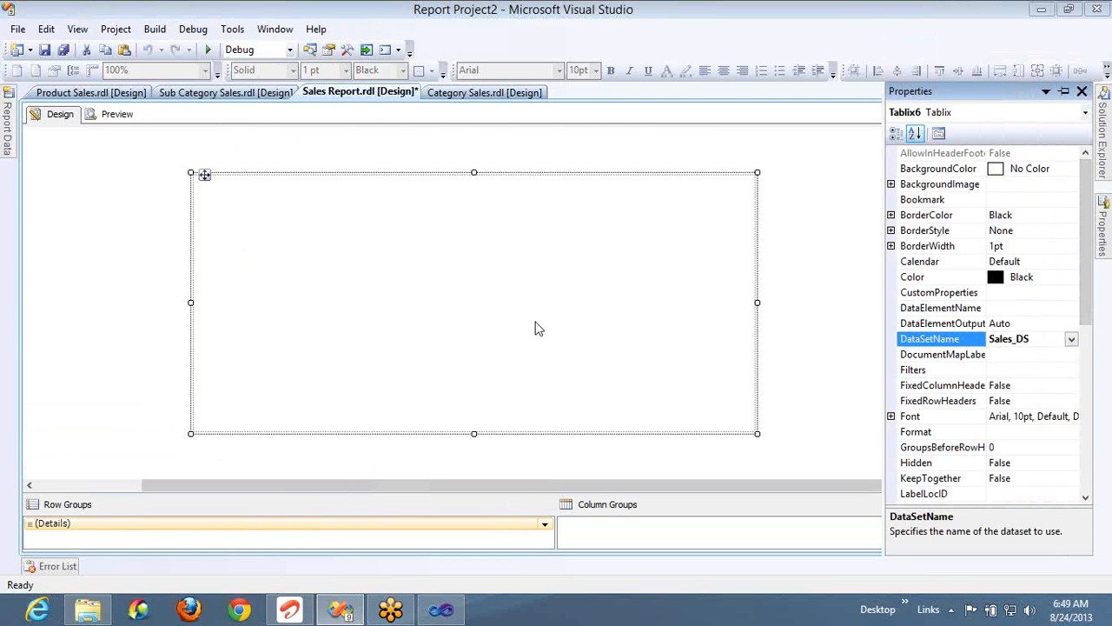
right_click(341, 250)
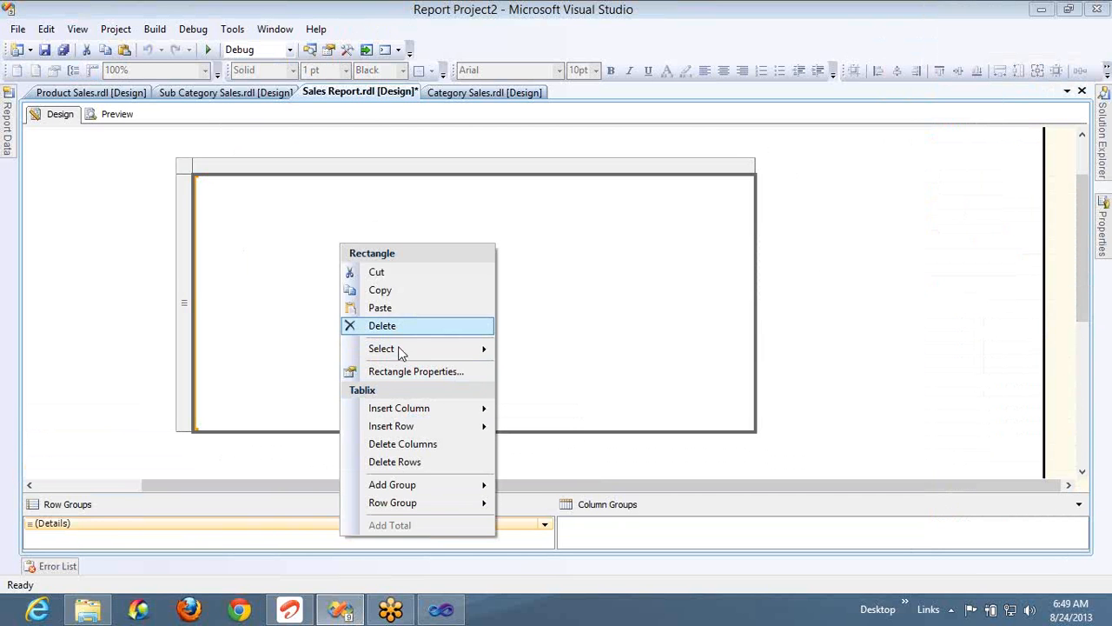
mouse_move(404, 350)
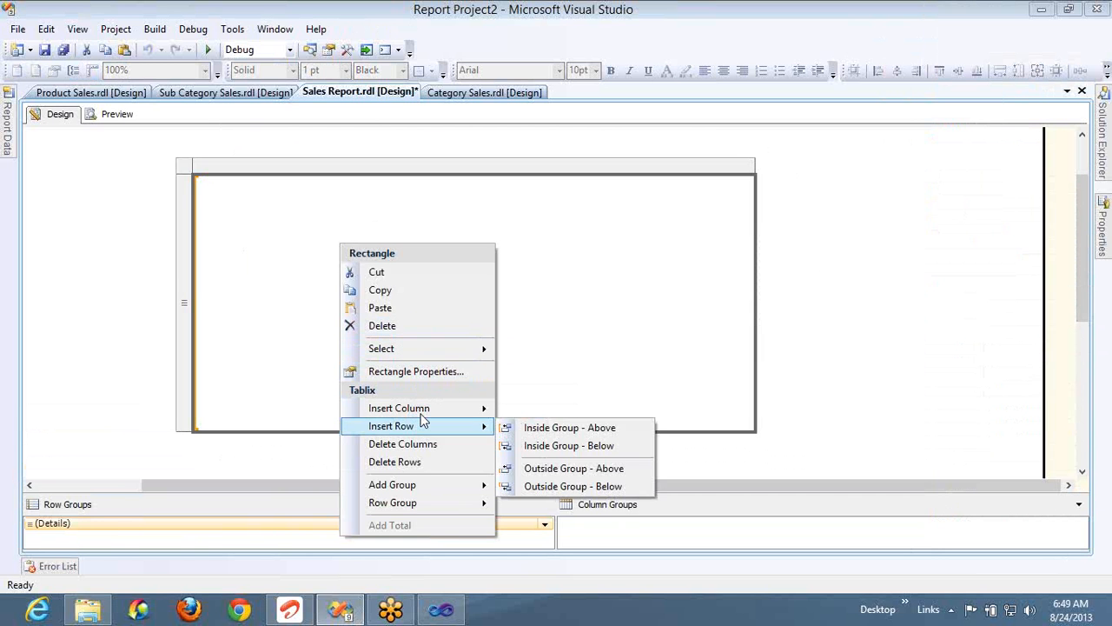
mouse_move(424, 415)
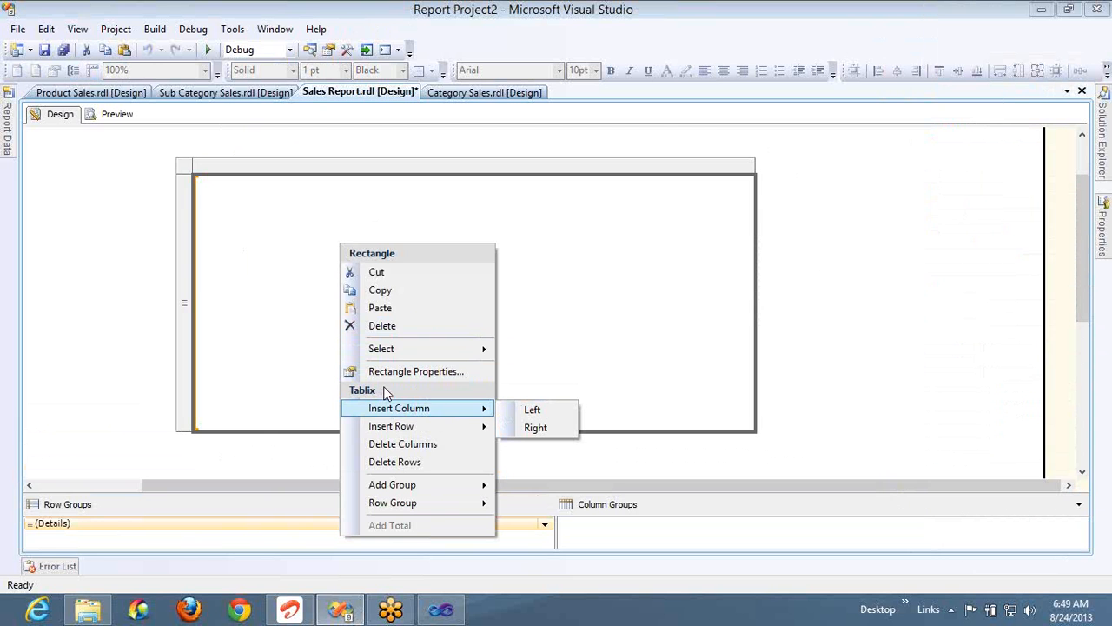
right_click(265, 206)
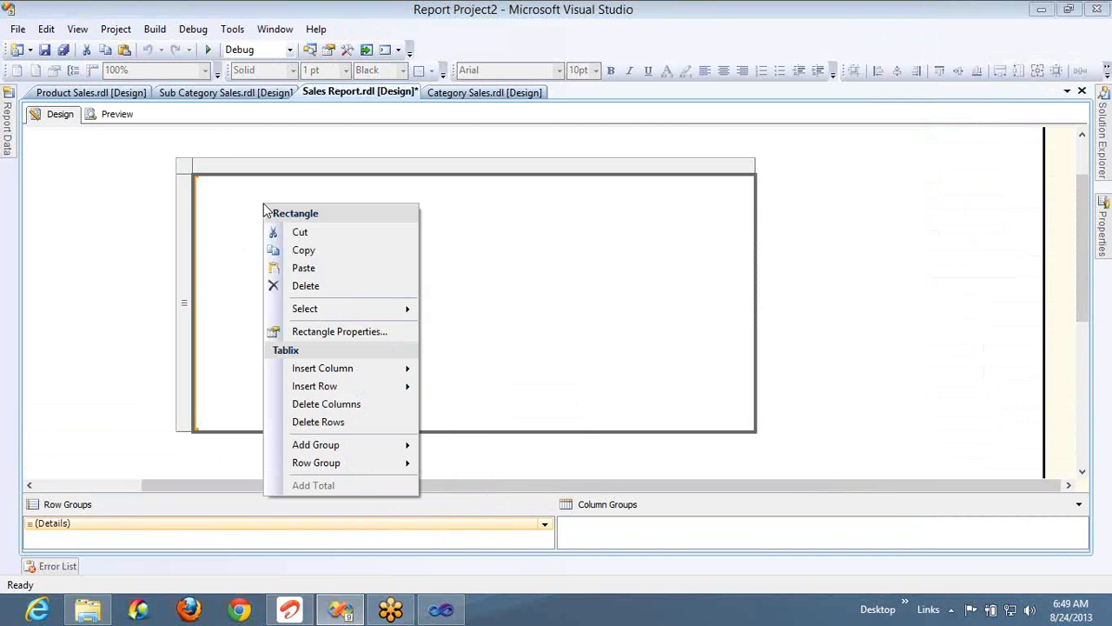
click(264, 209)
right_click(264, 209)
mouse_move(325, 313)
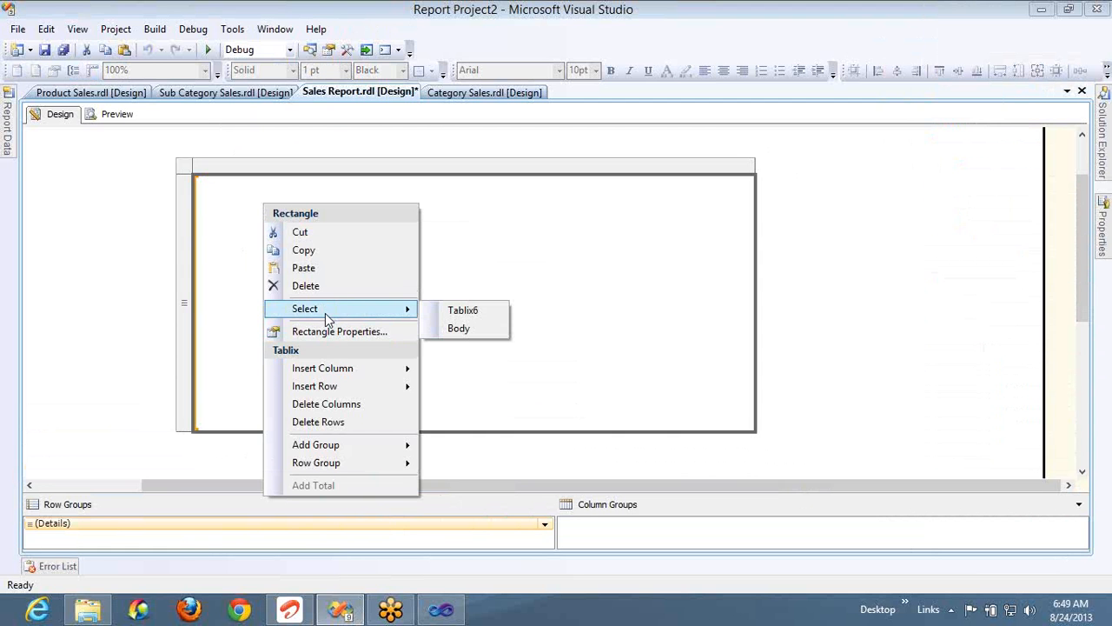
mouse_move(327, 367)
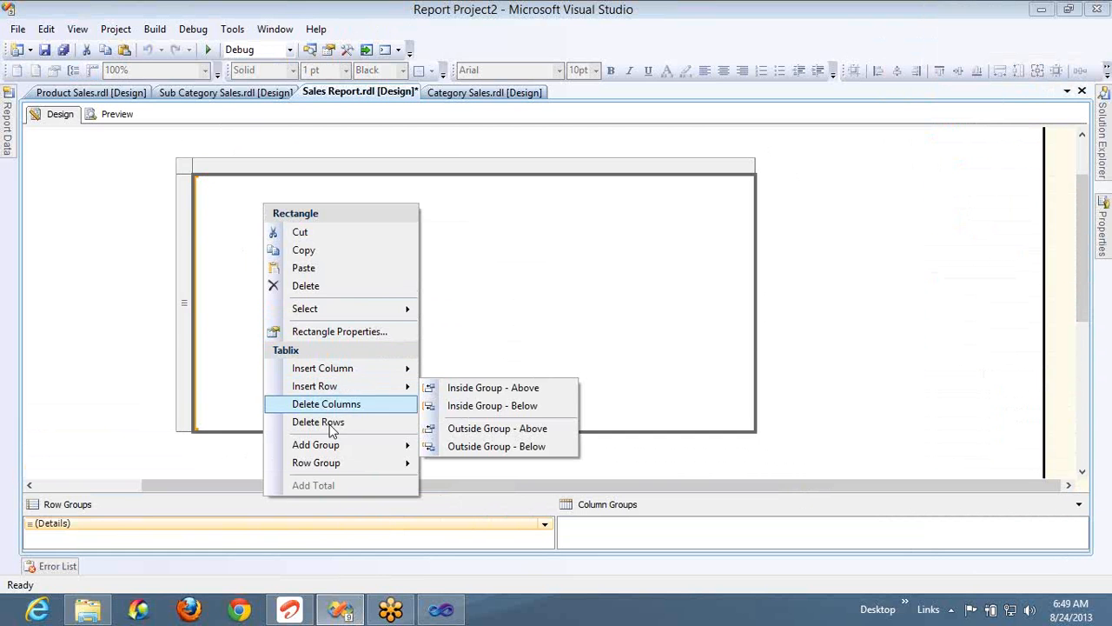
click(243, 451)
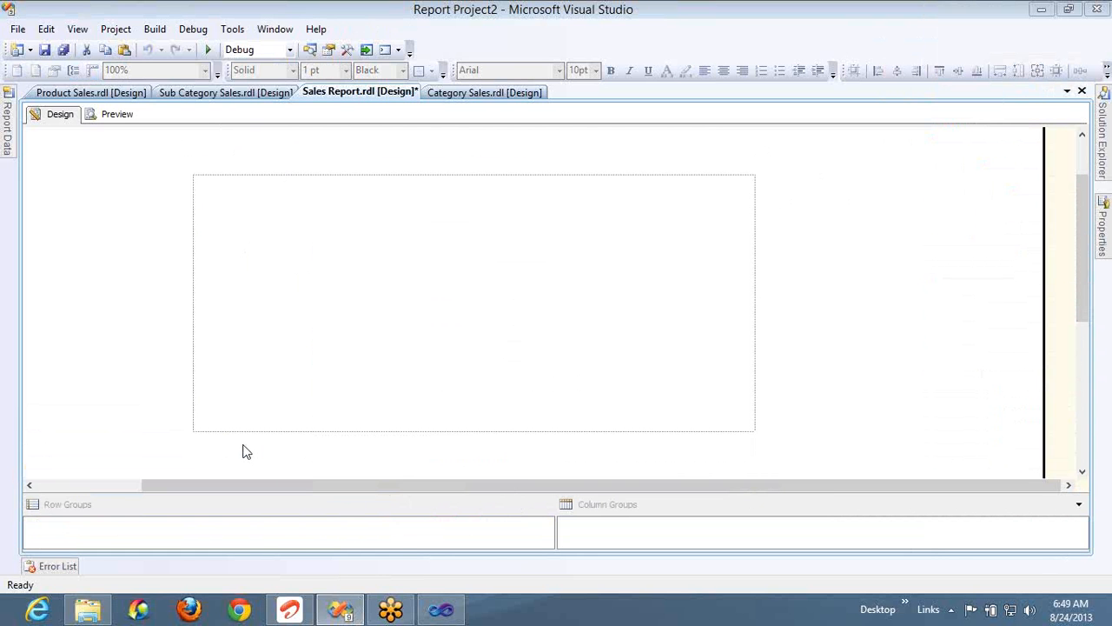
Step: Insert a text box in the report body outside the list, then cut and paste it into the list
right_click(153, 427)
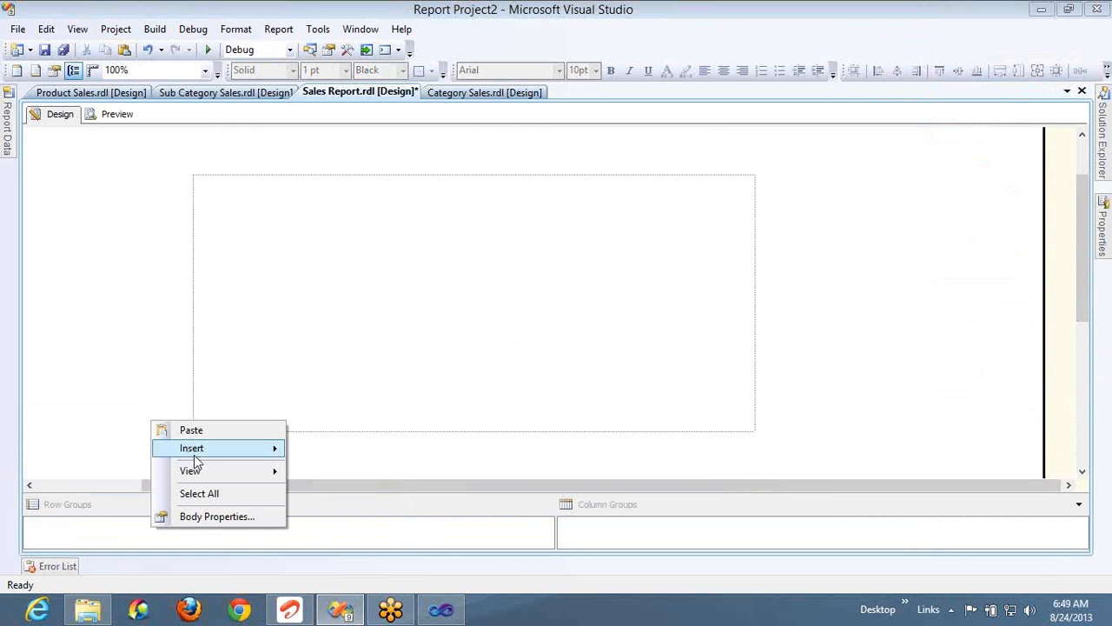
mouse_move(199, 447)
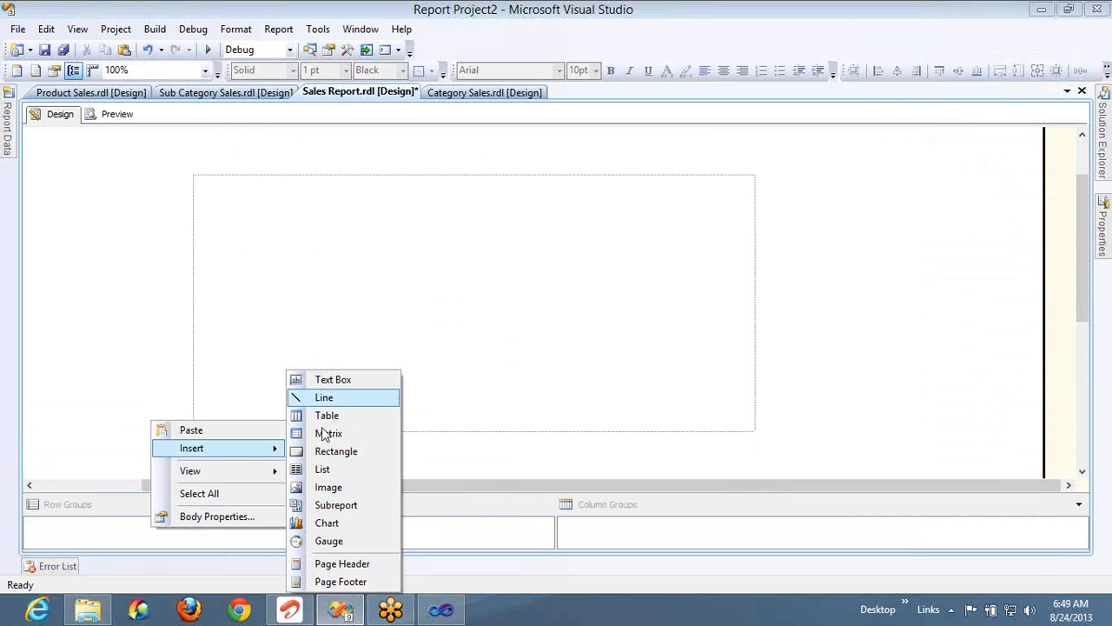
click(323, 380)
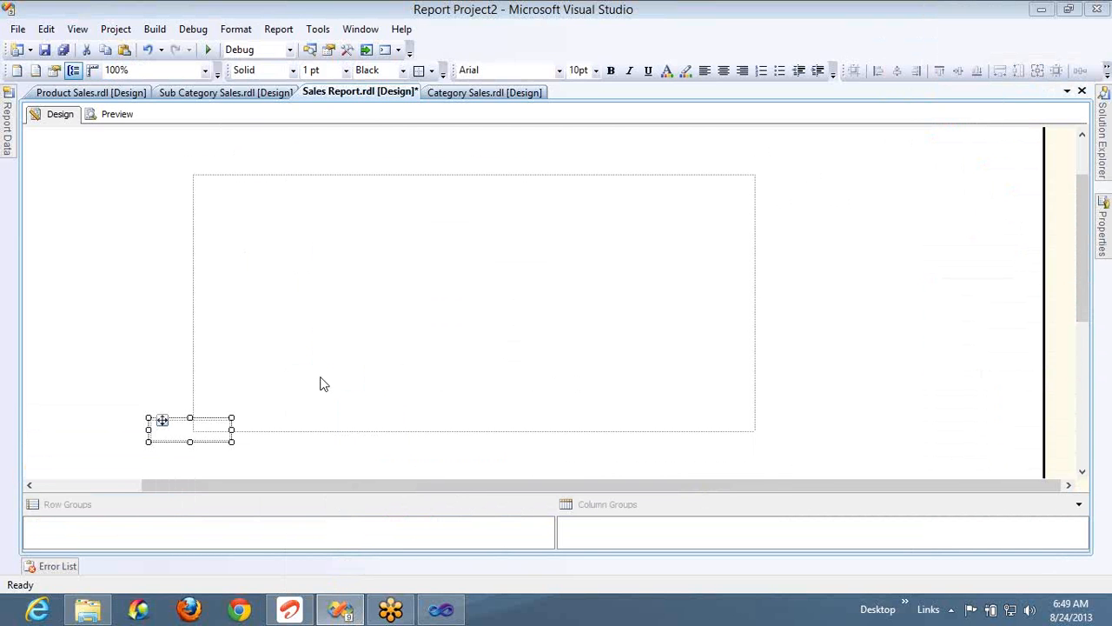
key(Delete)
click(313, 255)
key(ctrl+v)
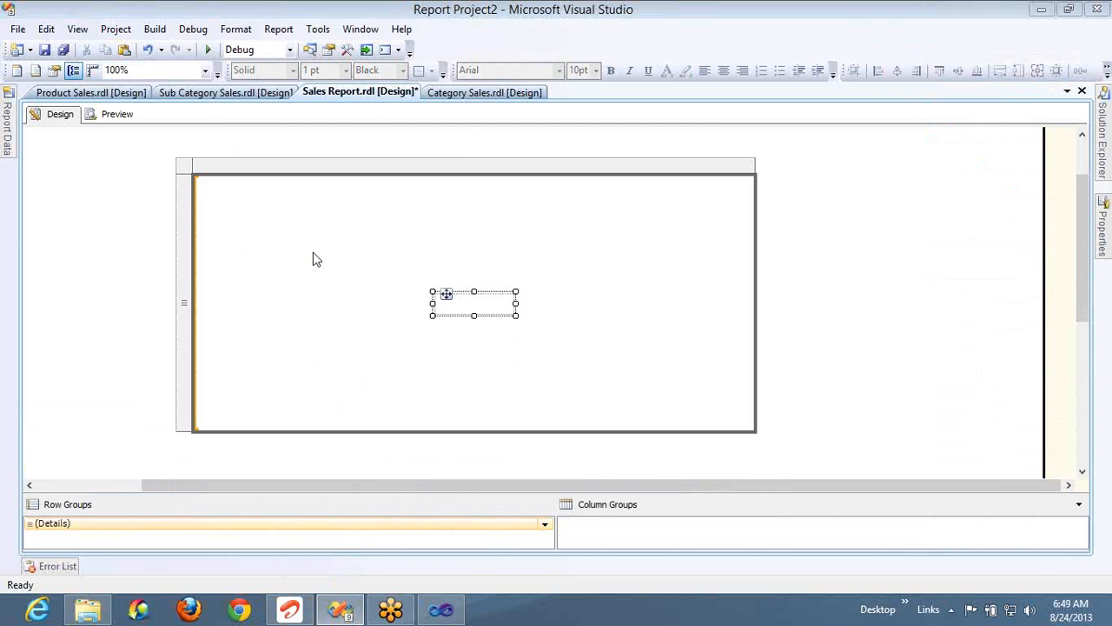
click(313, 252)
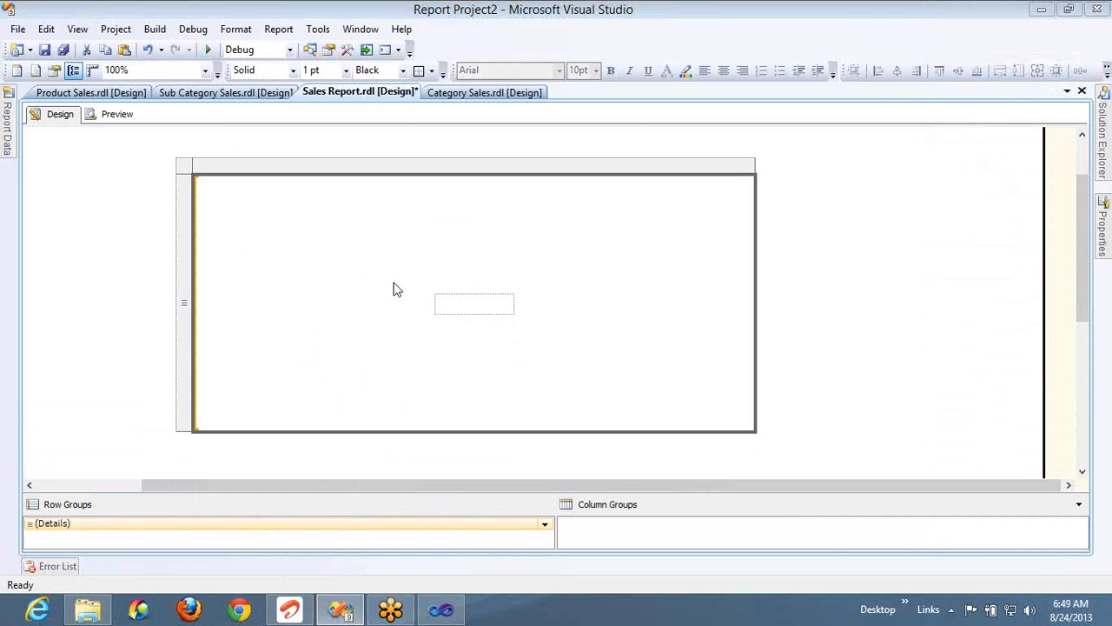
Step: Move the text box to the upper-left area of the list
click(472, 304)
key(Up)
key(Up)
key(Up)
key(Up)
key(Up)
key(Up)
key(Up)
key(Up)
key(Up)
key(Up)
key(Up)
key(Up)
key(Up)
key(Up)
key(Up)
key(Up)
key(Up)
key(Up)
key(Up)
key(Up)
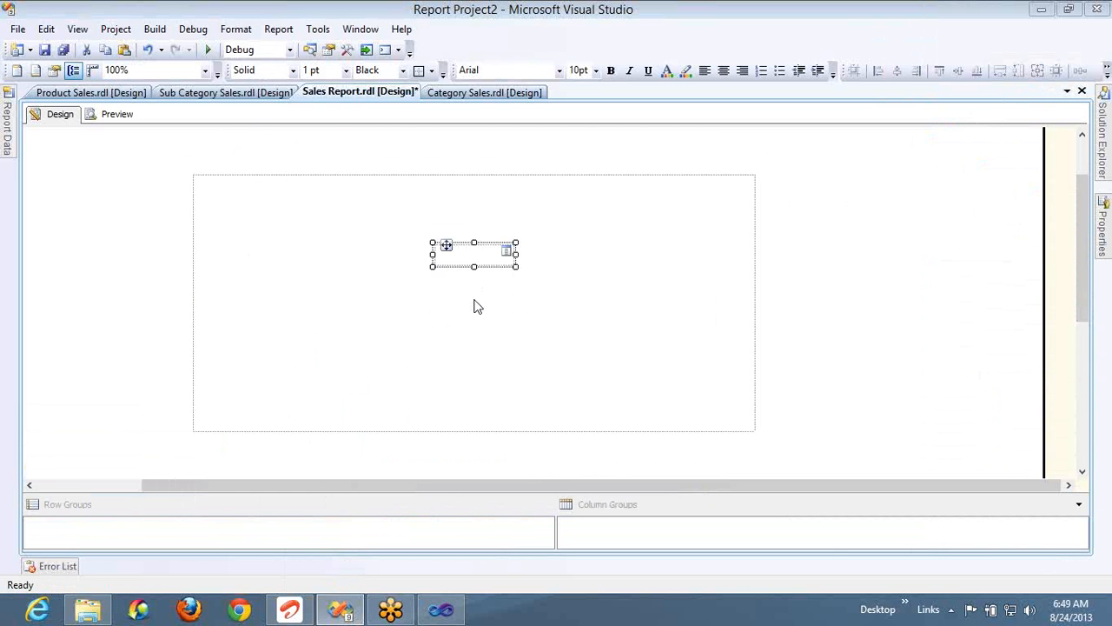
key(Left)
key(Left)
key(Left)
key(Left)
key(Left)
key(Left)
key(Left)
key(Left)
key(Left)
key(Left)
key(Left)
key(Left)
key(Left)
key(Left)
key(Left)
key(Left)
key(Left)
key(Left)
key(Left)
key(Left)
key(Left)
key(Left)
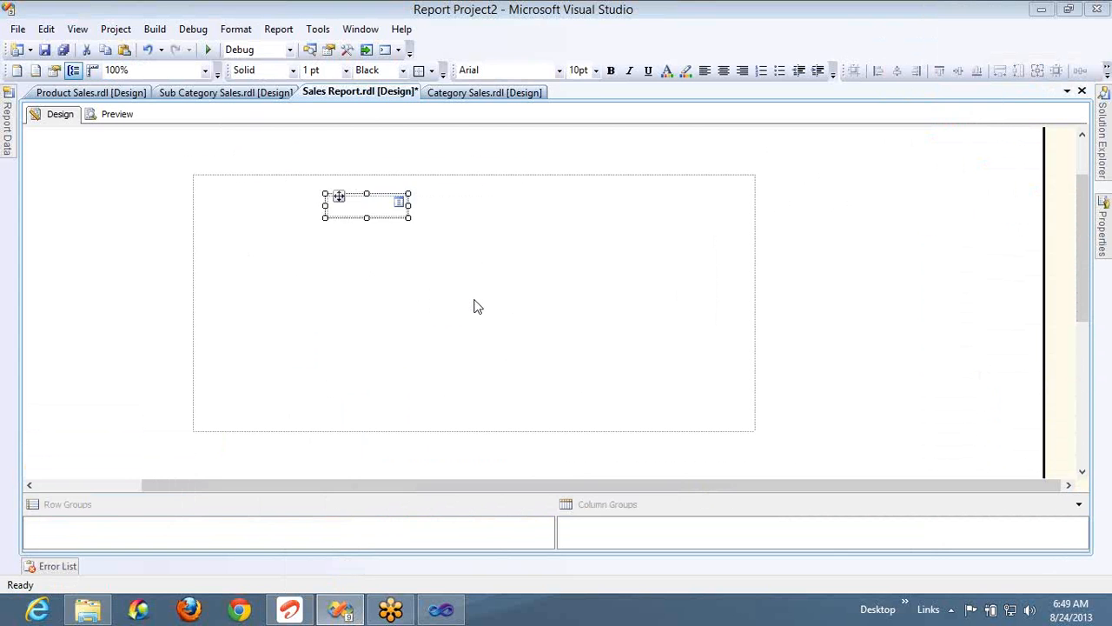
Step: Widen the text box rightward to nearly half the list's width
key(shift+Right)
key(shift+Right)
key(shift+Right)
key(shift+Right)
key(shift+Right)
key(shift+Right)
key(shift+Right)
key(shift+Right)
key(shift+Right)
key(shift+Right)
key(shift+Right)
key(shift+Right)
key(shift+Right)
key(shift+Right)
key(shift+Right)
key(shift+Right)
key(shift+Right)
key(shift+Right)
key(shift+Right)
key(shift+Right)
key(shift+Right)
key(shift+Right)
key(shift+Right)
key(shift+Right)
key(shift+Right)
key(shift+Right)
key(shift+Right)
key(shift+Right)
key(shift+Right)
key(shift+Right)
key(shift+Right)
key(shift+Right)
key(shift+Right)
key(shift+Right)
key(shift+Right)
key(shift+Right)
key(shift+Right)
key(shift+Right)
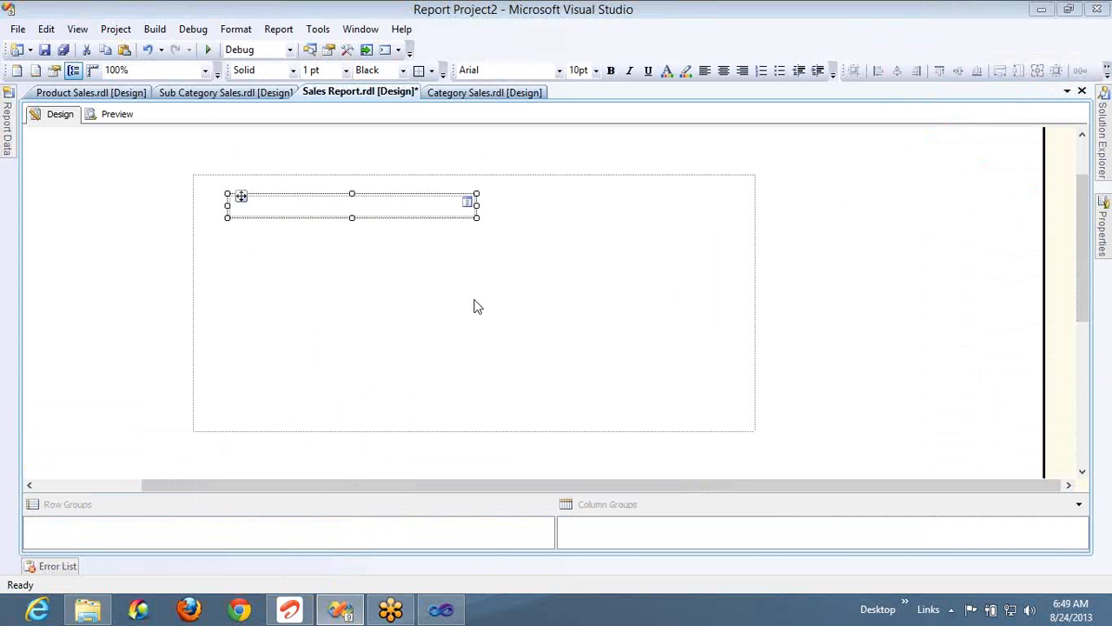
Step: Paste a second copy of the text box into the list
click(538, 253)
key(ctrl+v)
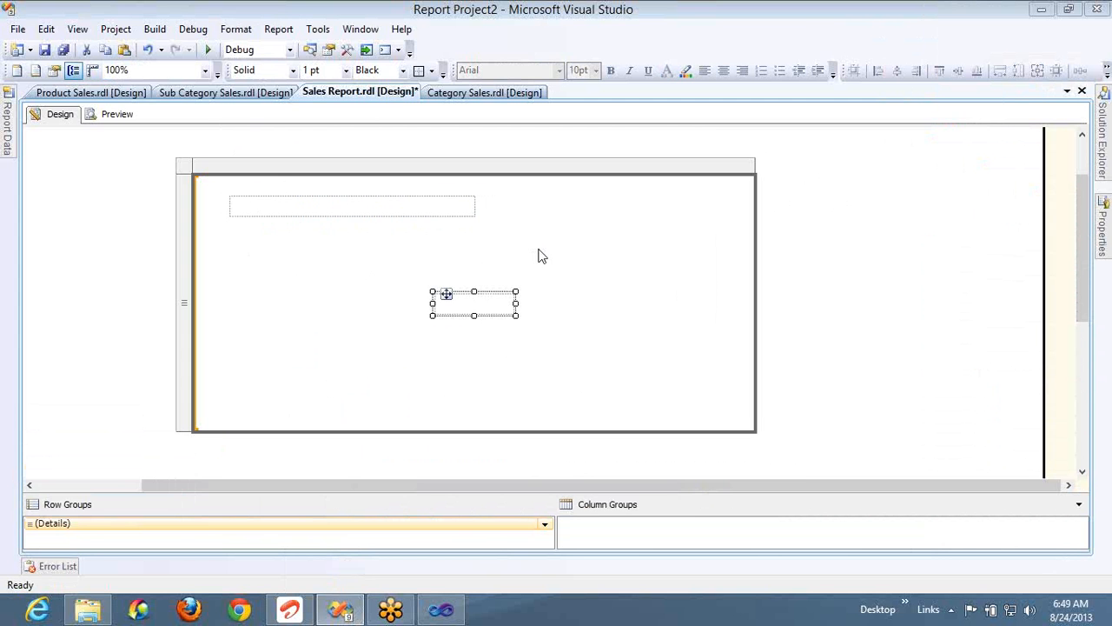
click(539, 255)
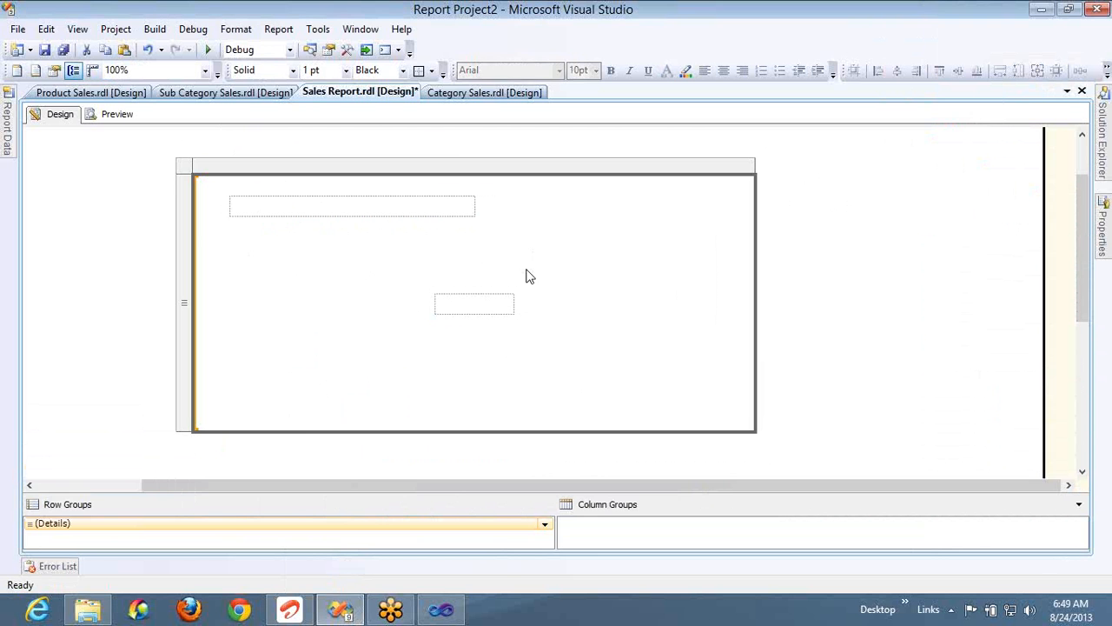
Step: Move the second text box up and left so it sits beneath the first one in the list
click(502, 310)
key(Up)
key(Up)
key(Up)
key(Up)
key(Up)
key(Up)
key(Up)
key(Up)
key(Up)
key(Up)
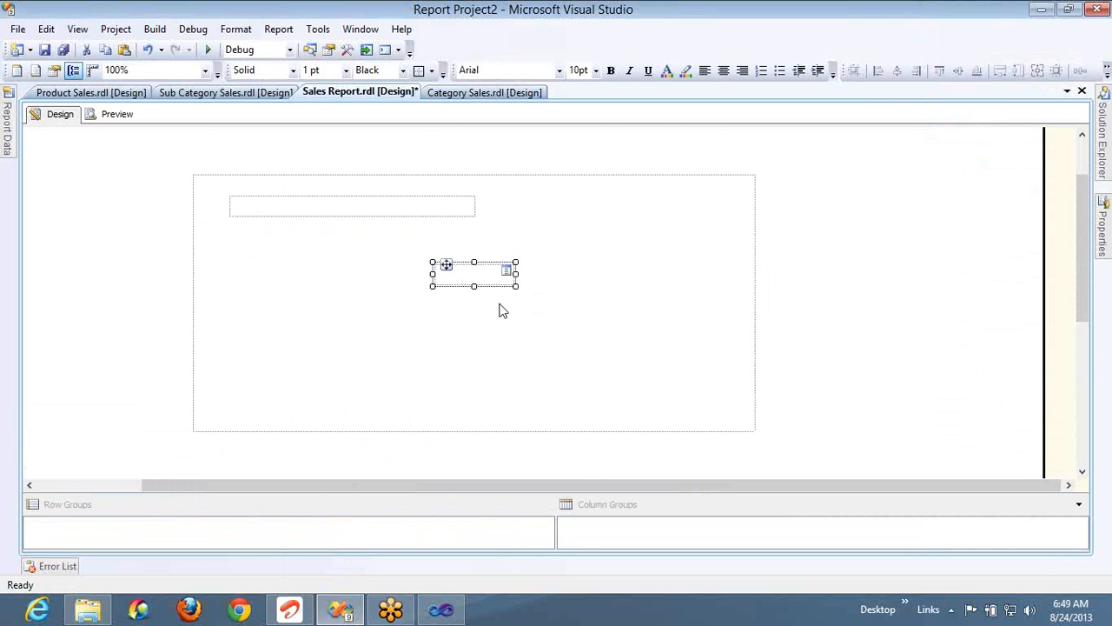
key(Left)
key(Left)
key(Left)
key(Left)
key(Left)
key(Left)
key(Left)
key(Left)
key(Left)
key(Left)
key(Left)
key(Left)
key(Left)
key(Left)
key(Left)
key(Left)
key(Left)
key(Left)
key(Left)
key(Left)
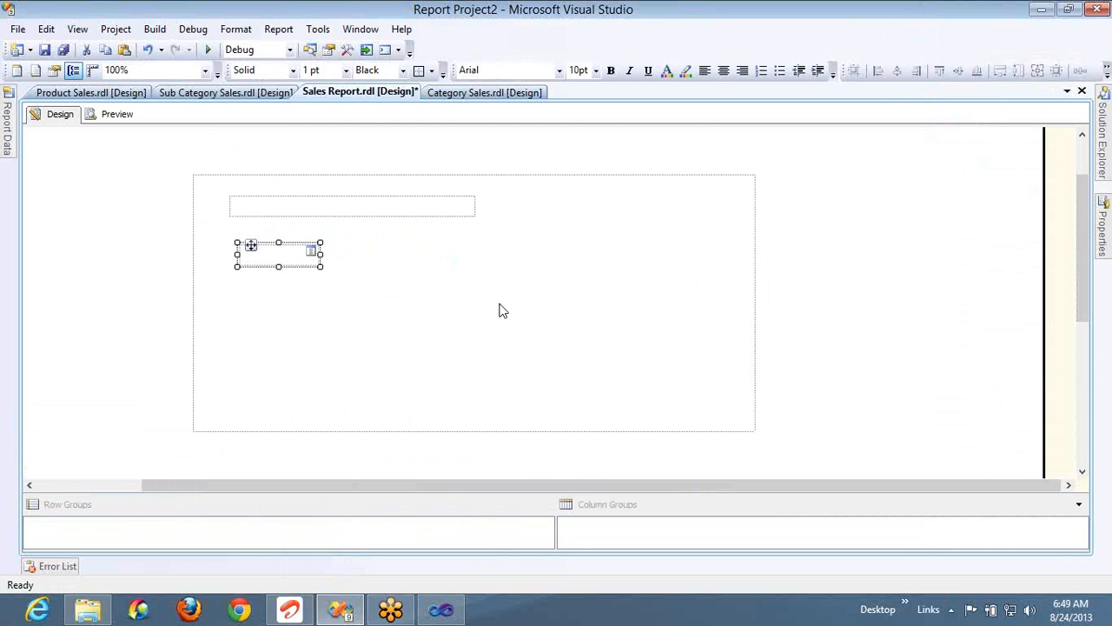
Step: Widen the second text box to match the width and alignment of the first one above it
key(shift+Right)
key(shift+Right)
key(shift+Right)
key(shift+Right)
key(shift+Right)
key(shift+Right)
key(shift+Right)
key(shift+Right)
key(shift+Right)
key(shift+Right)
key(shift+Right)
key(shift+Right)
key(shift+Right)
key(shift+Right)
key(shift+Right)
key(shift+Right)
key(shift+Right)
key(shift+Right)
key(shift+Right)
key(shift+Right)
key(shift+Right)
key(shift+Right)
key(shift+Right)
key(shift+Right)
key(shift+Right)
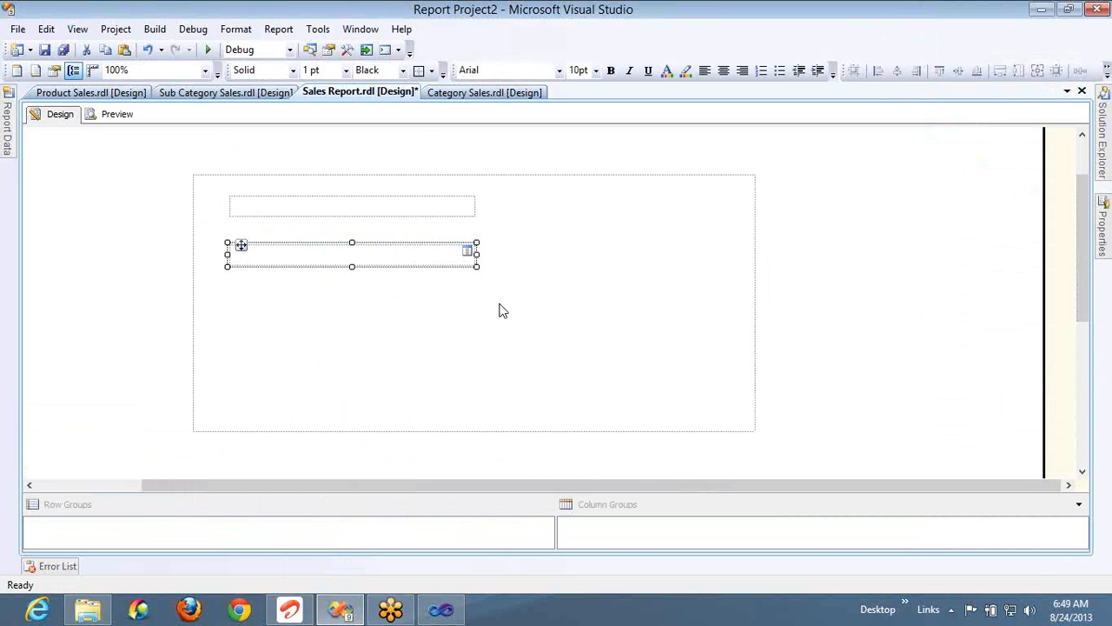
Step: Paste a third text box into the list
click(393, 351)
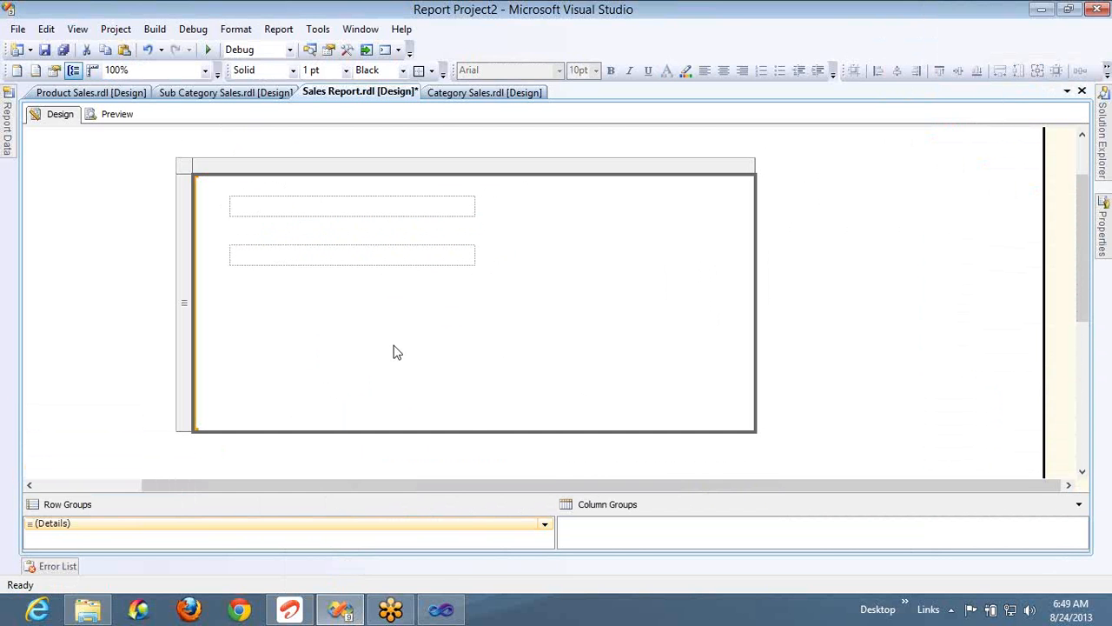
right_click(393, 346)
click(326, 357)
key(ctrl+v)
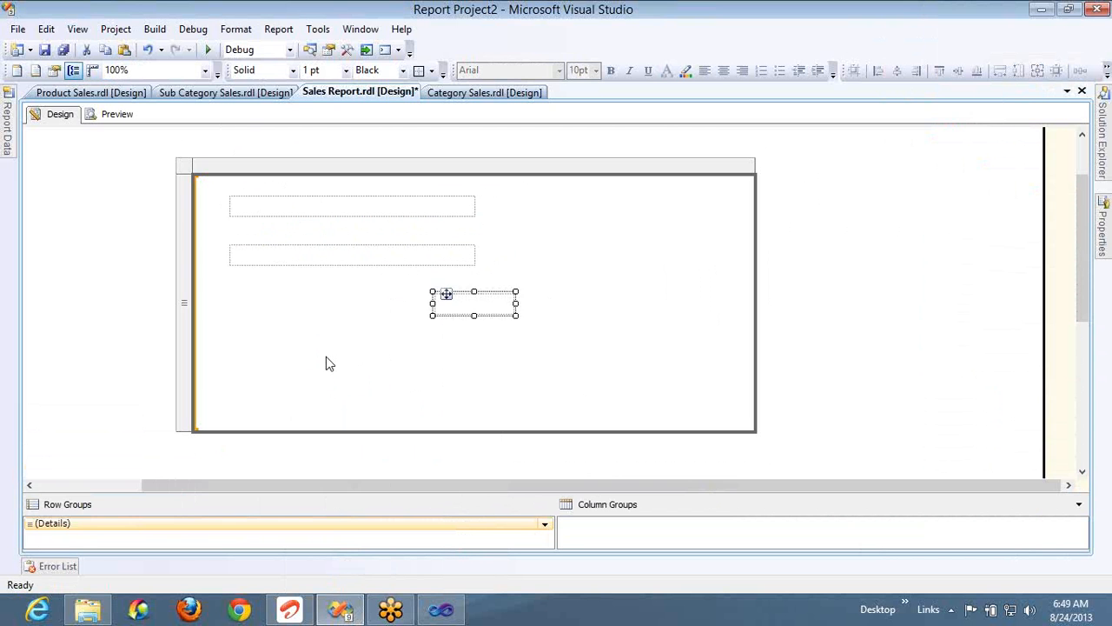
click(326, 363)
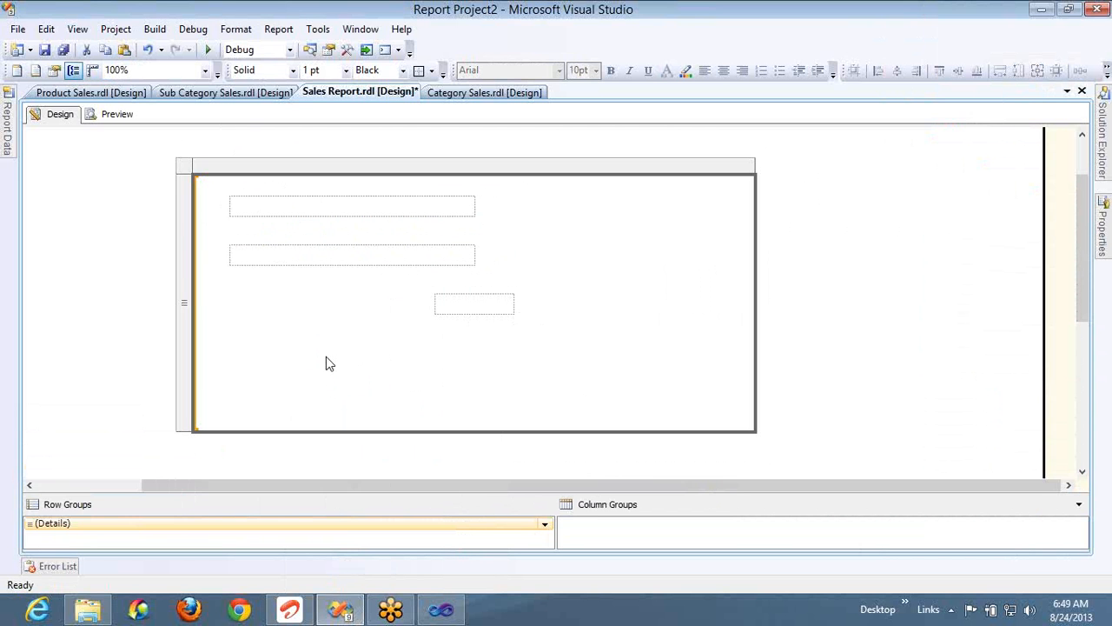
Step: Move the third text box left so it lines up beneath the second one
double_click(474, 303)
key(Escape)
key(Left)
key(Left)
key(Left)
key(Left)
key(Left)
key(Left)
key(Left)
key(Left)
key(Left)
key(Left)
key(Left)
key(Left)
key(Left)
key(Left)
key(Left)
key(Left)
key(Left)
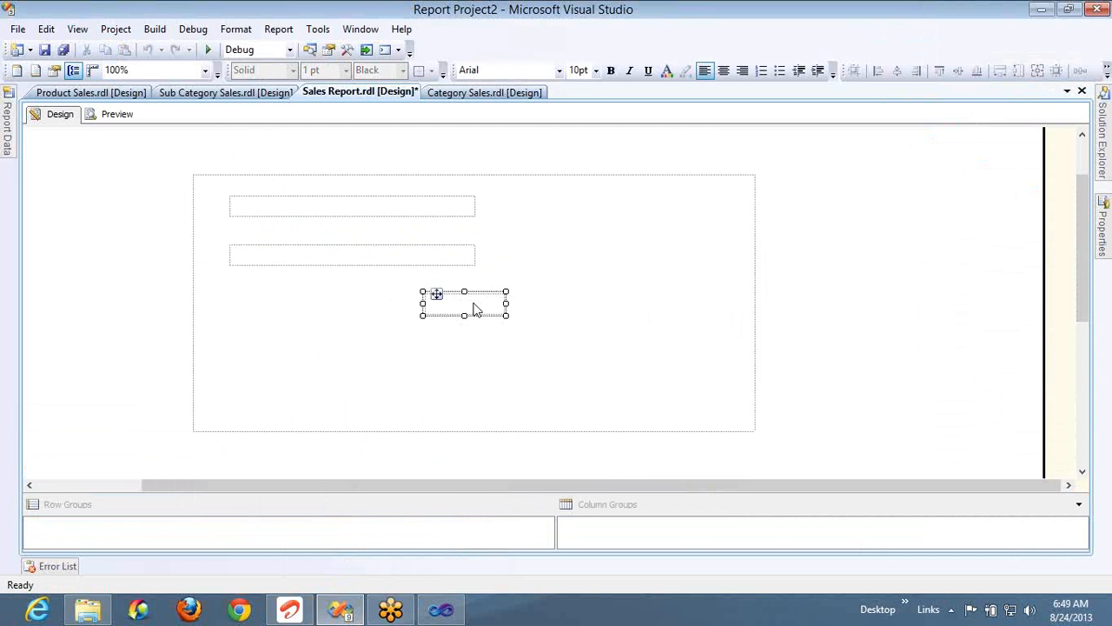
key(Left)
key(Left)
key(Left)
key(Left)
key(Left)
key(Left)
key(Left)
key(Left)
Step: Widen the third text box to the same width as the two above it
key(shift+Right)
key(shift+Right)
key(shift+Right)
key(shift+Right)
key(shift+Right)
key(shift+Right)
key(shift+Right)
key(shift+Right)
key(shift+Right)
key(shift+Right)
key(shift+Right)
key(shift+Right)
key(shift+Right)
key(shift+Right)
key(shift+Right)
key(shift+Right)
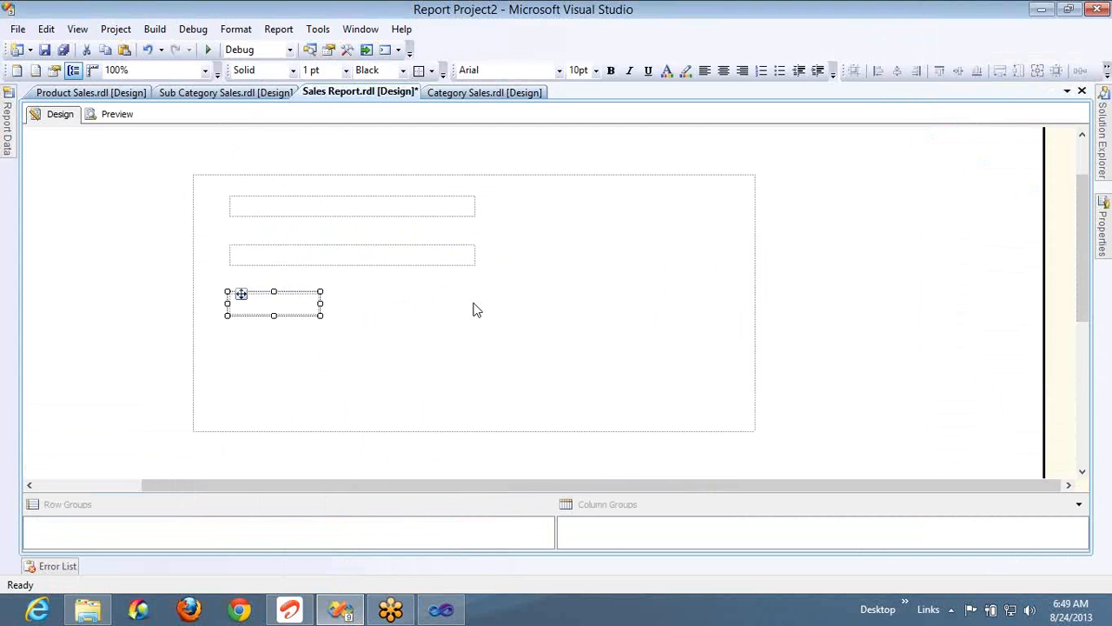
Step: Paste another text box into the report body outside the list and move it just below the list
click(1020, 233)
key(ctrl+v)
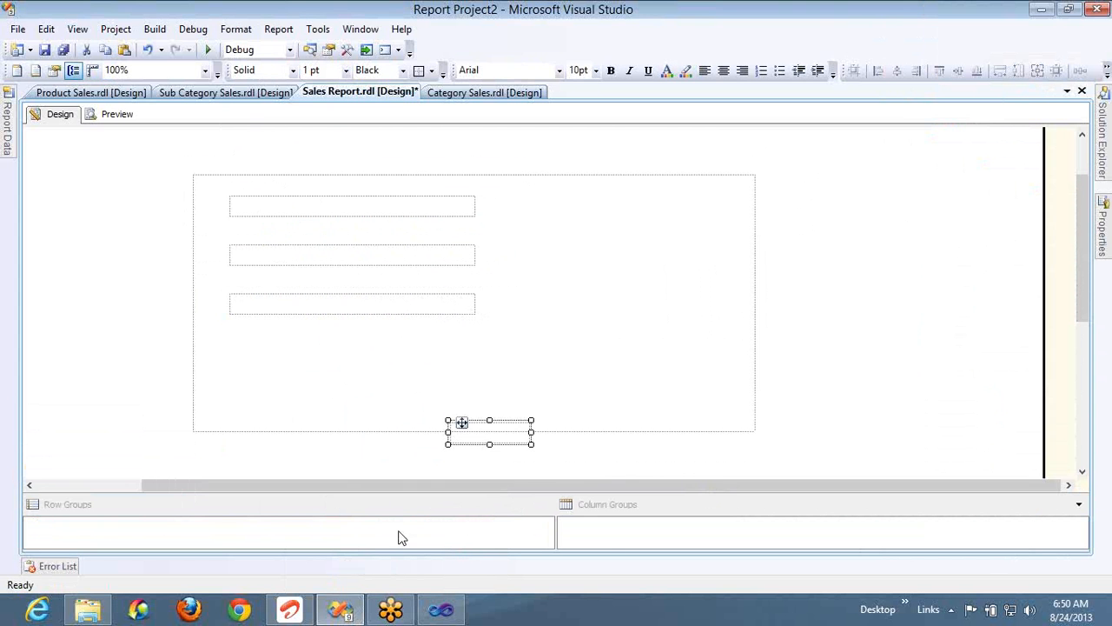
key(Down)
key(Down)
key(Down)
key(Down)
key(Down)
key(Down)
key(Down)
key(Down)
key(Down)
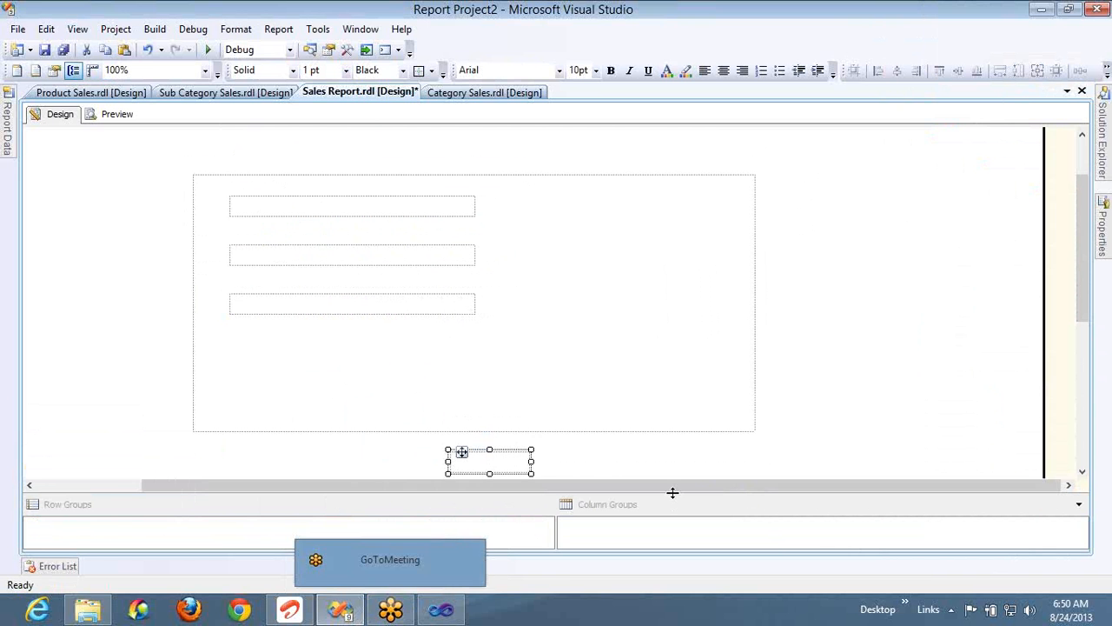
click(563, 459)
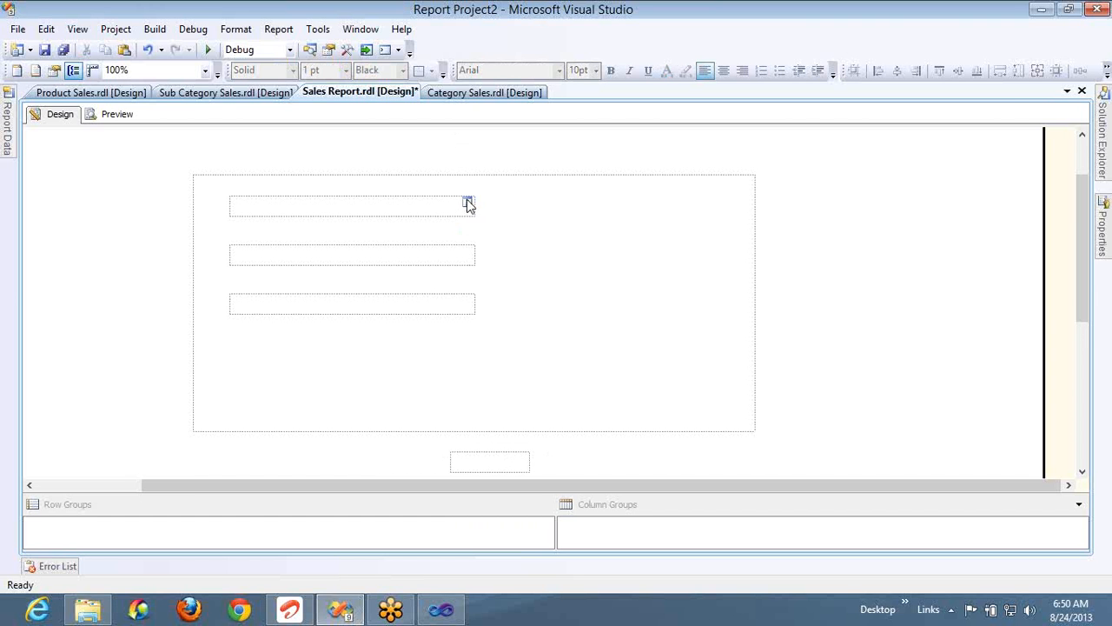
Step: Assign the fields EnglishProductName, Color and SalesAmount to the list's first, second and third text boxes respectively
click(468, 204)
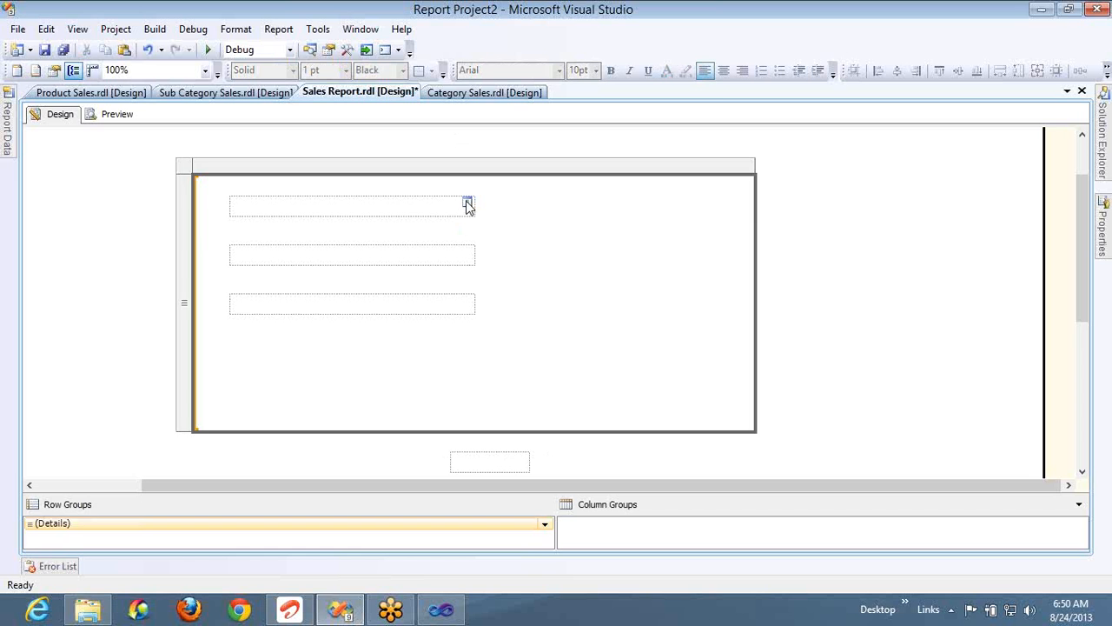
click(468, 204)
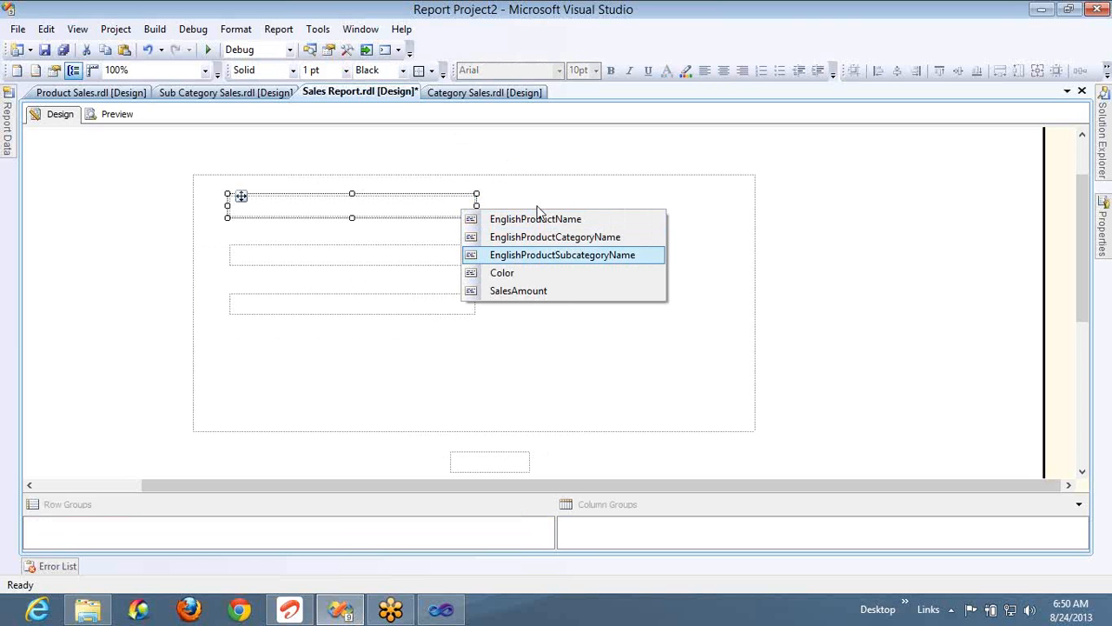
click(523, 220)
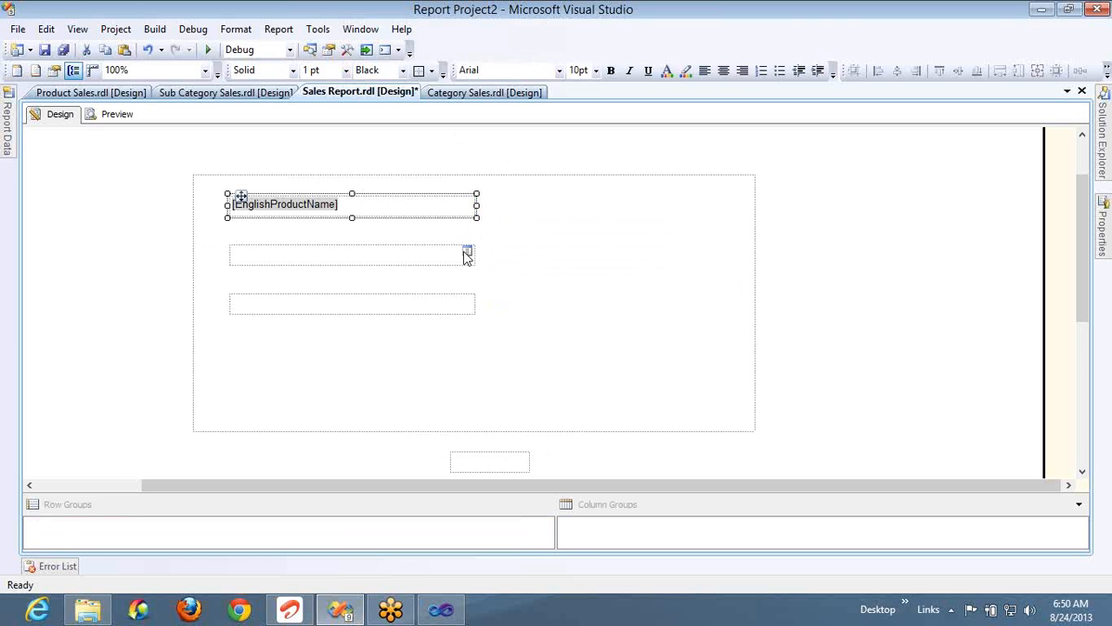
click(467, 253)
click(504, 320)
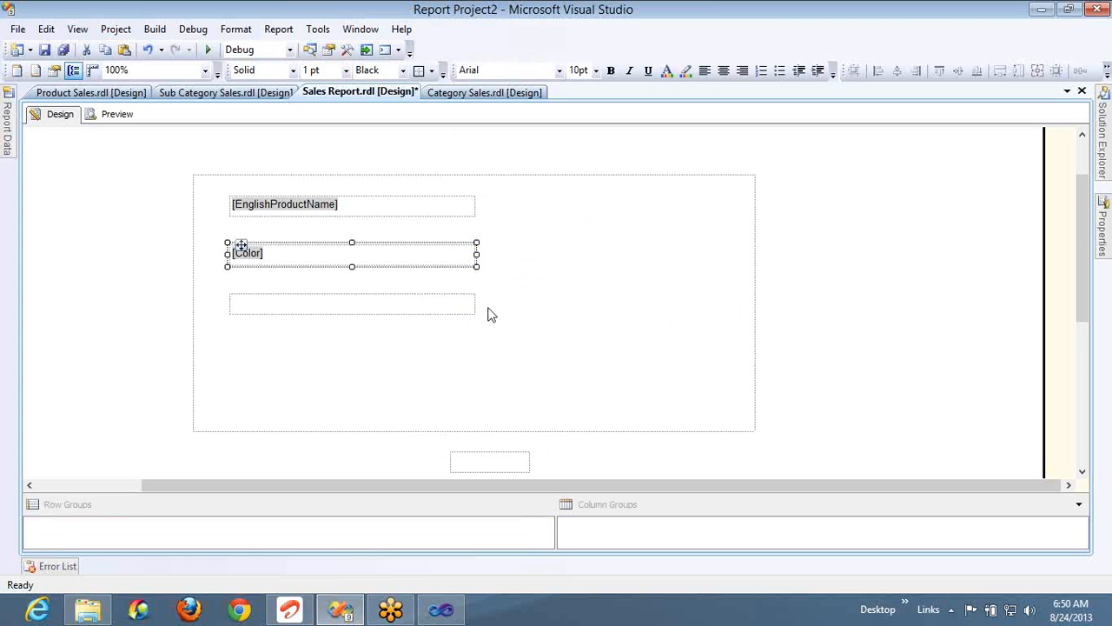
click(469, 303)
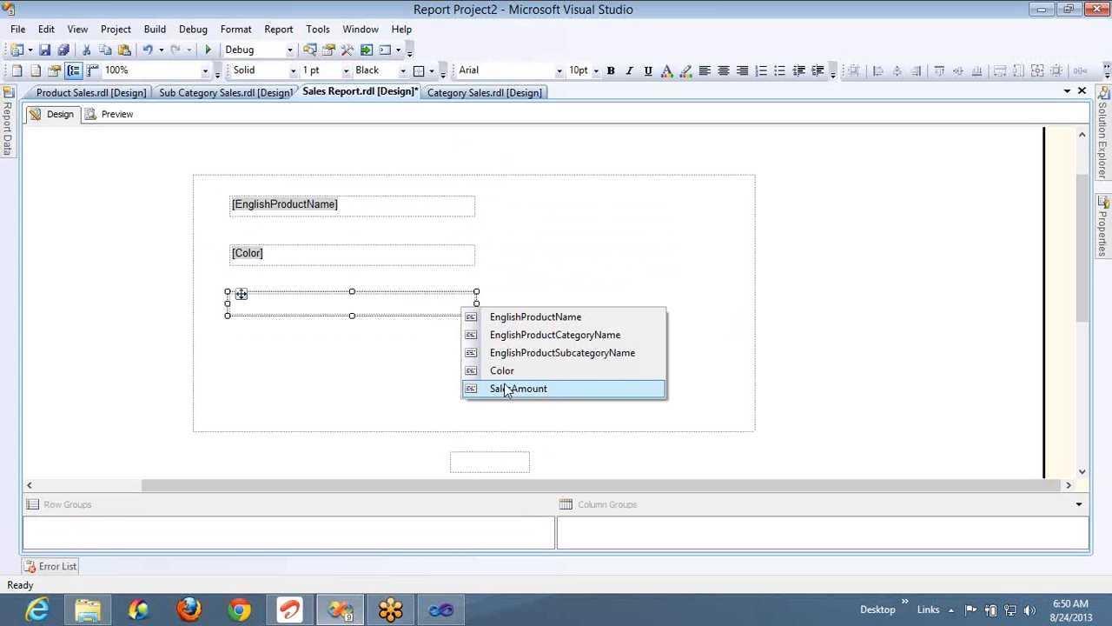
click(505, 390)
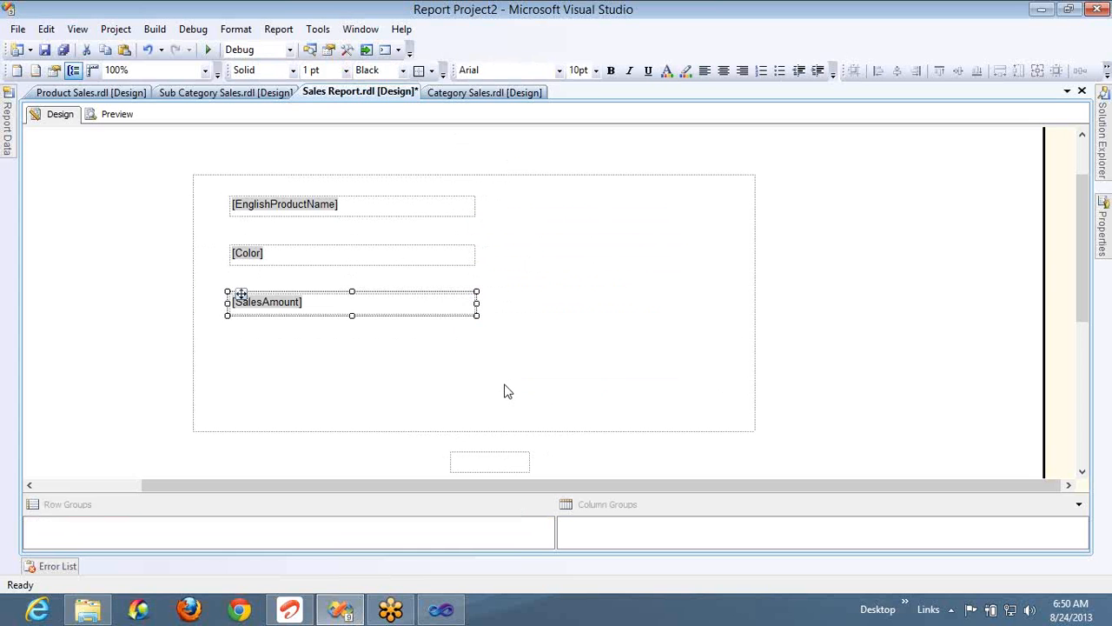
Step: Move the Color text box up and to the right, directly below the EnglishProductName row
click(390, 252)
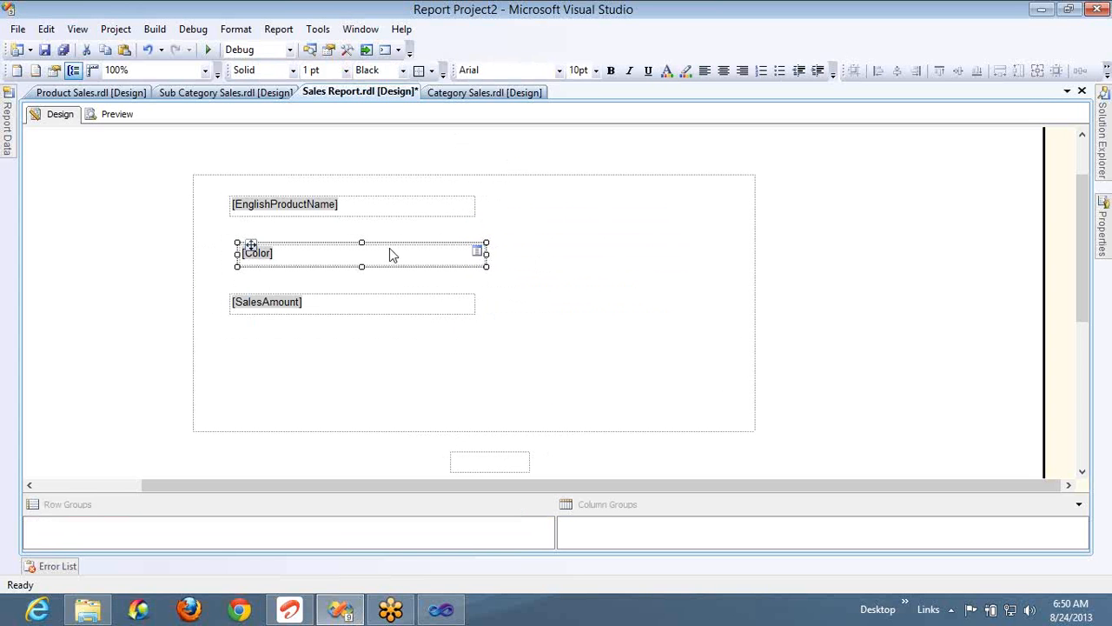
key(Right)
key(Up)
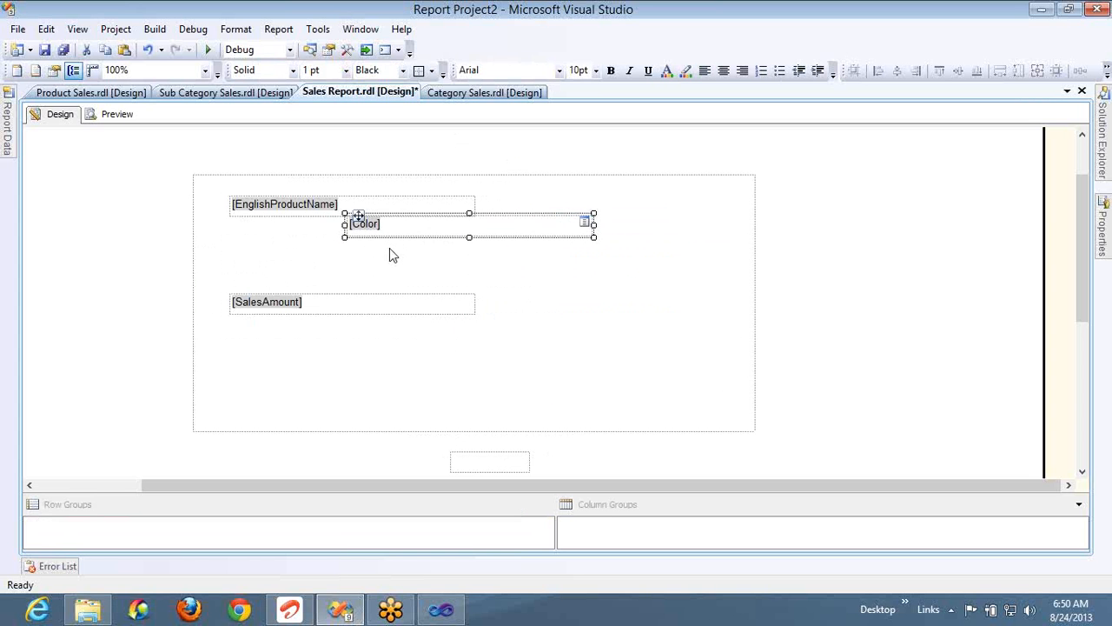
key(Right)
key(Right)
key(Right)
key(Right)
key(Right)
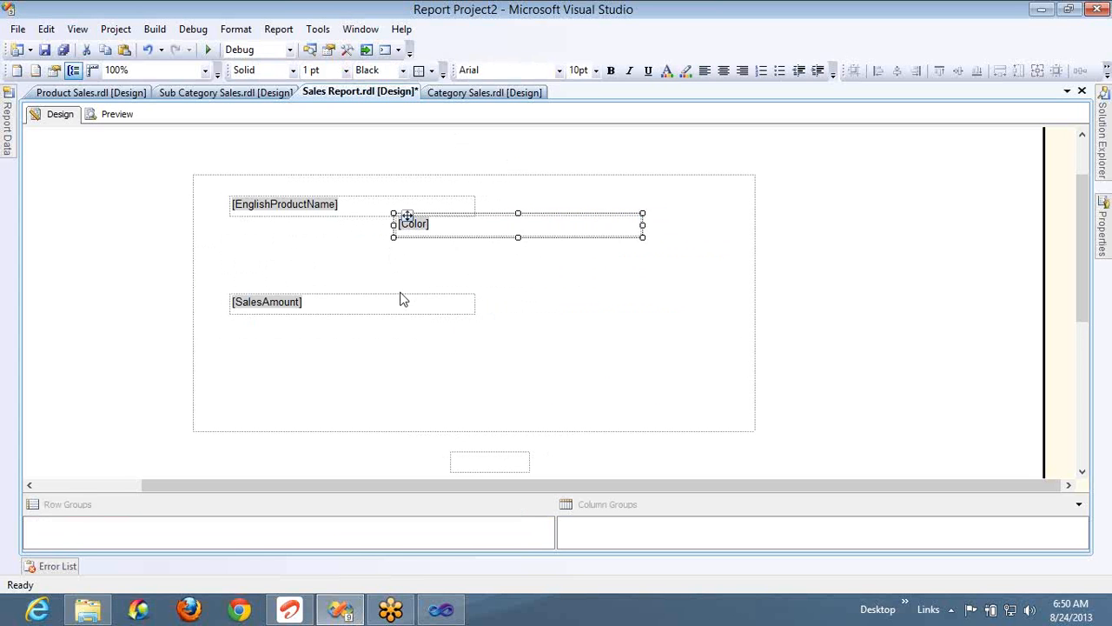
Step: Move the SalesAmount text box up until it sits directly below the Color row
click(403, 298)
key(Up)
key(Up)
key(Up)
key(Up)
key(Up)
key(Up)
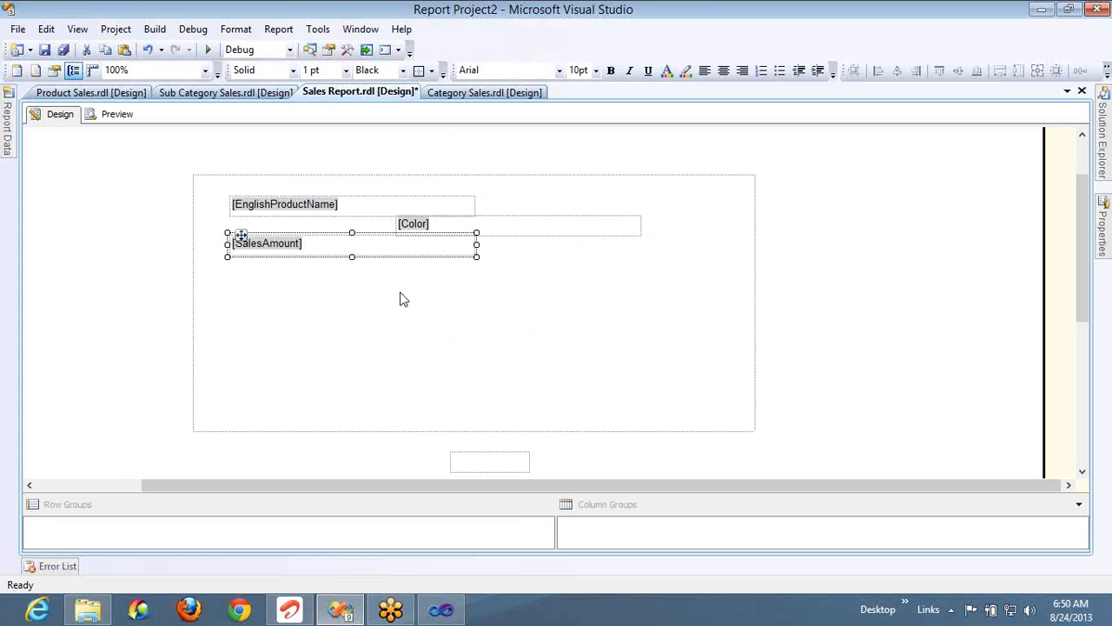
Step: Preview the Sales Report with the Category parameter set to Bikes
click(93, 119)
click(199, 137)
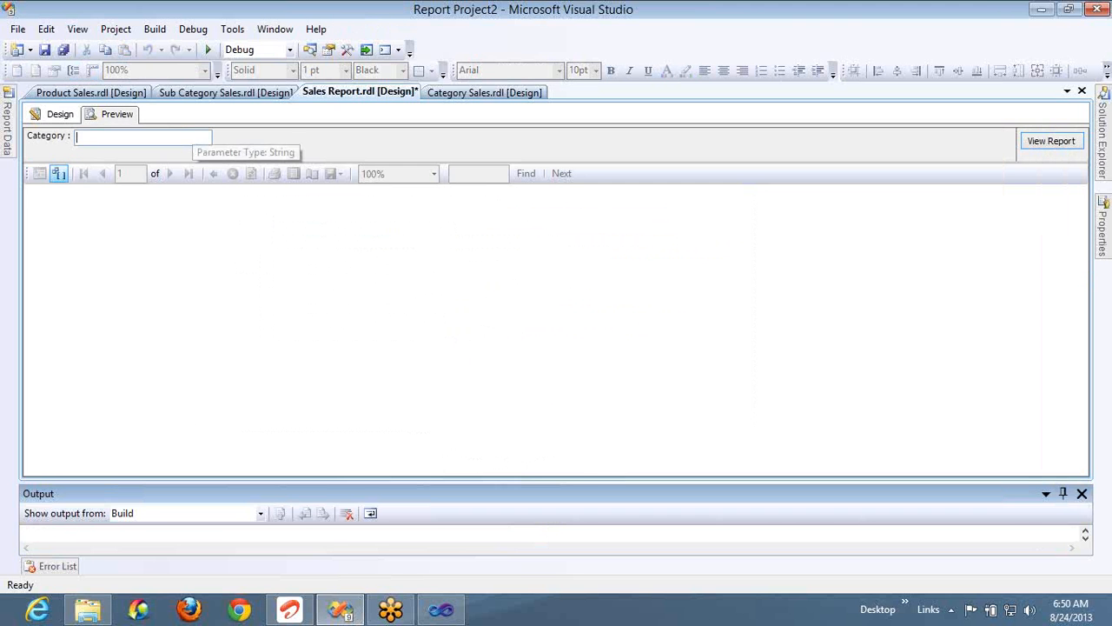
text(Bikes)
key(Return)
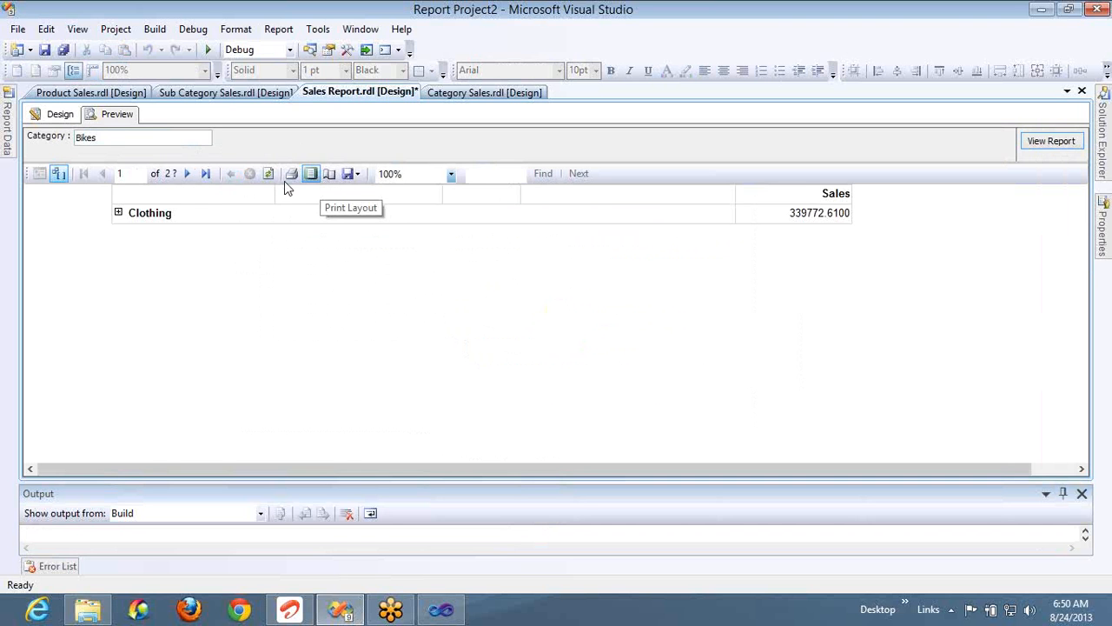
Step: Page forward to page 4 of the preview and examine how the list repeats its product records
click(193, 177)
click(193, 176)
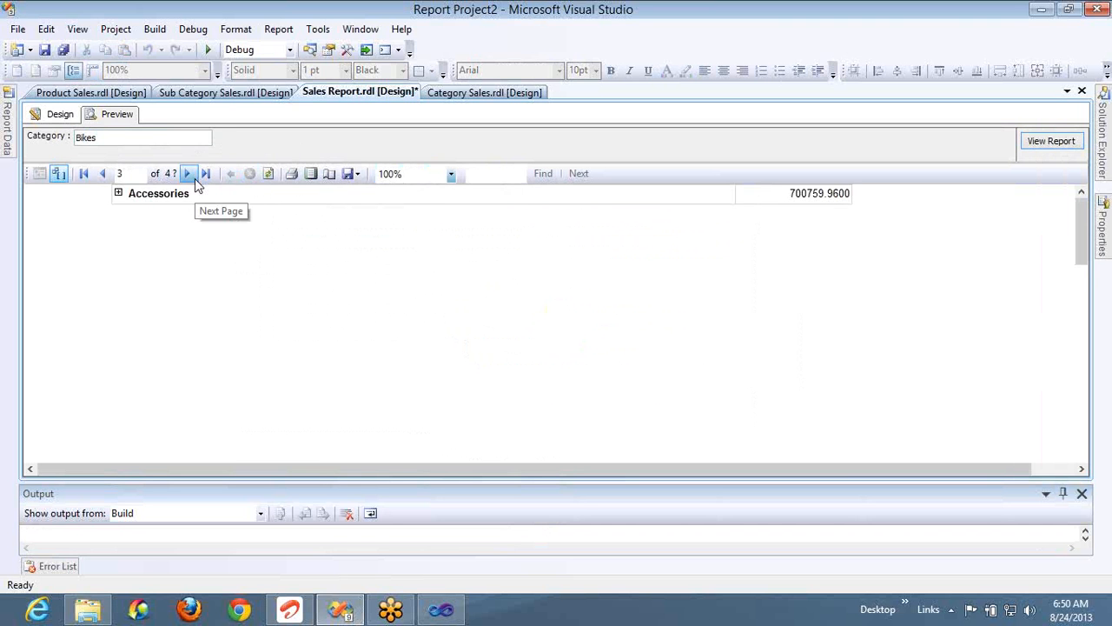
click(194, 177)
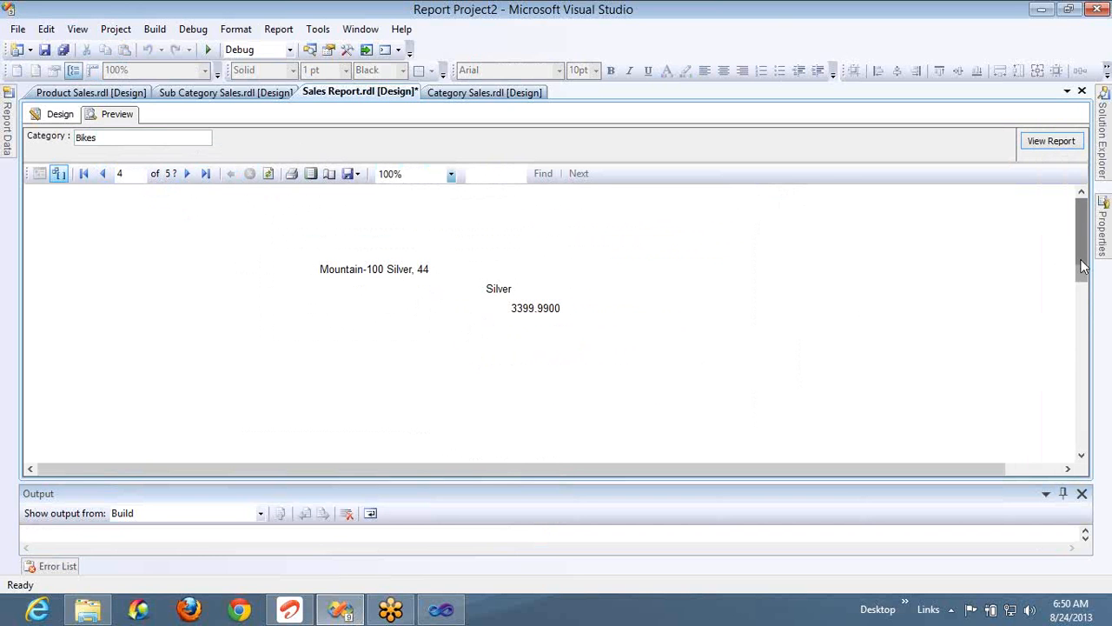
drag(1082, 266, 1083, 434)
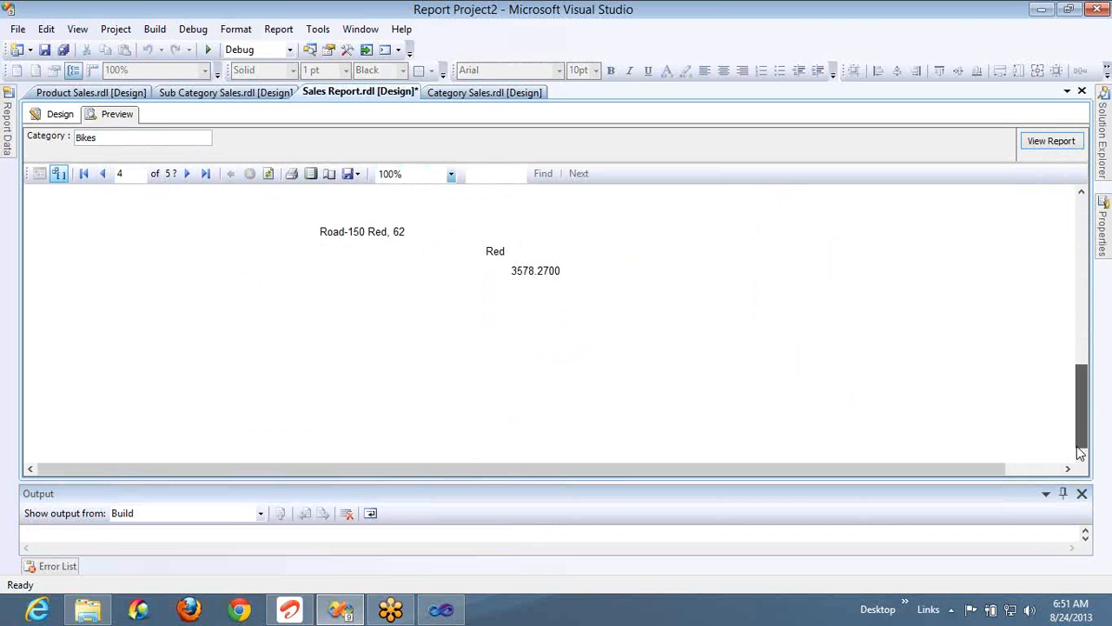
Step: Go to the last page of the preview and page backward to examine the closing list records
click(209, 176)
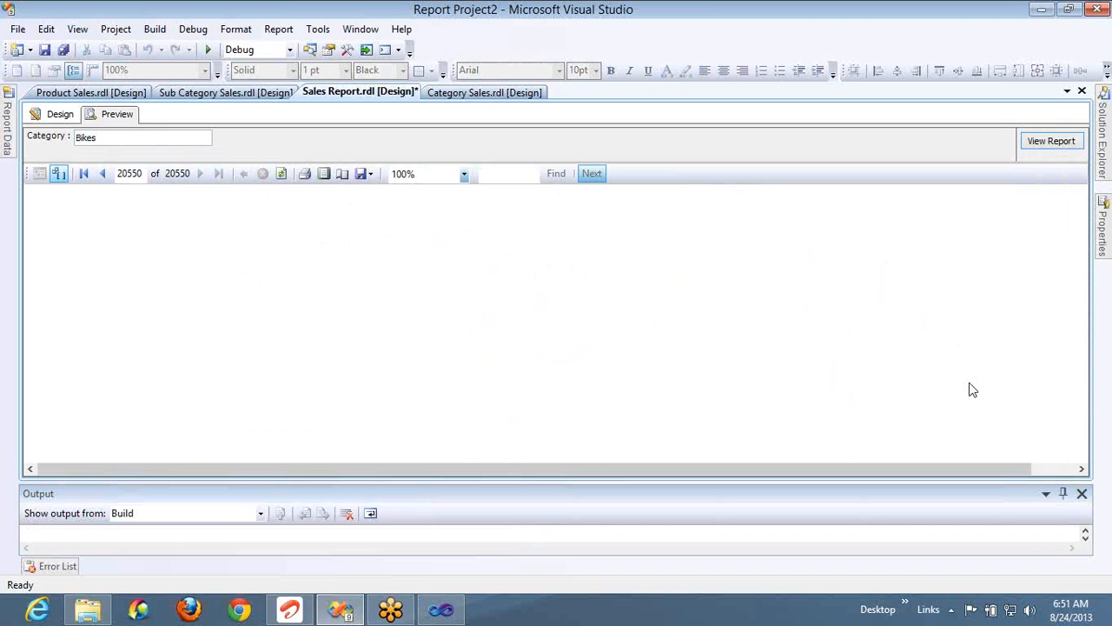
click(105, 174)
click(104, 175)
click(104, 174)
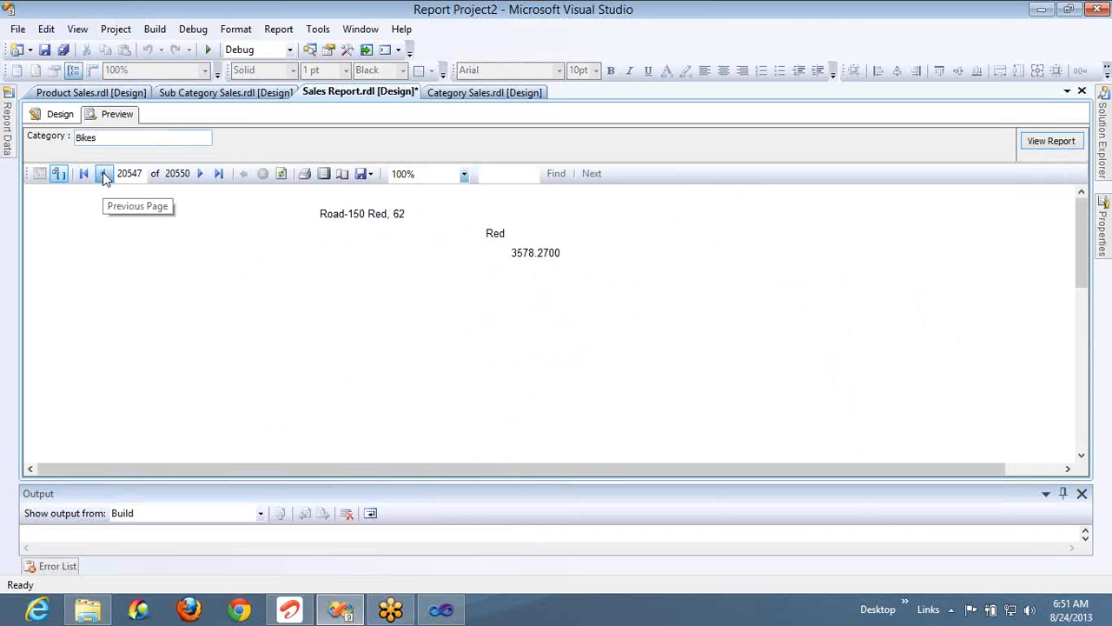
click(104, 174)
click(104, 175)
click(105, 174)
click(105, 174)
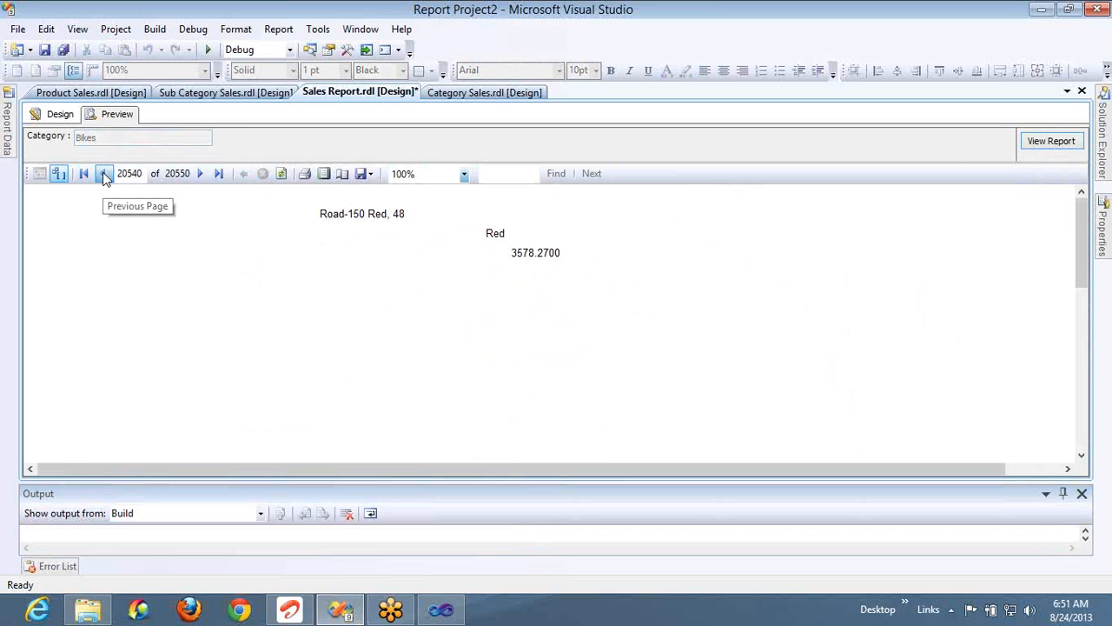
click(104, 174)
Step: Return to the Sales Report design and shorten the list so its lower edge sits just below the SalesAmount text box
click(61, 115)
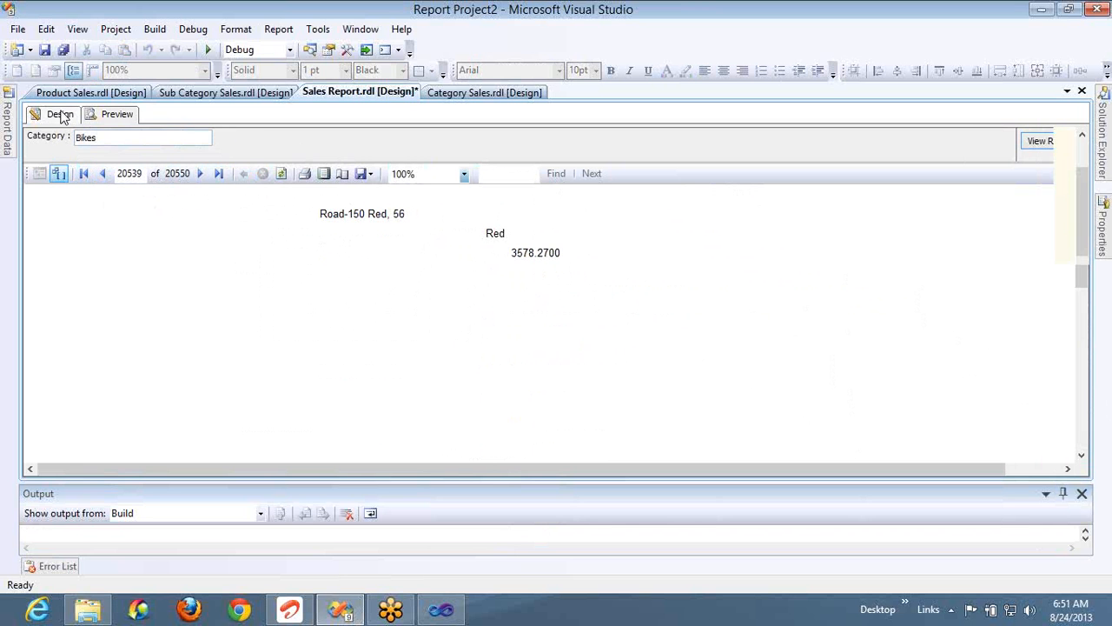
click(719, 319)
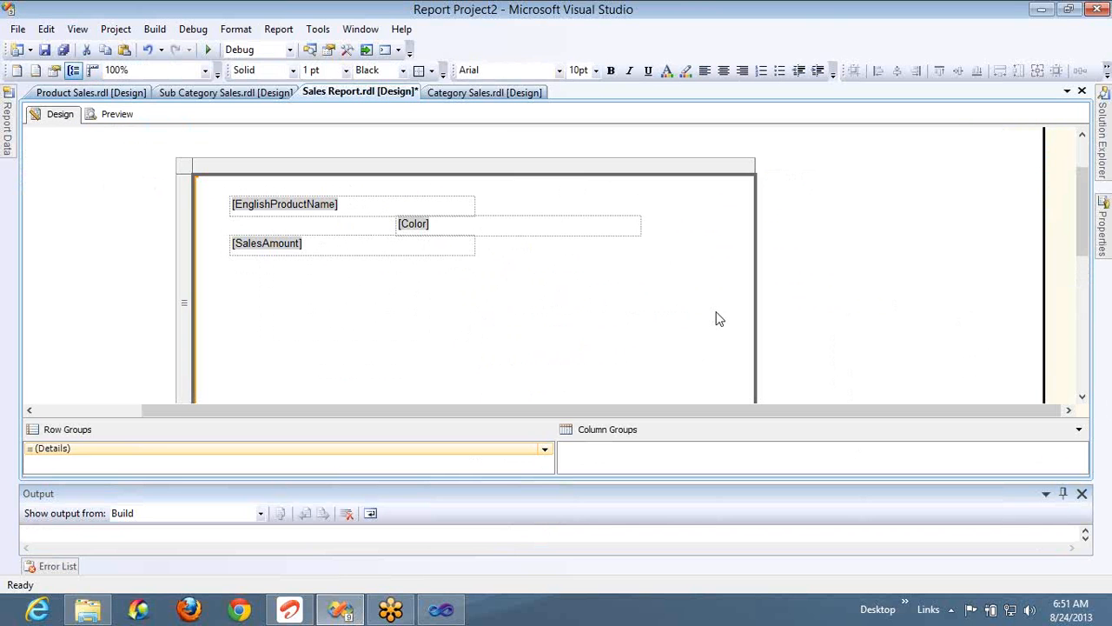
click(719, 319)
key(shift+Up)
key(shift+Up)
key(shift+Up)
key(shift+Up)
key(shift+Up)
key(shift+Up)
key(shift+Up)
key(shift+Up)
key(shift+Up)
key(shift+Up)
key(shift+Up)
key(shift+Up)
key(shift+Up)
key(shift+Up)
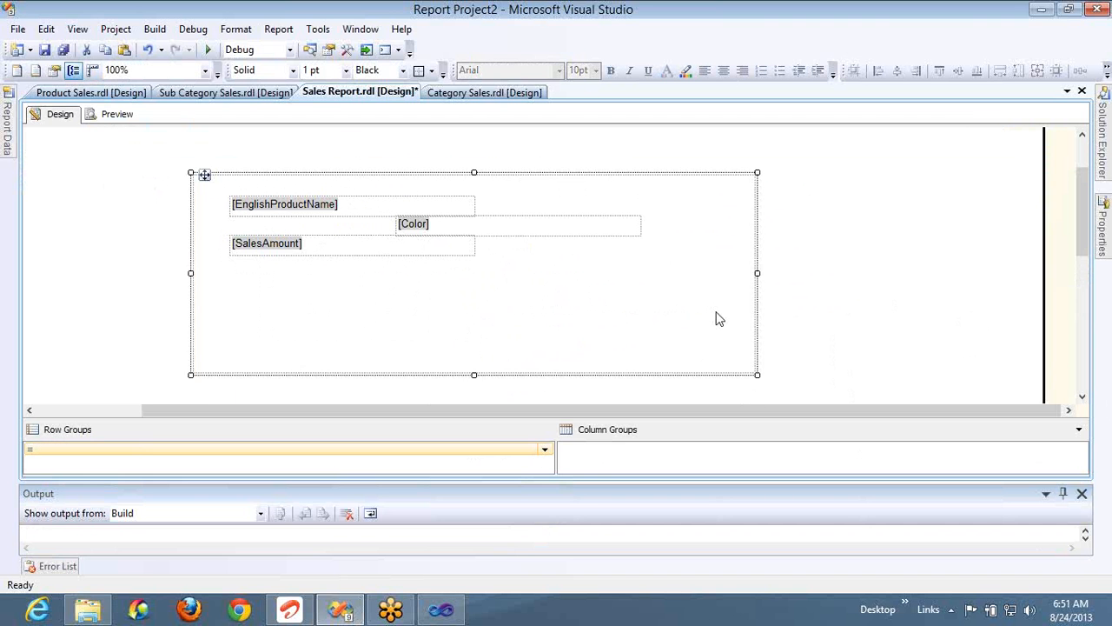
Step: Delete the small empty report item left over in the body below the list
click(1081, 397)
click(1081, 397)
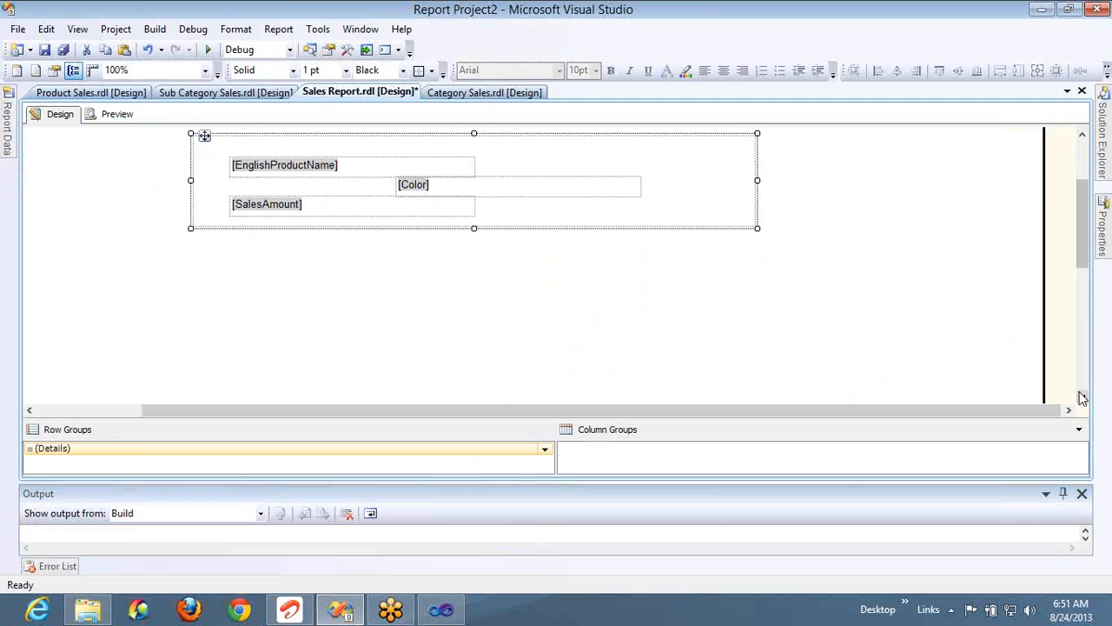
click(1082, 397)
click(1081, 397)
click(499, 327)
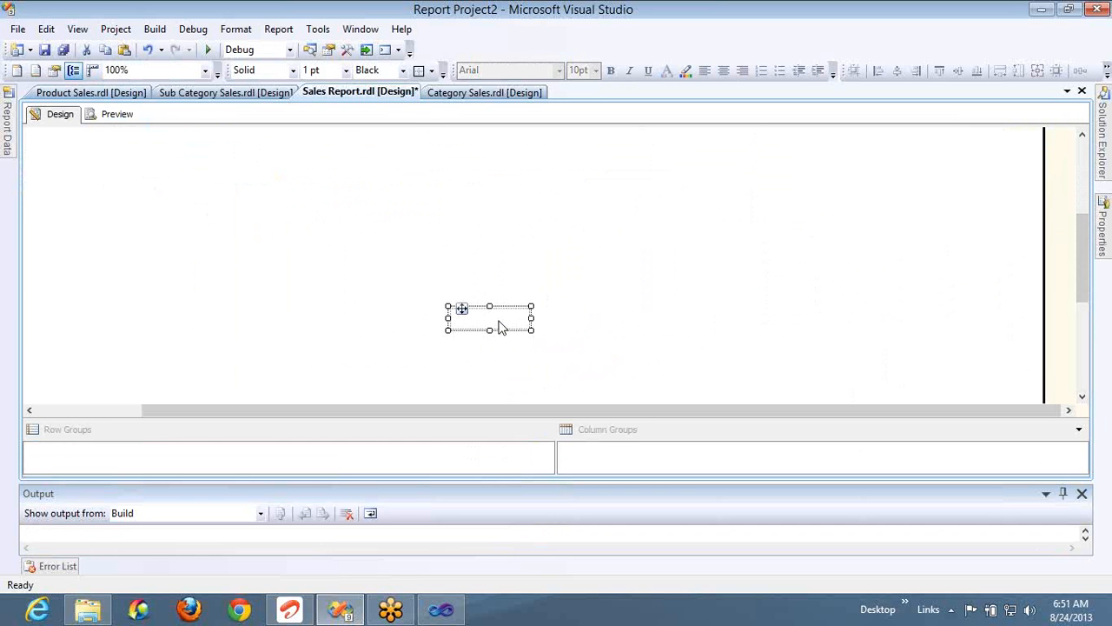
key(Delete)
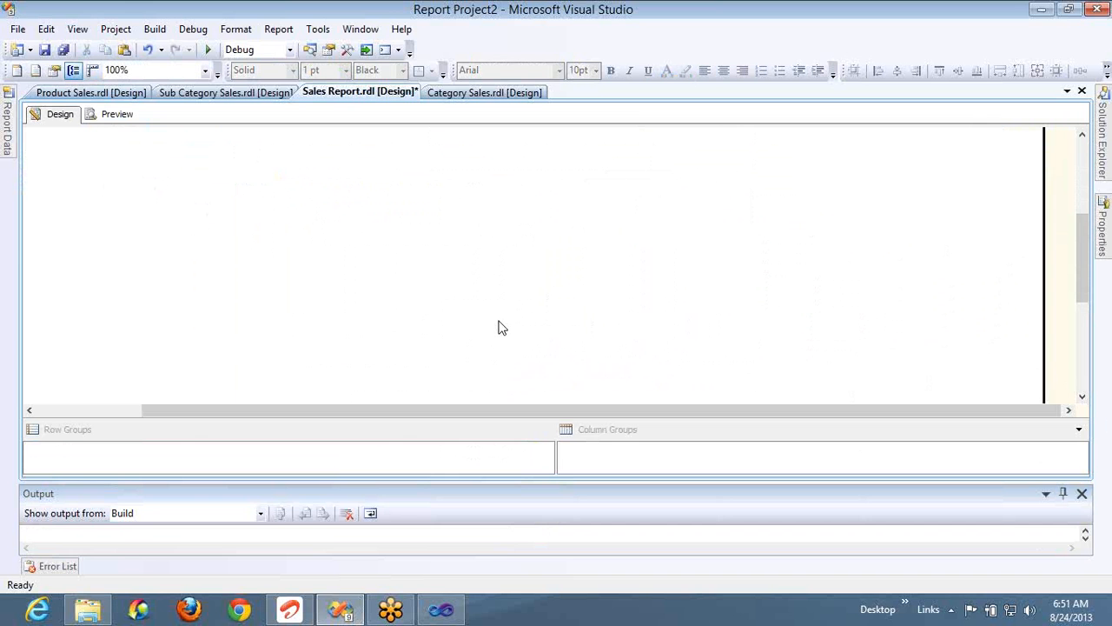
Step: Reduce the height of the report body so it ends a short distance below the list
click(1082, 377)
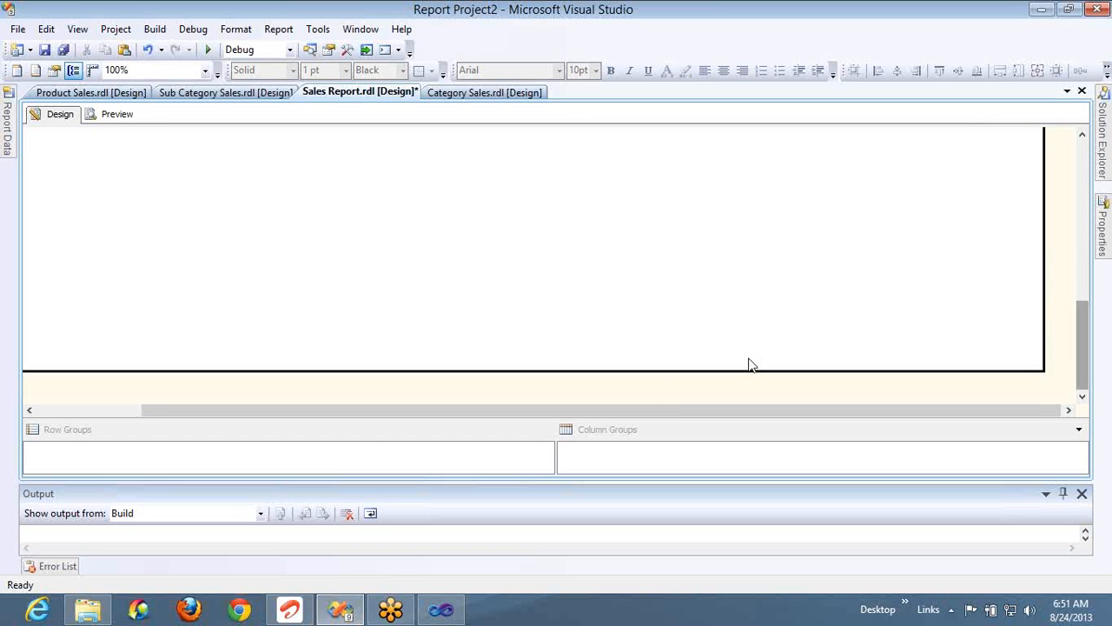
drag(659, 371, 648, 154)
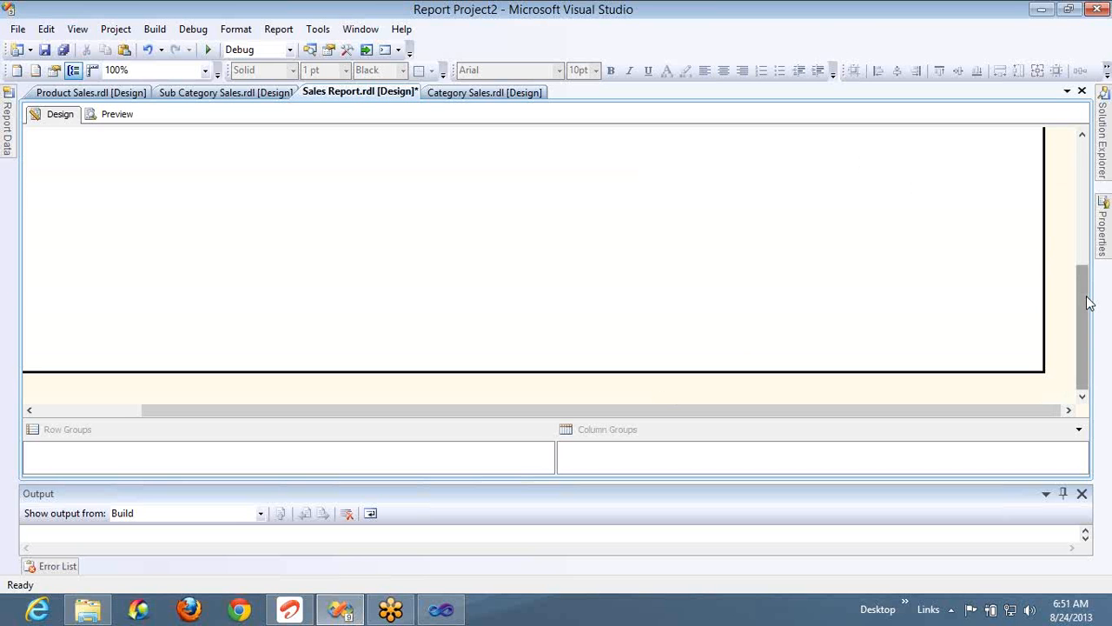
mouse_move(1086, 296)
mouse_down()
mouse_move(1083, 243)
mouse_move(1083, 308)
mouse_up()
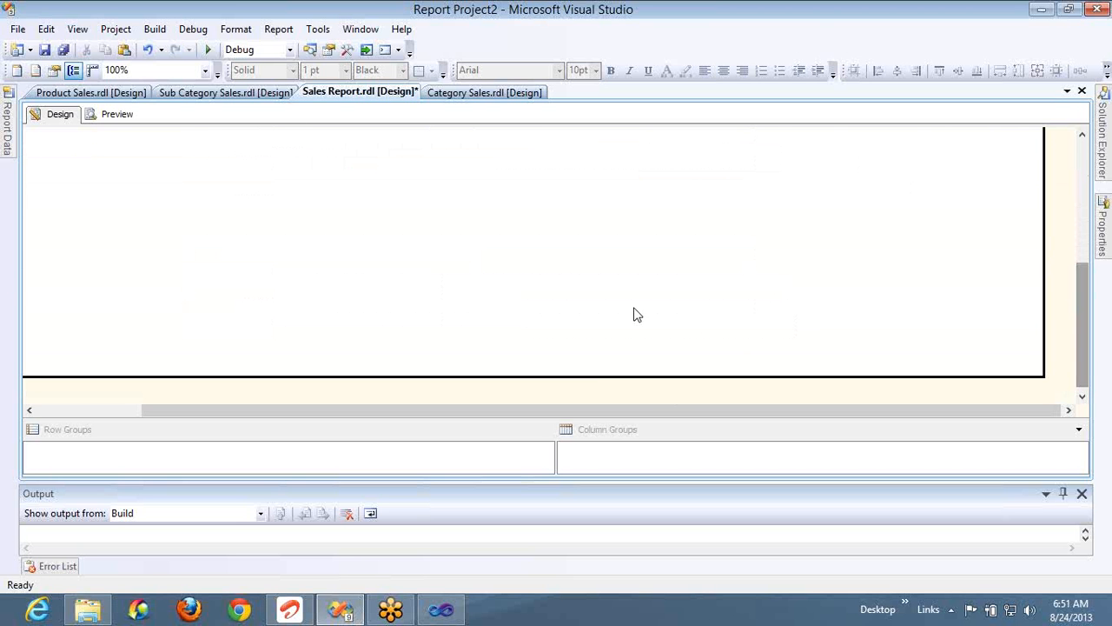
drag(583, 375, 585, 164)
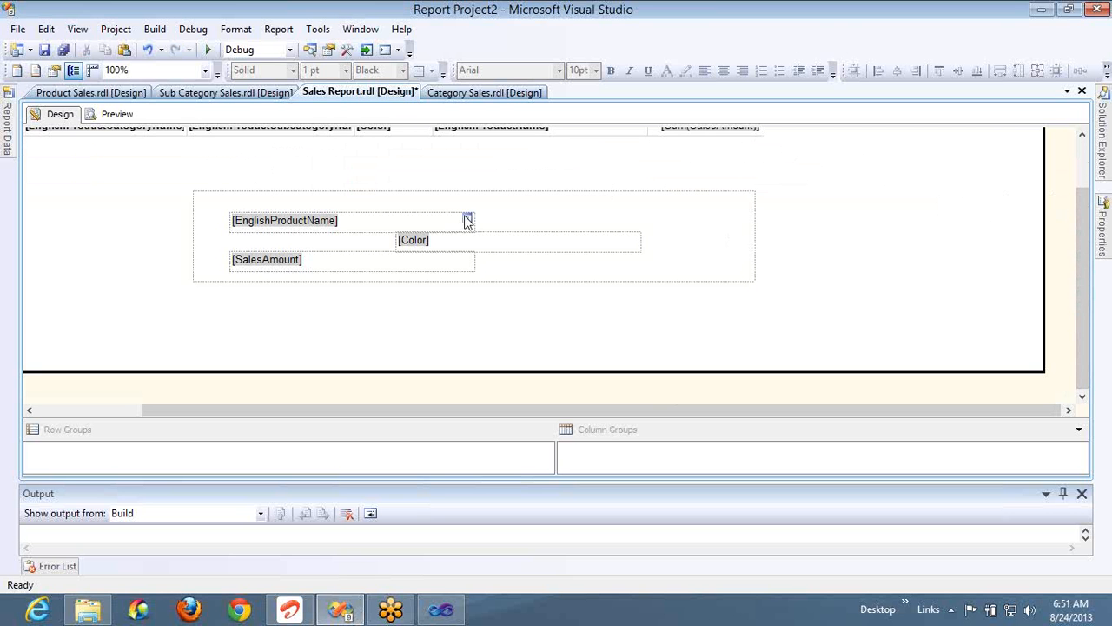
right_click(545, 244)
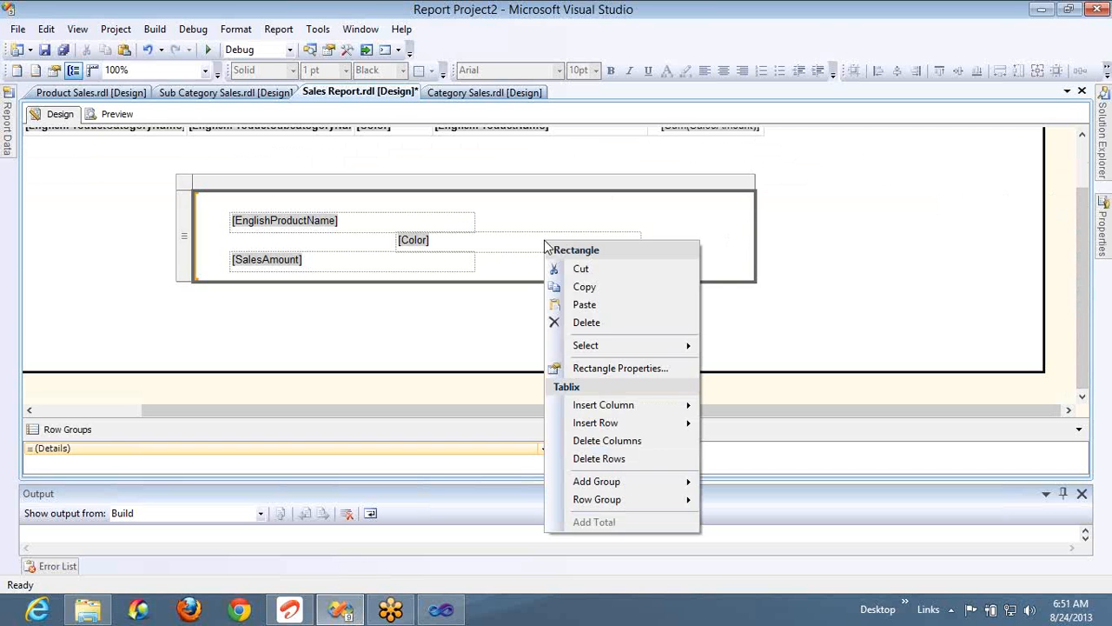
click(409, 261)
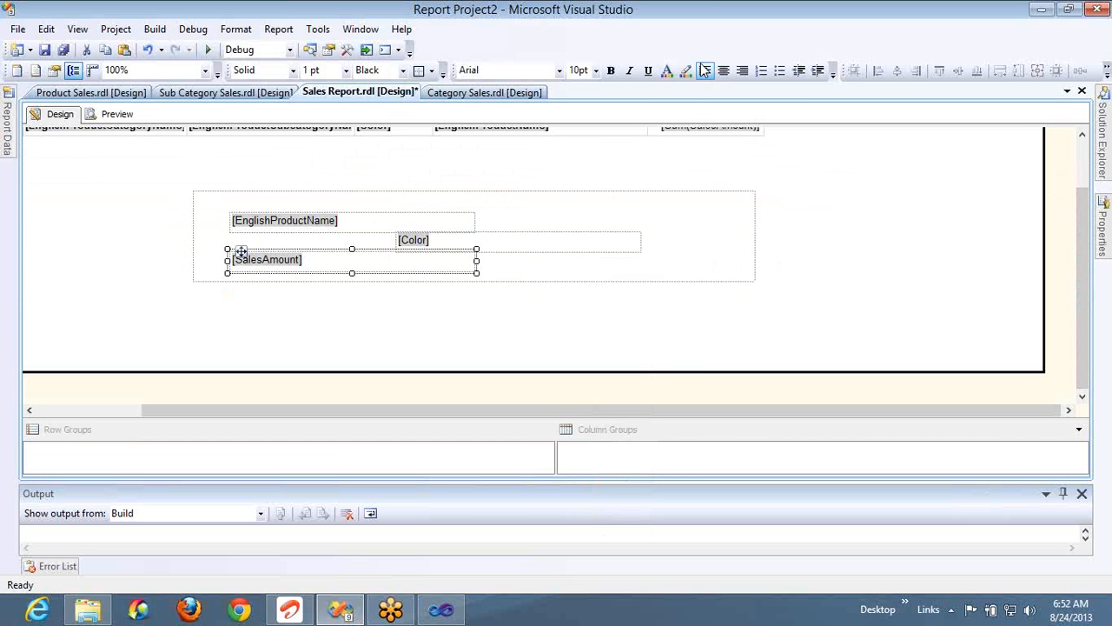
Step: Delete the whole category, subcategory, color and product sales matrix above the list
click(1081, 172)
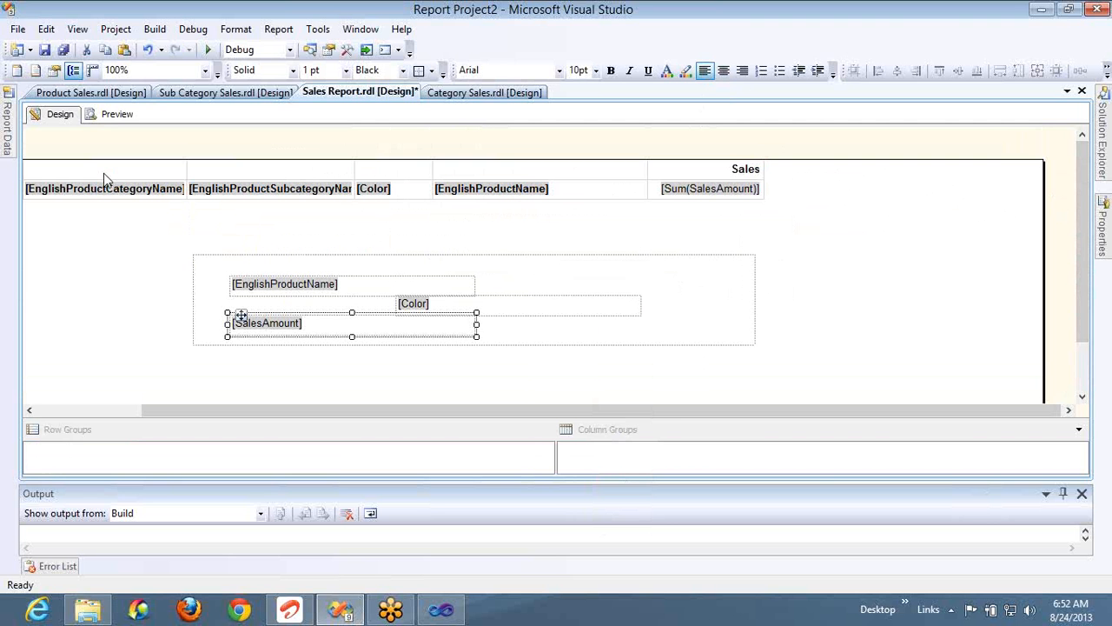
click(103, 172)
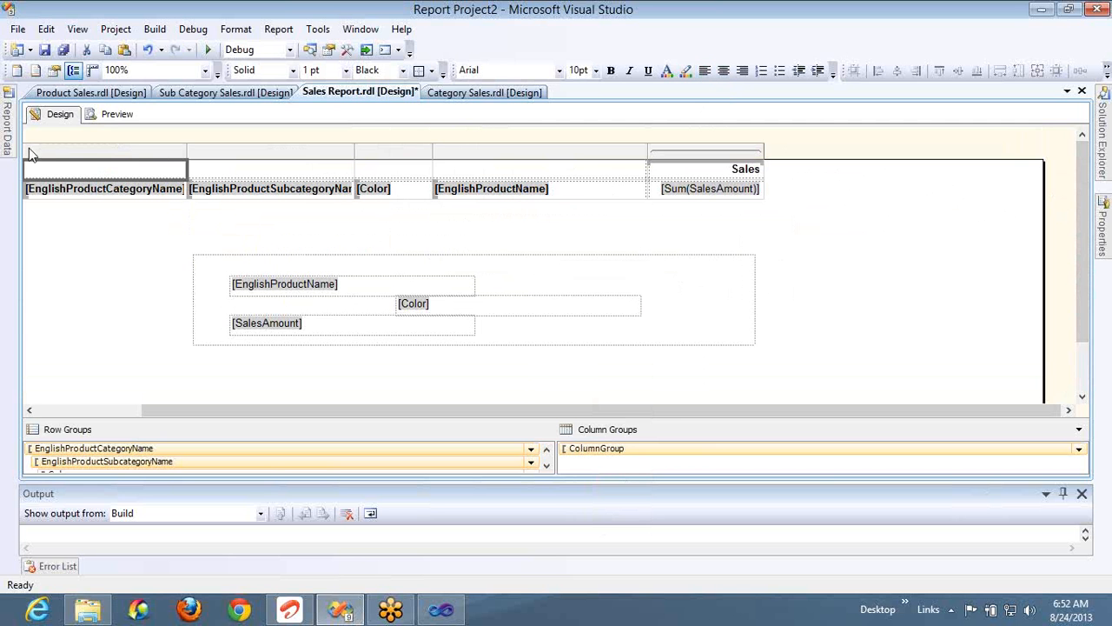
click(48, 413)
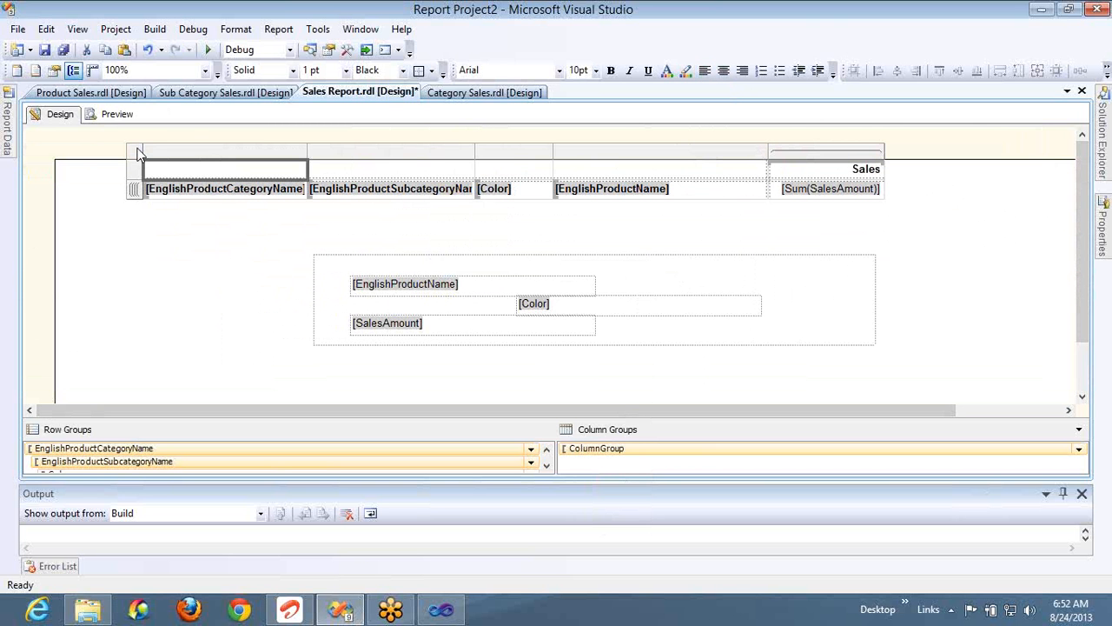
key(Delete)
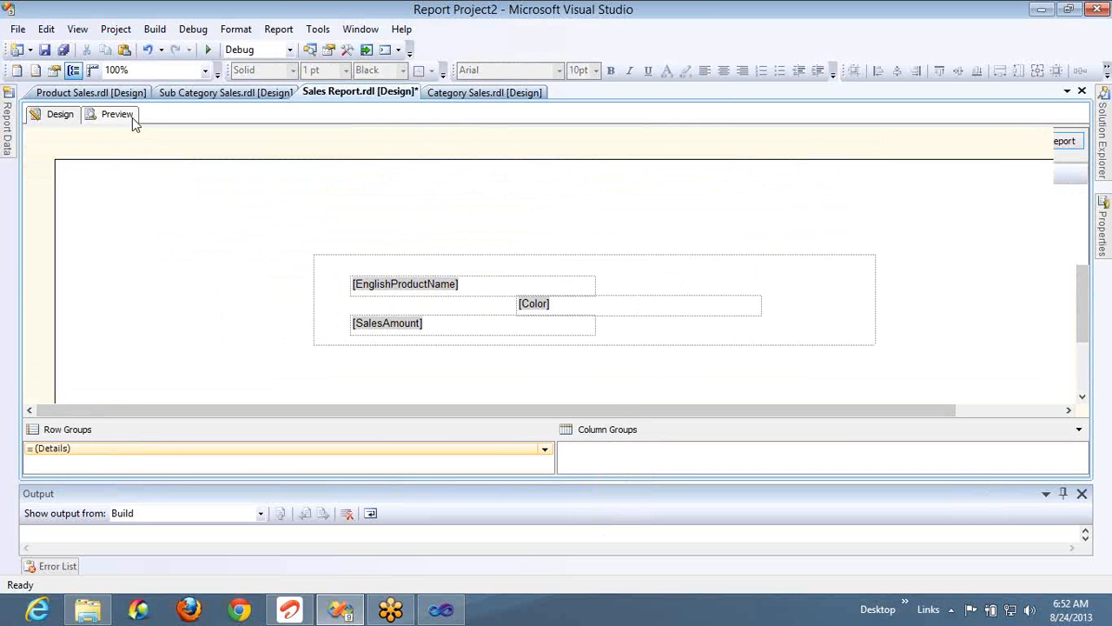
Step: Delete the paramCat parameter from the Sales Report's report data
click(130, 117)
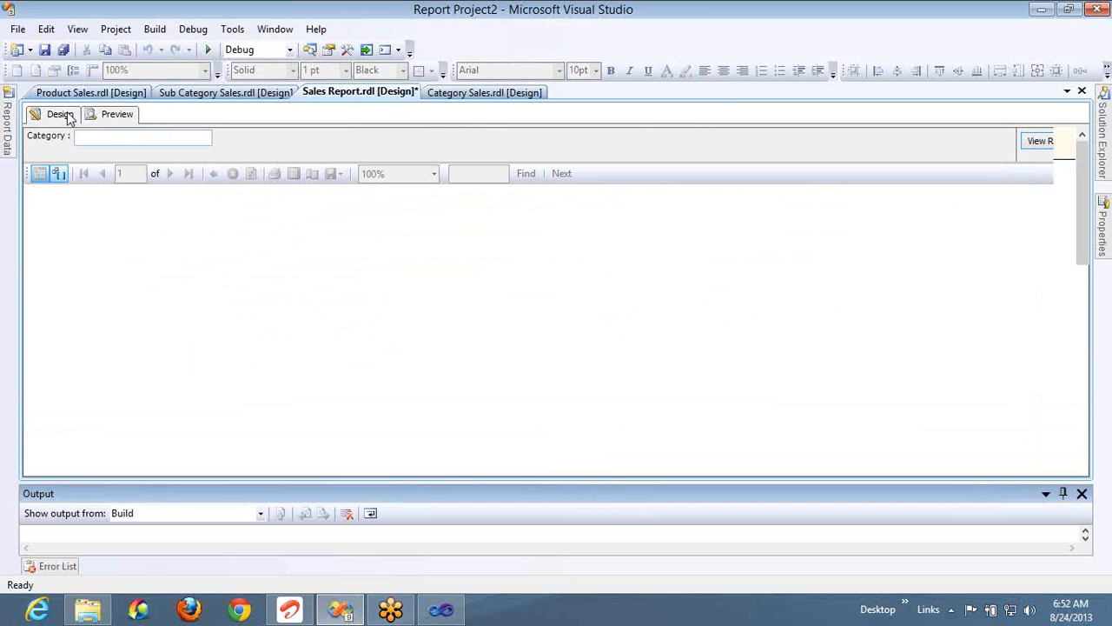
click(69, 117)
mouse_move(6, 121)
click(82, 161)
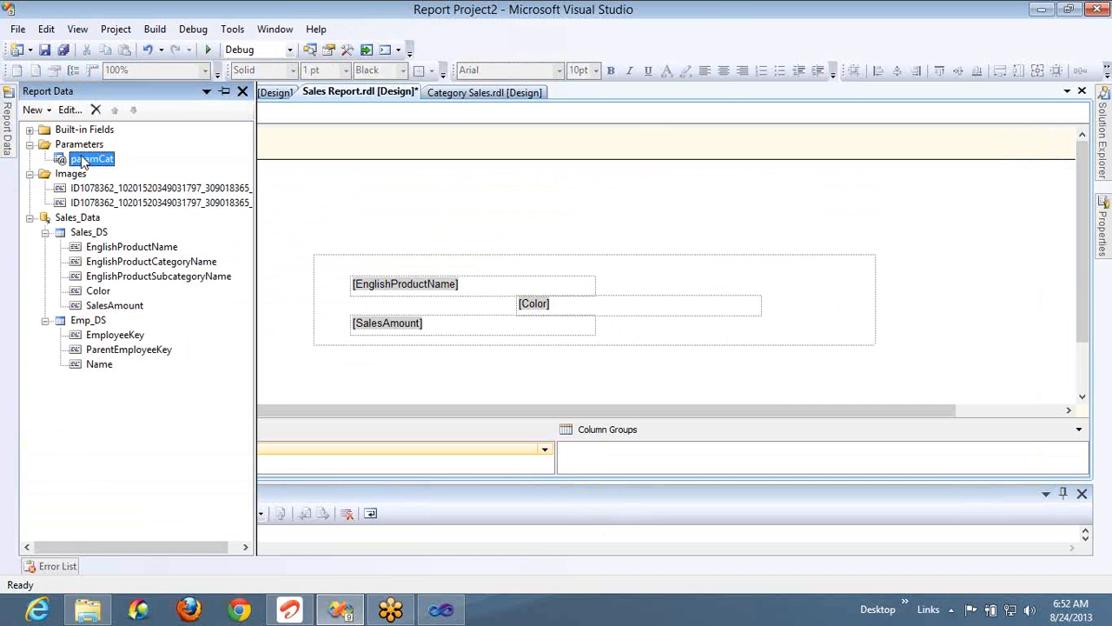
key(Delete)
key(Return)
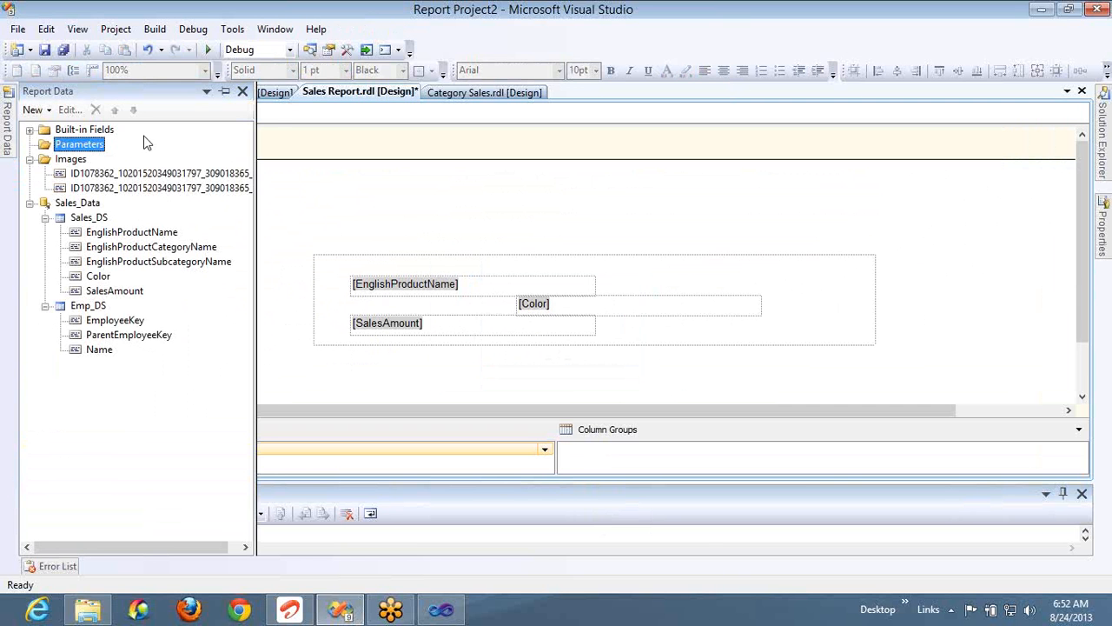
click(278, 117)
Step: Move the whole list up and left into the upper-left corner of the report body
click(332, 266)
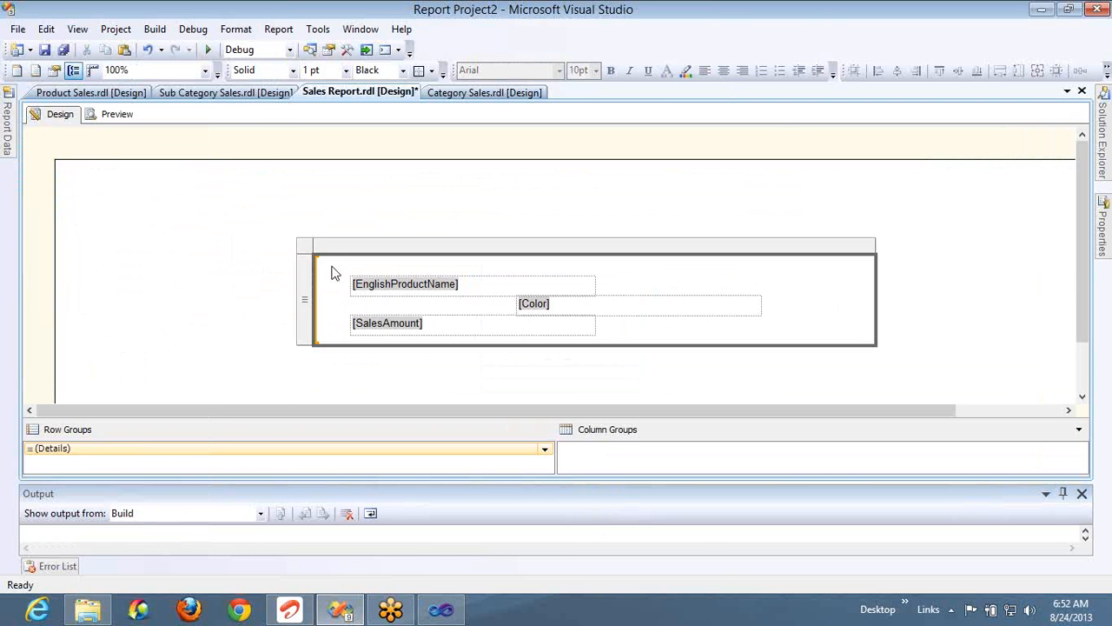
key(Escape)
key(Up)
key(Up)
key(Up)
key(Up)
key(Up)
key(Up)
key(Up)
key(Up)
key(Up)
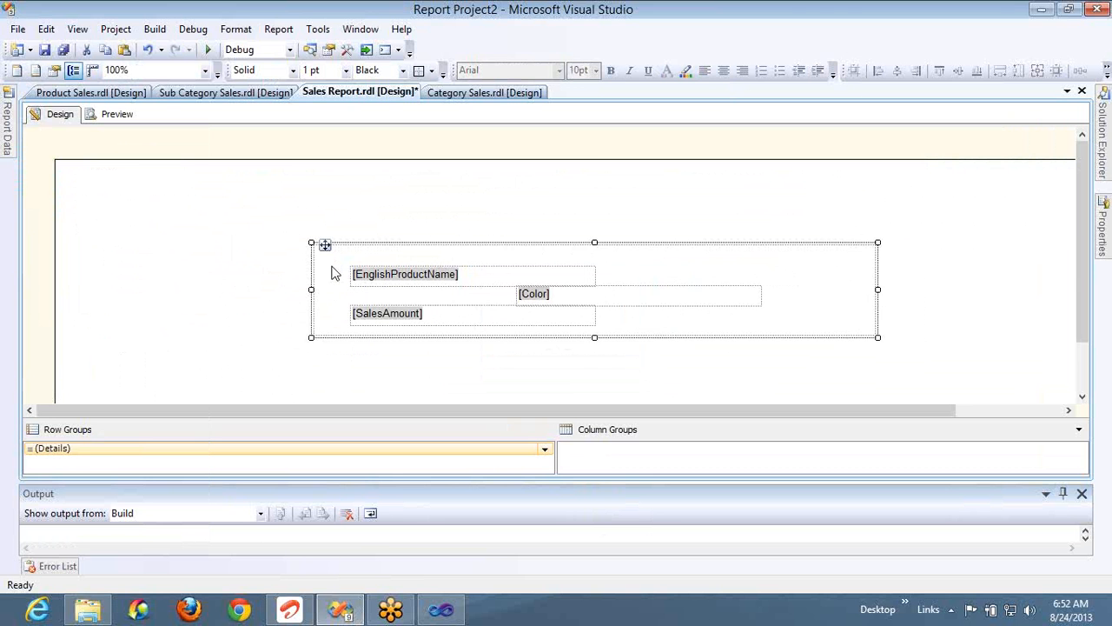
key(Left)
key(Left)
key(Left)
key(Left)
key(Left)
key(Left)
key(Left)
key(Left)
key(Left)
key(Left)
key(Left)
key(Left)
key(Left)
key(Left)
key(Left)
key(Left)
key(Left)
key(Left)
key(Left)
key(Left)
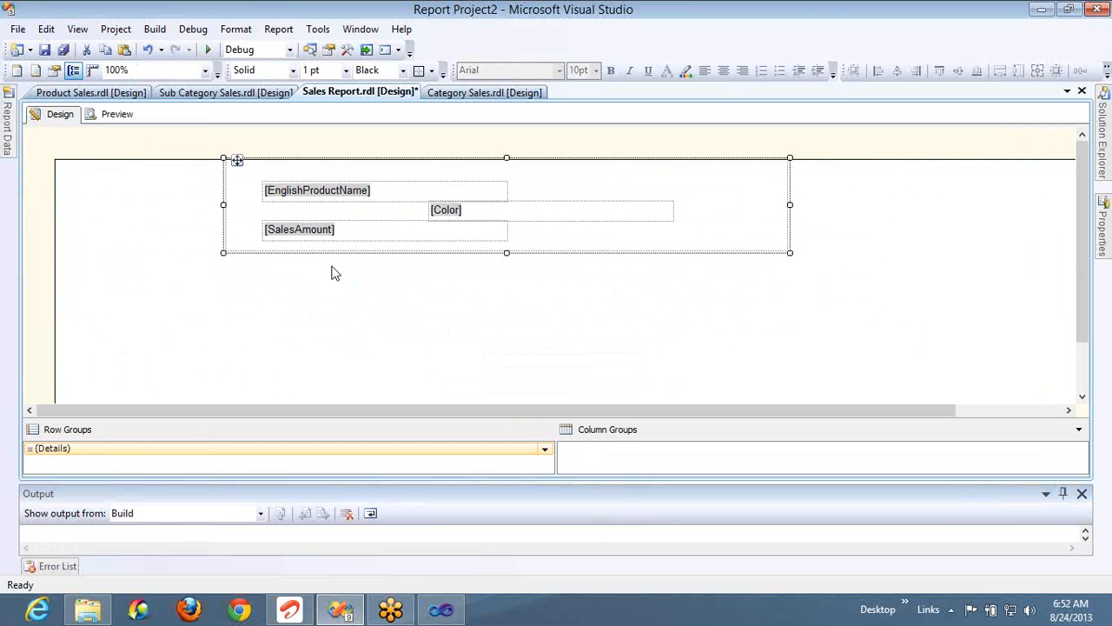
Step: Narrow the list until its right edge sits just past the Color text box
key(shift+Left)
key(shift+Left)
key(shift+Left)
key(shift+Left)
key(shift+Left)
key(shift+Left)
key(shift+Left)
key(shift+Left)
key(shift+Left)
key(shift+Left)
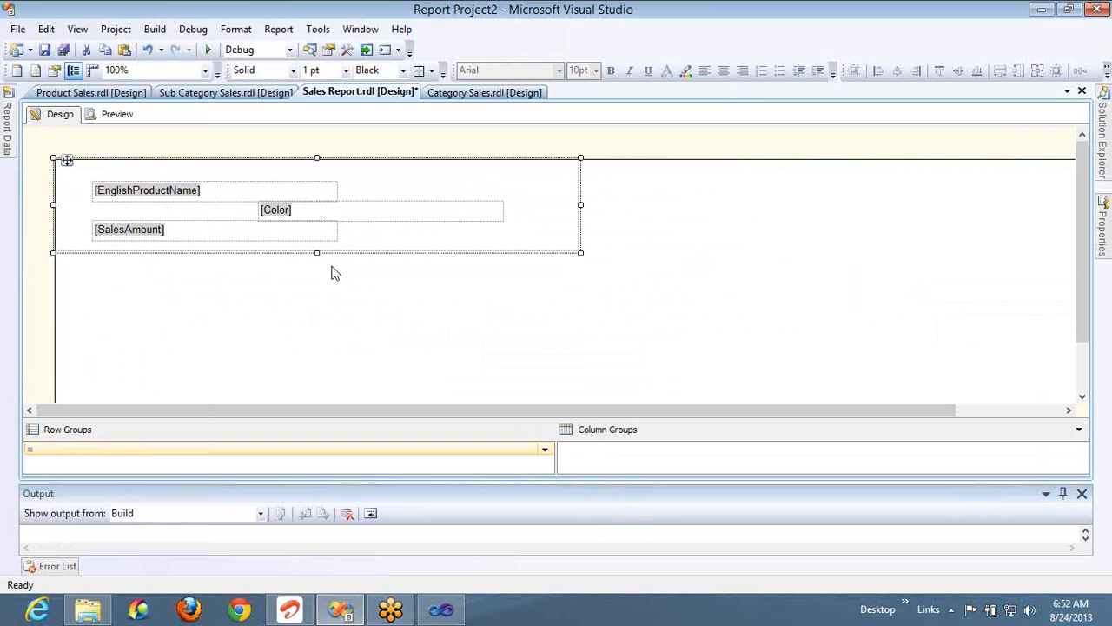
Step: Examine the value expression of the Color text box in the list and close it without changes
right_click(418, 218)
mouse_move(460, 318)
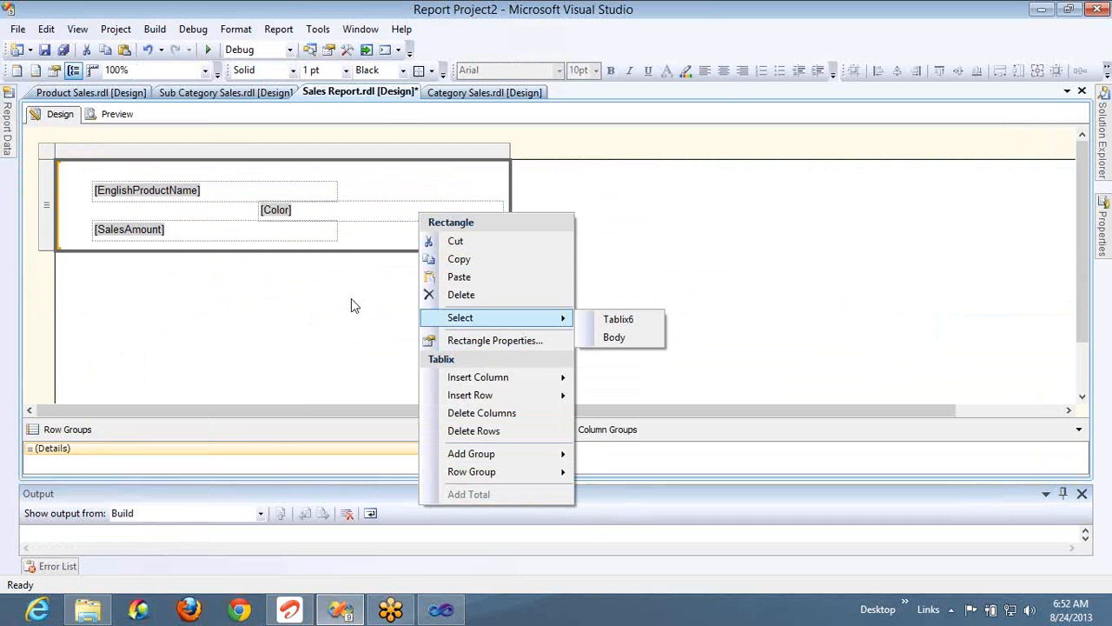
click(377, 211)
right_click(377, 209)
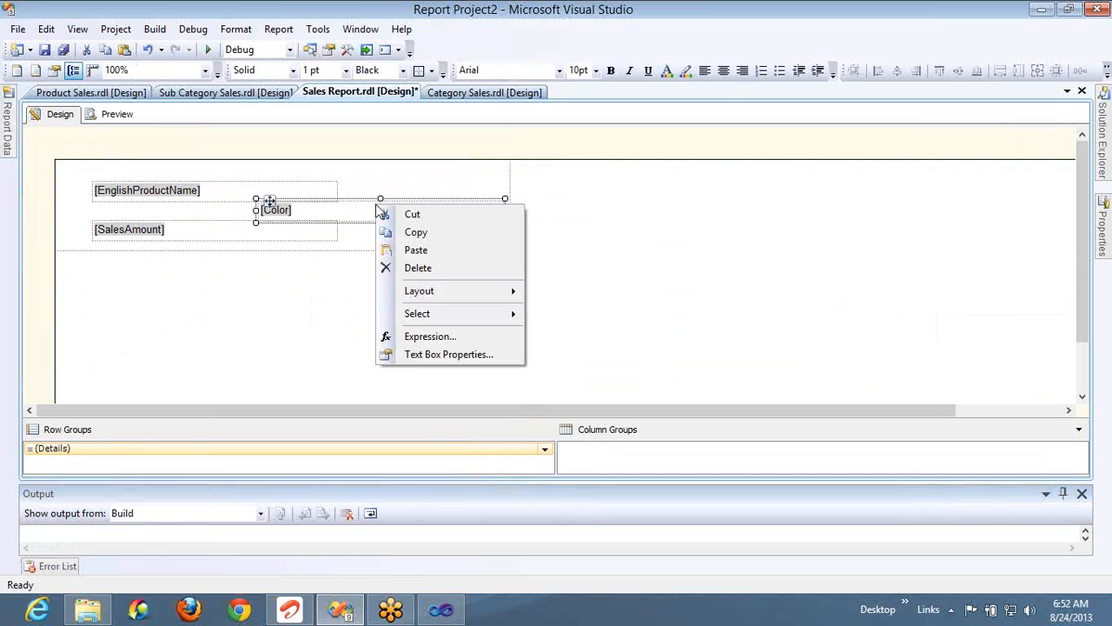
click(426, 337)
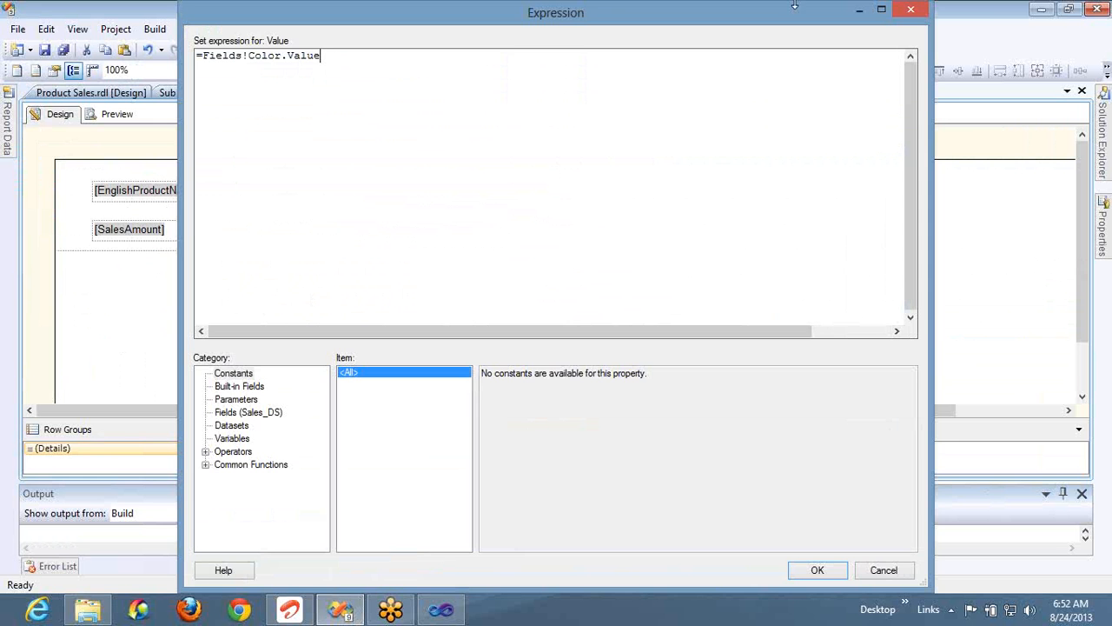
click(914, 9)
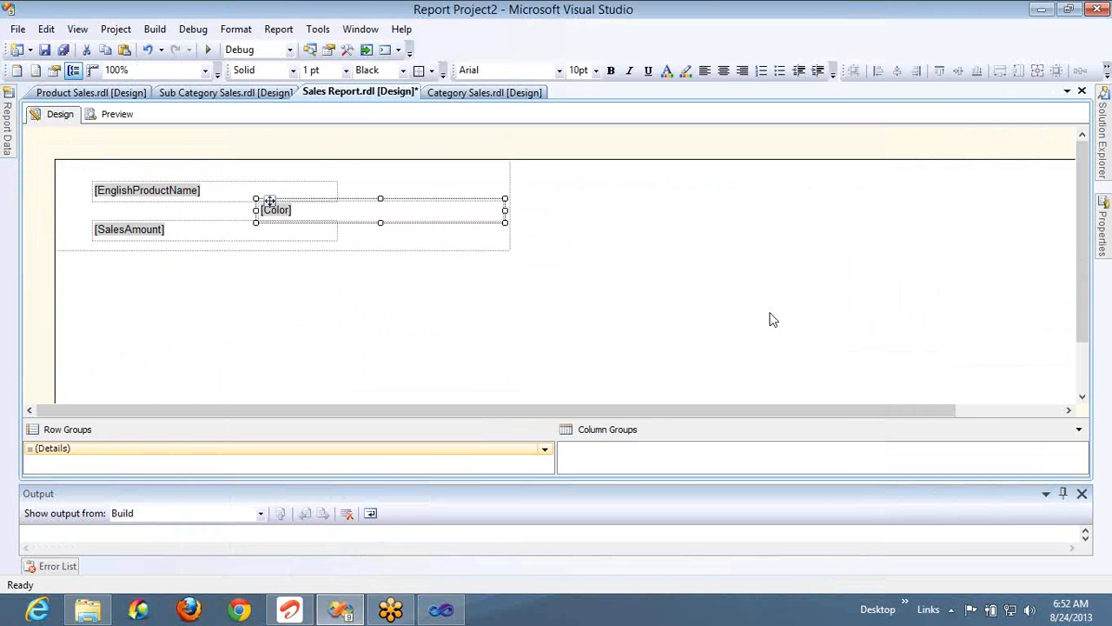
click(643, 316)
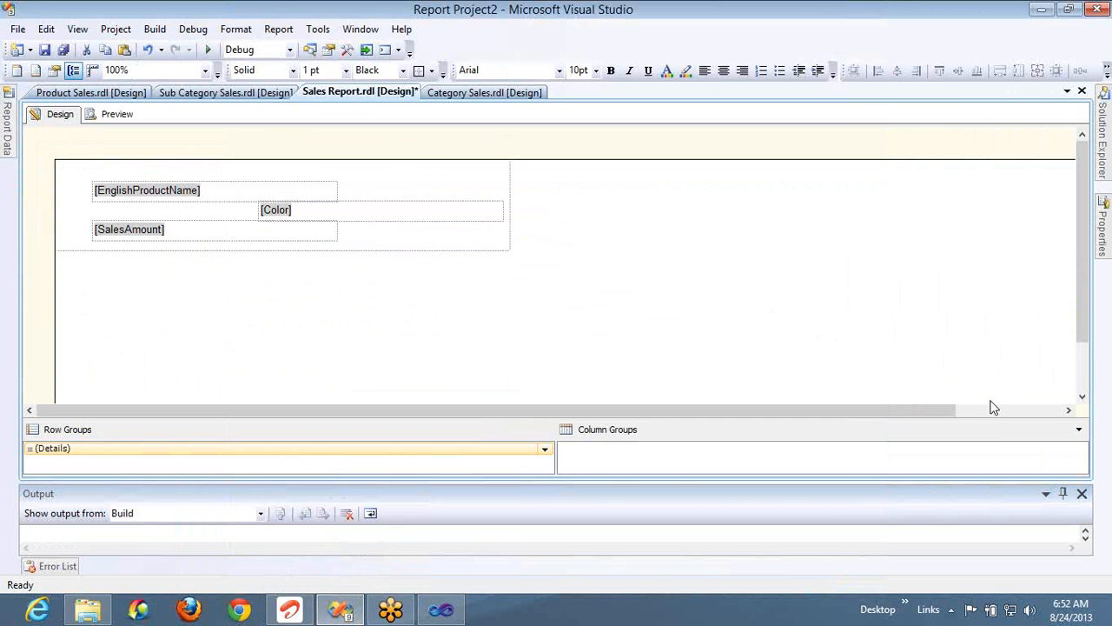
Step: Shrink the report body's height and width to fit tightly around the list
click(1082, 374)
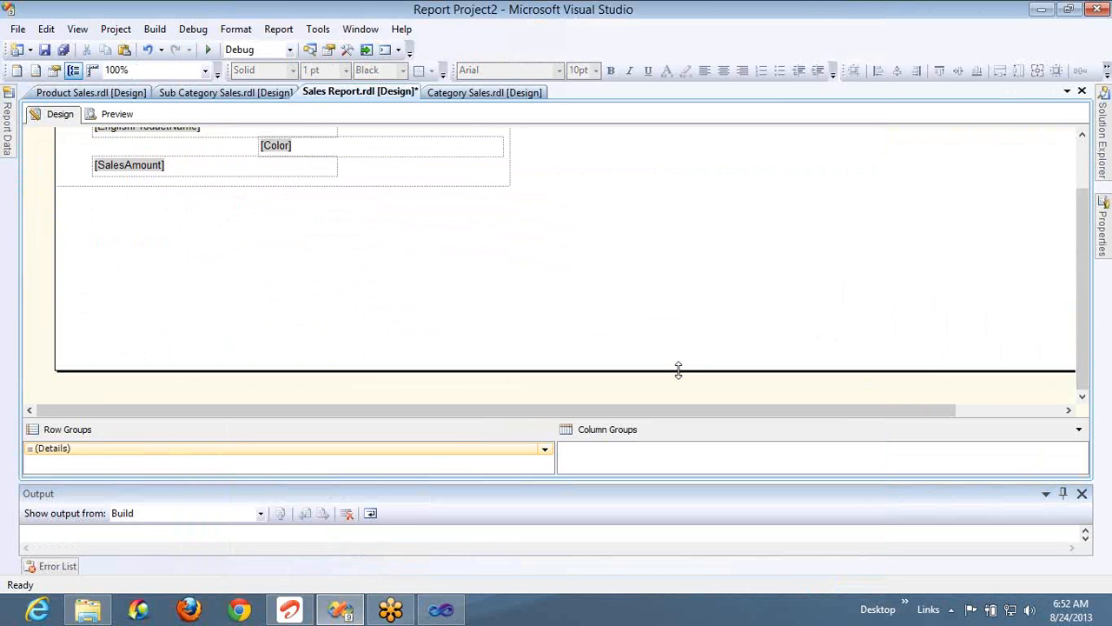
drag(678, 370, 704, 153)
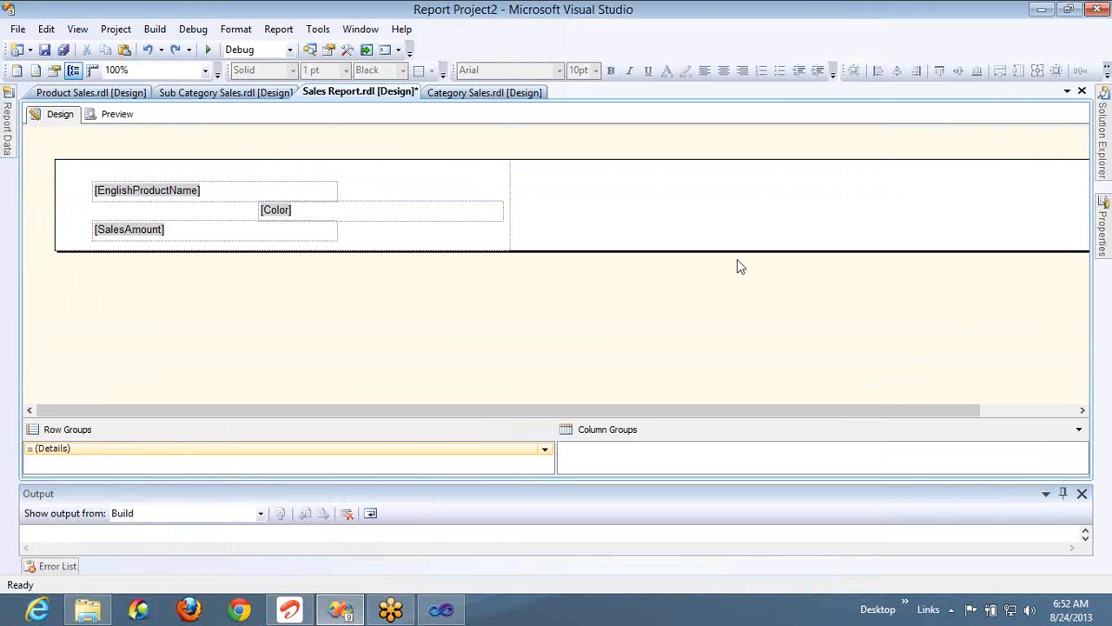
click(1060, 410)
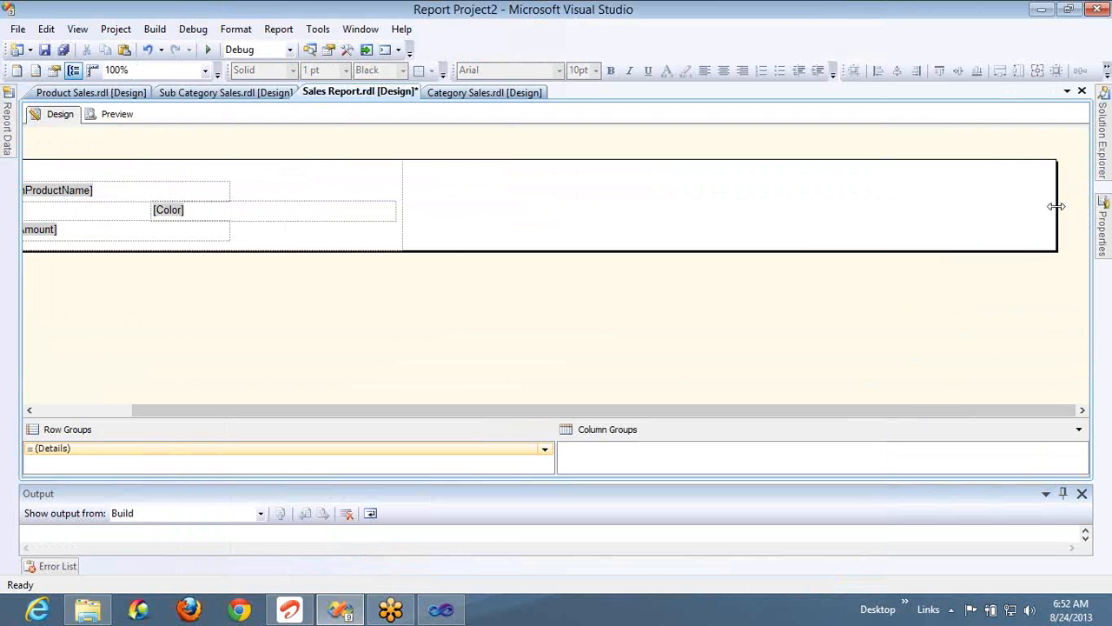
drag(1057, 207, 401, 182)
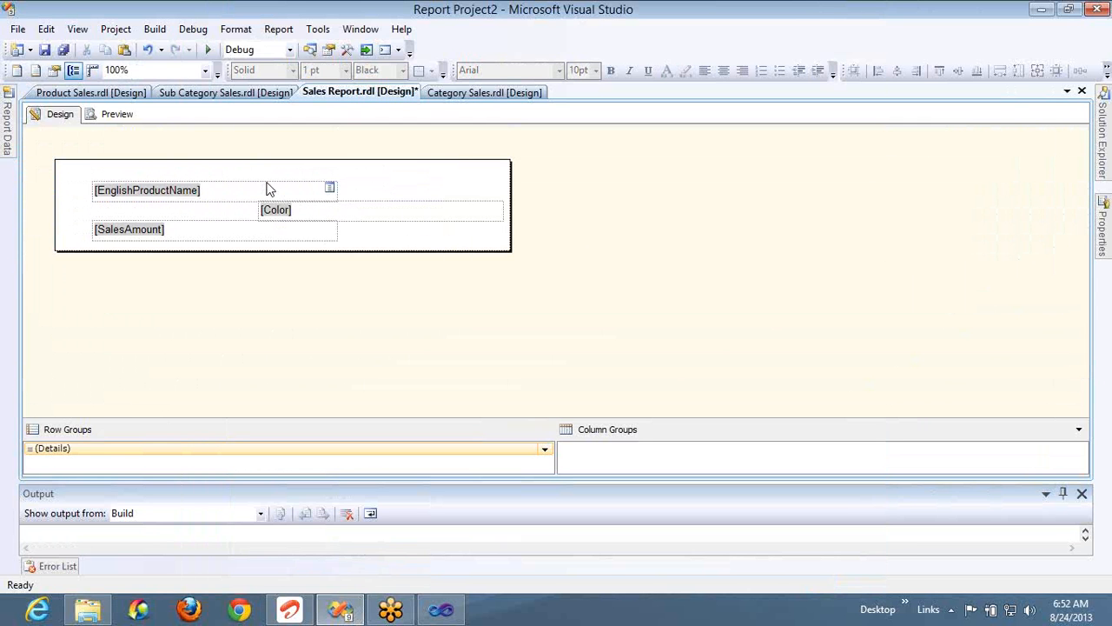
Step: Preview the Sales Report to check the list records, and return to the design with the list selected
click(116, 114)
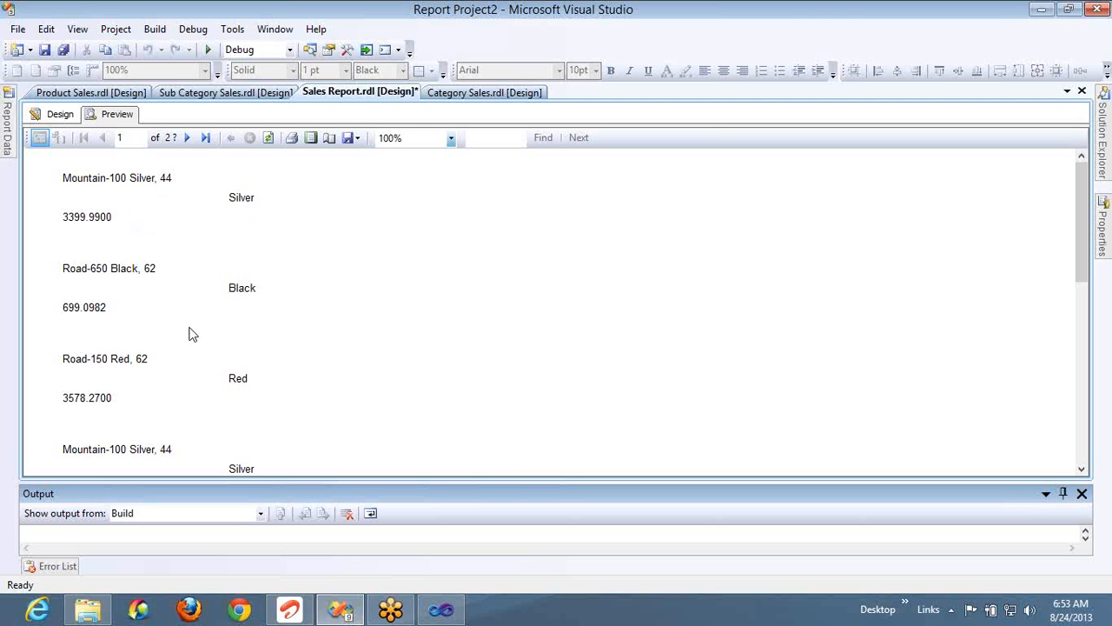
click(59, 114)
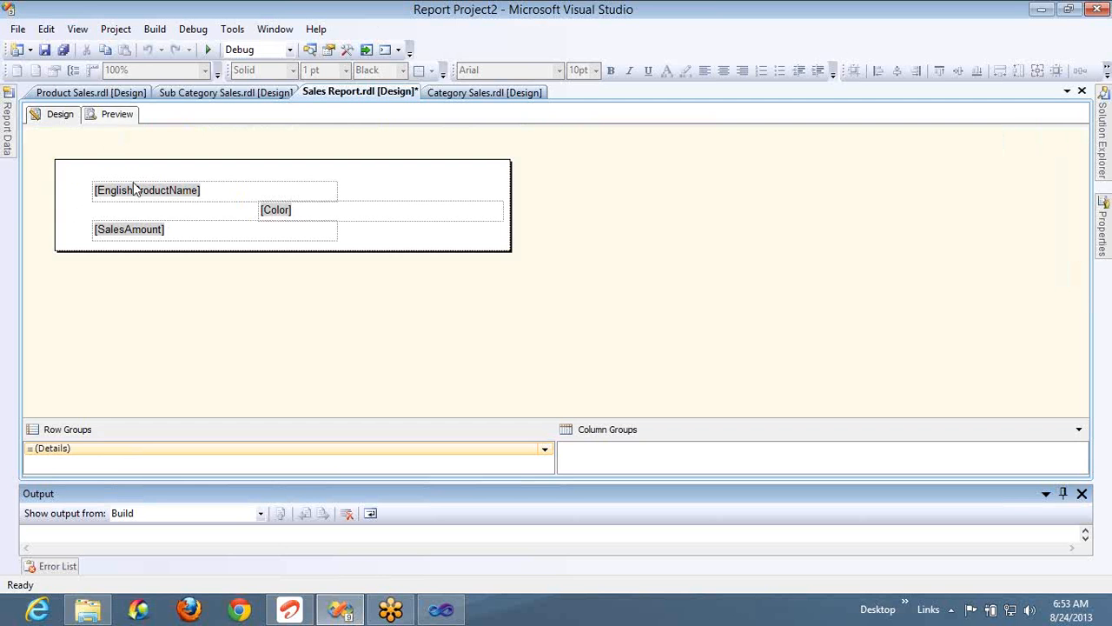
click(77, 165)
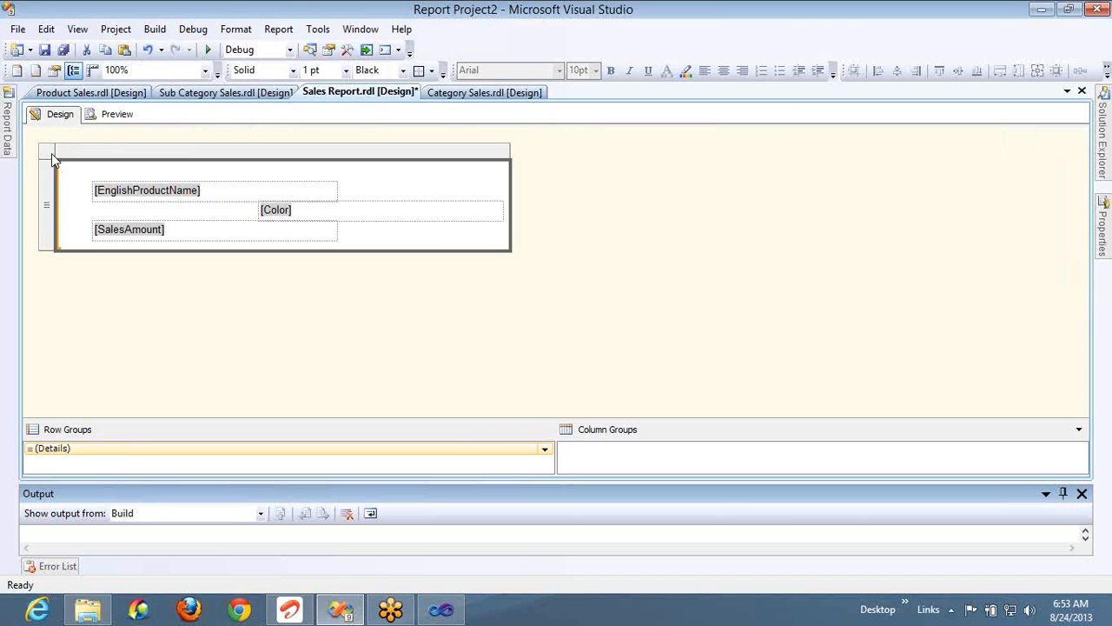
Step: Sort the list by EnglishProductName from A to Z, and check the sorted records in the report preview
right_click(51, 153)
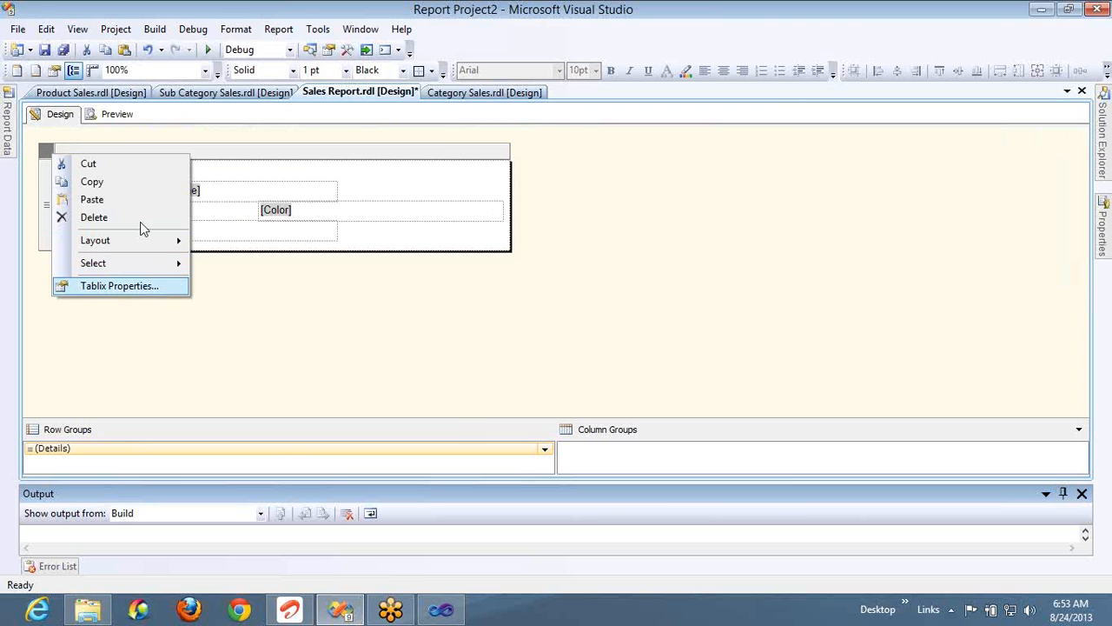
click(119, 285)
click(363, 164)
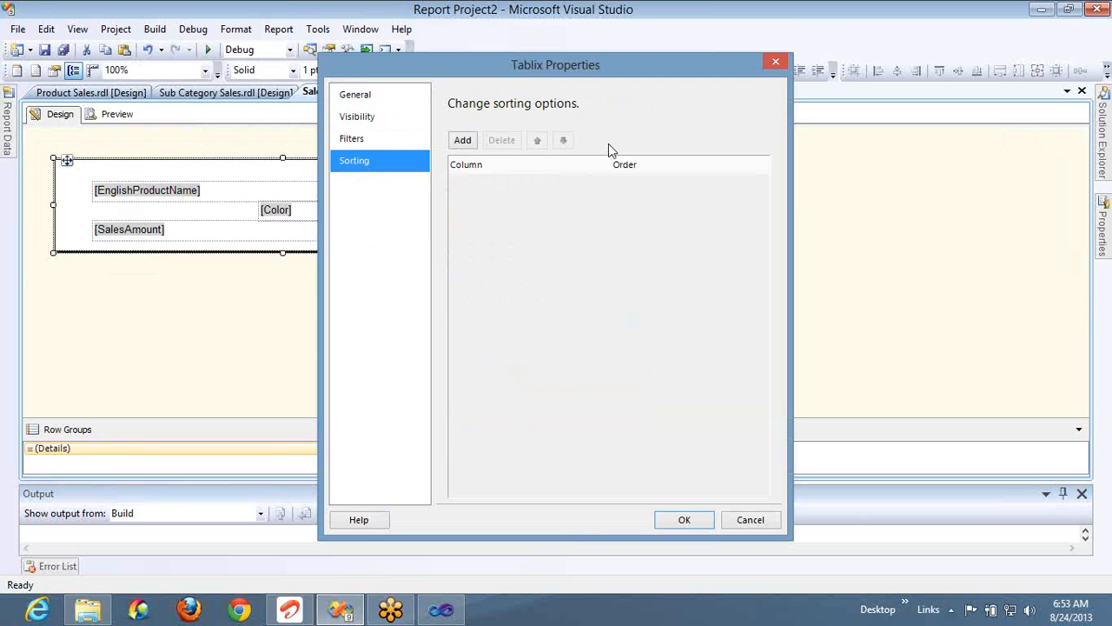
click(469, 141)
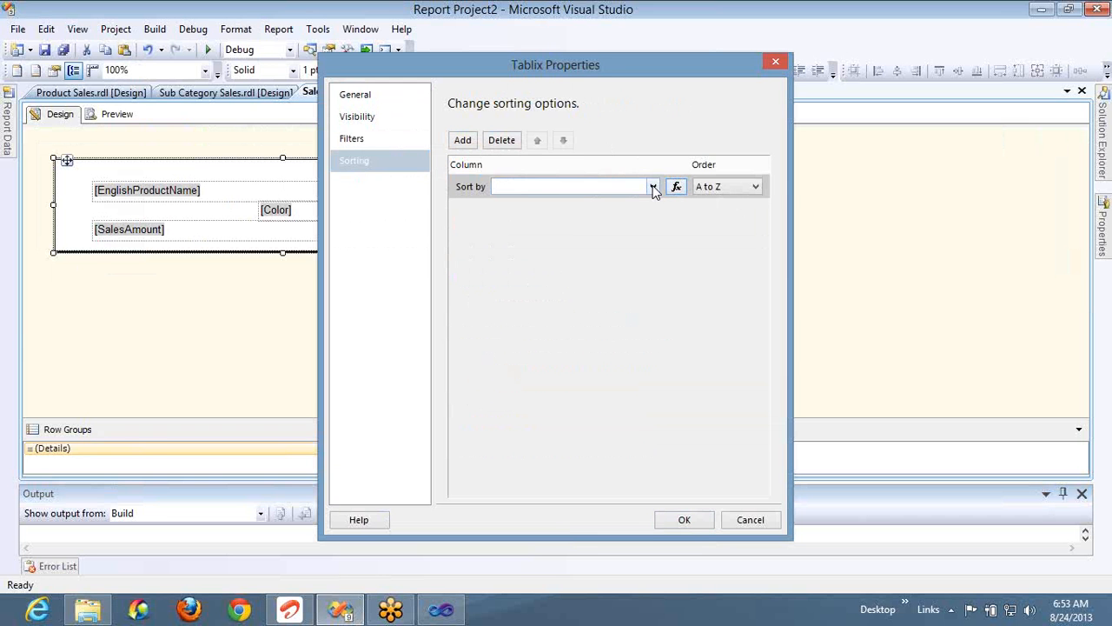
click(650, 187)
click(599, 202)
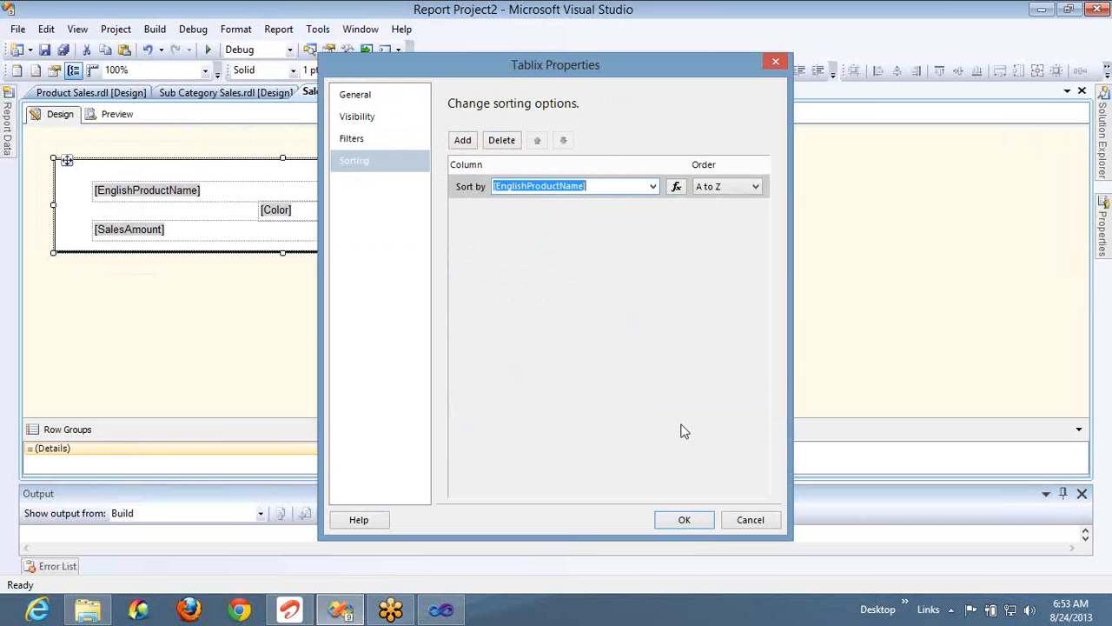
click(668, 518)
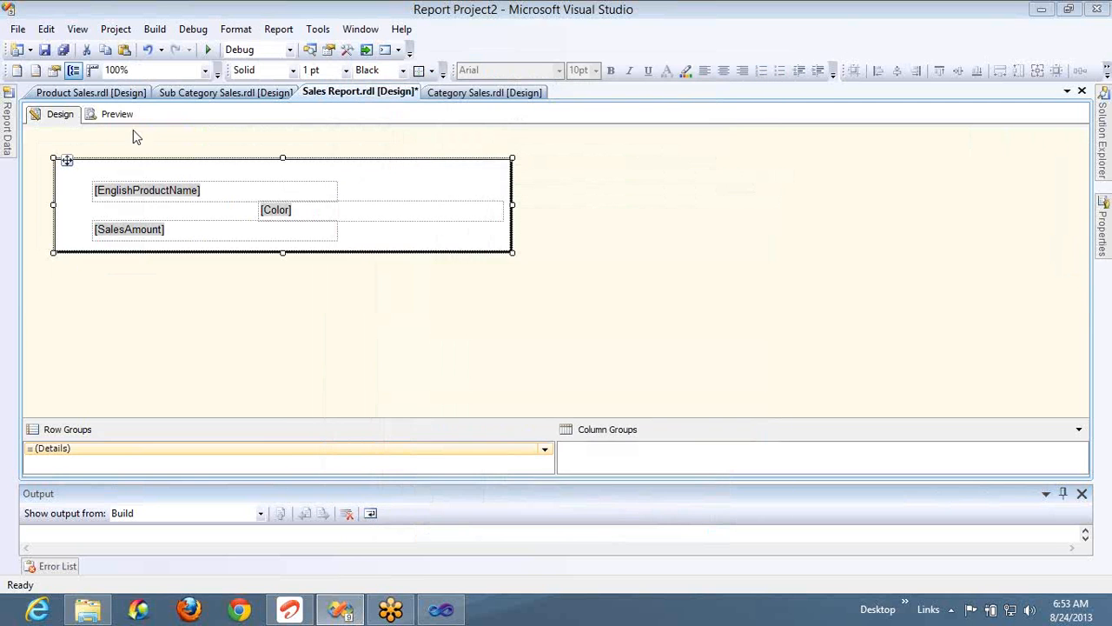
click(115, 114)
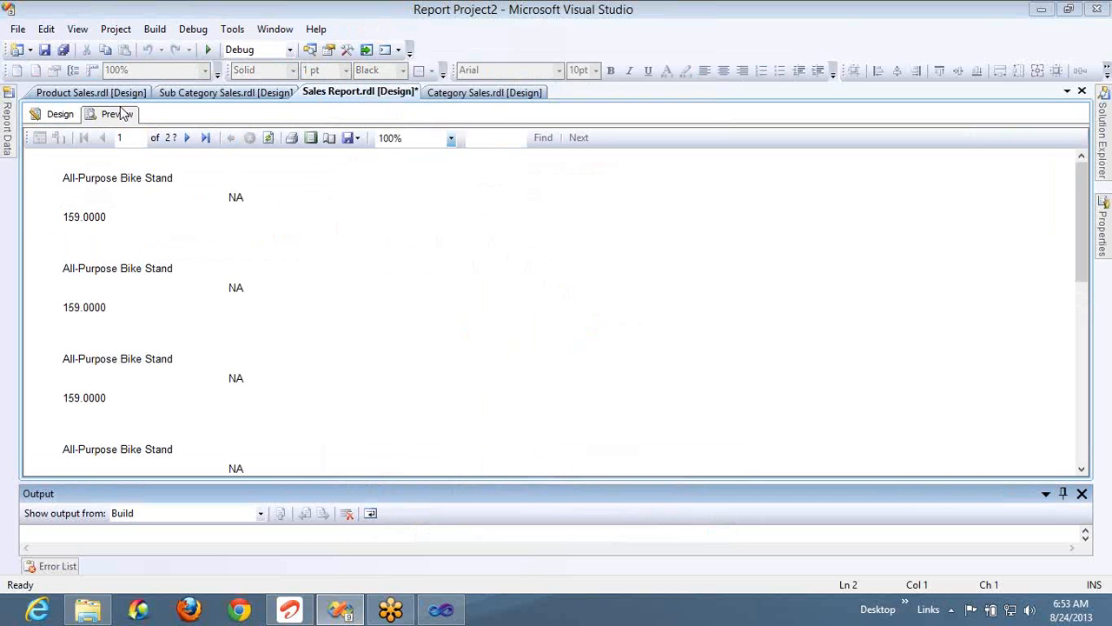
click(55, 114)
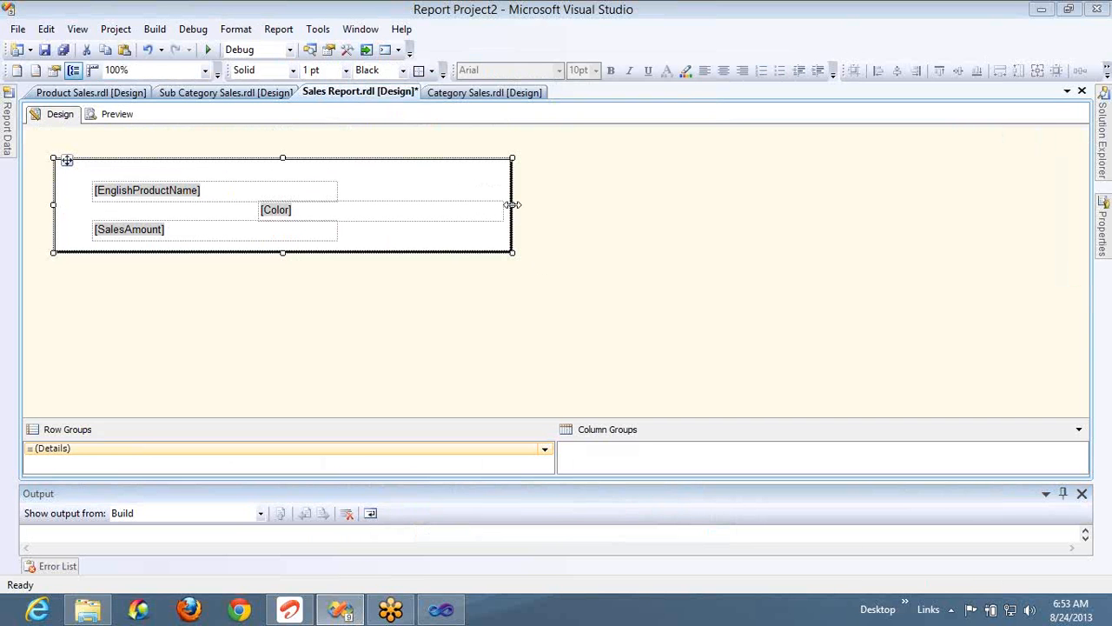
Step: Widen the list well past the Color text box and extend the report body's height to leave empty space below the list
drag(513, 205, 826, 200)
right_click(744, 193)
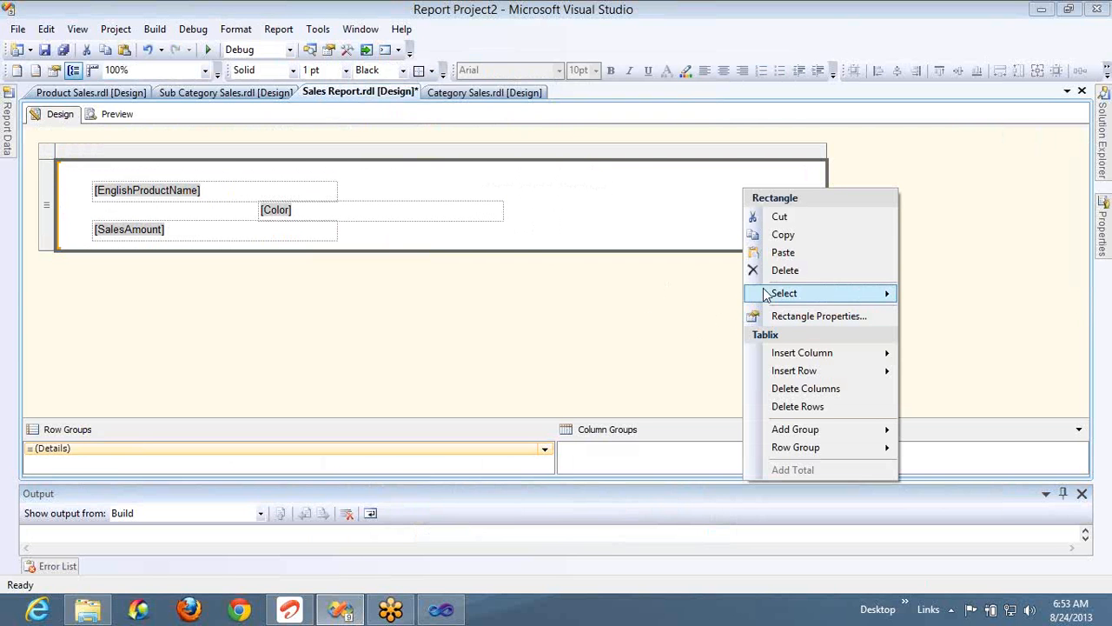
click(705, 300)
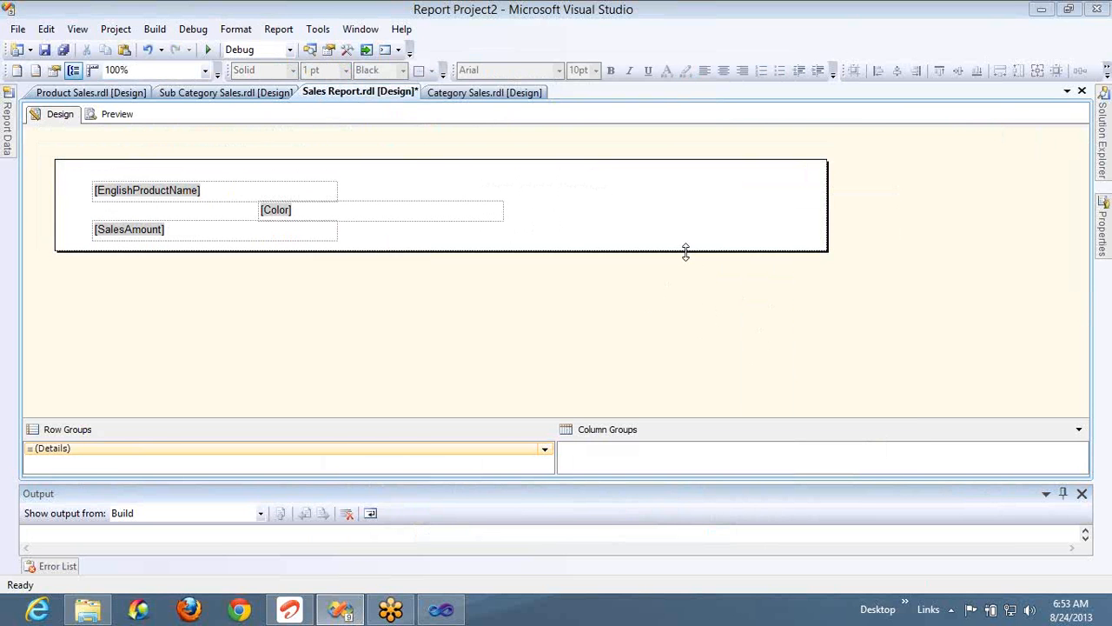
drag(685, 252, 674, 386)
Step: Insert an embedded image in the body below the list, importing the first JPEG in the Piggi folder and displaying it as Fit to size
right_click(606, 320)
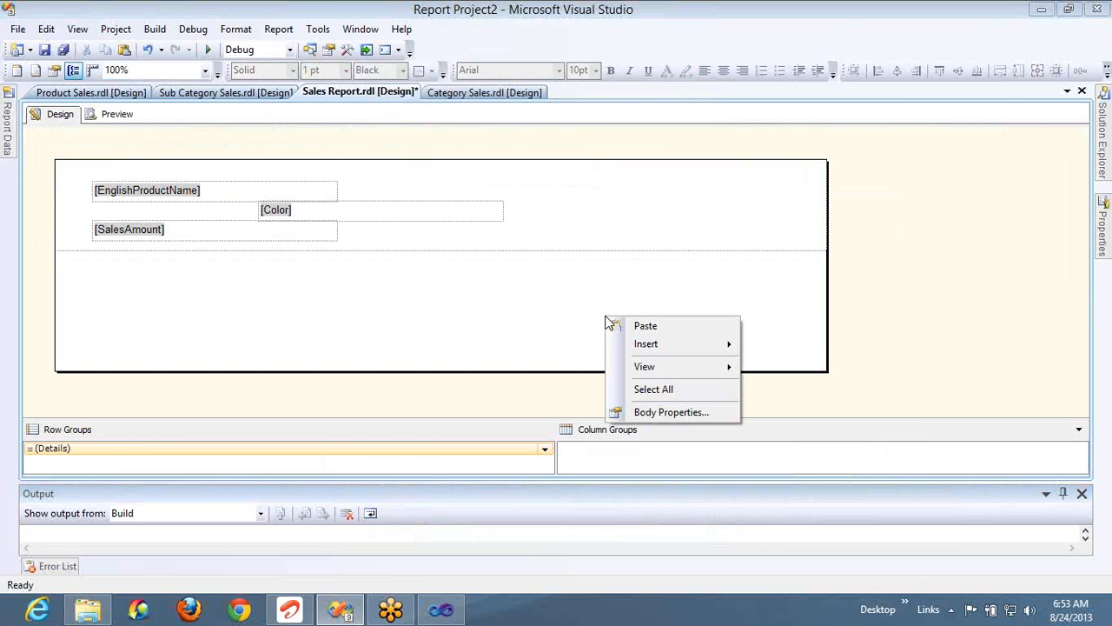
mouse_move(665, 350)
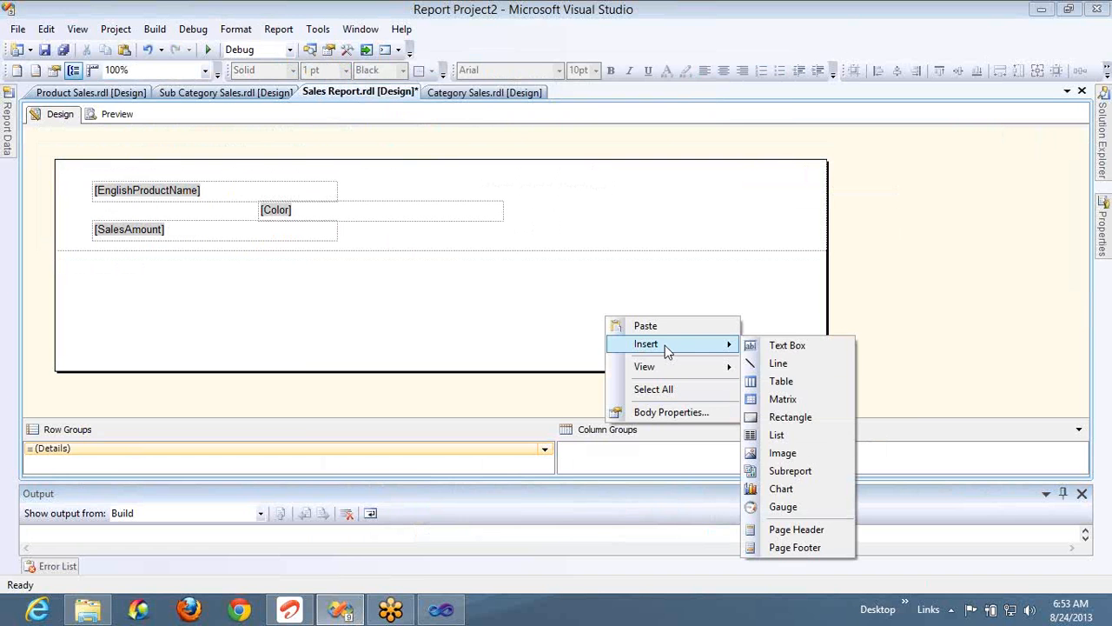
click(779, 462)
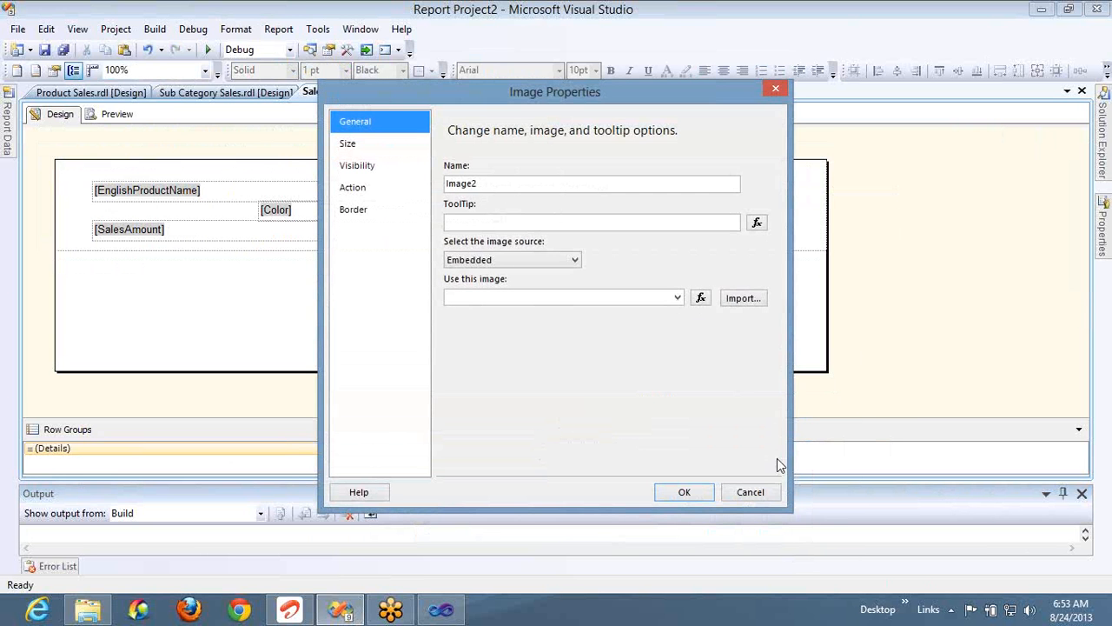
click(741, 298)
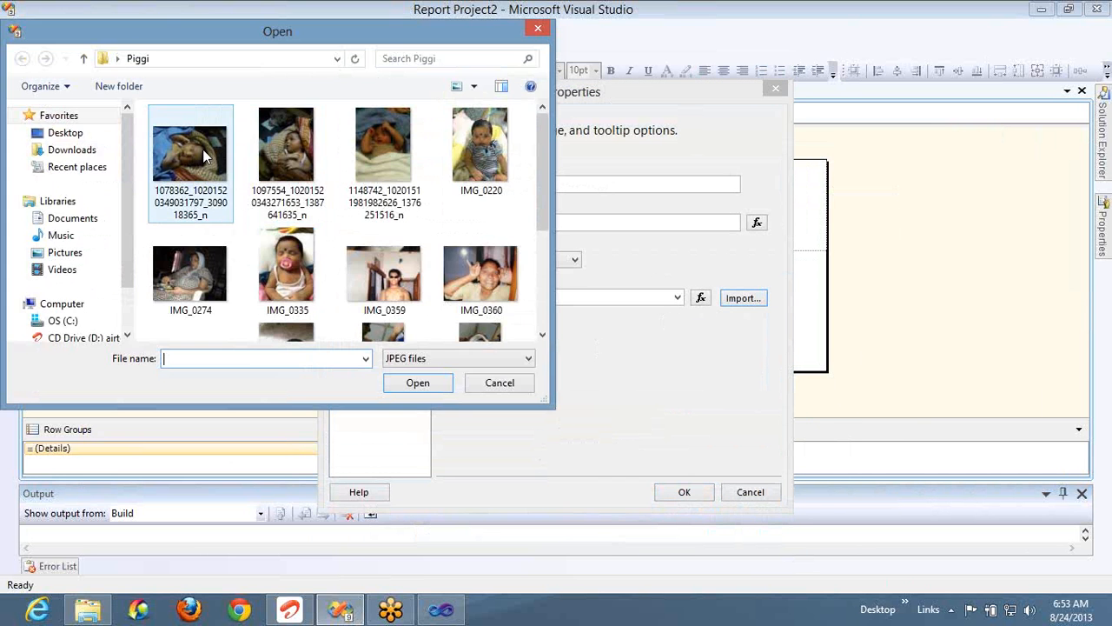
click(205, 154)
double_click(205, 154)
click(379, 145)
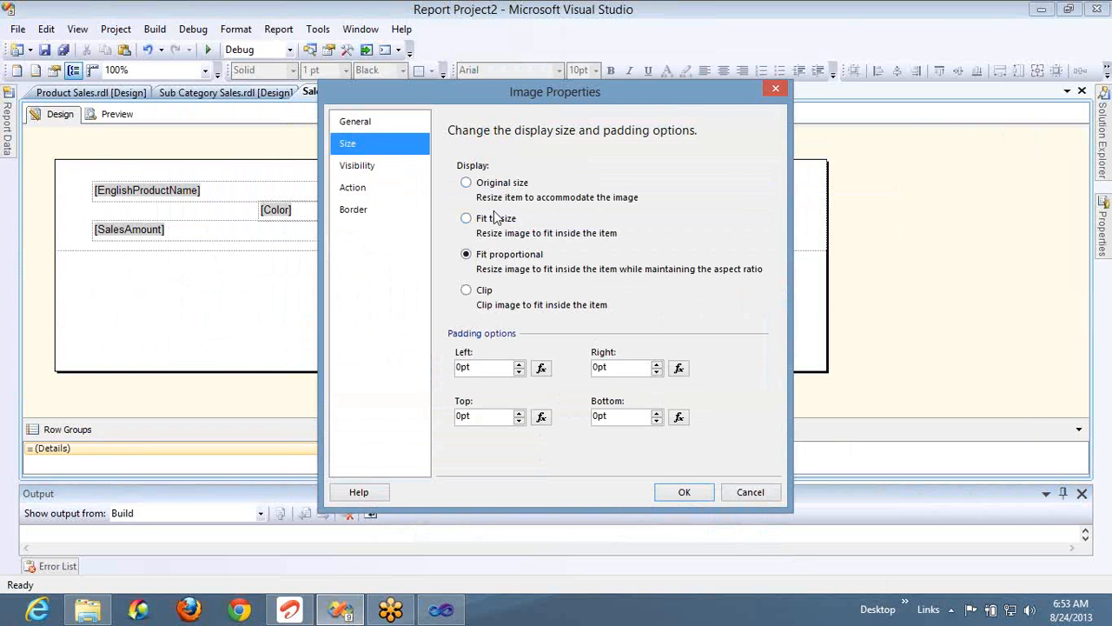
click(497, 221)
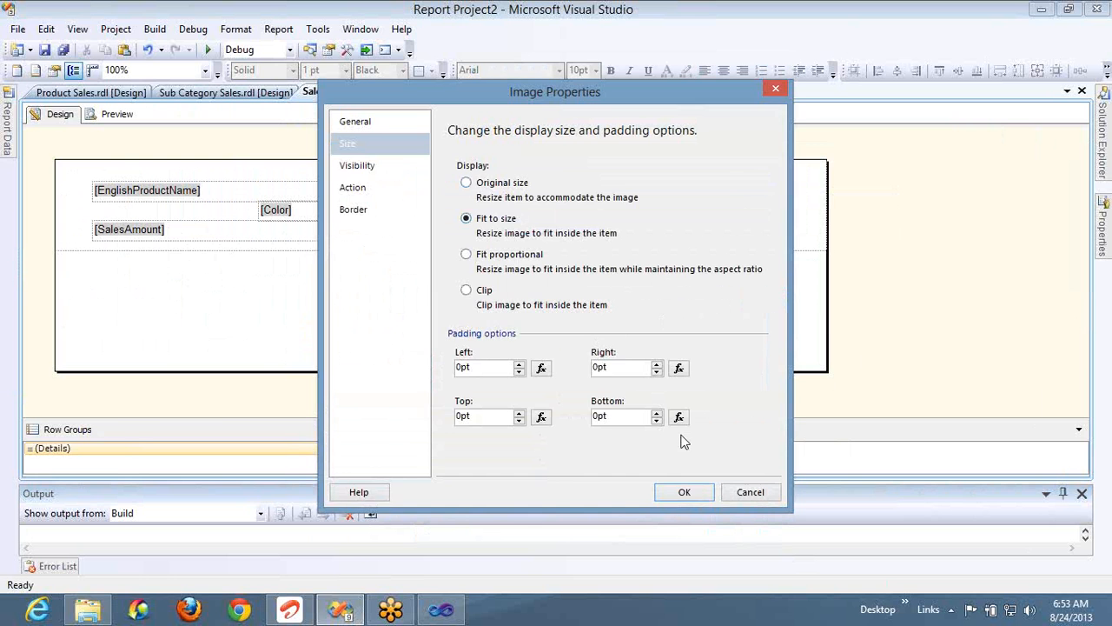
click(684, 491)
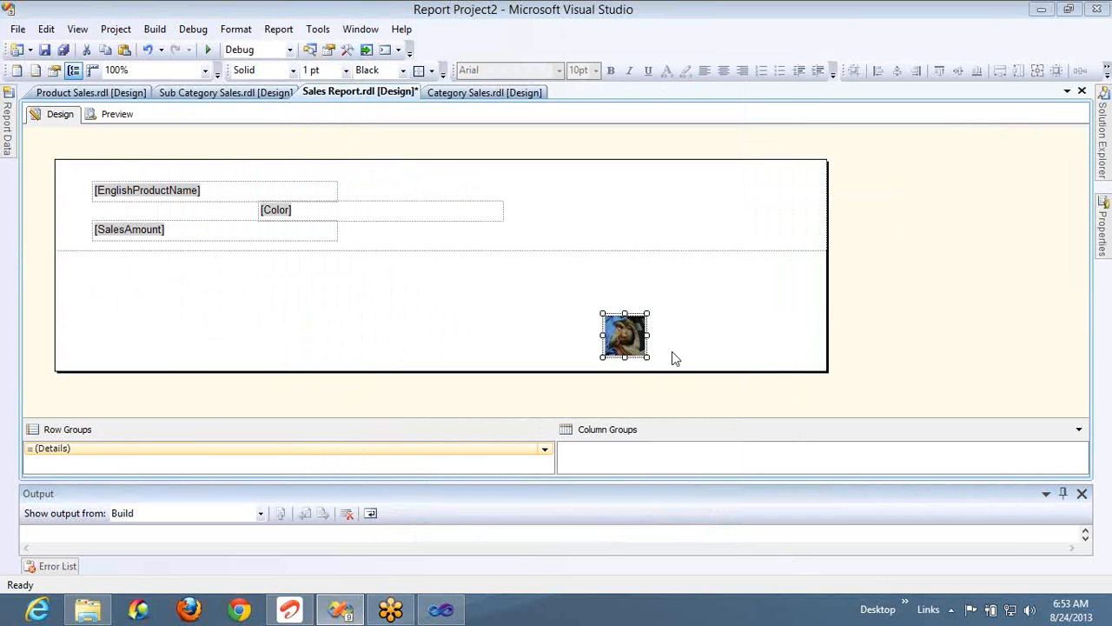
Step: Move the image from the report body into the list
key(Delete)
click(643, 214)
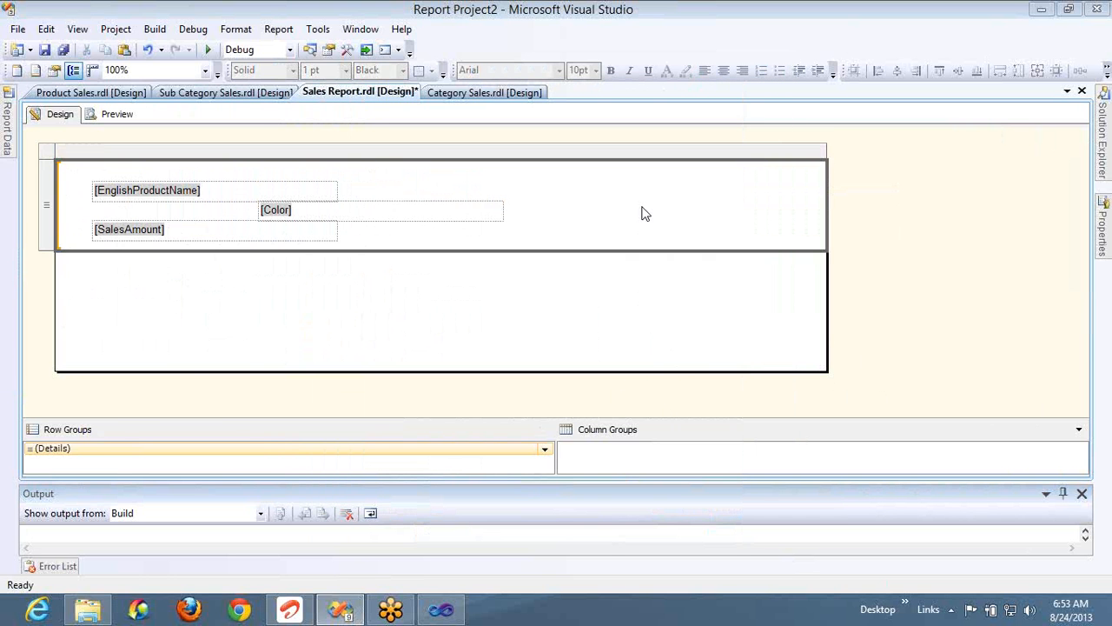
key(ctrl+z)
click(643, 214)
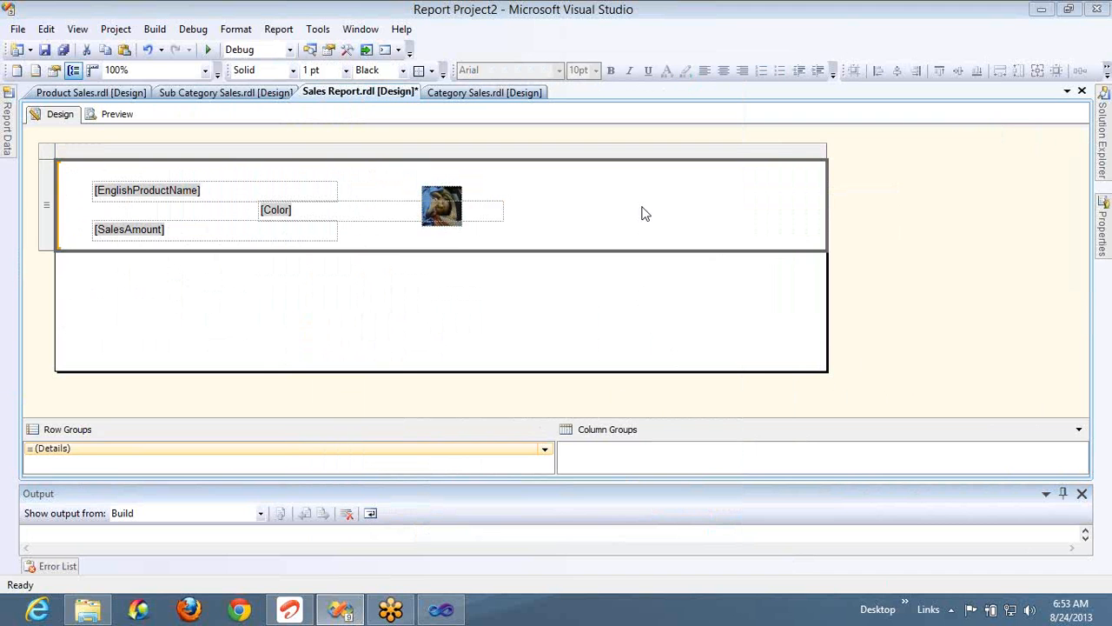
Step: Shift the image inside the list until it sits just past the right end of the Color text box
click(443, 198)
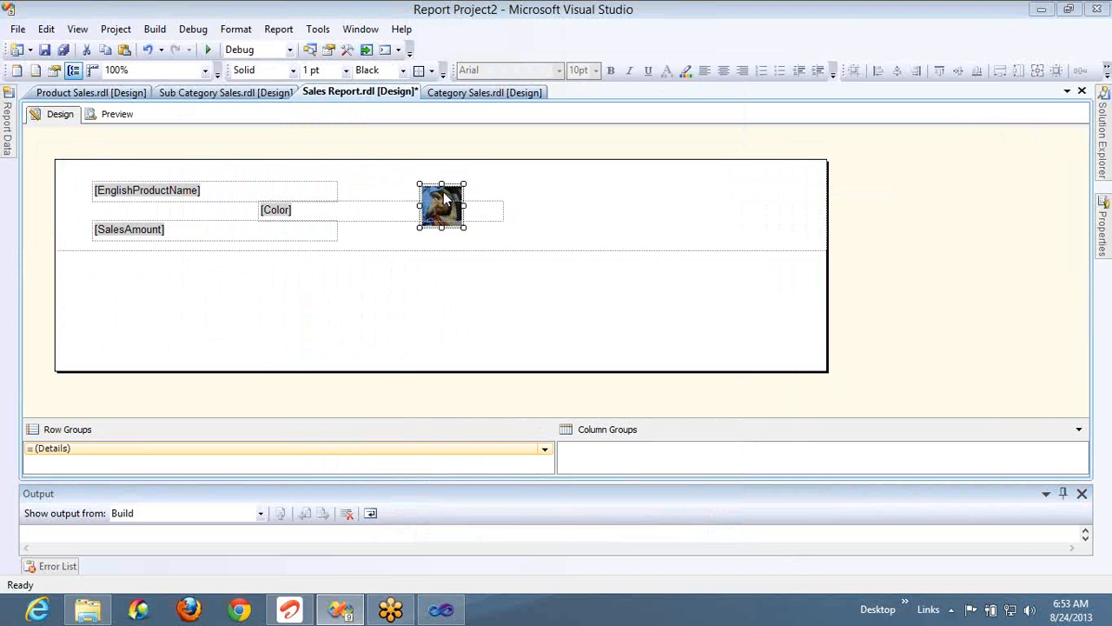
key(Right)
key(Right)
key(Right)
key(Right)
key(Right)
key(Right)
key(Right)
key(Right)
key(Right)
key(Right)
key(Right)
key(Right)
key(Right)
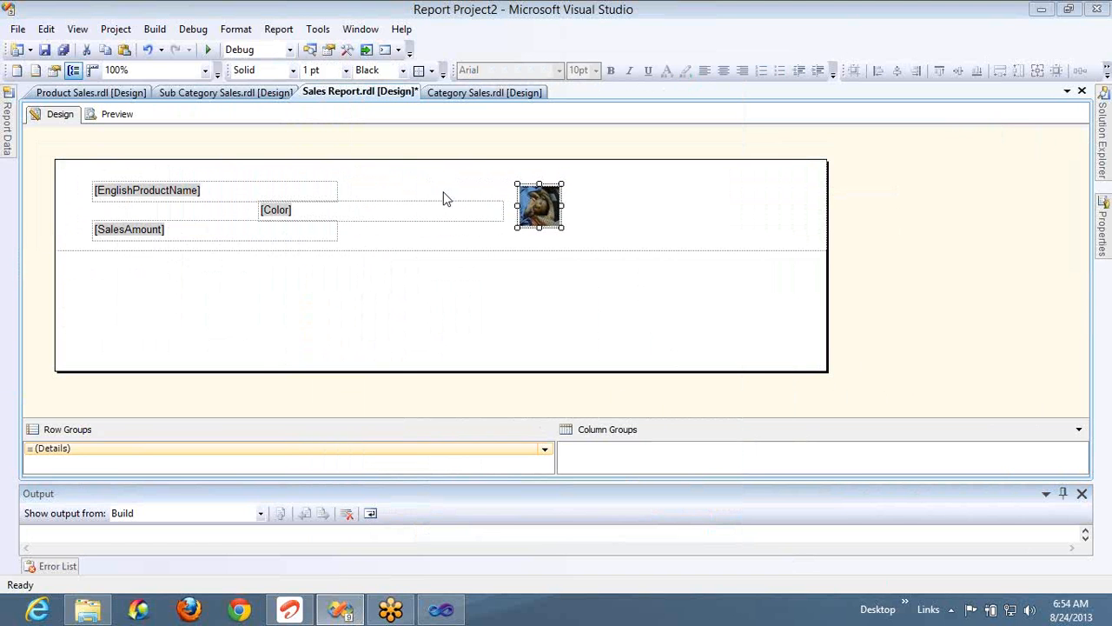
key(Down)
key(Up)
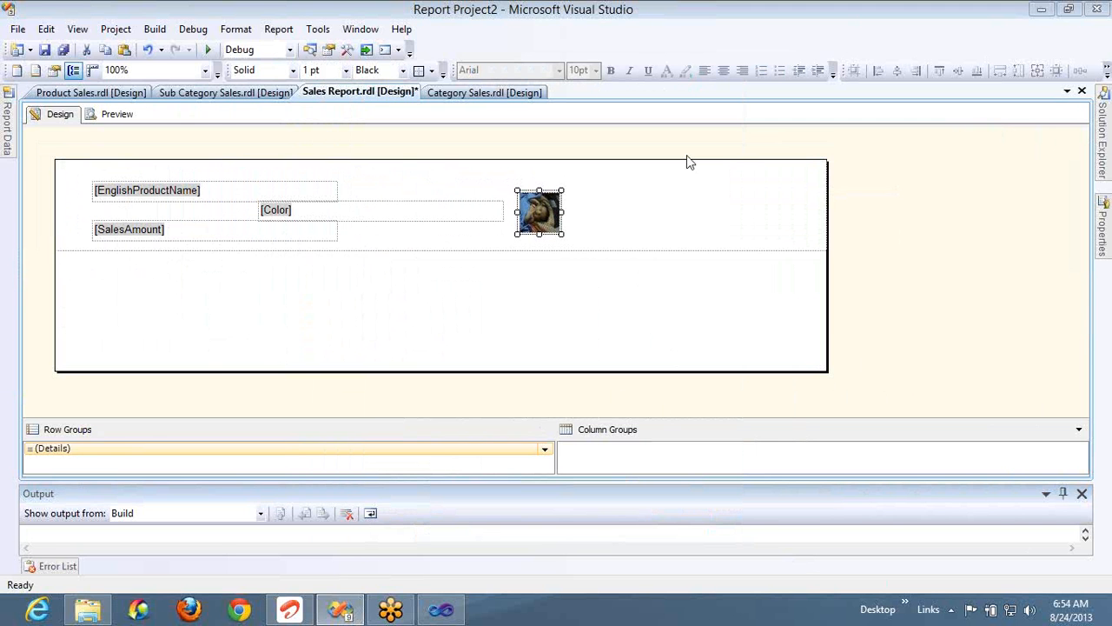
Step: Shrink the list's width and the report body to fit tightly around the text boxes and image, and check the result in preview
click(682, 207)
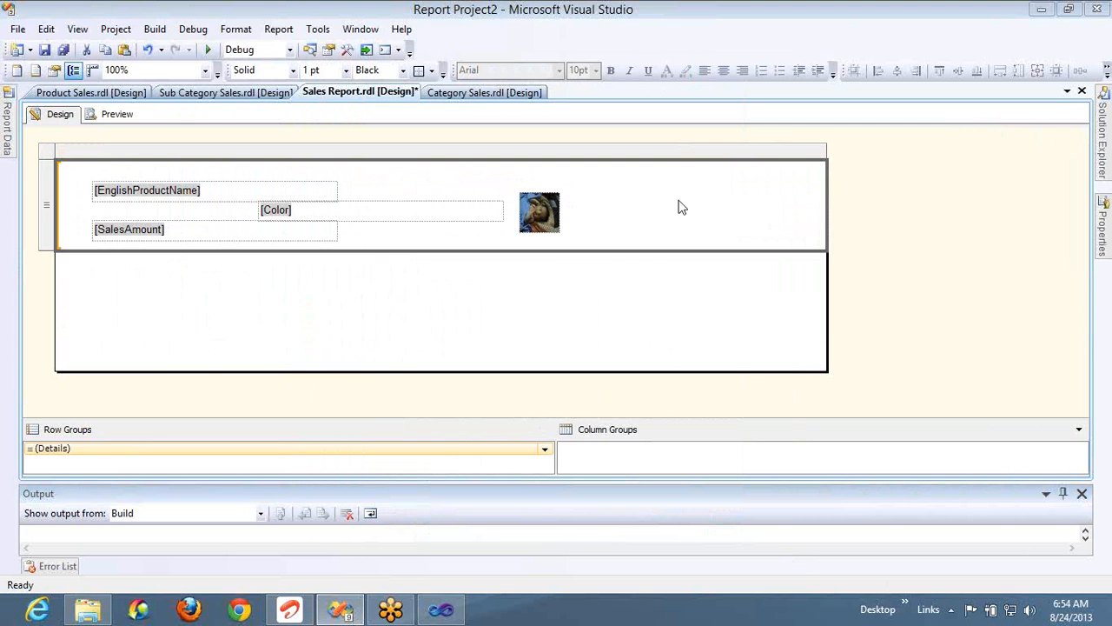
click(804, 199)
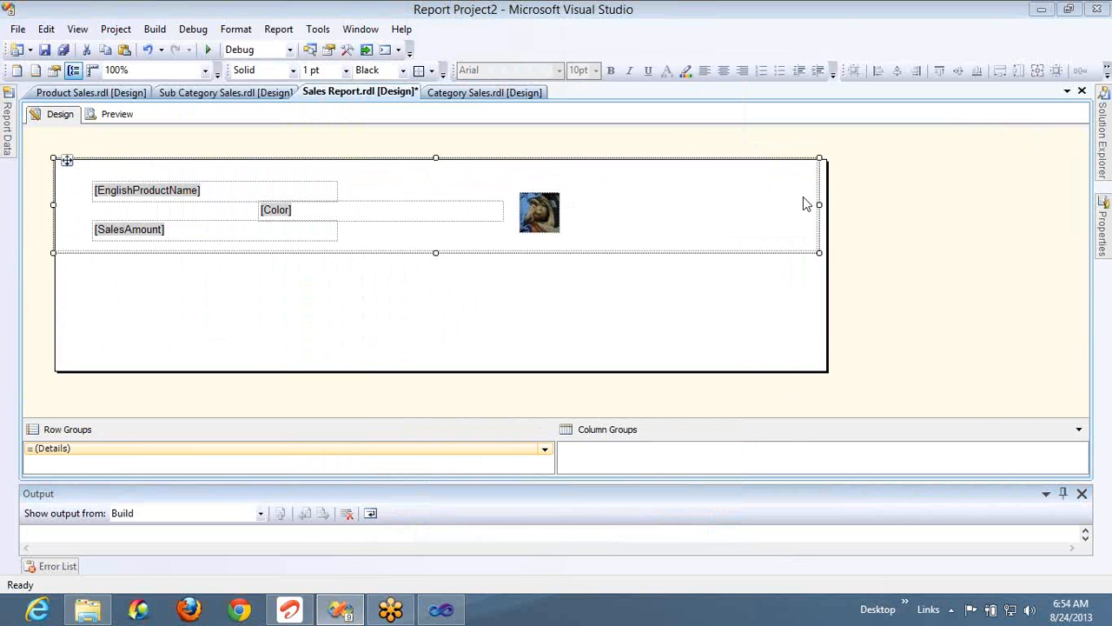
drag(809, 205, 575, 205)
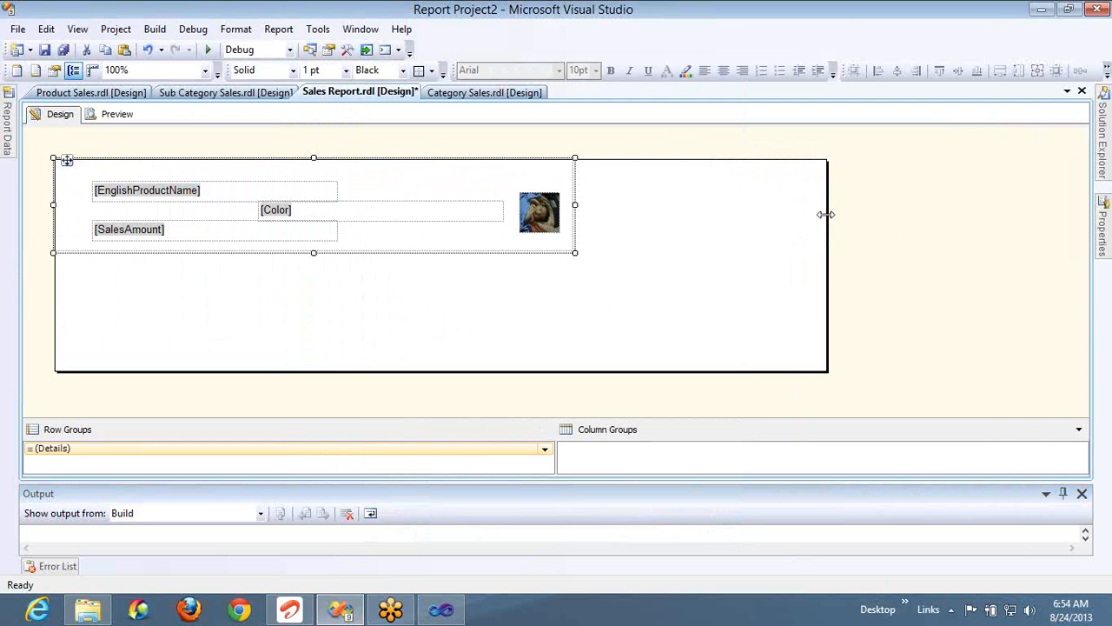
drag(825, 215, 573, 214)
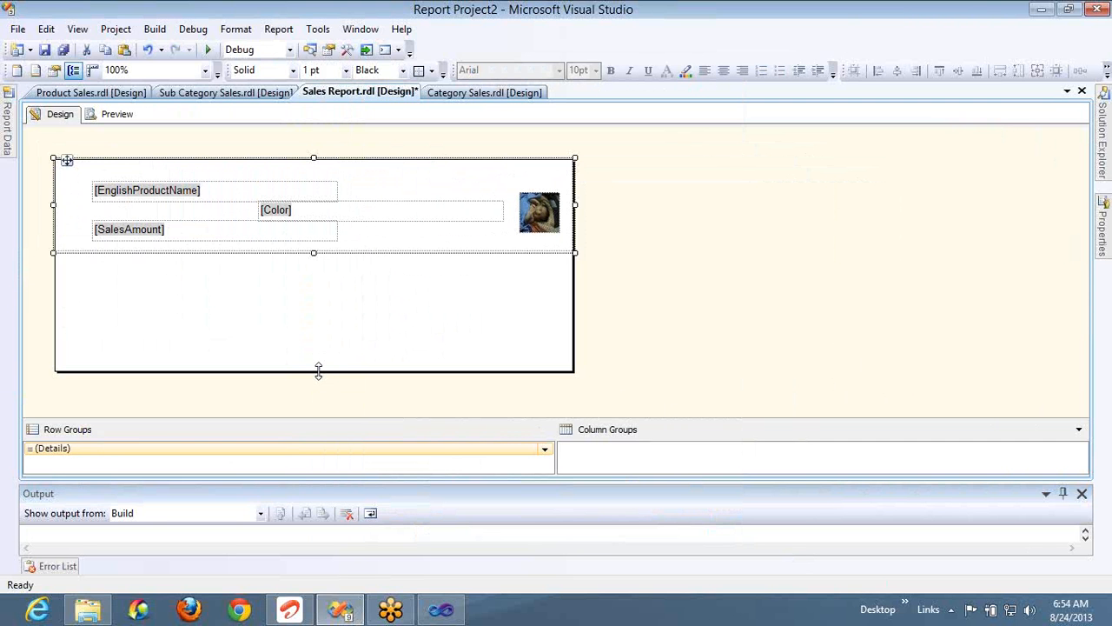
drag(318, 371, 315, 250)
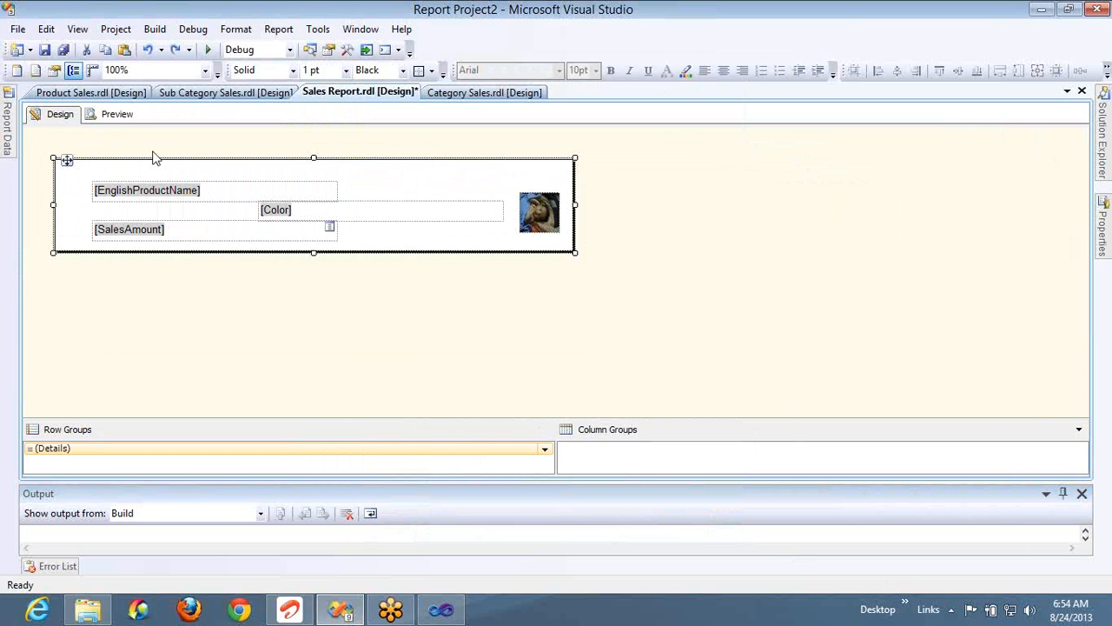
click(119, 117)
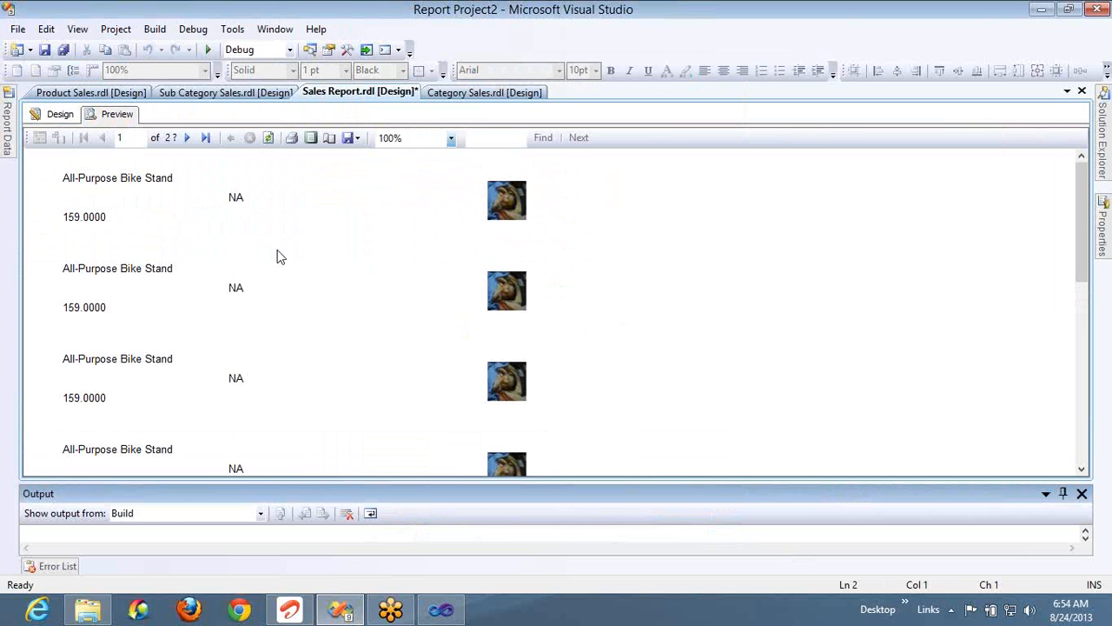
click(68, 119)
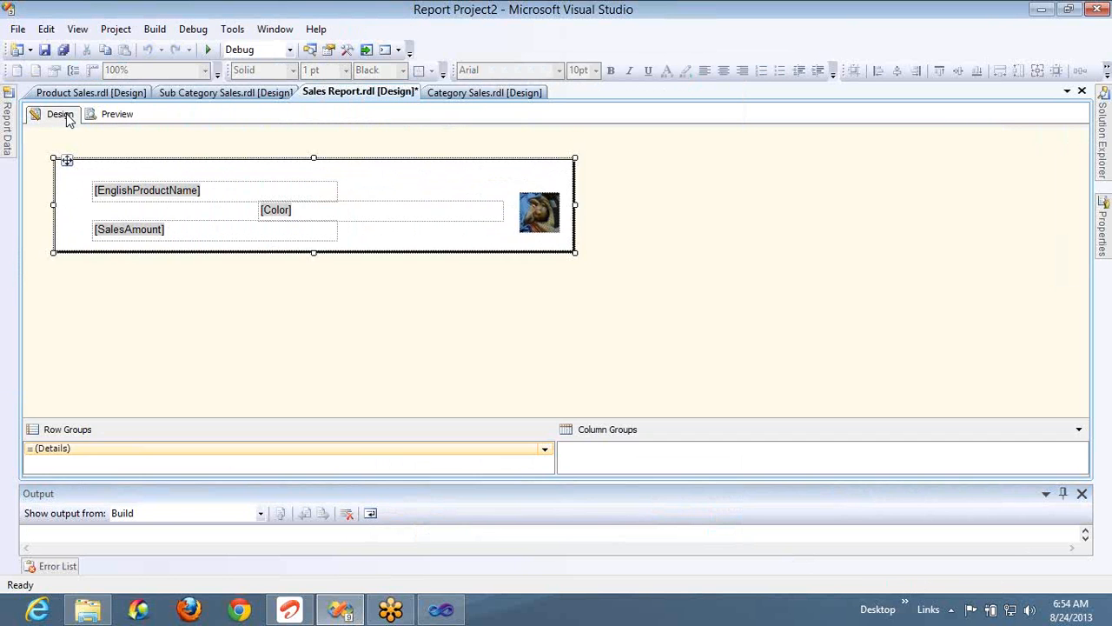
Step: Examine the available source types for the list's image, close its properties without changes, and preview the report
right_click(533, 226)
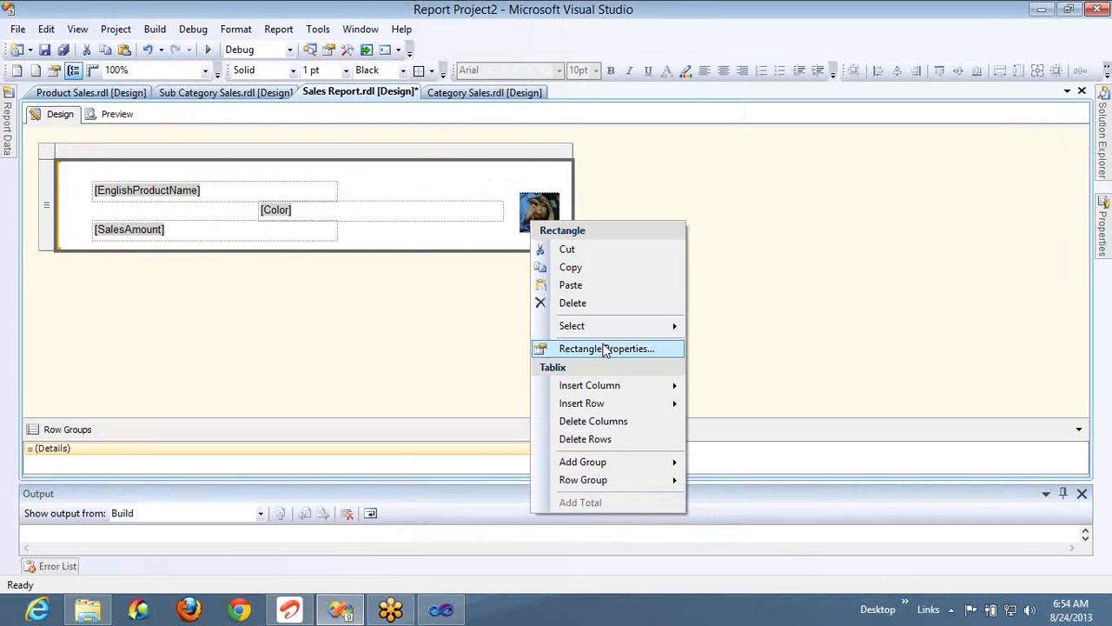
click(538, 207)
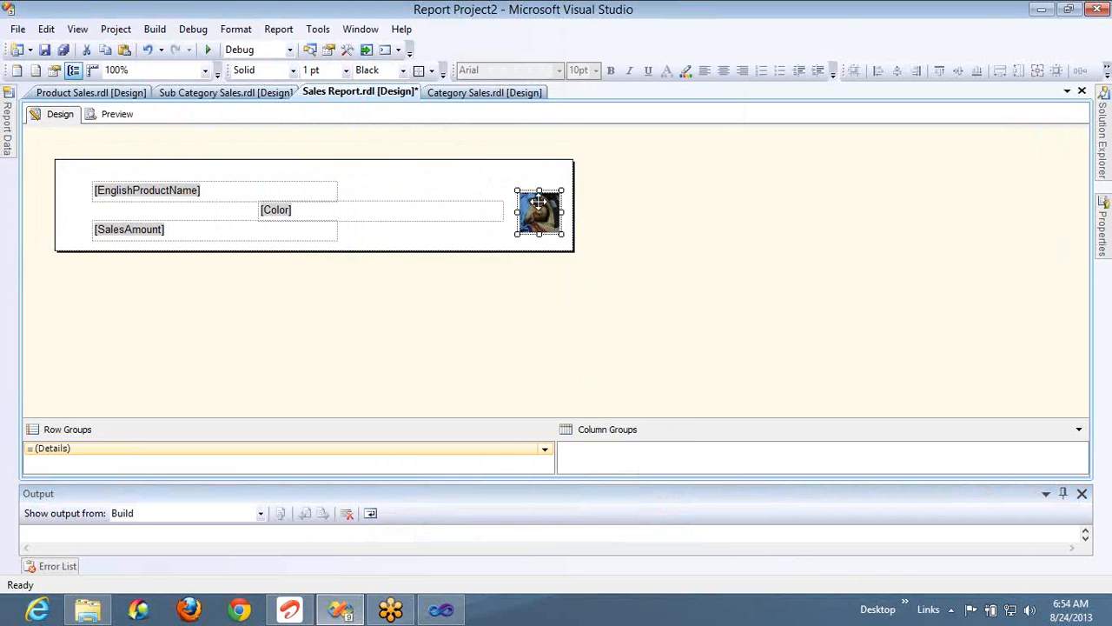
right_click(540, 205)
click(595, 337)
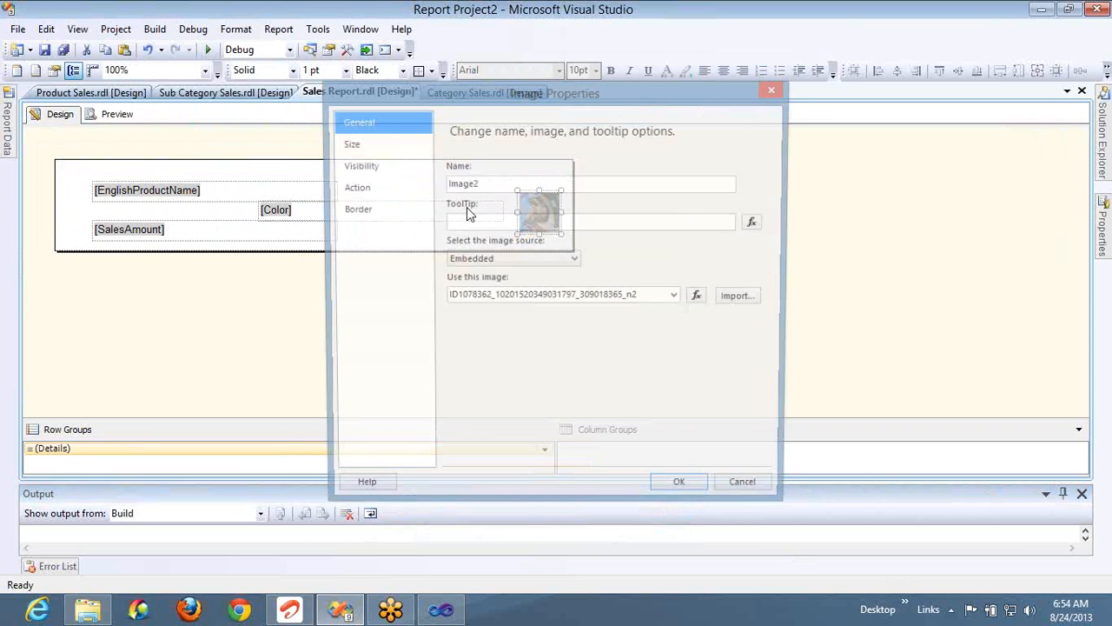
click(500, 260)
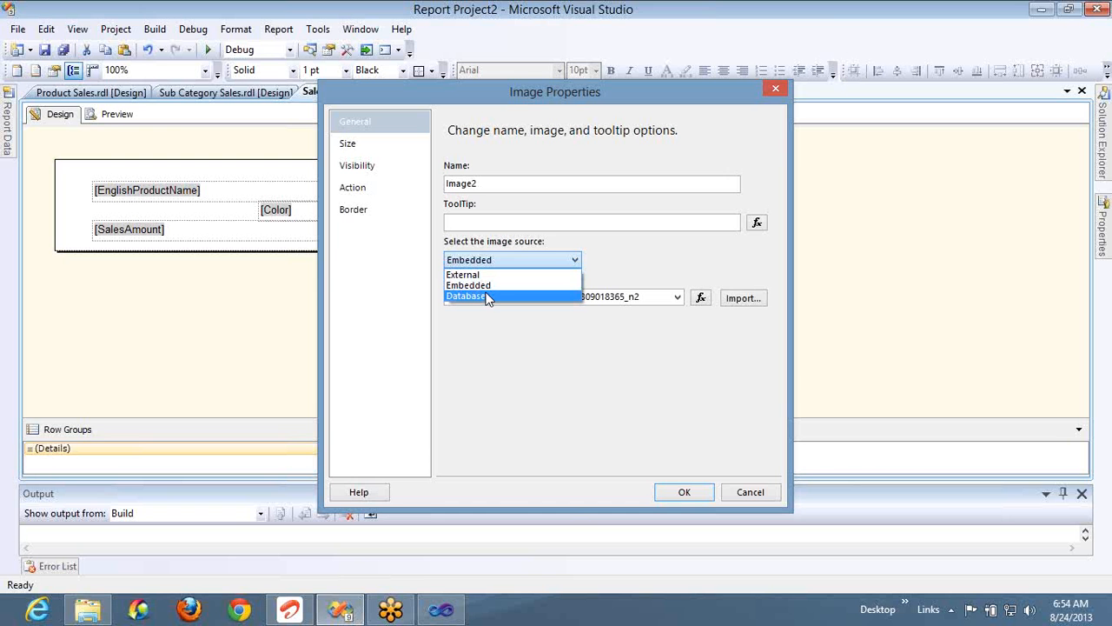
click(740, 494)
click(748, 492)
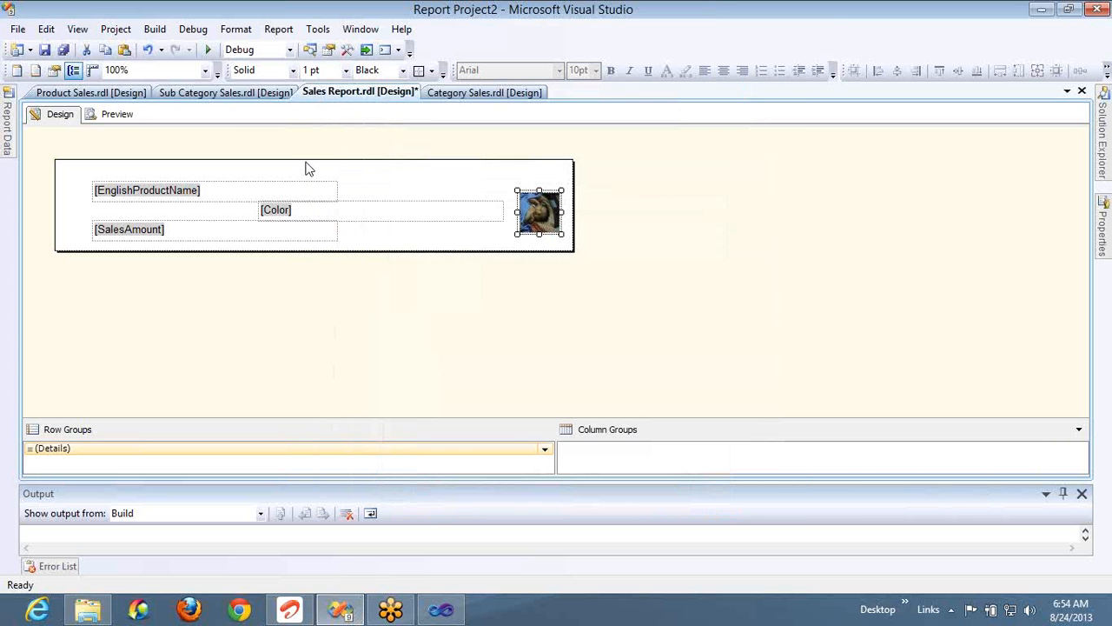
click(117, 114)
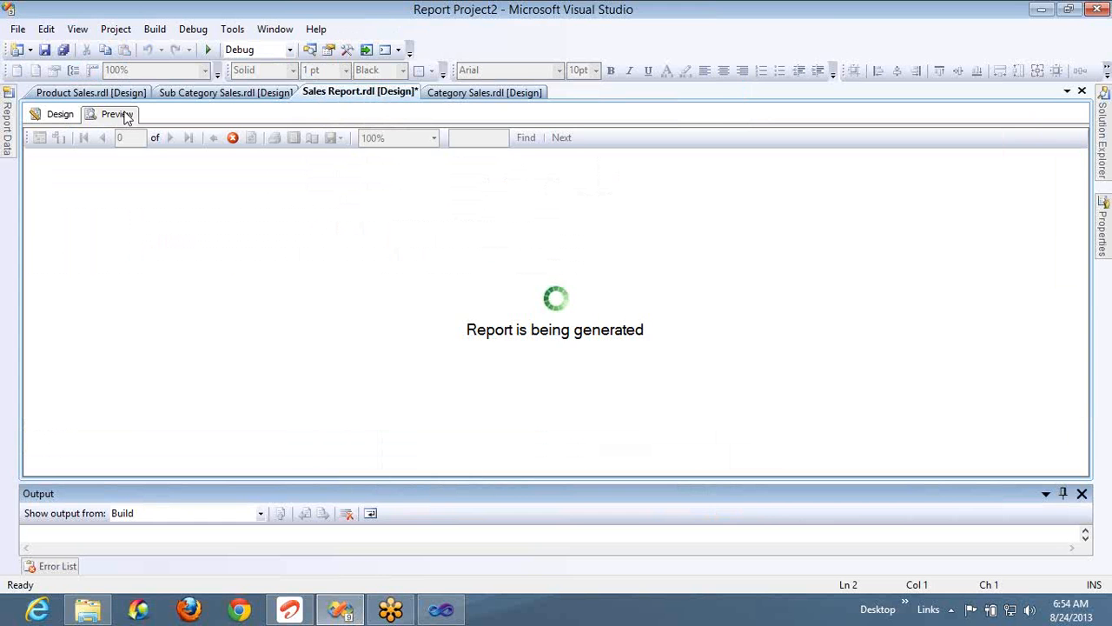
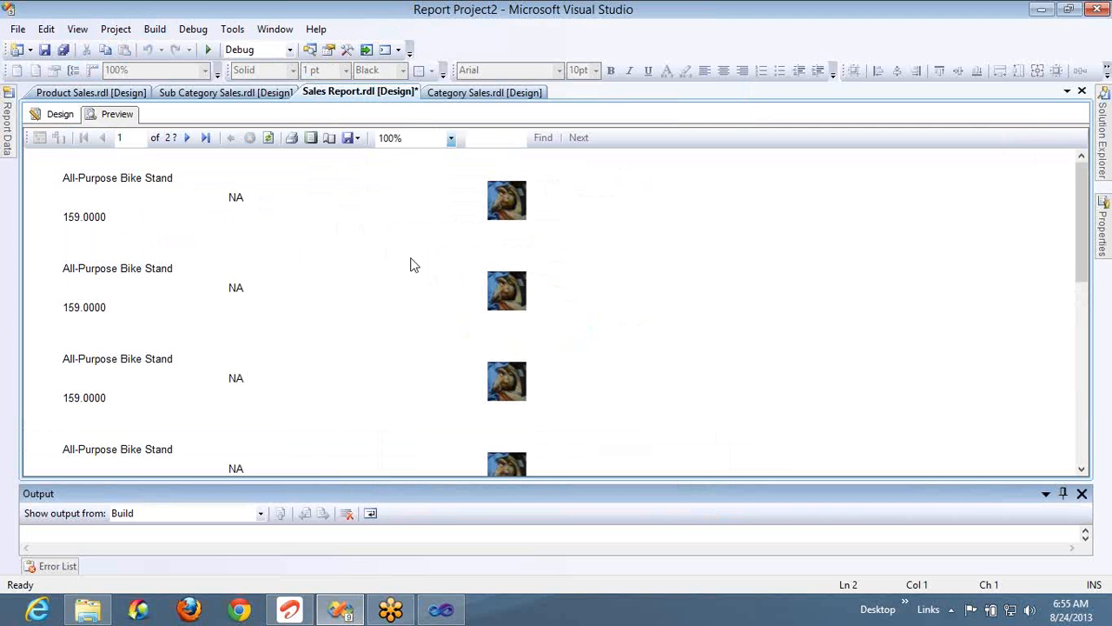
Step: Switch to Chrome, open the Best Buy website and enter its United States - English store
click(241, 611)
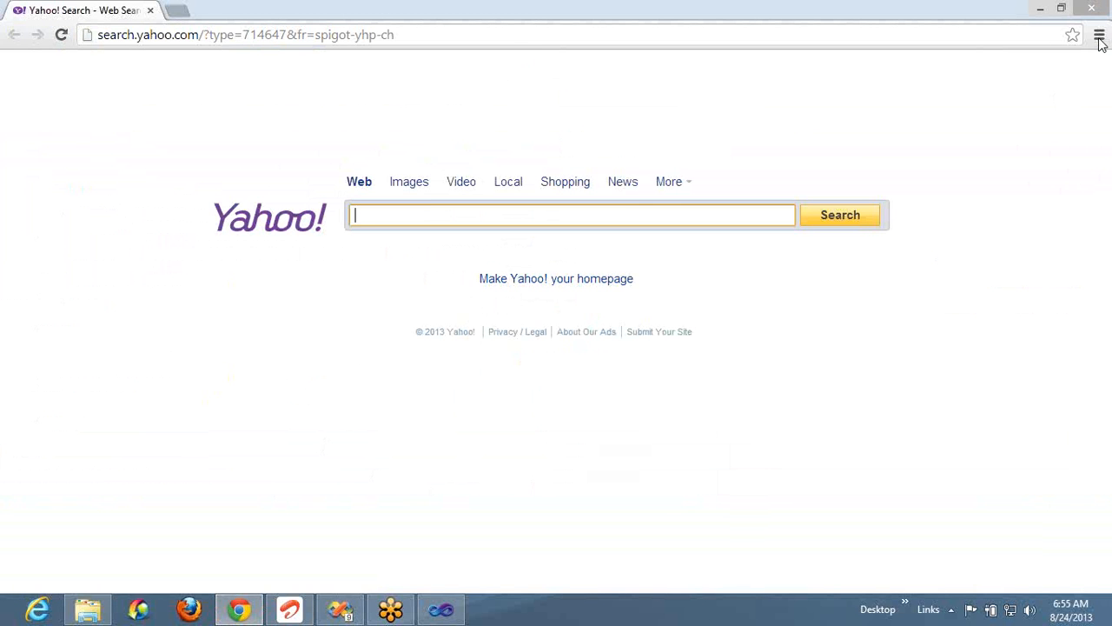
click(964, 100)
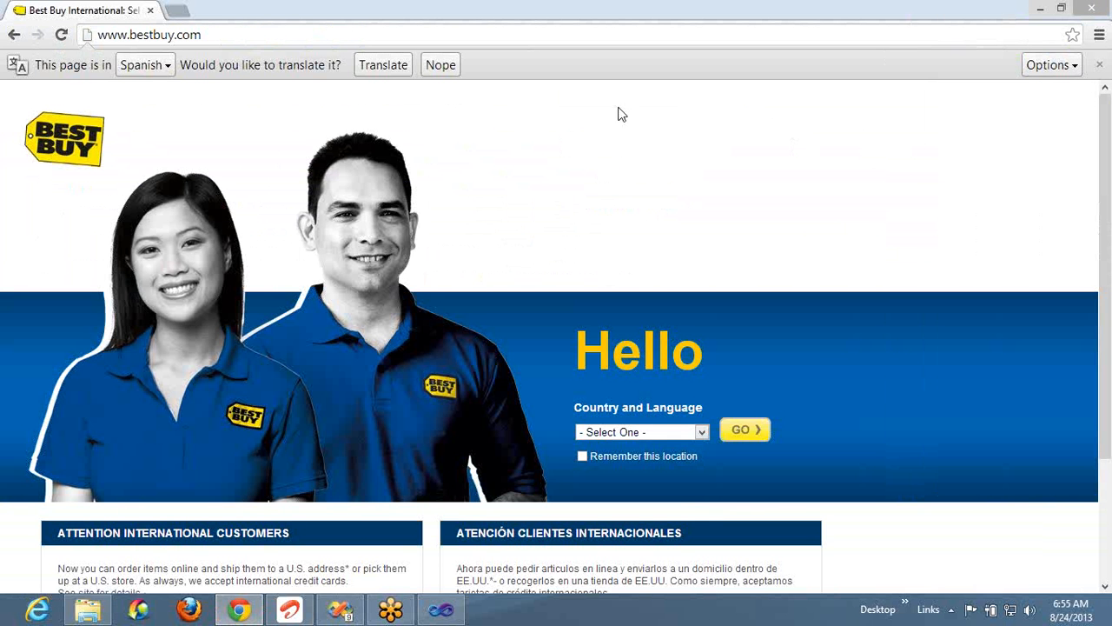
click(703, 433)
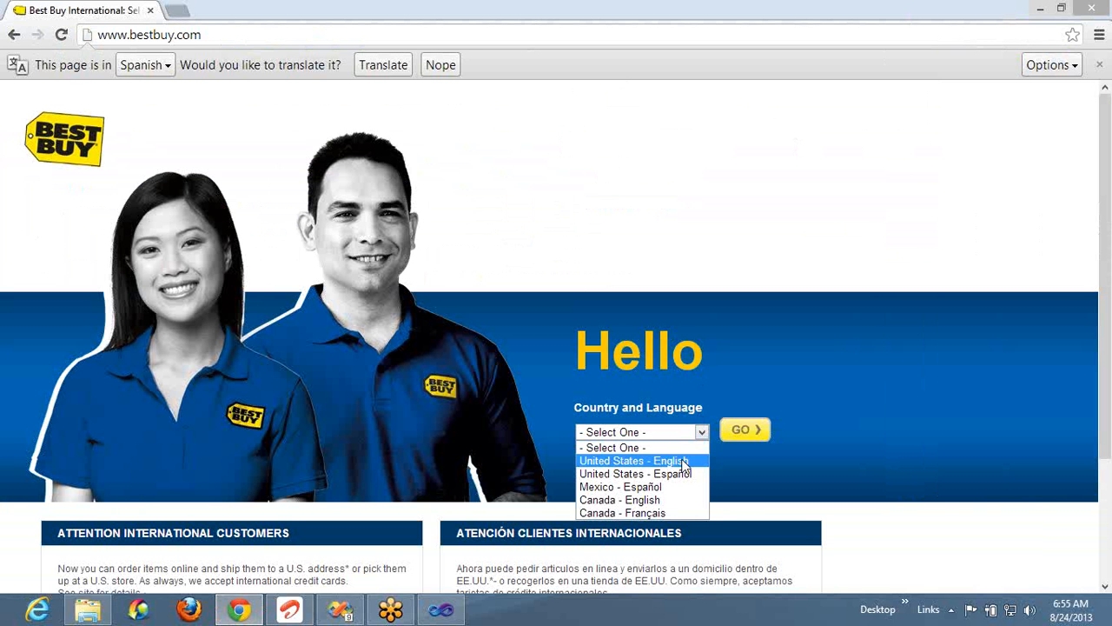
click(686, 462)
click(737, 432)
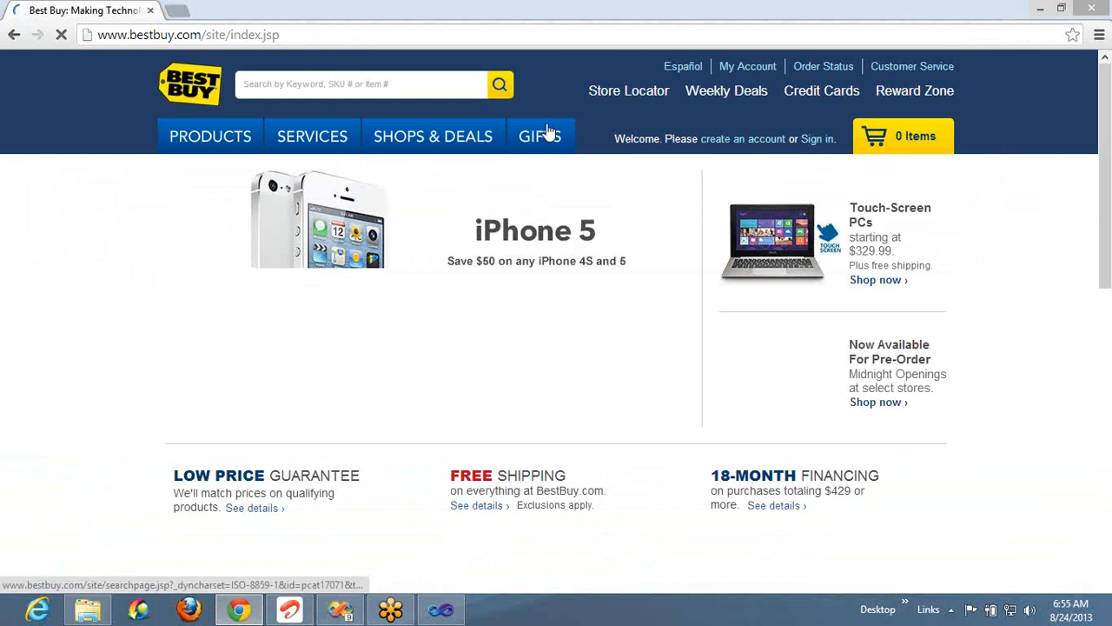
Step: Search the store for laptops and narrow the results to the Less than $400 price range
click(399, 82)
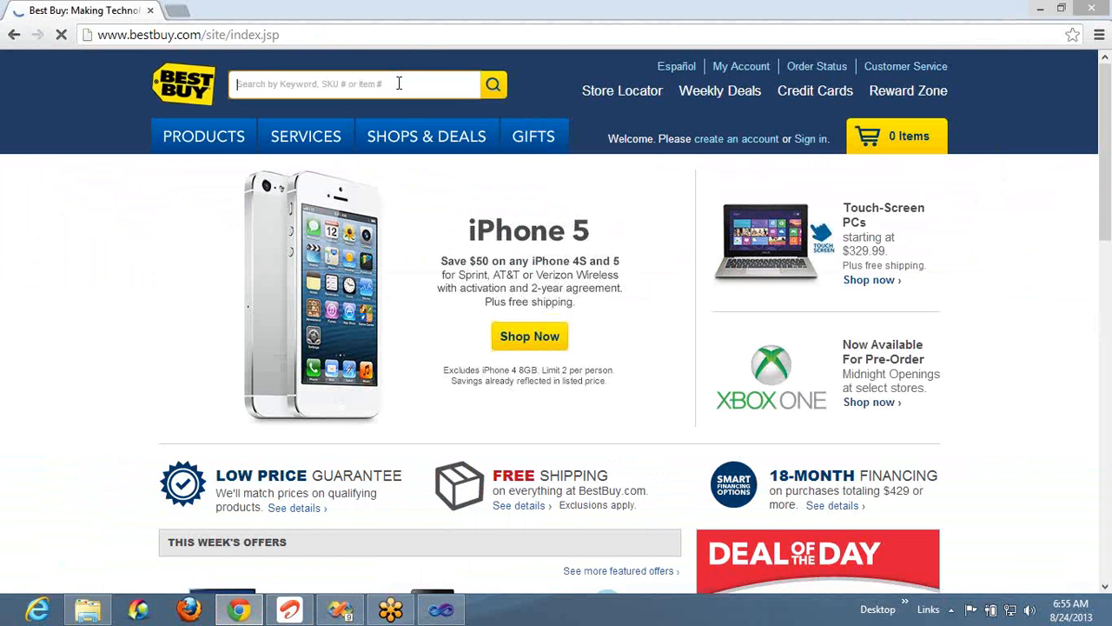
text(laptops)
key(Return)
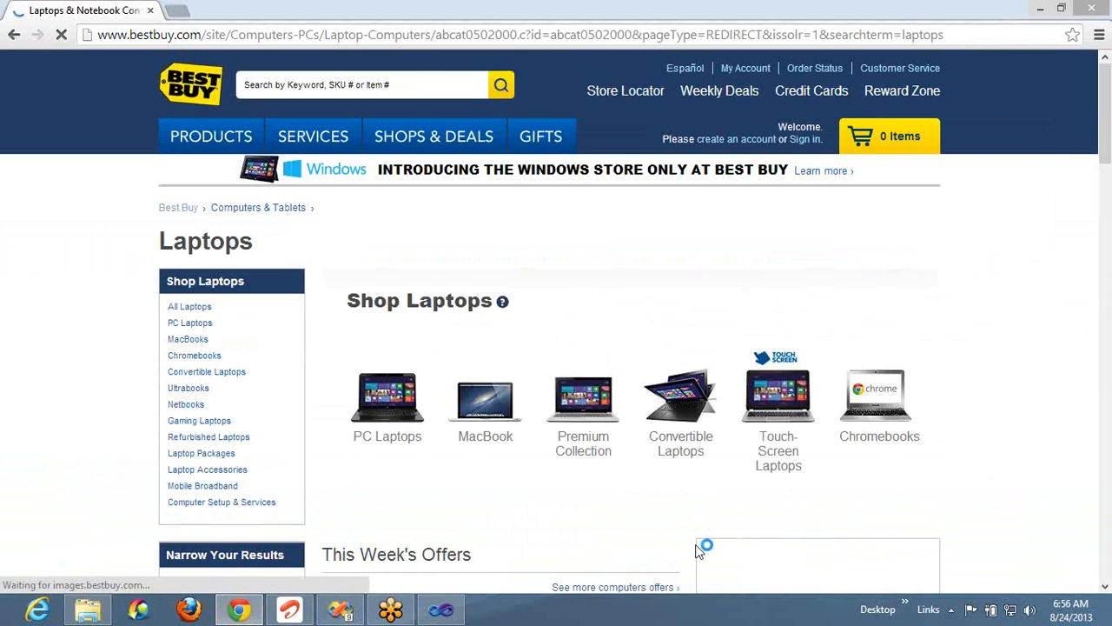
scroll(699, 550, down, 1)
scroll(700, 550, down, 5)
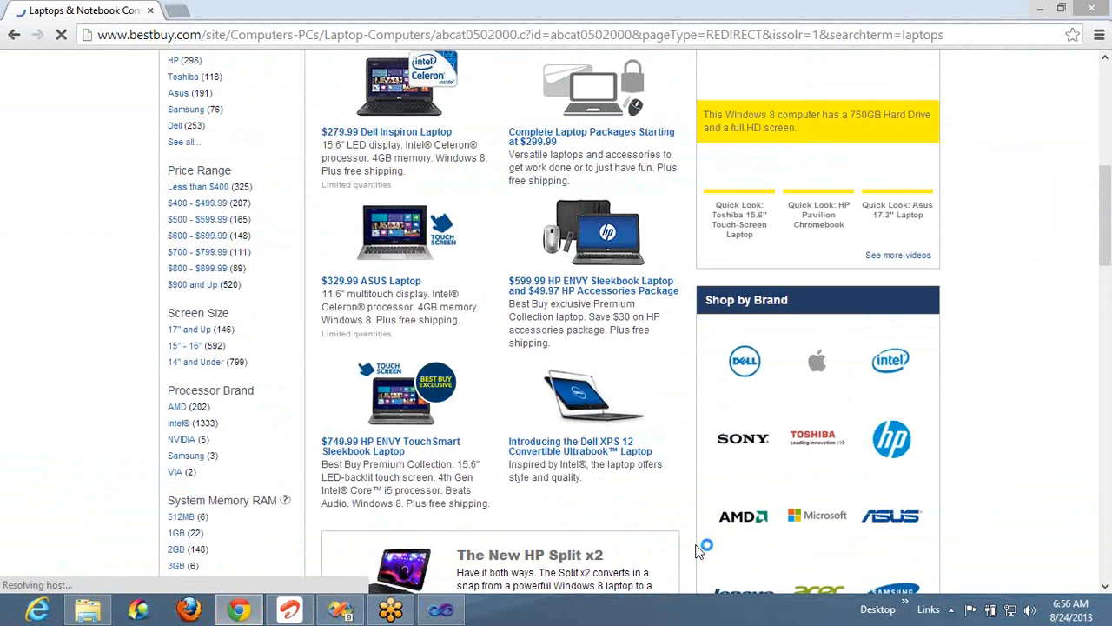
click(181, 190)
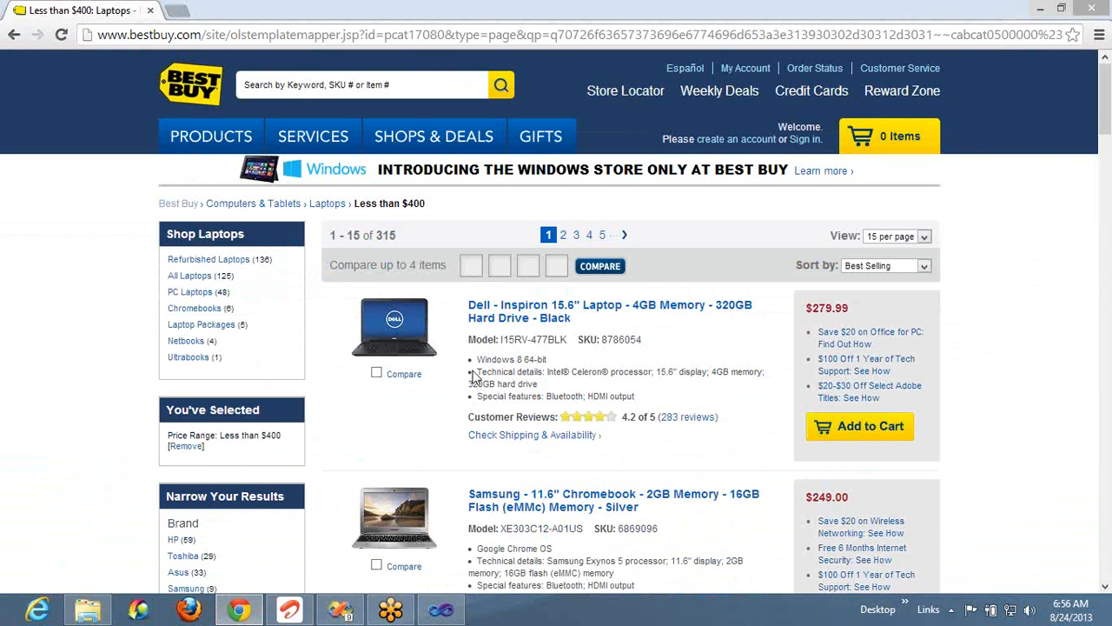
Step: Highlight the specification bullets beside the Dell Inspiron picture to examine how a list entry is laid out
drag(466, 364, 637, 395)
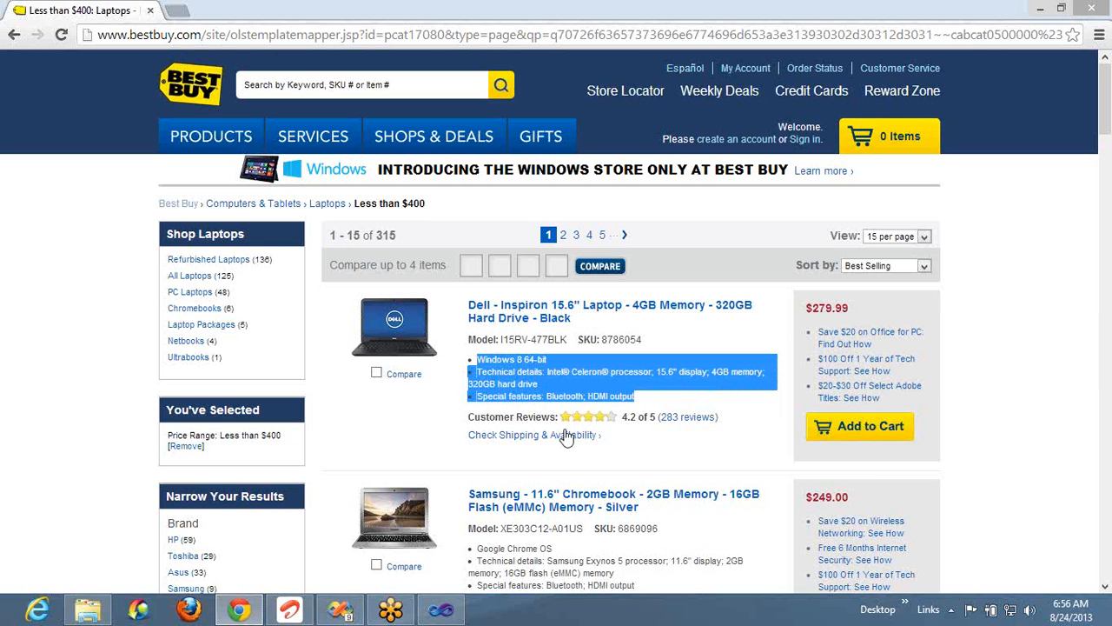
click(525, 438)
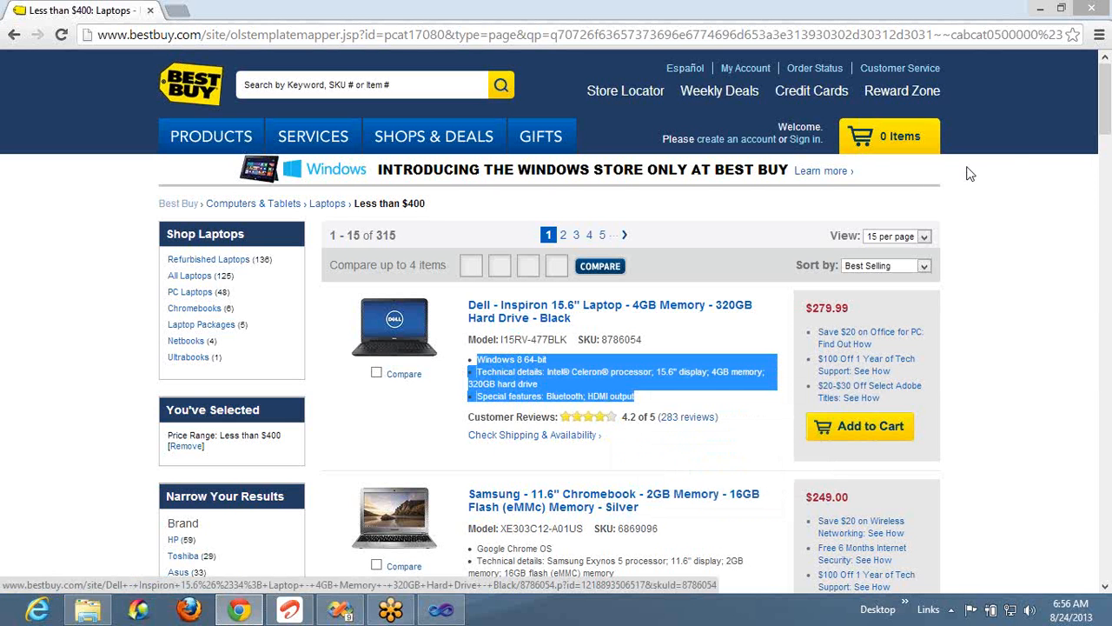
click(1097, 40)
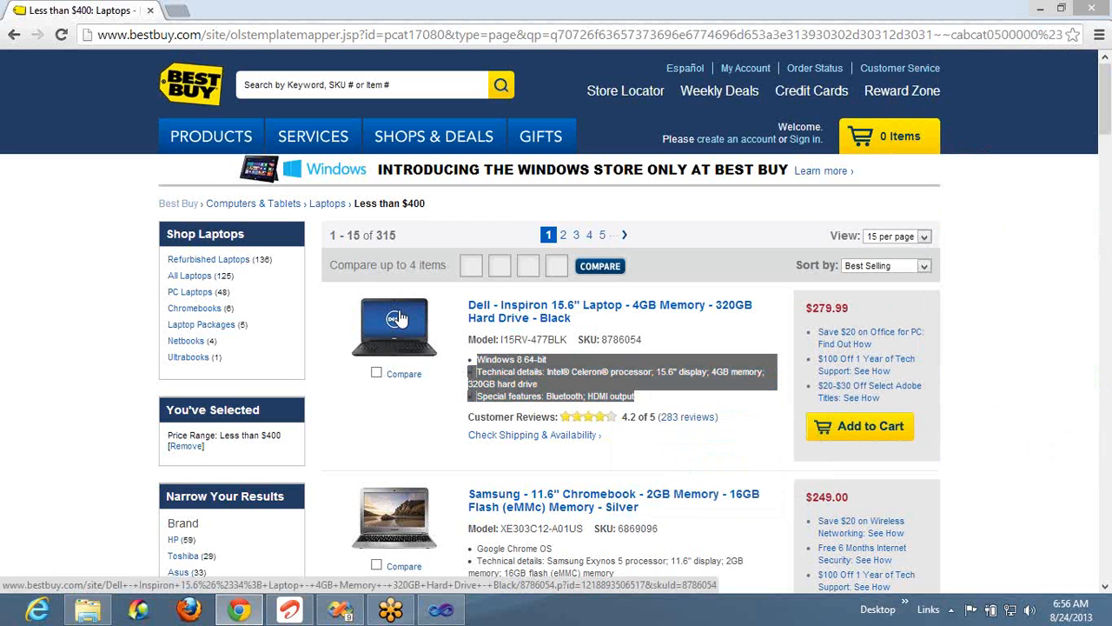
Step: Switch back to Visual Studio, return the Sales Report to design view and select the list
key(alt+Tab)
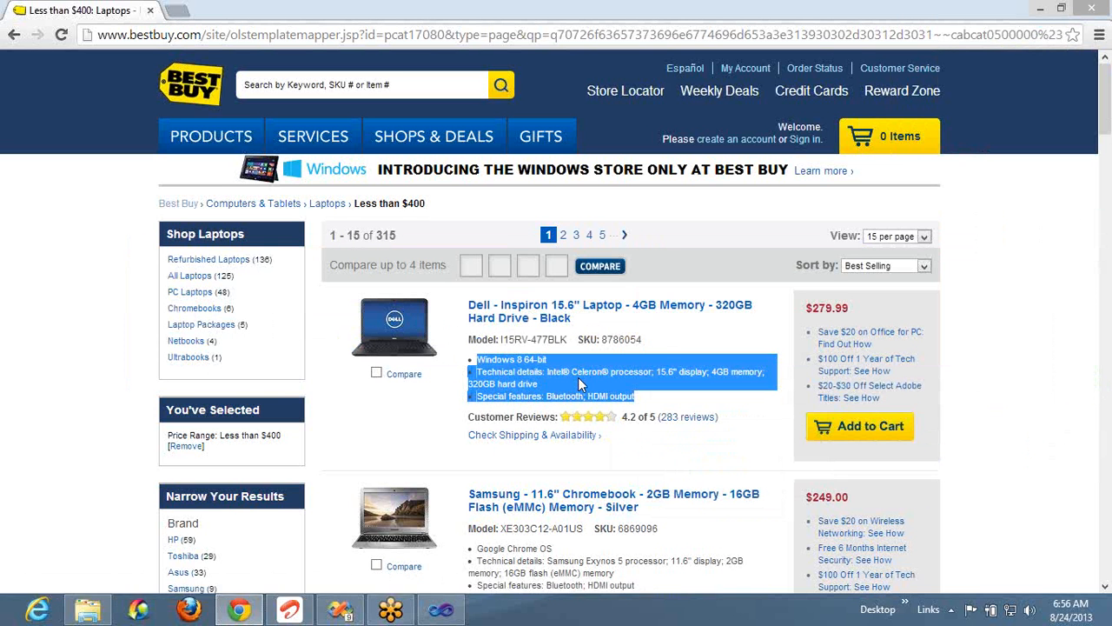
key(alt+Tab)
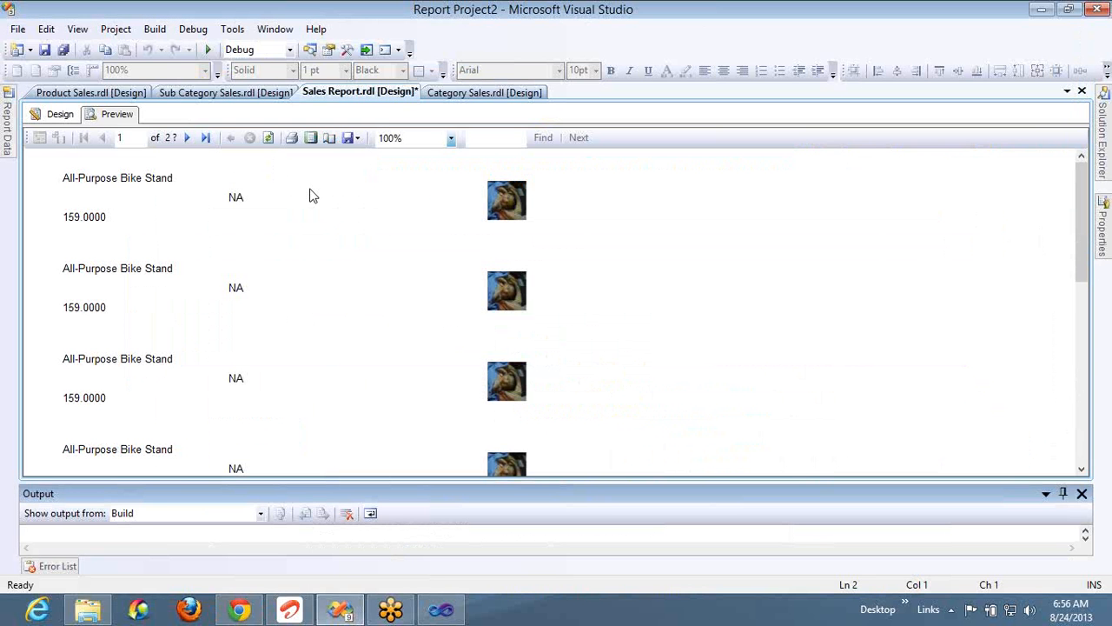
click(77, 118)
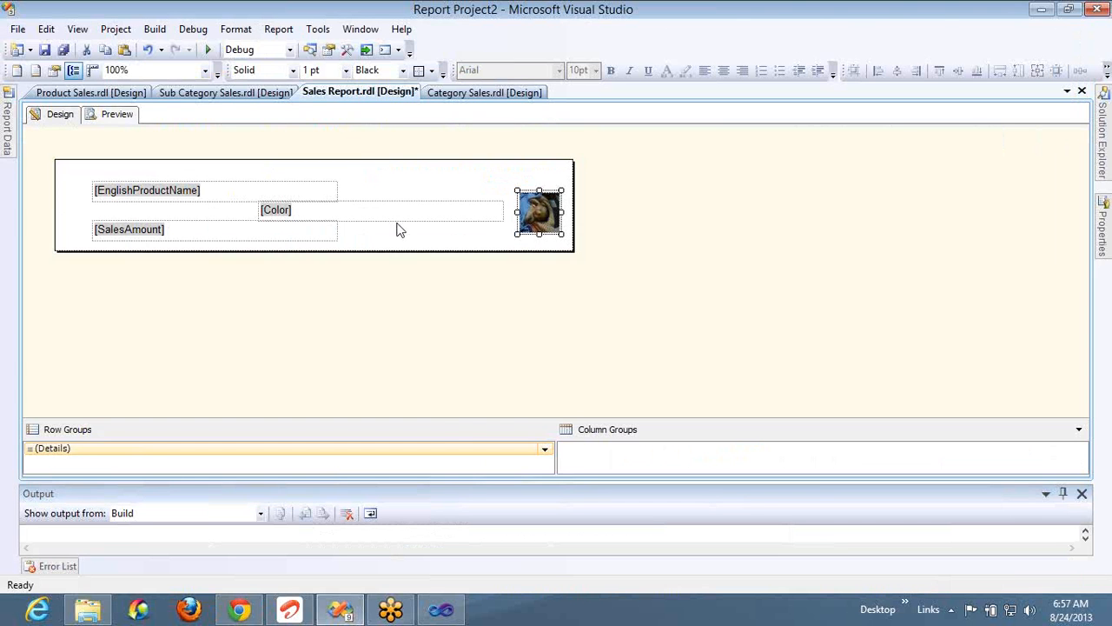
right_click(424, 188)
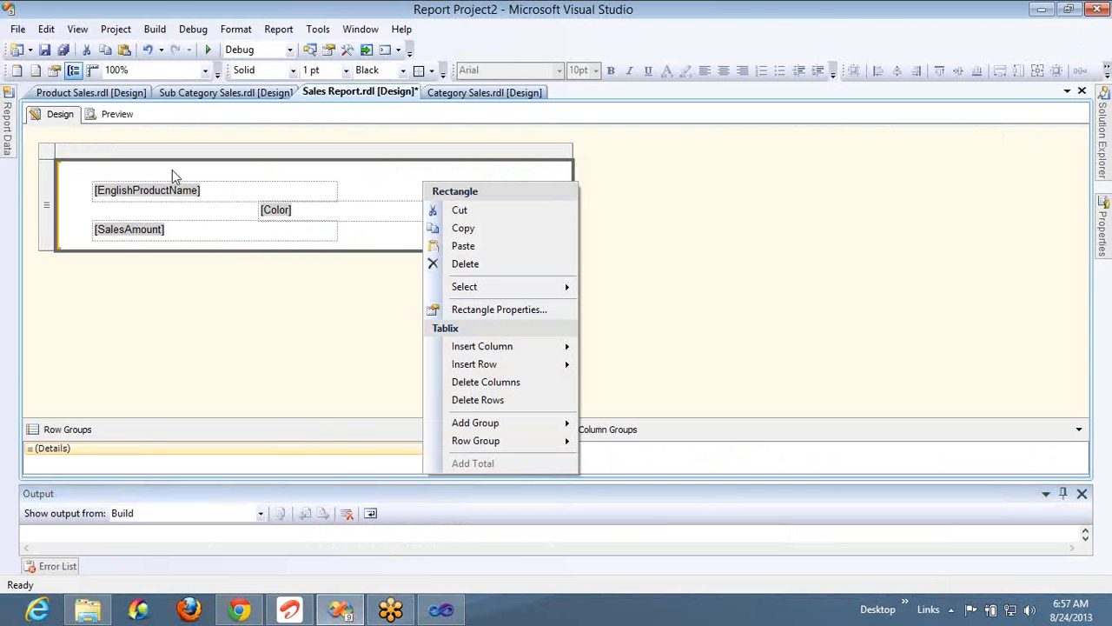
click(63, 184)
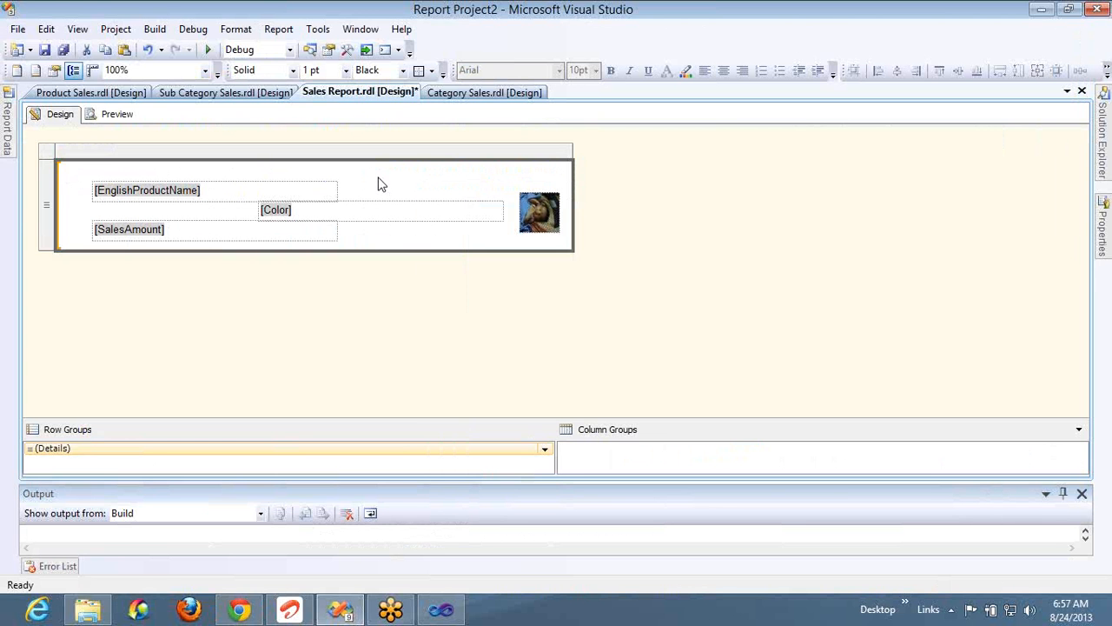
click(46, 161)
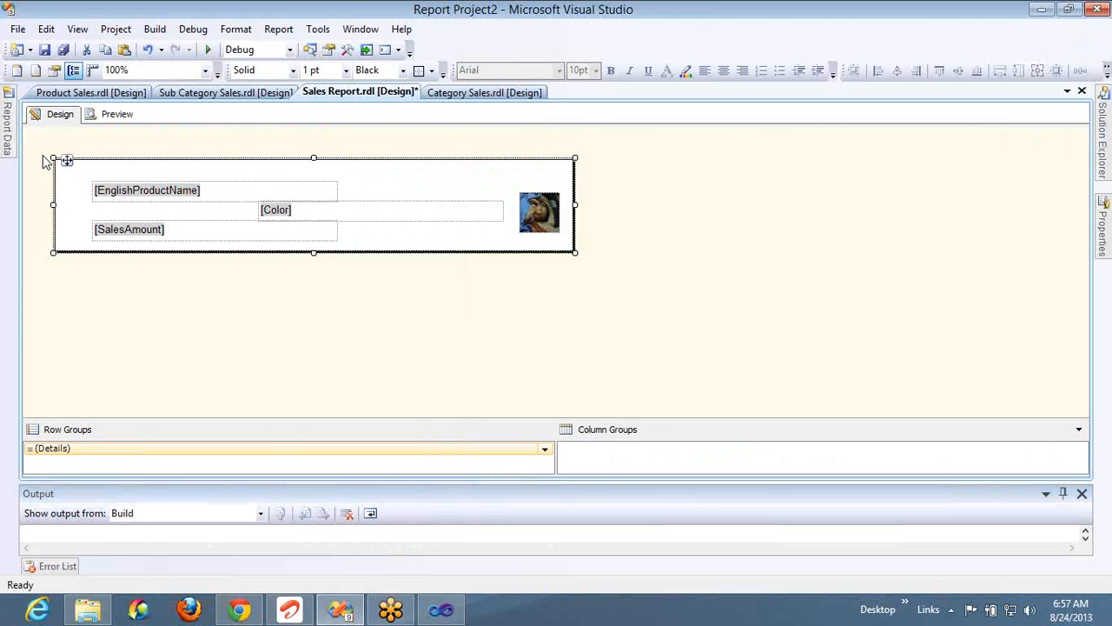
Step: Move the Color text box so it lines up between the EnglishProductName and SalesAmount text boxes
click(330, 215)
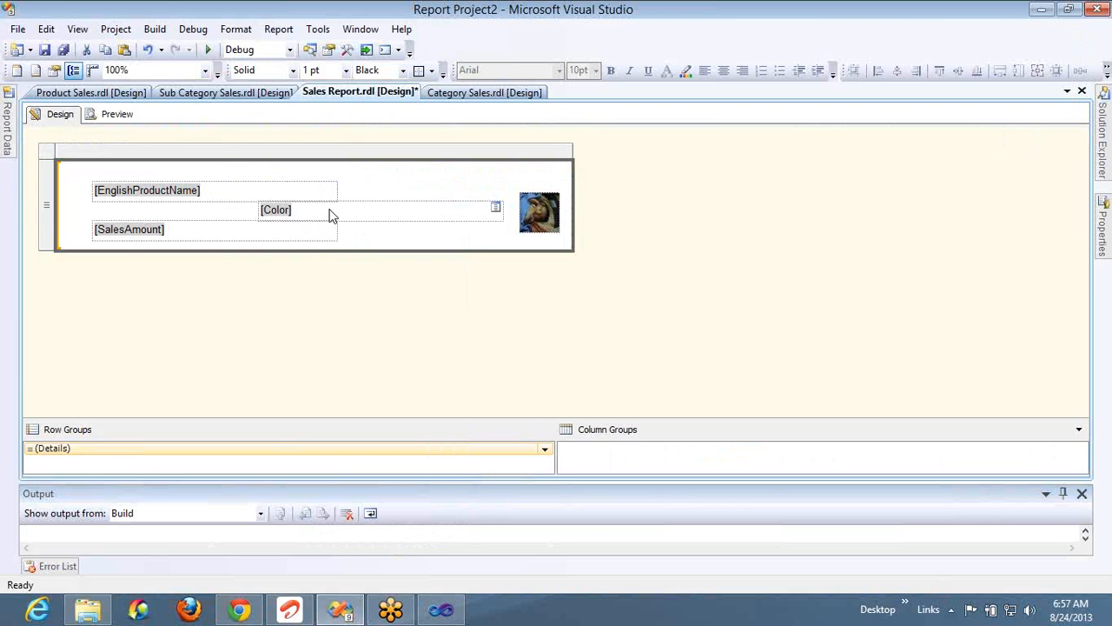
click(330, 216)
key(Left)
key(Left)
key(Left)
key(Left)
key(Left)
key(Left)
key(Left)
key(Left)
key(Left)
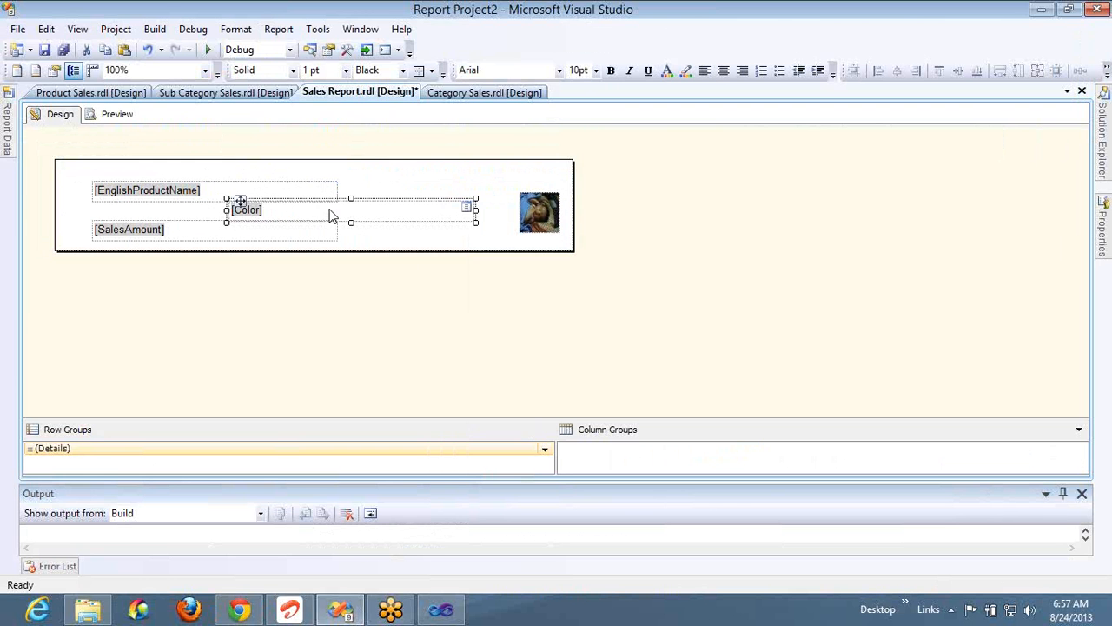
key(Left)
key(Left)
key(Left)
key(Left)
key(Left)
key(Left)
key(Left)
key(Left)
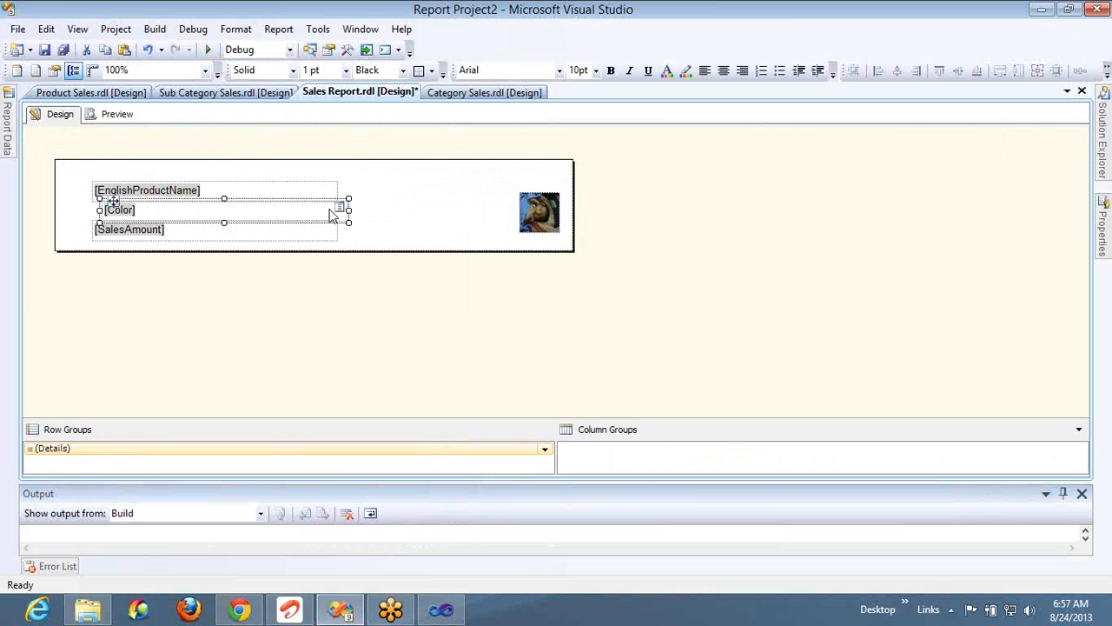
Step: Move the list's image next to the right end of the three stacked text boxes
click(549, 209)
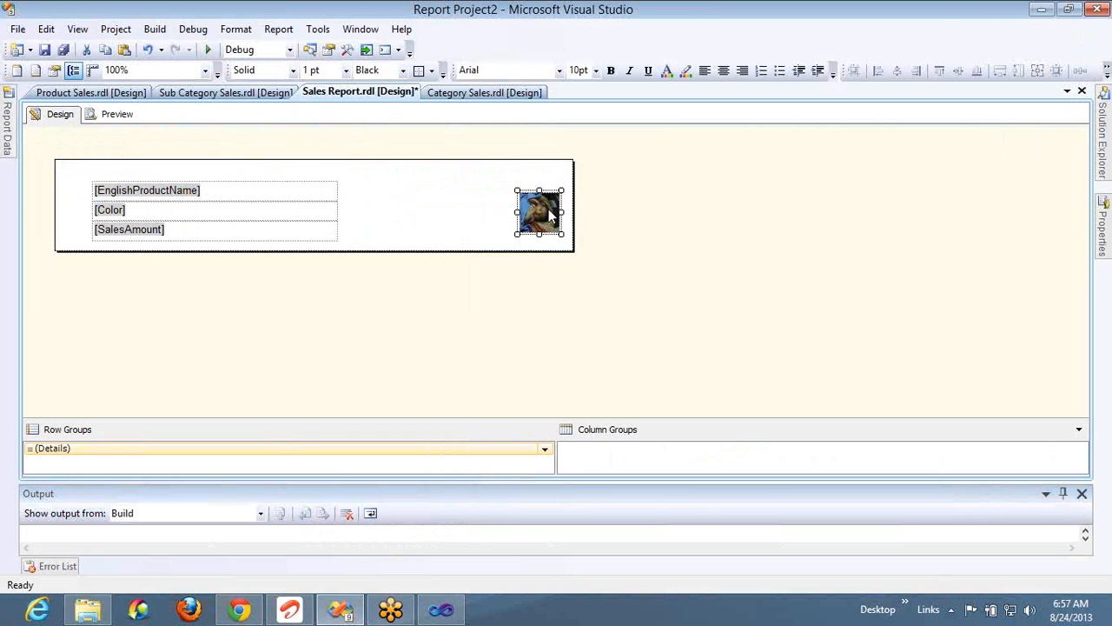
key(Left)
key(Left)
key(Left)
key(Left)
key(Left)
key(Left)
key(Left)
key(Left)
key(Left)
key(Left)
key(Left)
key(Left)
key(Left)
key(Left)
key(Left)
key(Left)
key(Left)
key(Left)
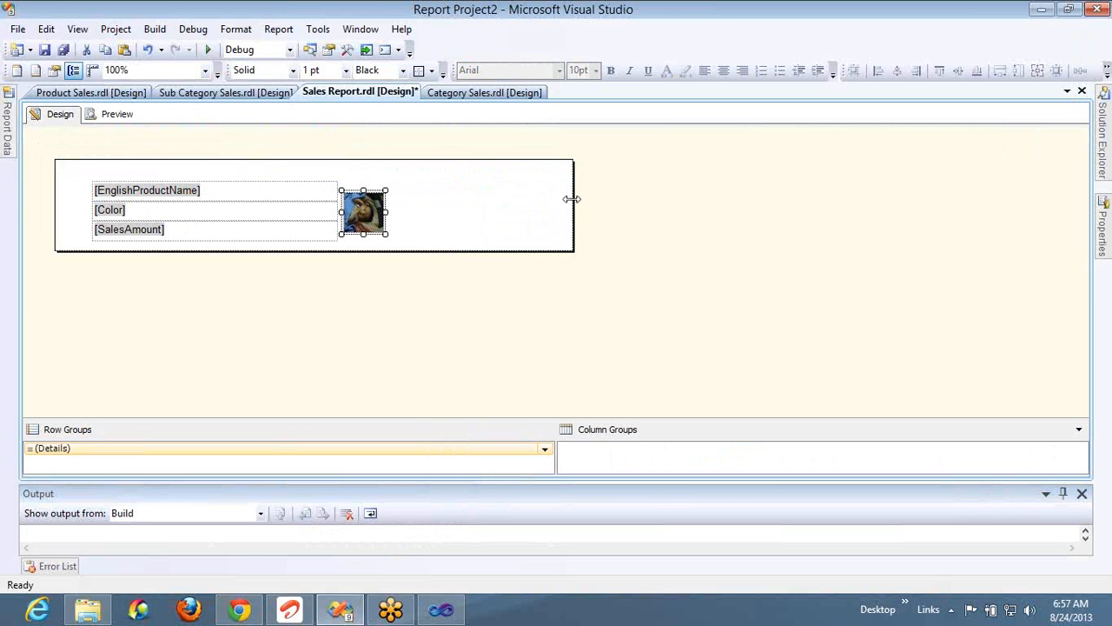
Step: Shrink the list's width to end just past the image, and narrow the report body to match
click(393, 208)
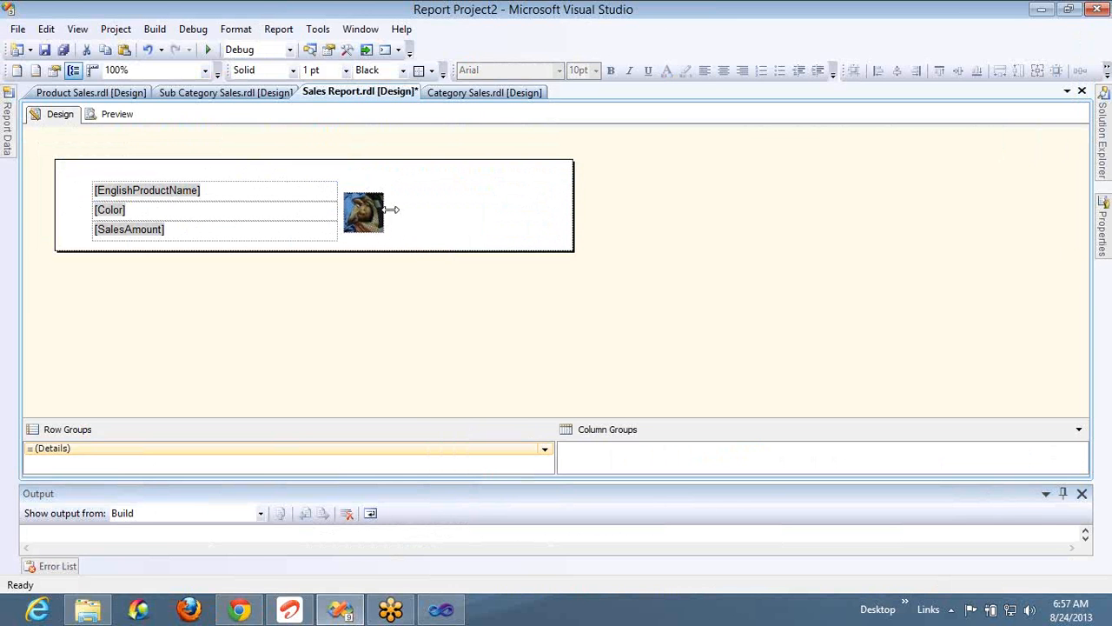
click(554, 209)
key(shift+Left)
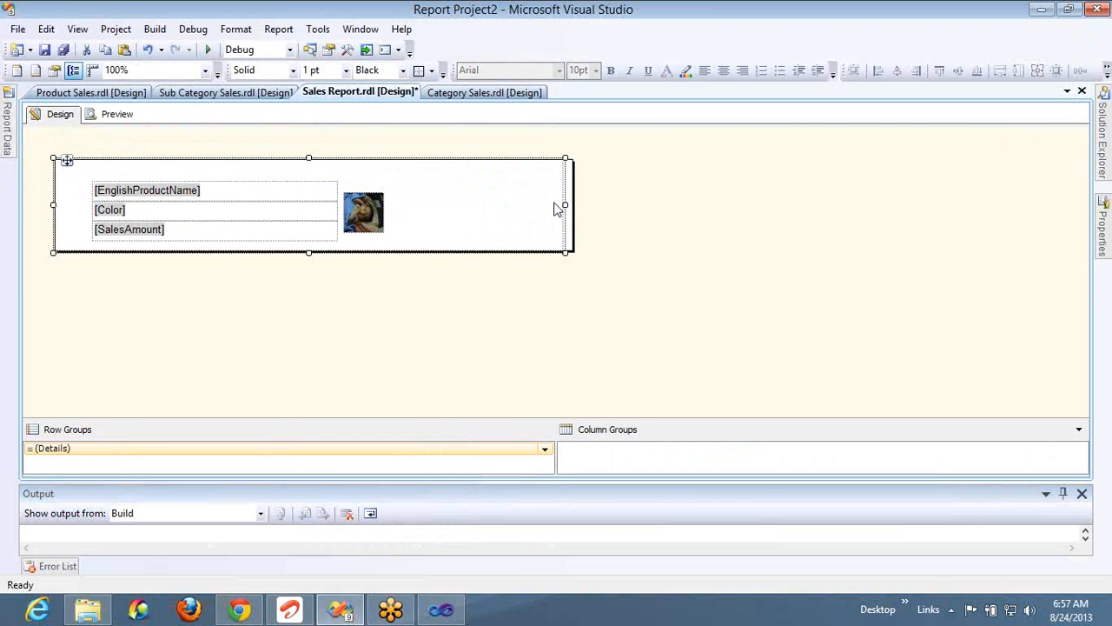
key(shift+Left)
key(shift+Left)
key(shift+Left)
key(shift+Left)
key(shift+Left)
key(shift+Left)
key(shift+Left)
key(shift+Left)
key(shift+Left)
key(shift+Left)
key(shift+Left)
key(shift+Left)
key(shift+Left)
key(shift+Left)
key(shift+Left)
key(shift+Left)
key(shift+Left)
key(shift+Left)
key(shift+Left)
key(shift+Left)
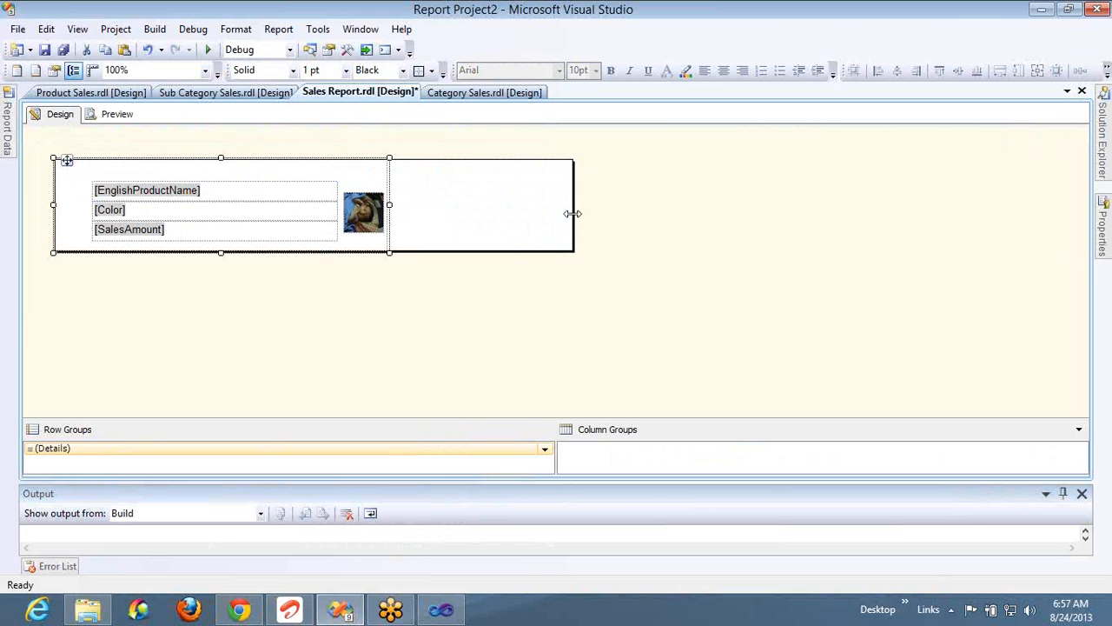
drag(572, 213, 390, 213)
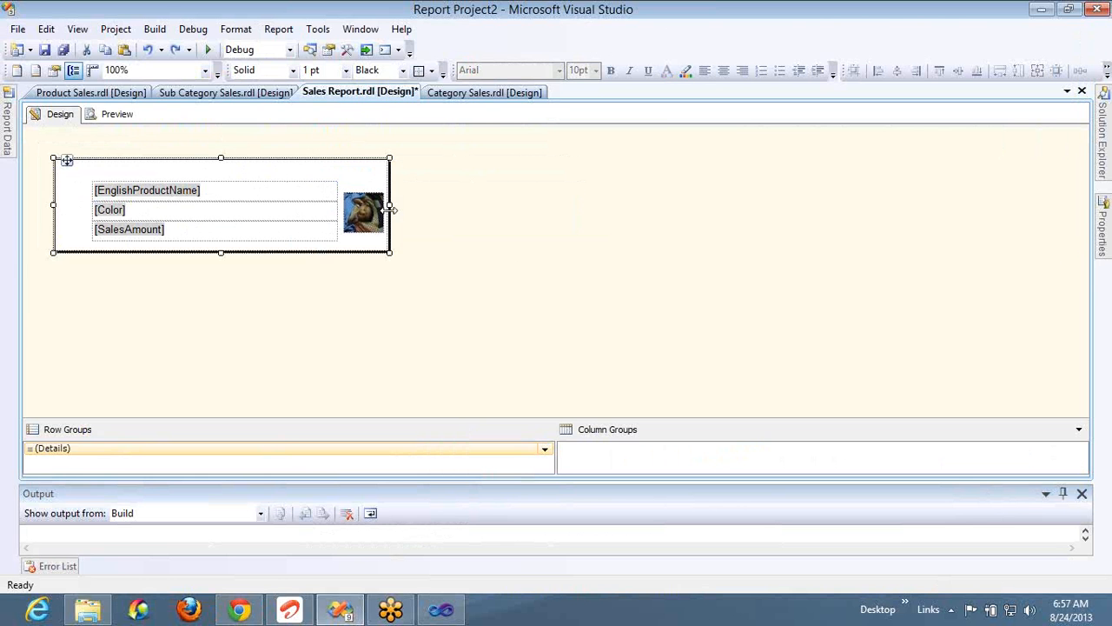
Step: Right-align the text in the EnglishProductName, Color and SalesAmount text boxes and preview the report
click(294, 195)
click(292, 199)
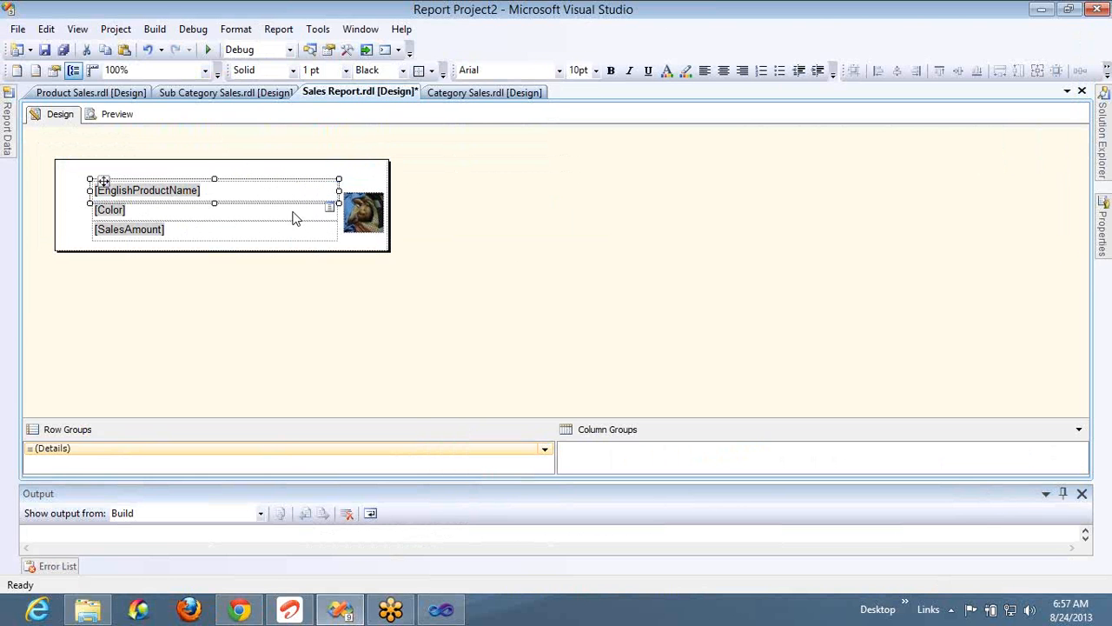
ctrl+click(294, 217)
ctrl+click(298, 231)
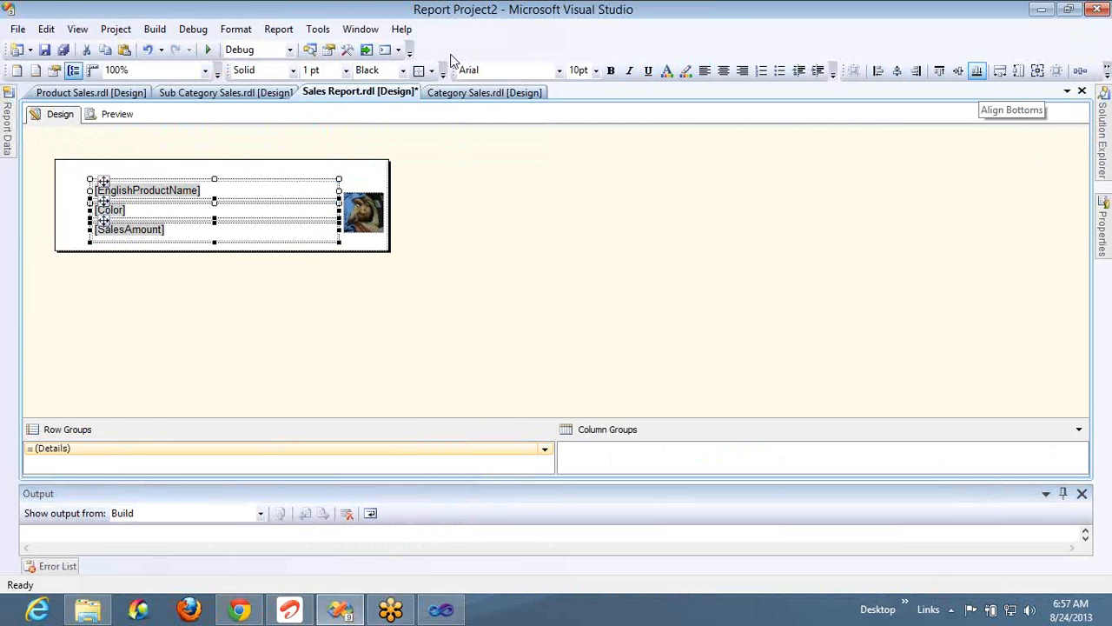
click(743, 71)
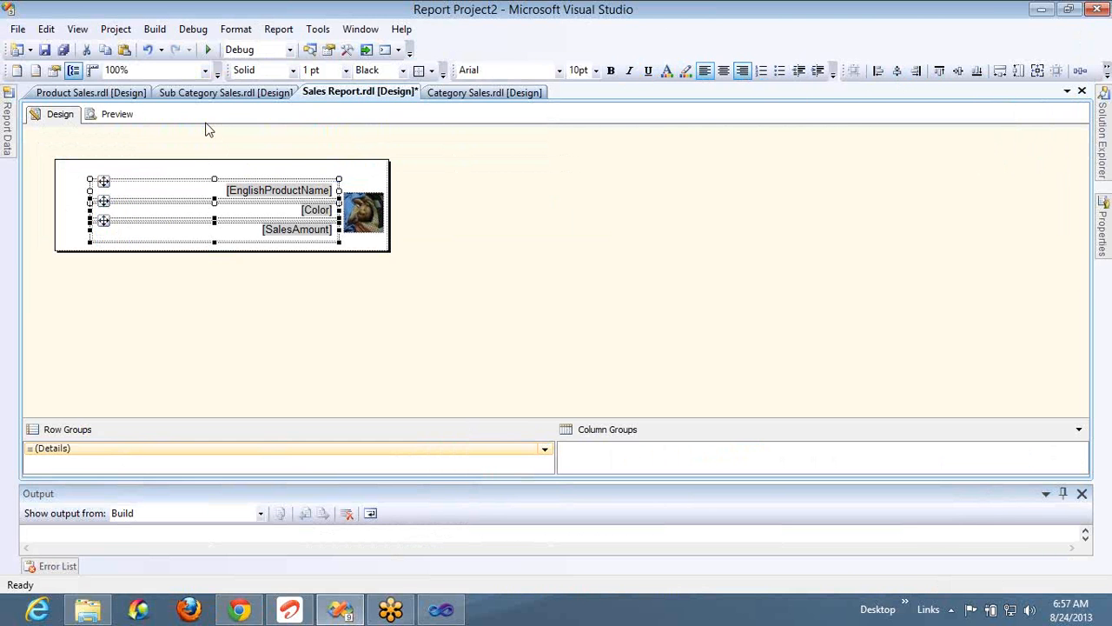
click(116, 113)
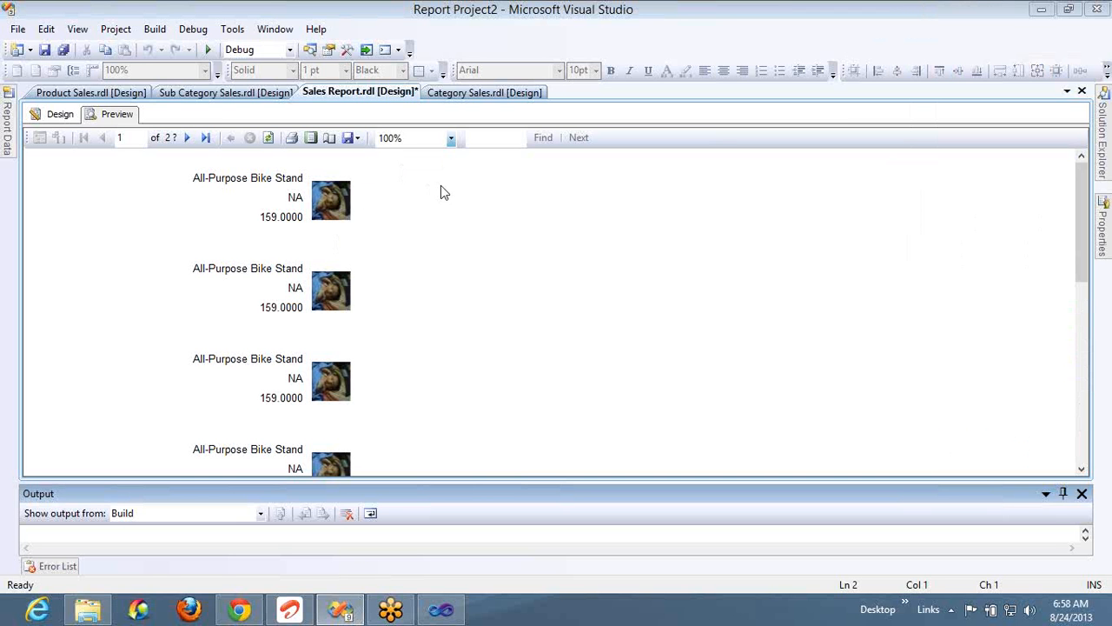
Step: In design view, align the right edges of the EnglishProductName, Color and SalesAmount text boxes
click(60, 114)
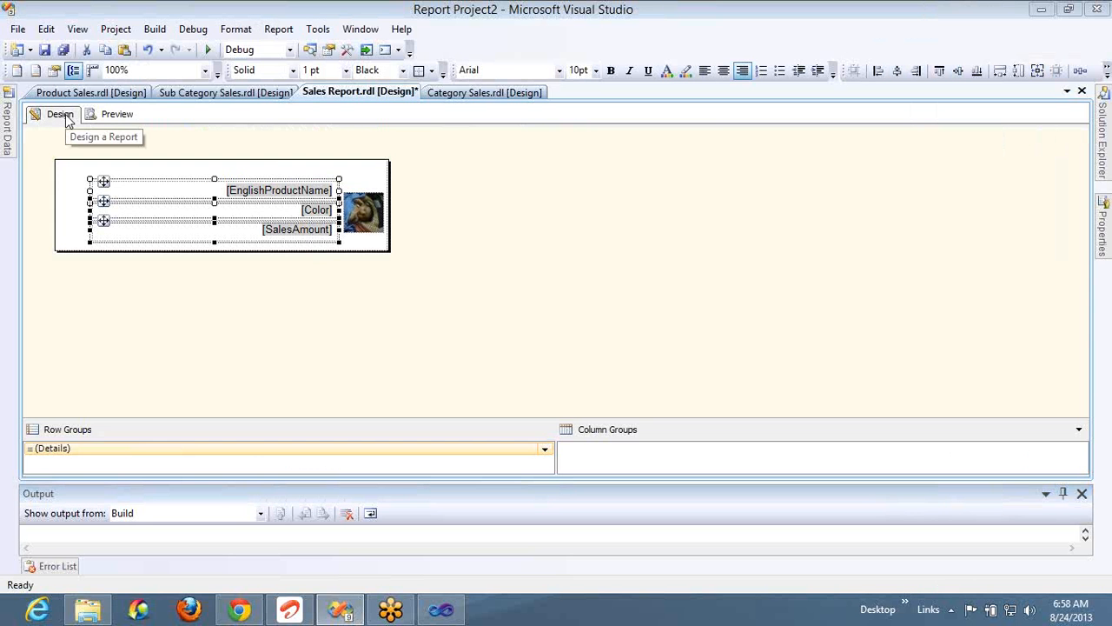
click(484, 234)
click(307, 201)
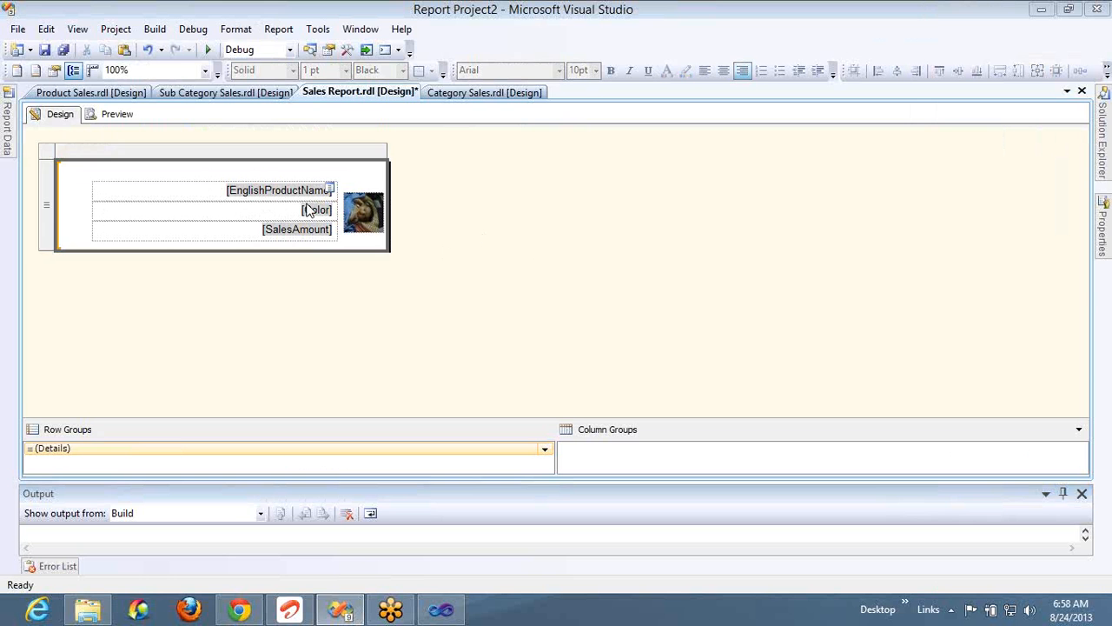
click(307, 196)
ctrl+click(311, 211)
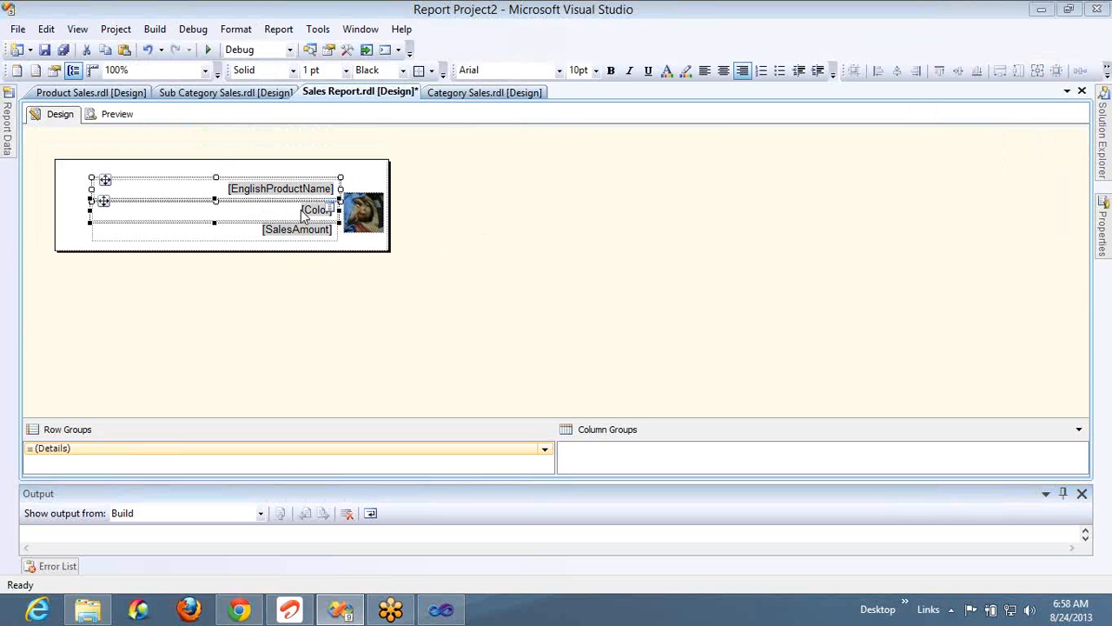
ctrl+click(302, 232)
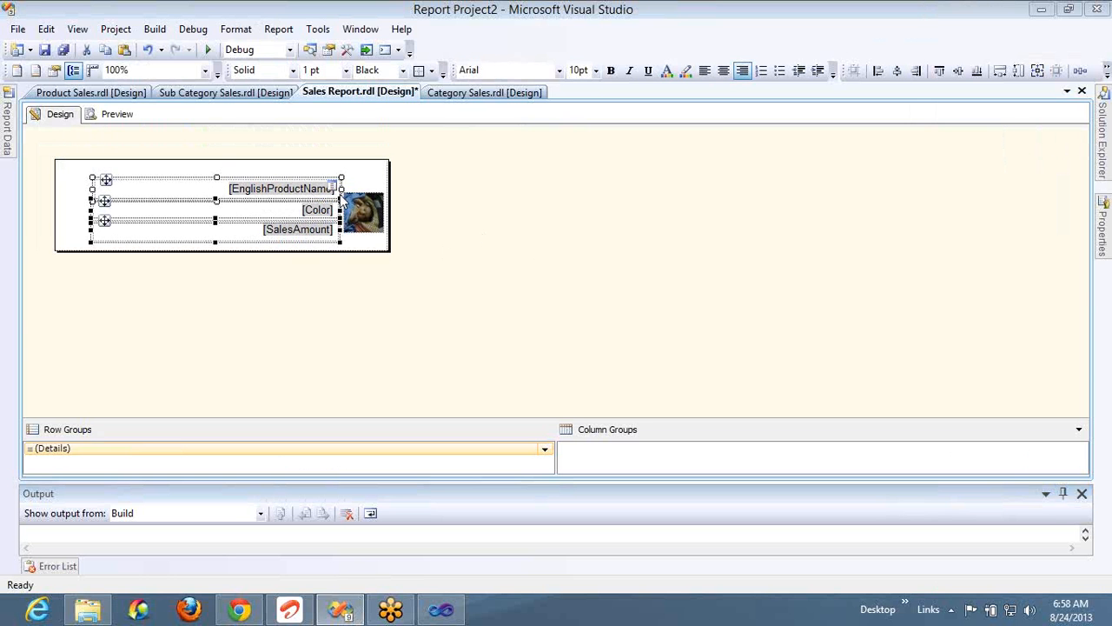
click(918, 73)
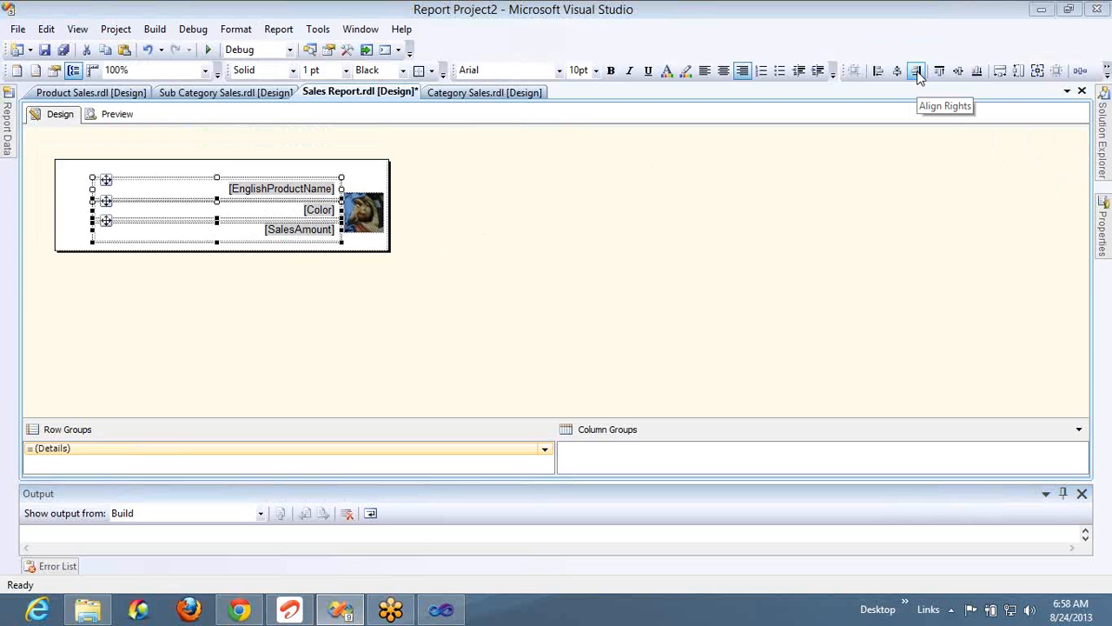
Step: Shift the Color text box toward the list's left edge, out of line with the other two text boxes
click(437, 266)
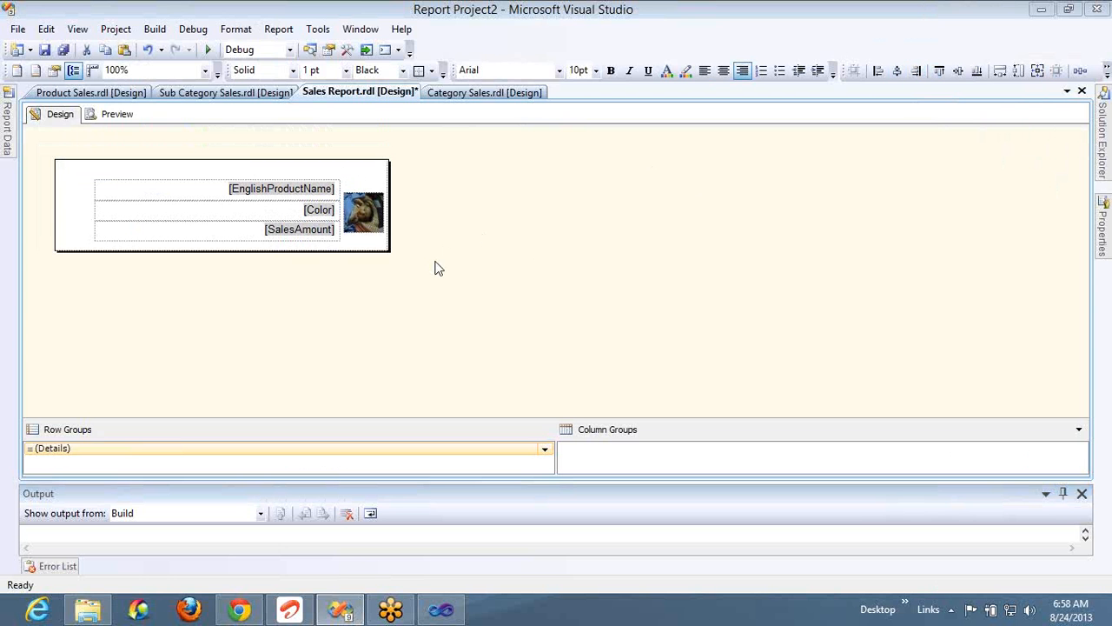
click(222, 209)
click(221, 213)
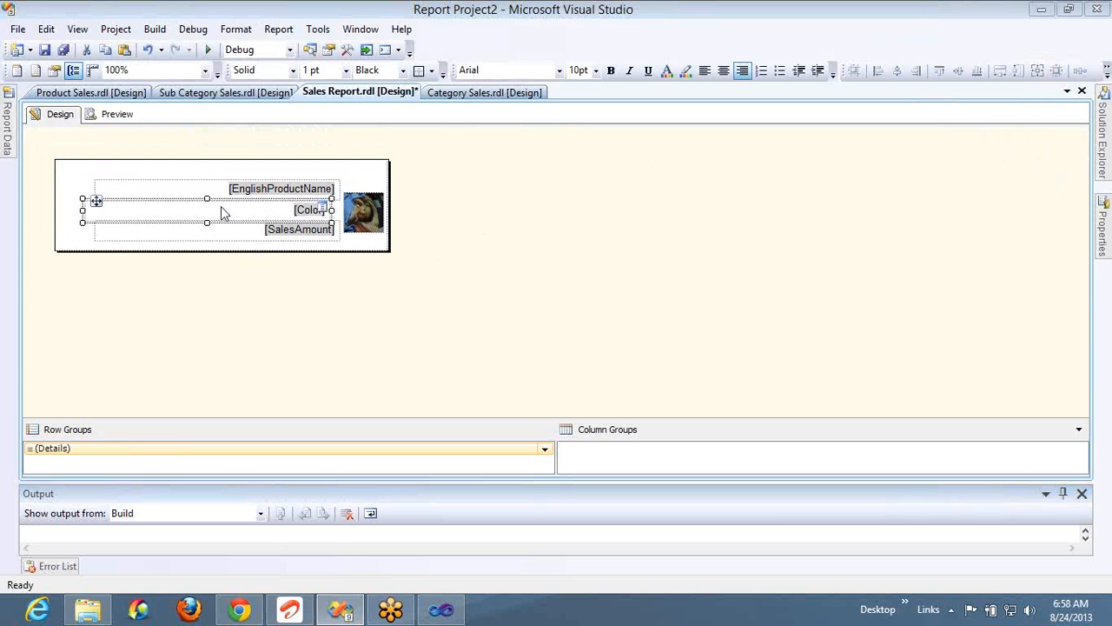
click(221, 213)
click(542, 197)
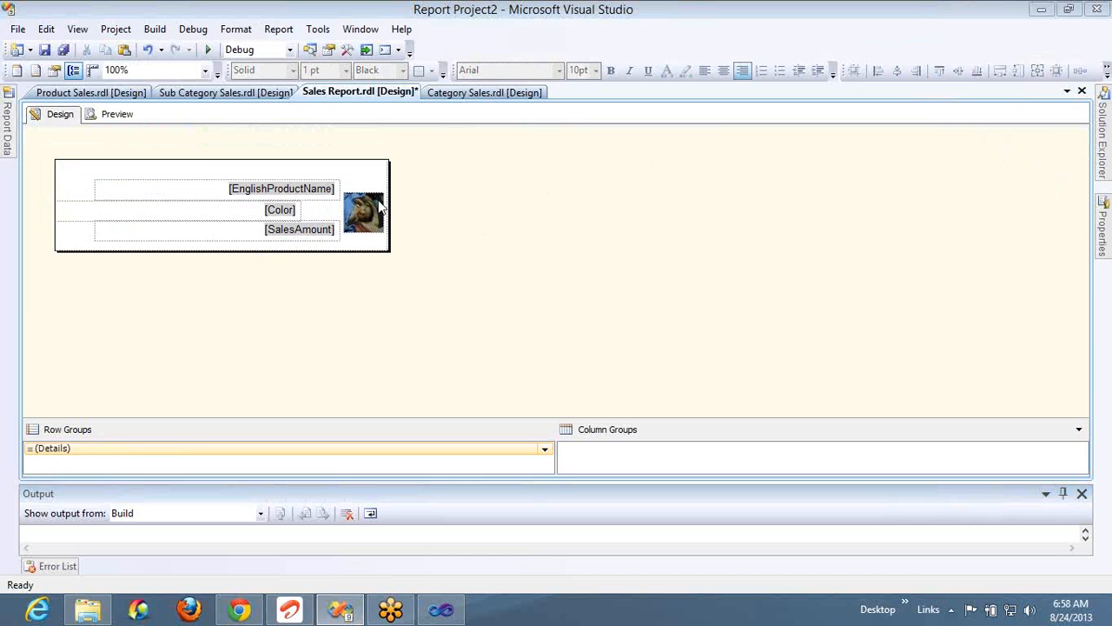
Step: Align the right edges of the EnglishProductName, Color and SalesAmount text boxes, using EnglishProductName as the reference
click(293, 202)
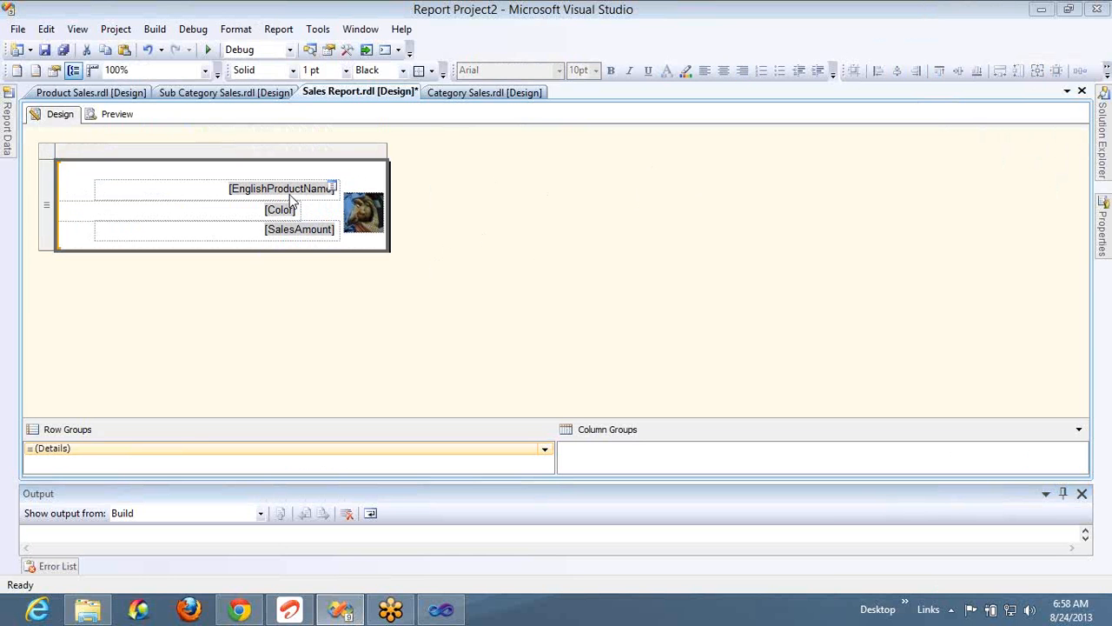
click(292, 199)
ctrl+click(286, 211)
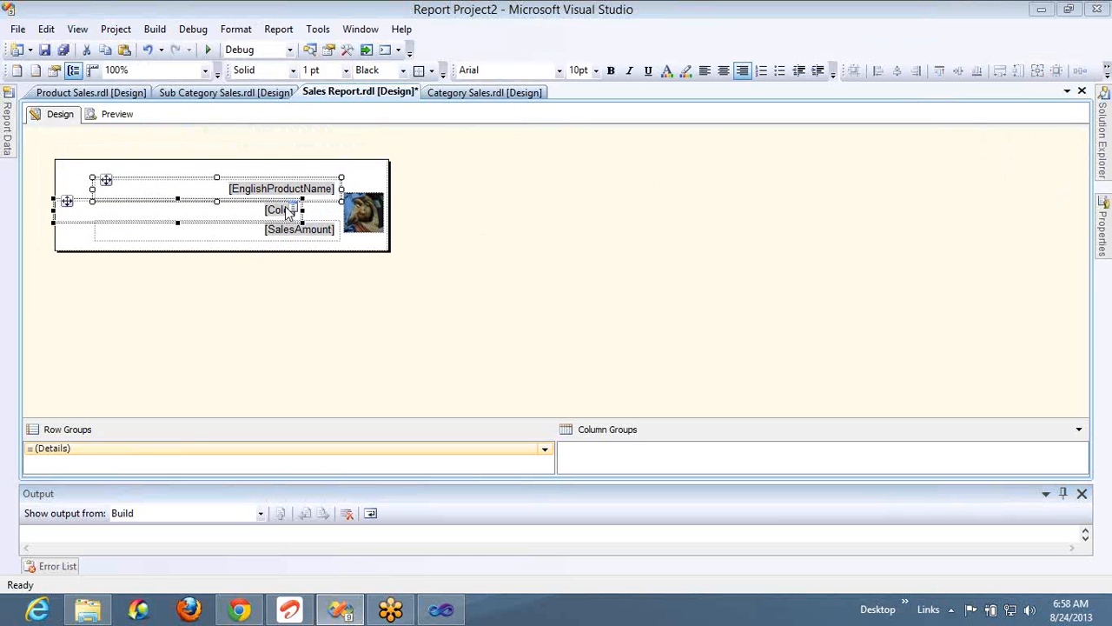
ctrl+click(308, 228)
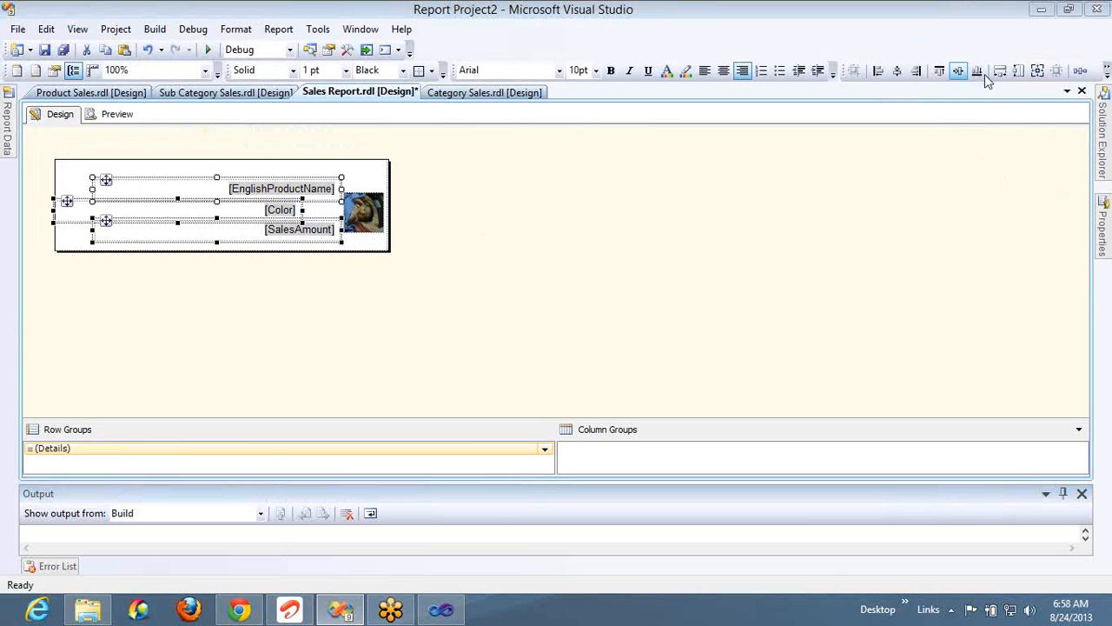
click(917, 73)
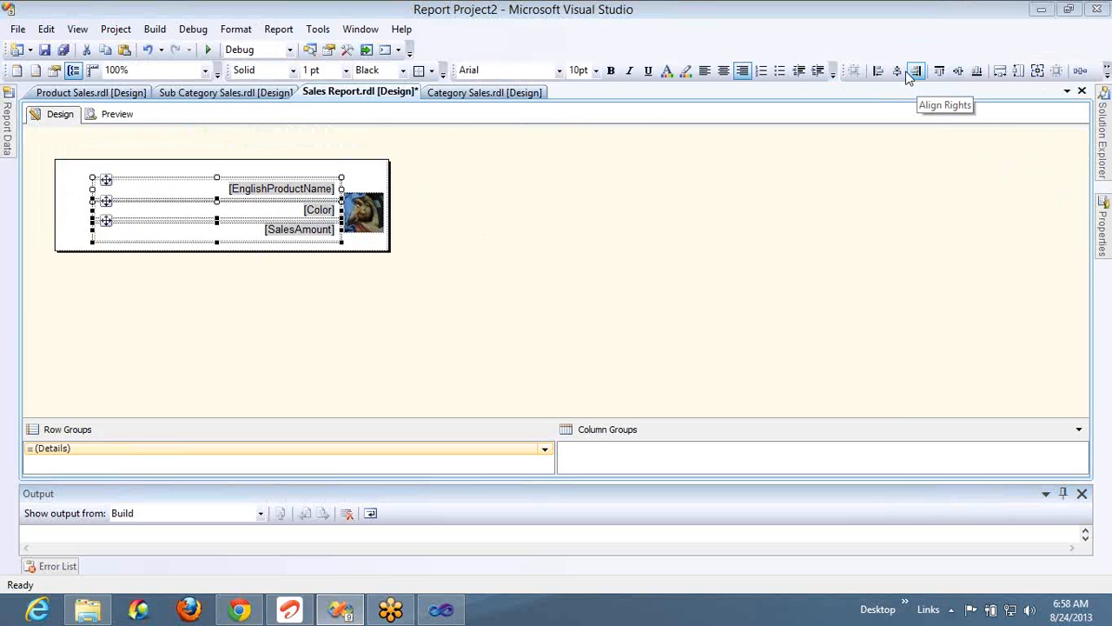
right_click(883, 69)
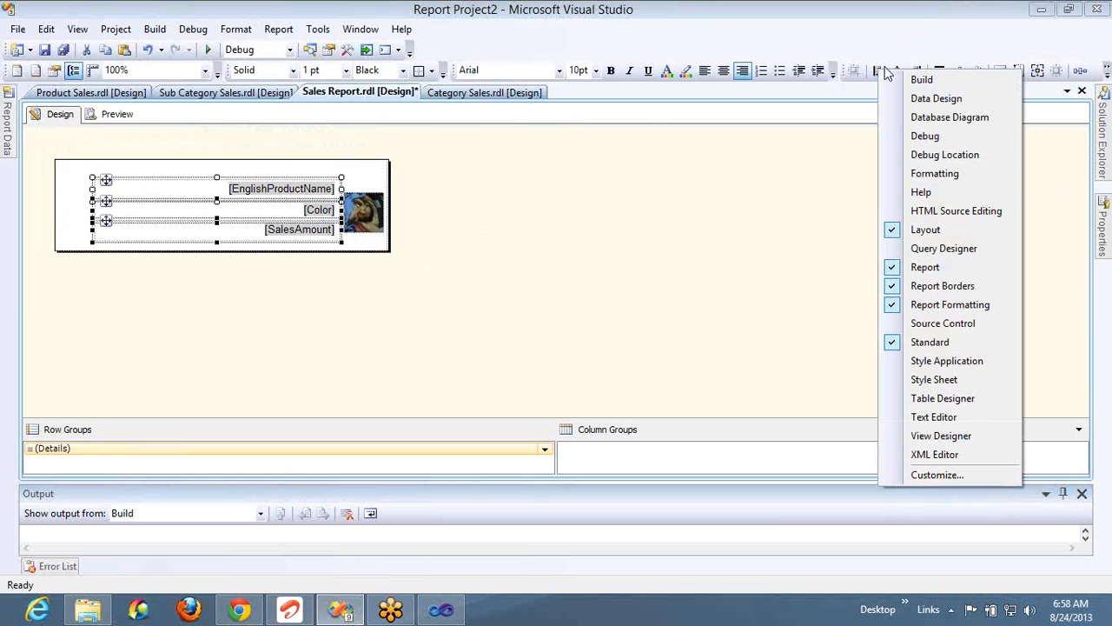
click(890, 54)
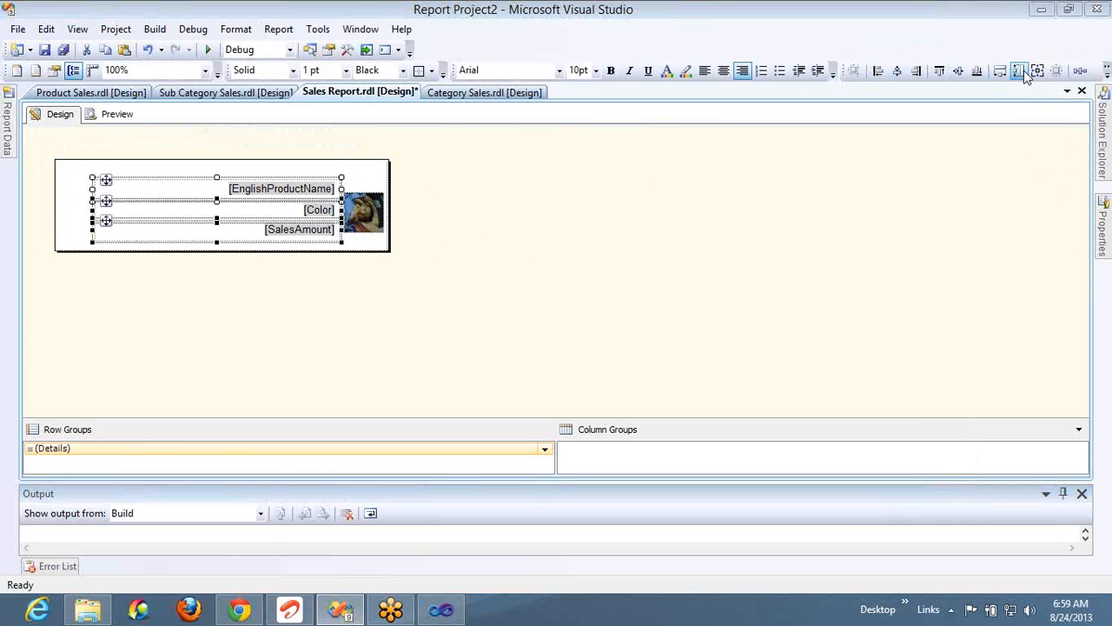
right_click(609, 207)
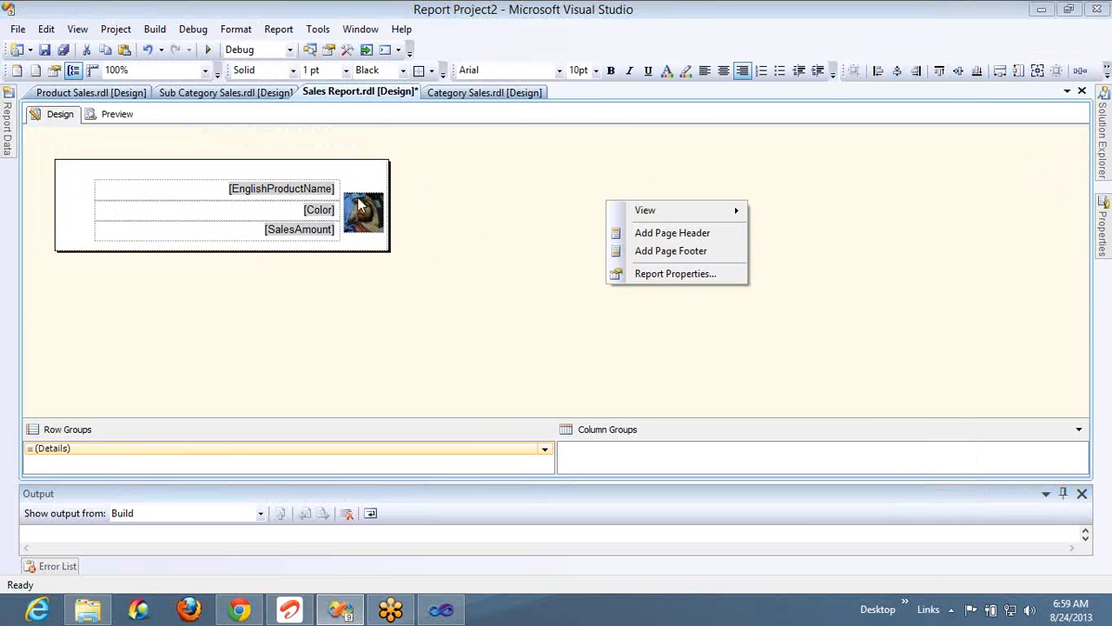
right_click(300, 230)
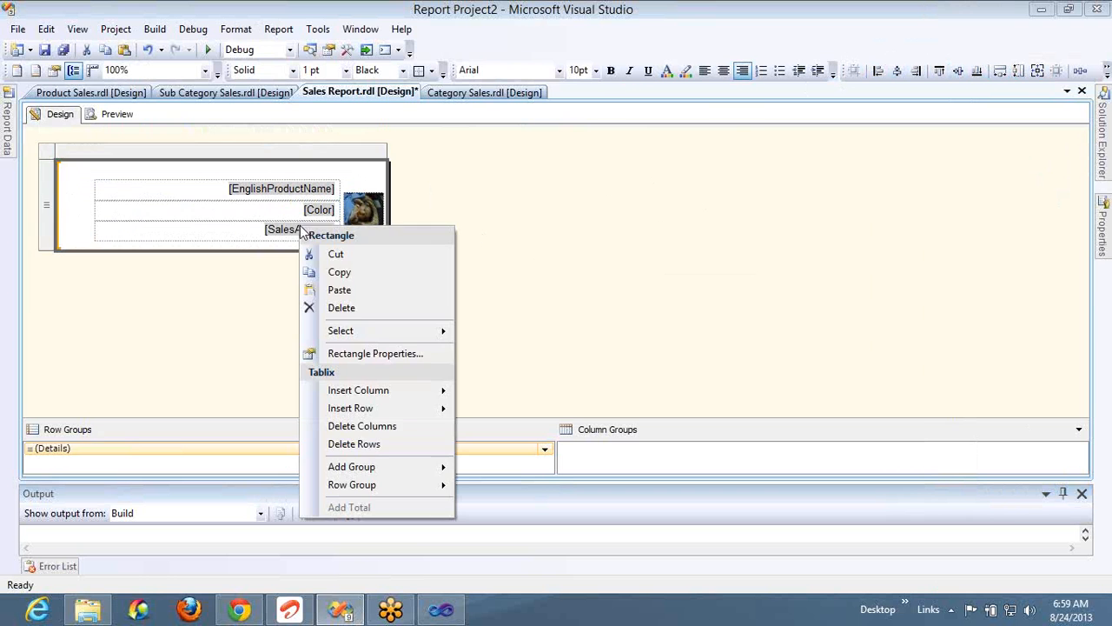
Step: Stretch the SalesAmount text box downward, and make all three text boxes the same height as EnglishProductName
click(243, 231)
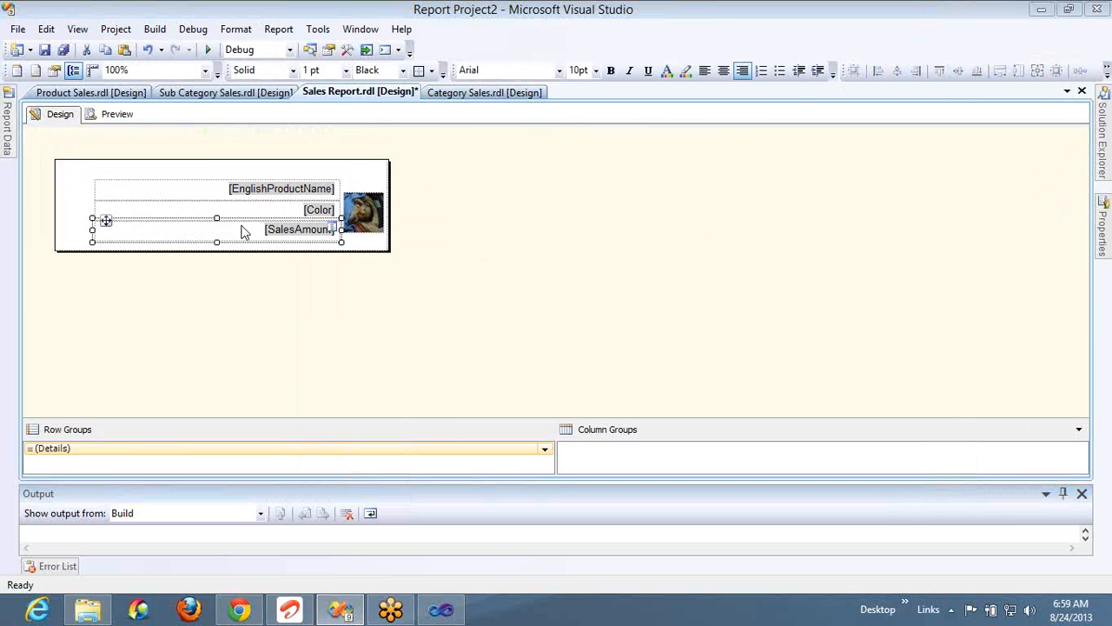
click(298, 195)
ctrl+click(294, 214)
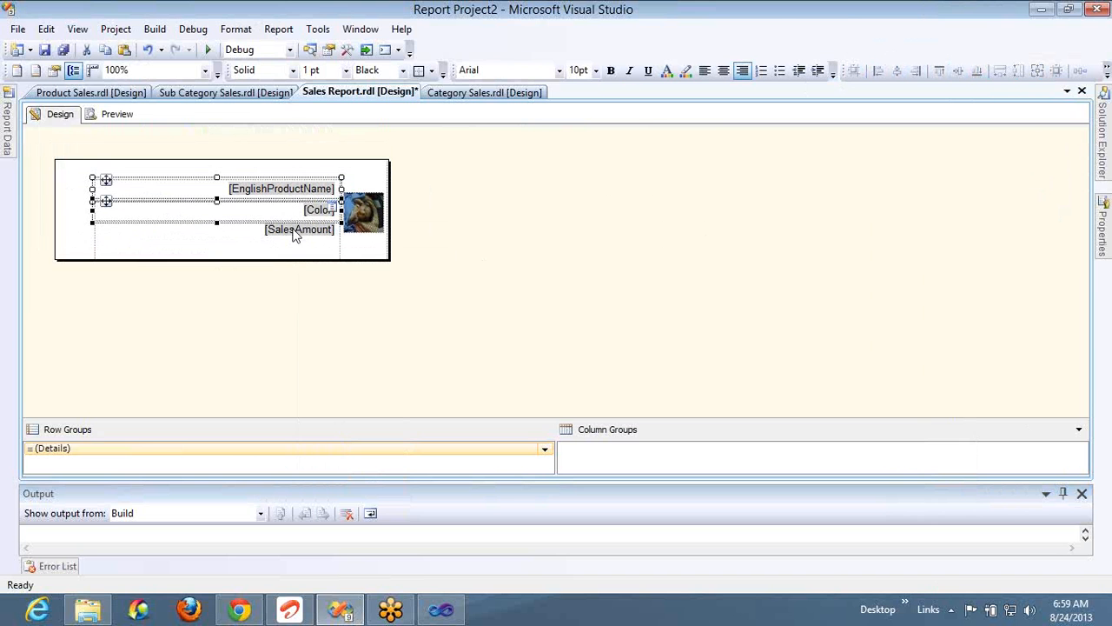
ctrl+click(293, 243)
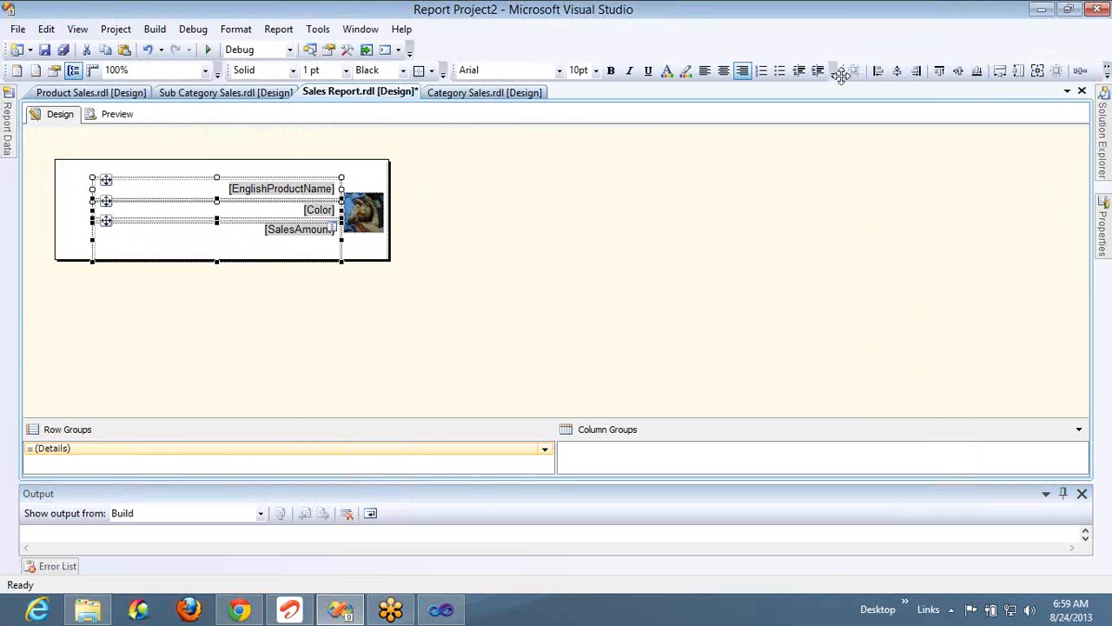
click(1019, 71)
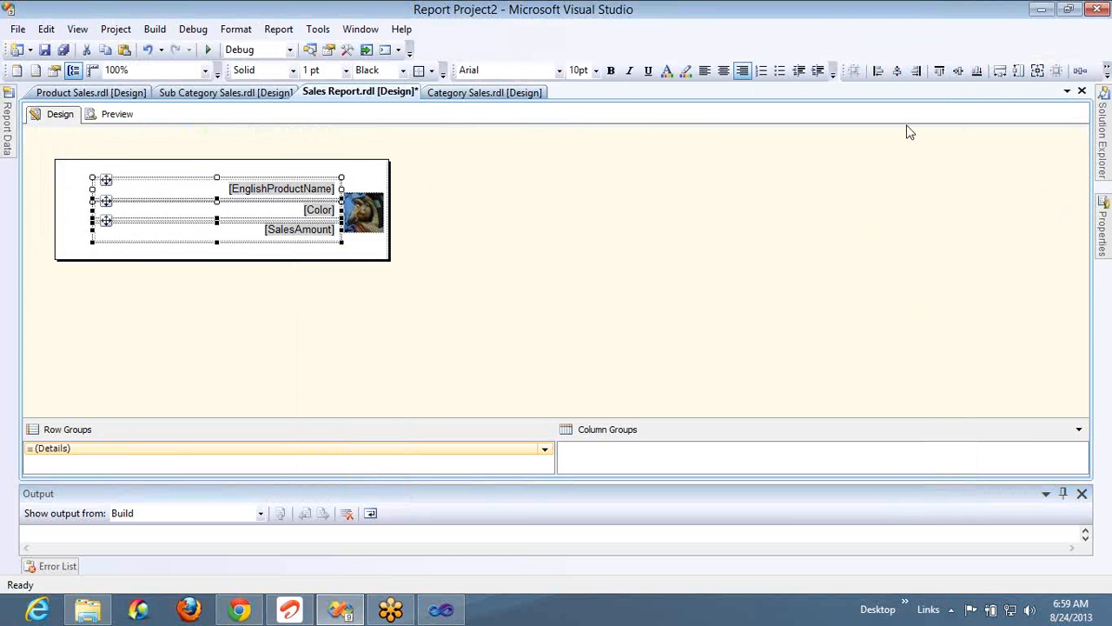
Step: Equalize the vertical spacing of the three stacked text boxes
click(832, 75)
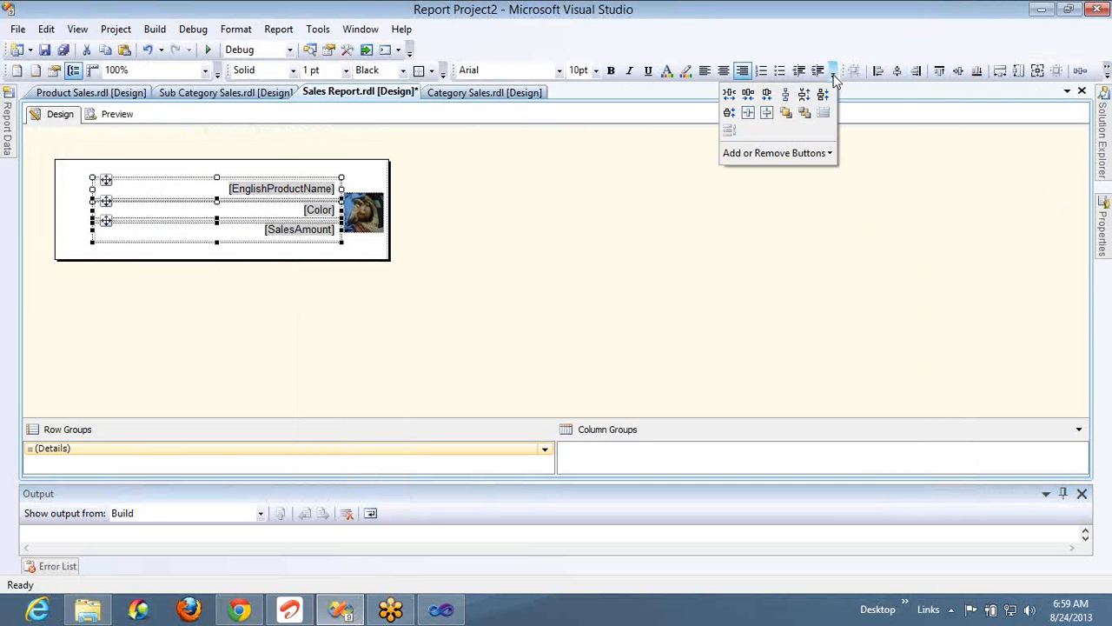
click(789, 97)
right_click(474, 297)
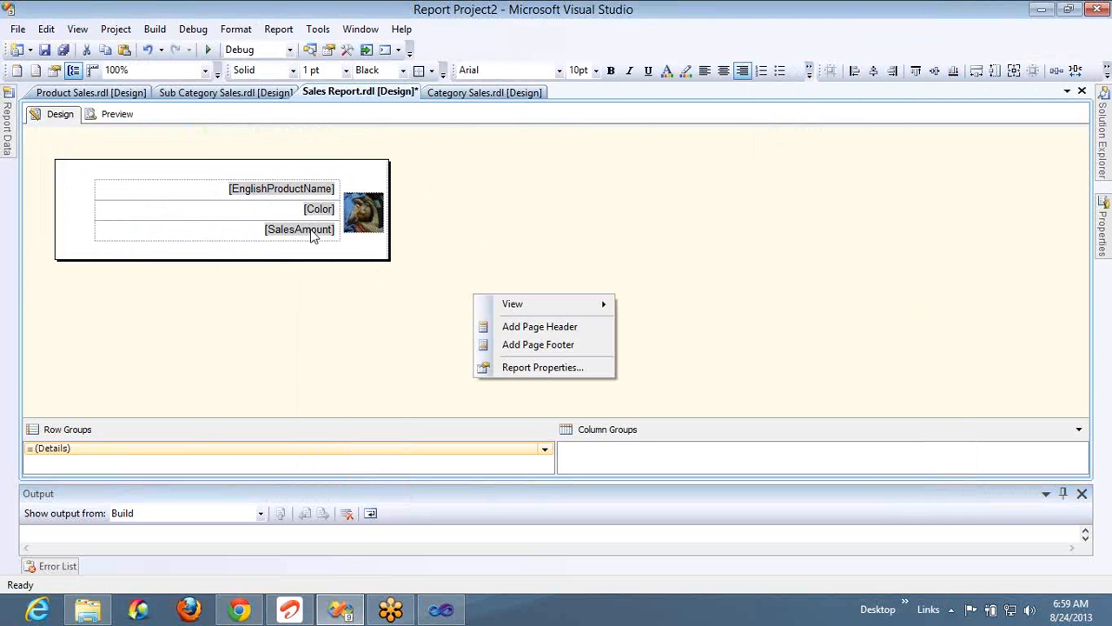
Step: Move the SalesAmount text box down to the list's lower edge and the Color text box down to sit directly above it
click(313, 234)
click(313, 236)
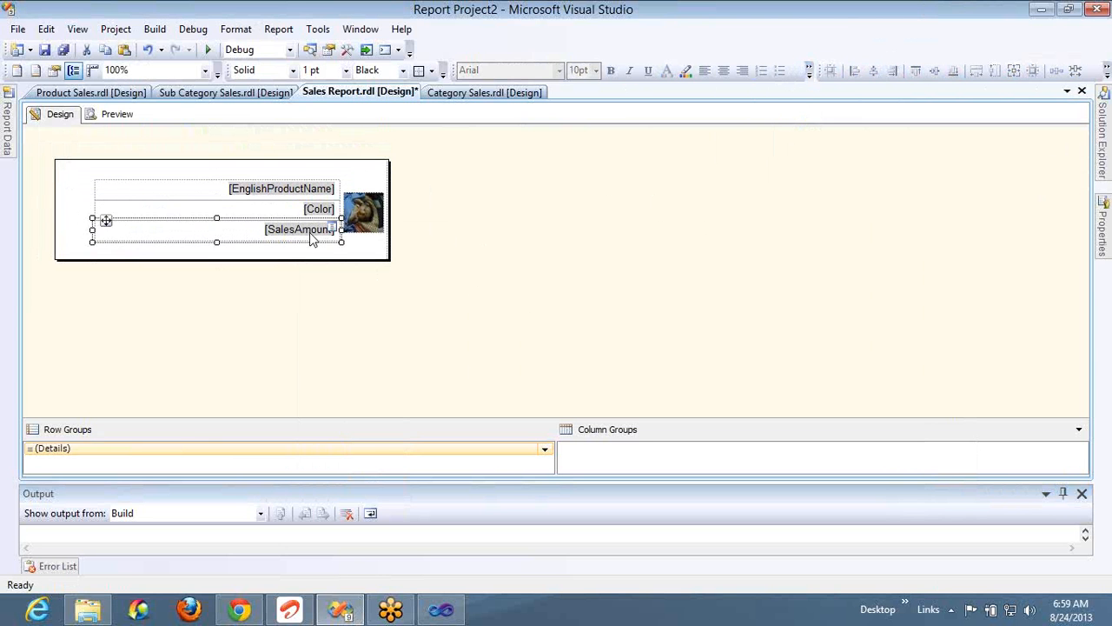
key(Down)
key(Down)
click(243, 209)
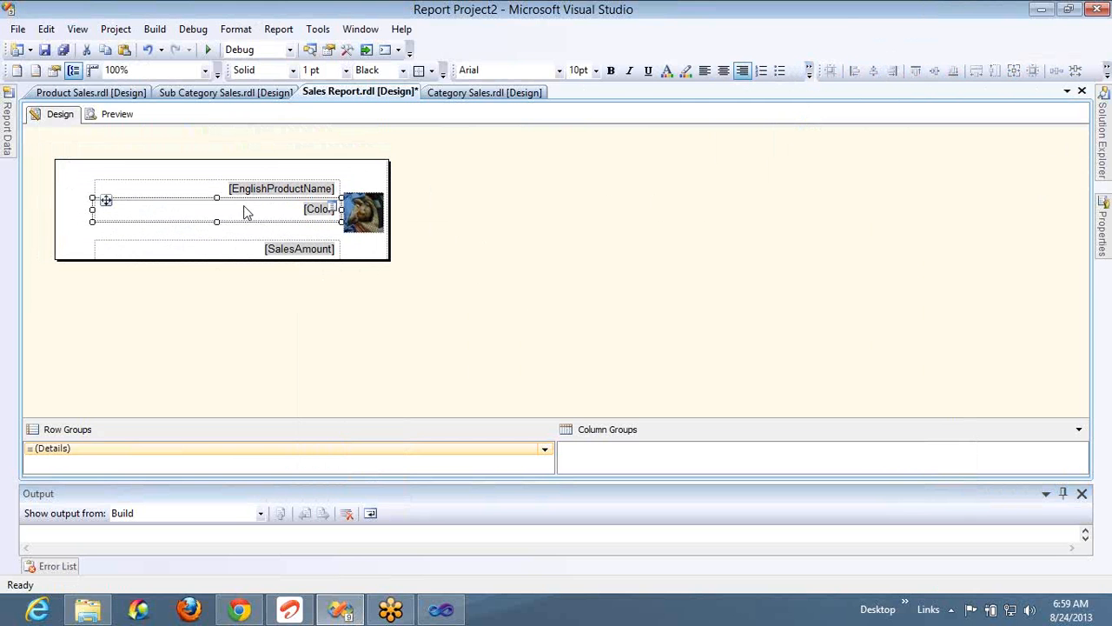
key(Down)
key(Down)
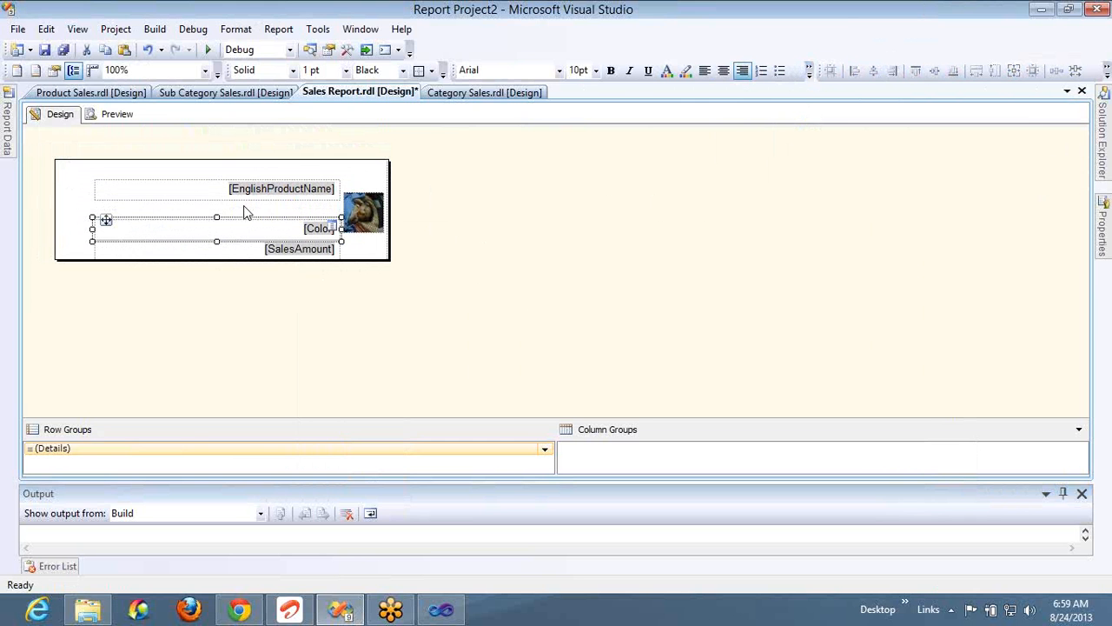
Step: Make the vertical spacing equal between the EnglishProductName, Color and SalesAmount text boxes
click(290, 197)
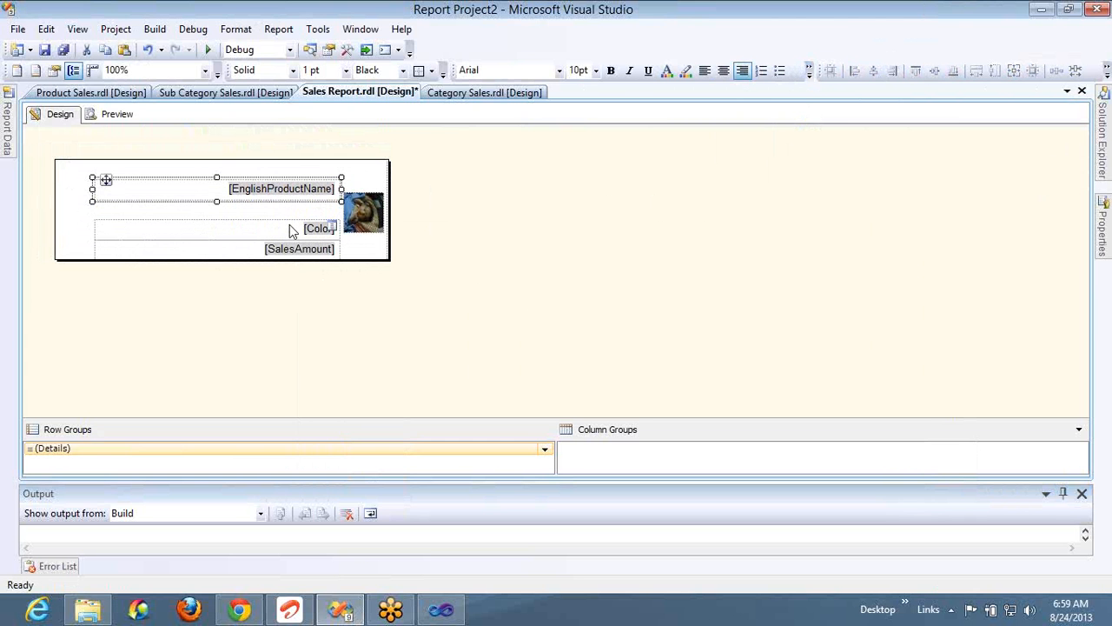
ctrl+click(291, 230)
ctrl+click(291, 254)
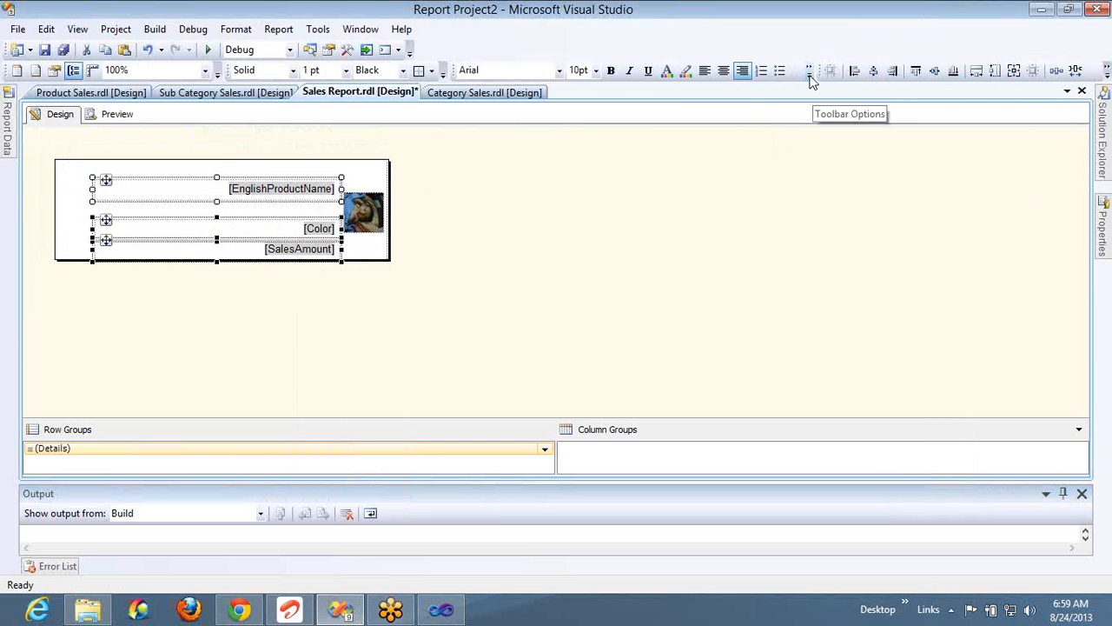
click(809, 74)
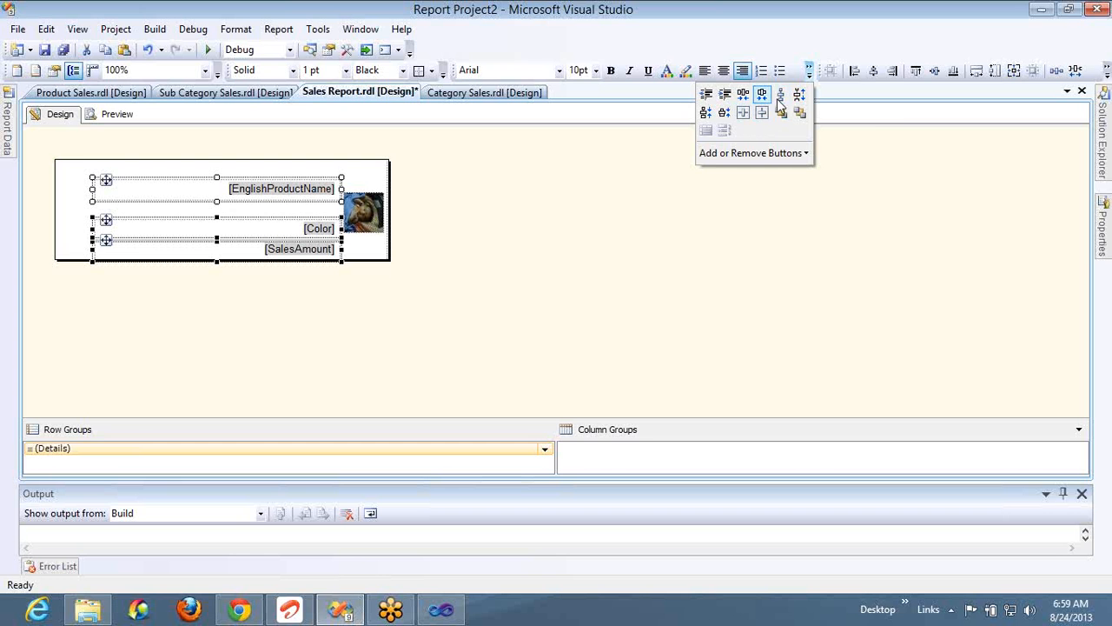
click(781, 101)
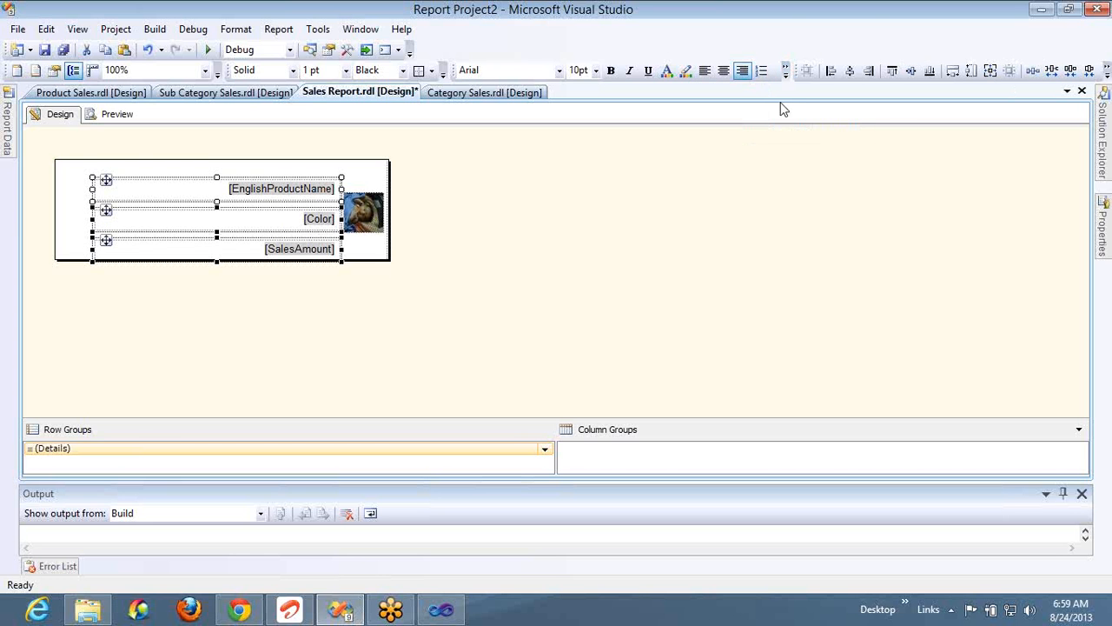
click(500, 255)
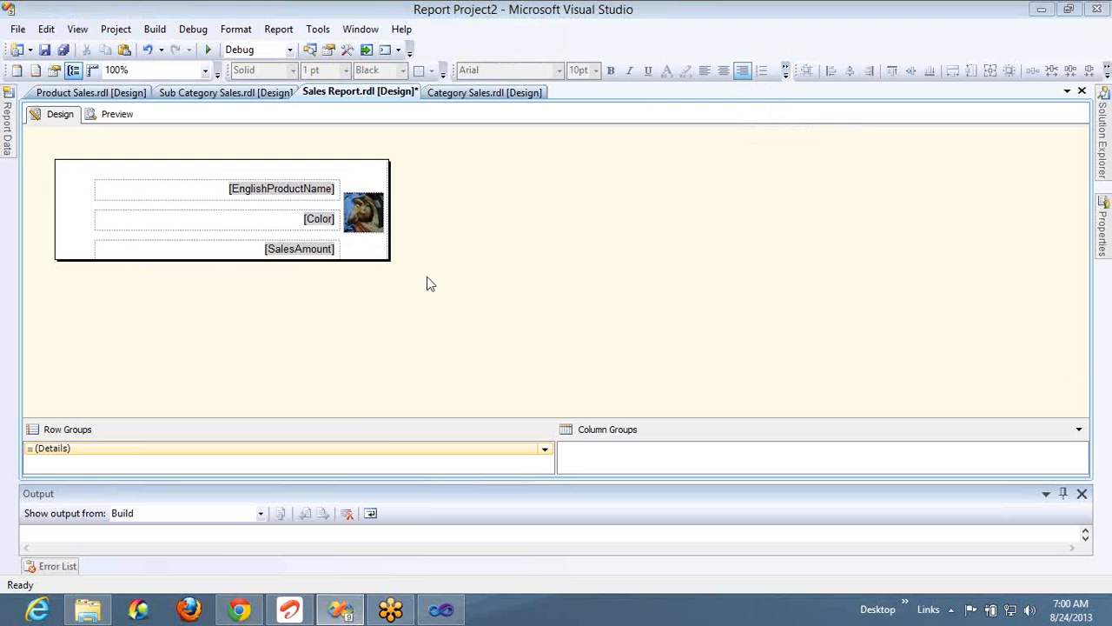
right_click(365, 248)
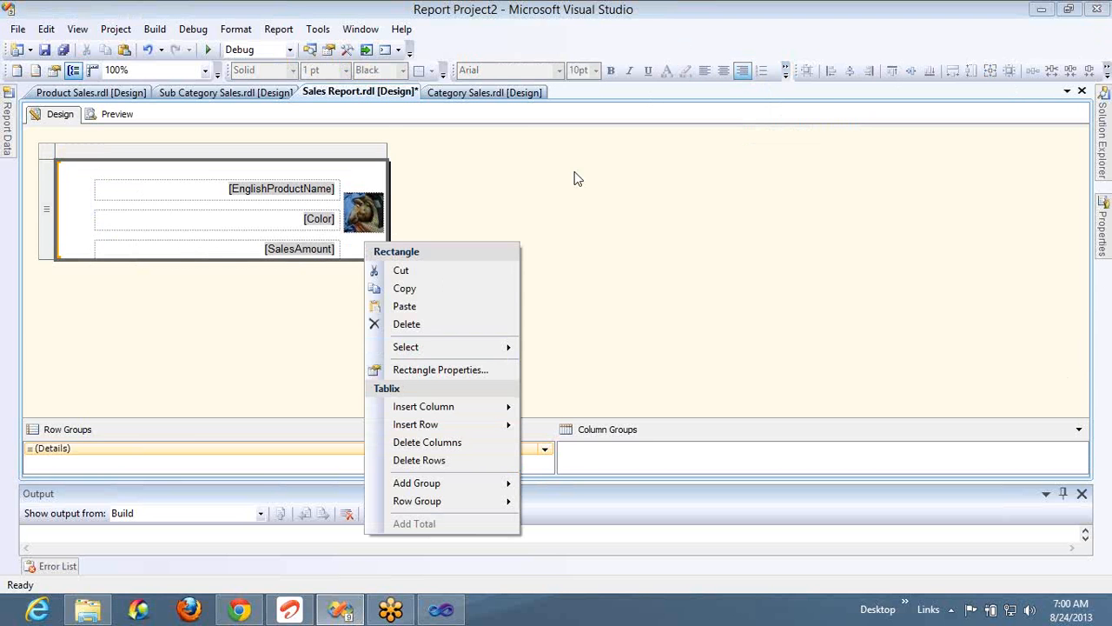
key(Escape)
click(215, 277)
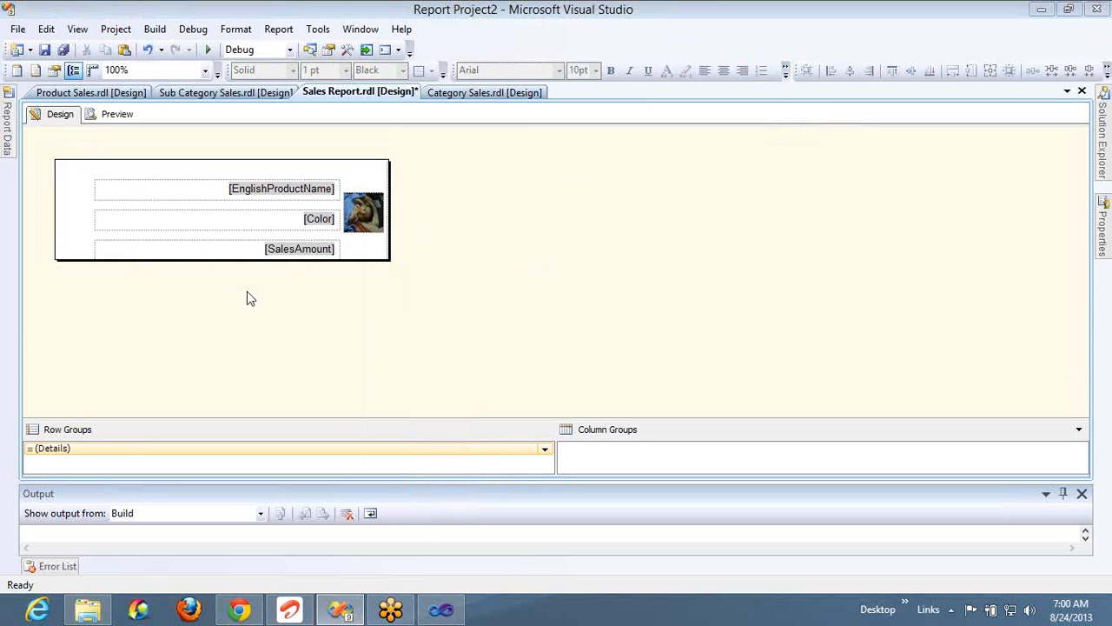